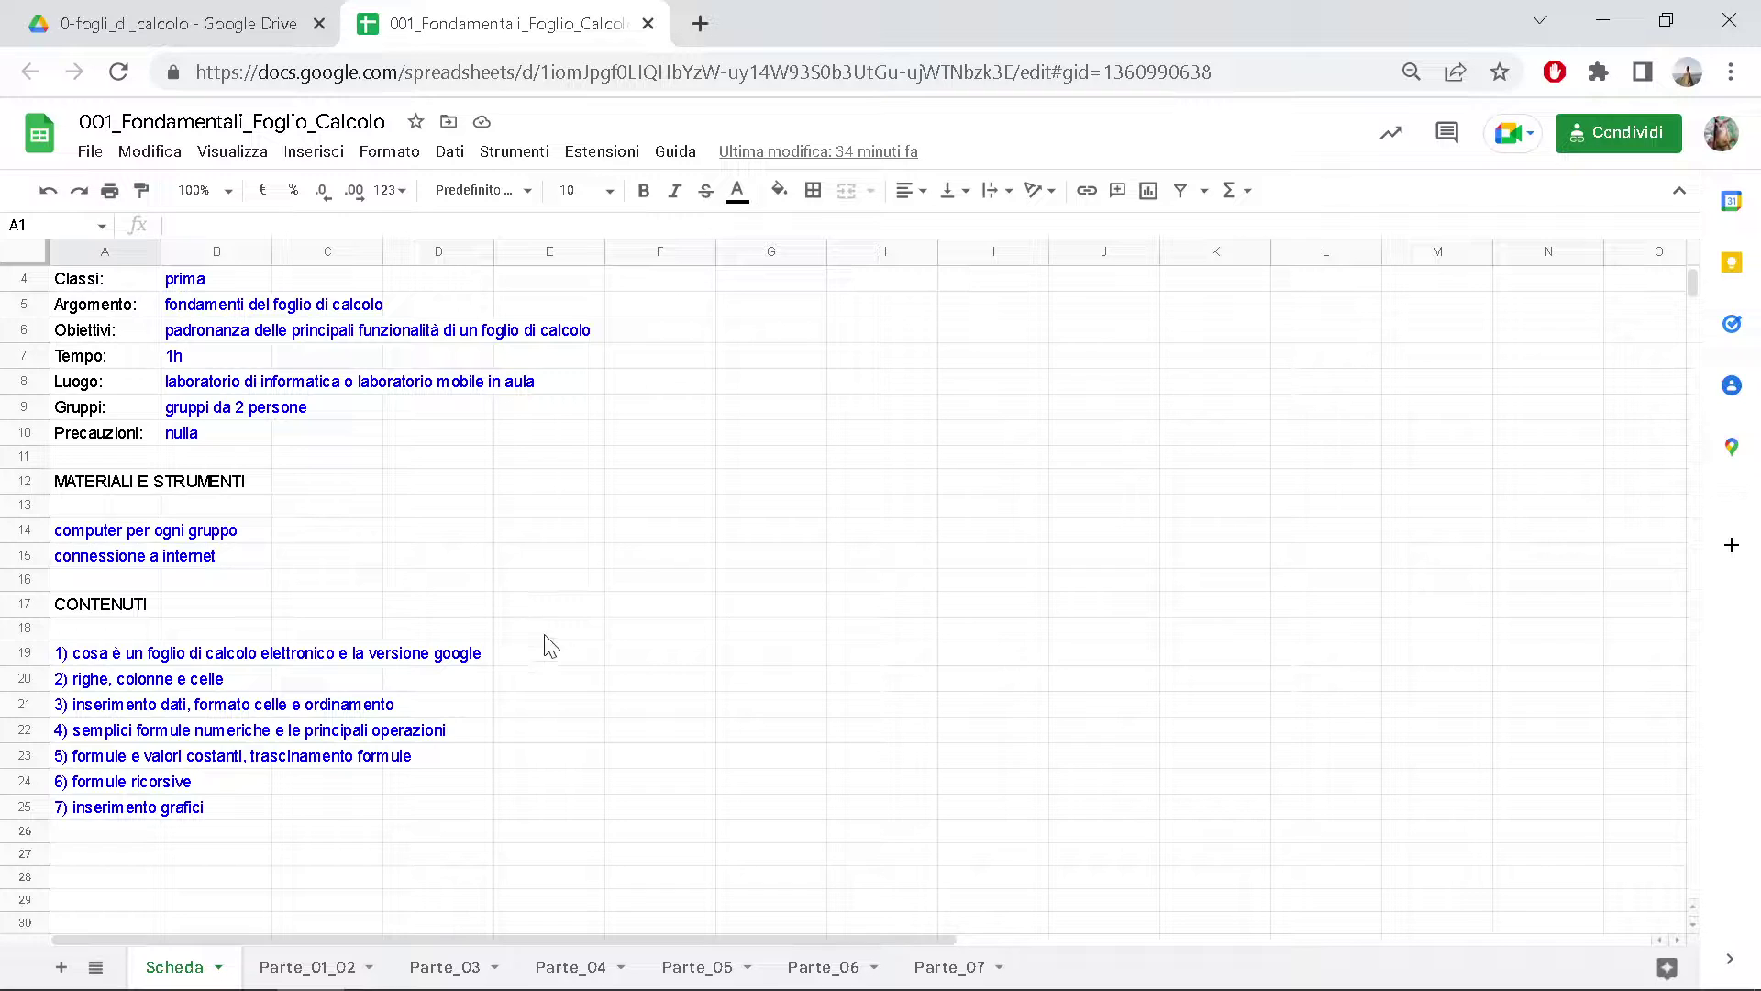
- Go through the Parte_01_02 sheet to the Parte_03 sheet with the number-format examples
click(296, 967)
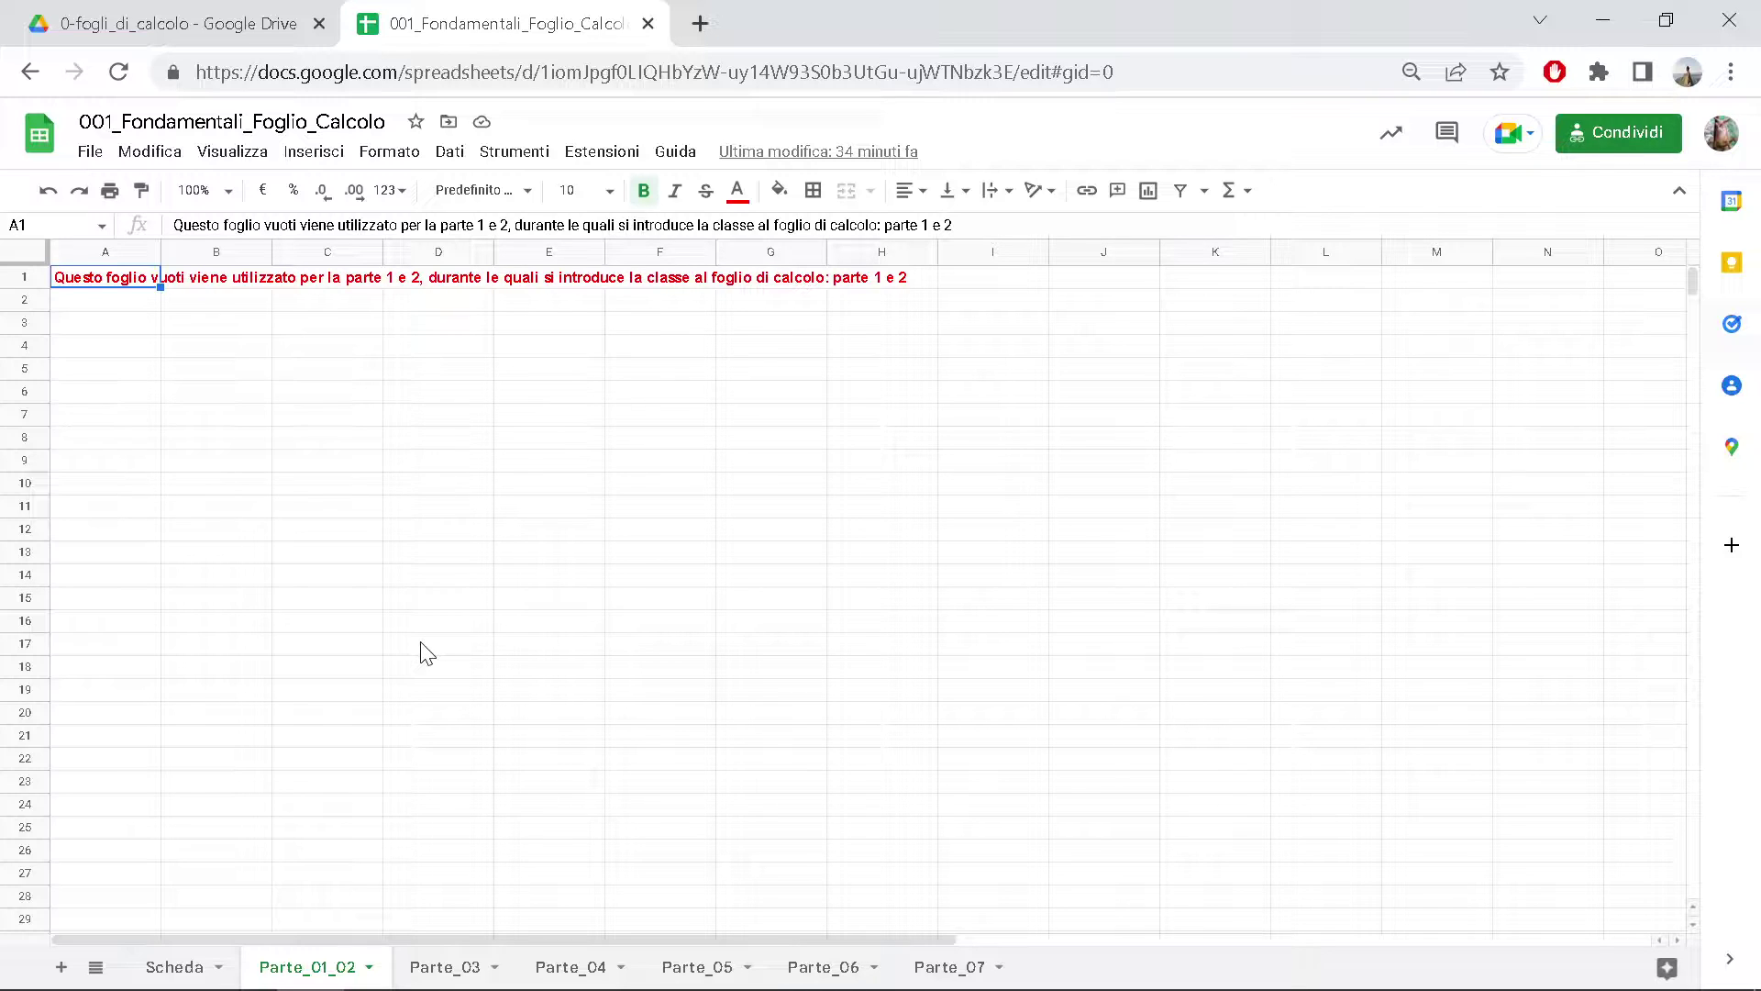
click(445, 966)
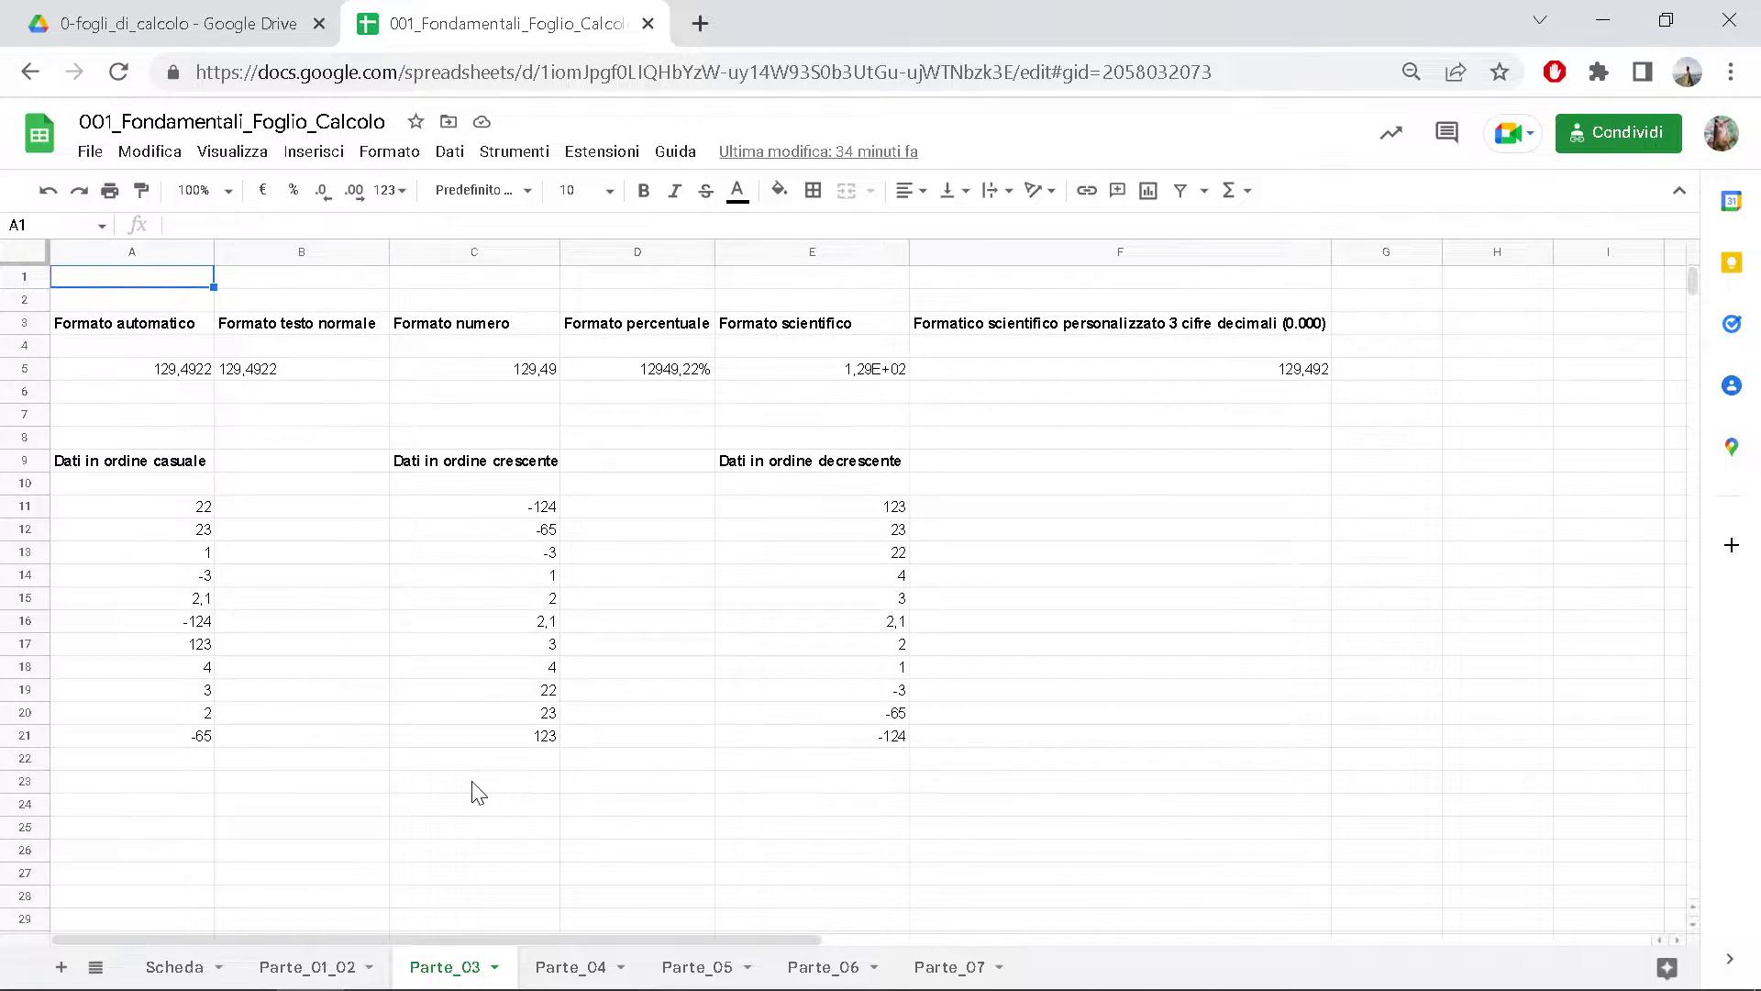
- Enter 129,4922 in cell A7 and reselect it to check the stored value
click(244, 391)
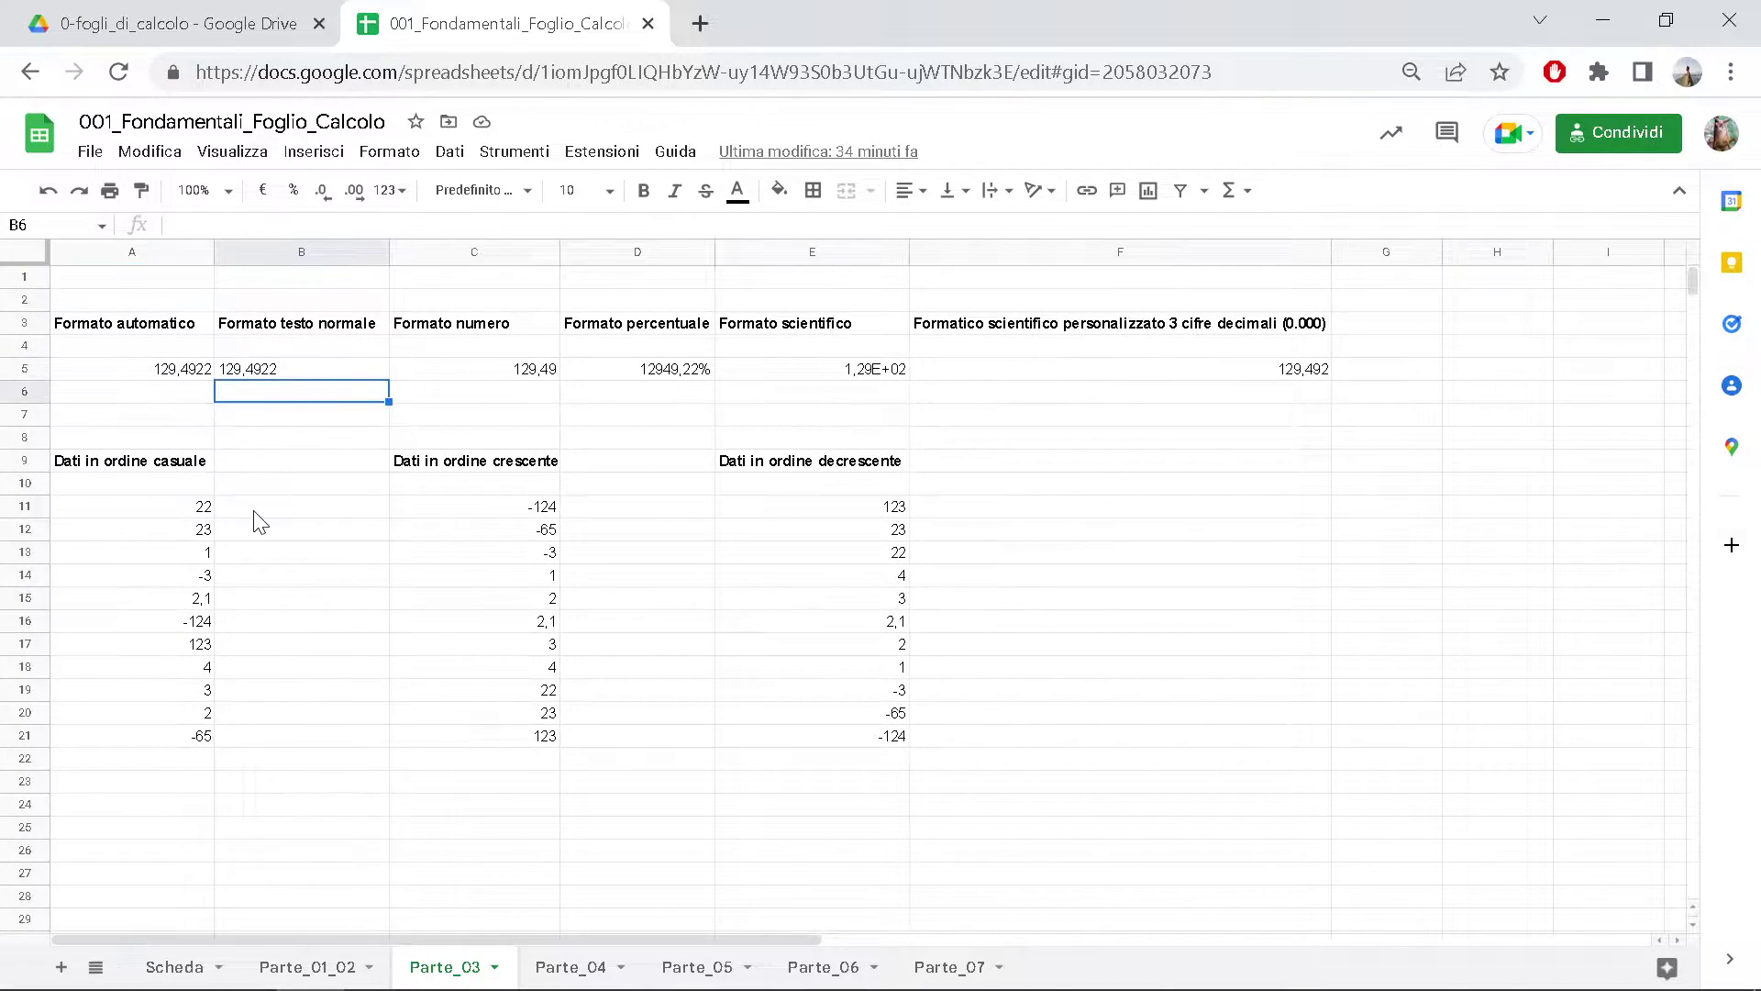
click(127, 414)
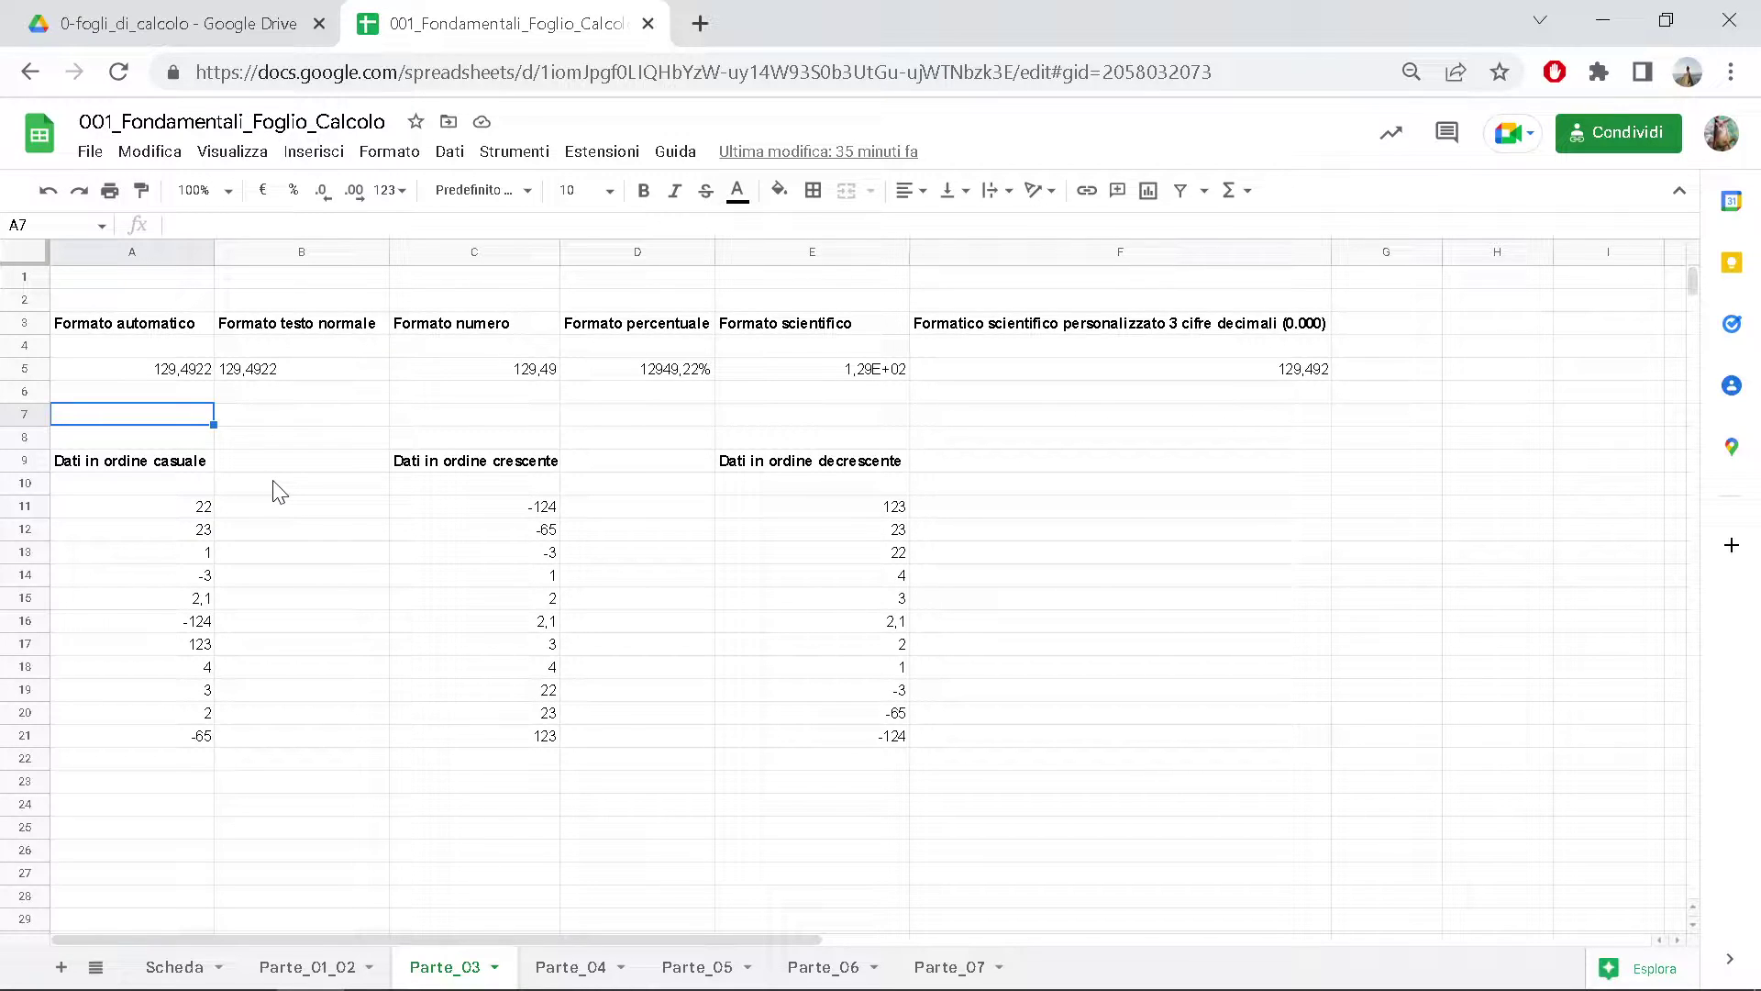
text(129,)
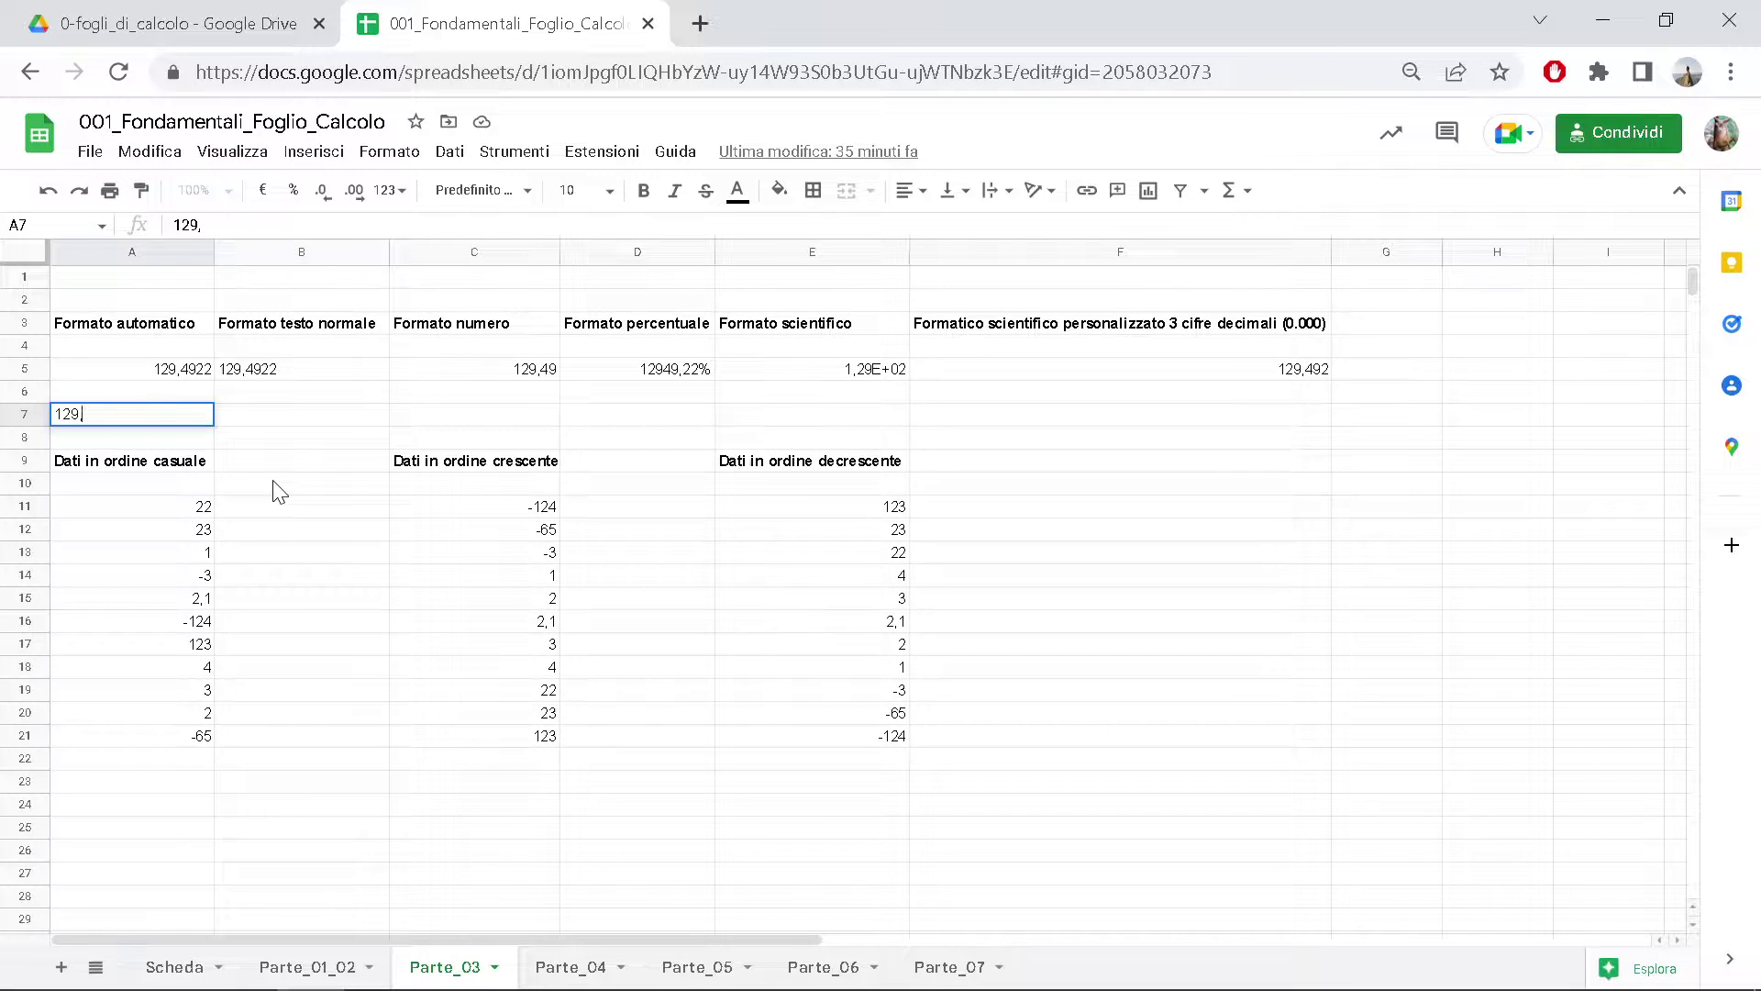
text(4922)
key(Return)
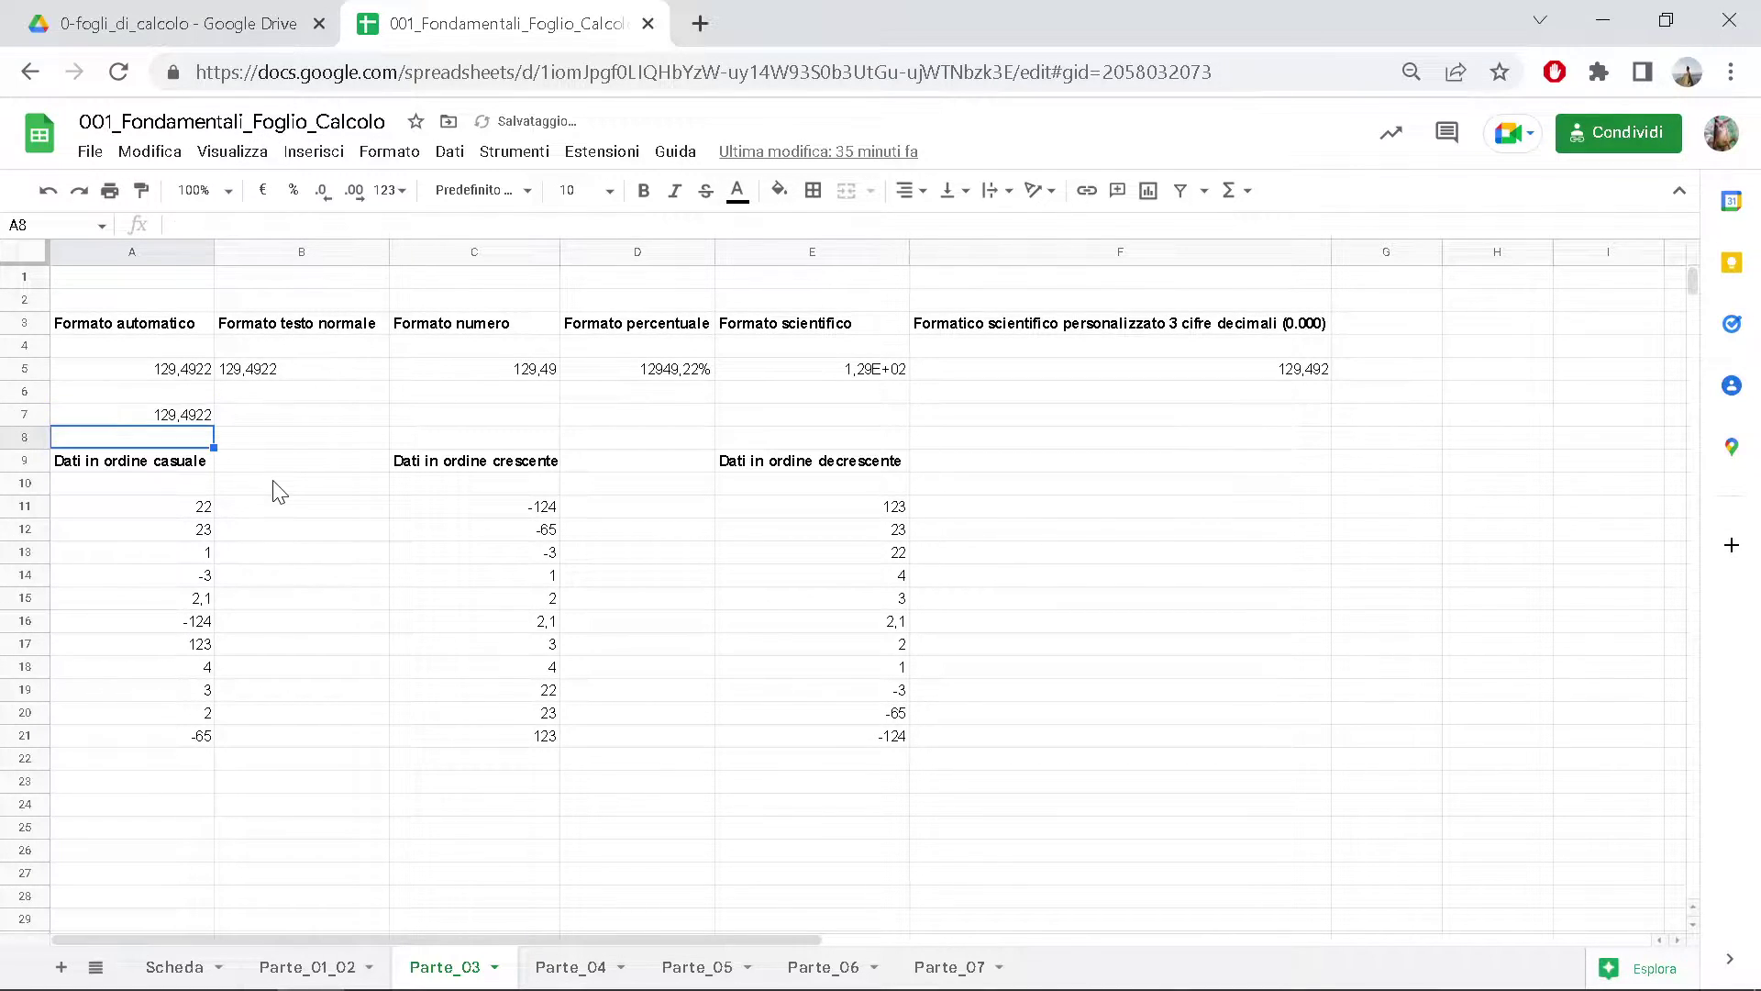
click(188, 419)
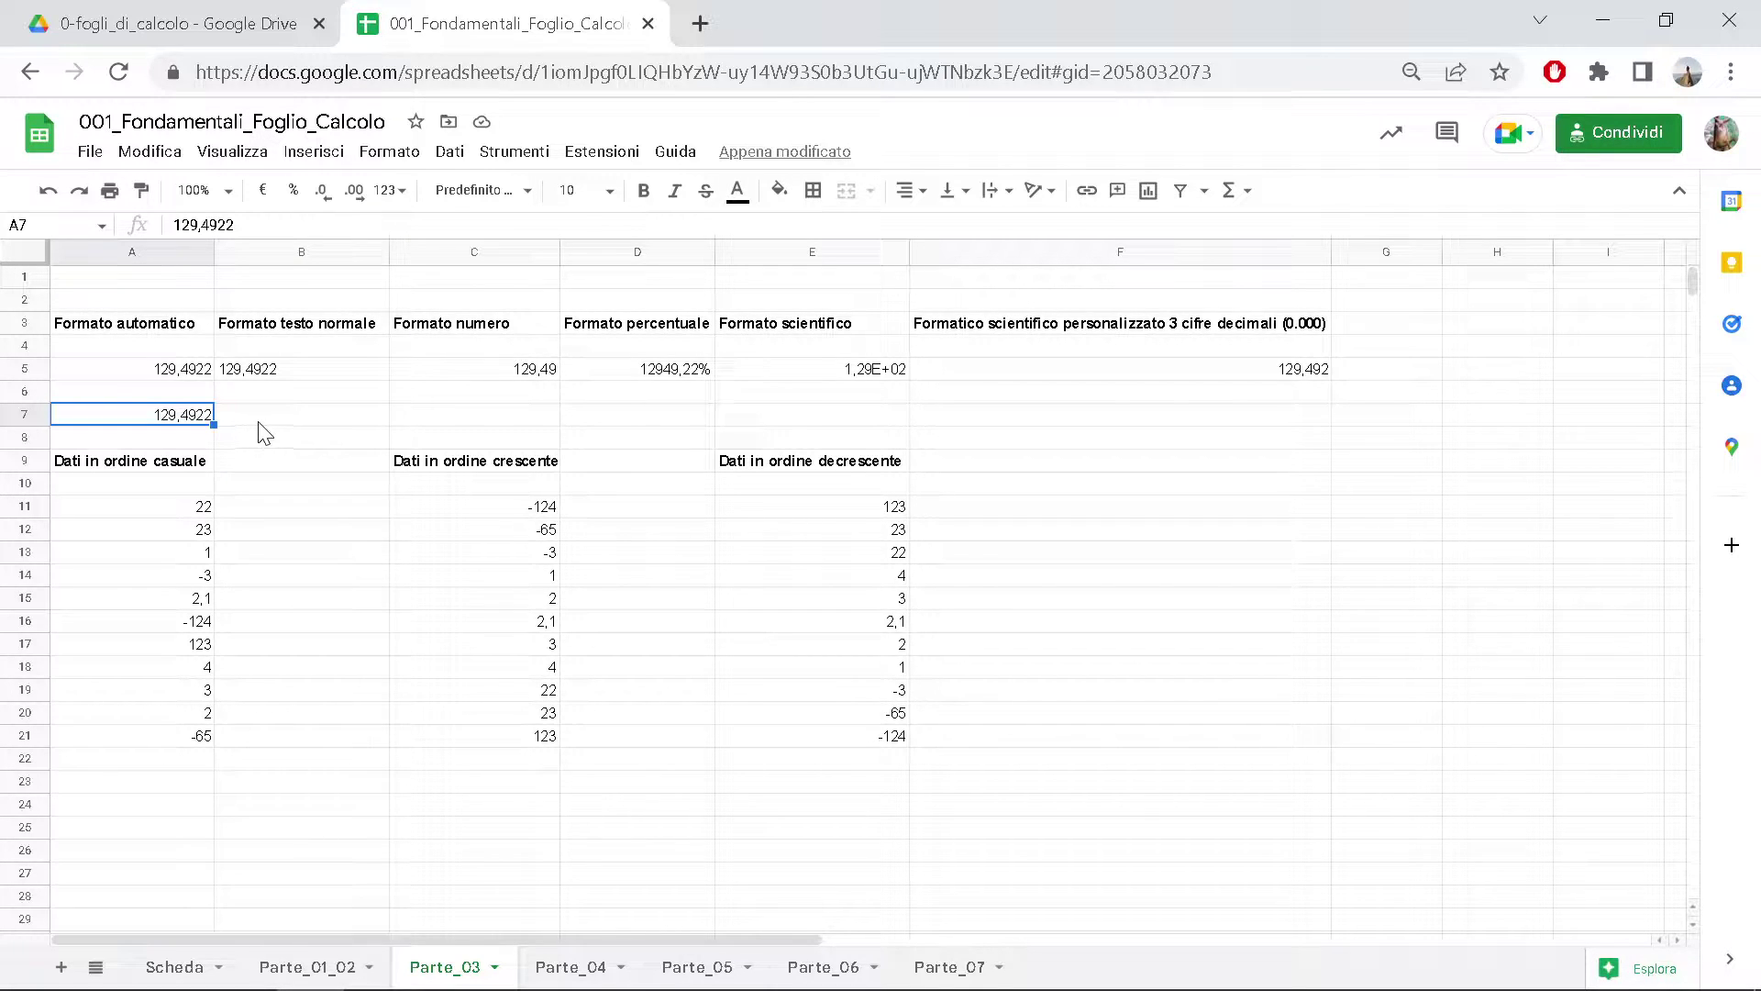
click(284, 372)
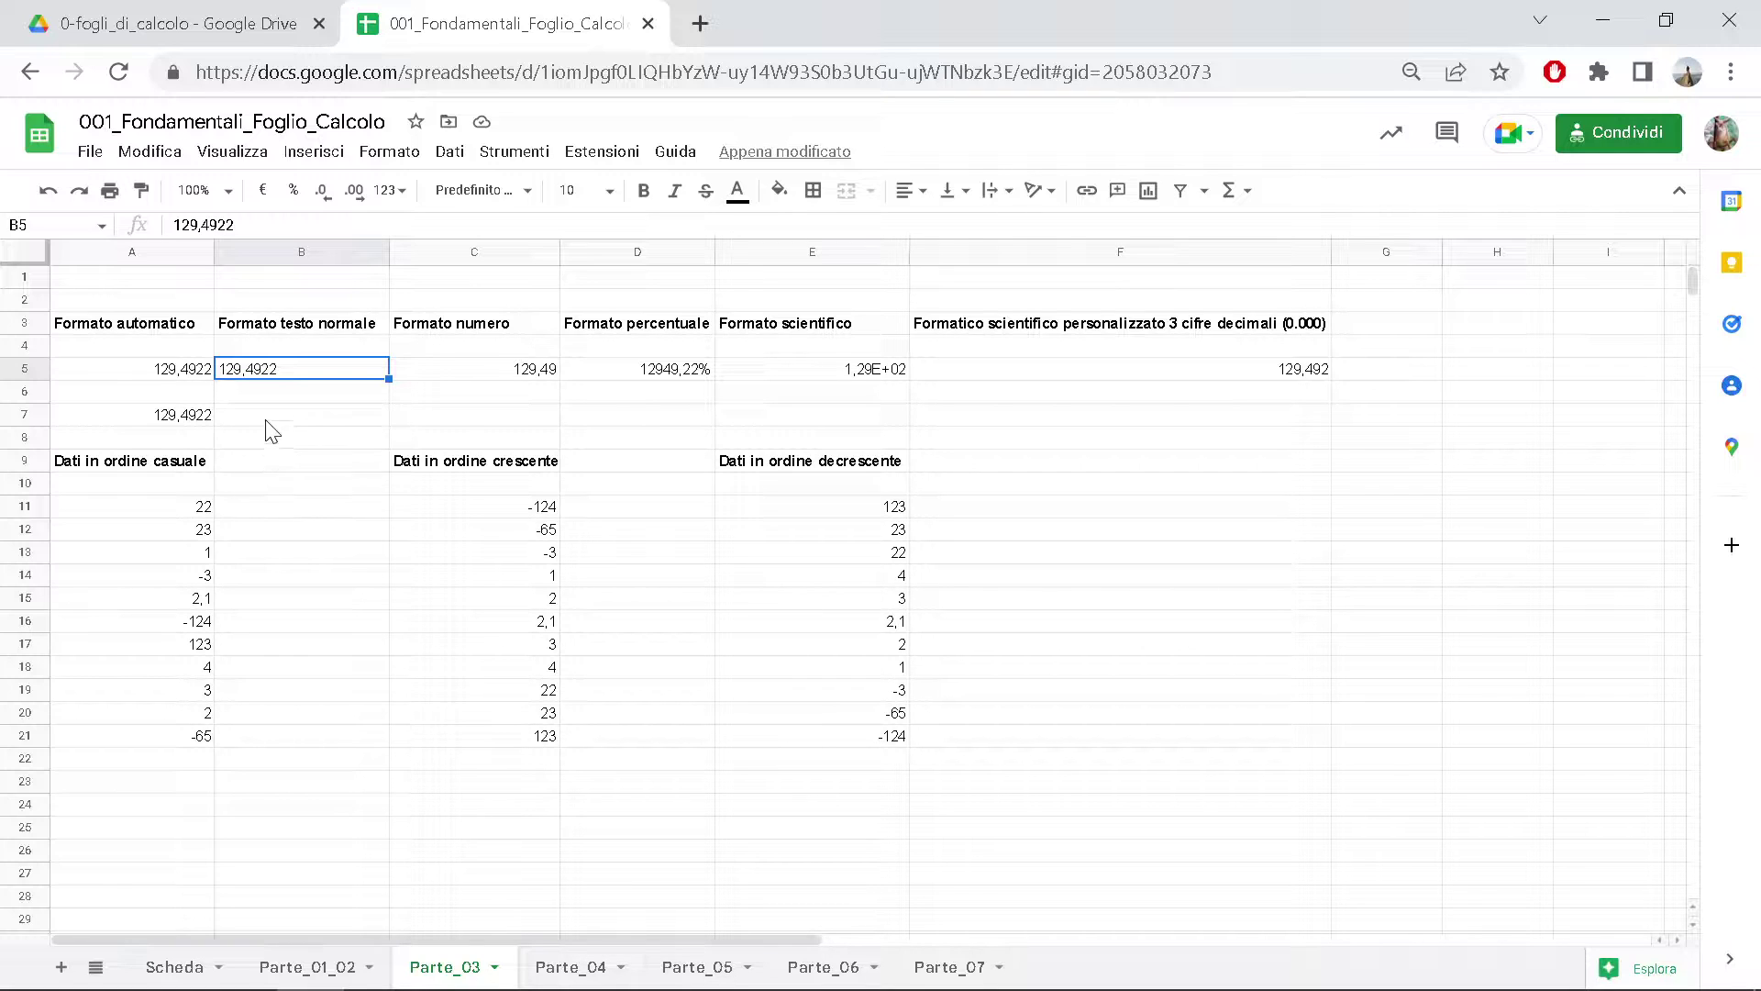
click(271, 385)
click(286, 374)
key(Down)
key(Down)
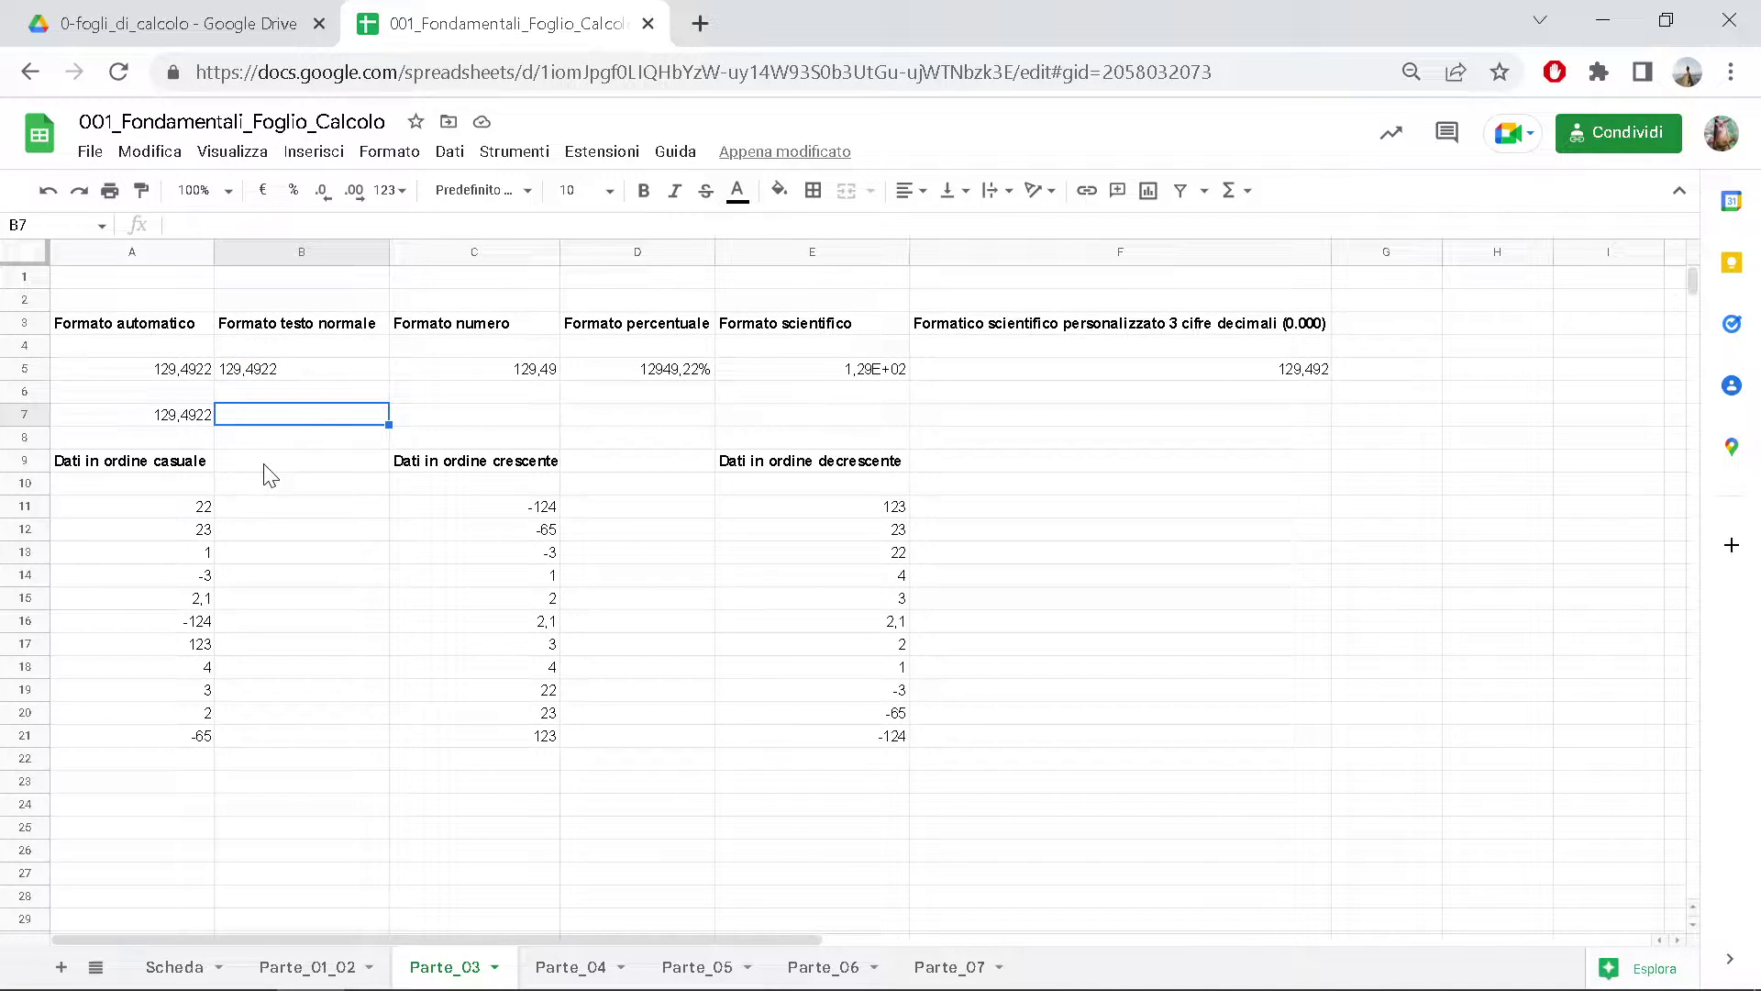
click(285, 374)
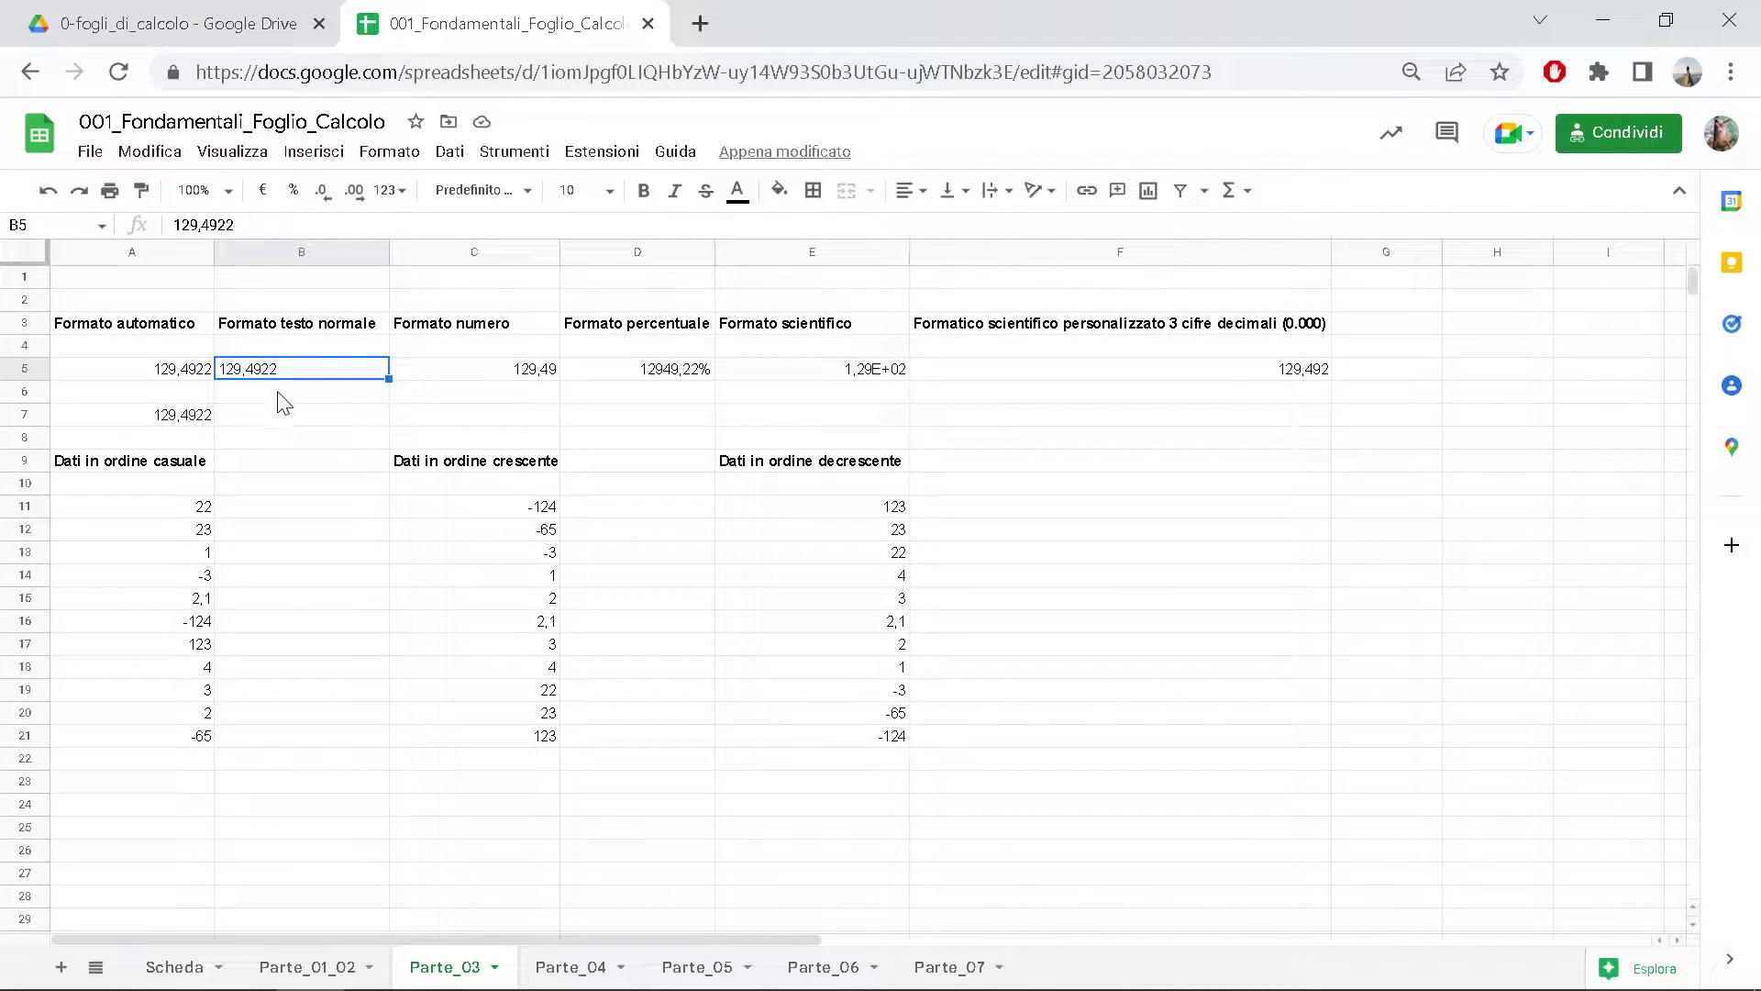
click(316, 422)
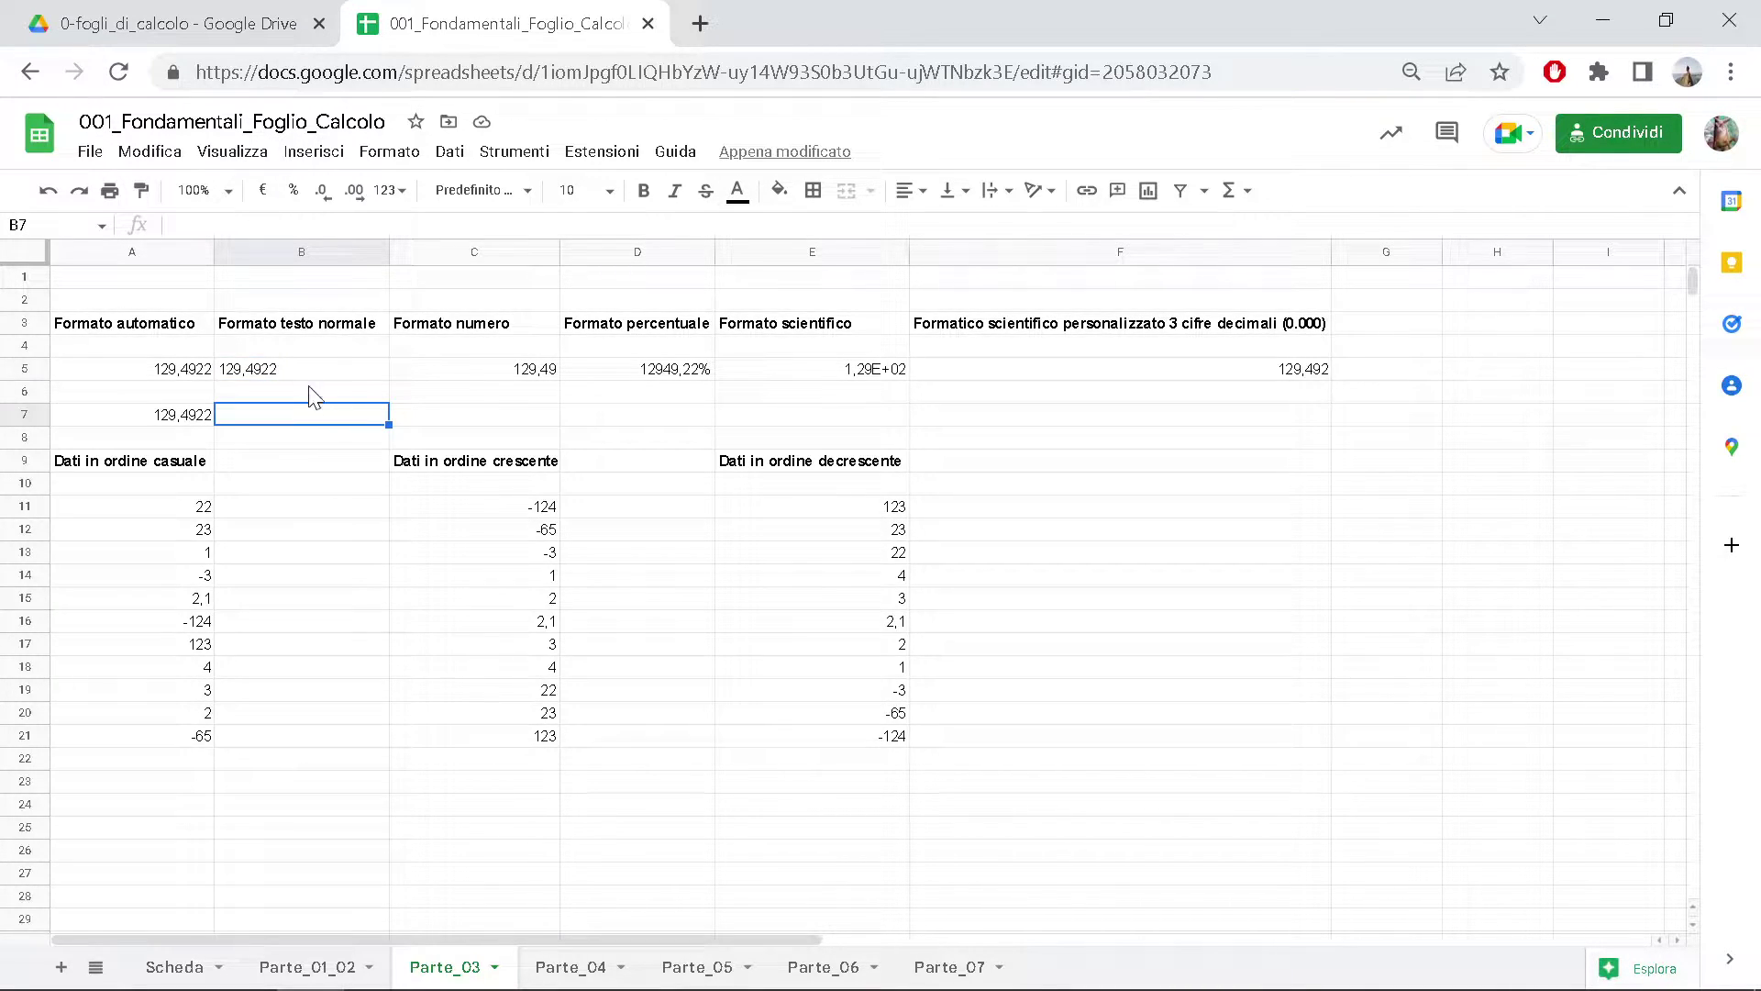
click(307, 372)
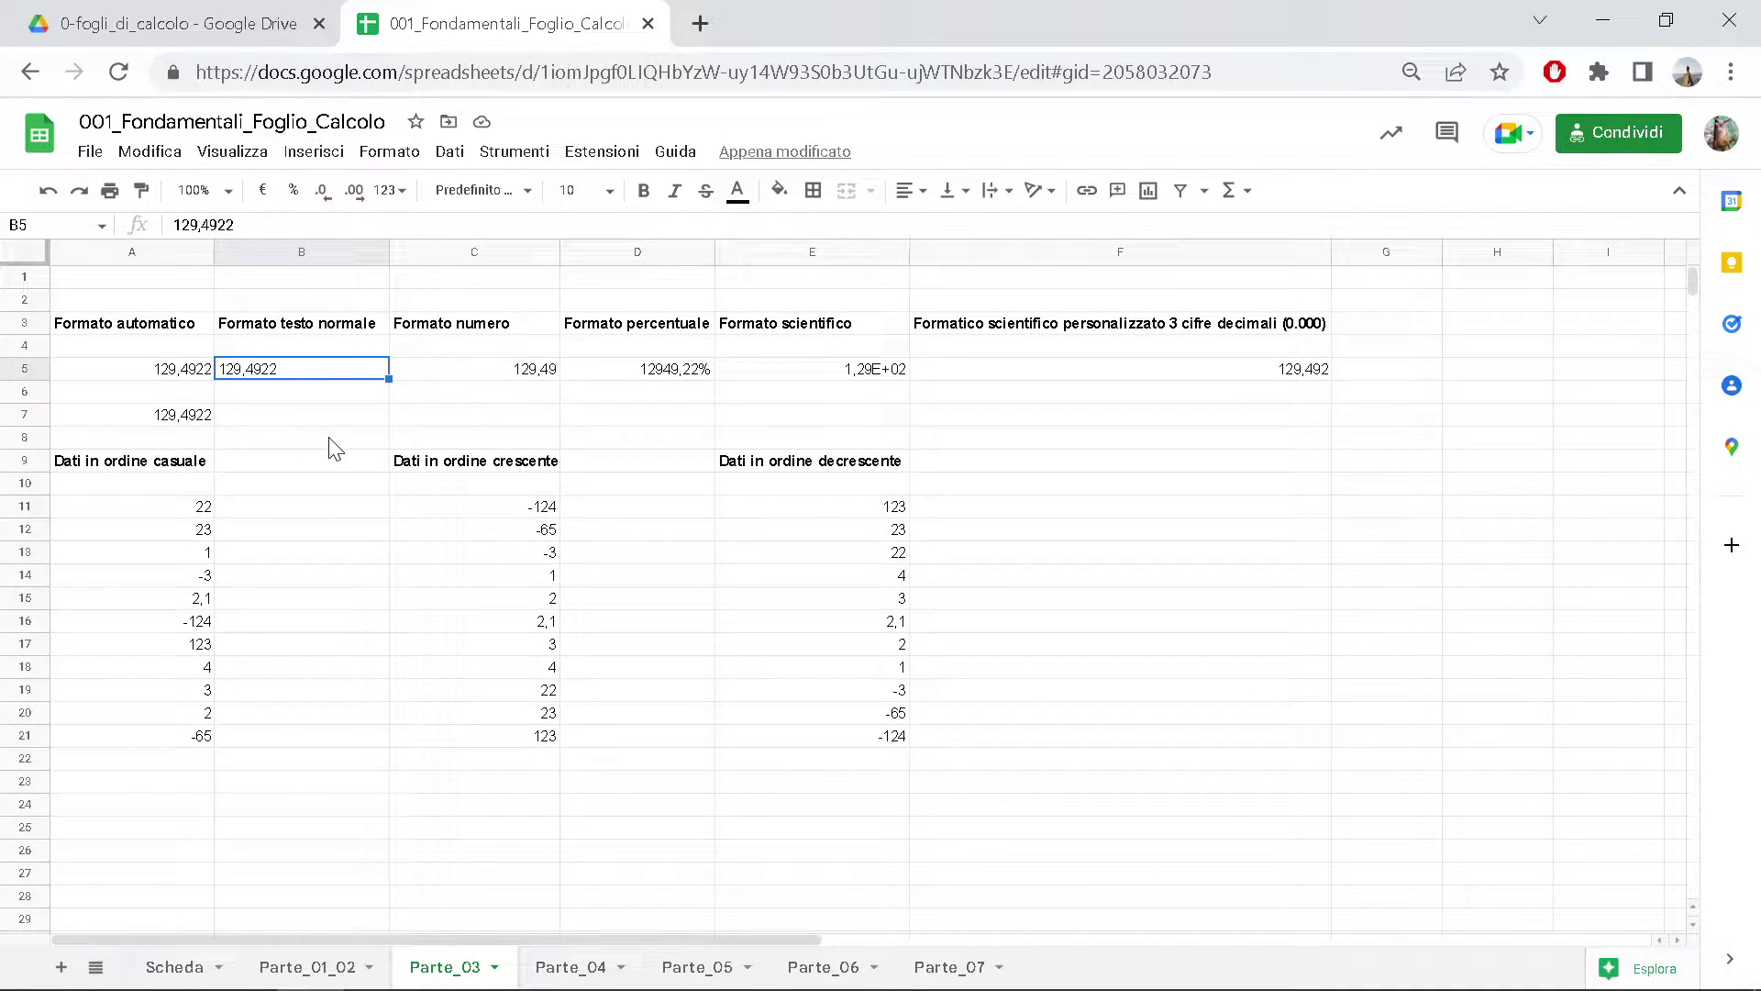
- Try the Automatico number format on B5, undo it, and delete the test value in A7
click(409, 168)
mouse_move(422, 245)
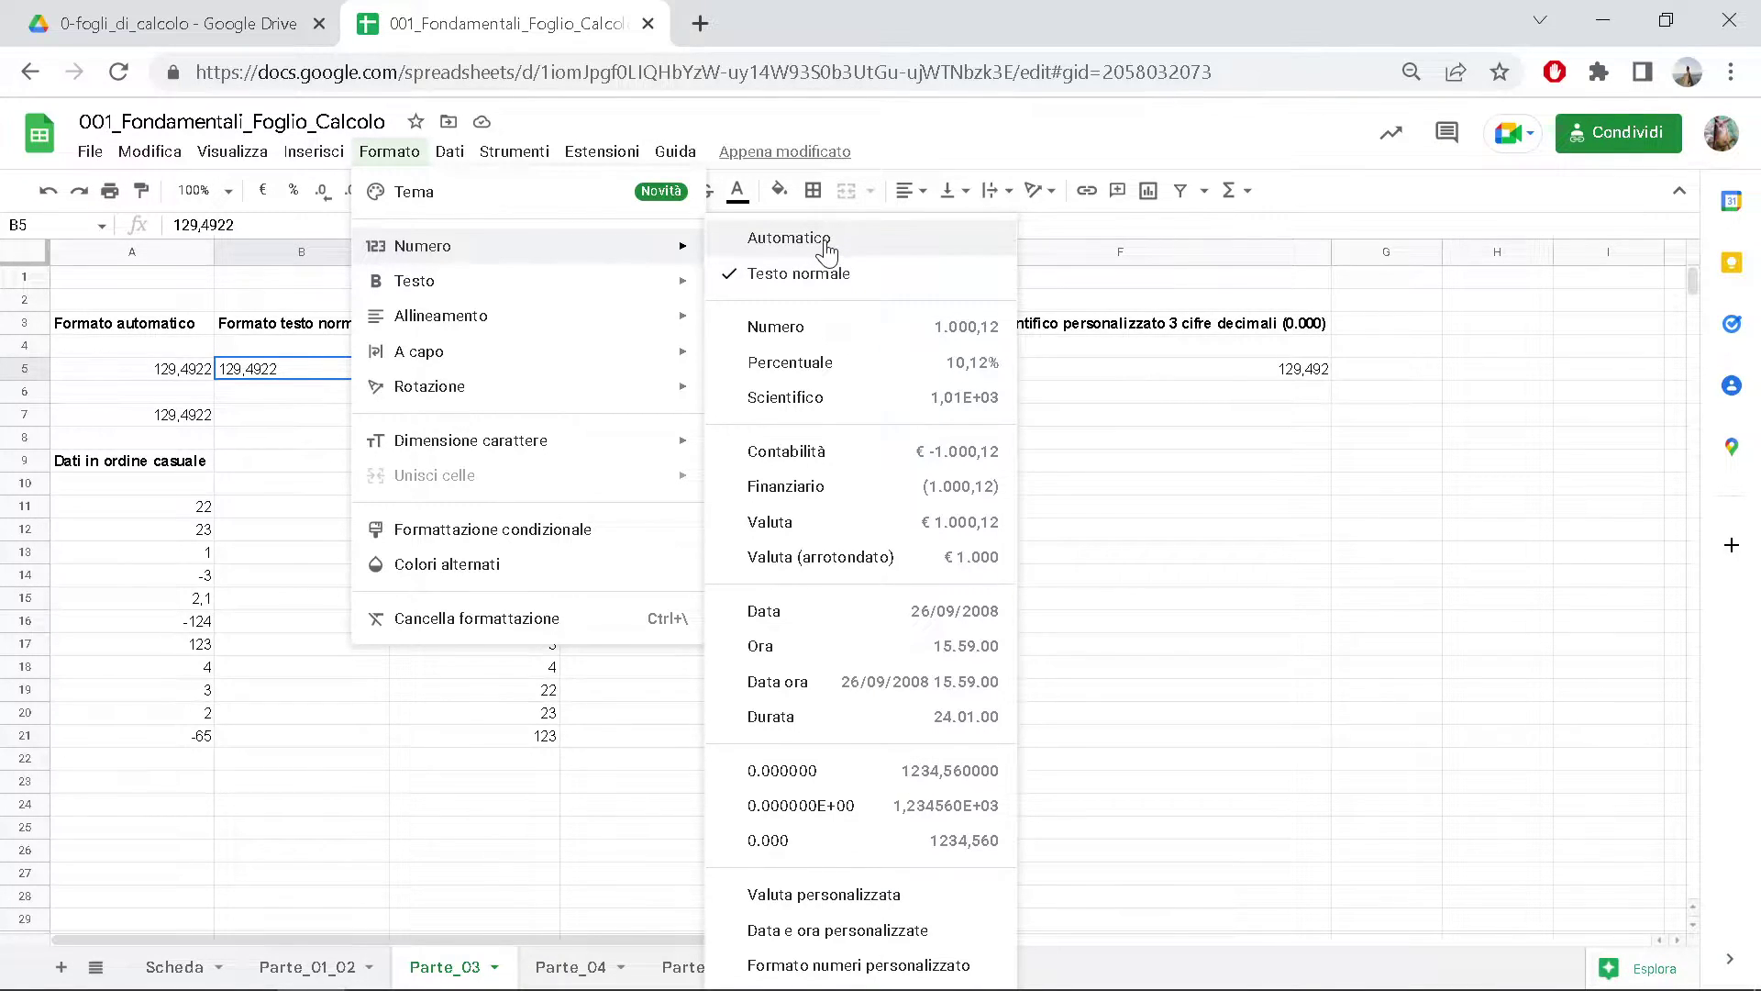
click(827, 248)
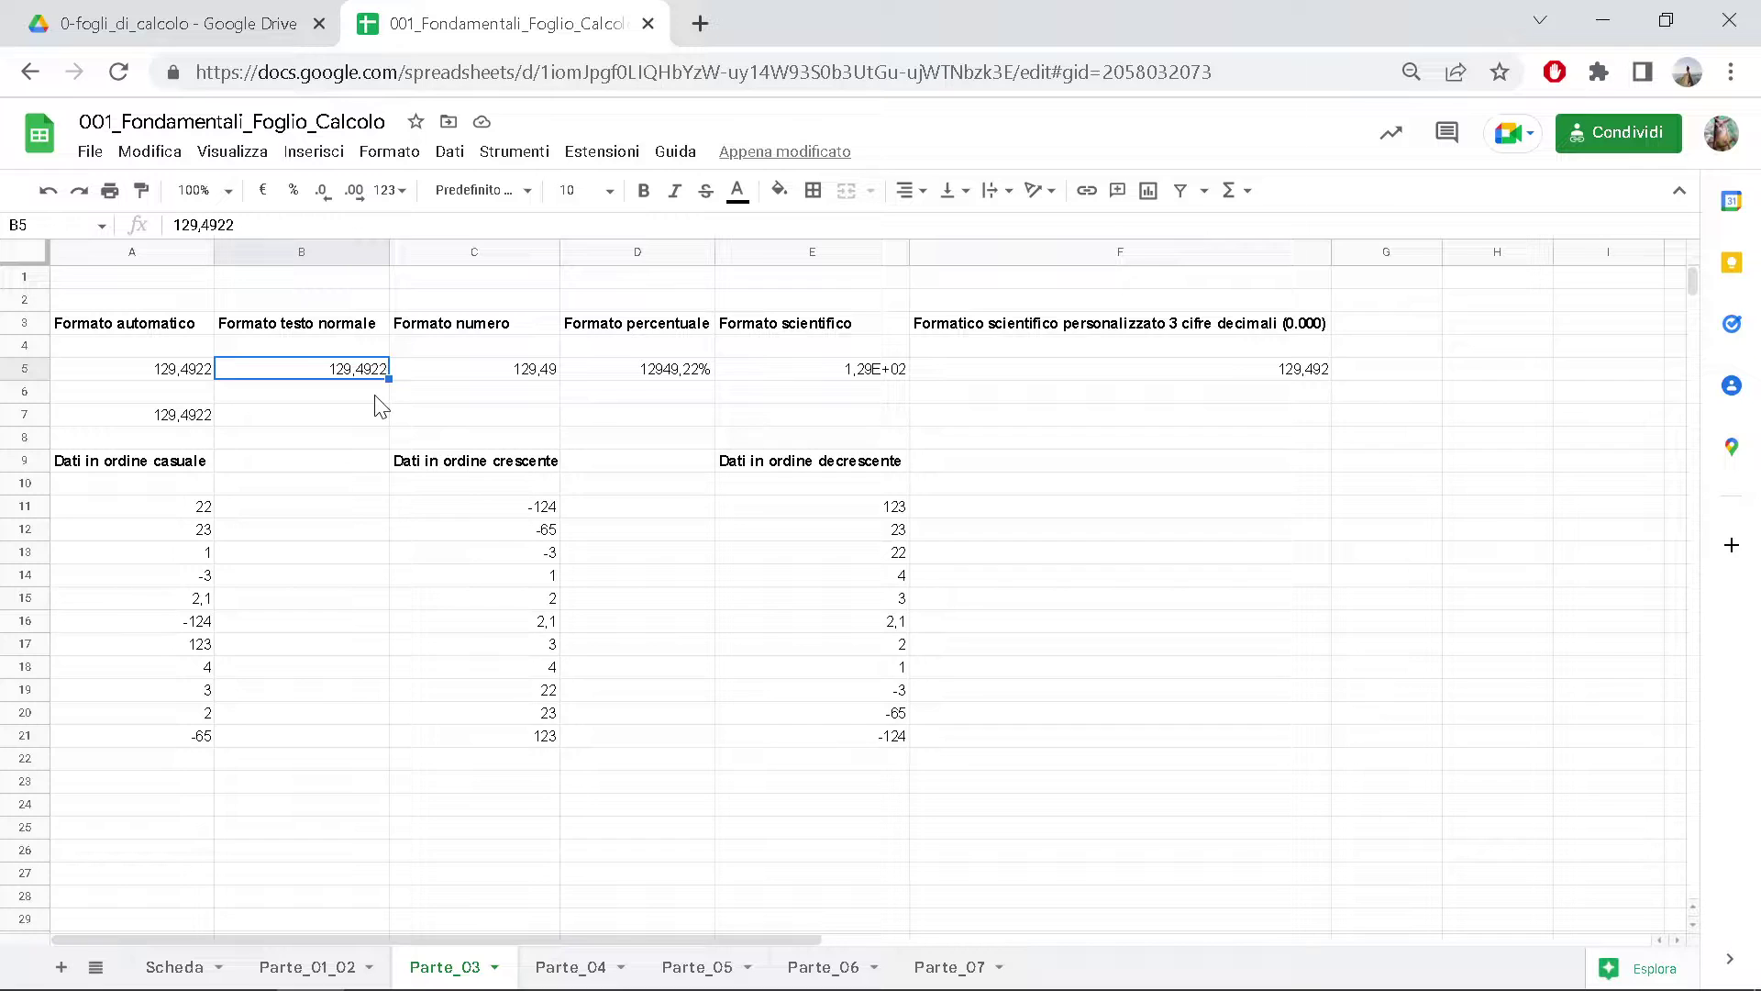
key(ctrl+shift+l)
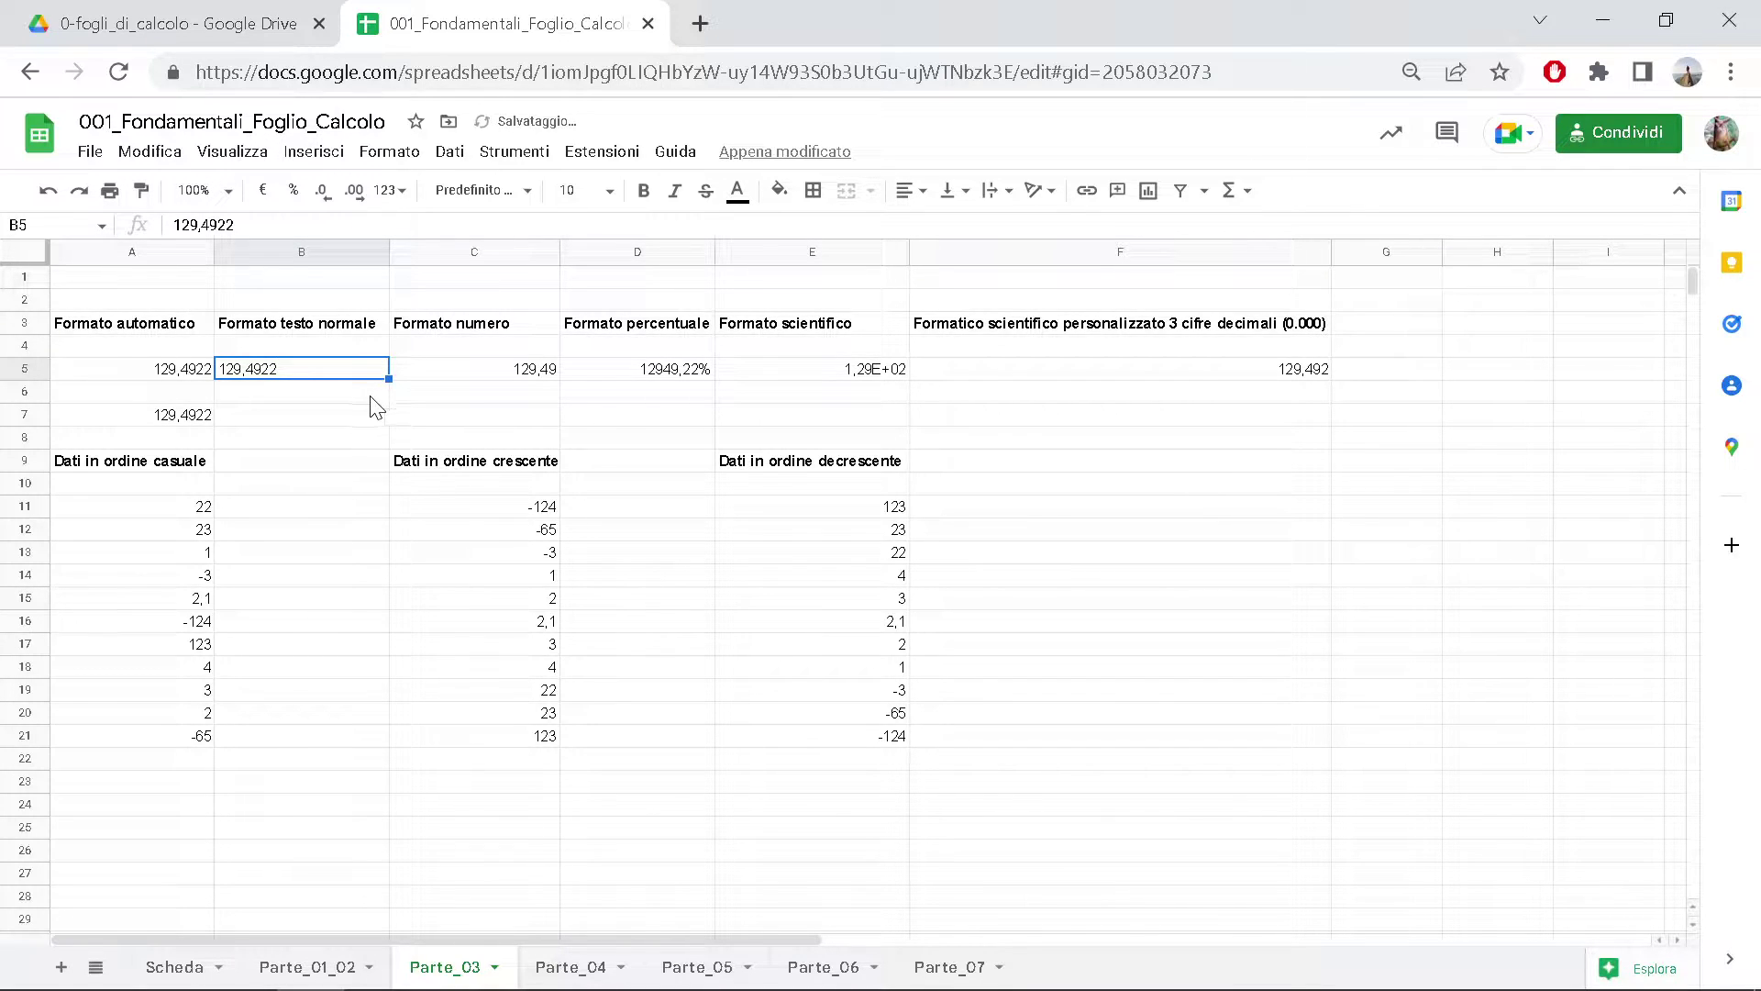
click(194, 429)
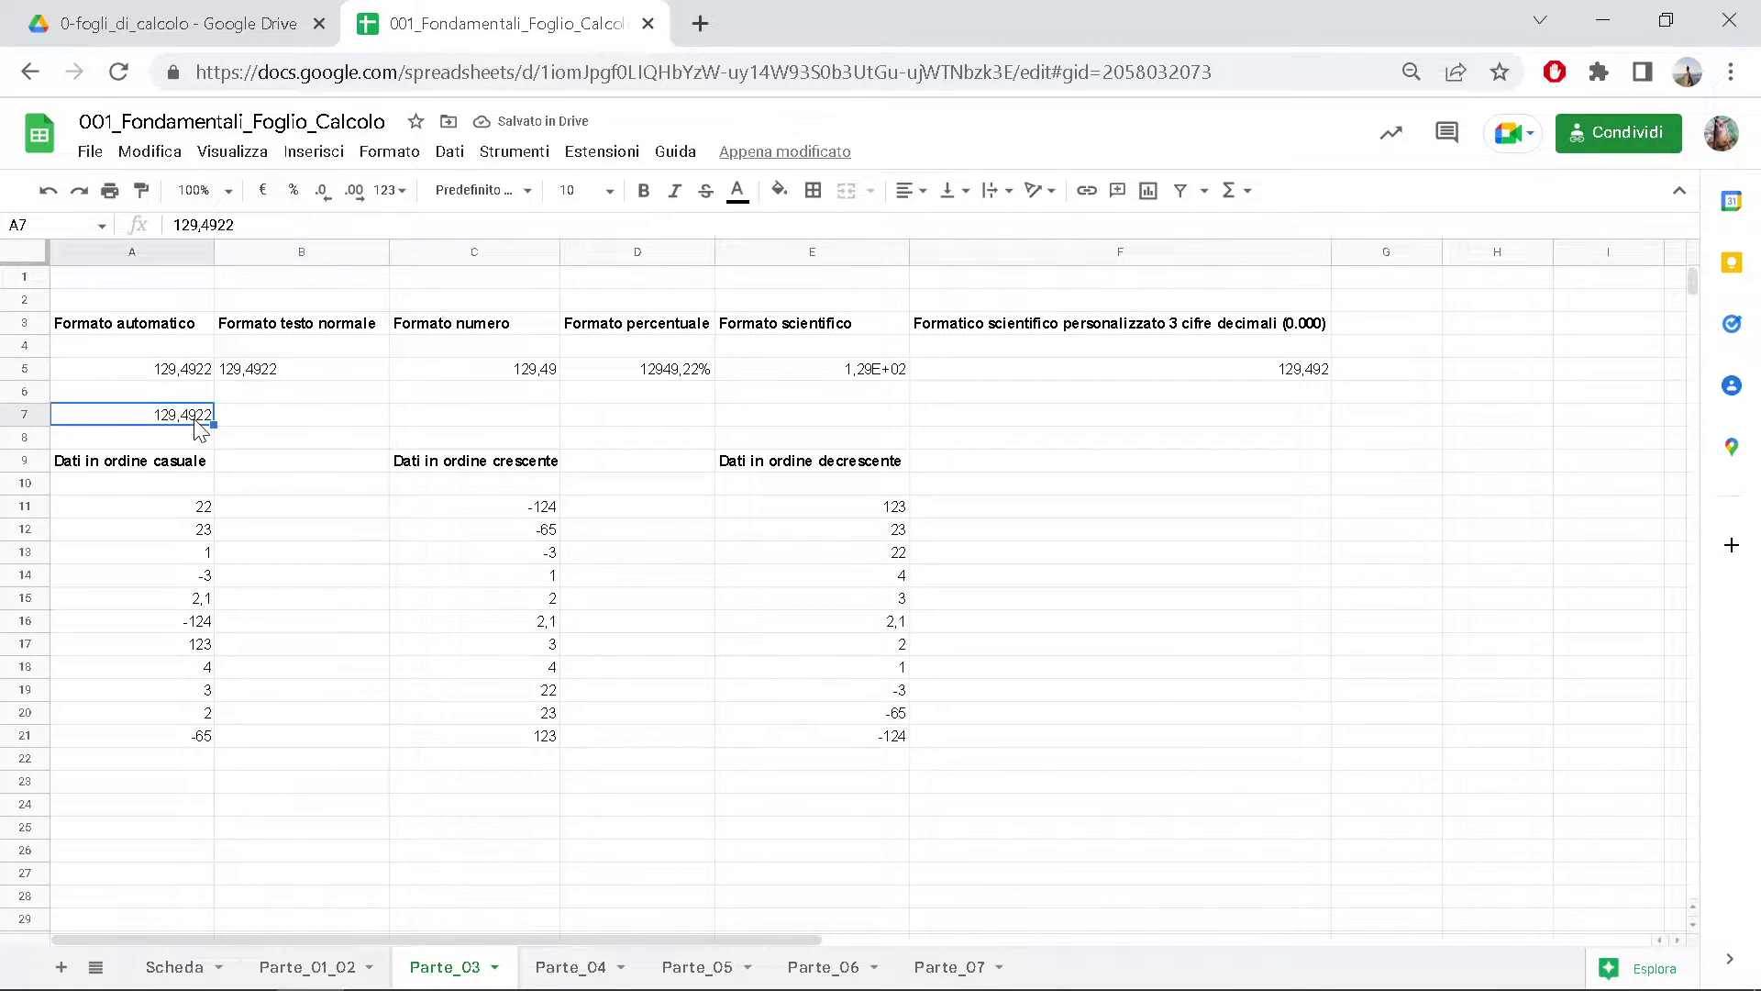
key(Delete)
- Enter 129,4922 in C7, apply the Numero format to show 129,49, then clear it
click(422, 414)
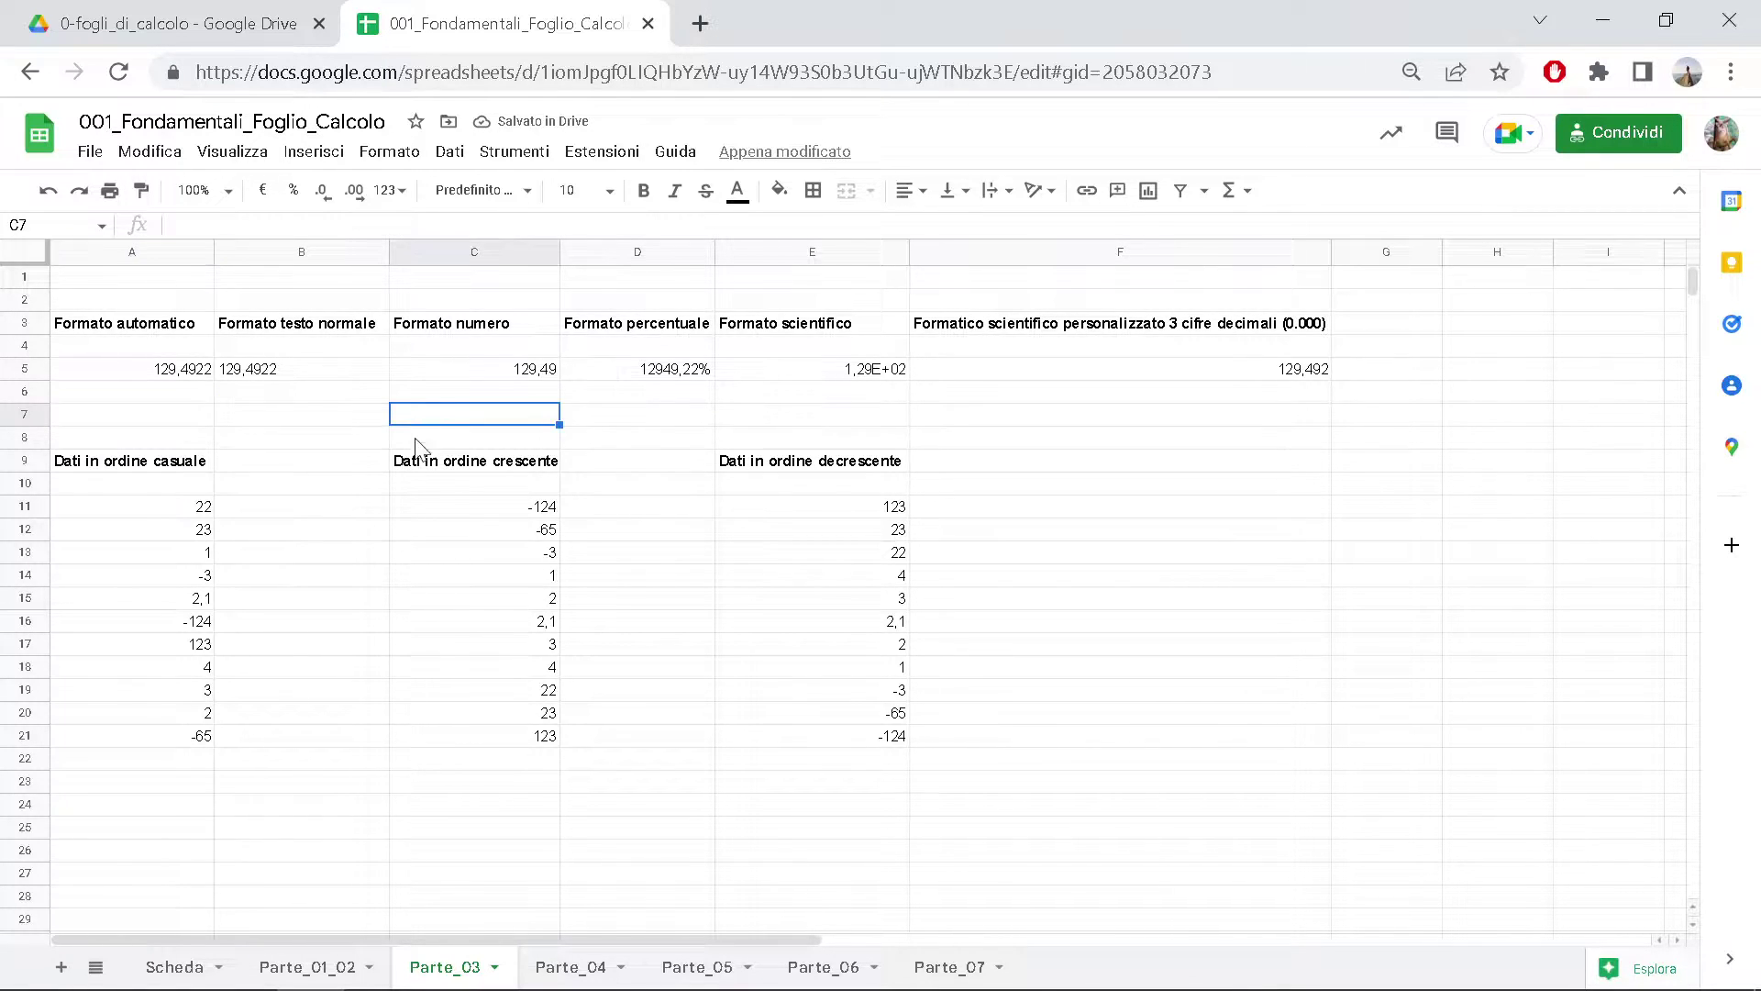
text(129)
text(,4)
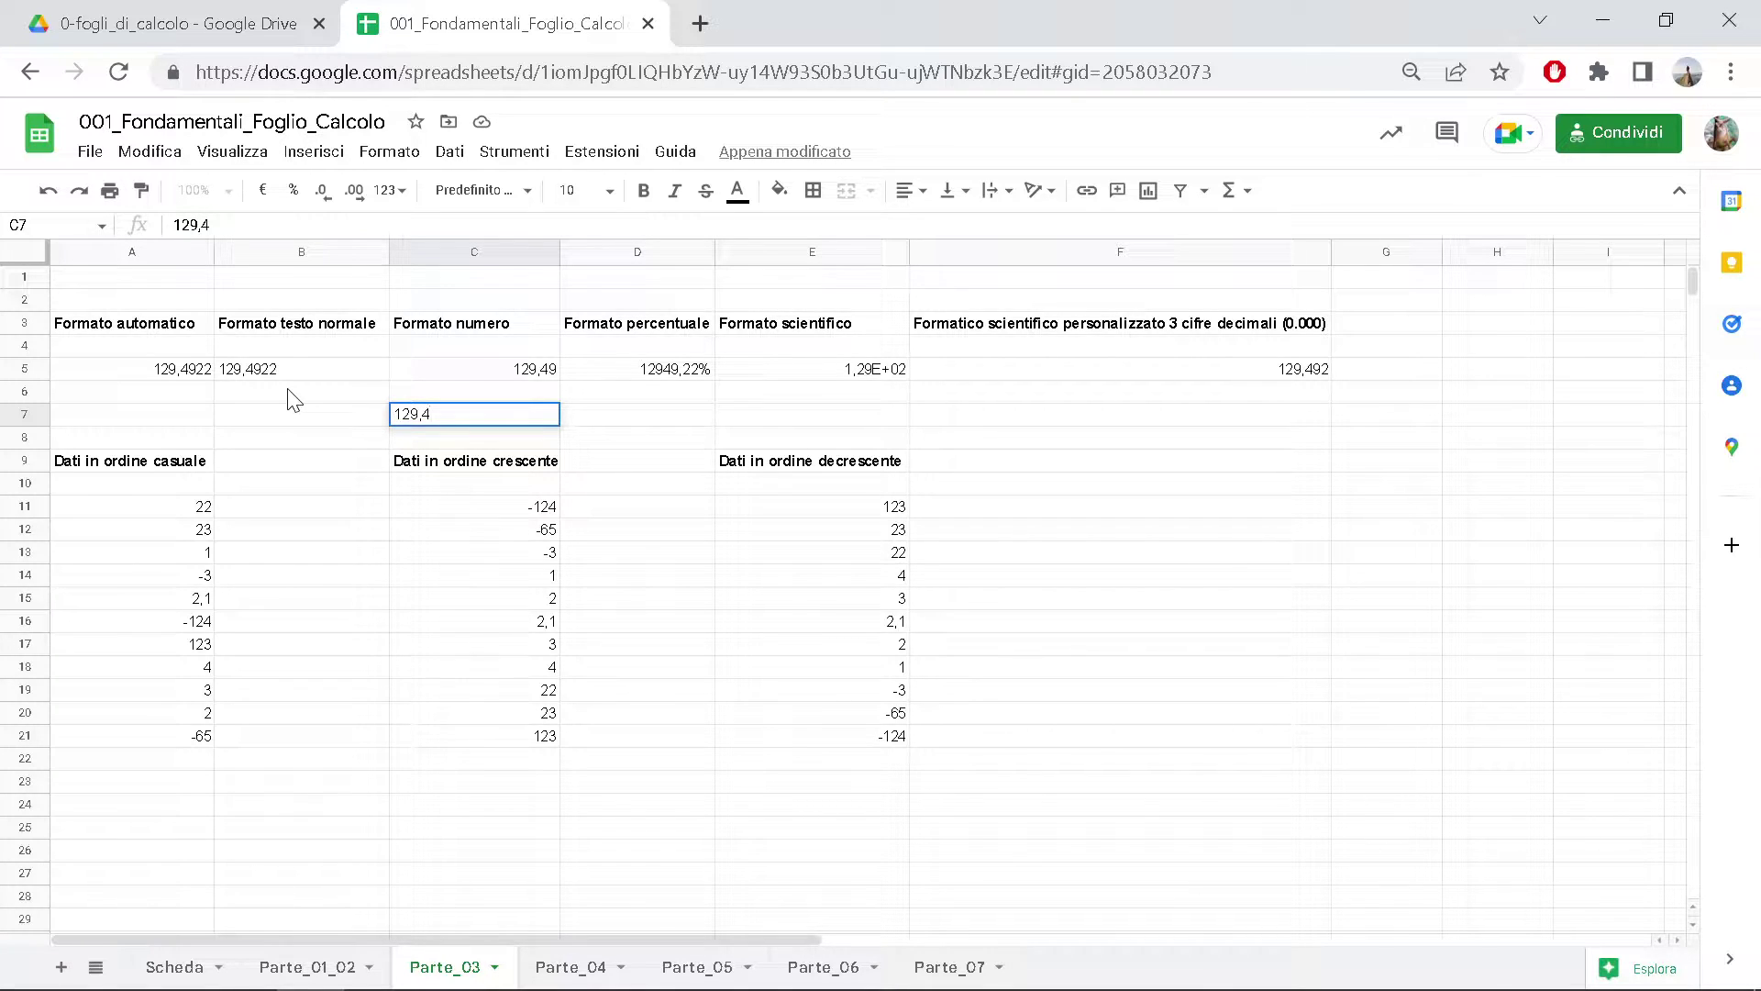
text(92)
text(2)
click(455, 439)
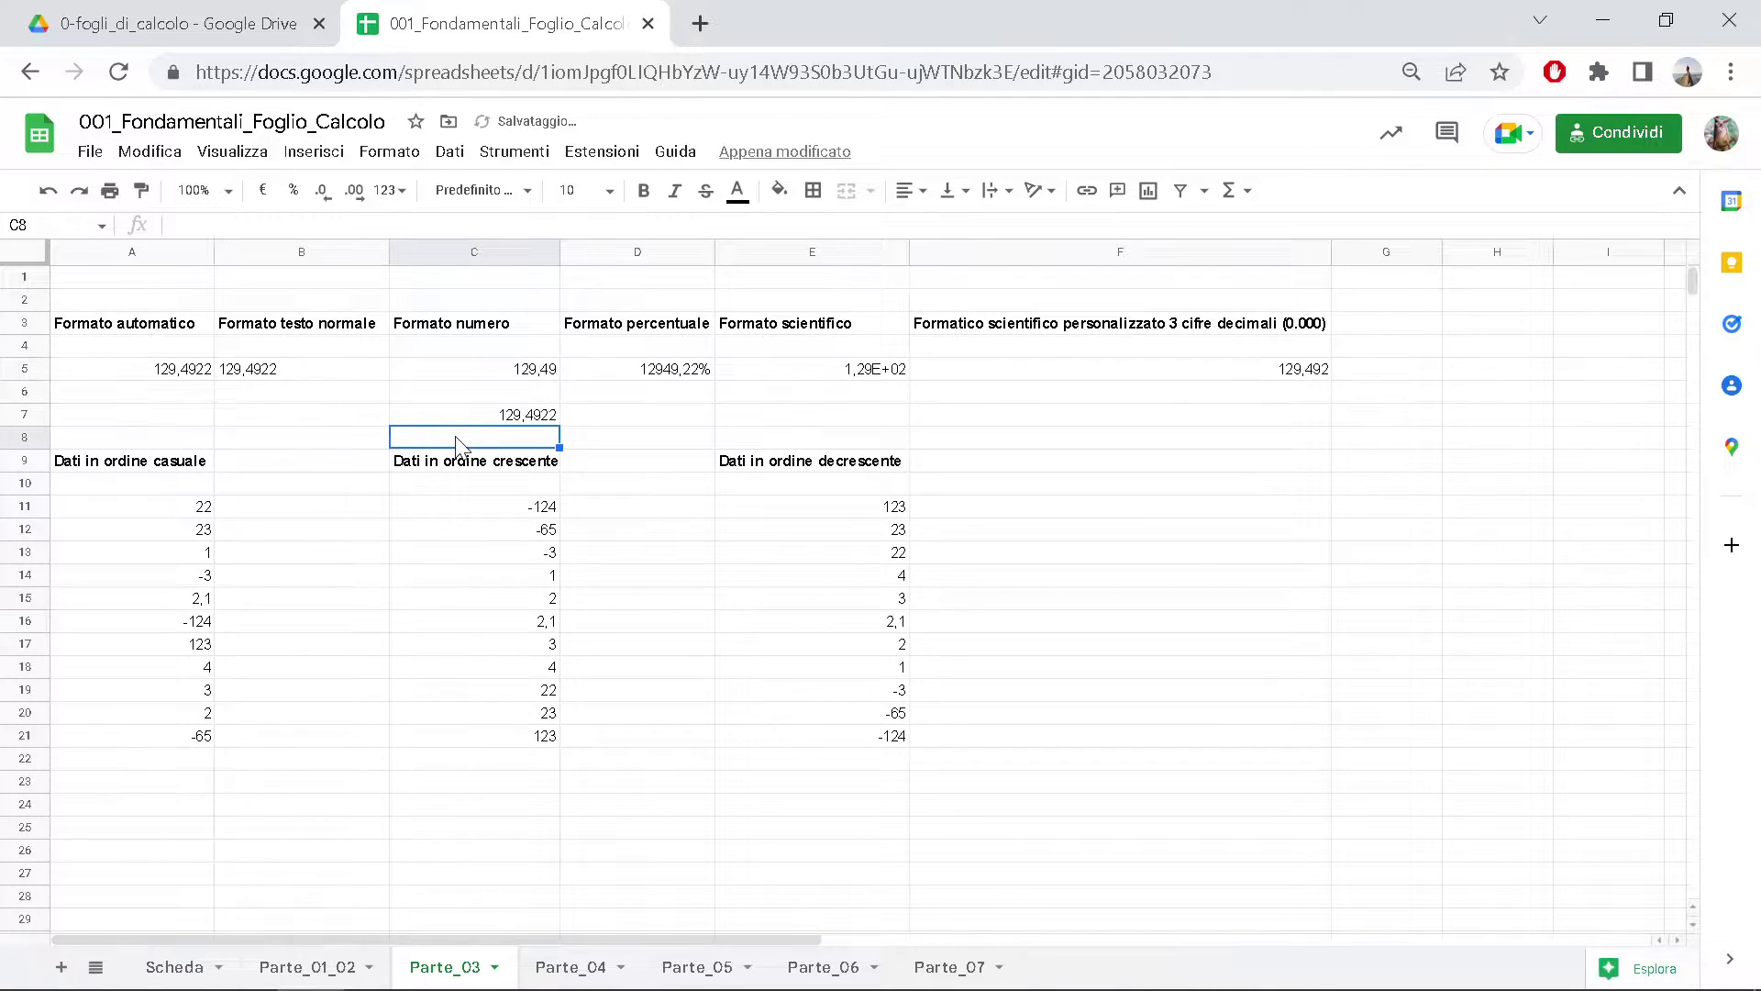
click(501, 419)
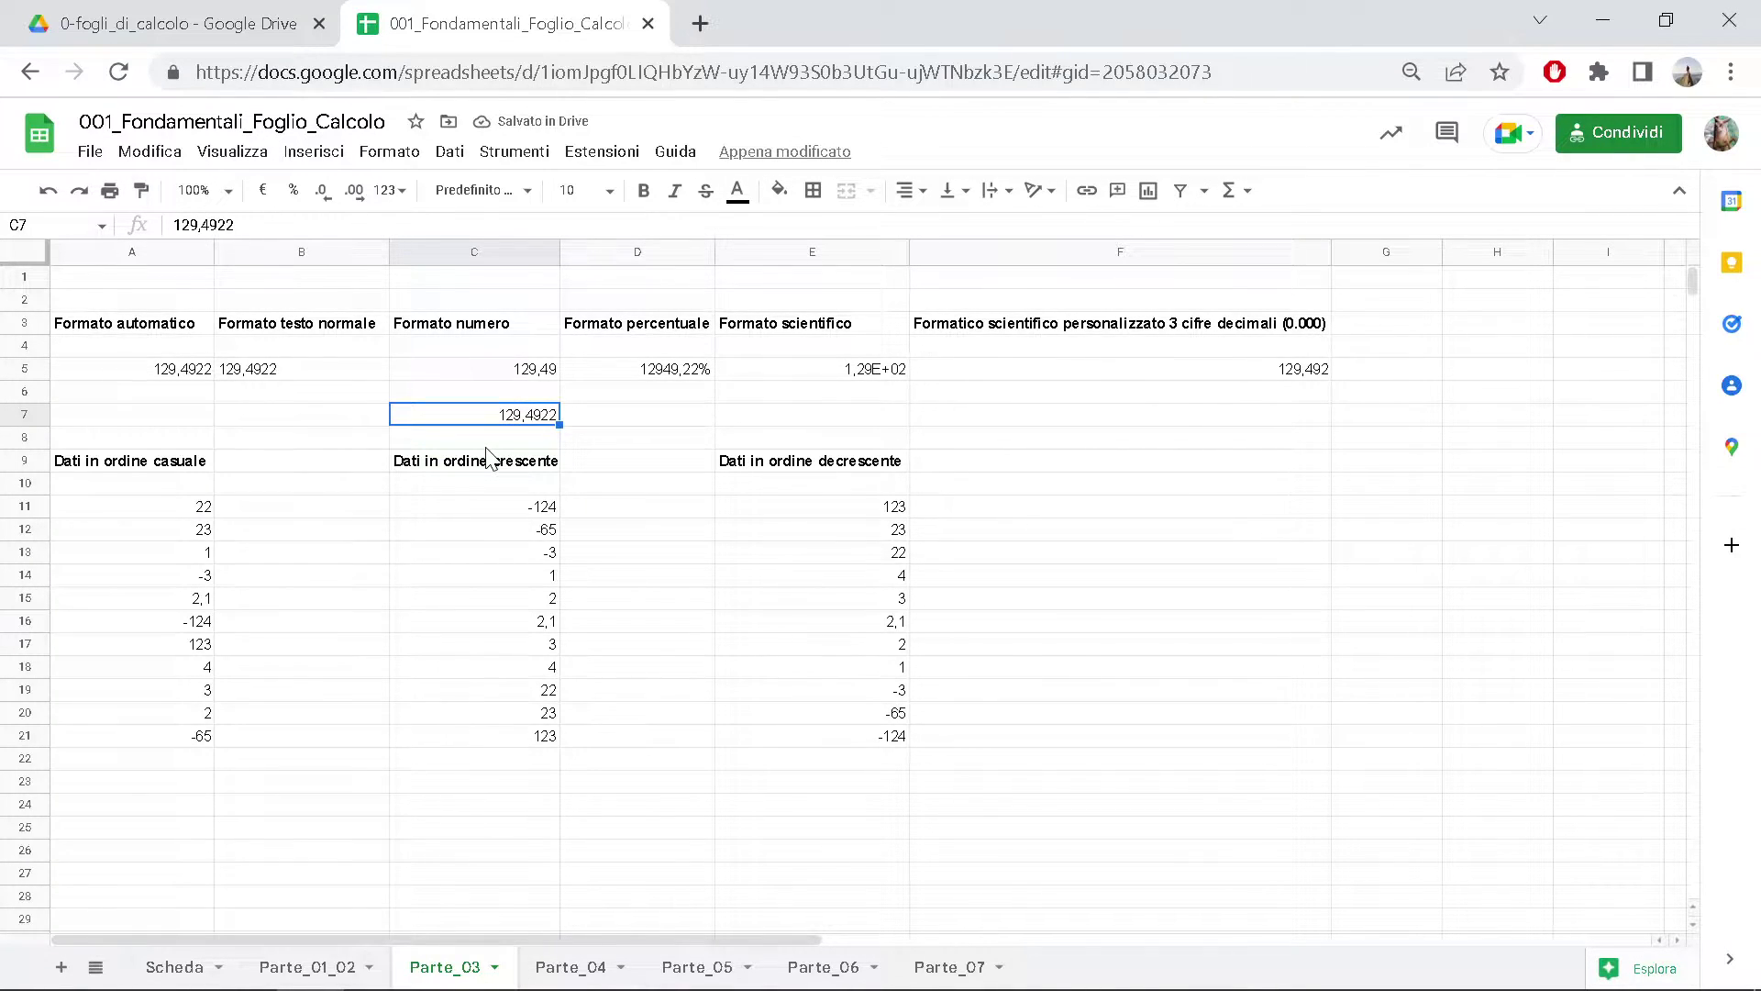
click(380, 156)
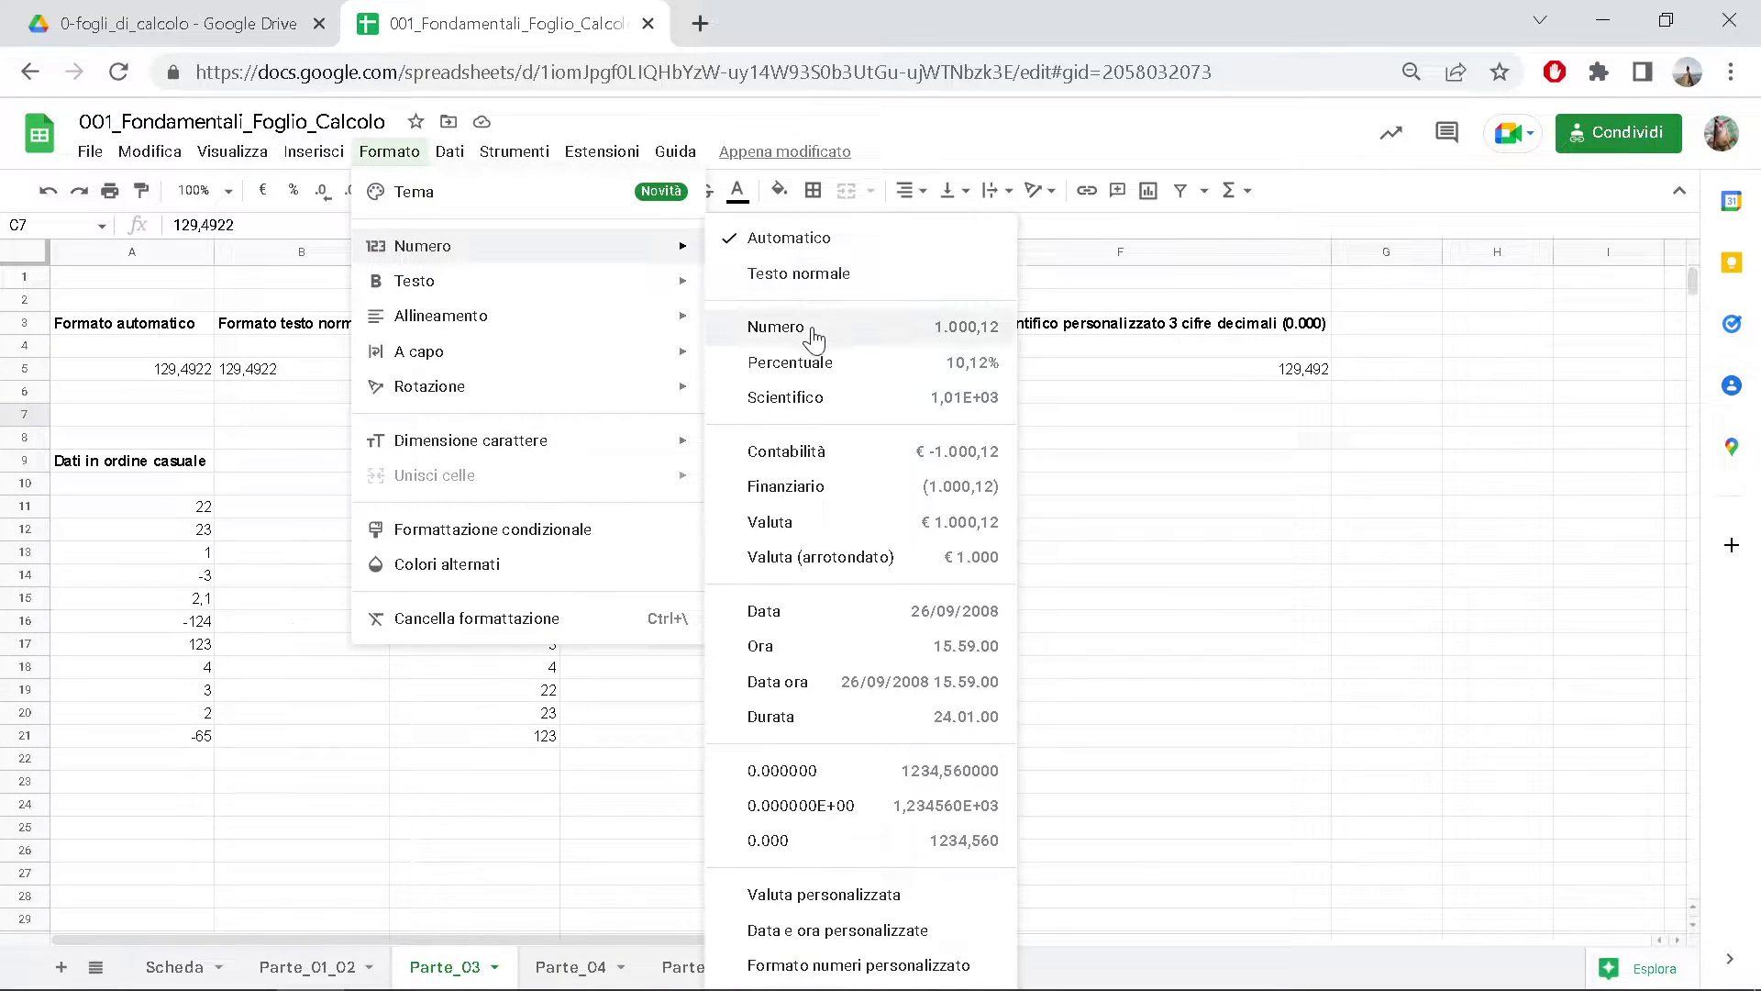
click(814, 332)
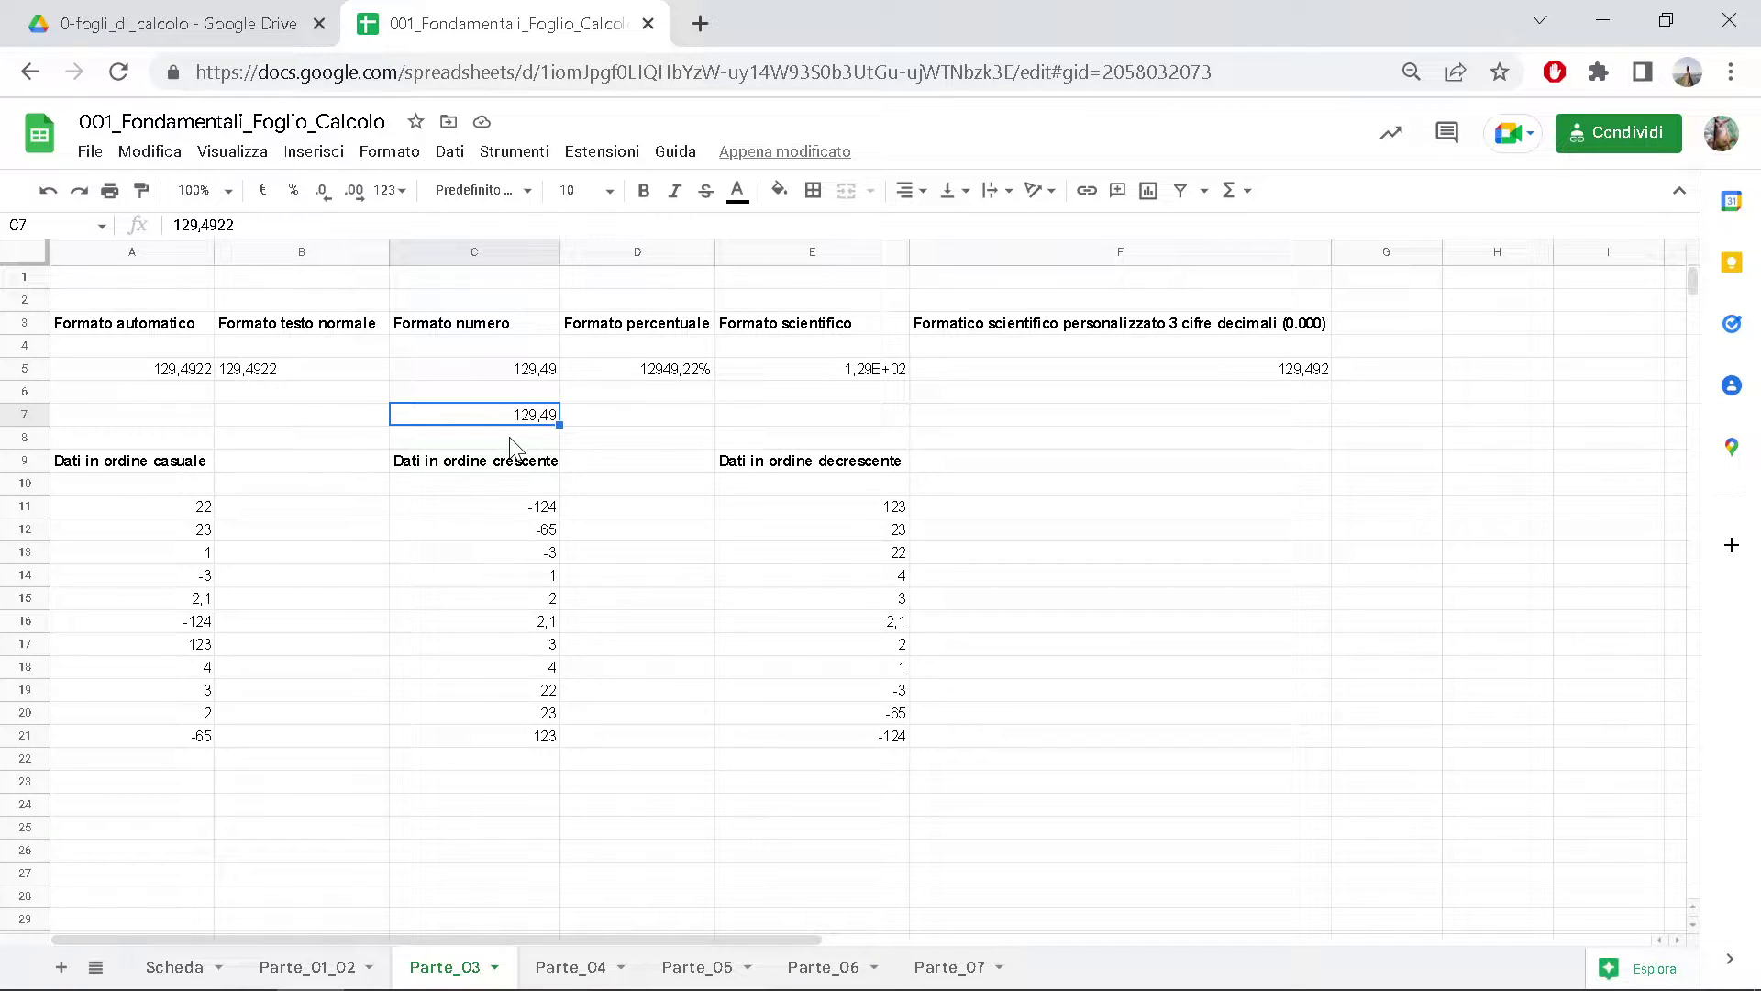
key(Delete)
click(665, 418)
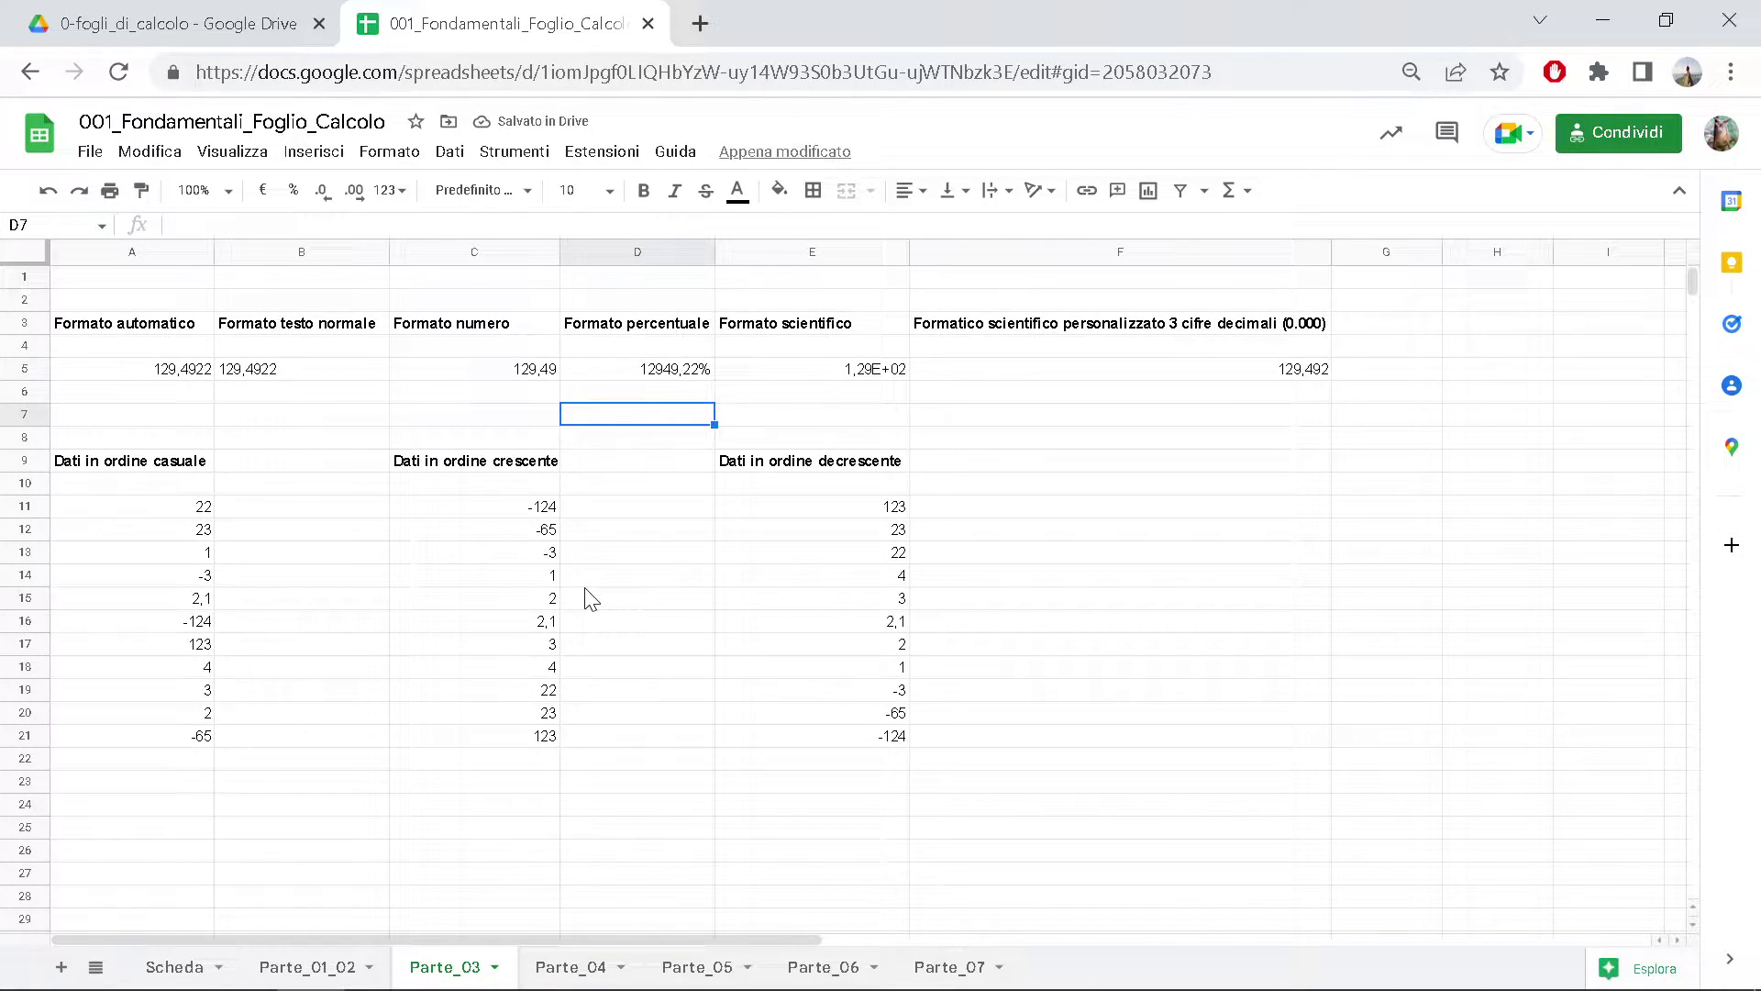
- Put the test value in D7, apply the Percentuale format (12949,22%), then clear it
text(129,)
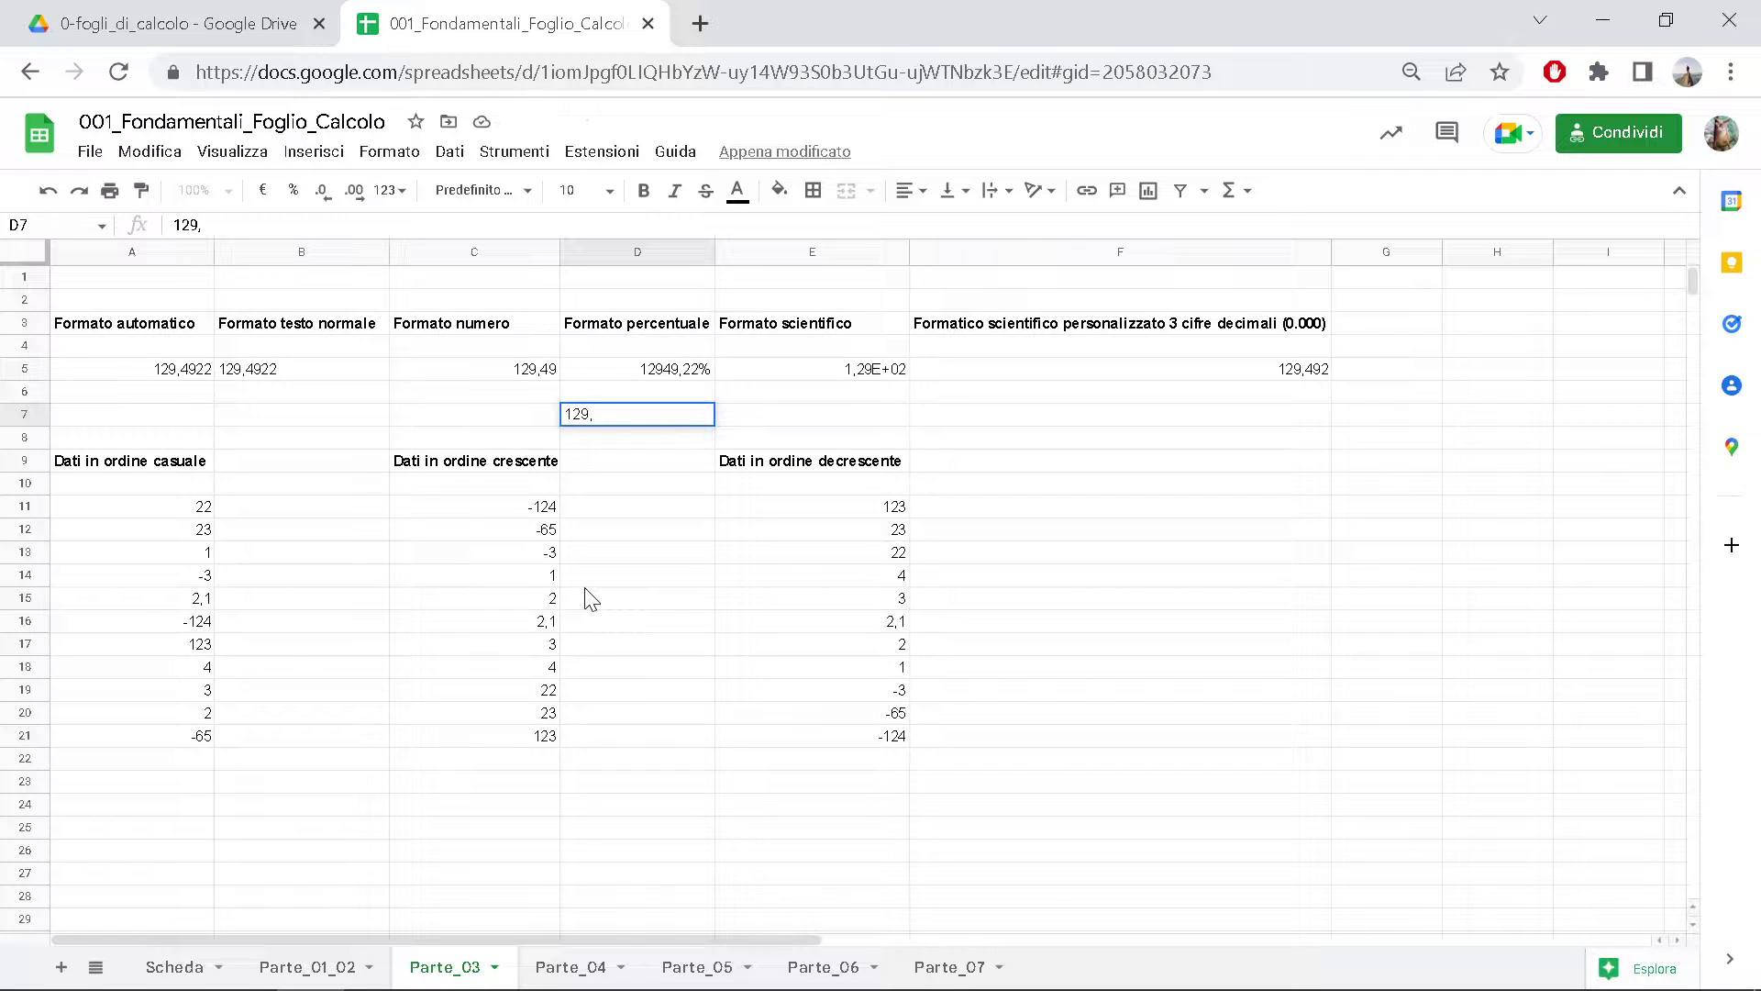
text(4922)
click(642, 422)
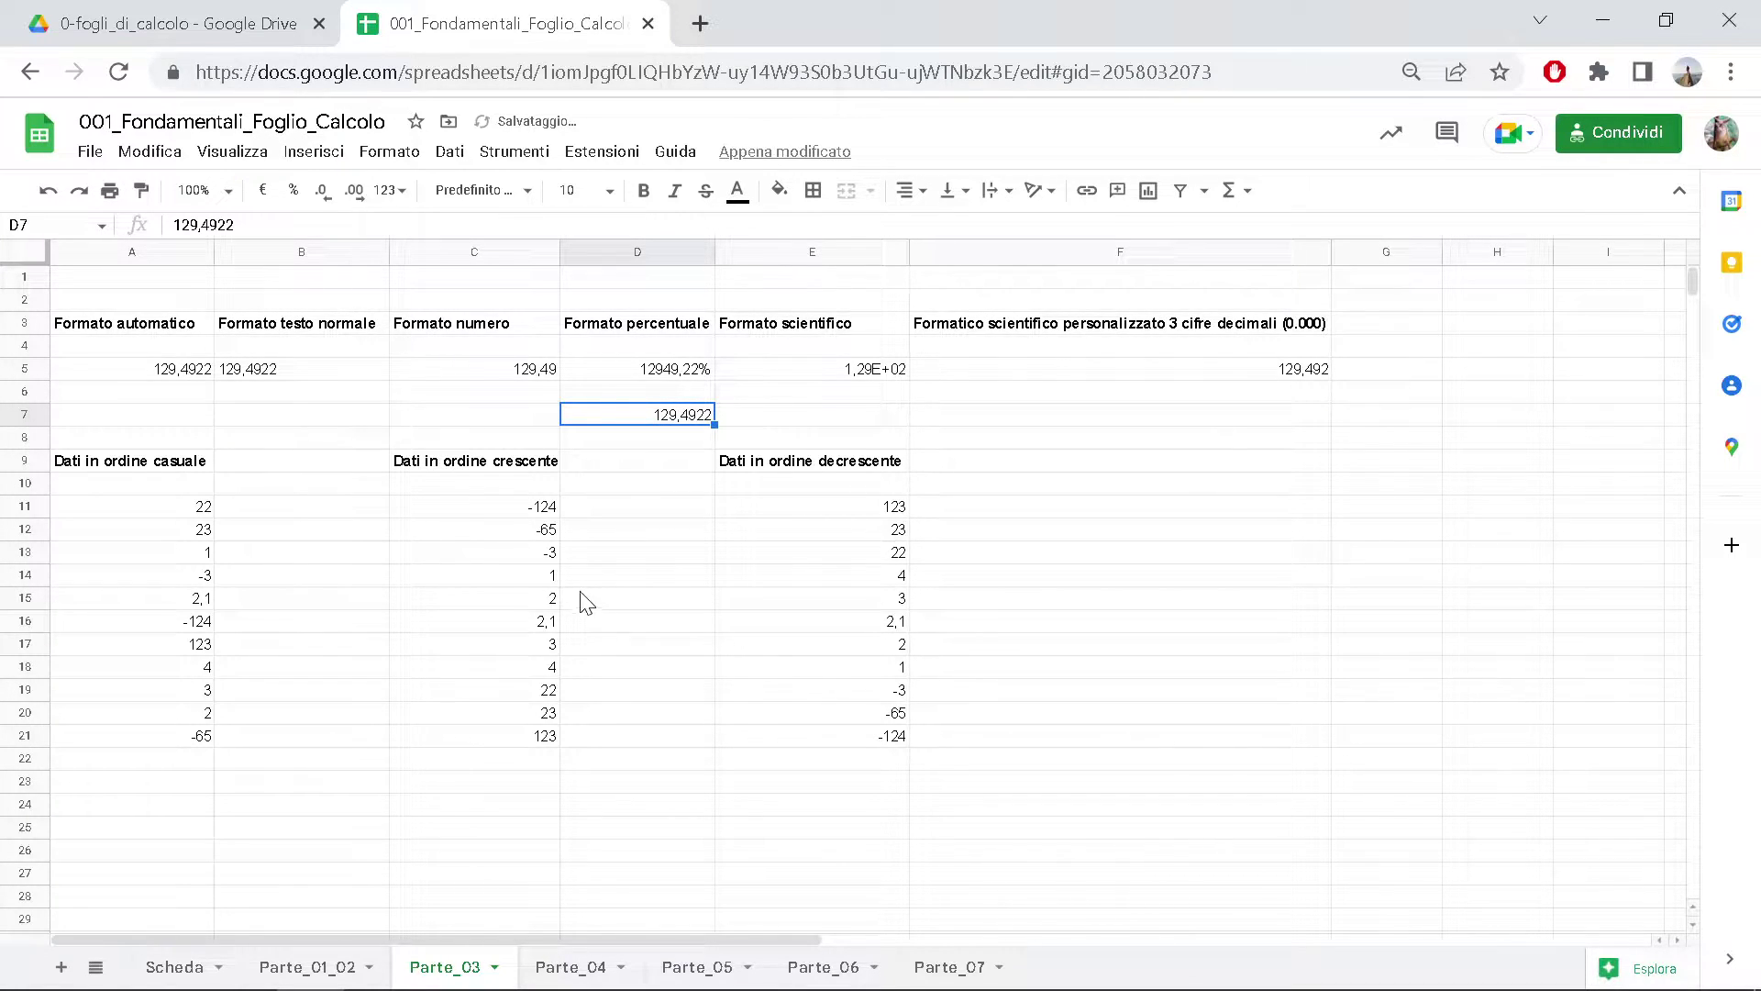
click(381, 153)
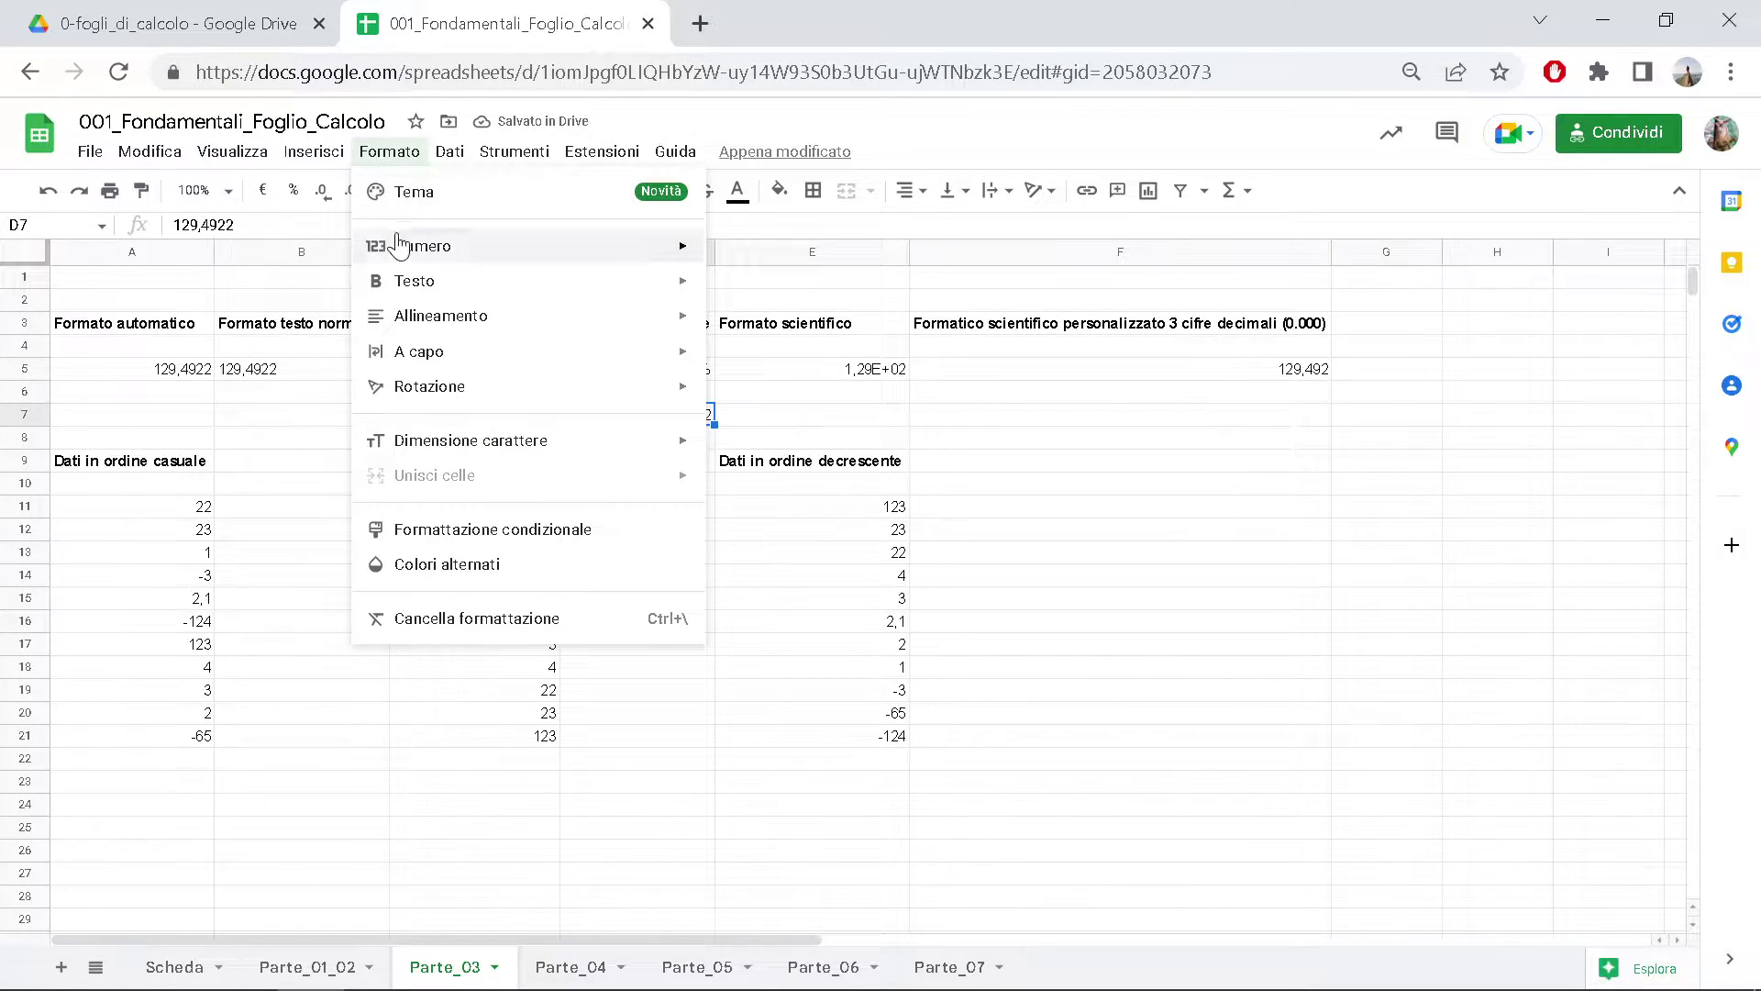
mouse_move(421, 245)
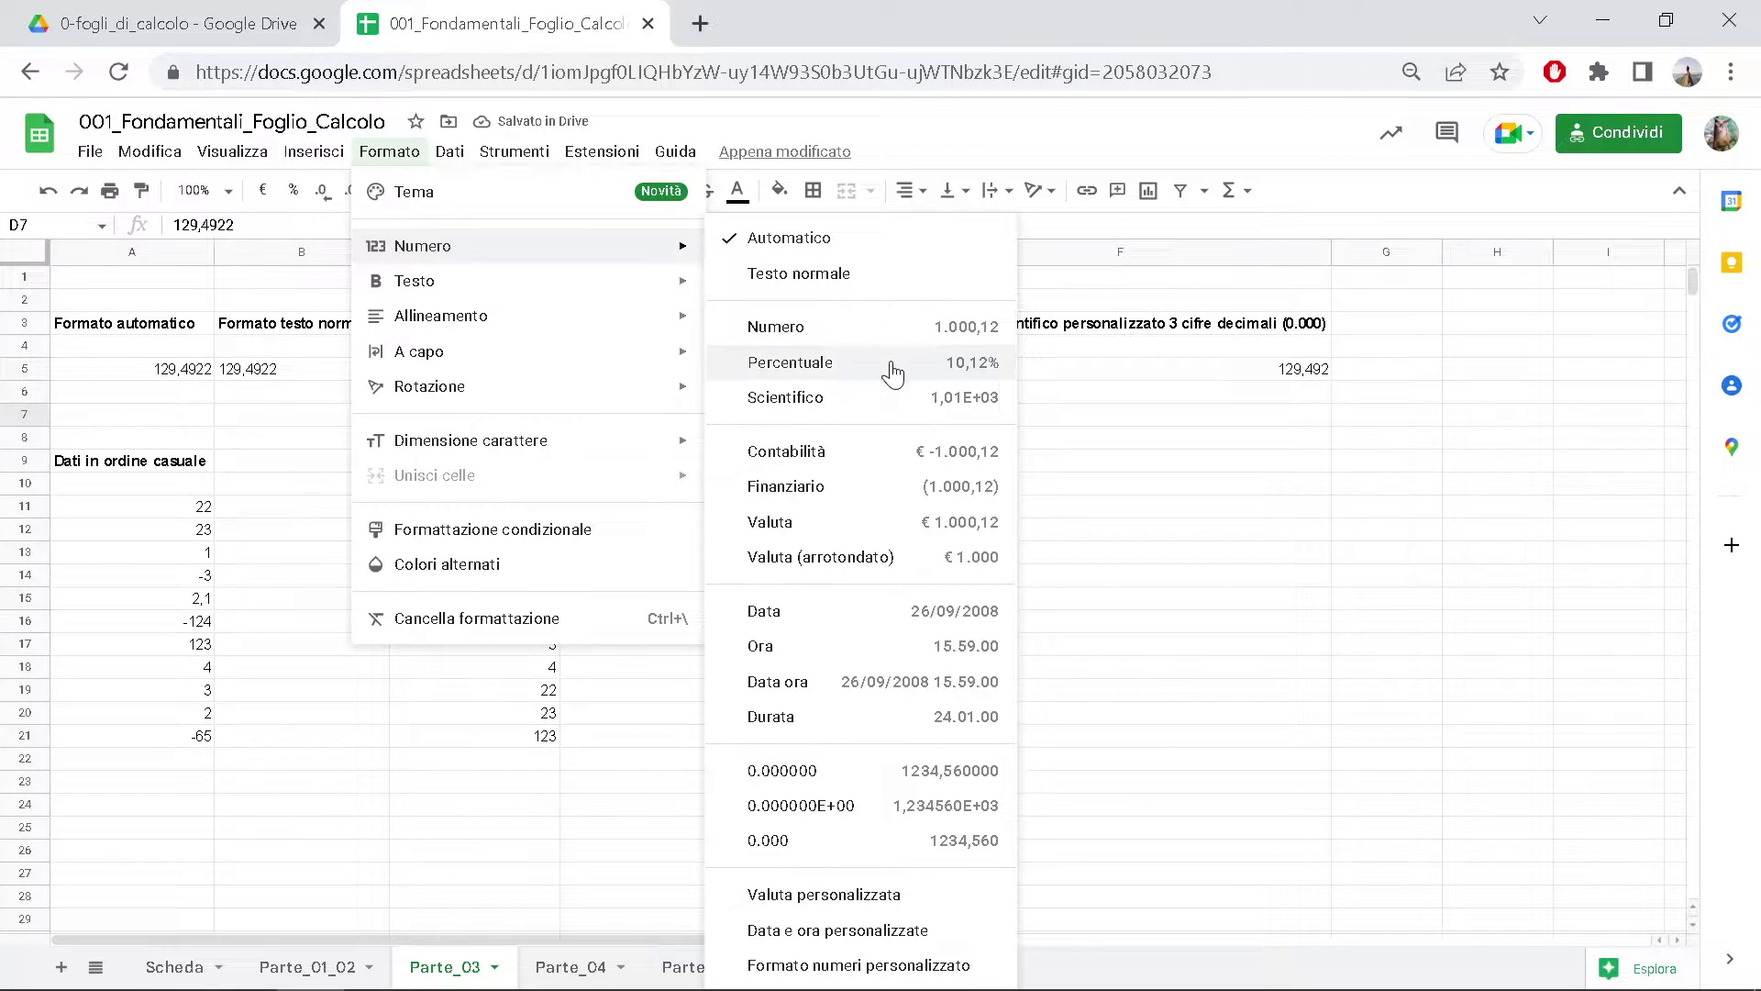
click(895, 365)
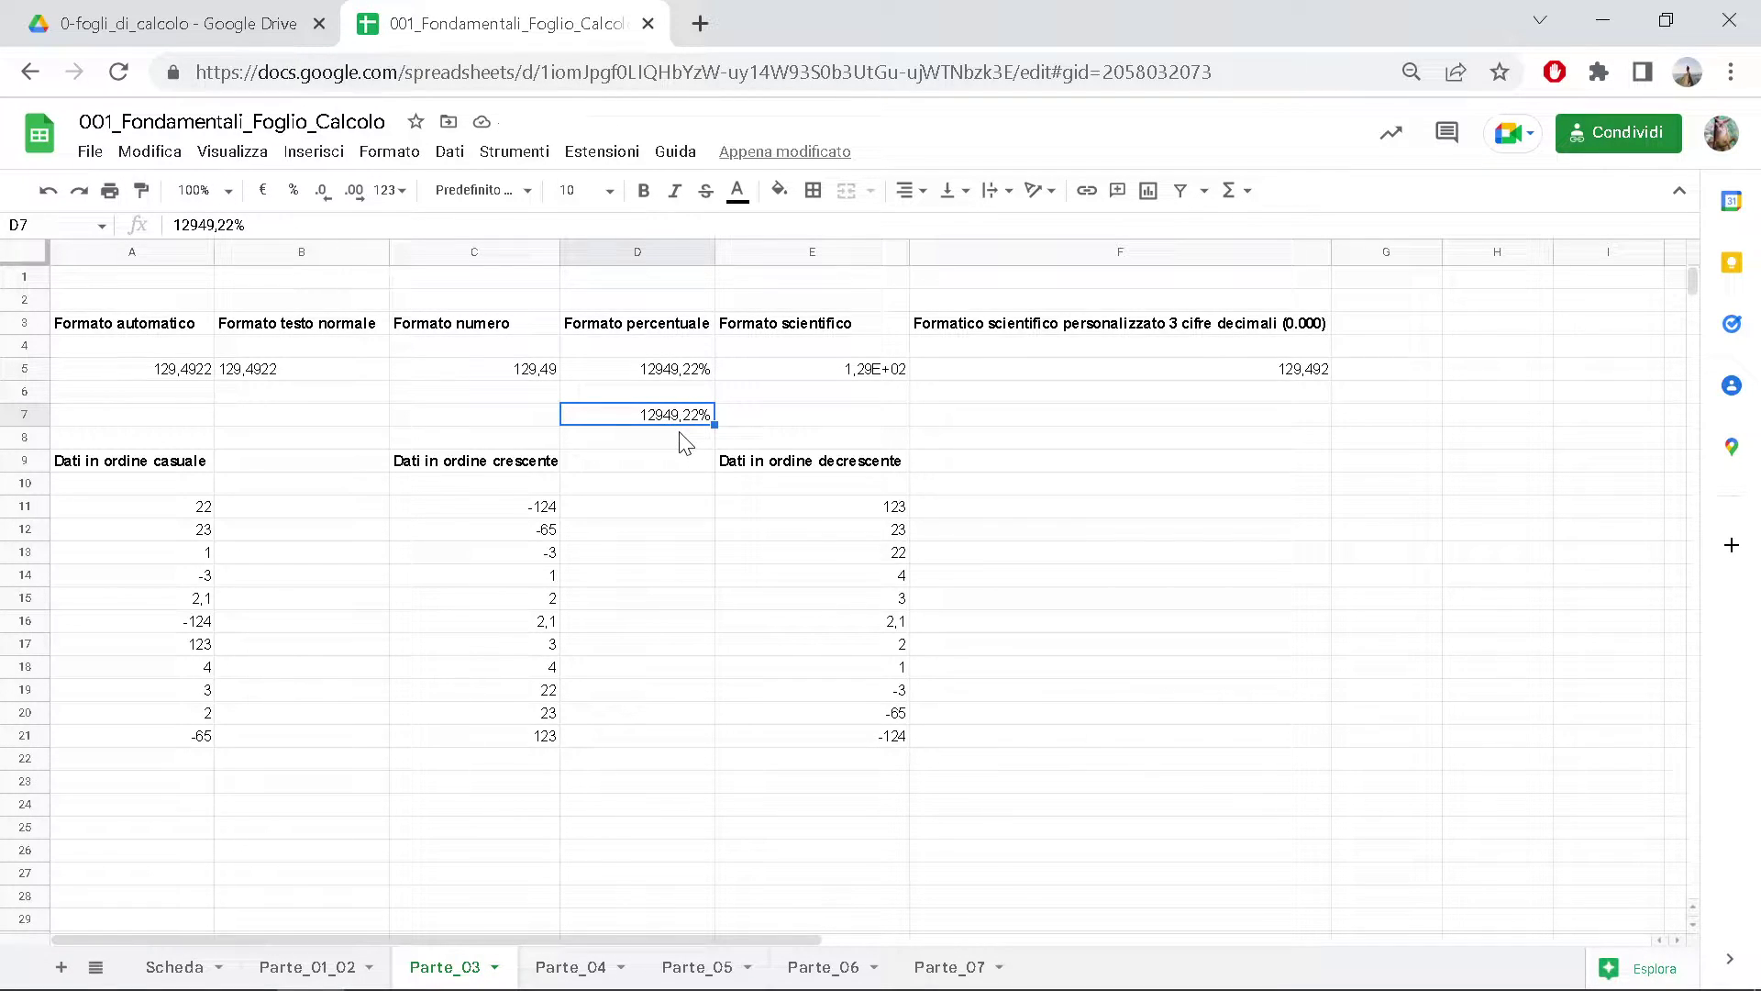
key(Delete)
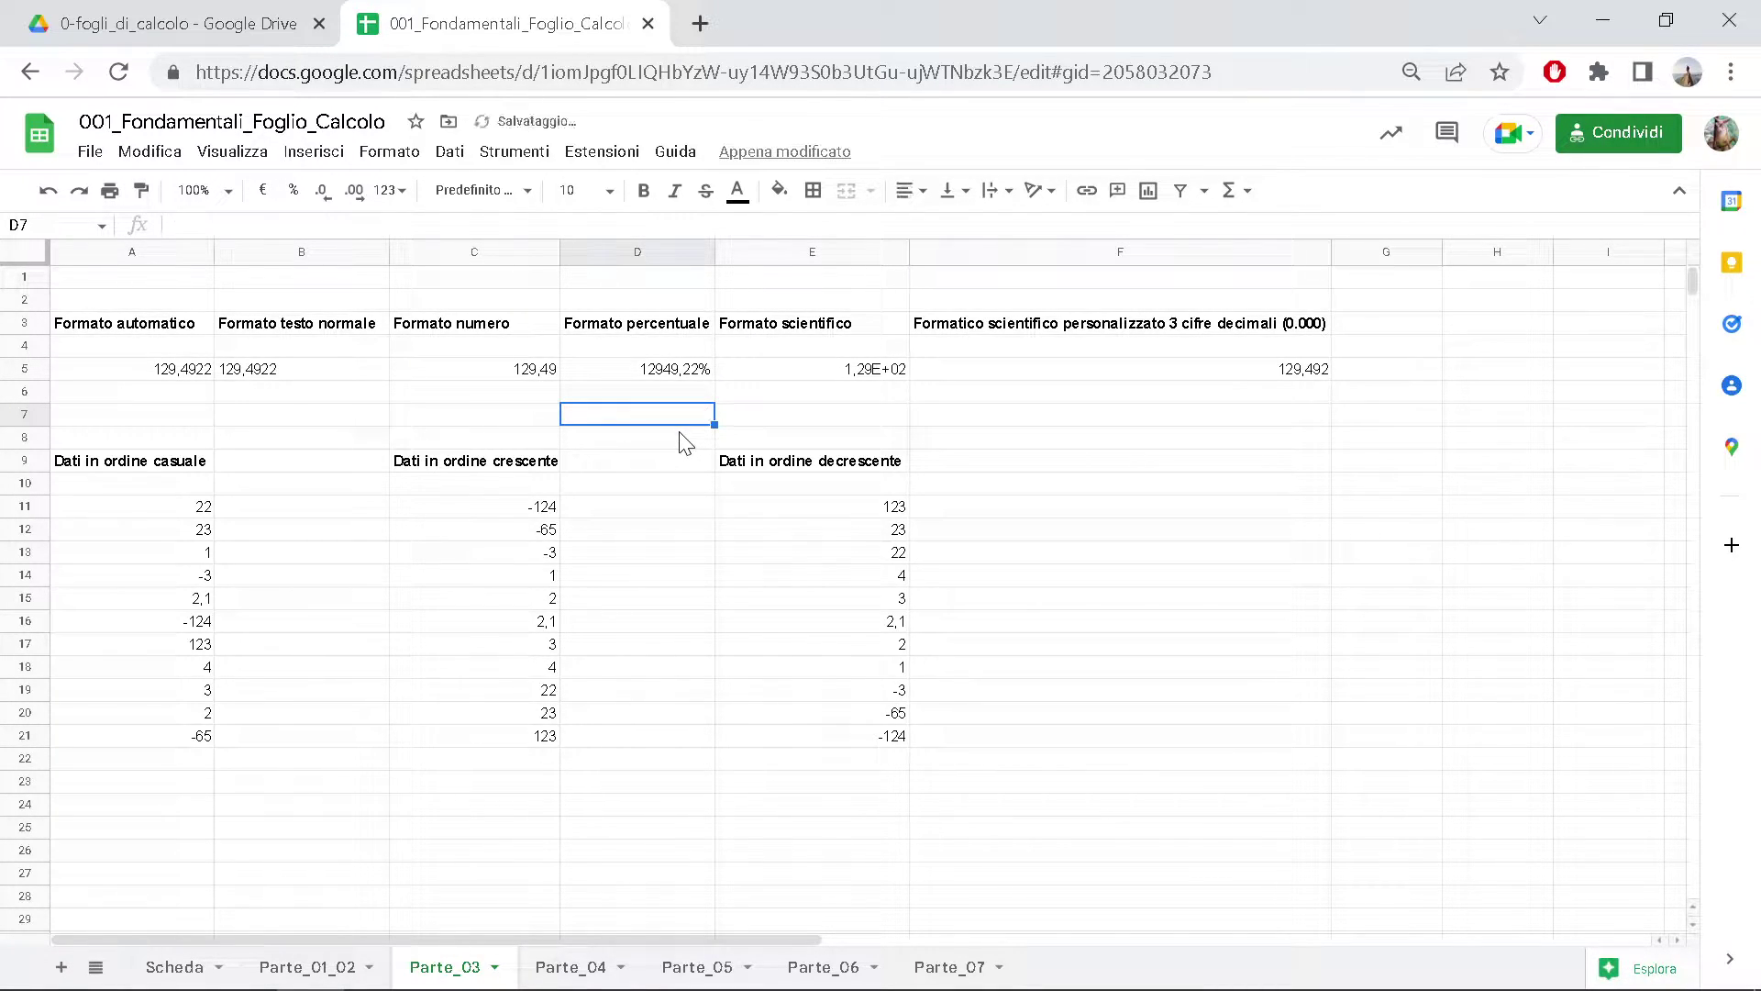
click(745, 419)
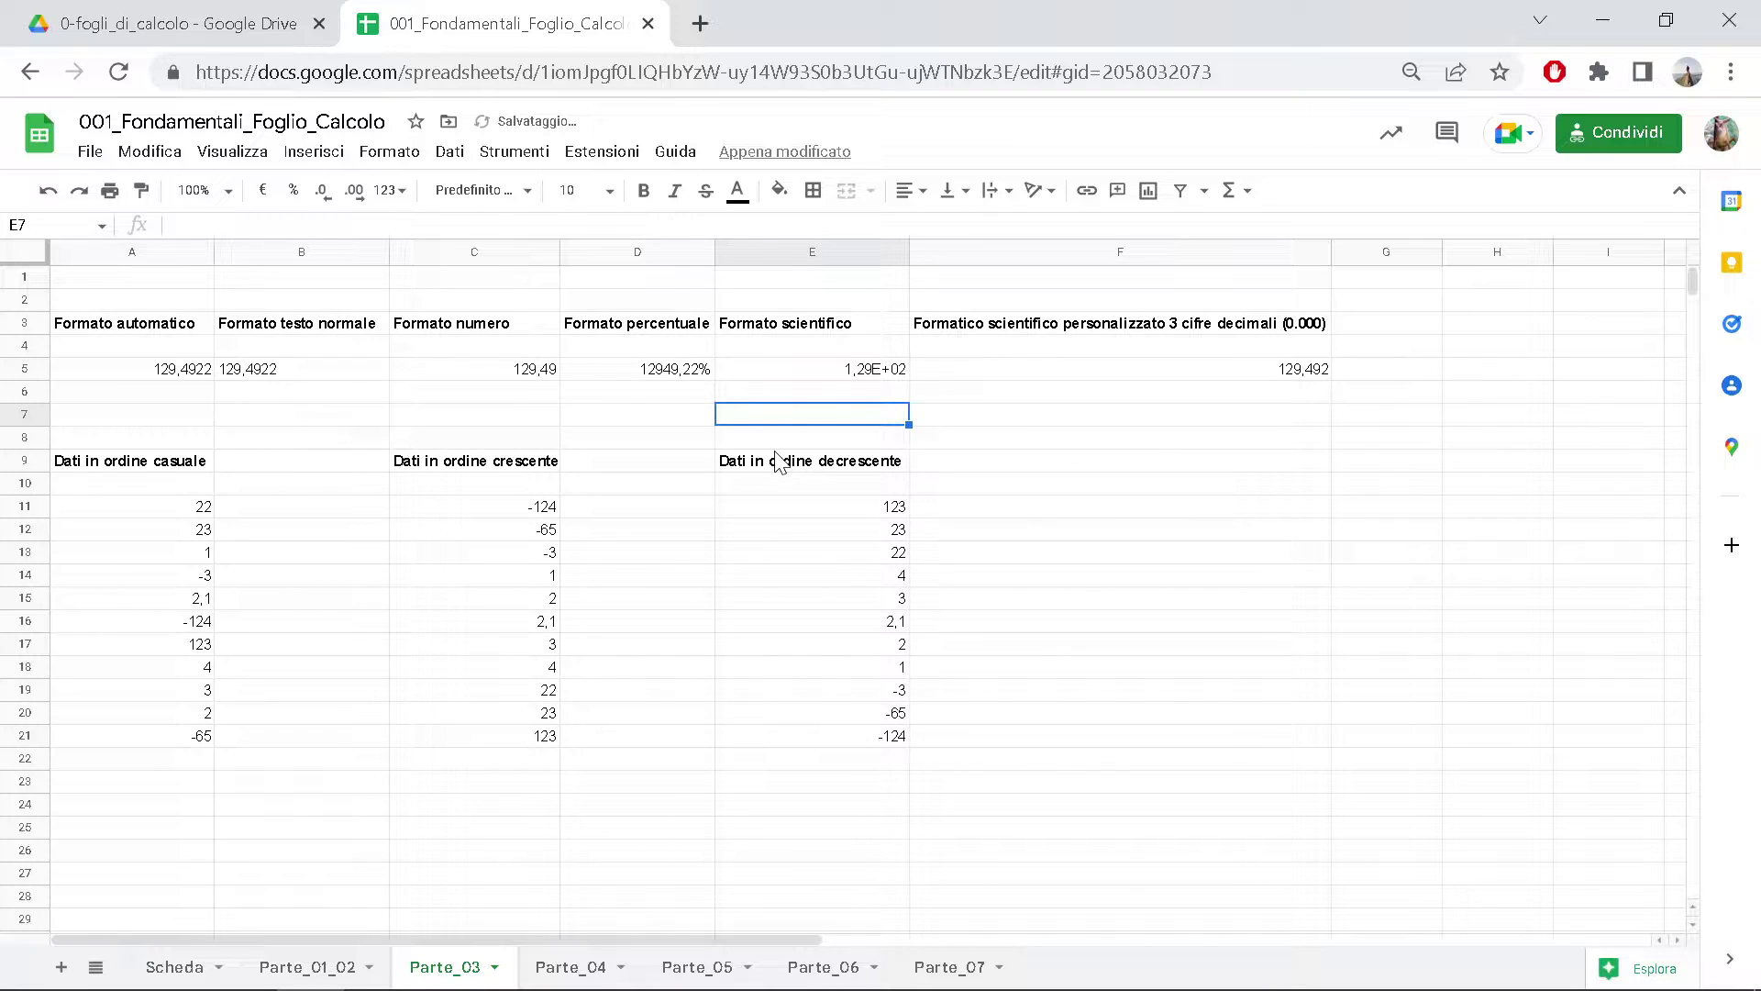
- Enter 129,4922 in E7 and apply the Scientifico format to show 1,29E+02
text(129,4)
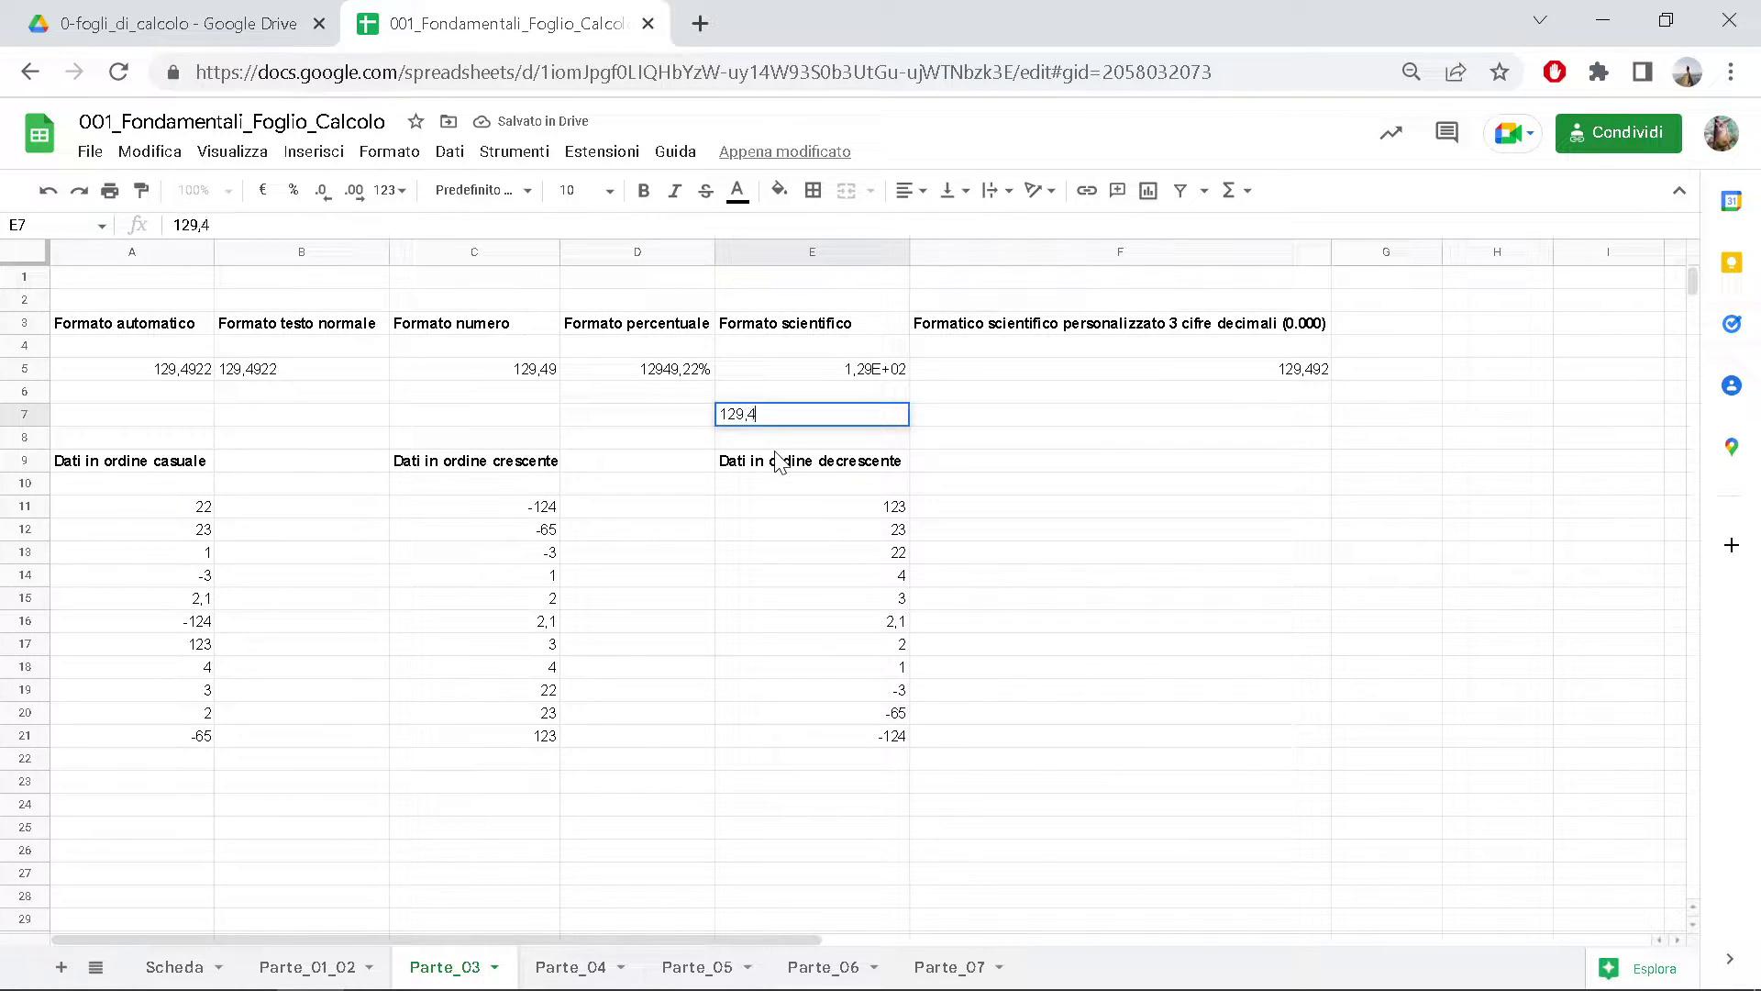
text(922)
key(Return)
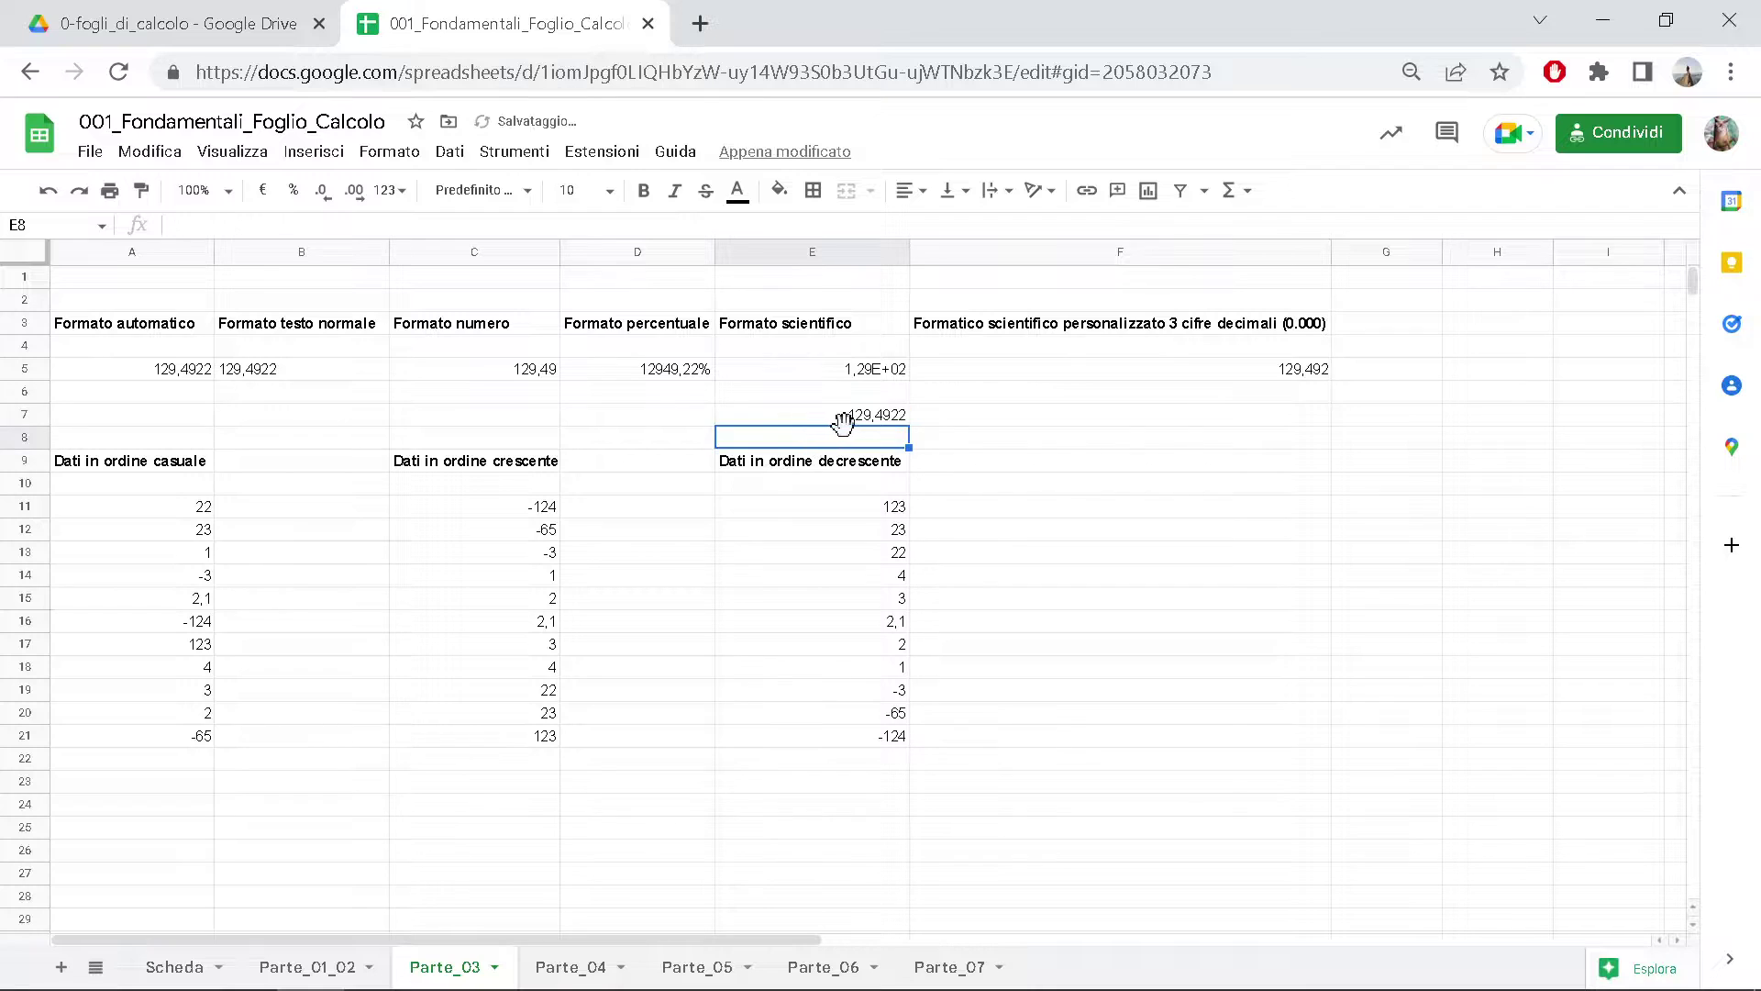
click(842, 419)
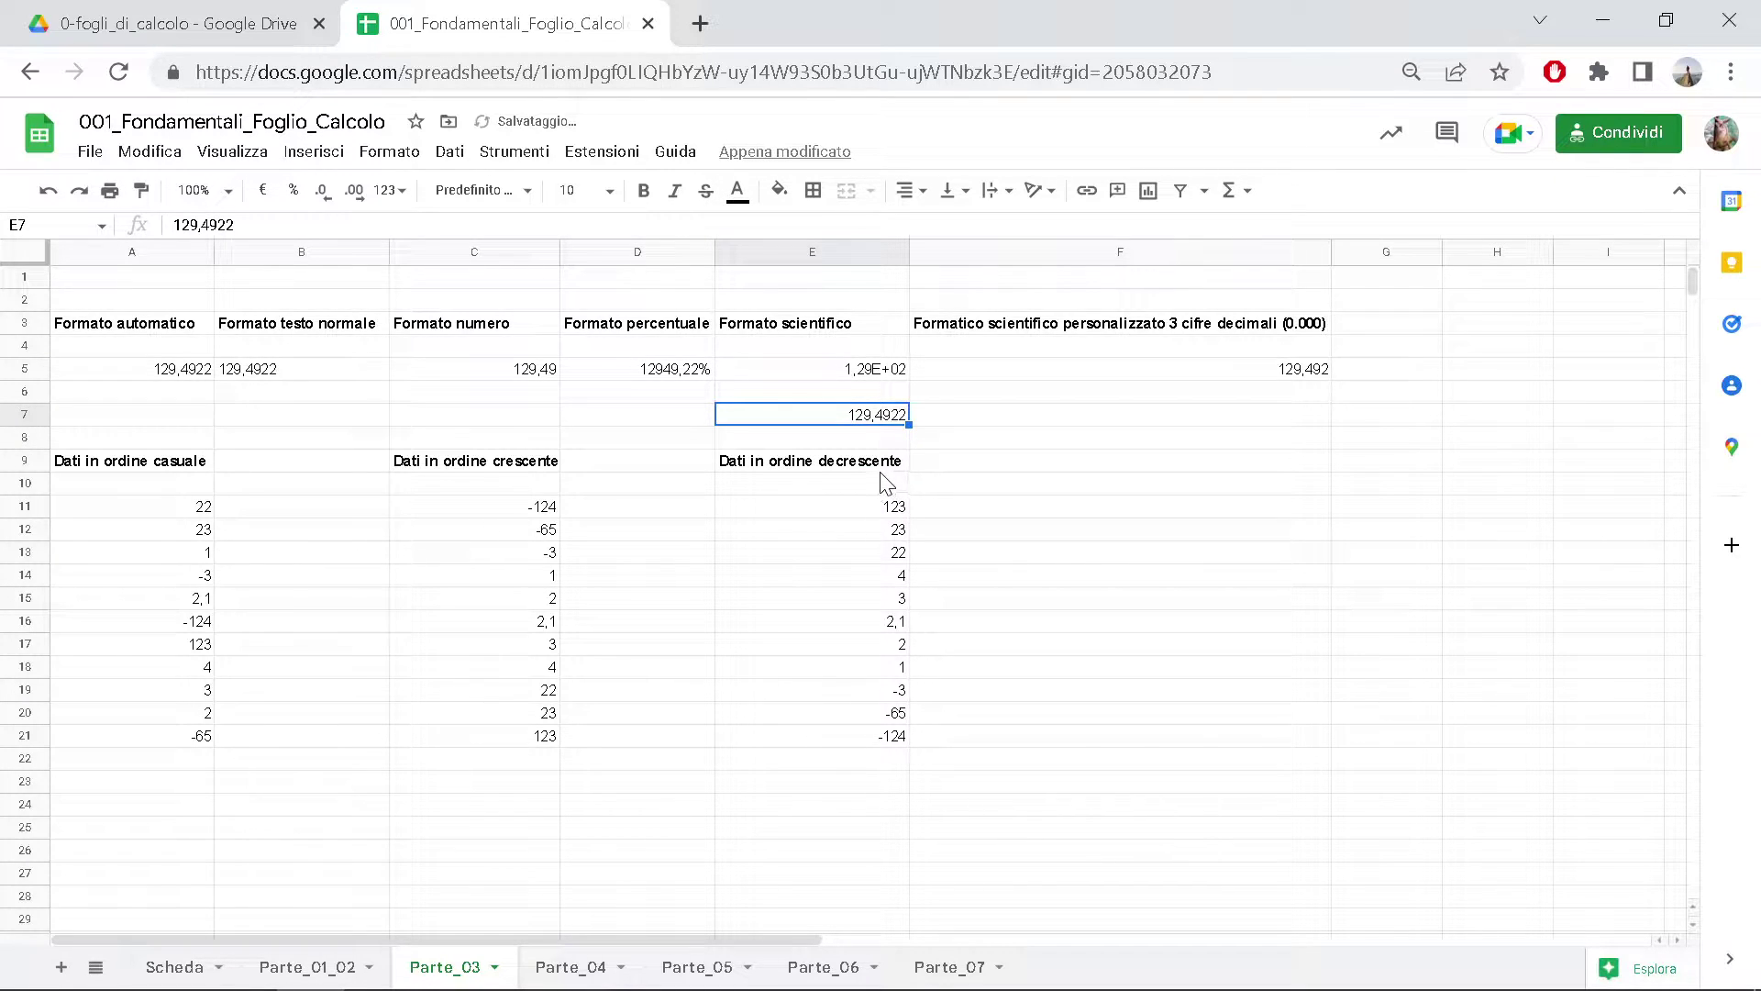
click(408, 156)
mouse_move(422, 245)
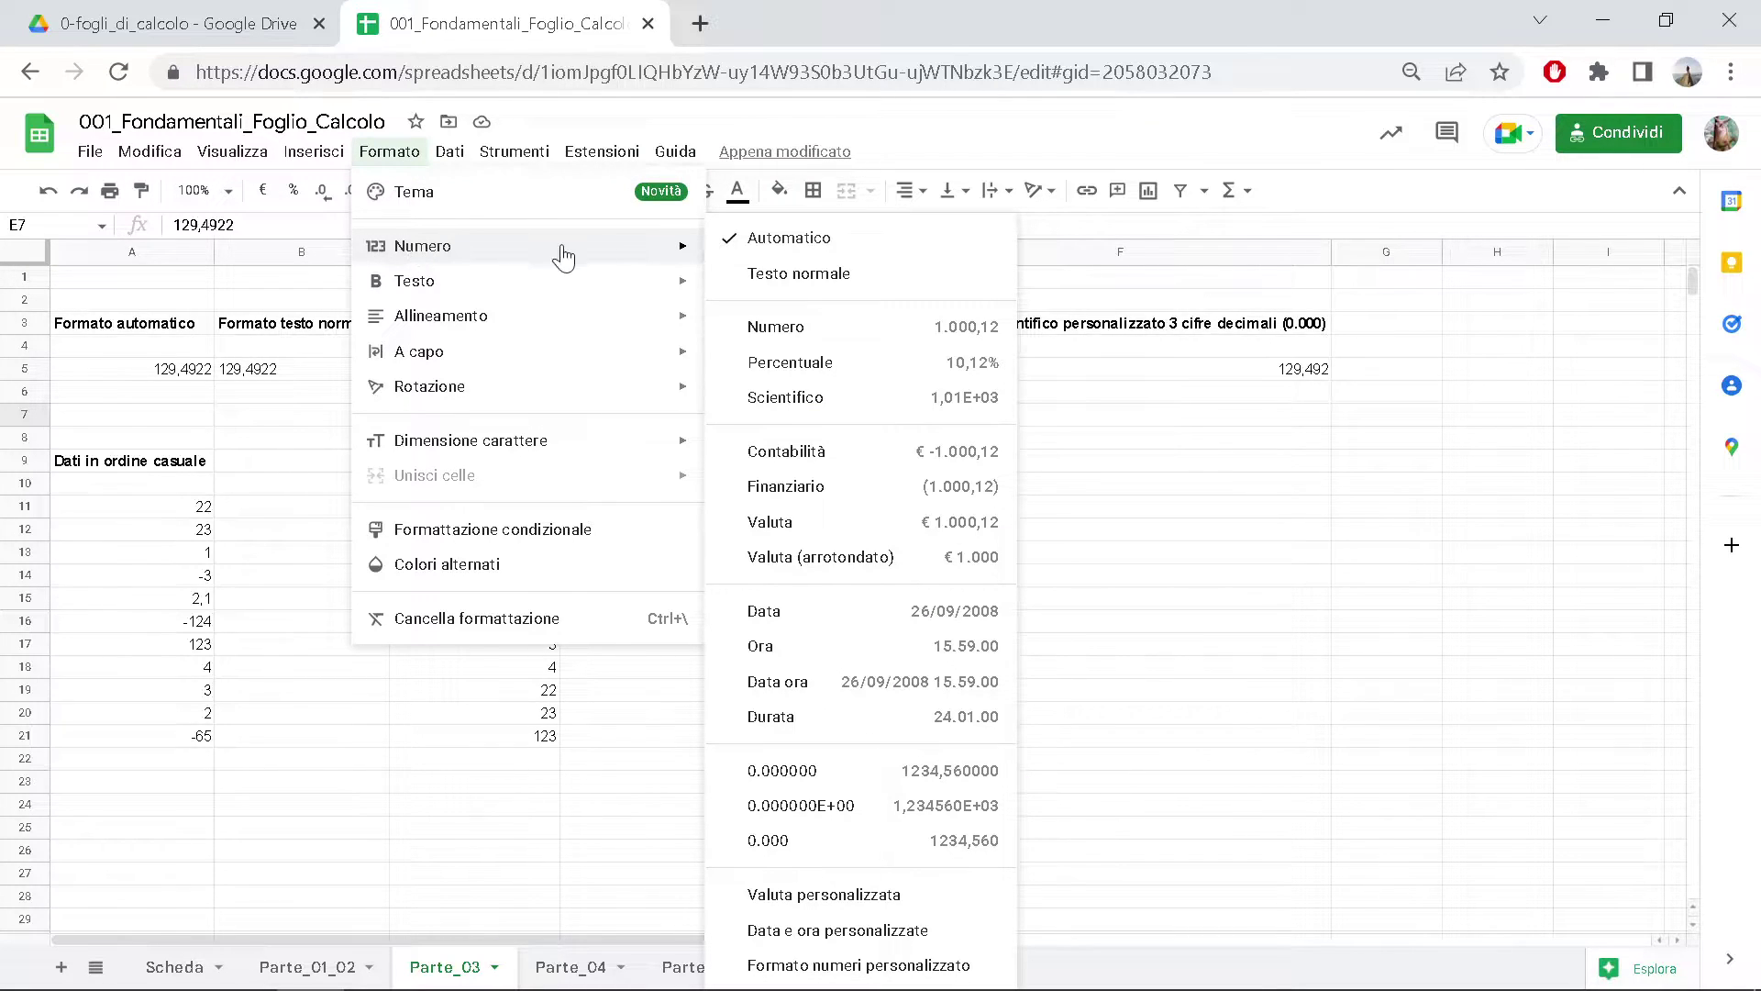
click(936, 397)
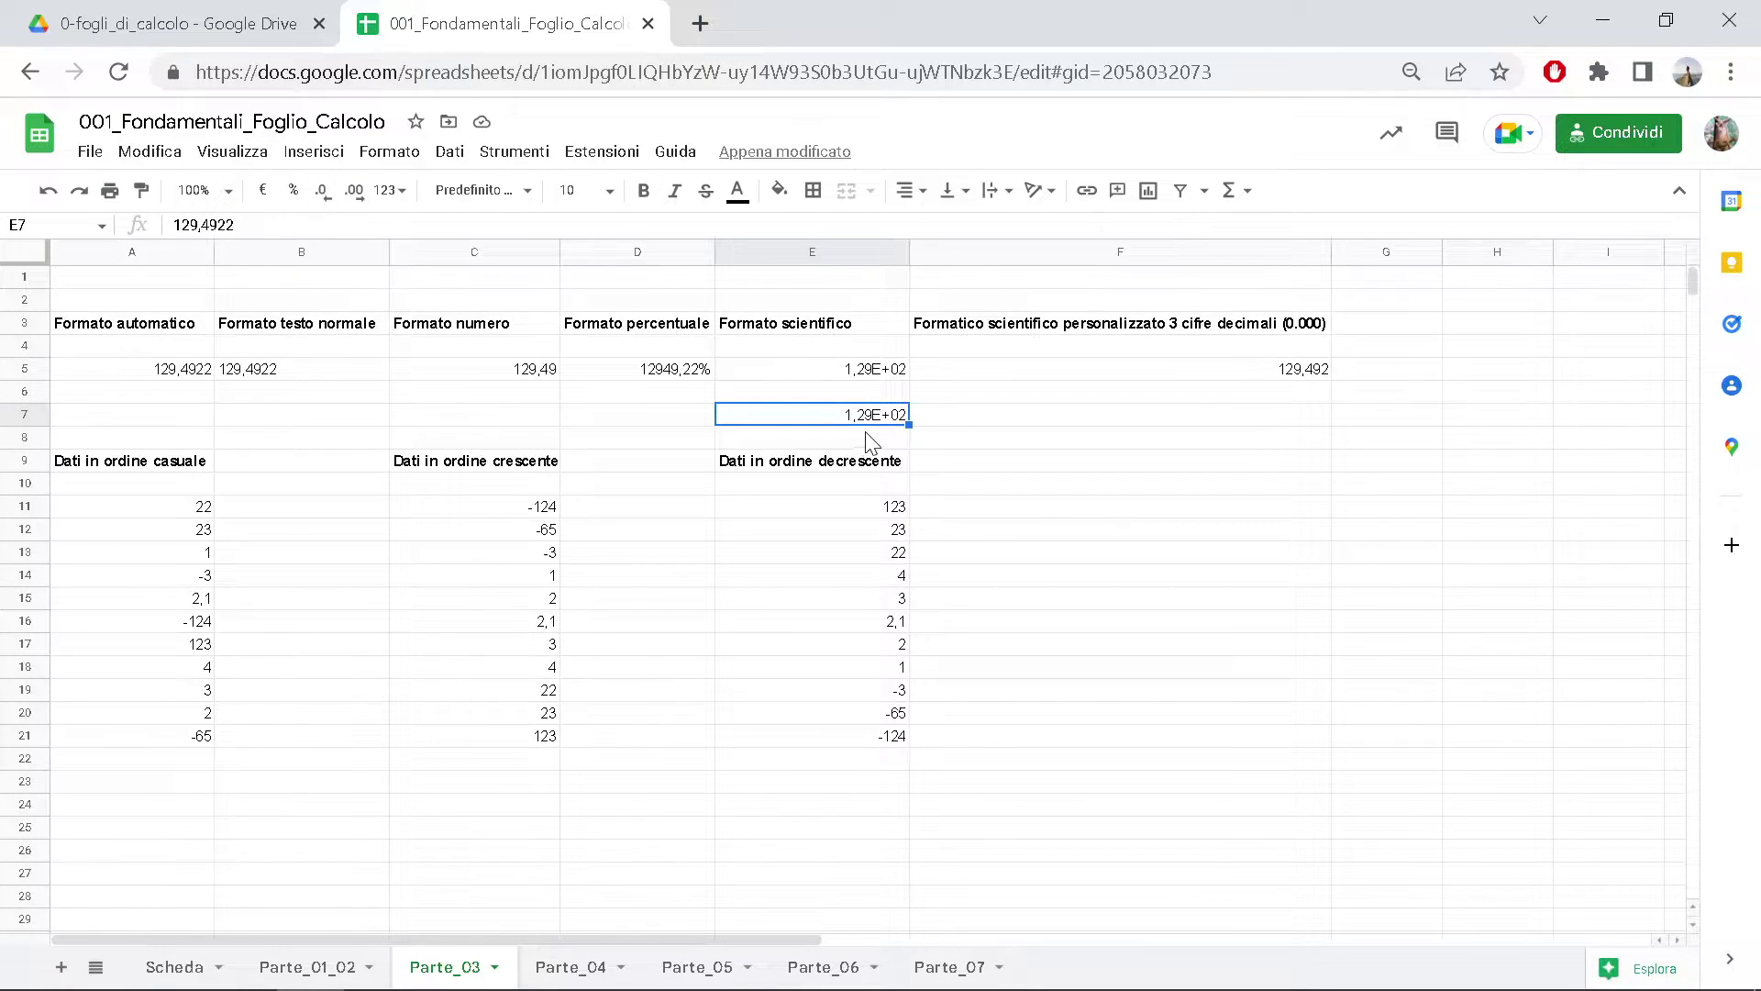
- Add seven decimal places to E7's scientific value, then remove five again
click(357, 202)
click(357, 202)
click(357, 202)
click(357, 204)
click(356, 202)
click(357, 202)
click(357, 202)
click(357, 202)
click(327, 200)
click(327, 200)
click(327, 200)
click(327, 200)
click(327, 200)
click(328, 200)
click(328, 200)
click(327, 200)
- Clear E7 and enter 129,4922 in F7
key(Delete)
click(1165, 431)
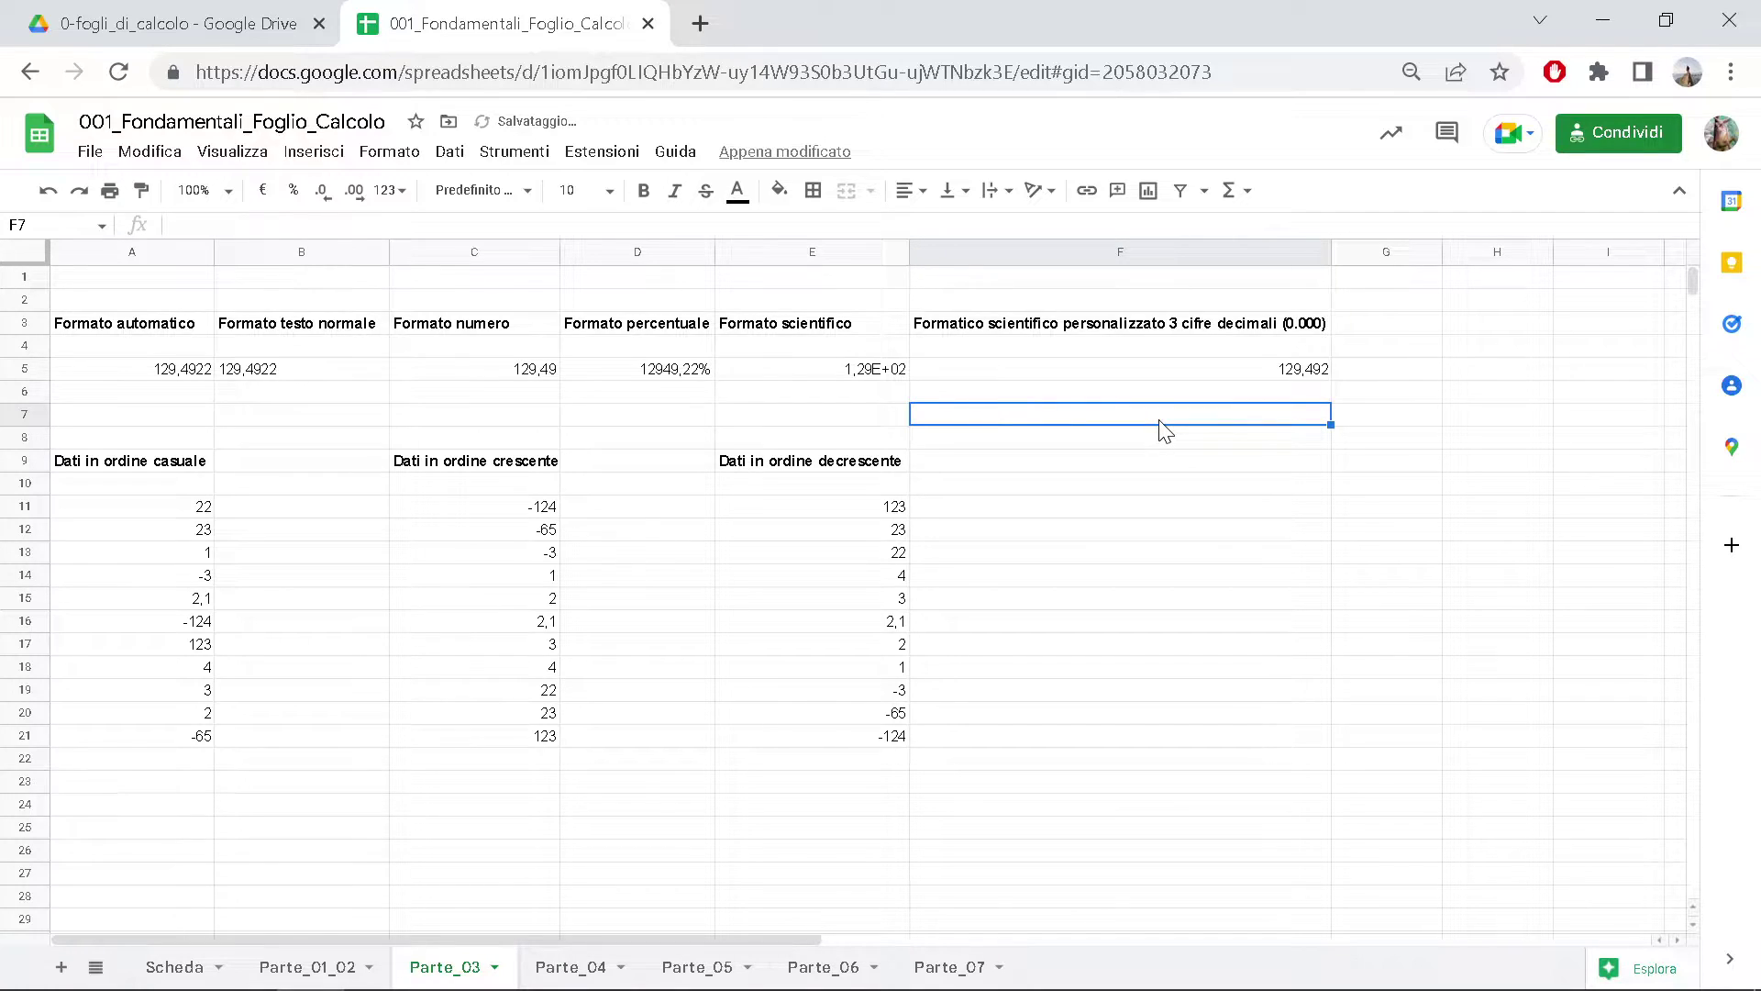
text(129,)
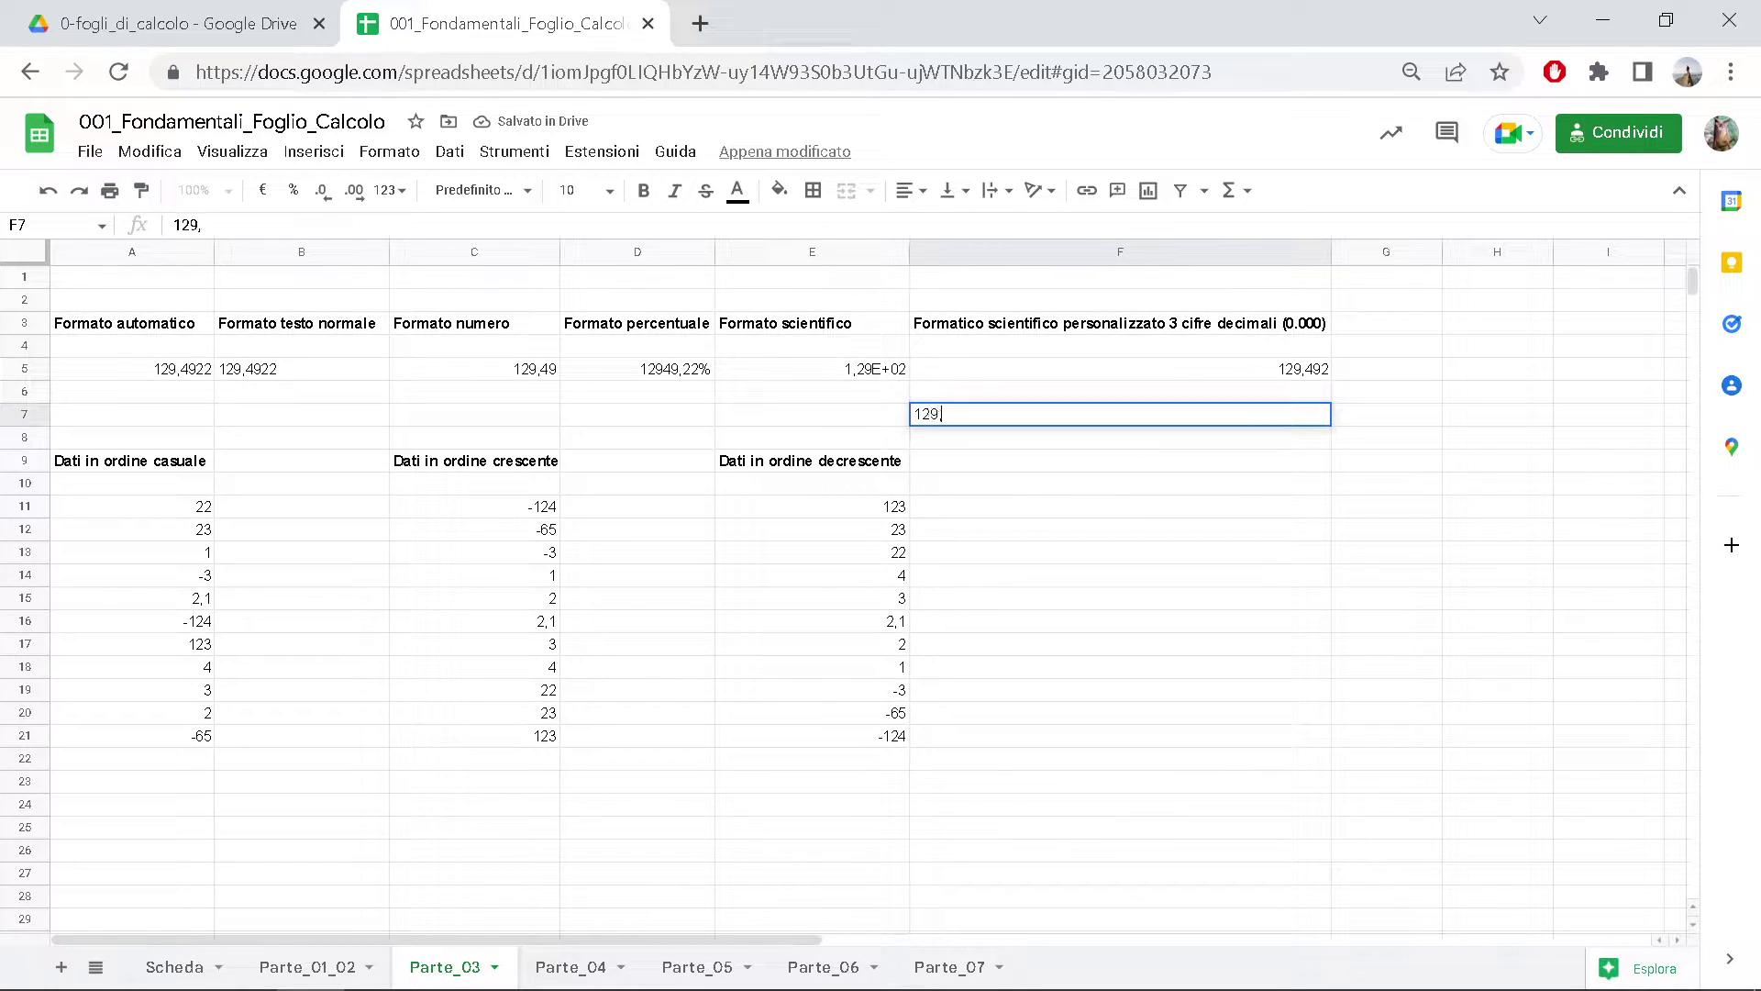
text(4922)
key(Return)
click(1161, 421)
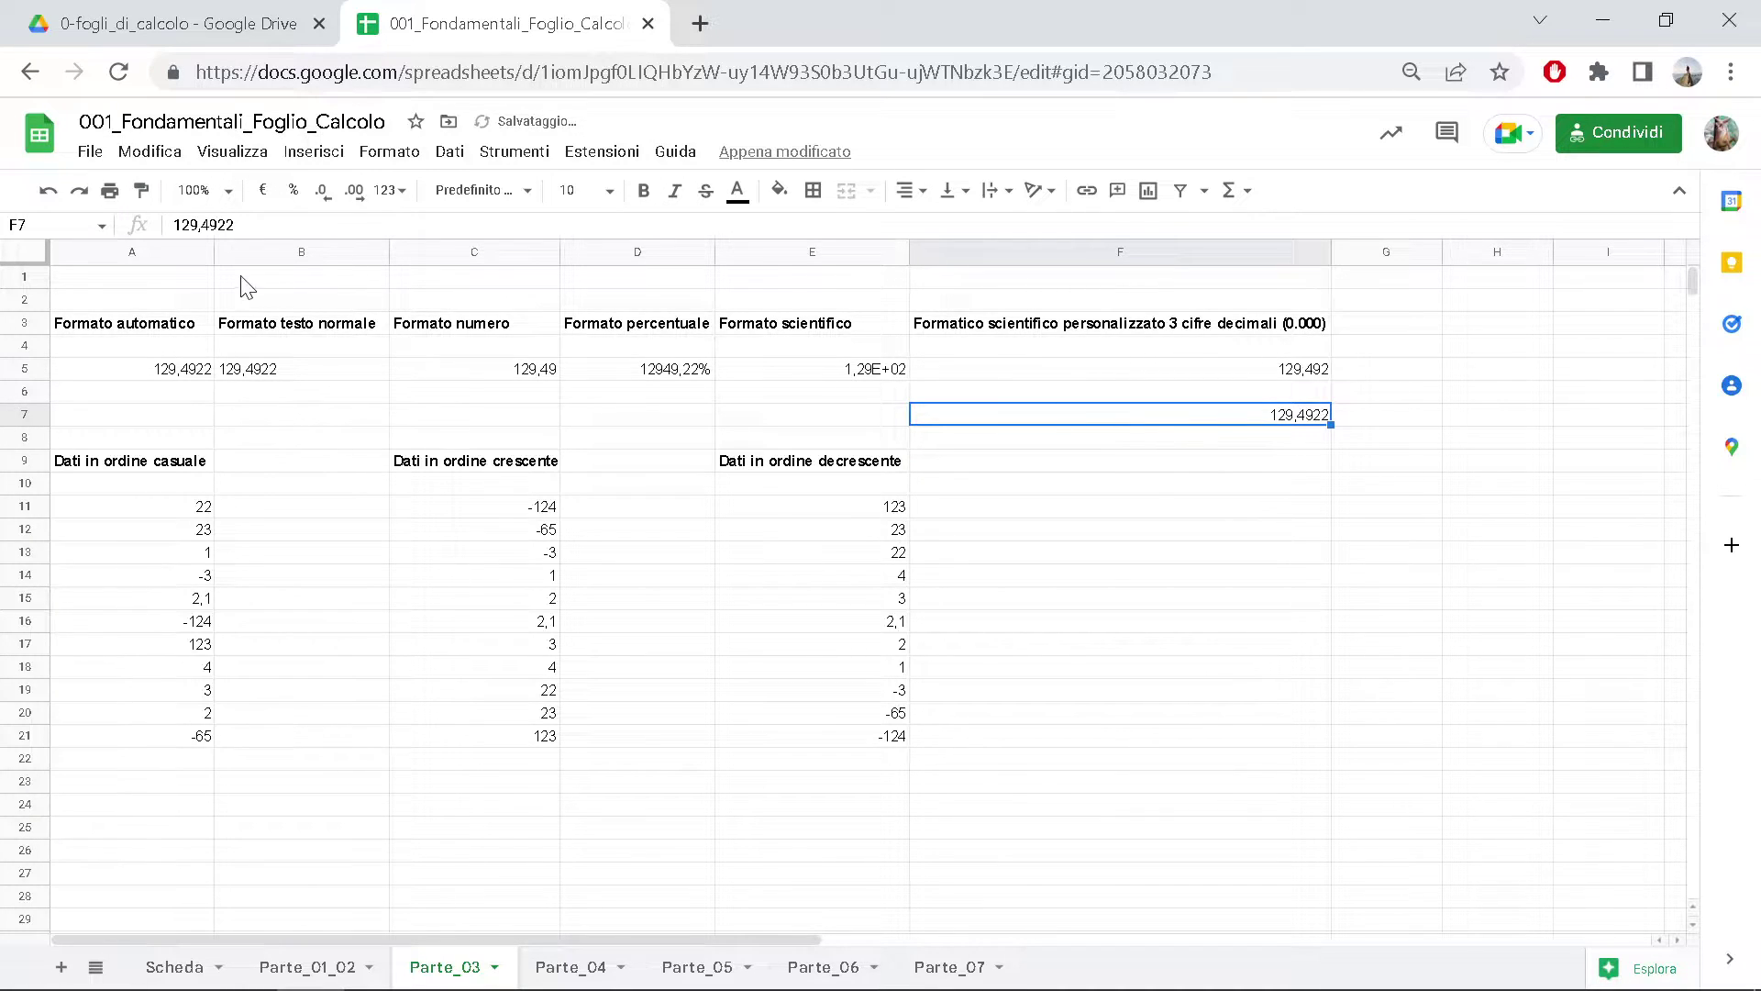
- Adjust F7's decimal places until it shows 129,492, then delete the value
click(354, 195)
click(354, 194)
click(324, 204)
click(323, 203)
click(324, 203)
click(324, 203)
click(354, 195)
key(Delete)
scroll(348, 656, down, 1)
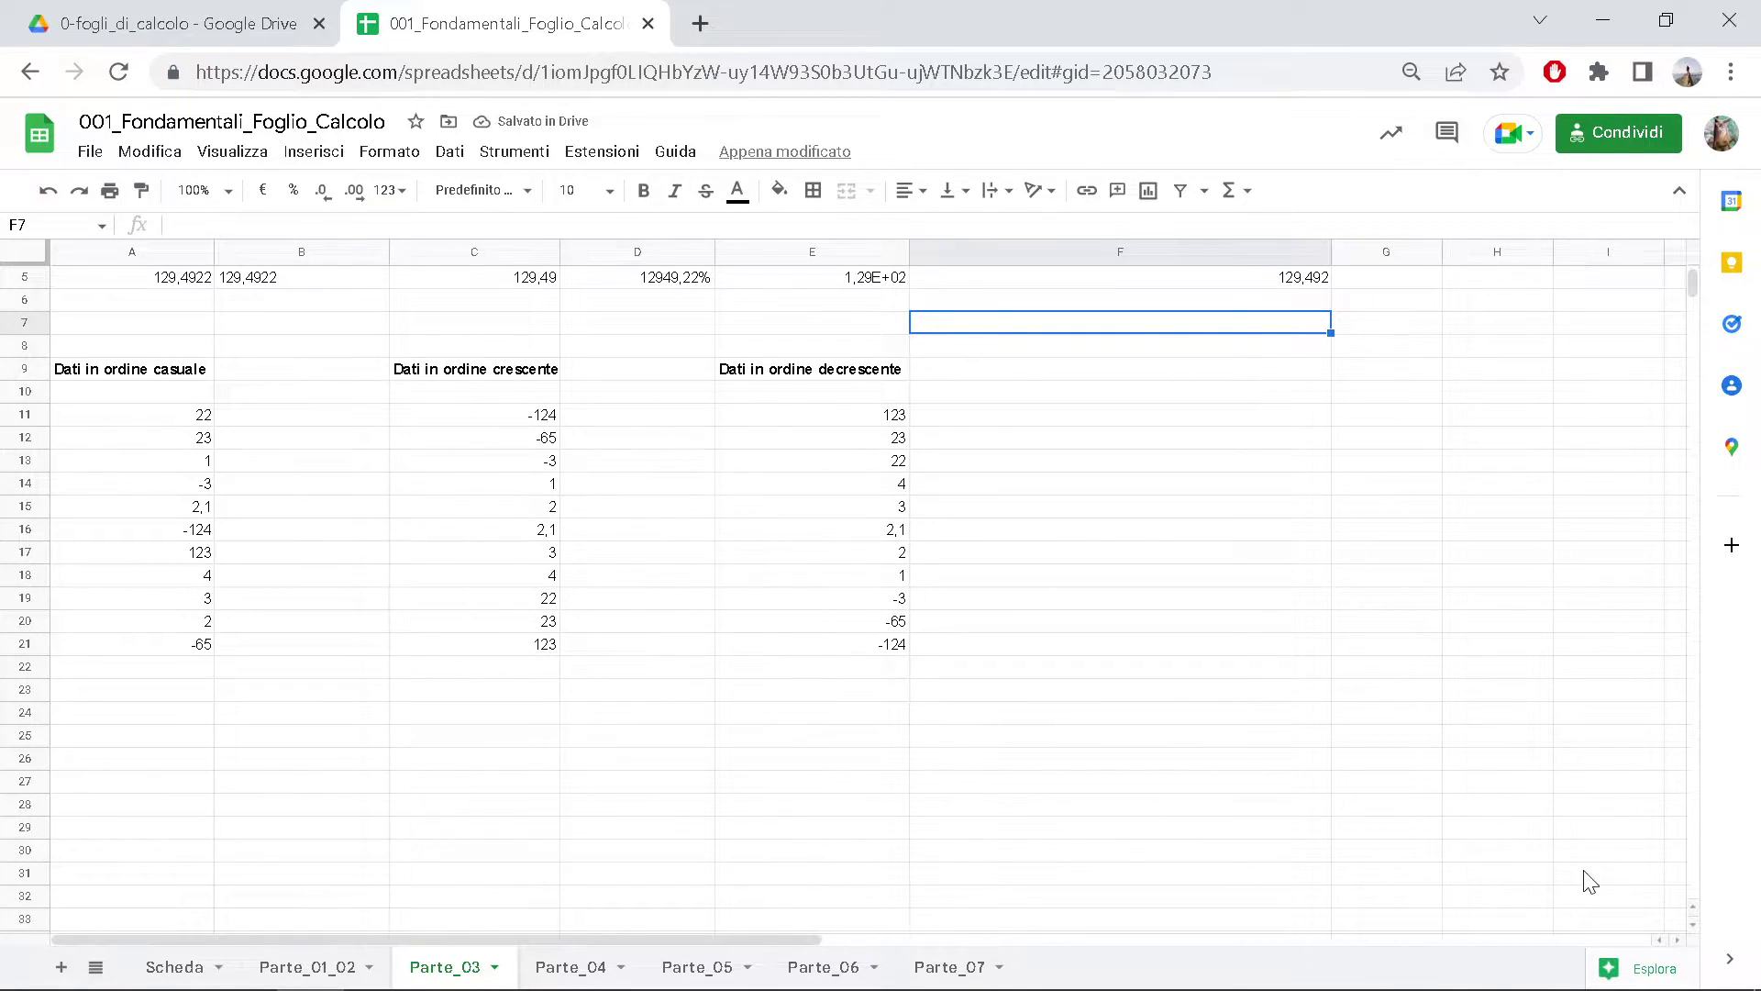
scroll(1693, 905, up, 1)
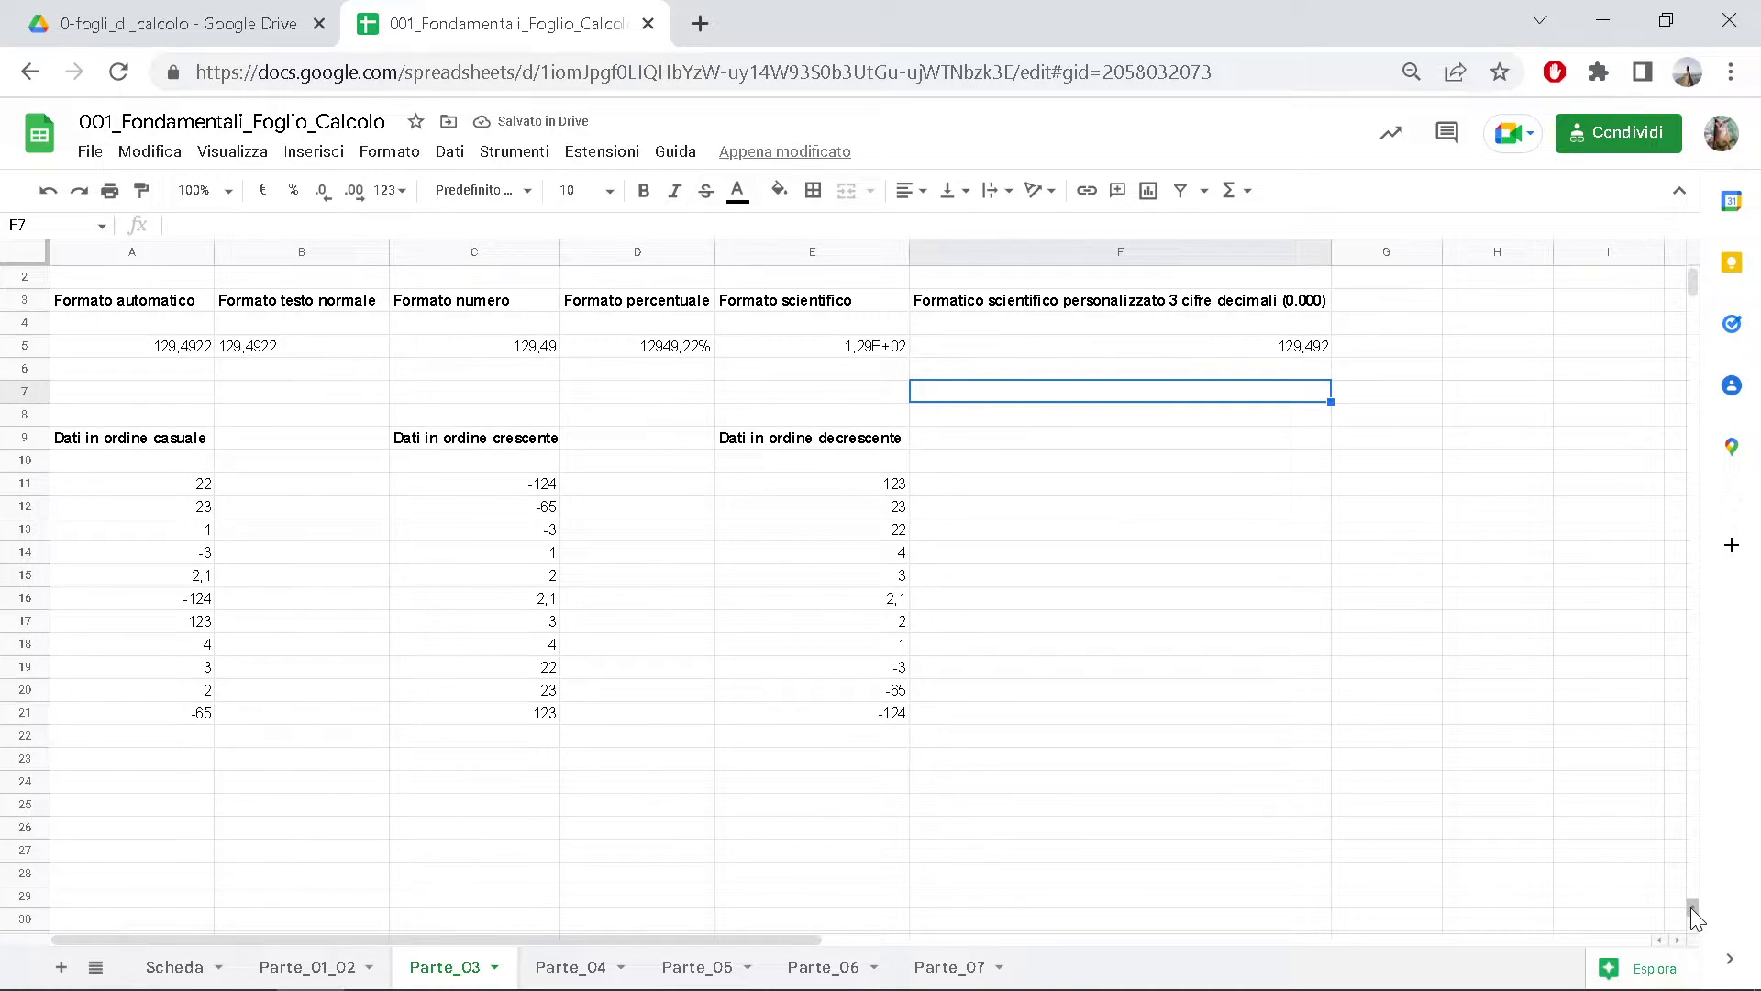
click(1692, 906)
click(1286, 715)
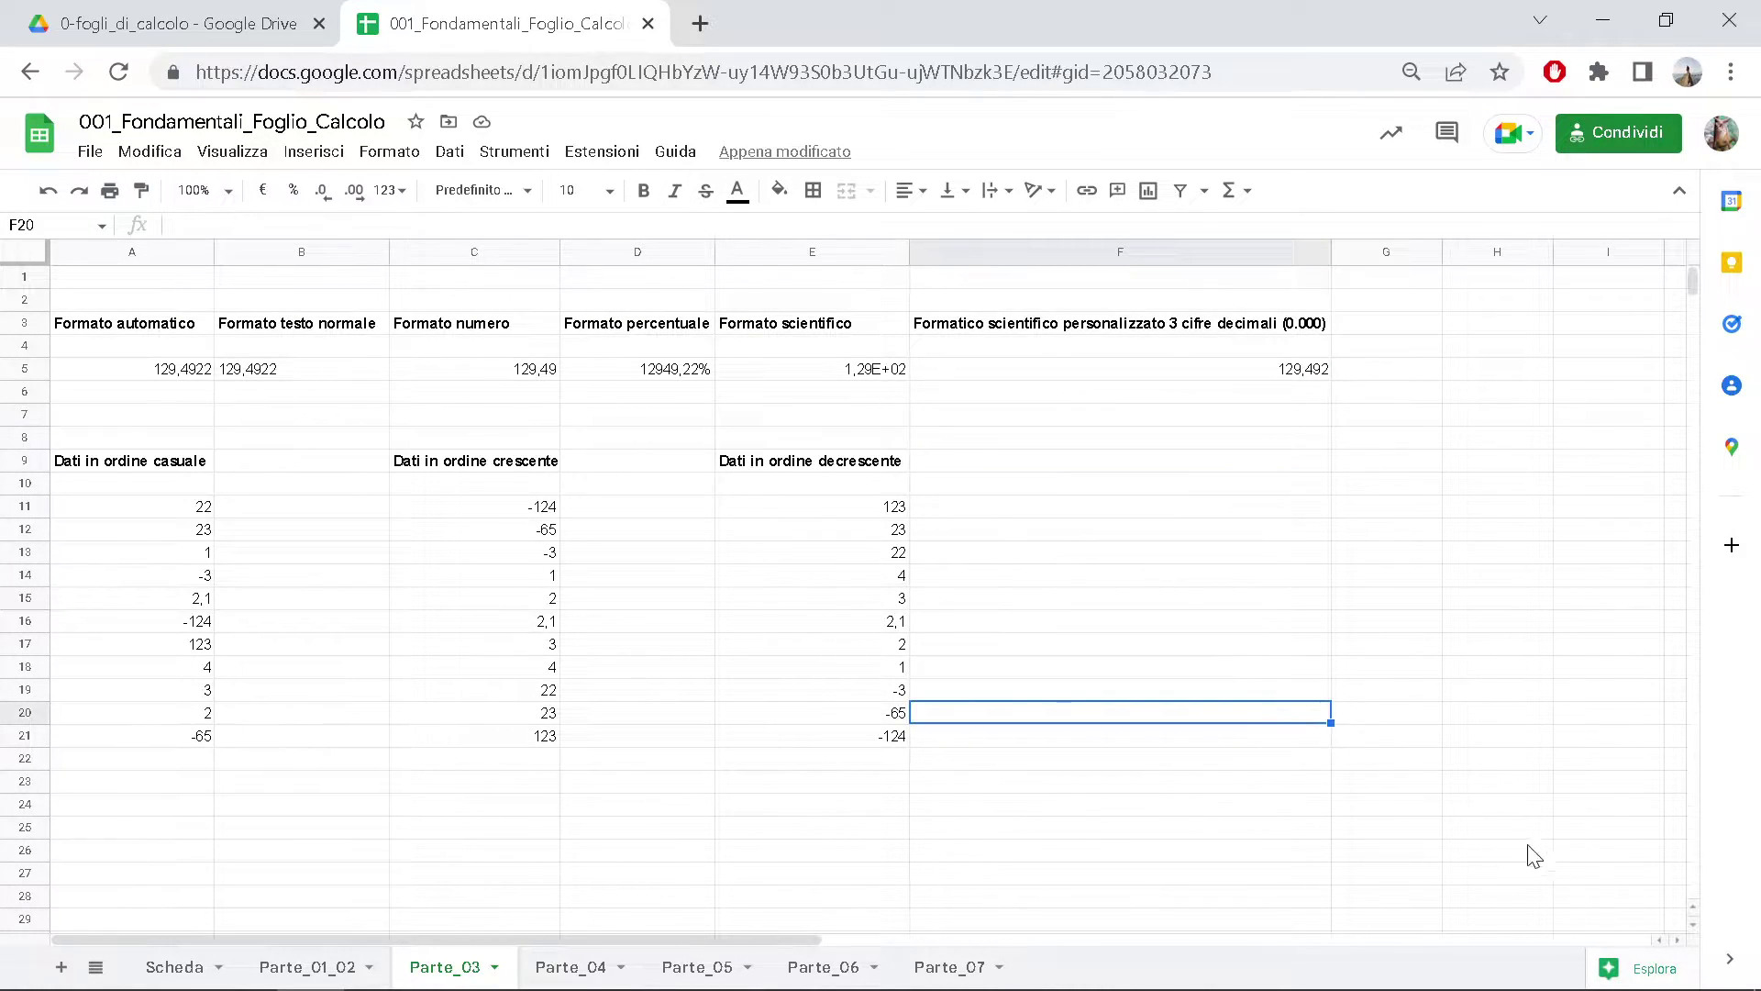
scroll(1690, 923, down, 1)
scroll(1689, 923, down, 1)
scroll(1690, 923, down, 1)
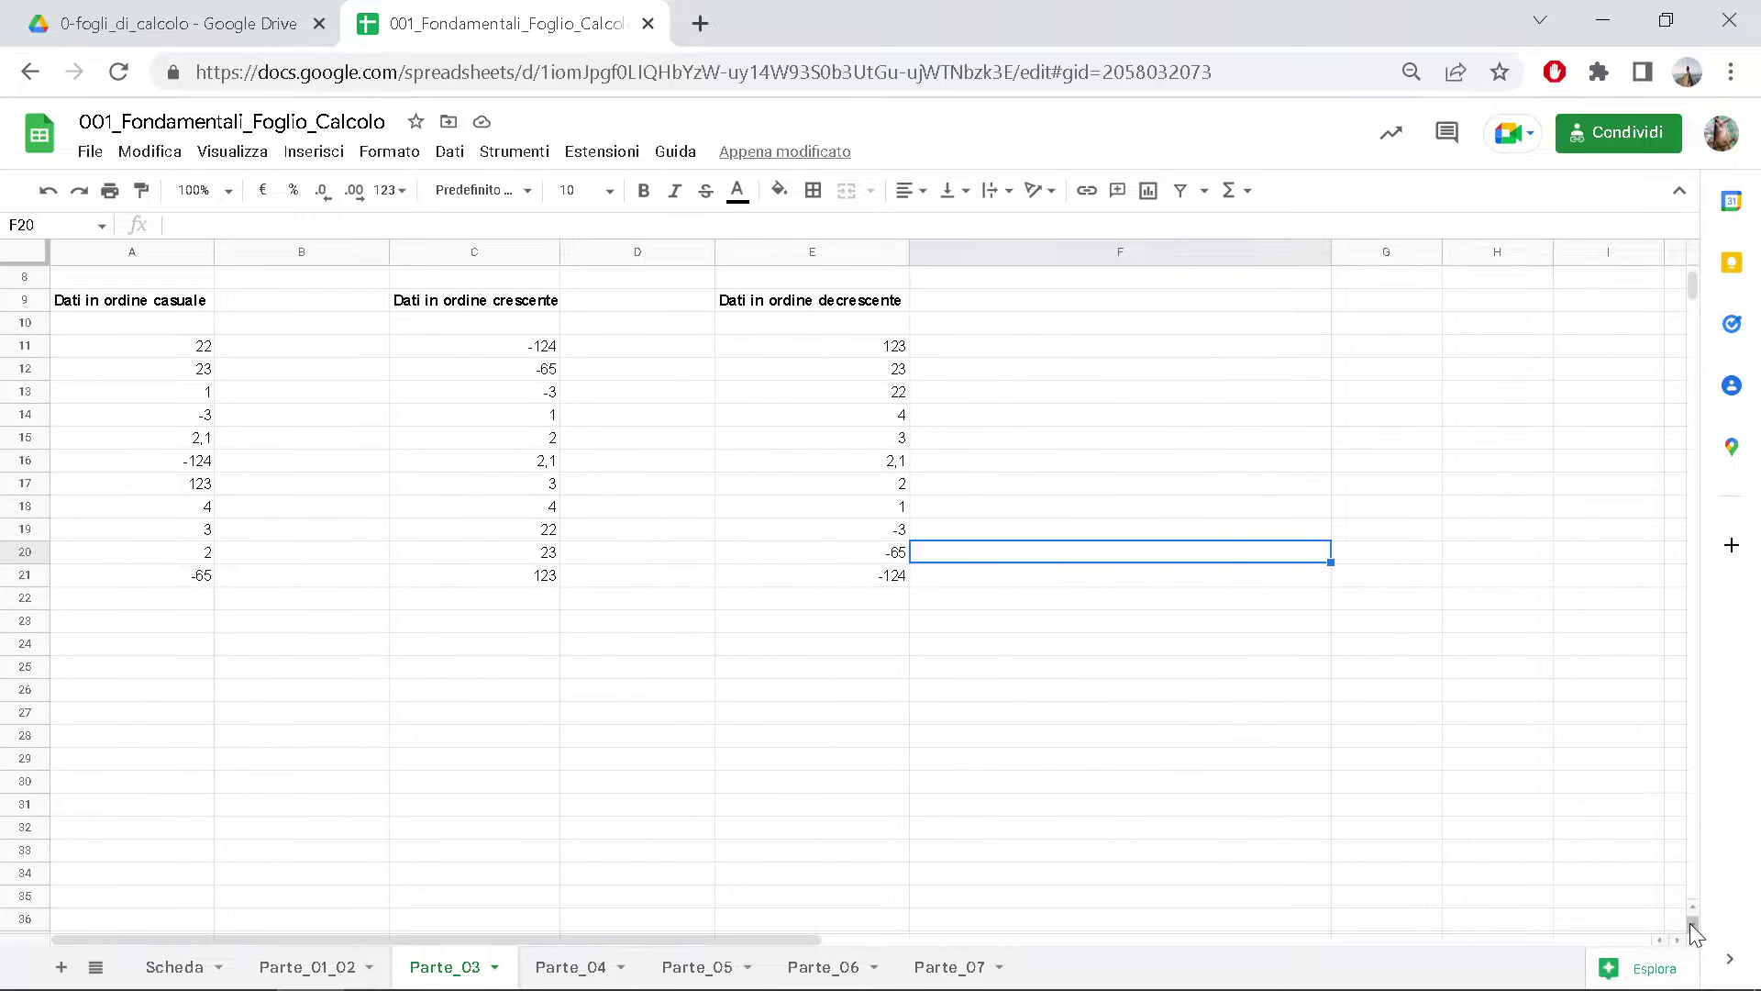
scroll(1688, 923, down, 1)
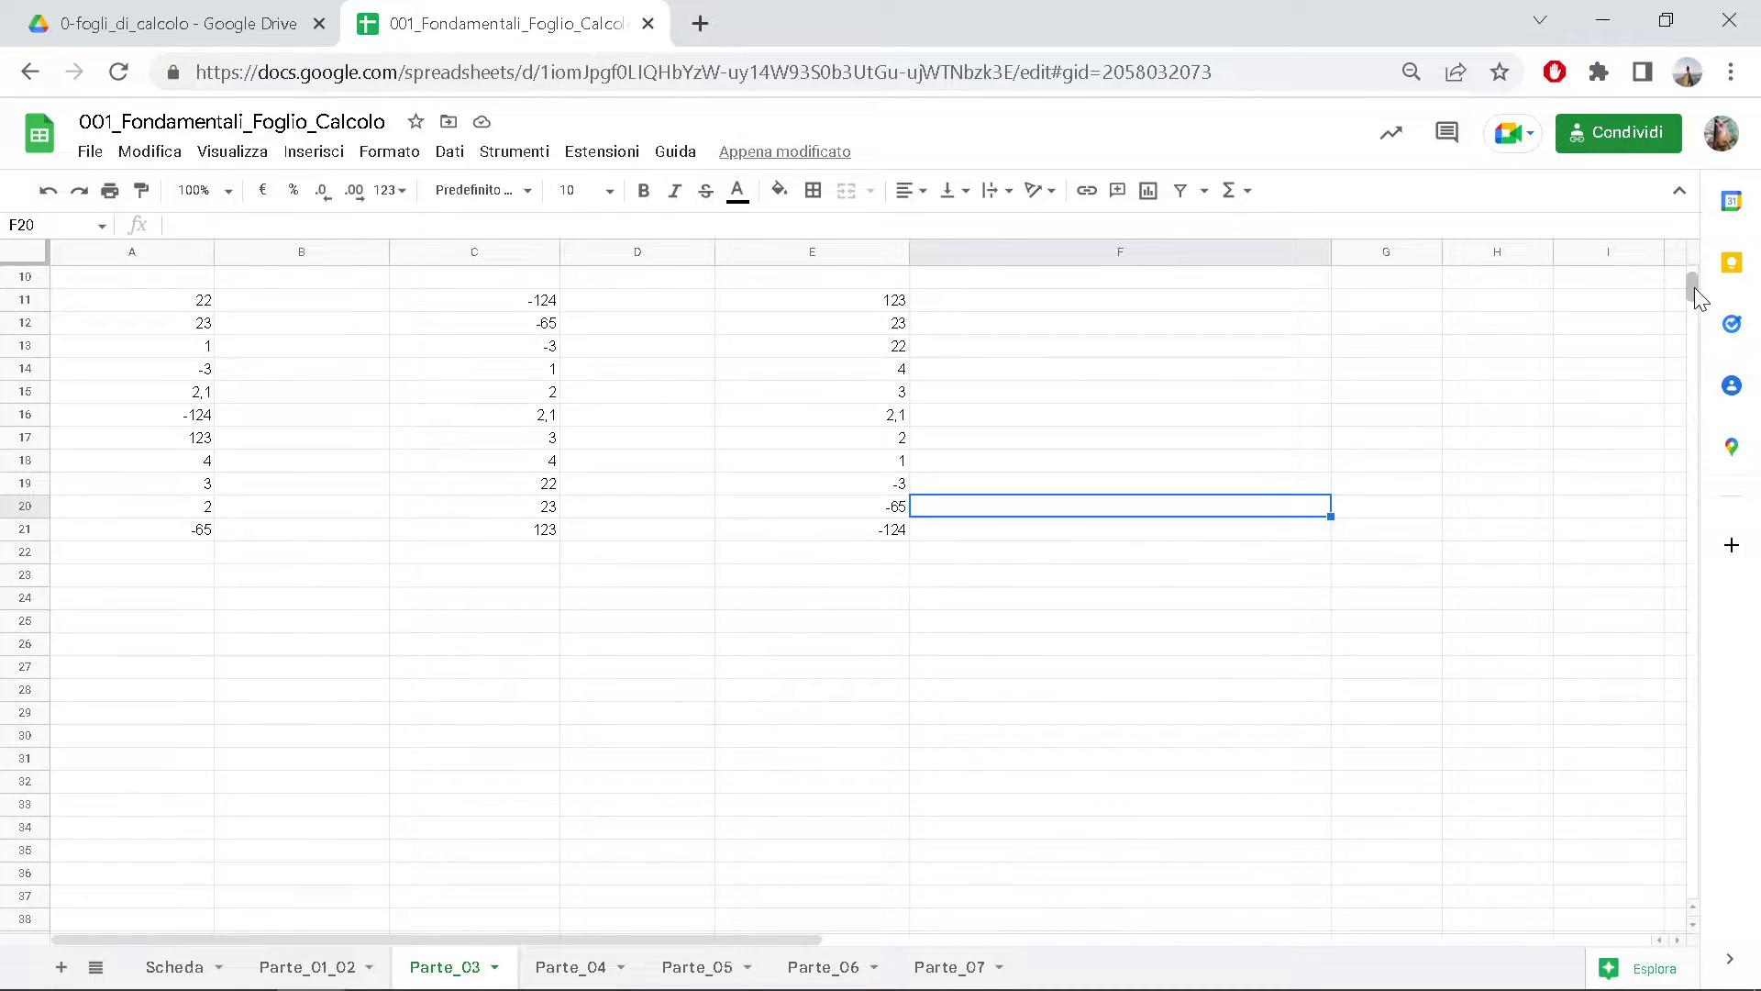
scroll(1695, 907, up, 1)
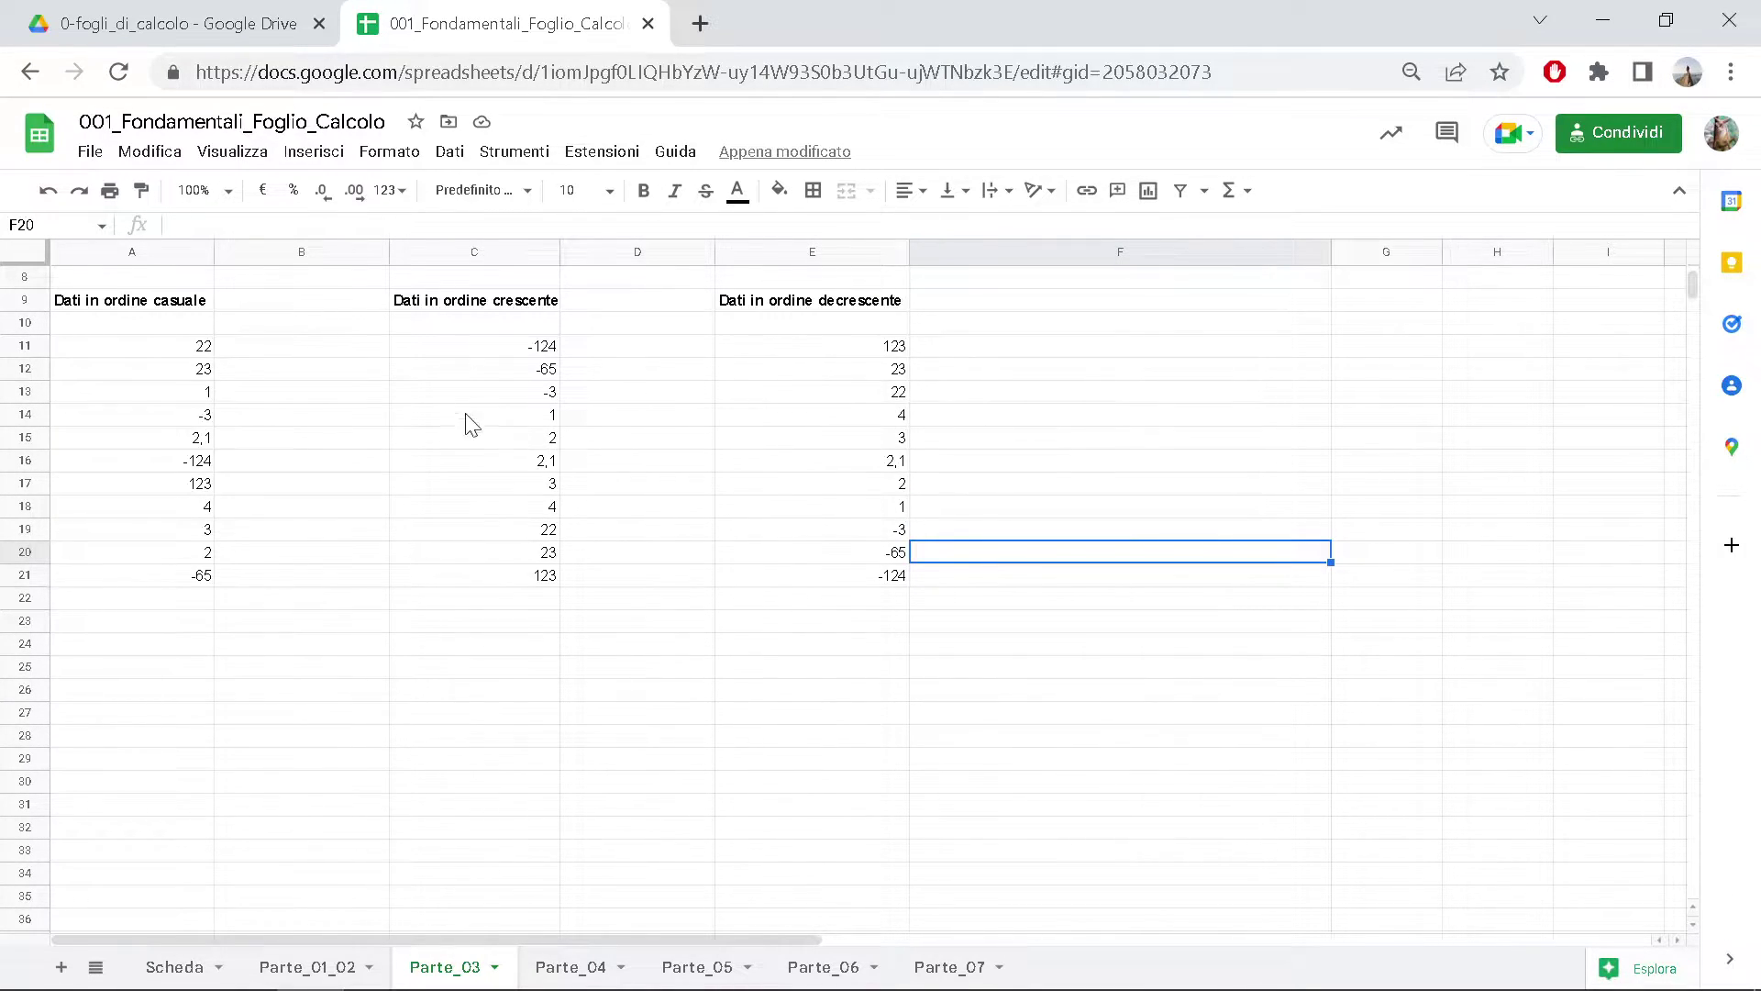
click(184, 348)
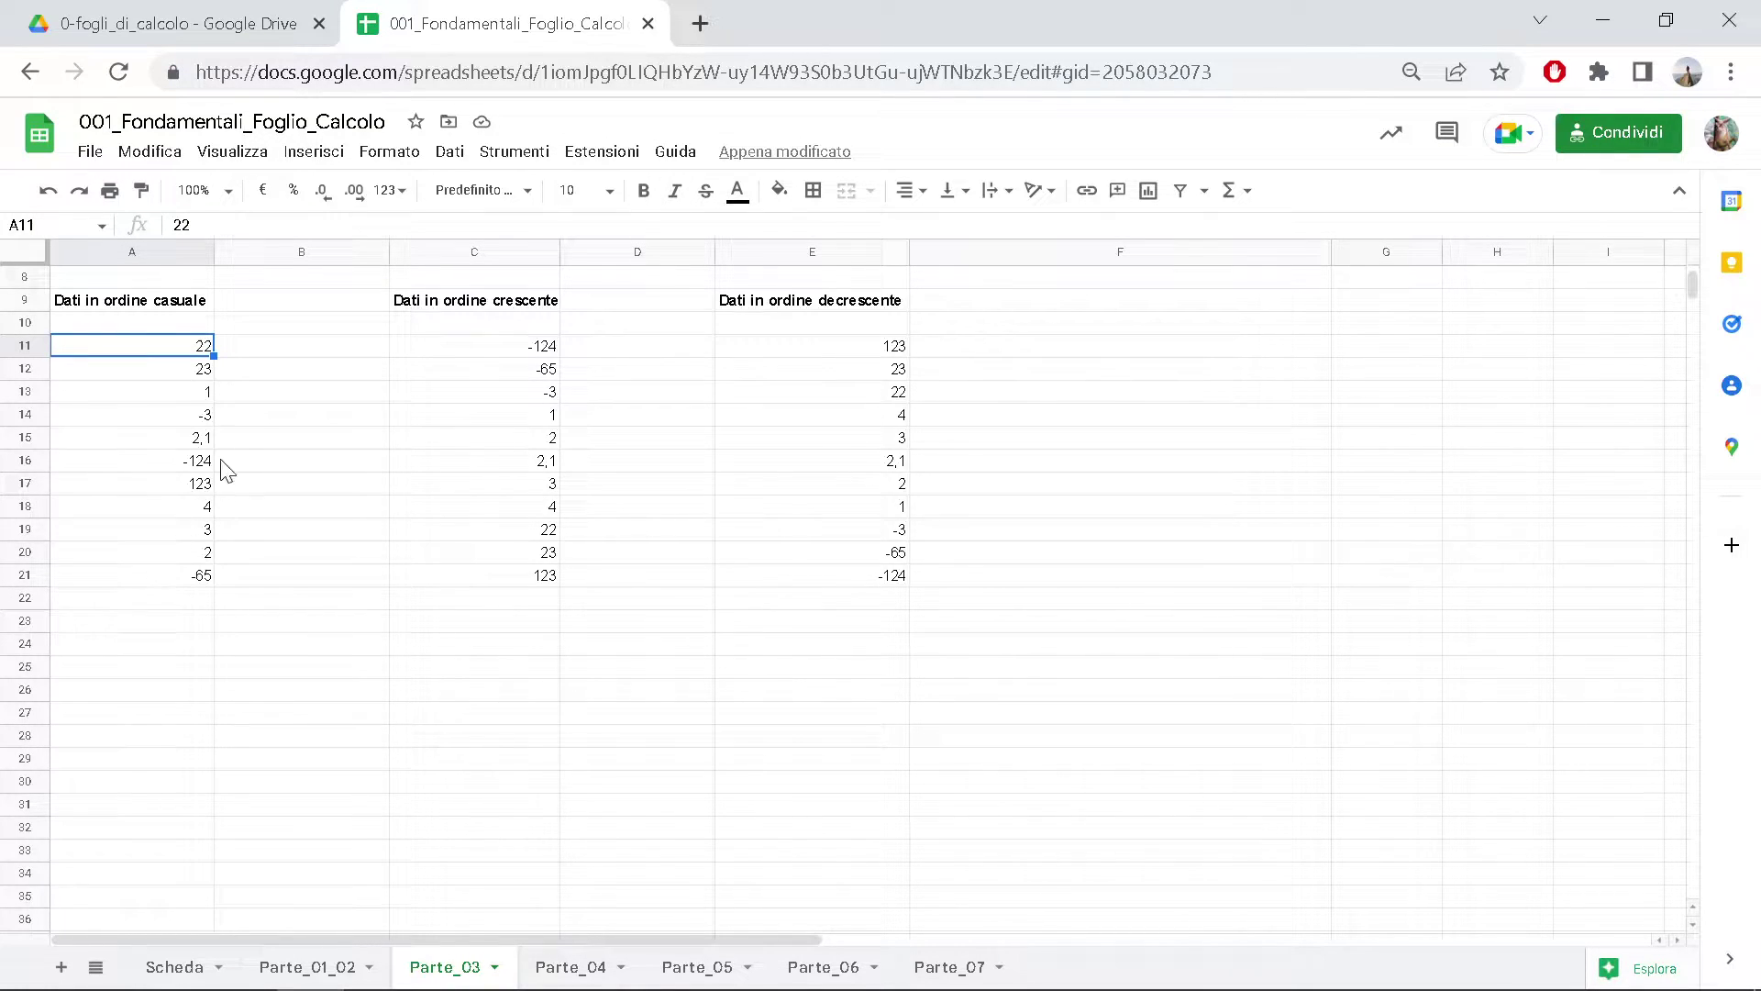
click(238, 351)
click(190, 349)
click(158, 364)
drag(158, 348, 158, 577)
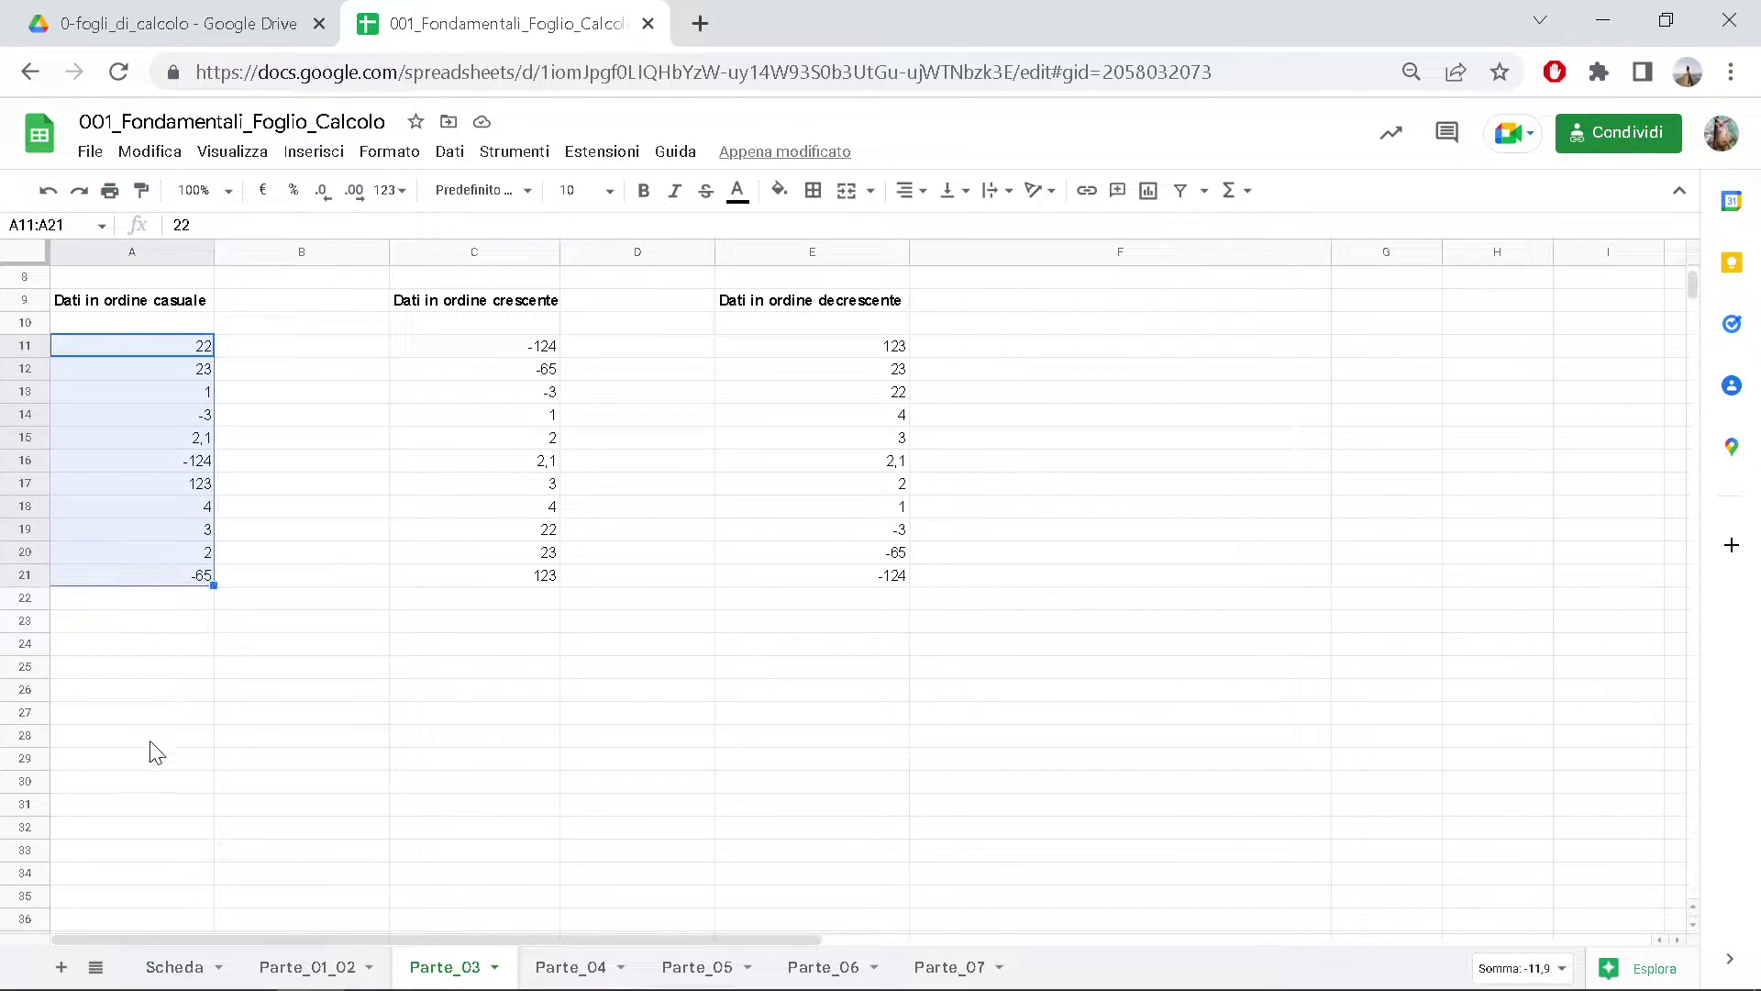
click(295, 510)
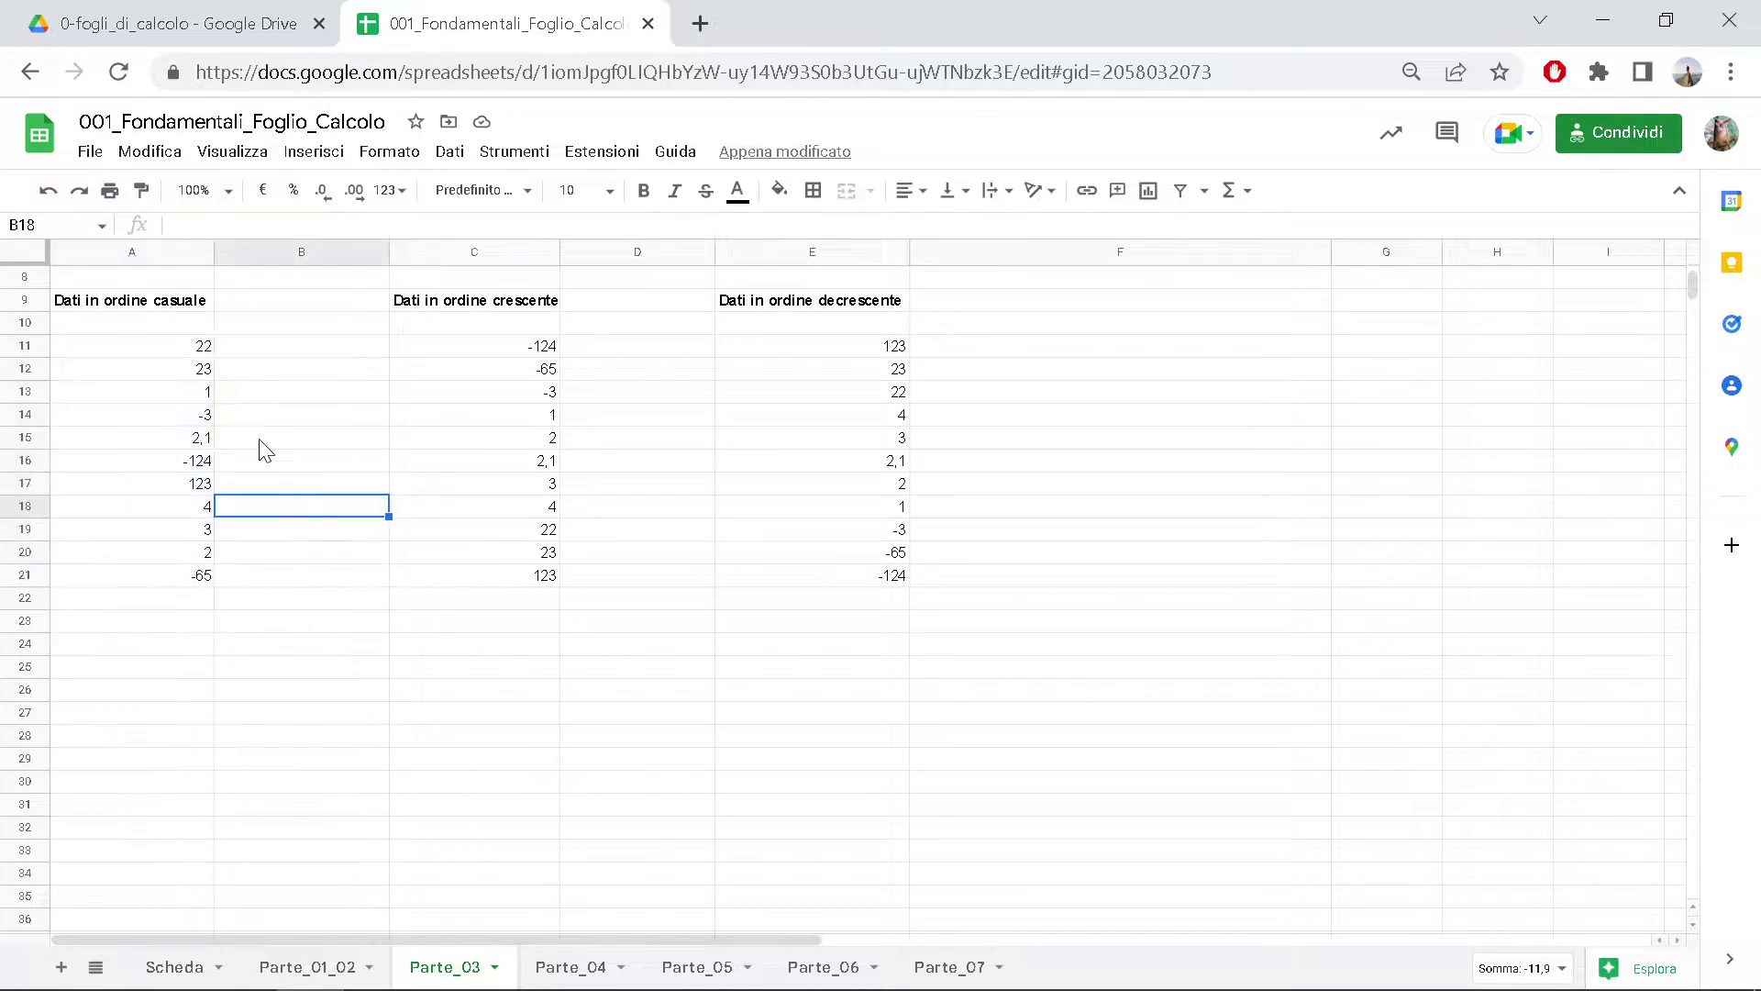
- Copy the random data A11:A21 and paste it at C25
click(179, 344)
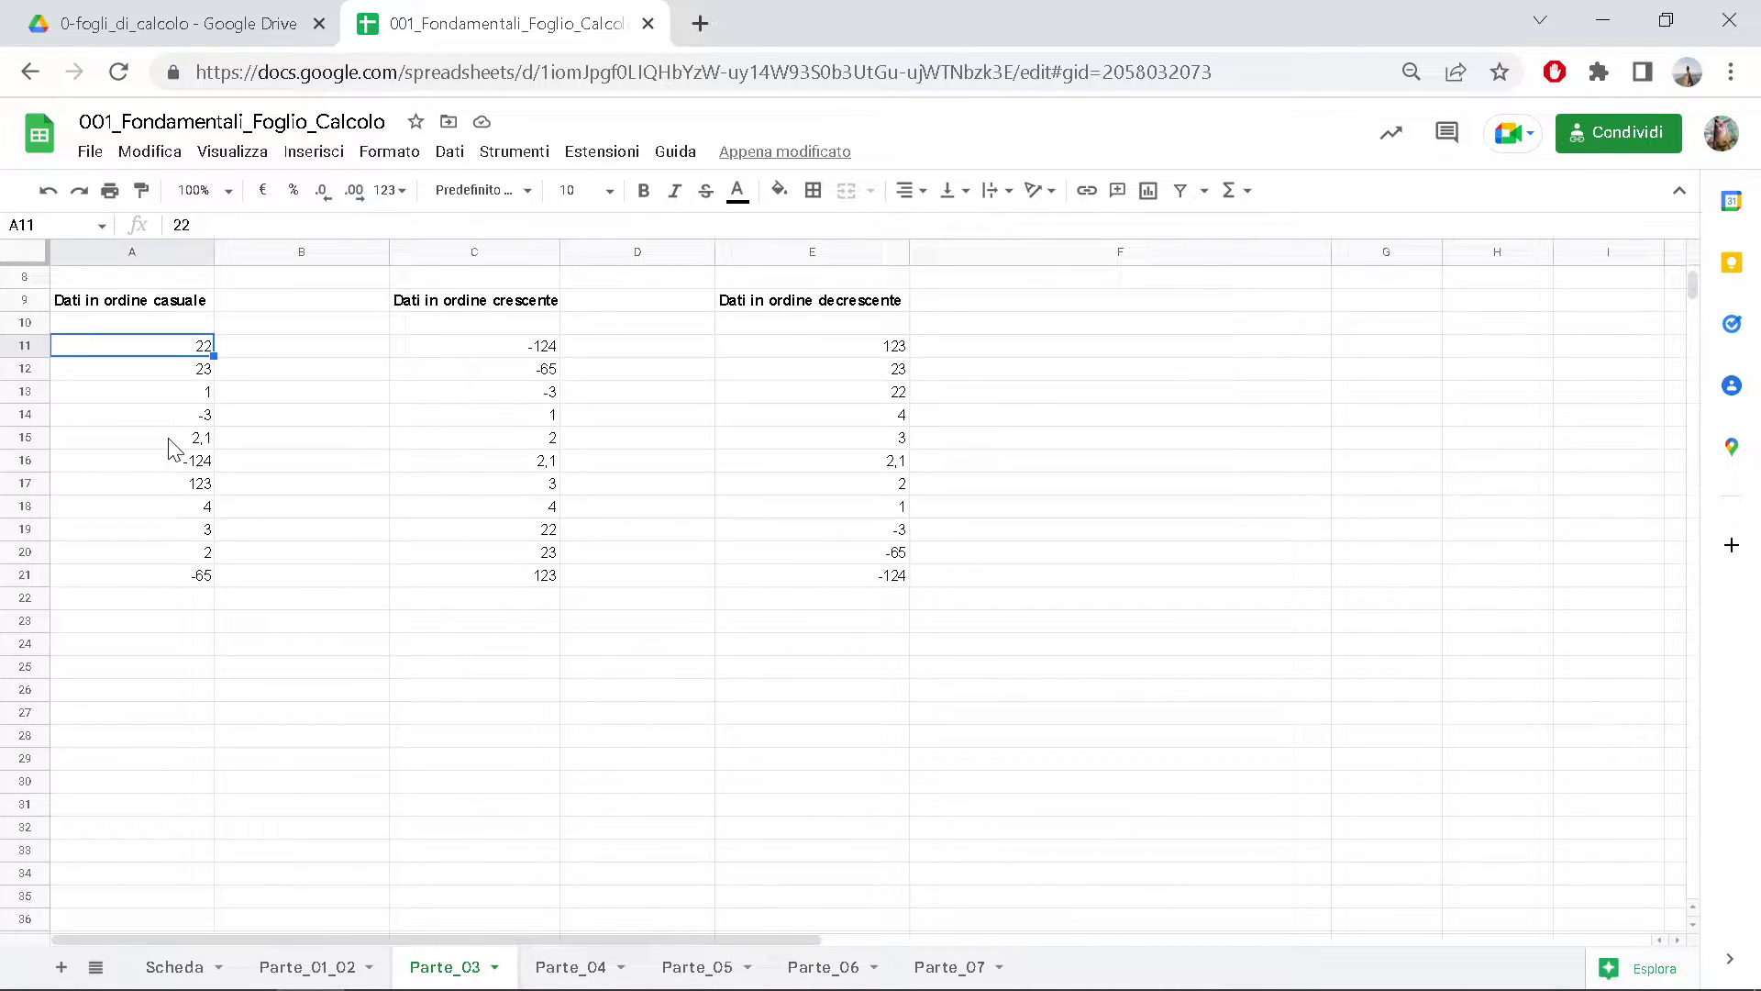
shift+click(162, 578)
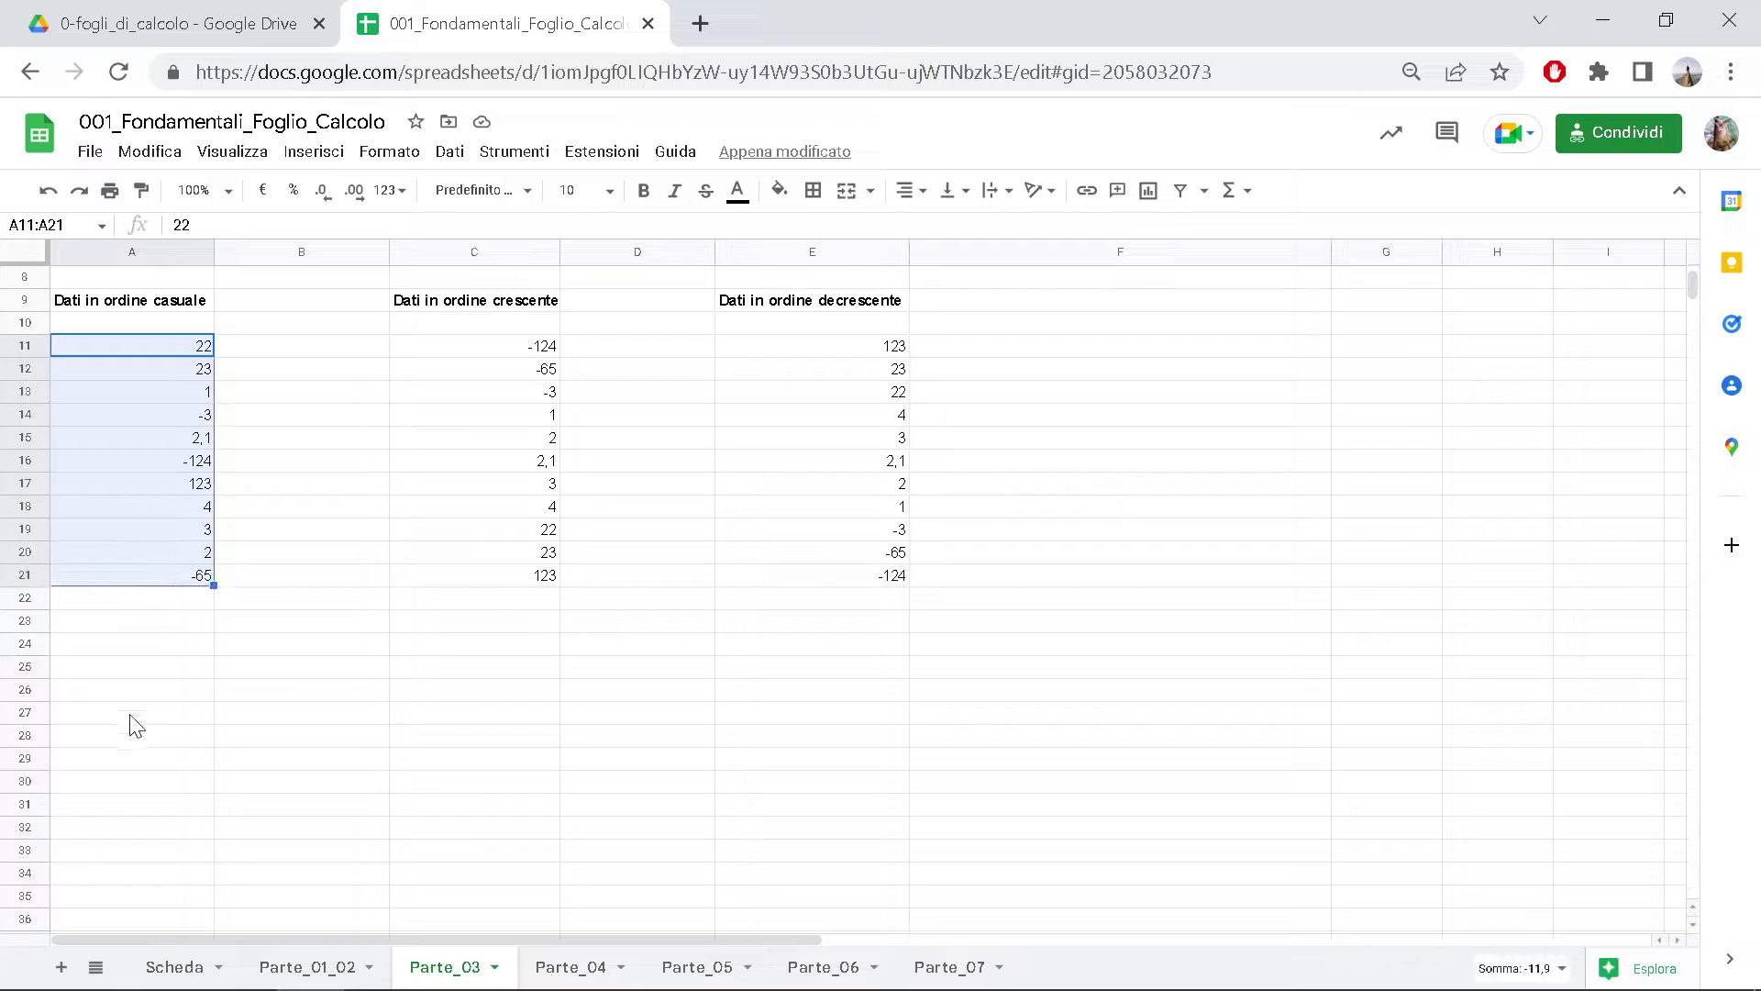
key(ctrl+c)
click(163, 673)
click(449, 670)
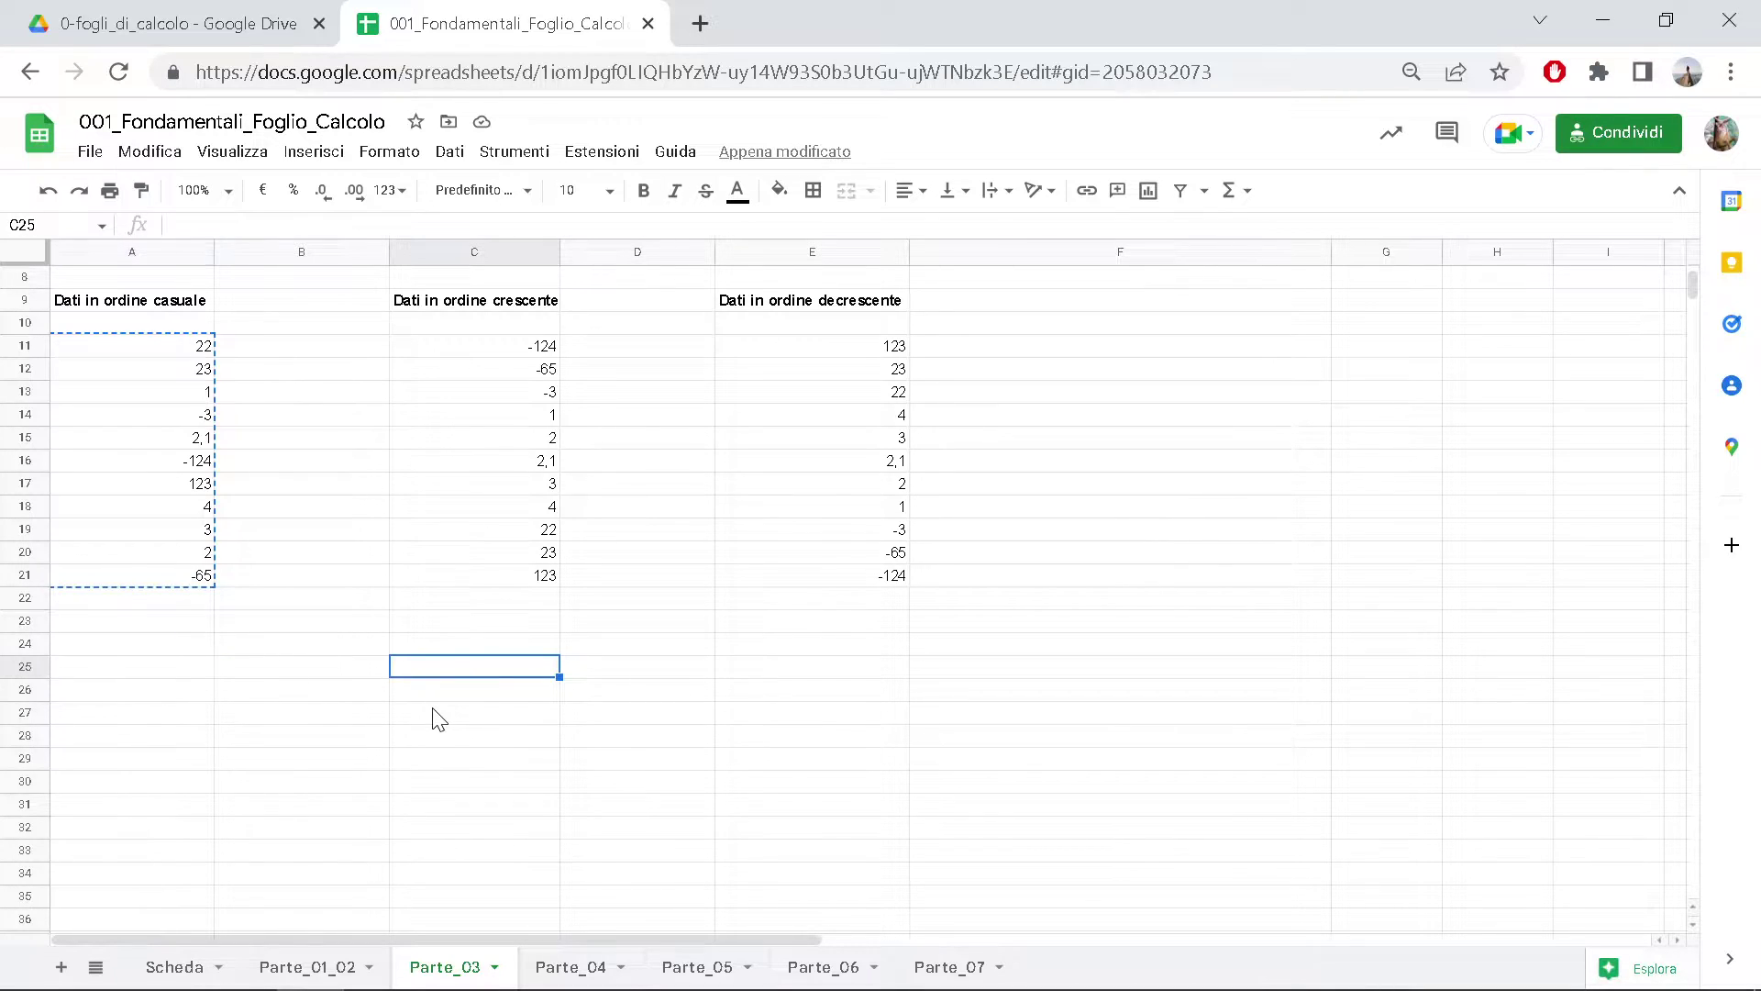
key(ctrl+v)
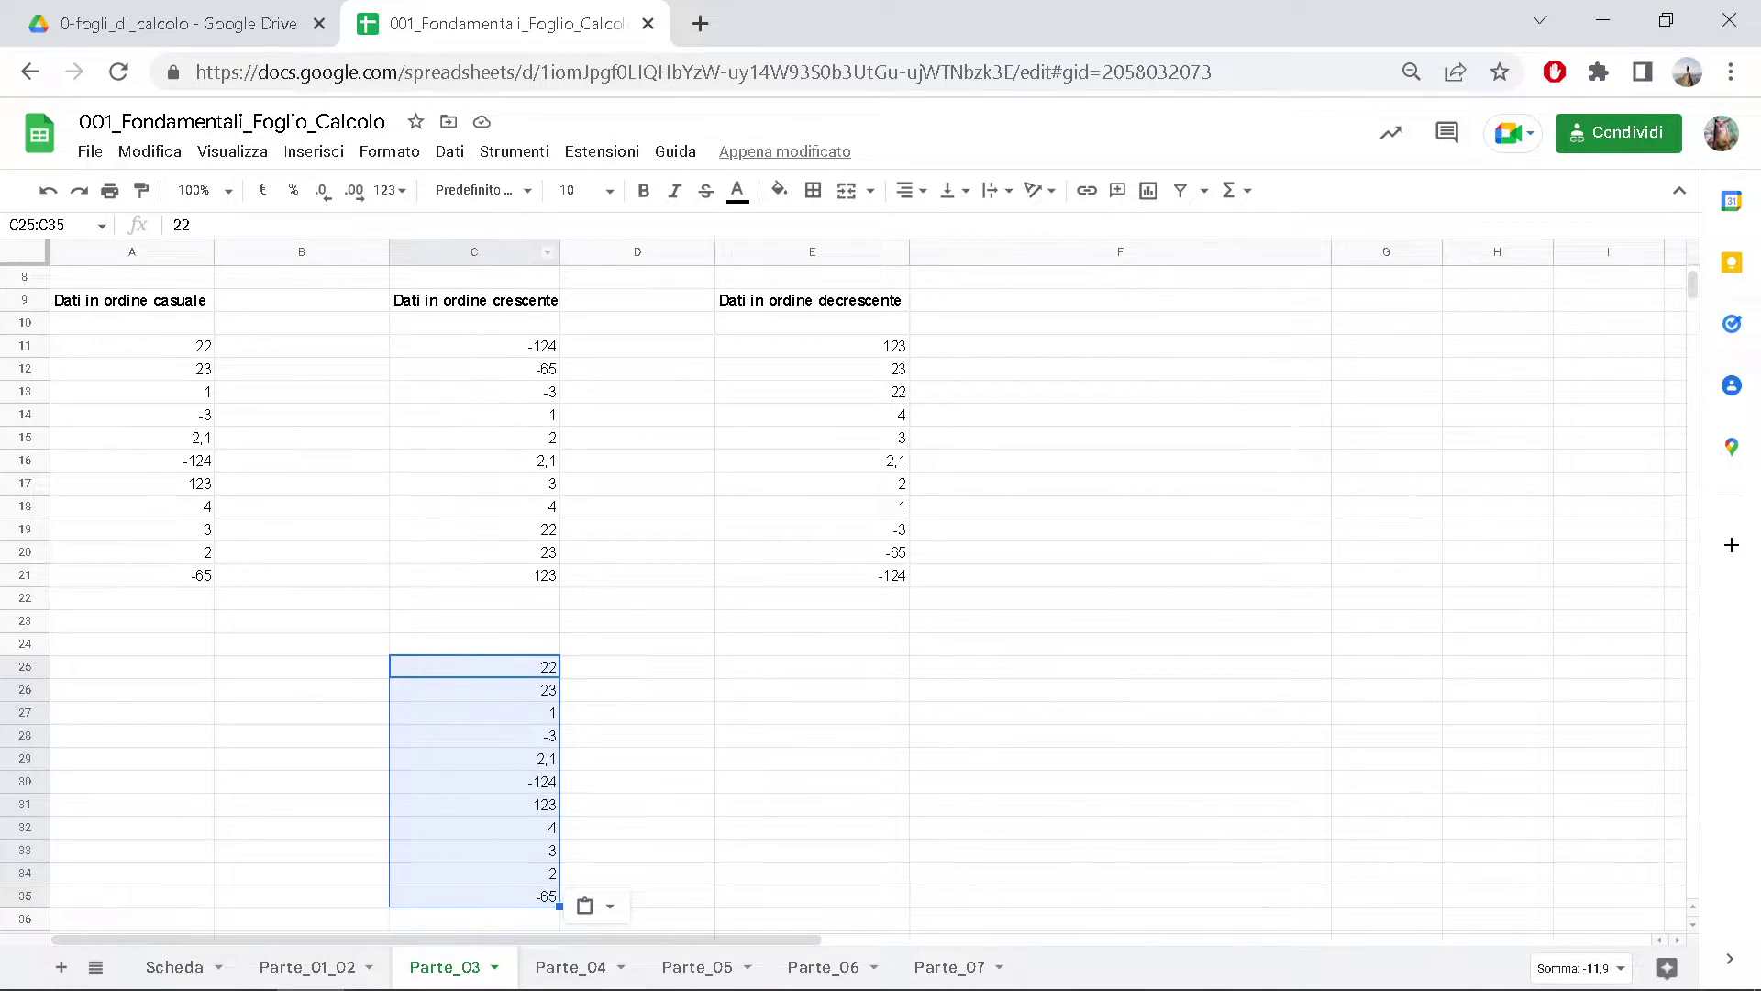
- Sort C25:C35 from A to Z (-124 up to 123) and copy the result
click(454, 154)
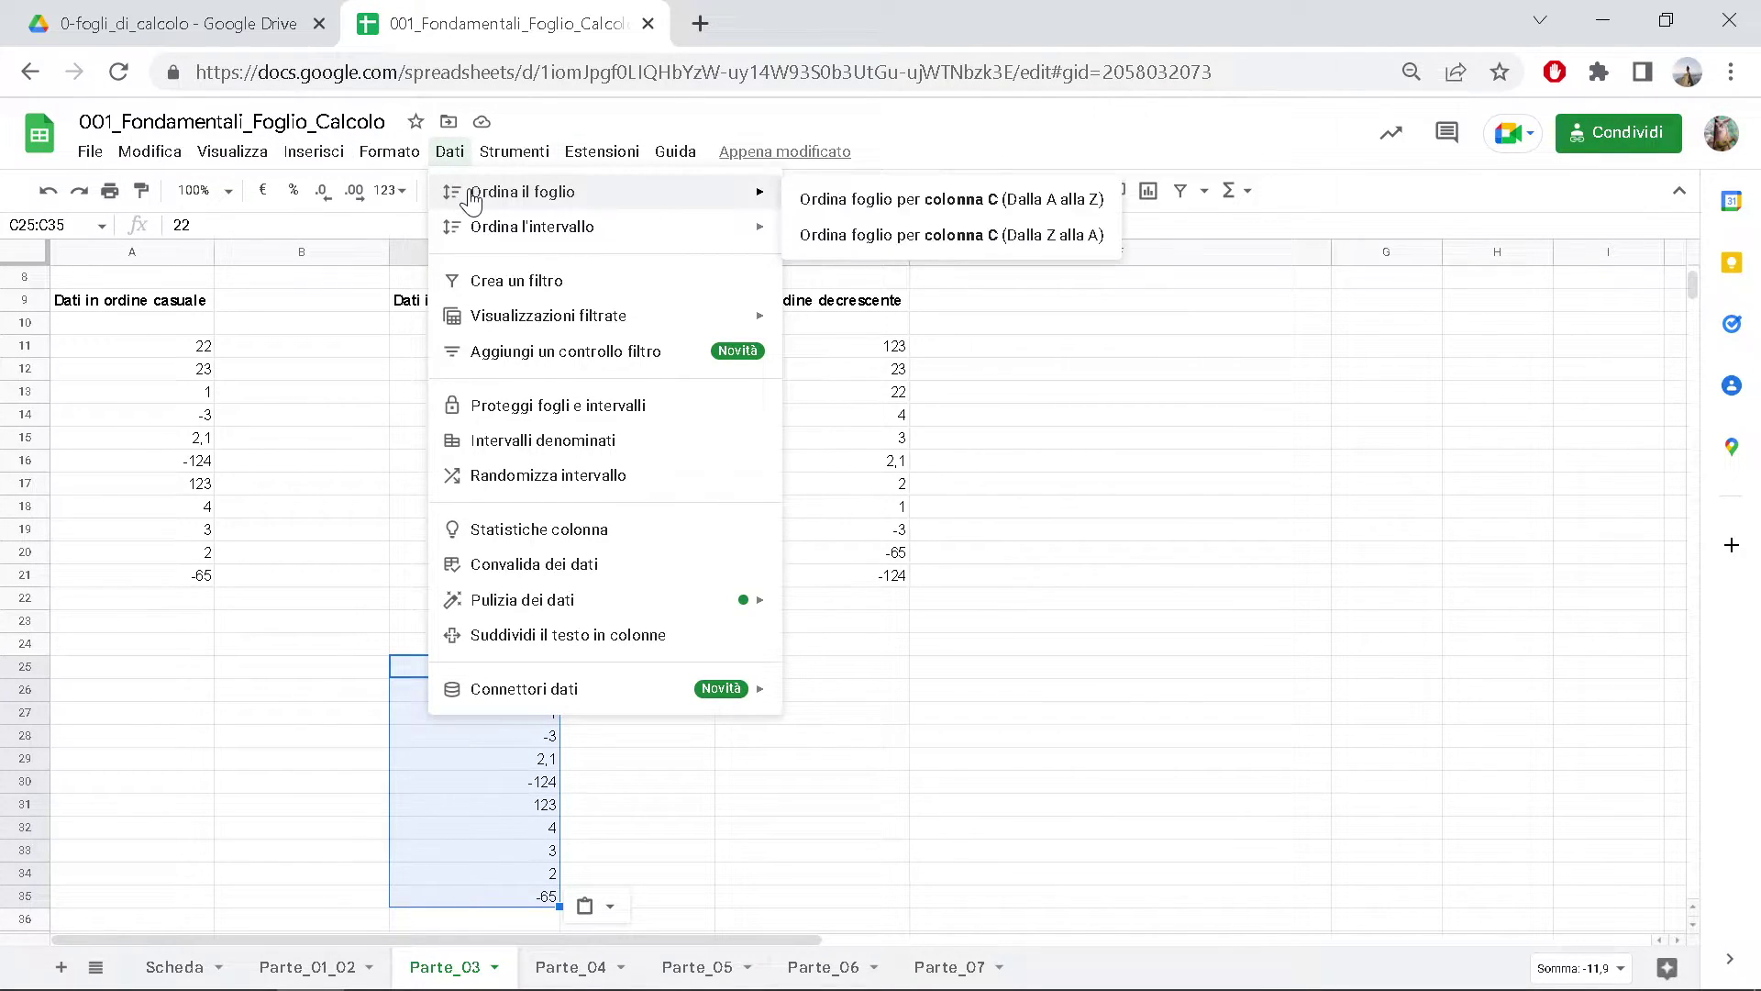
mouse_move(532, 227)
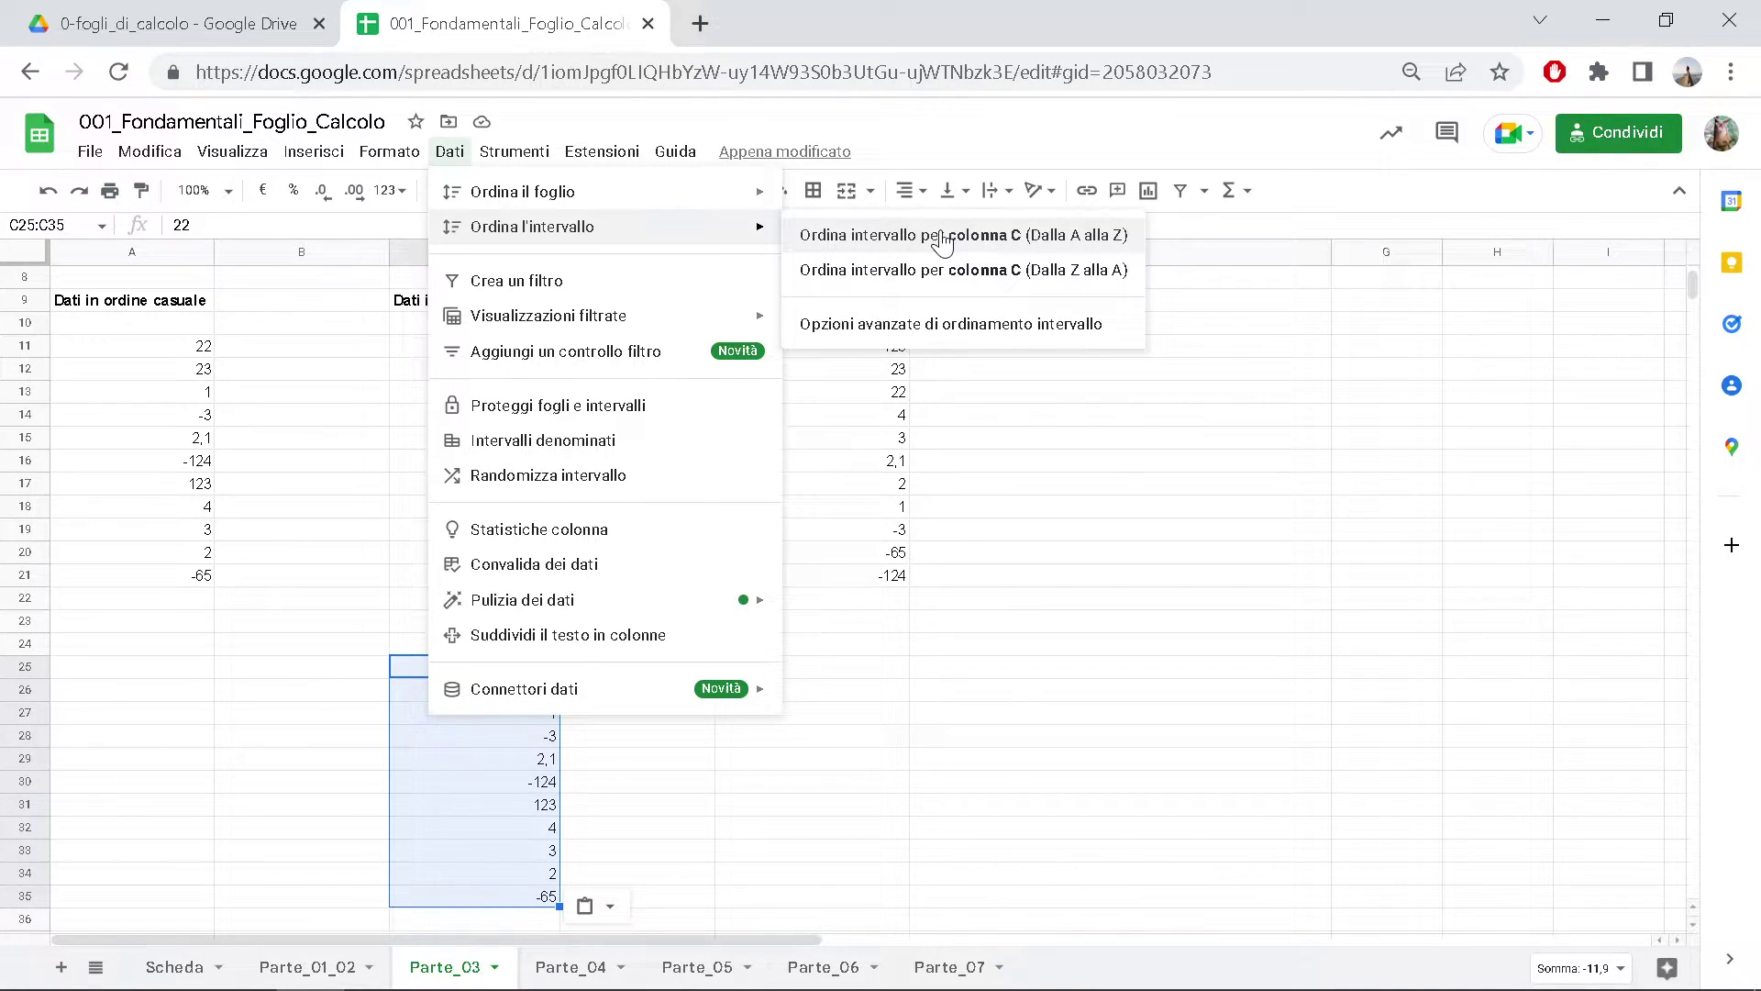
click(943, 239)
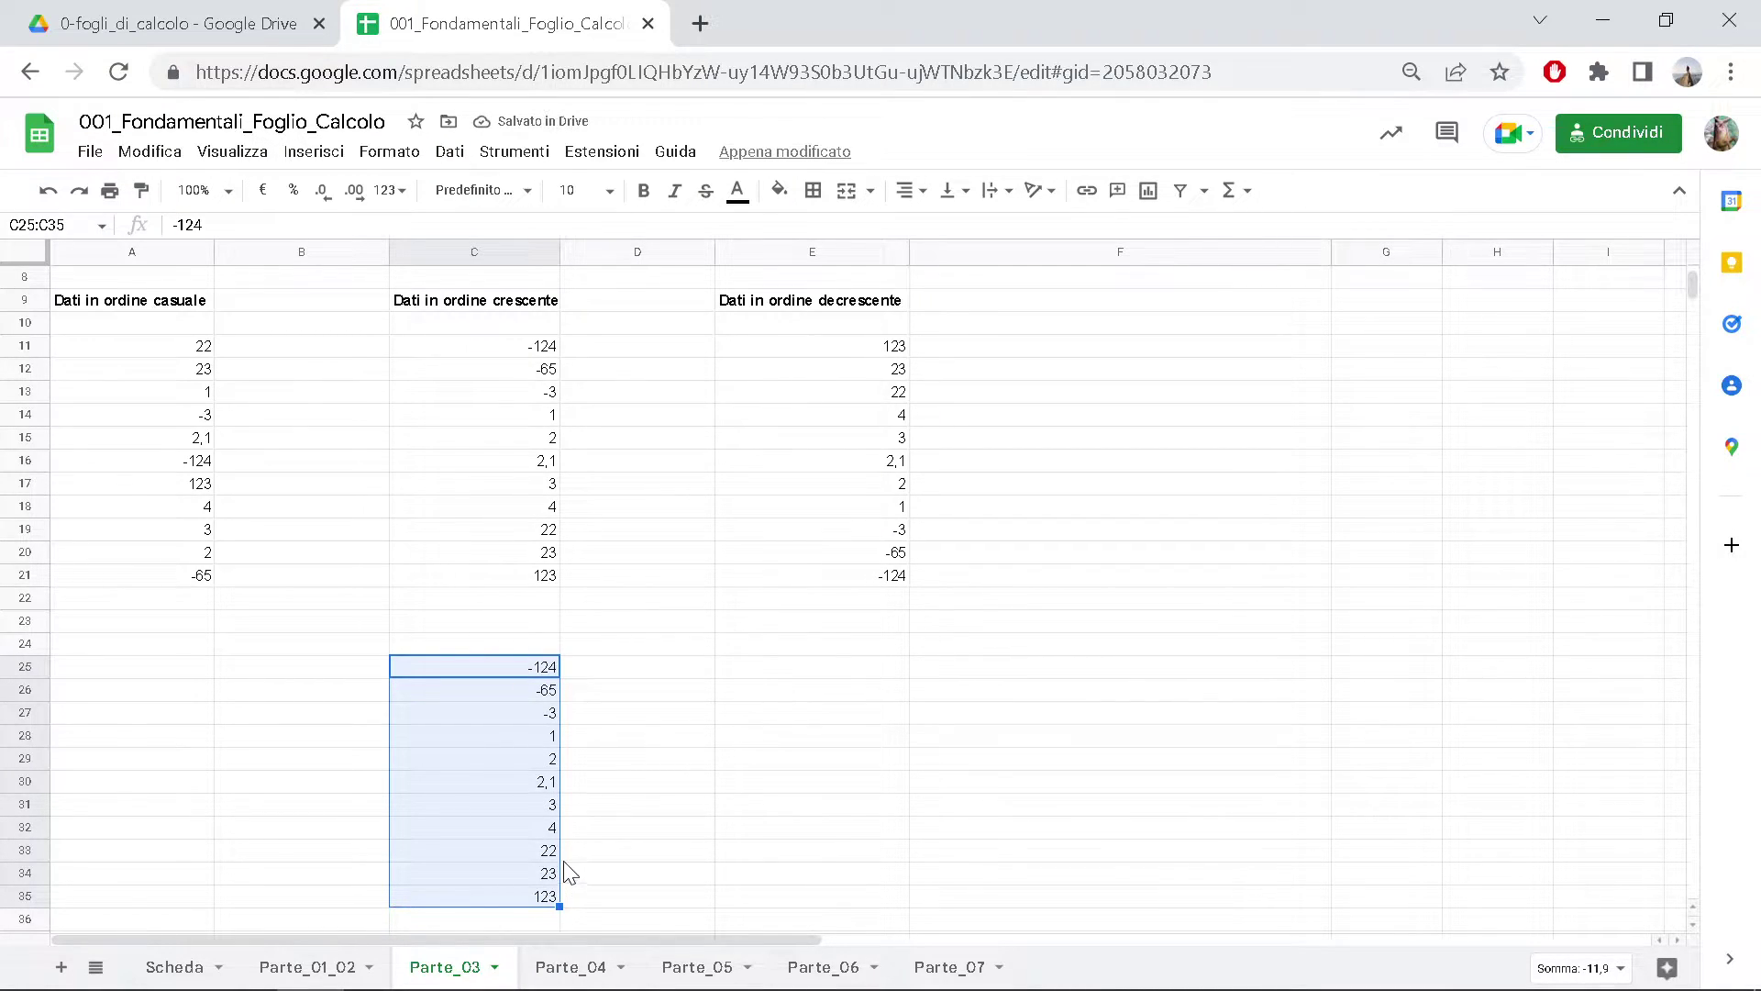
key(ctrl+c)
- Paste another copy of A11:A21 at E25 and sort it from Z to A
drag(179, 349, 176, 580)
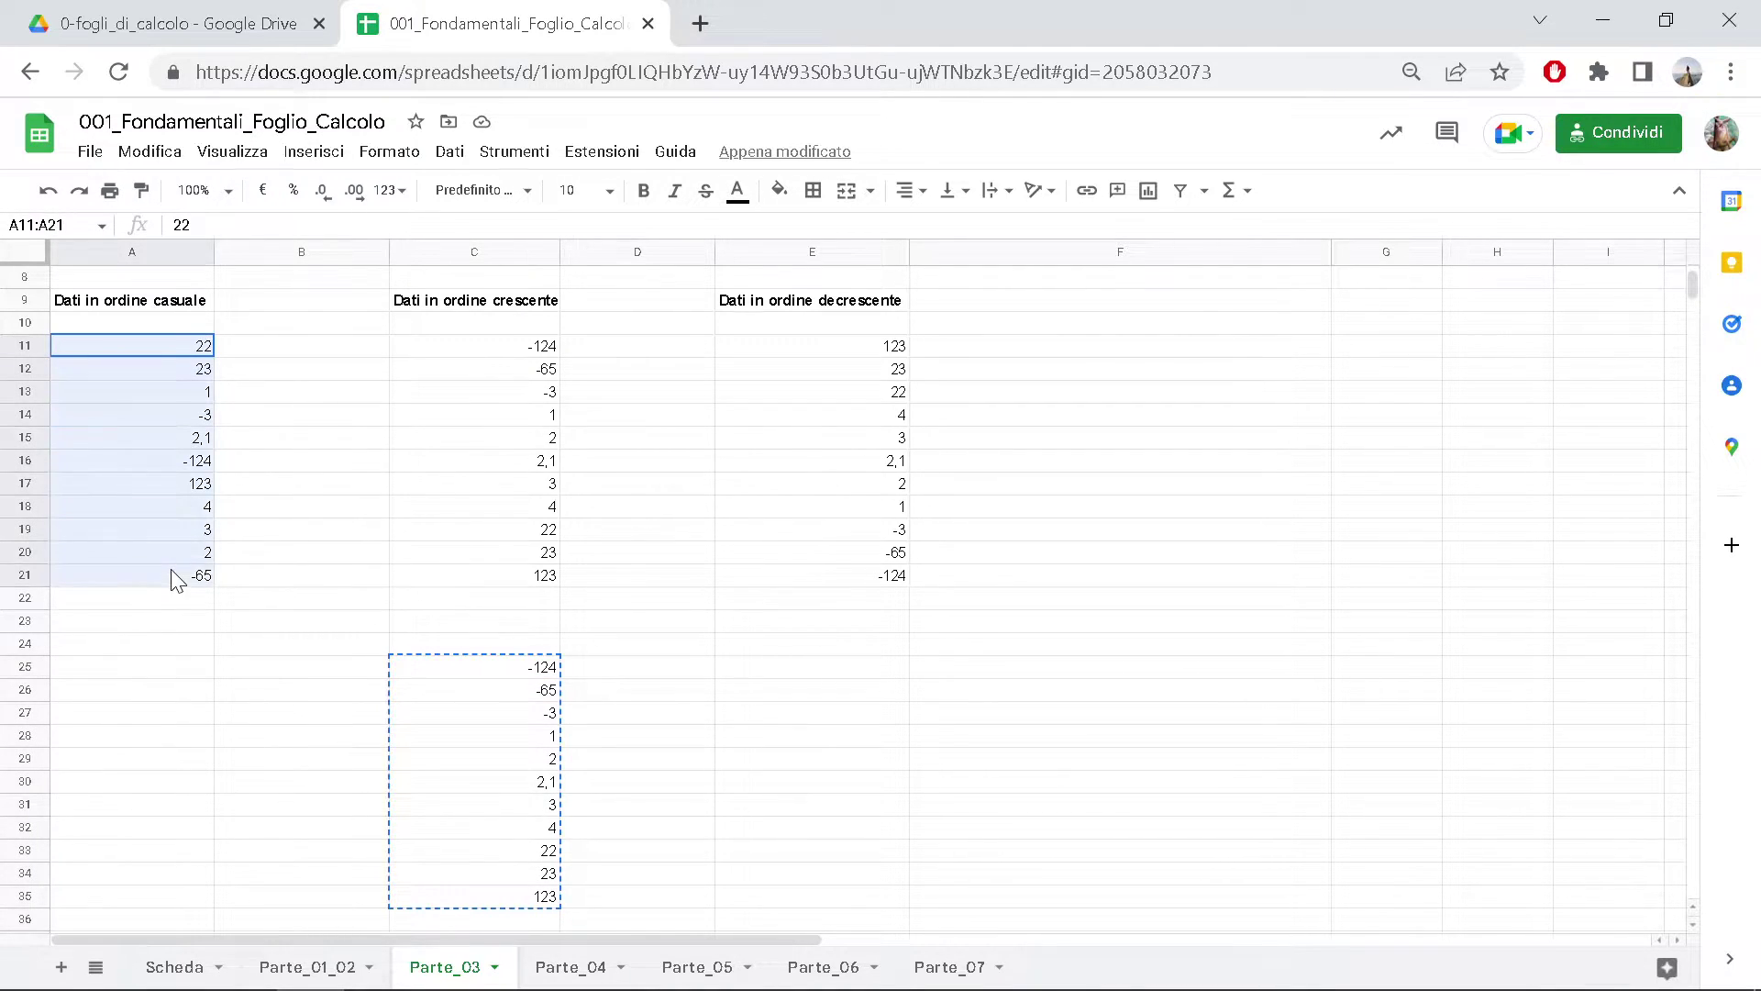
key(ctrl+c)
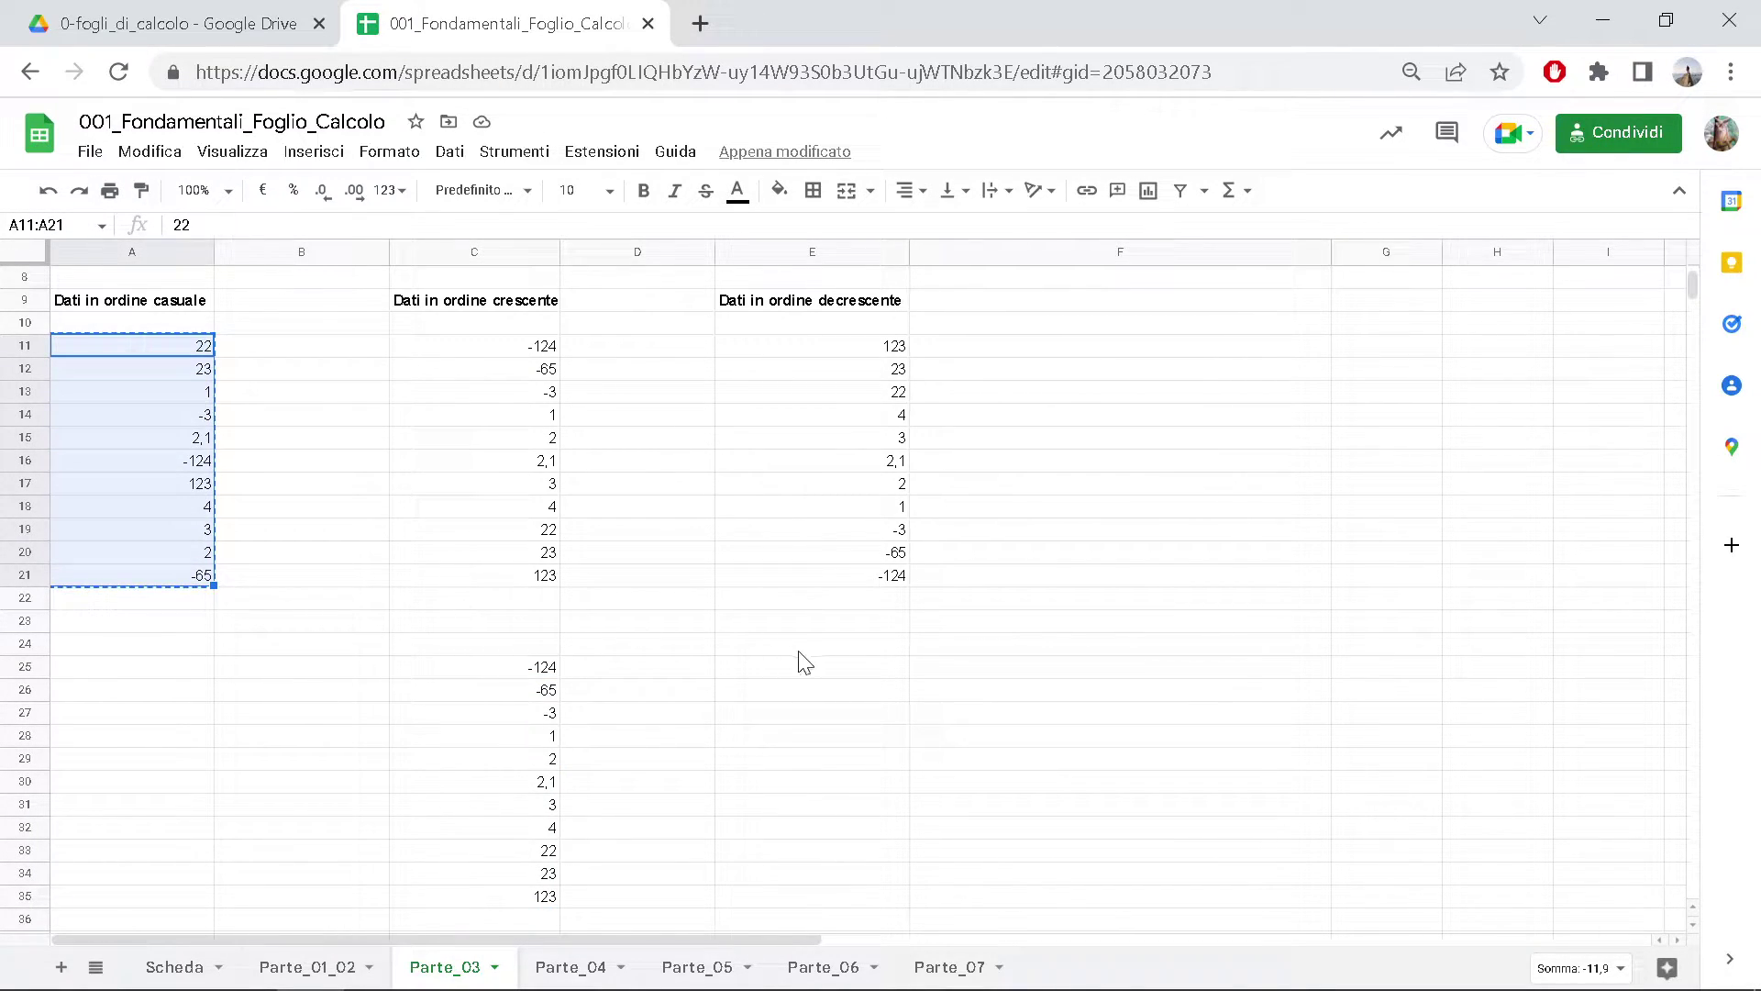
click(805, 662)
key(ctrl+v)
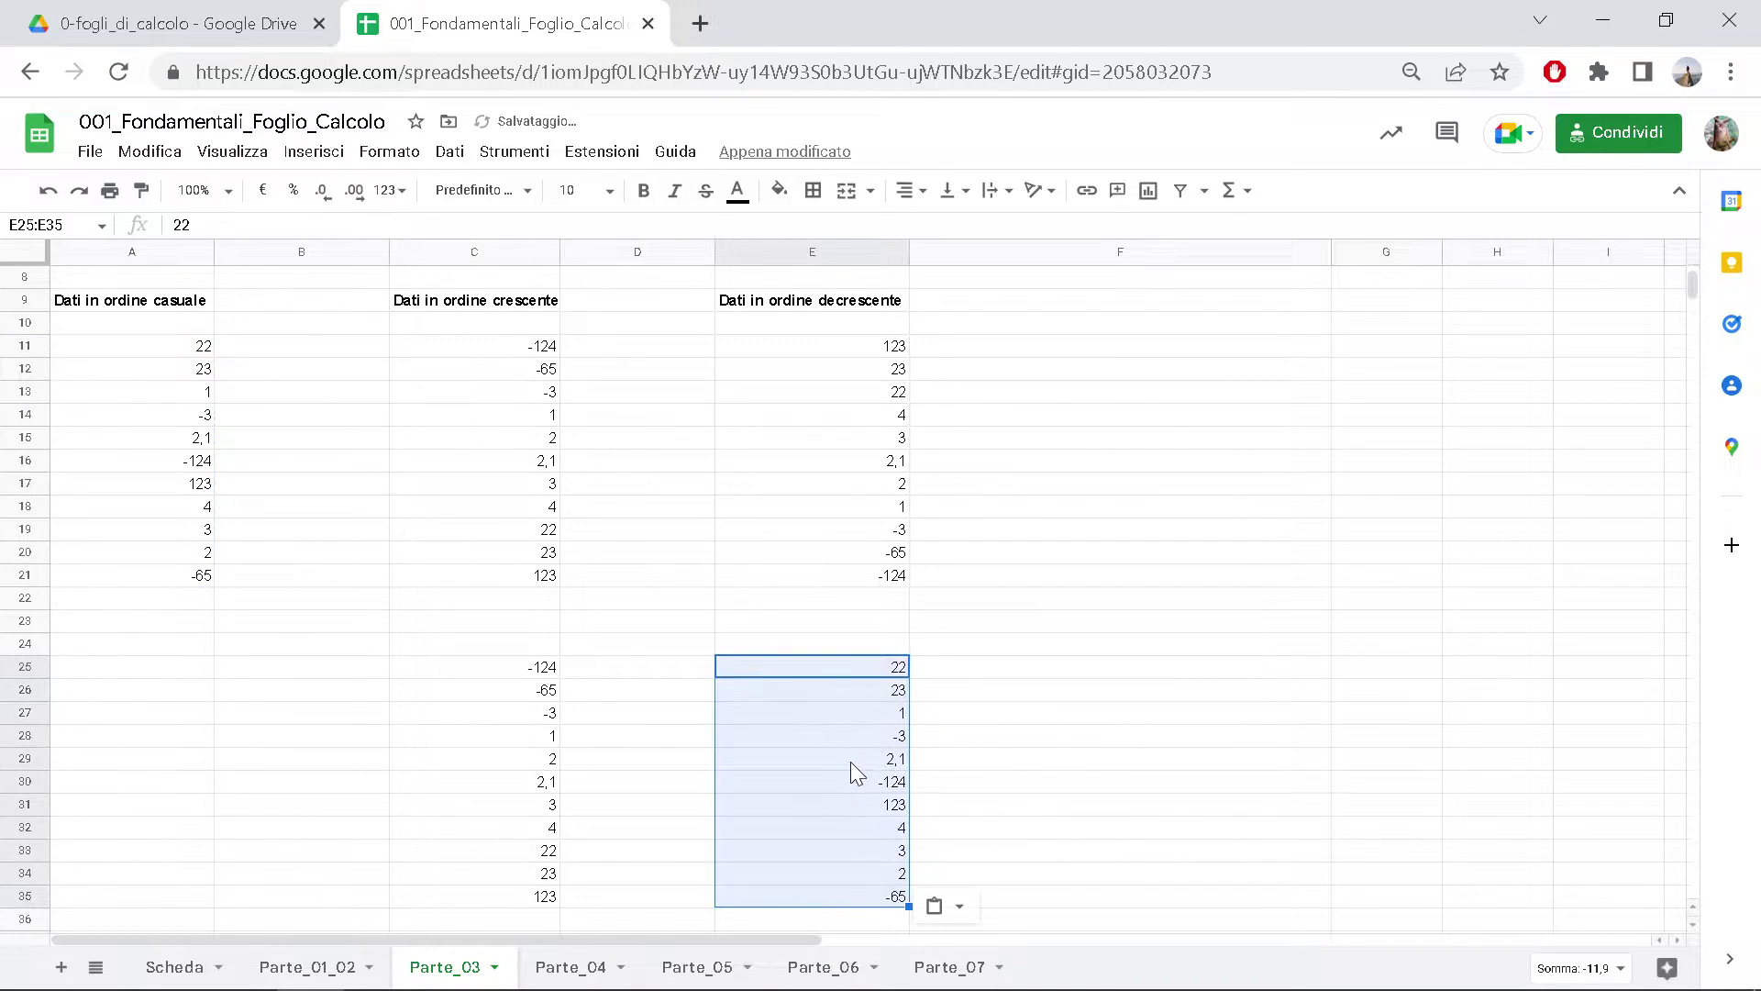
click(448, 153)
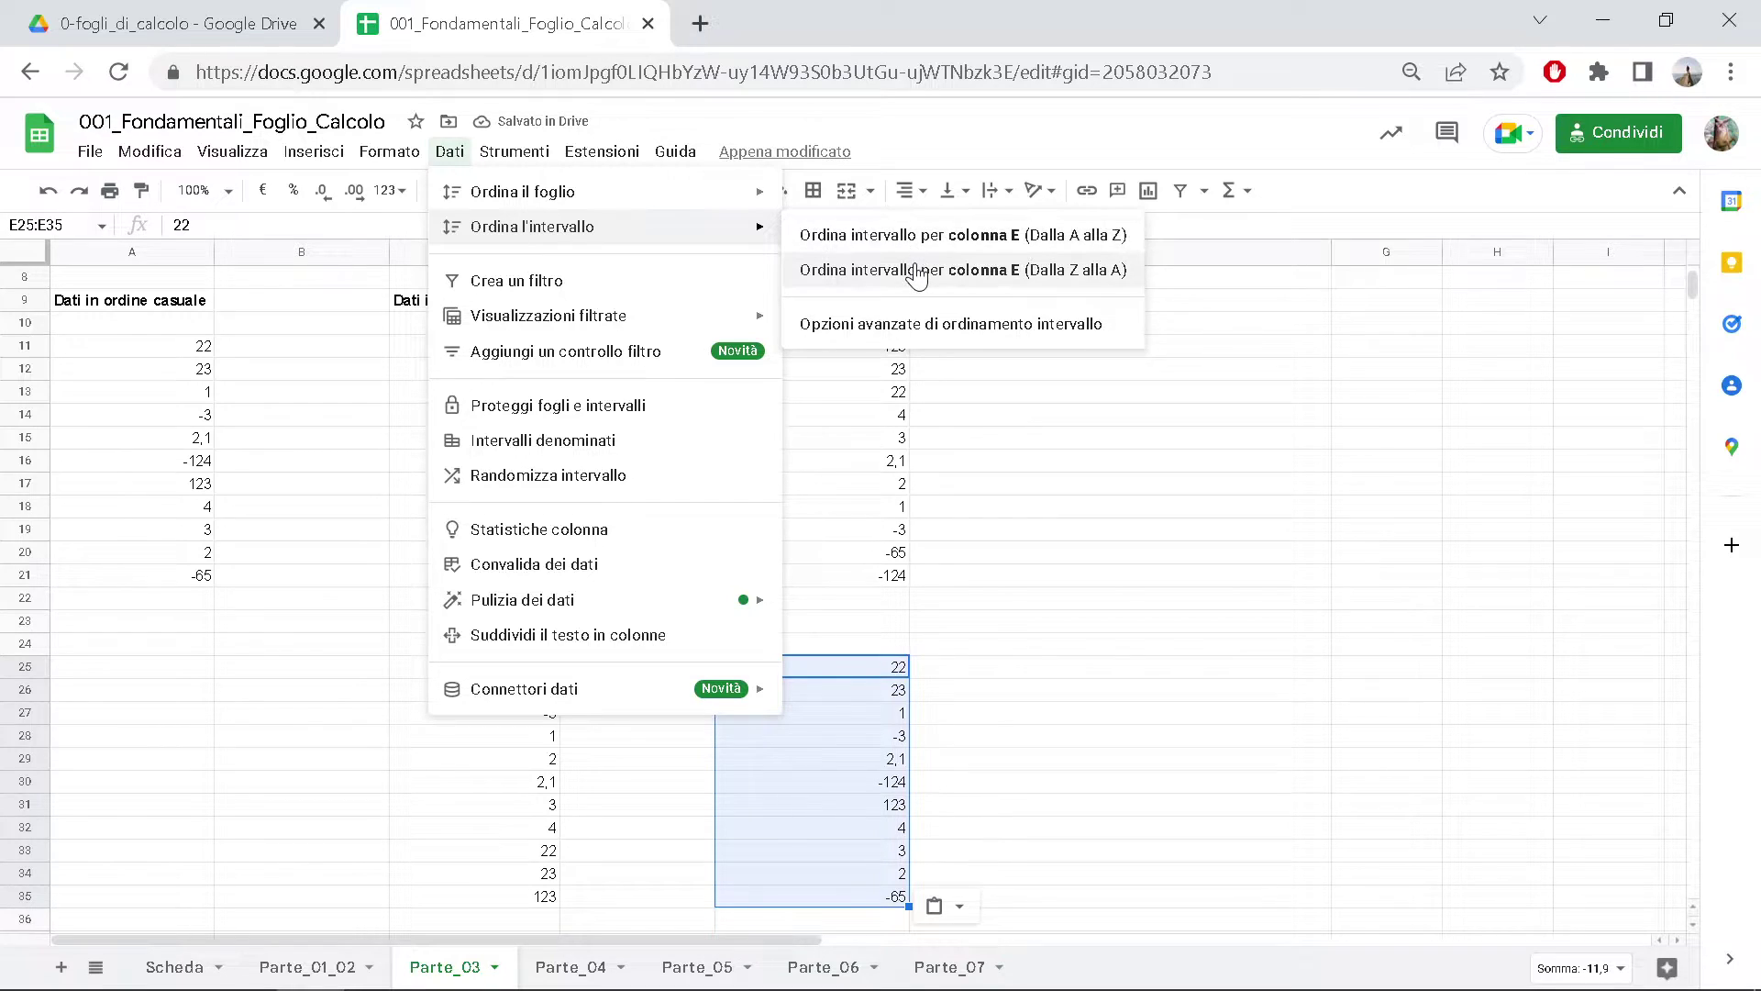
click(917, 272)
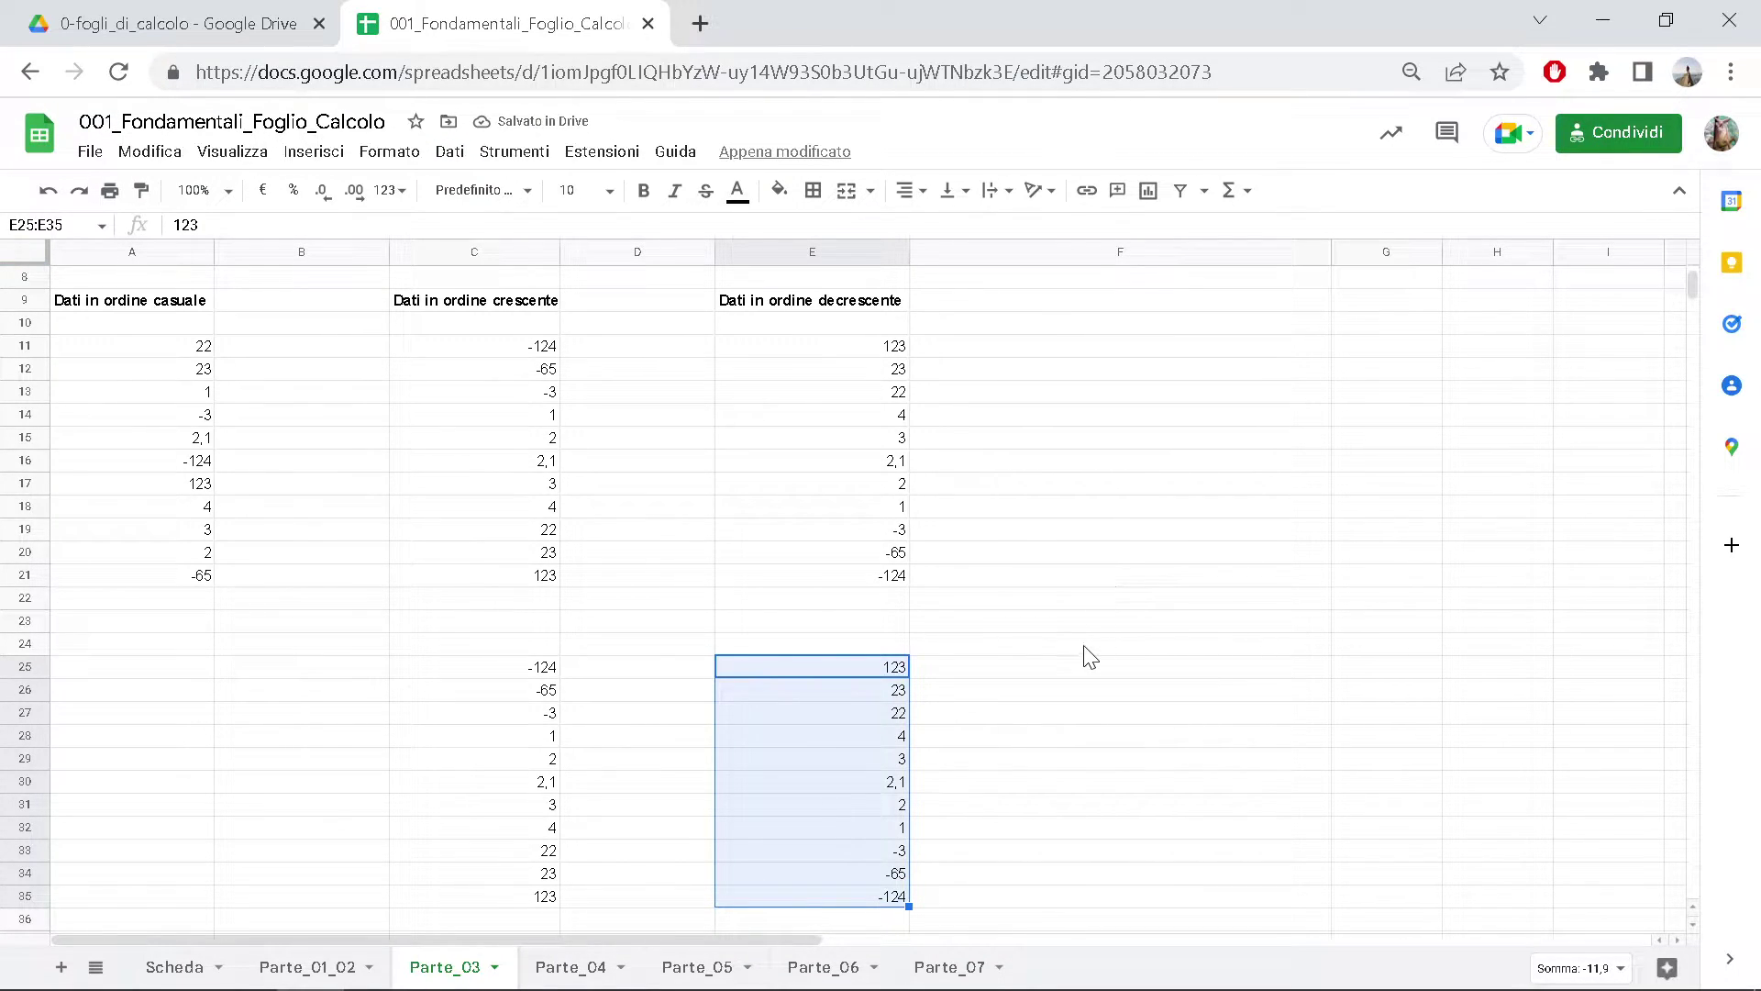
- Clear the practice copies in C24:E35 and move to the Parte_04 sheet
click(518, 647)
drag(514, 644, 876, 897)
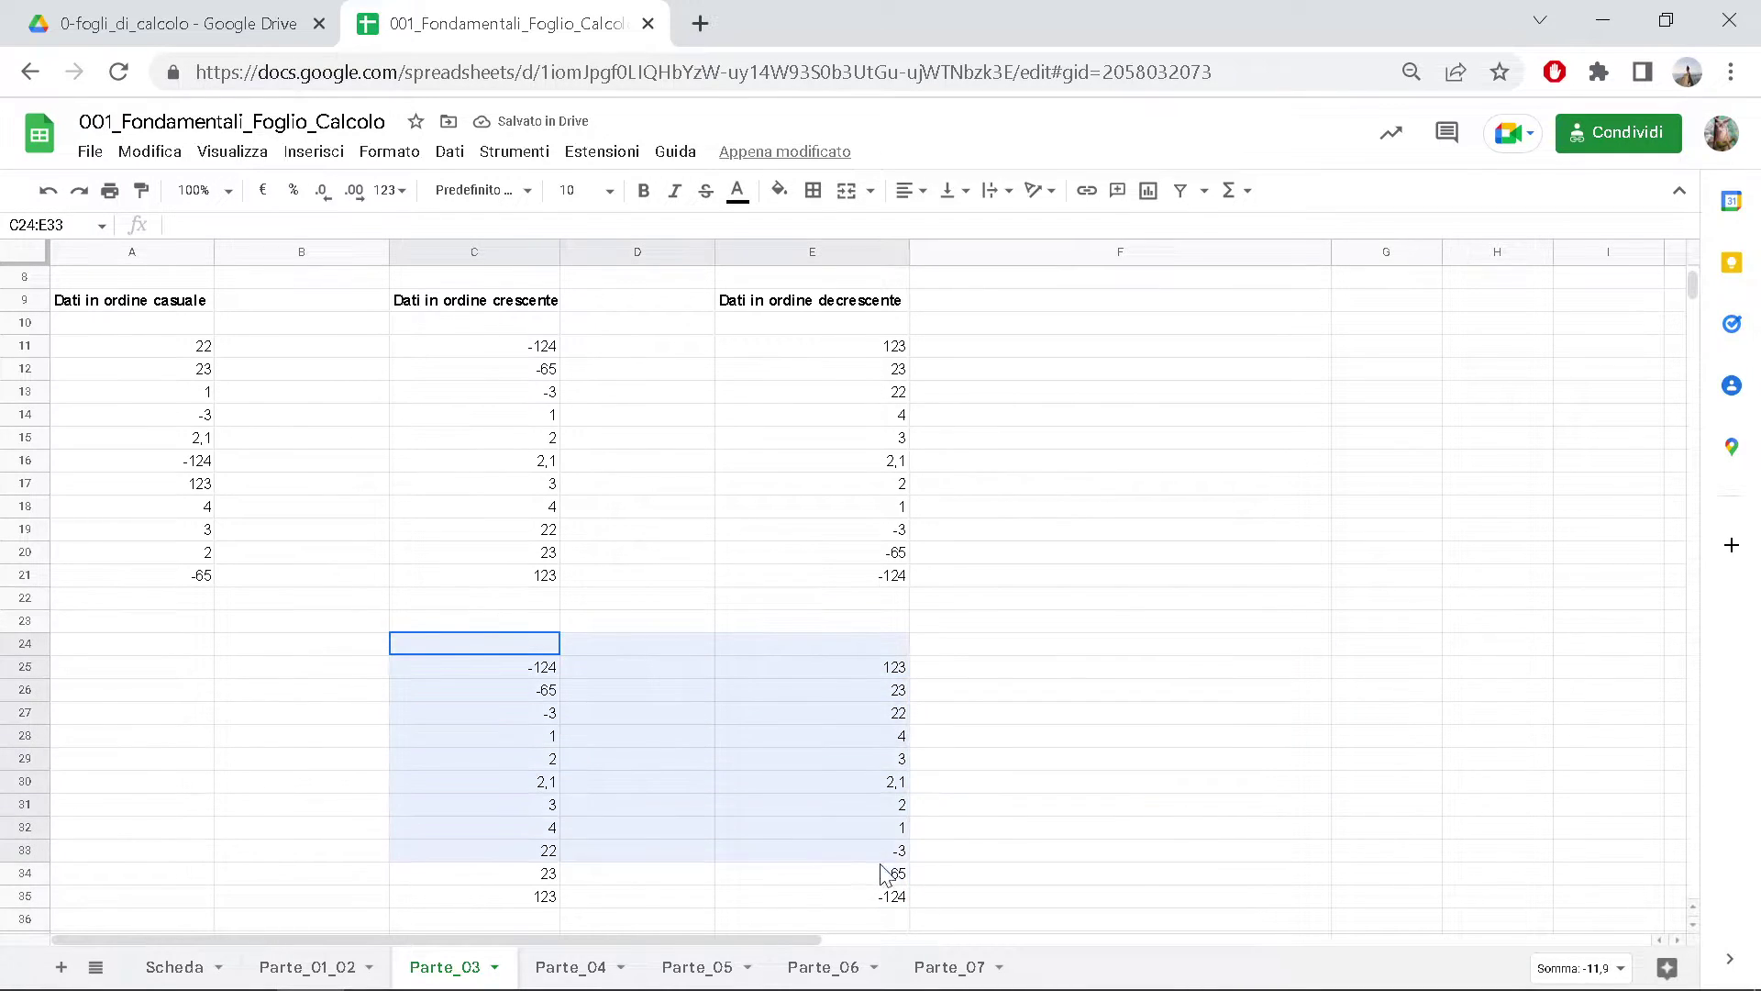
key(Delete)
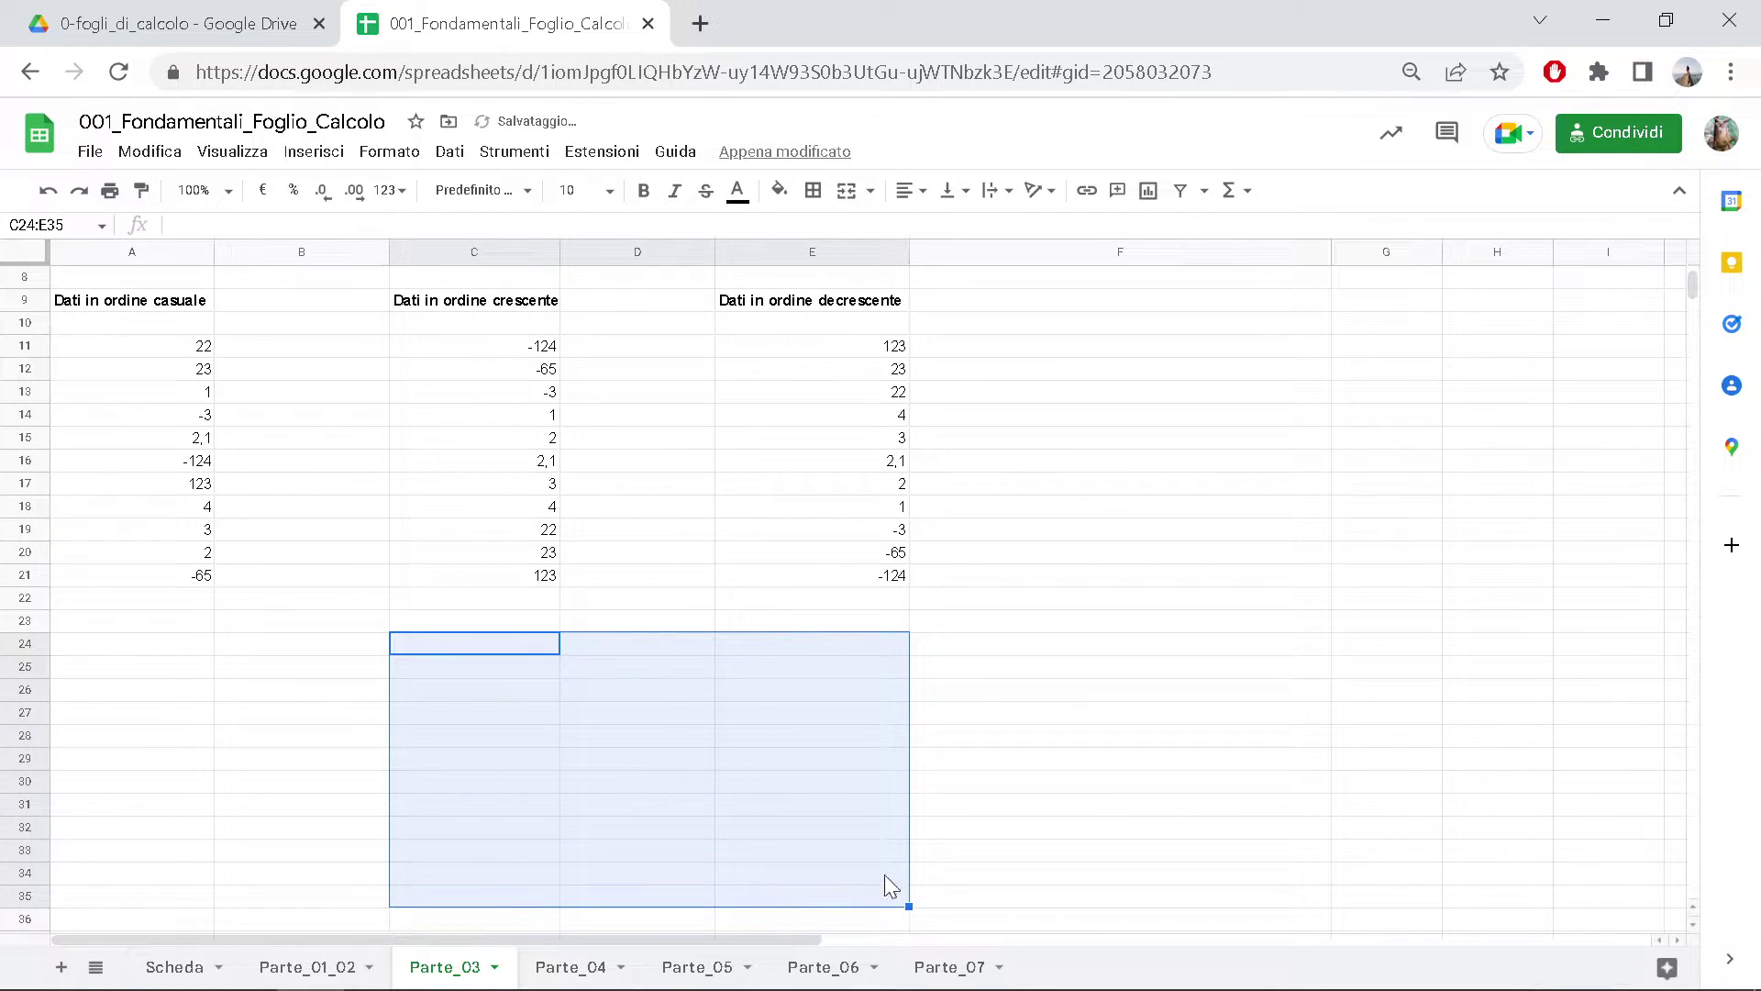
click(570, 967)
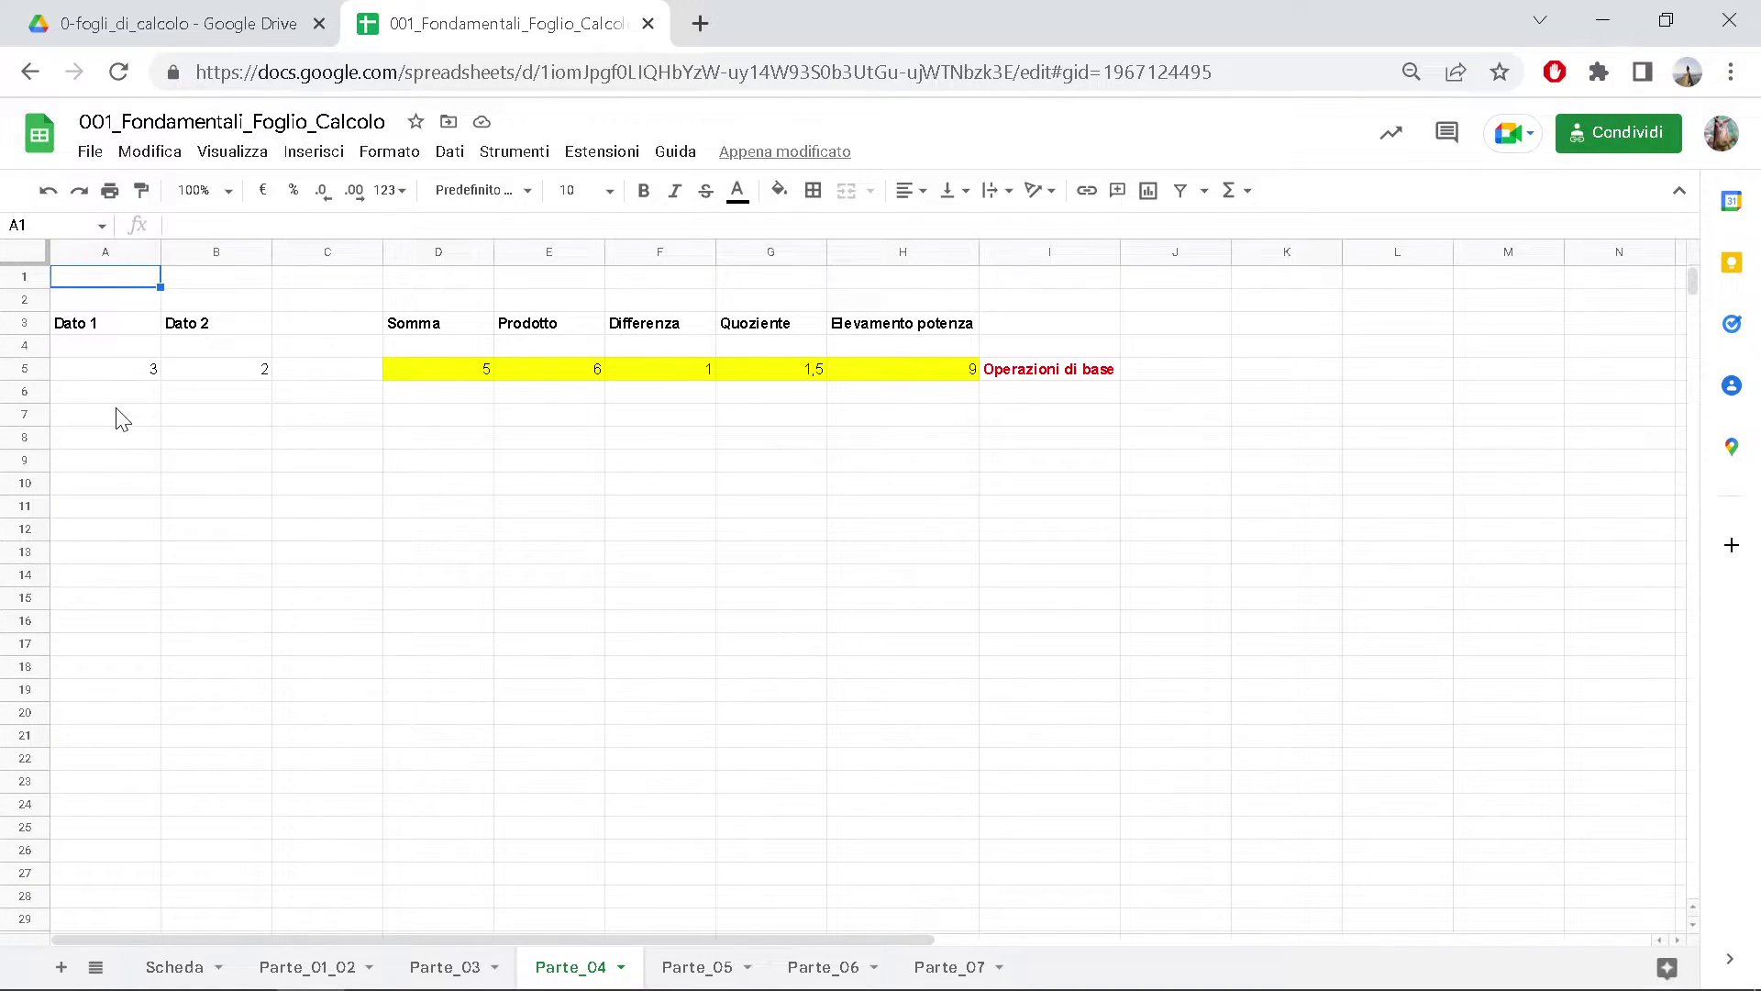
- Check the Dato 1 and Dato 2 values in A5 and B5, then begin a formula with = in D8
click(119, 371)
click(196, 371)
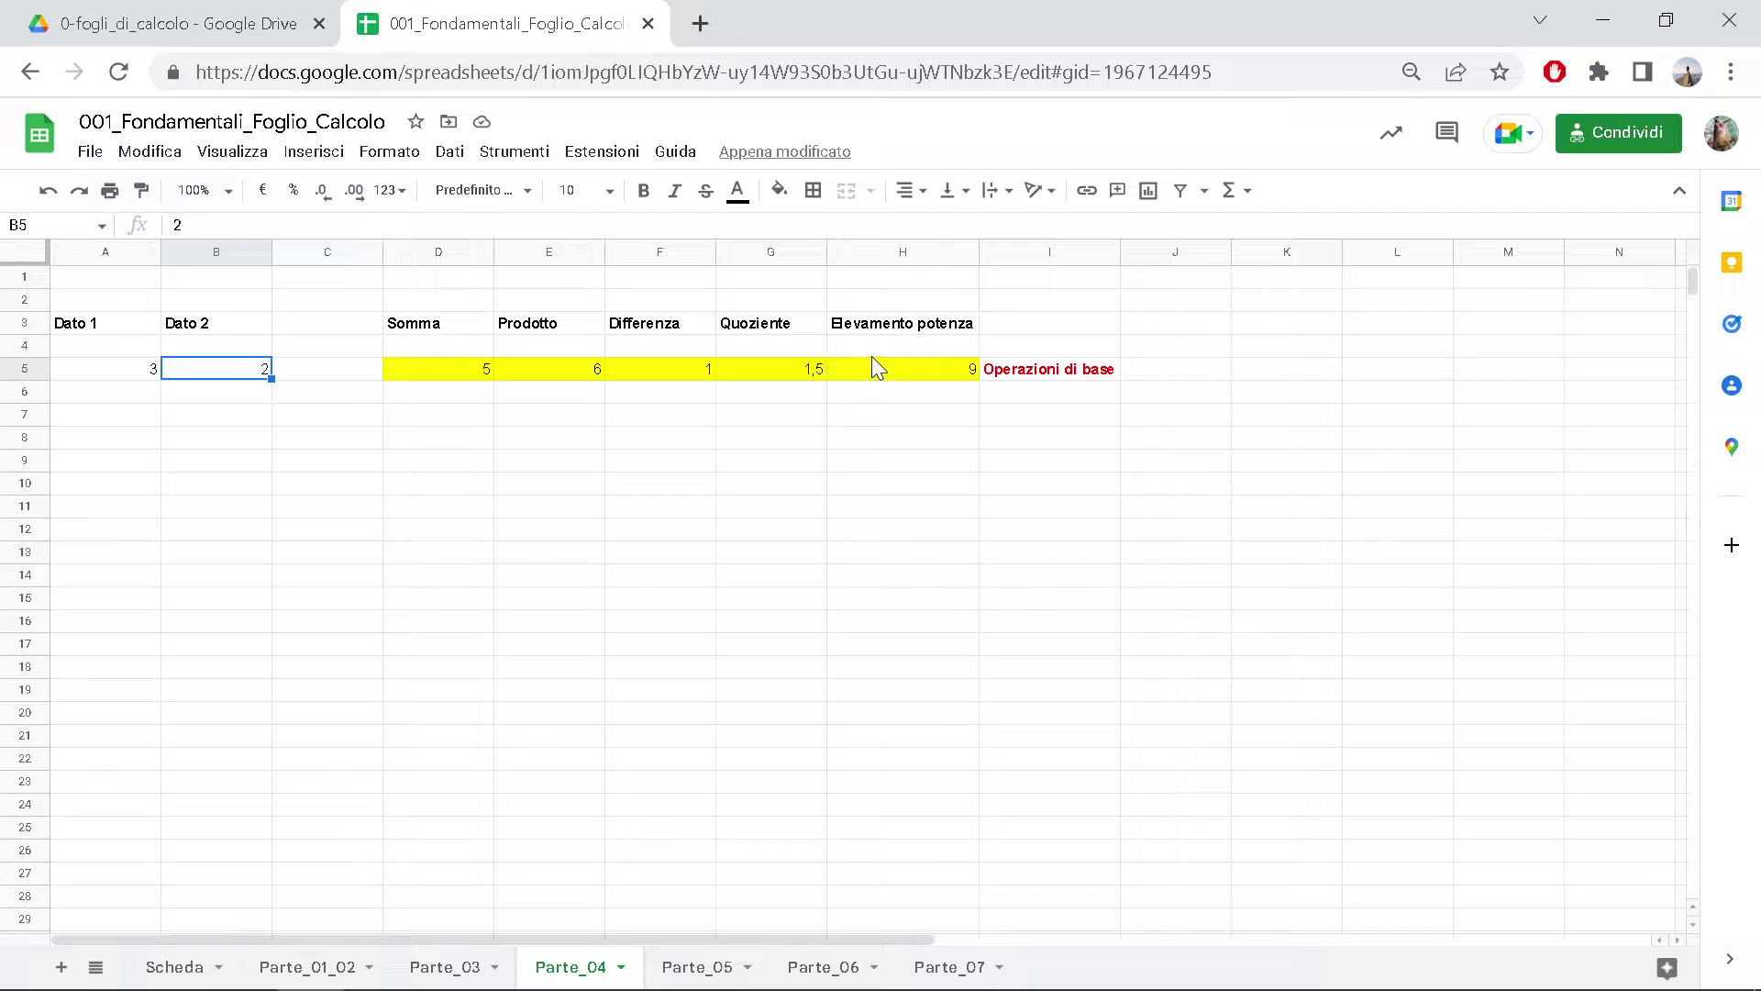
click(424, 441)
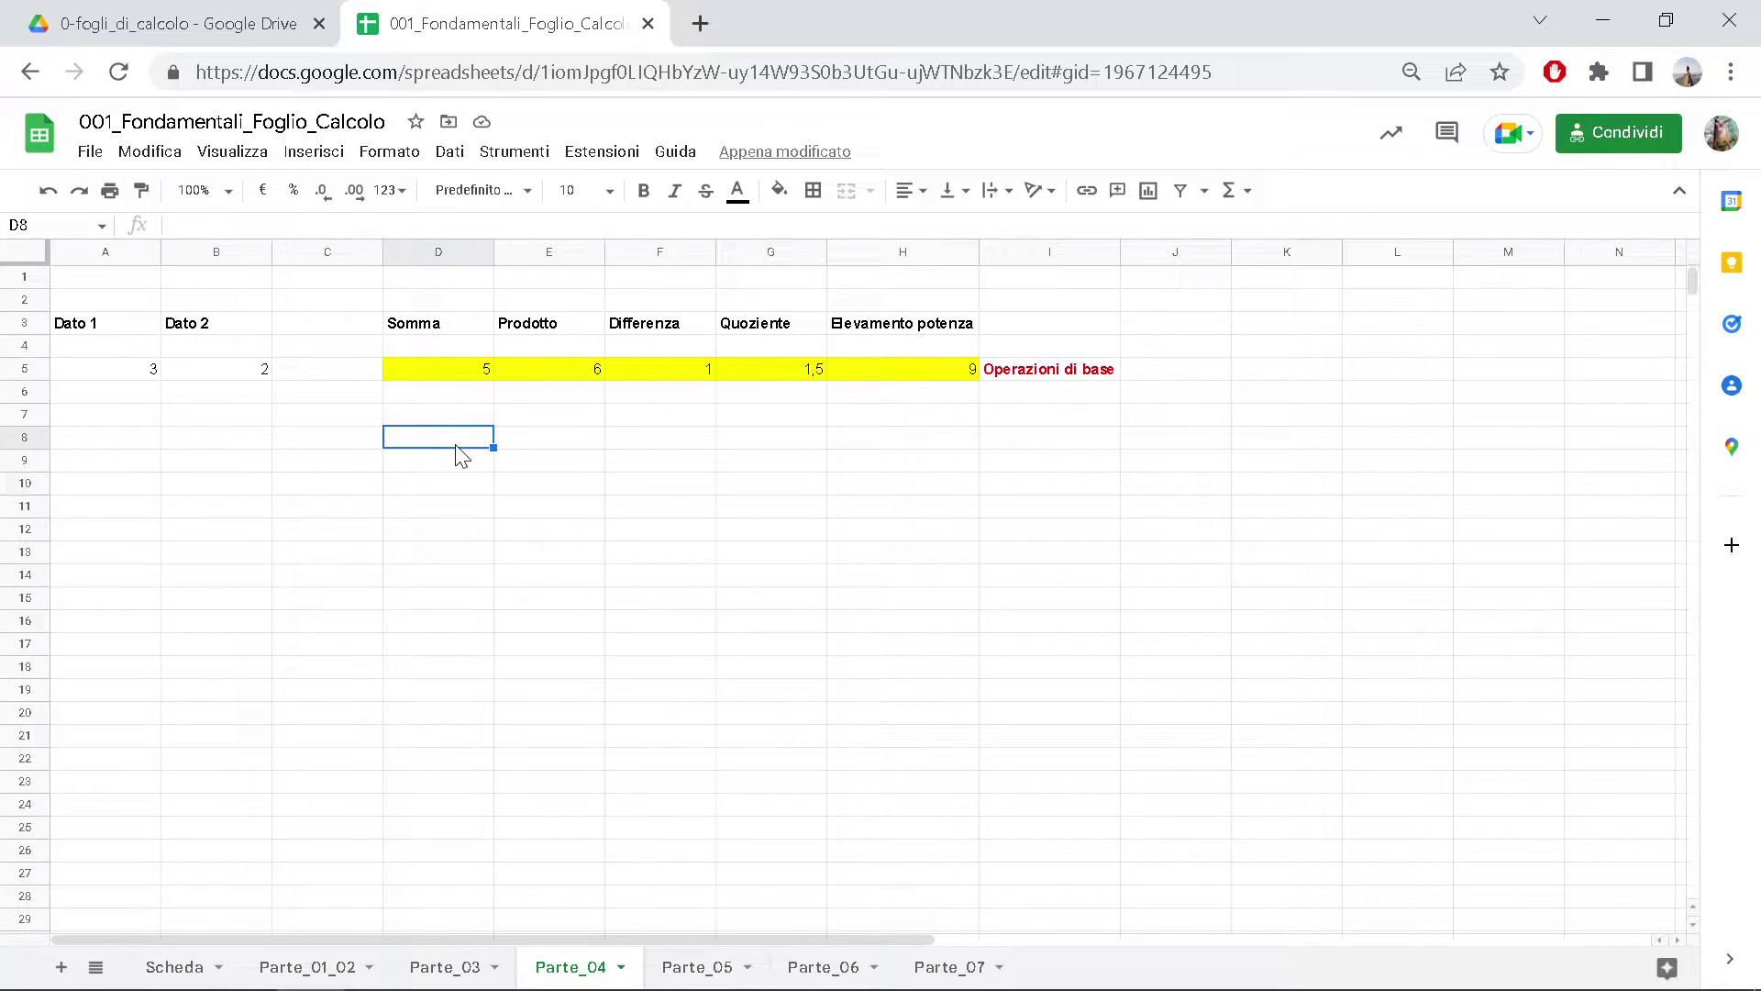
text(=)
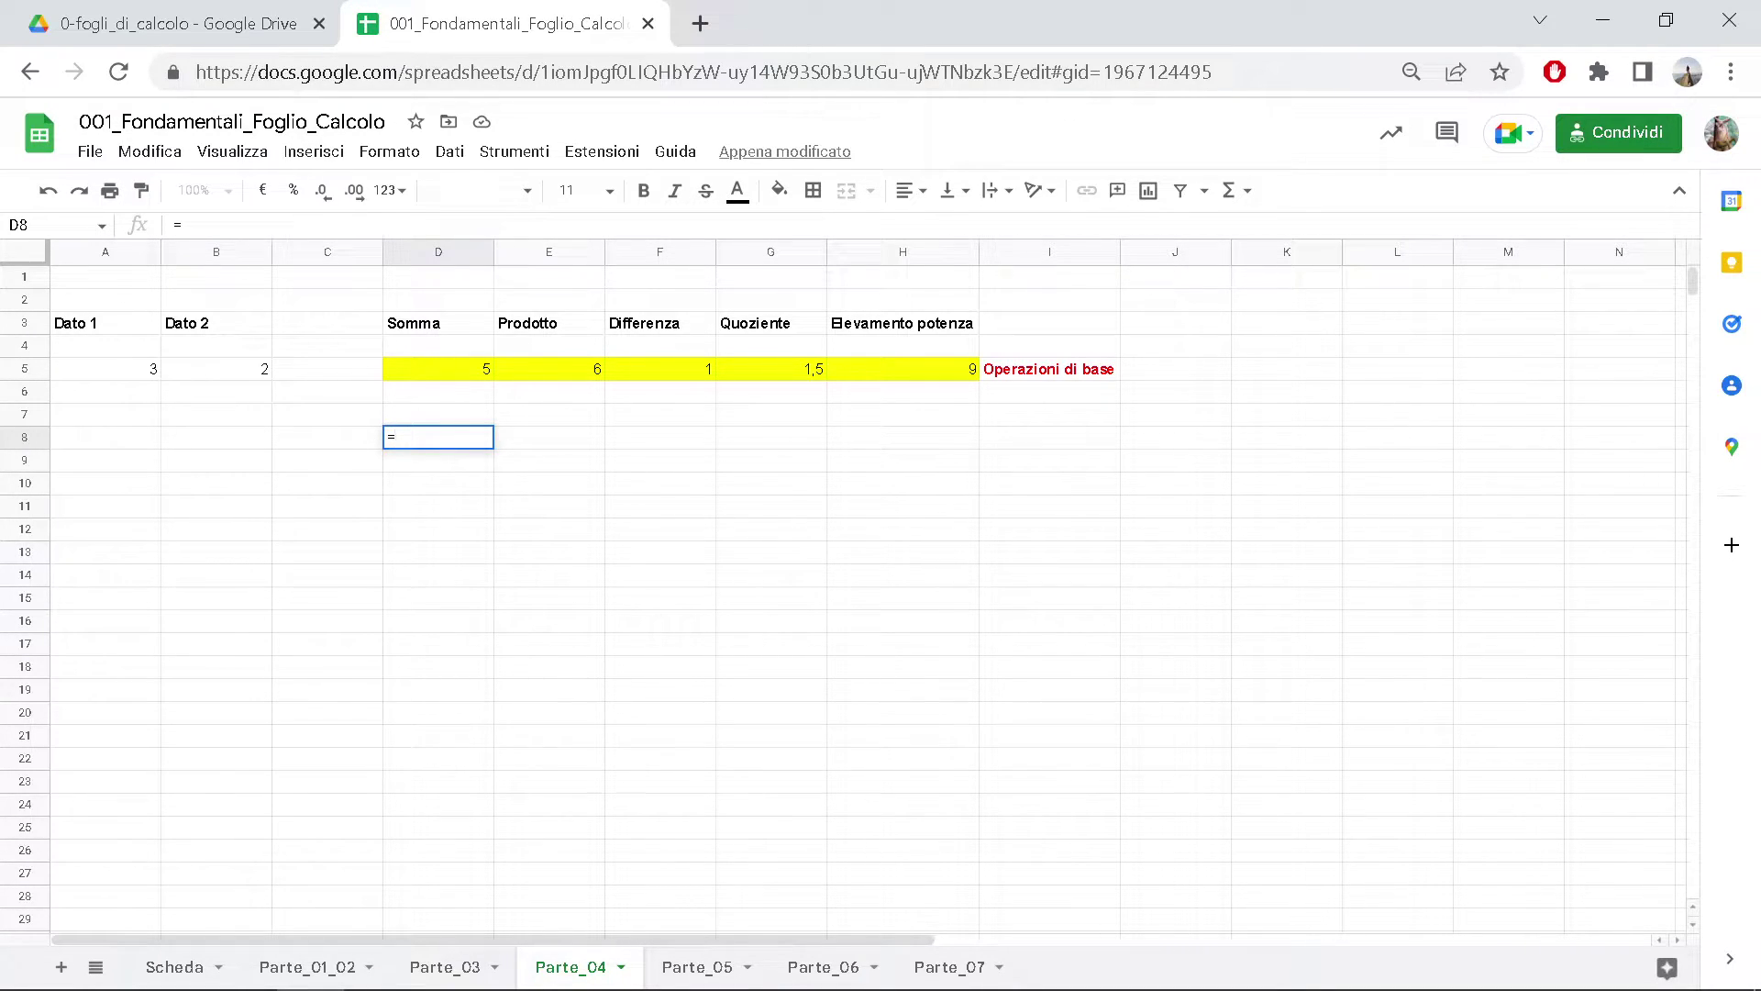
- Enter the sum formula =A5+B5 in D8 and compare it with D5
click(145, 372)
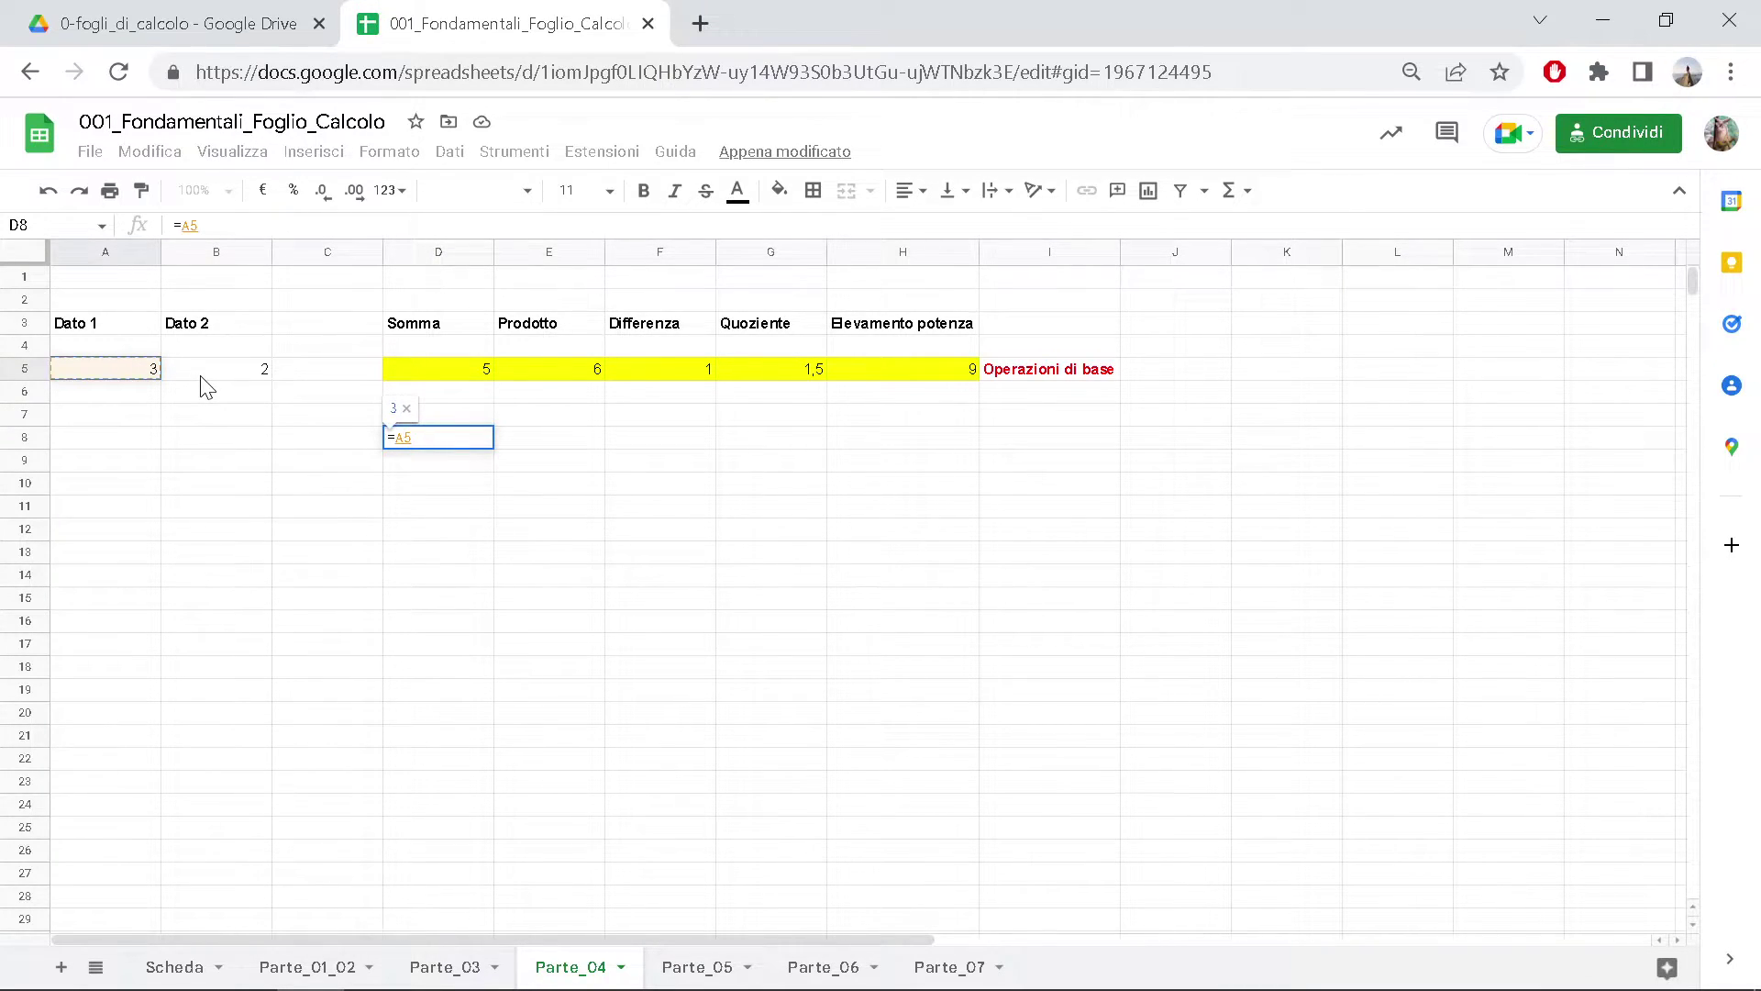
text(+)
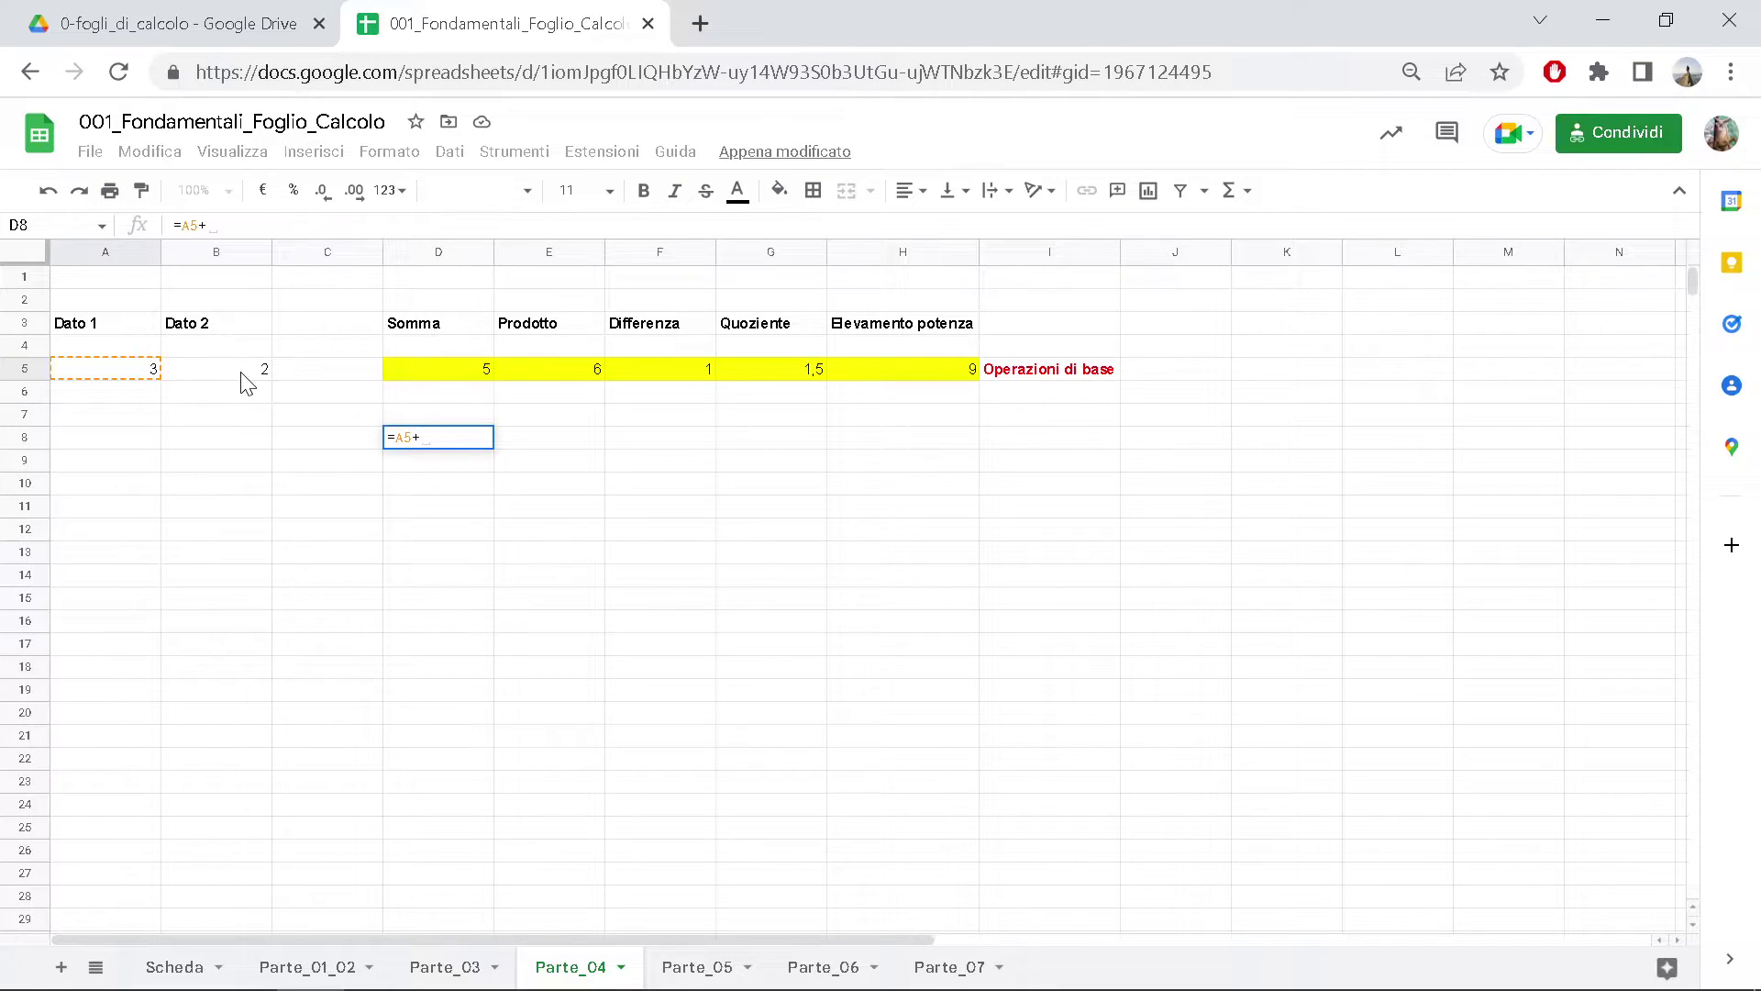
click(243, 374)
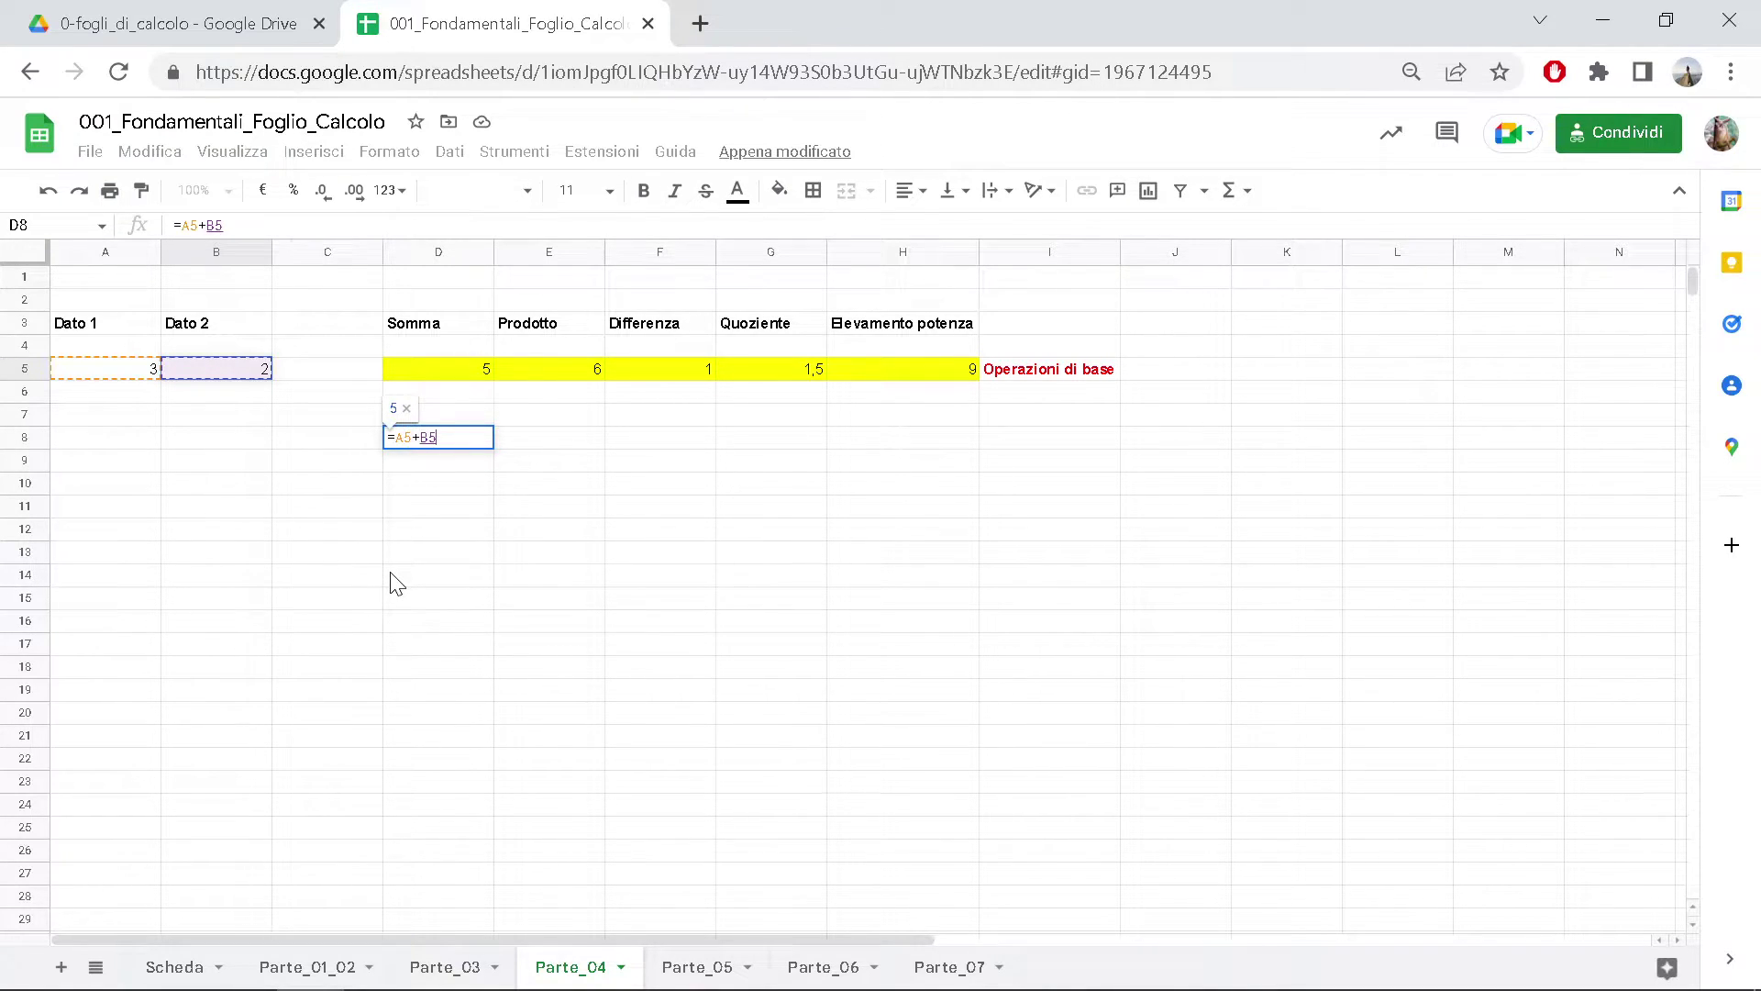
key(BackSpace)
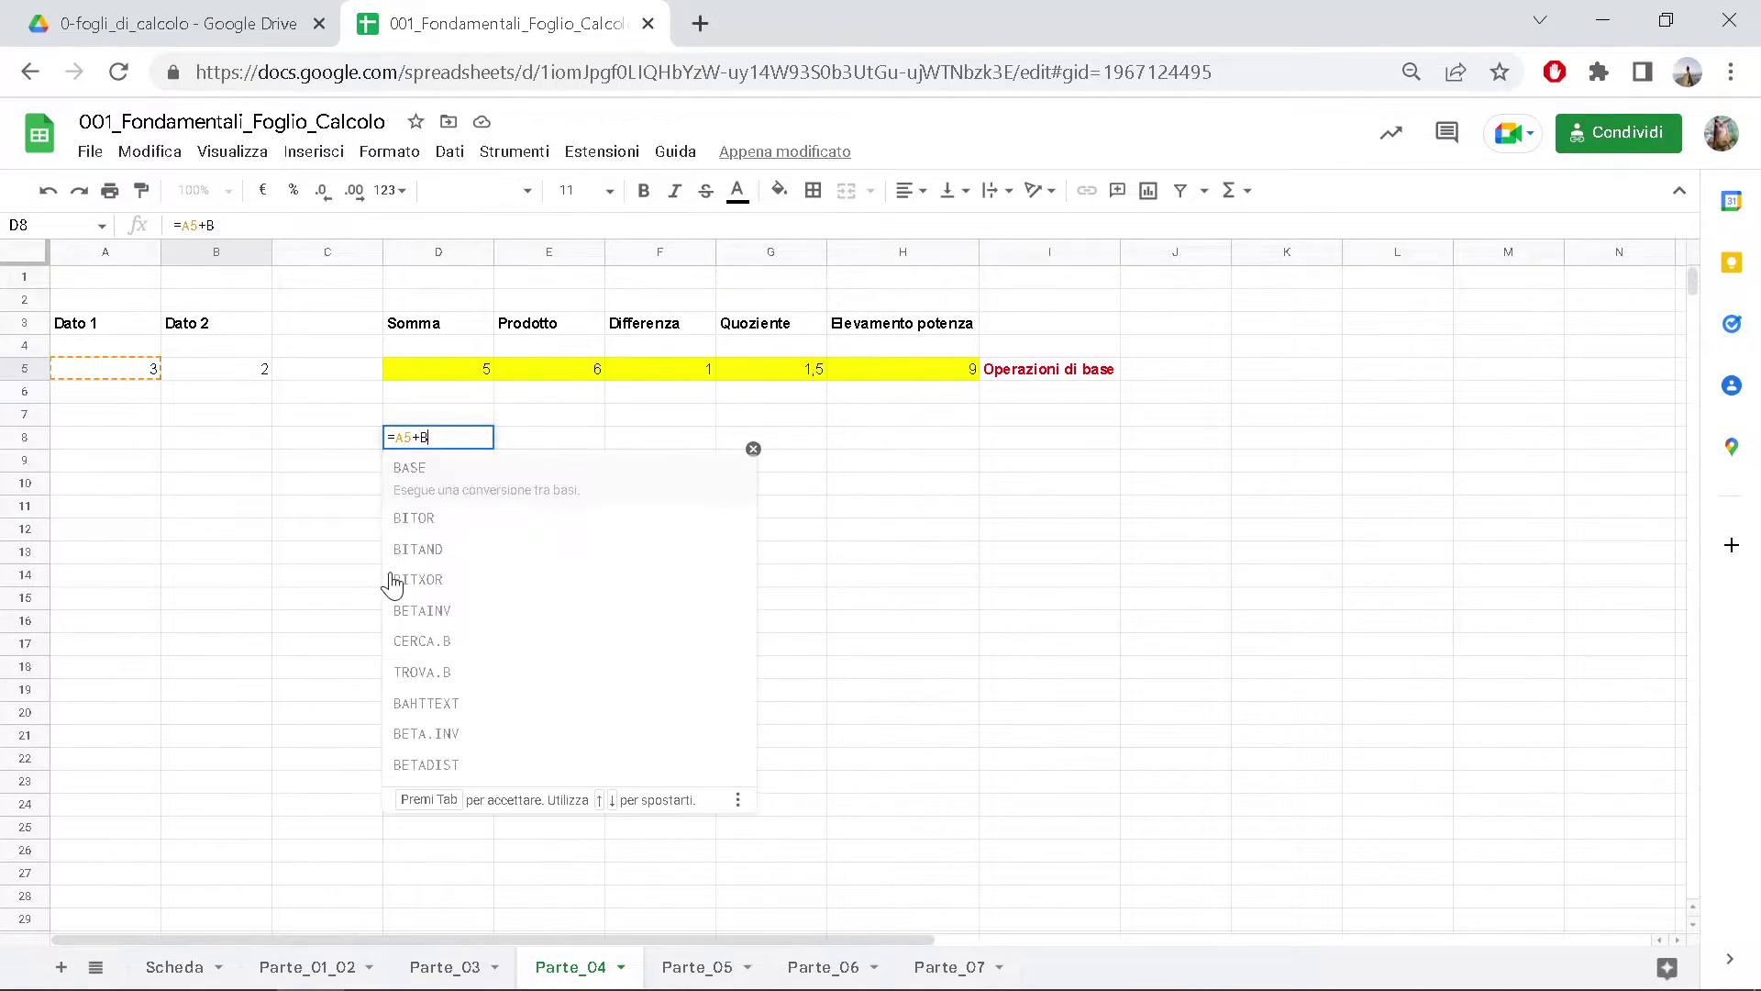
key(BackSpace)
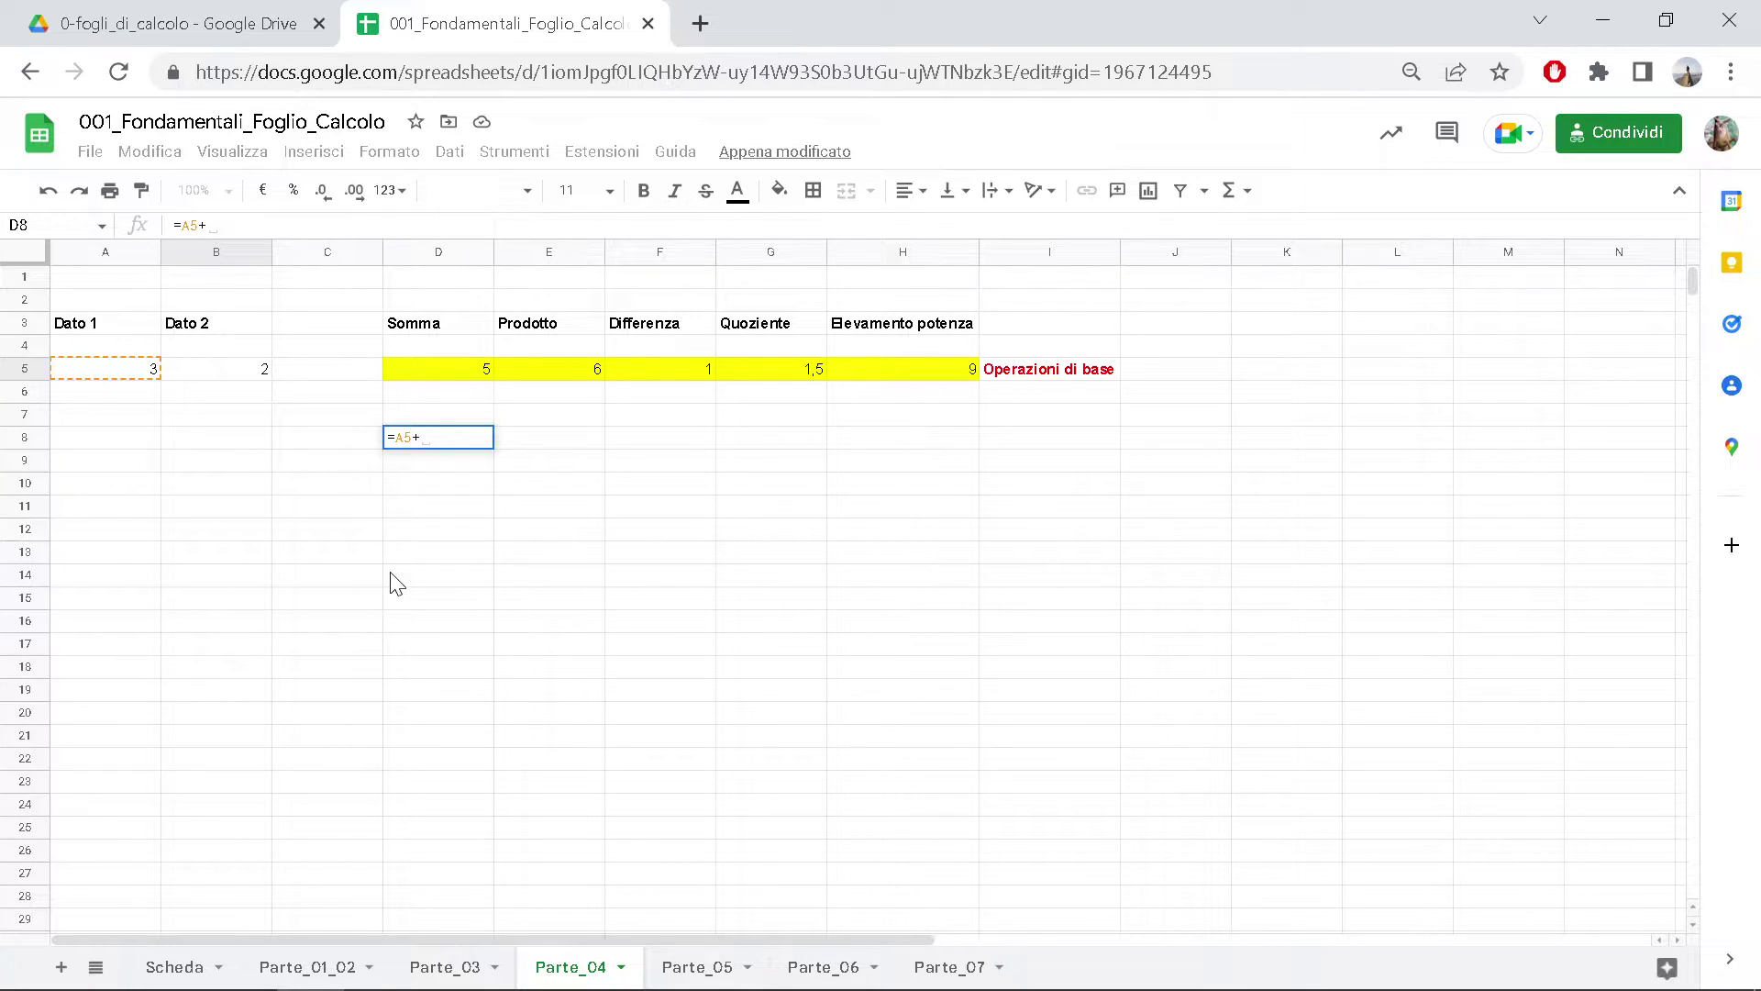
text(B5)
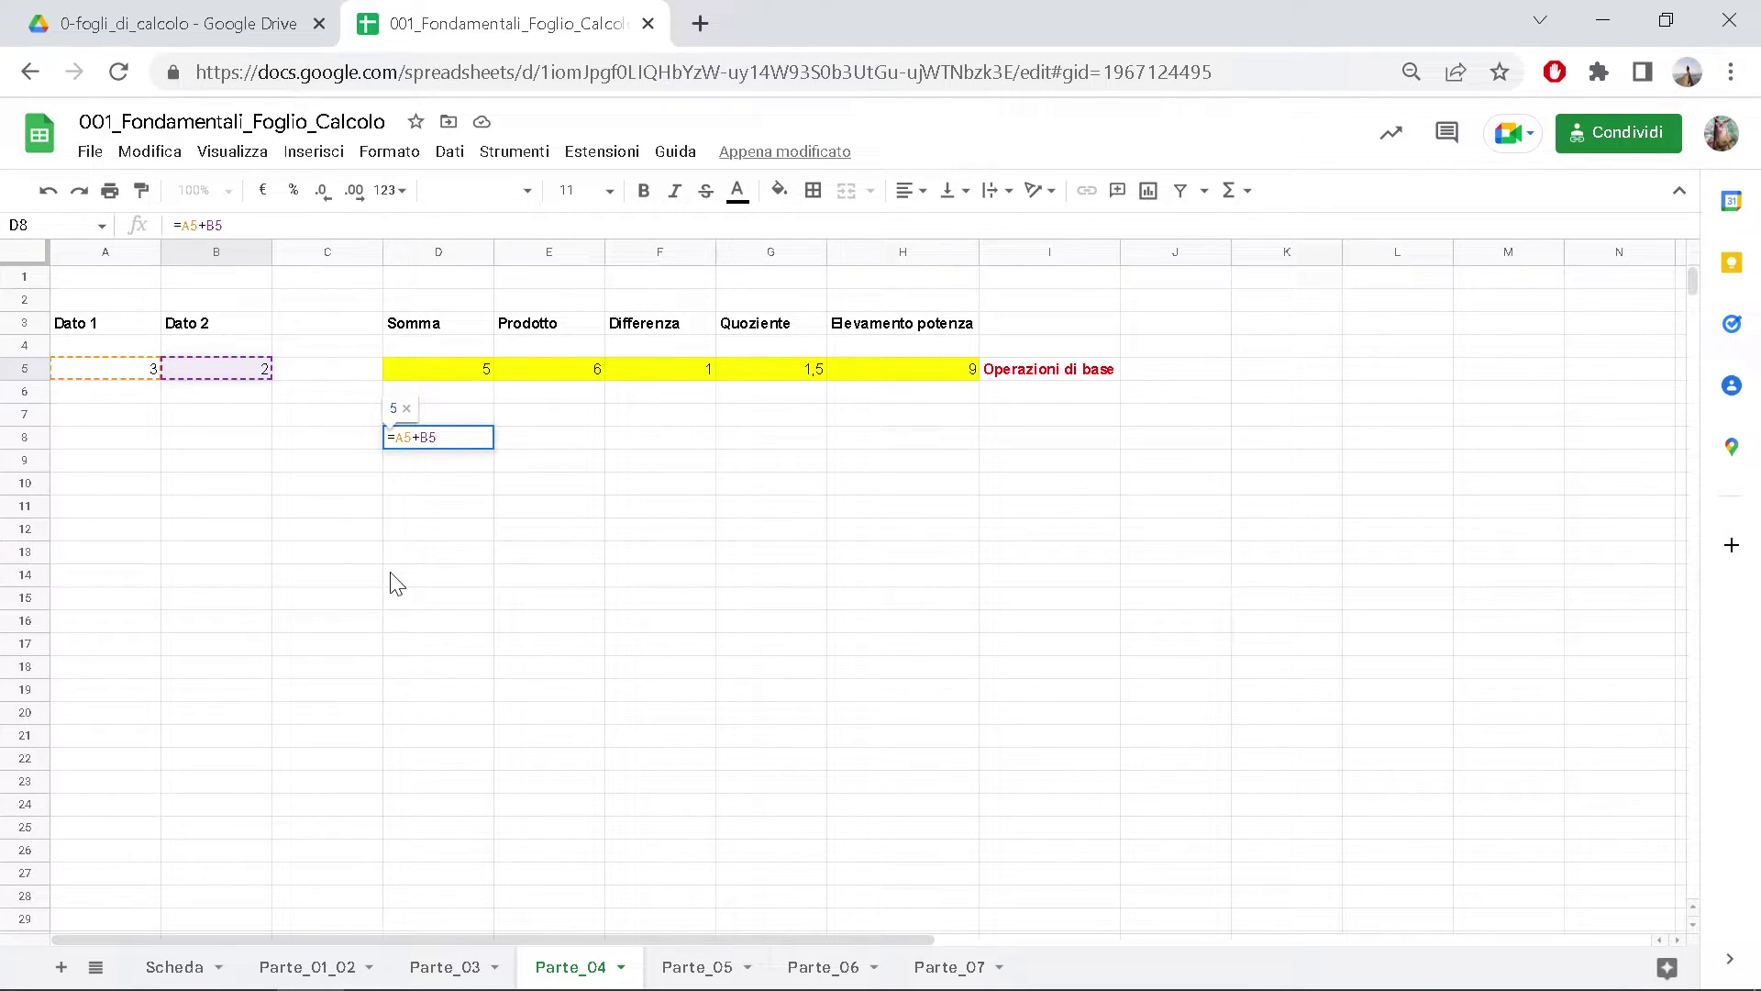
key(Return)
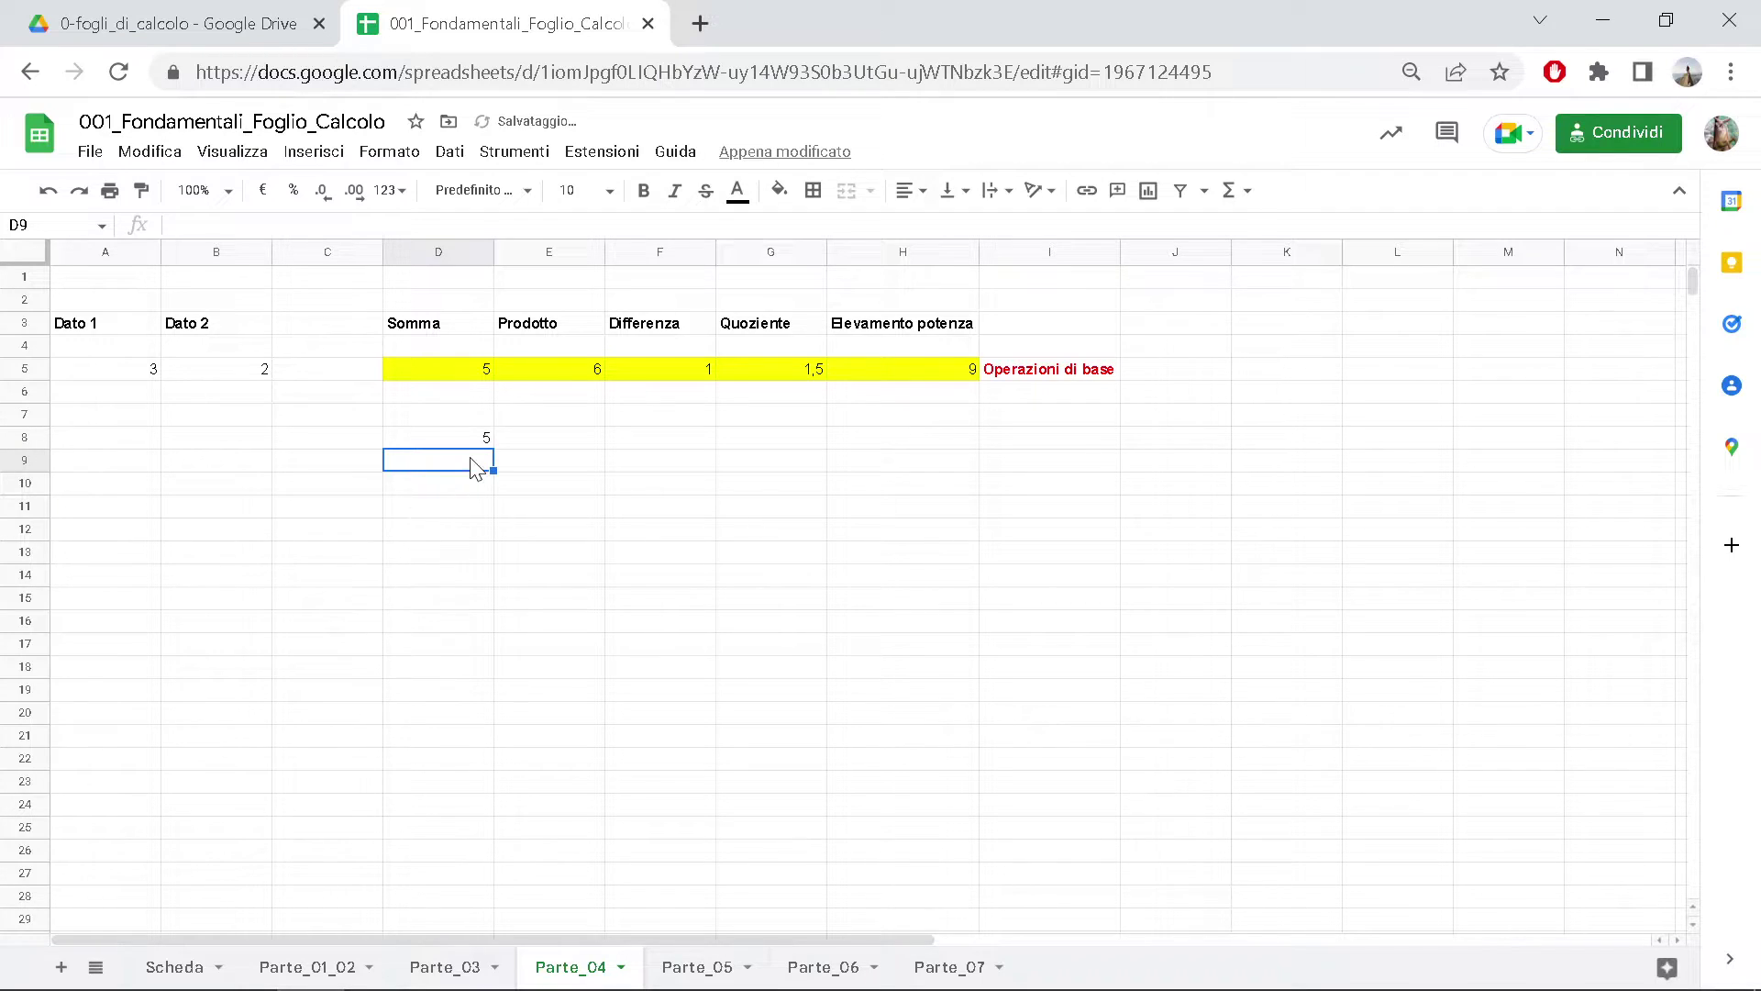
click(483, 438)
click(482, 376)
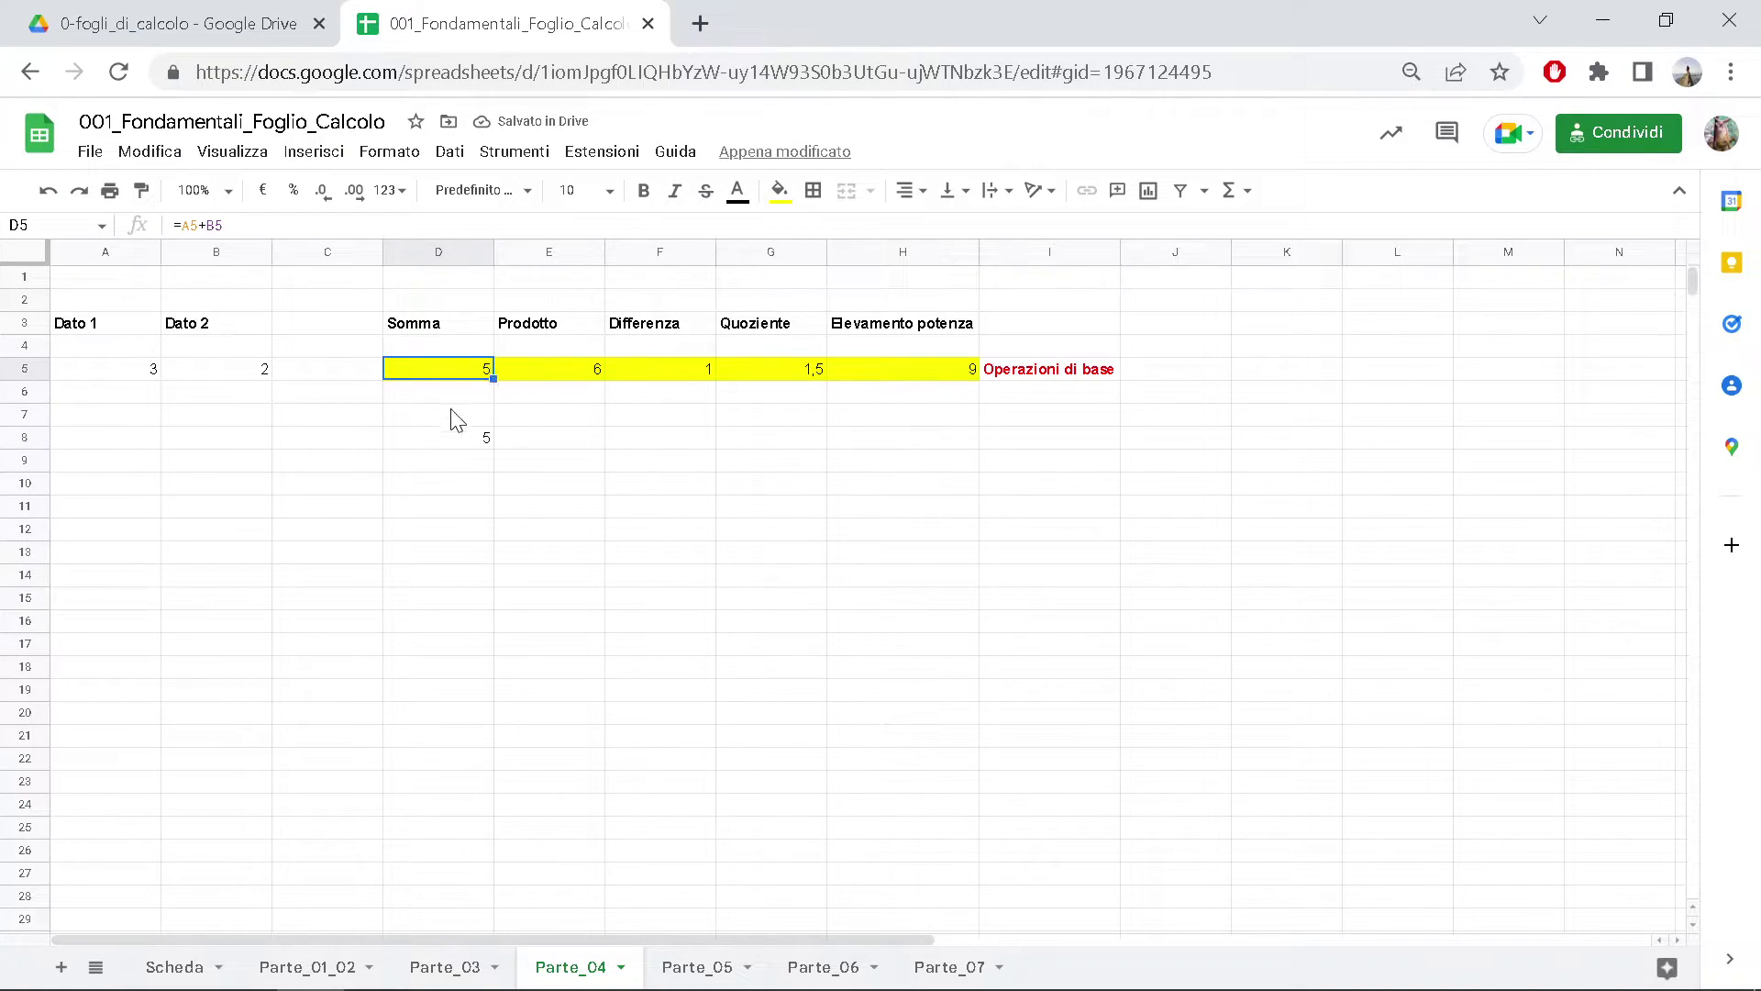
click(466, 438)
- Add the product =A5*B5 in E8 and the difference =A5-B5 in F8
click(555, 441)
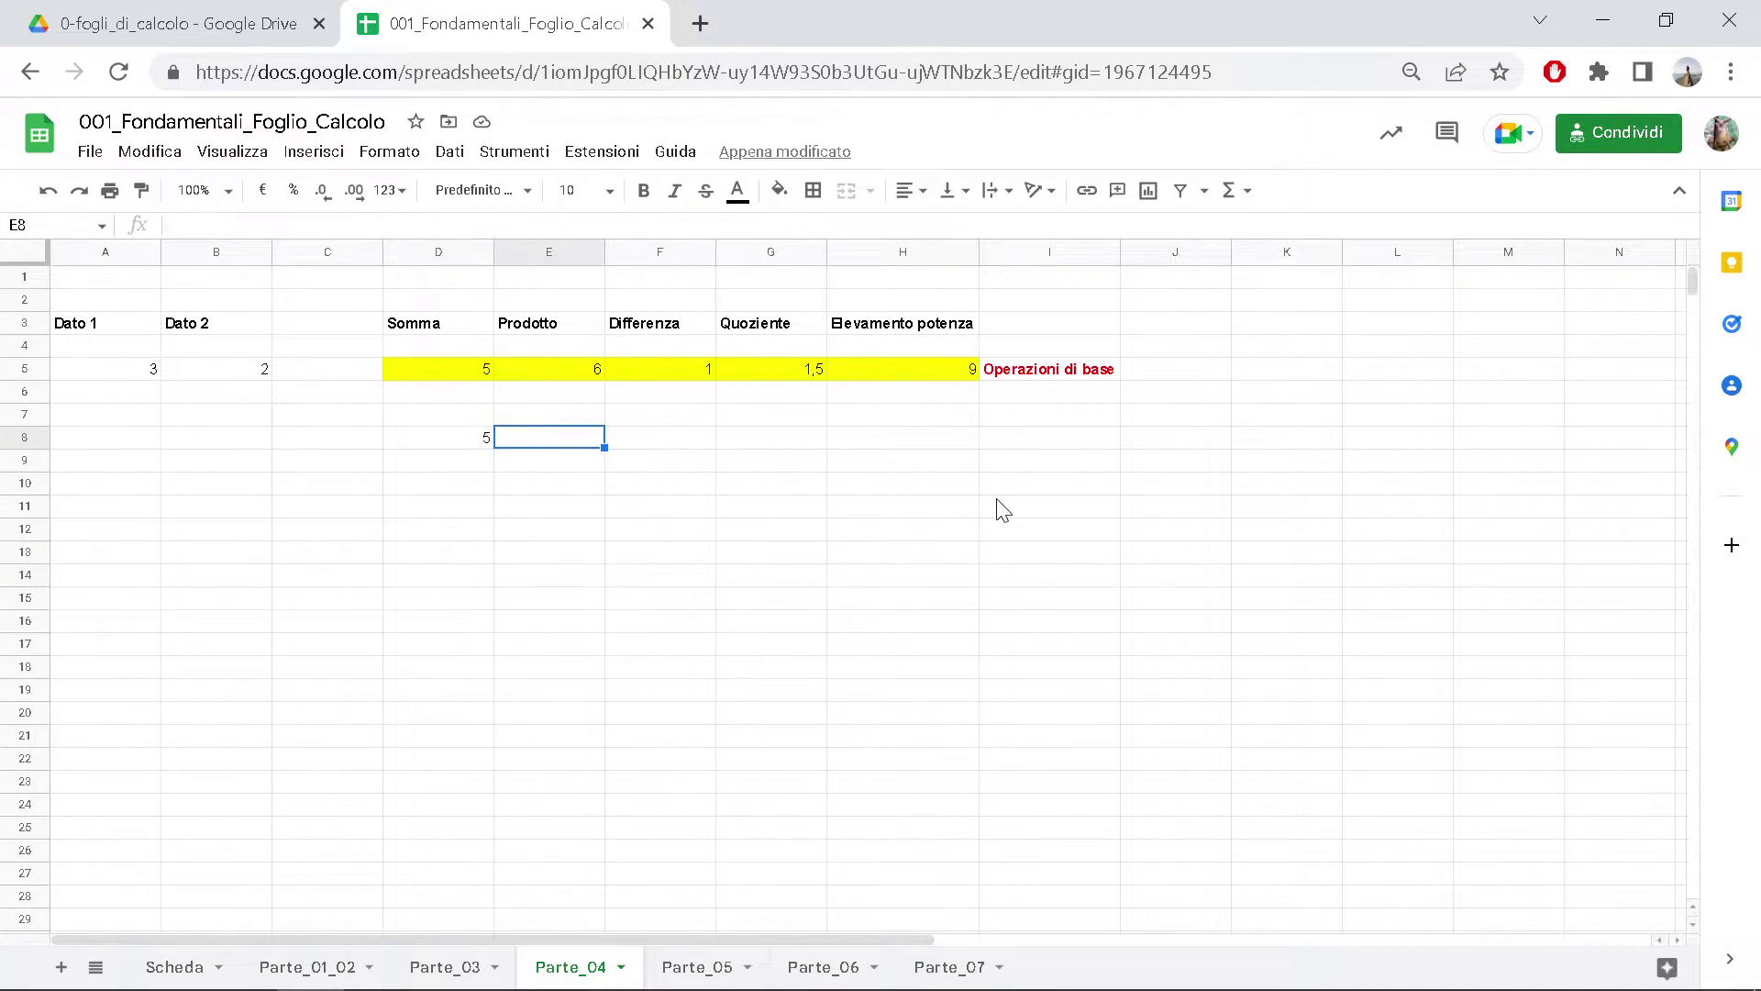
text(=)
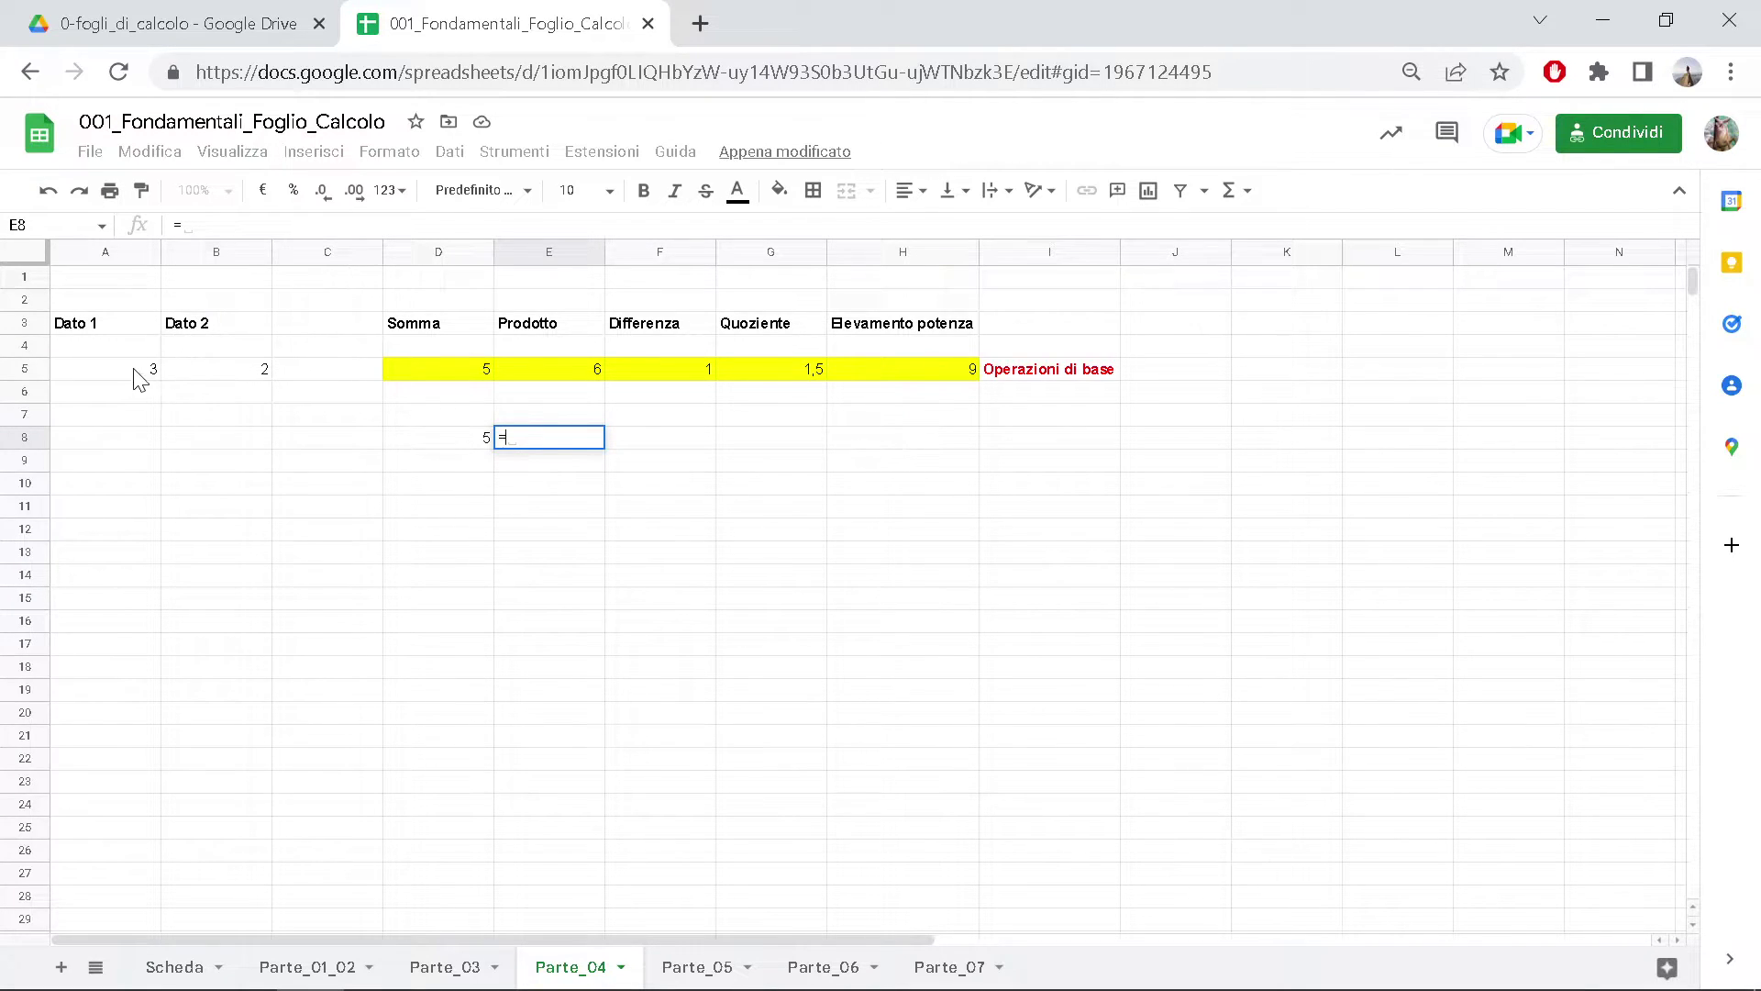
click(138, 372)
text(*)
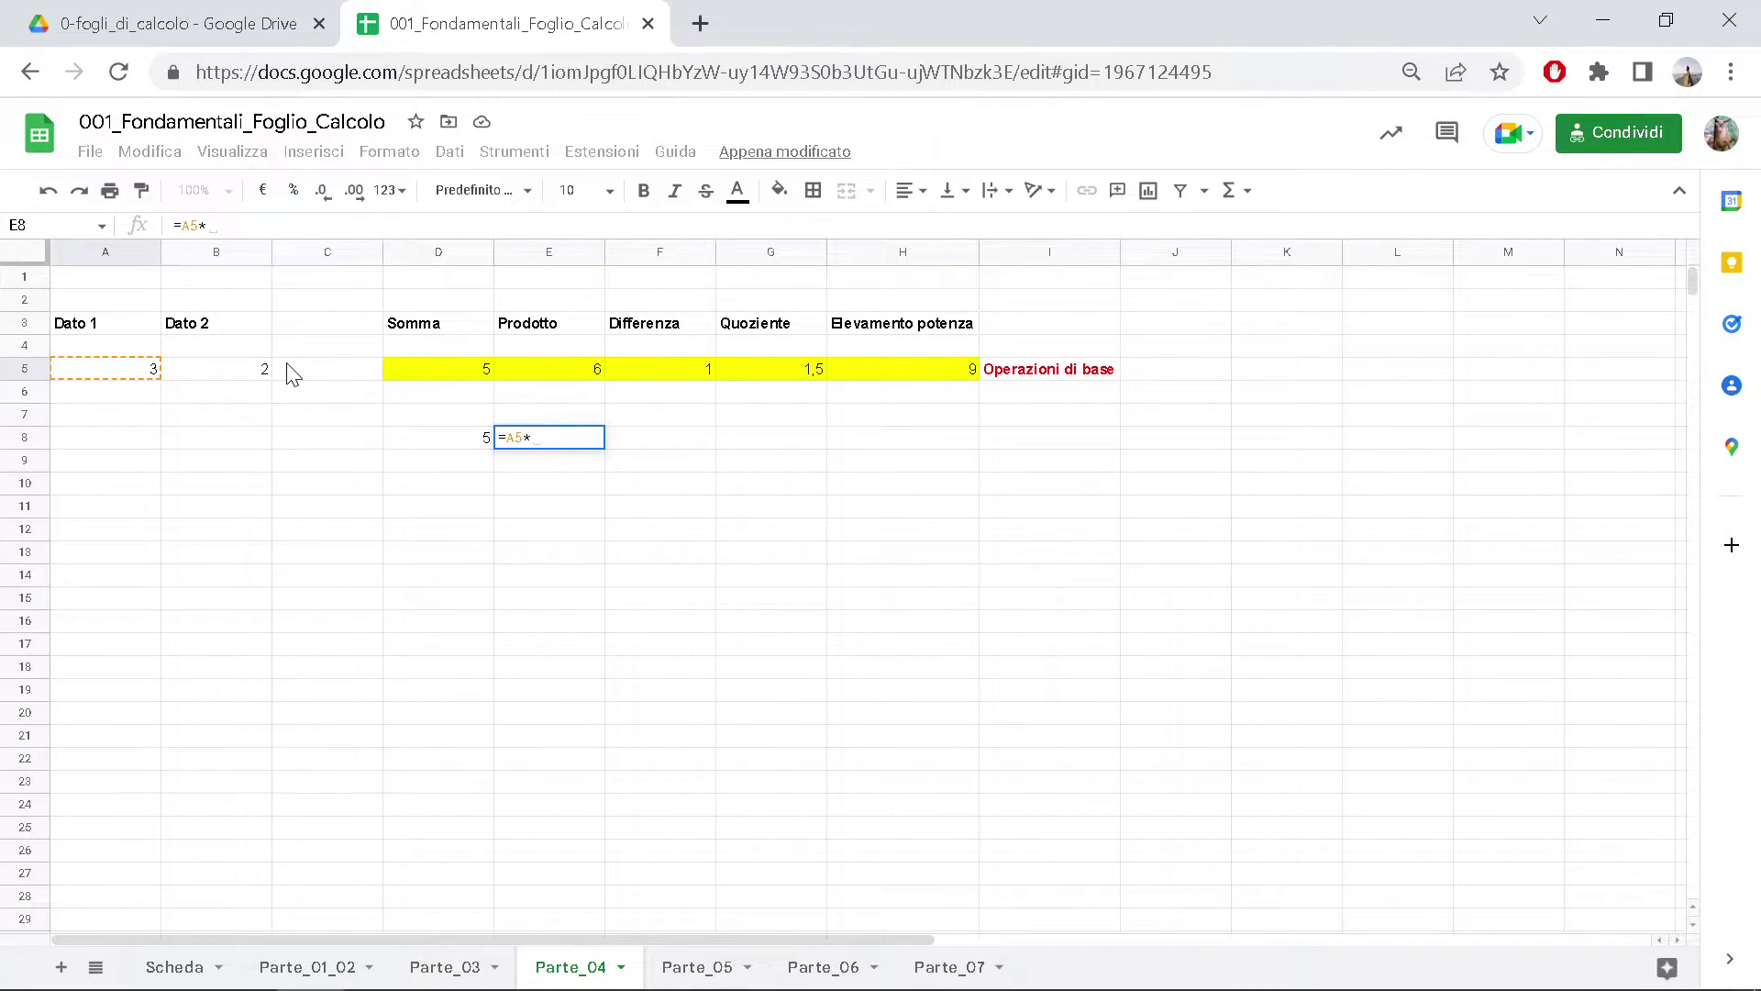
click(256, 372)
key(Return)
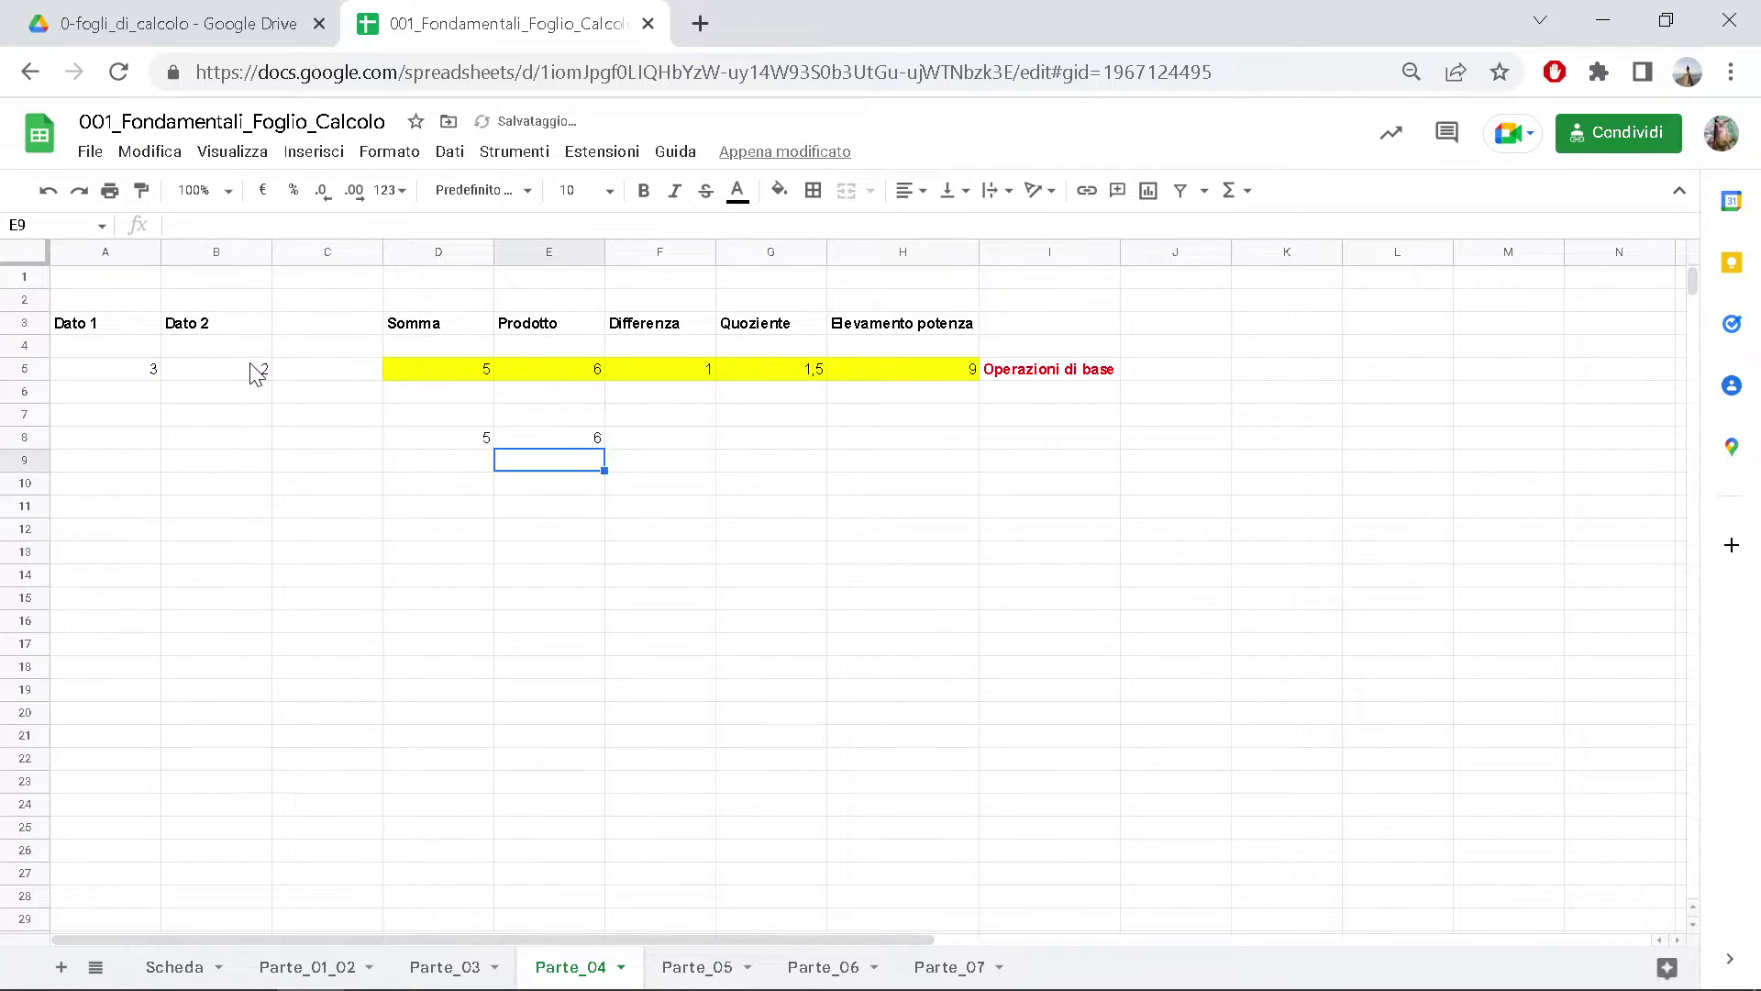
click(638, 440)
text(=)
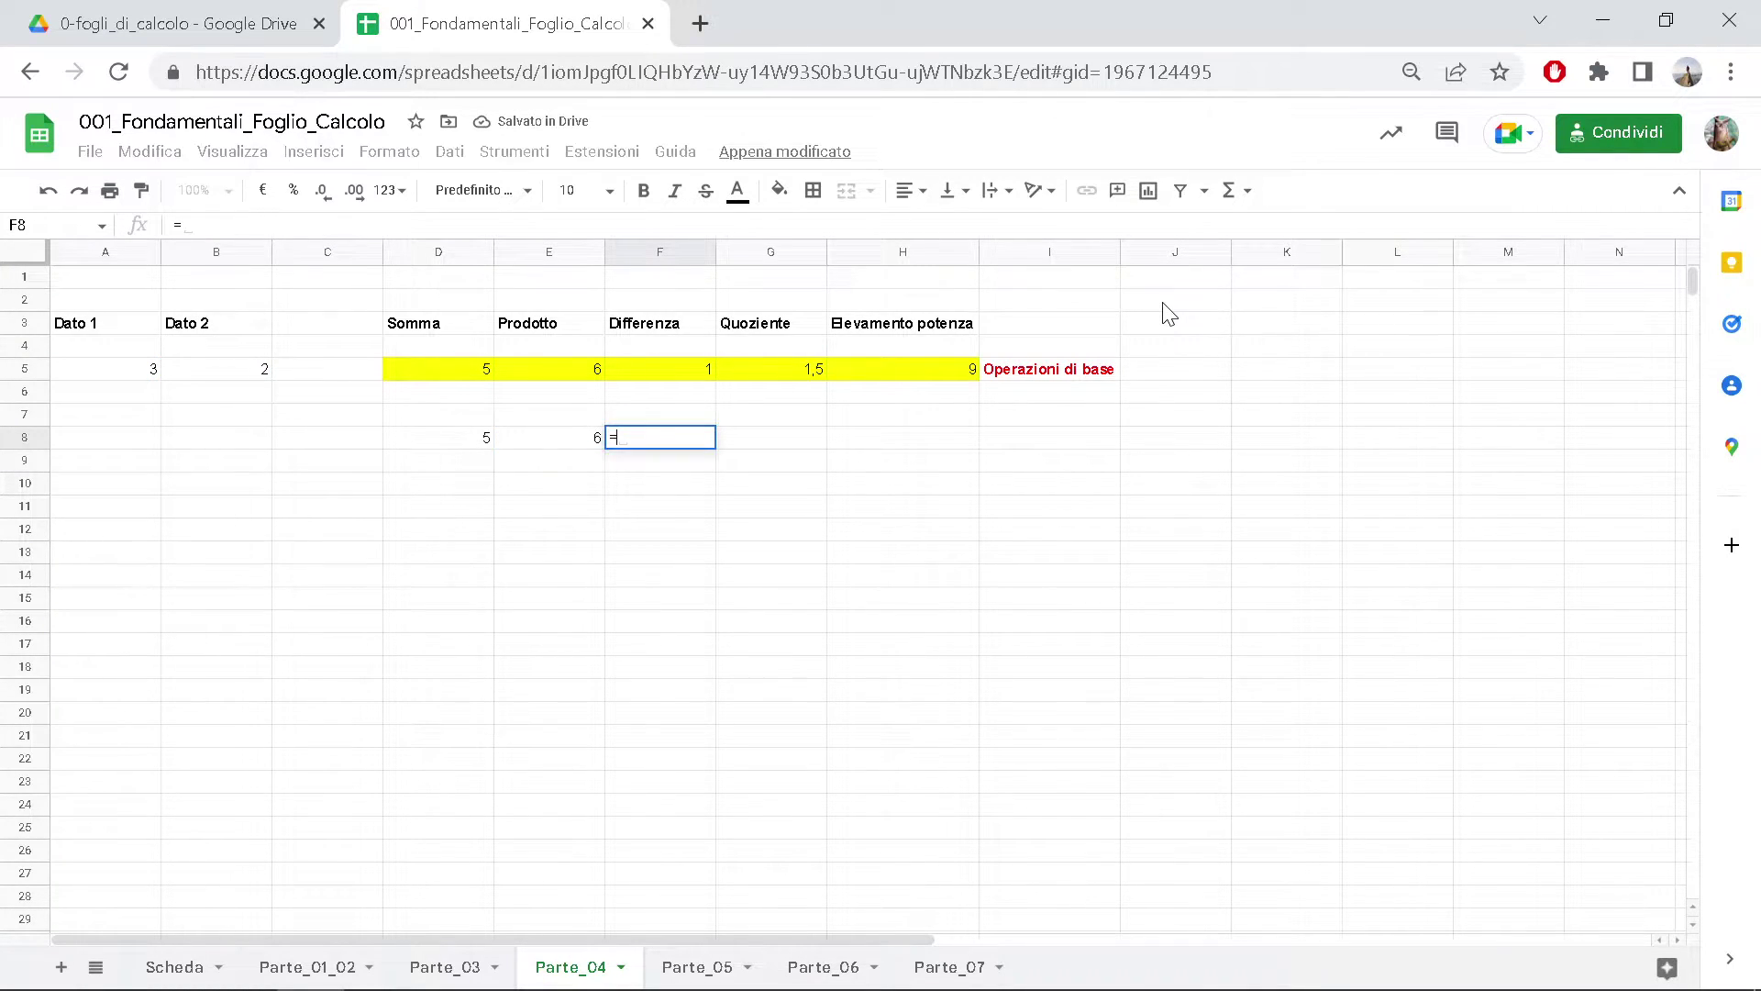
click(85, 374)
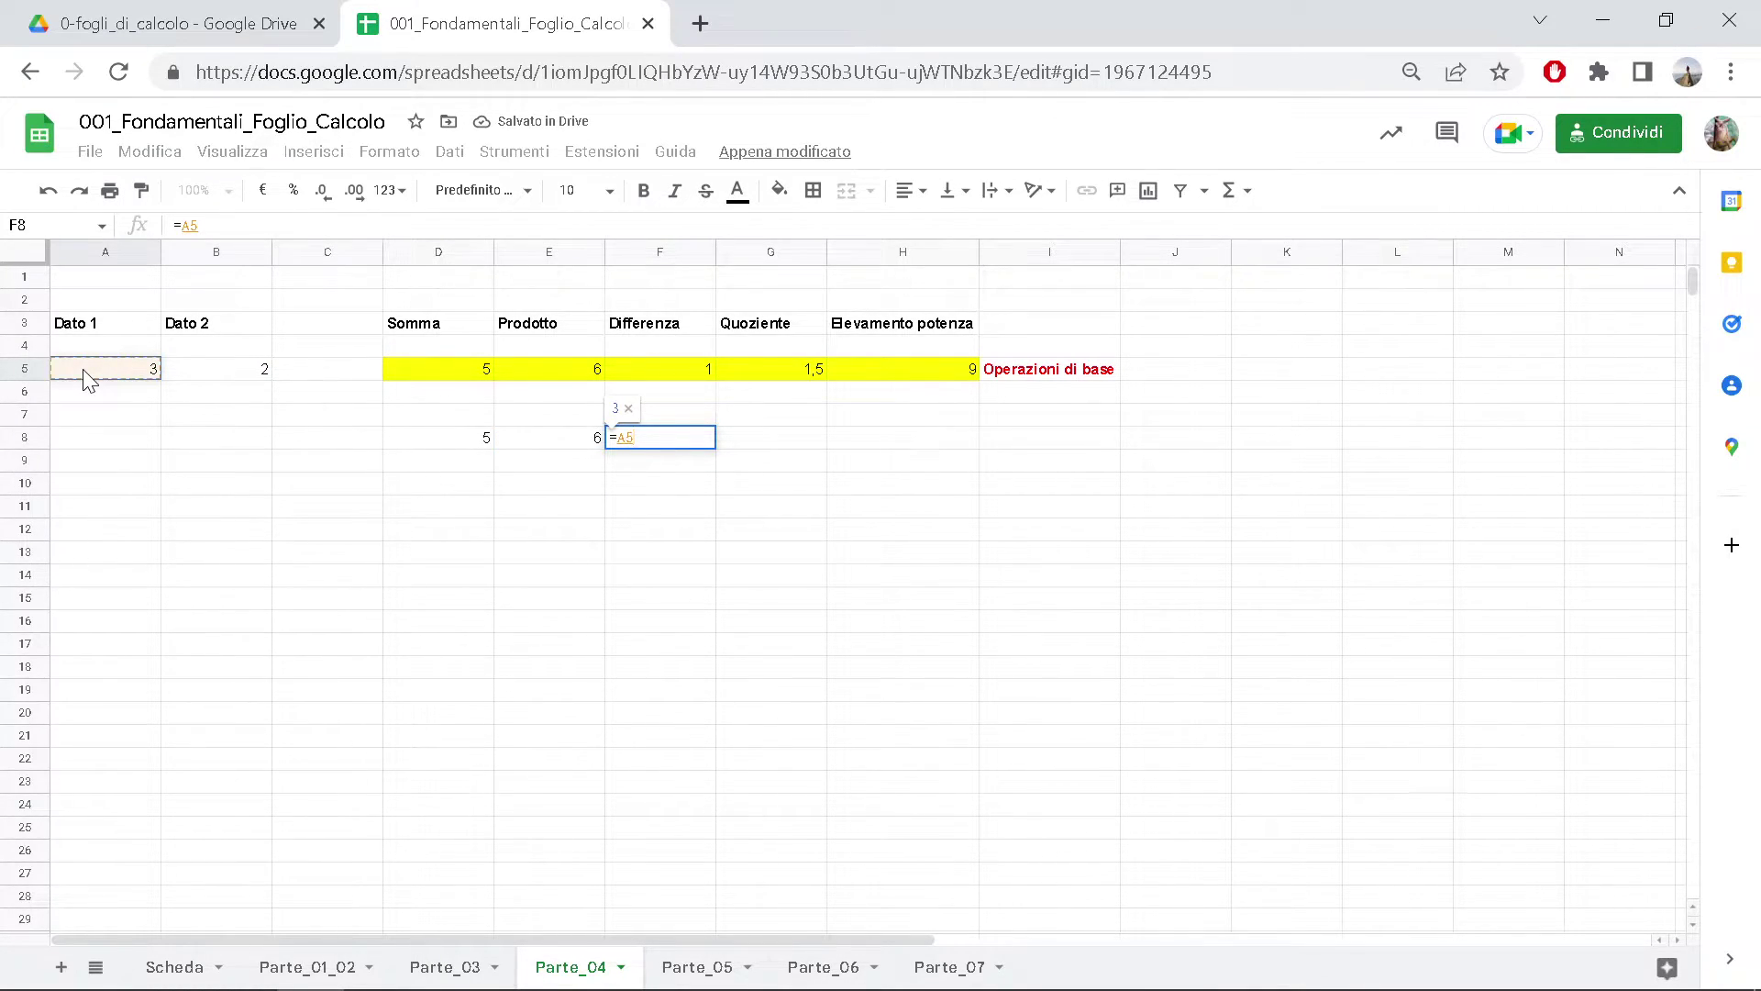
text(-)
click(216, 371)
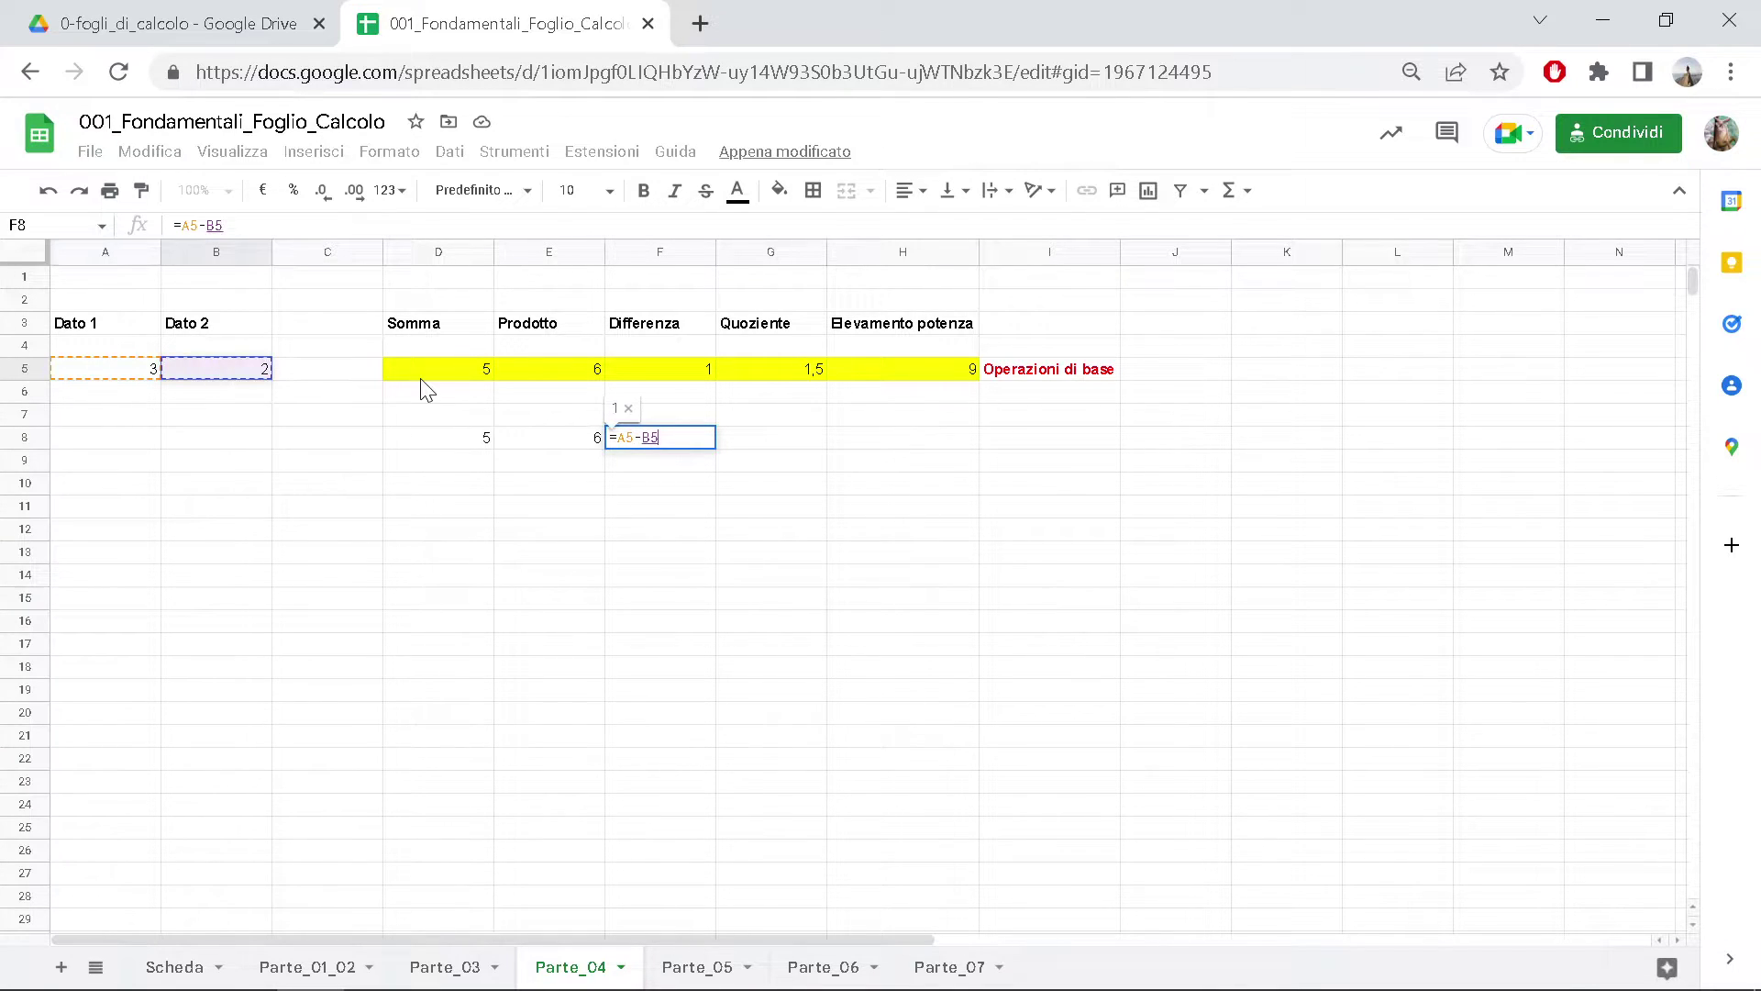
key(Return)
- Add the quotient =A5/B5 in G8 and the power =A5^B5 in H8, then review row 5
click(780, 440)
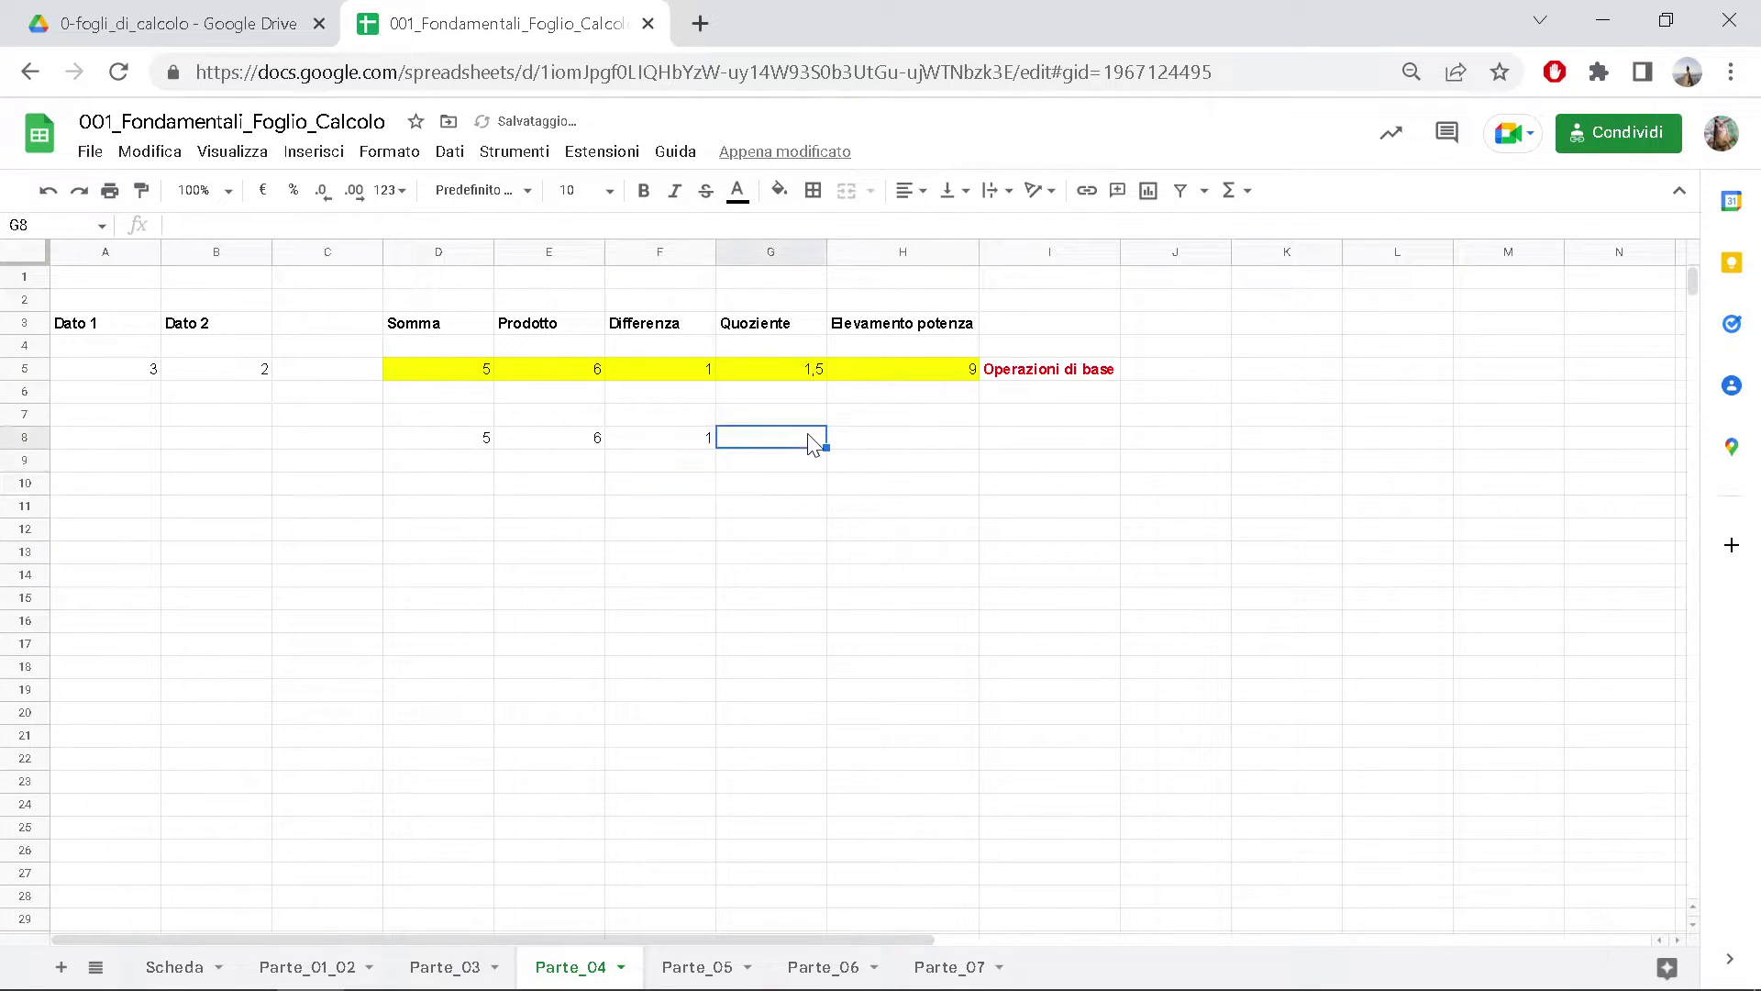
text(=)
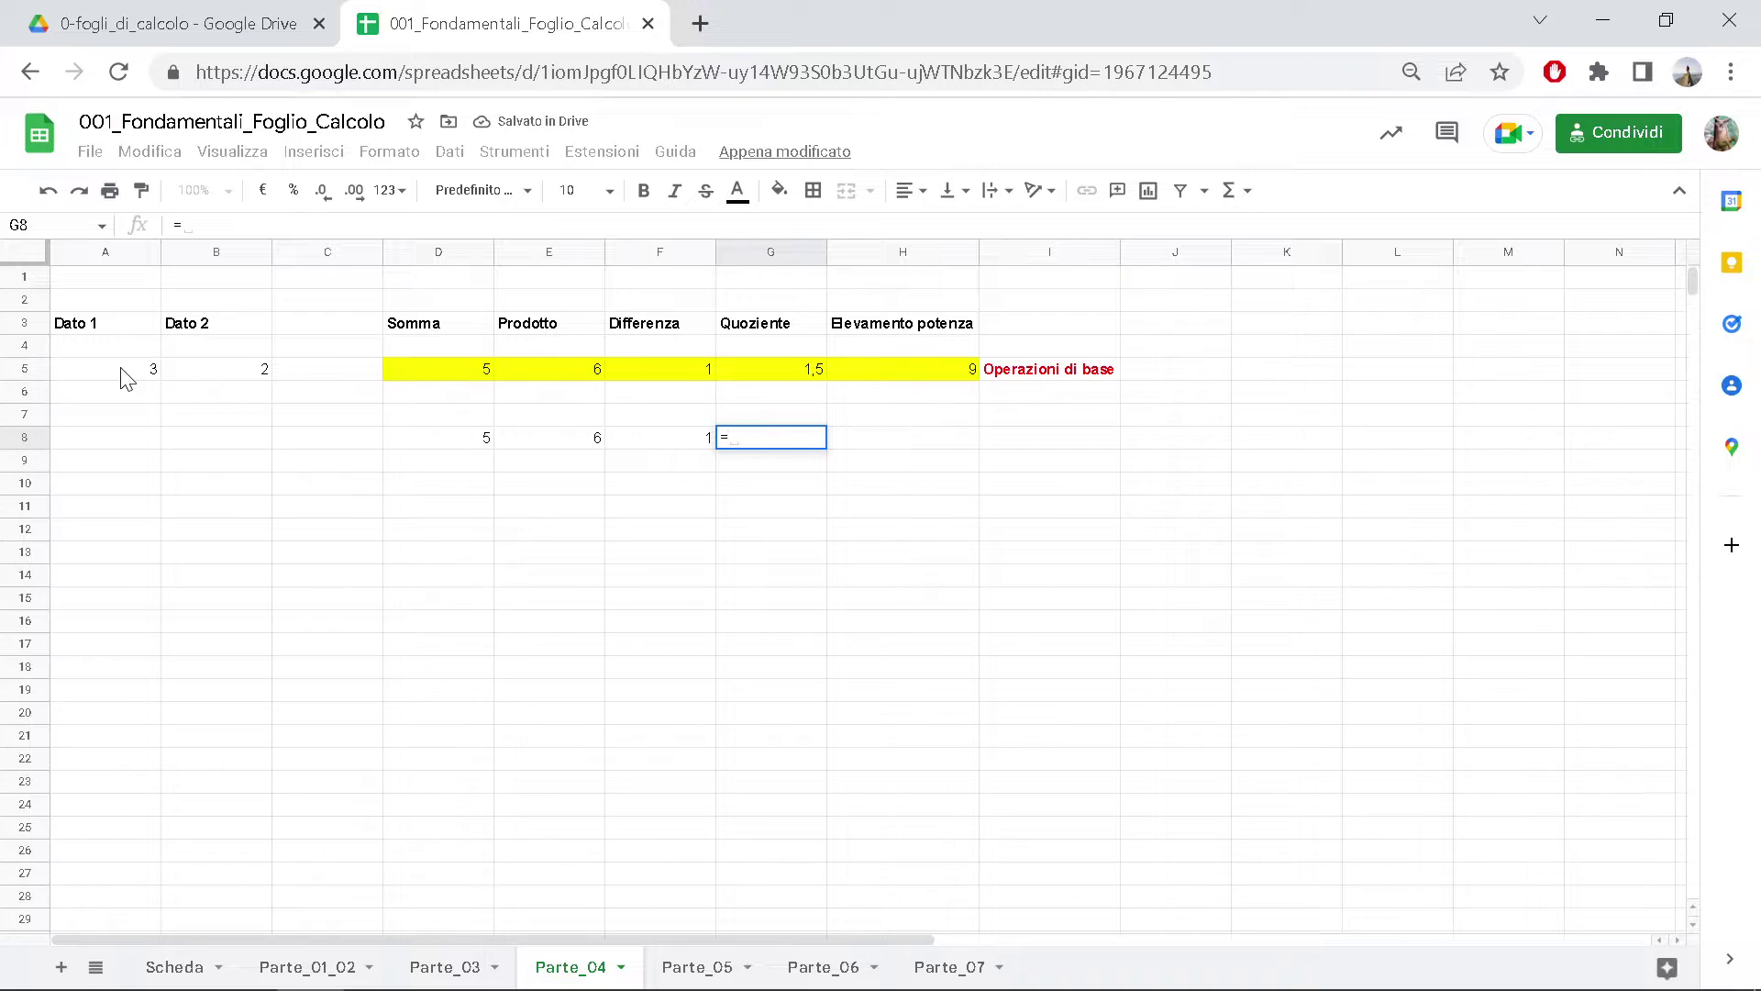
click(110, 375)
text(/)
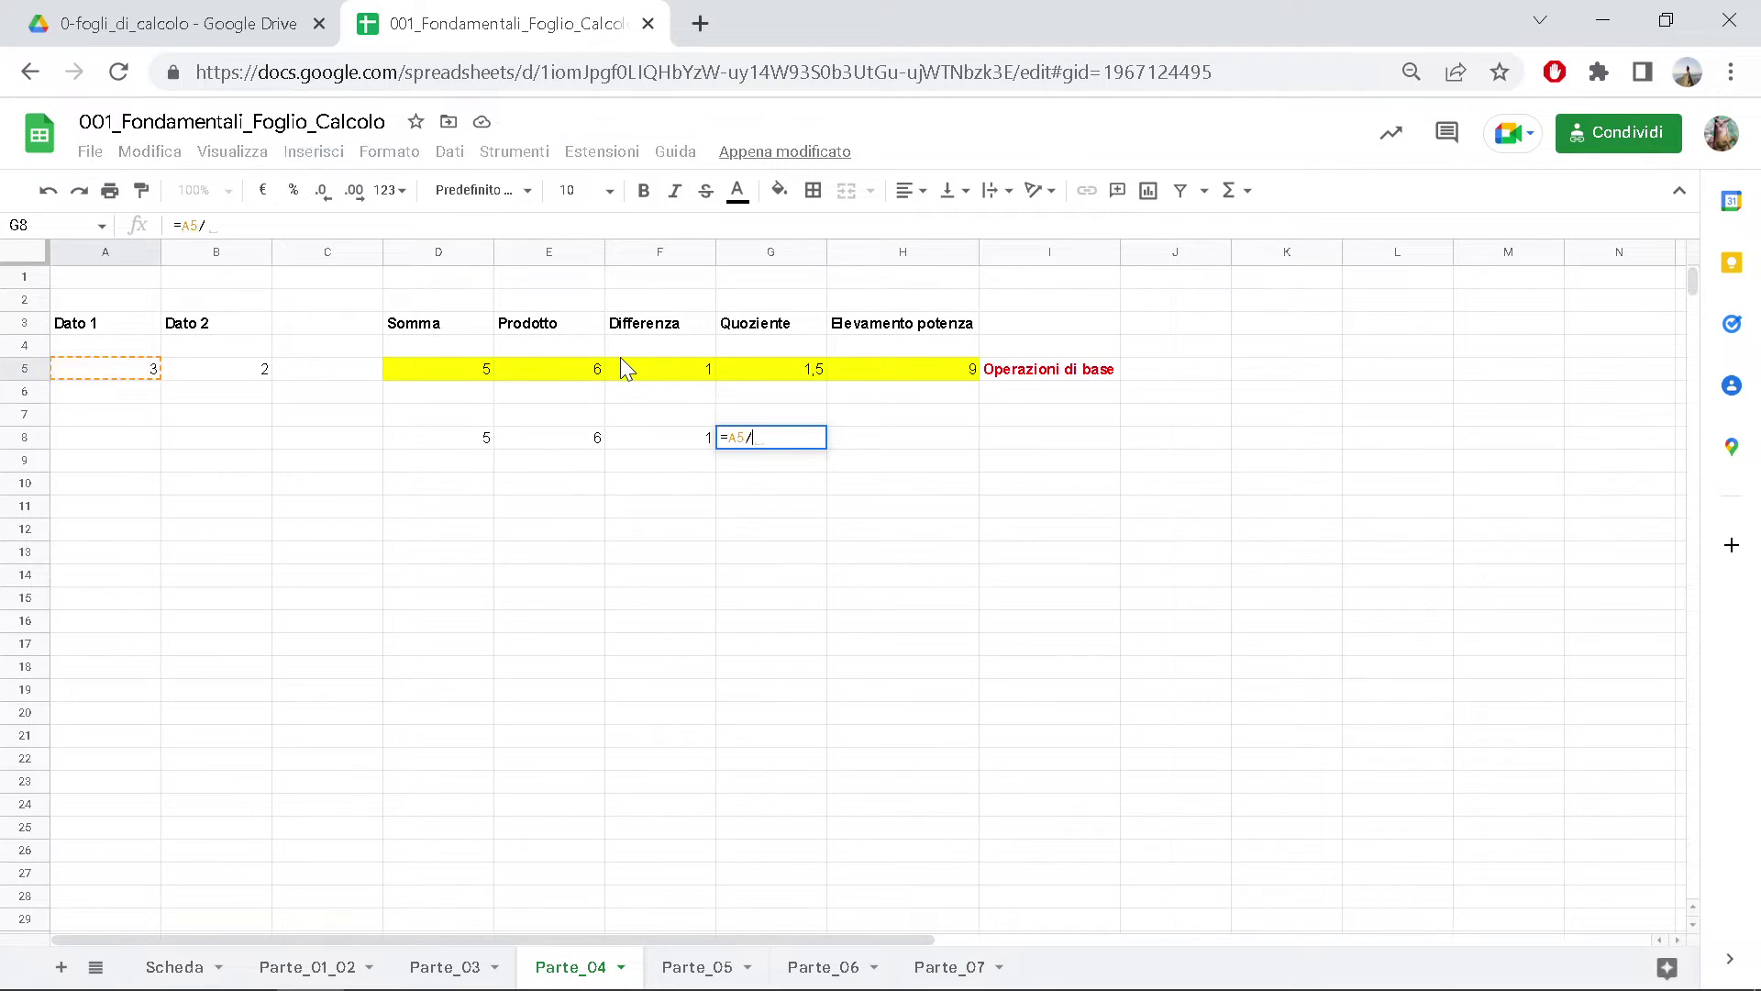
click(218, 374)
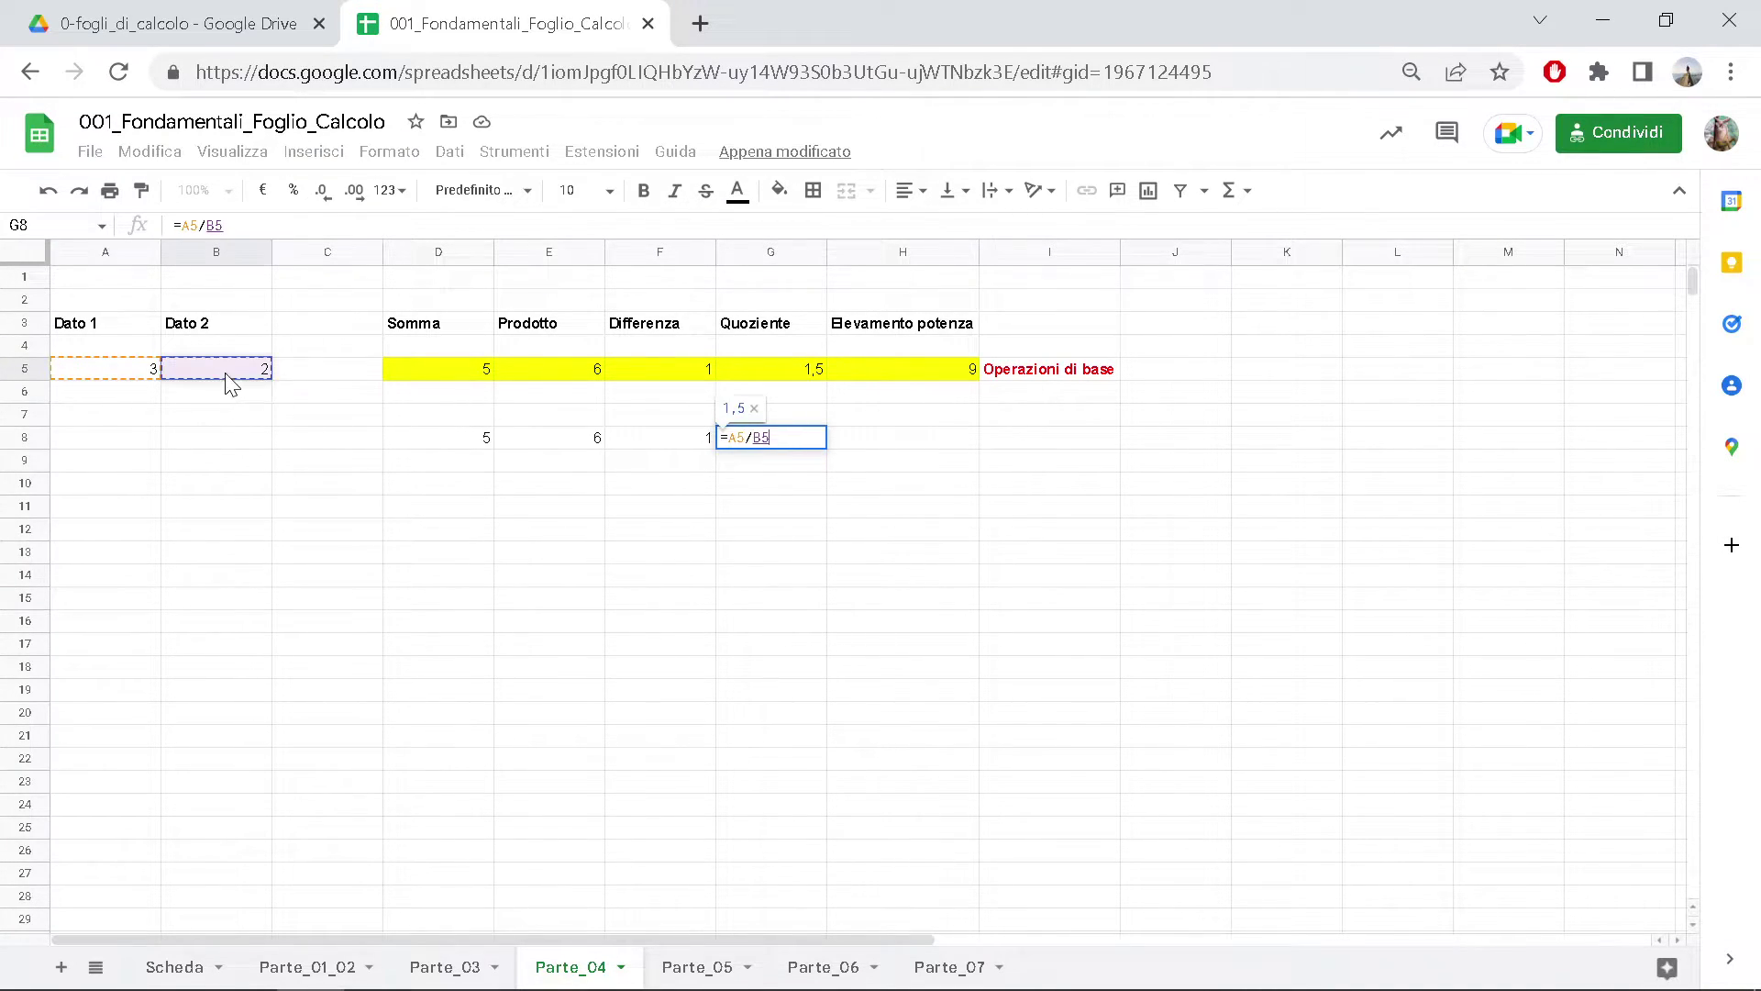
key(Return)
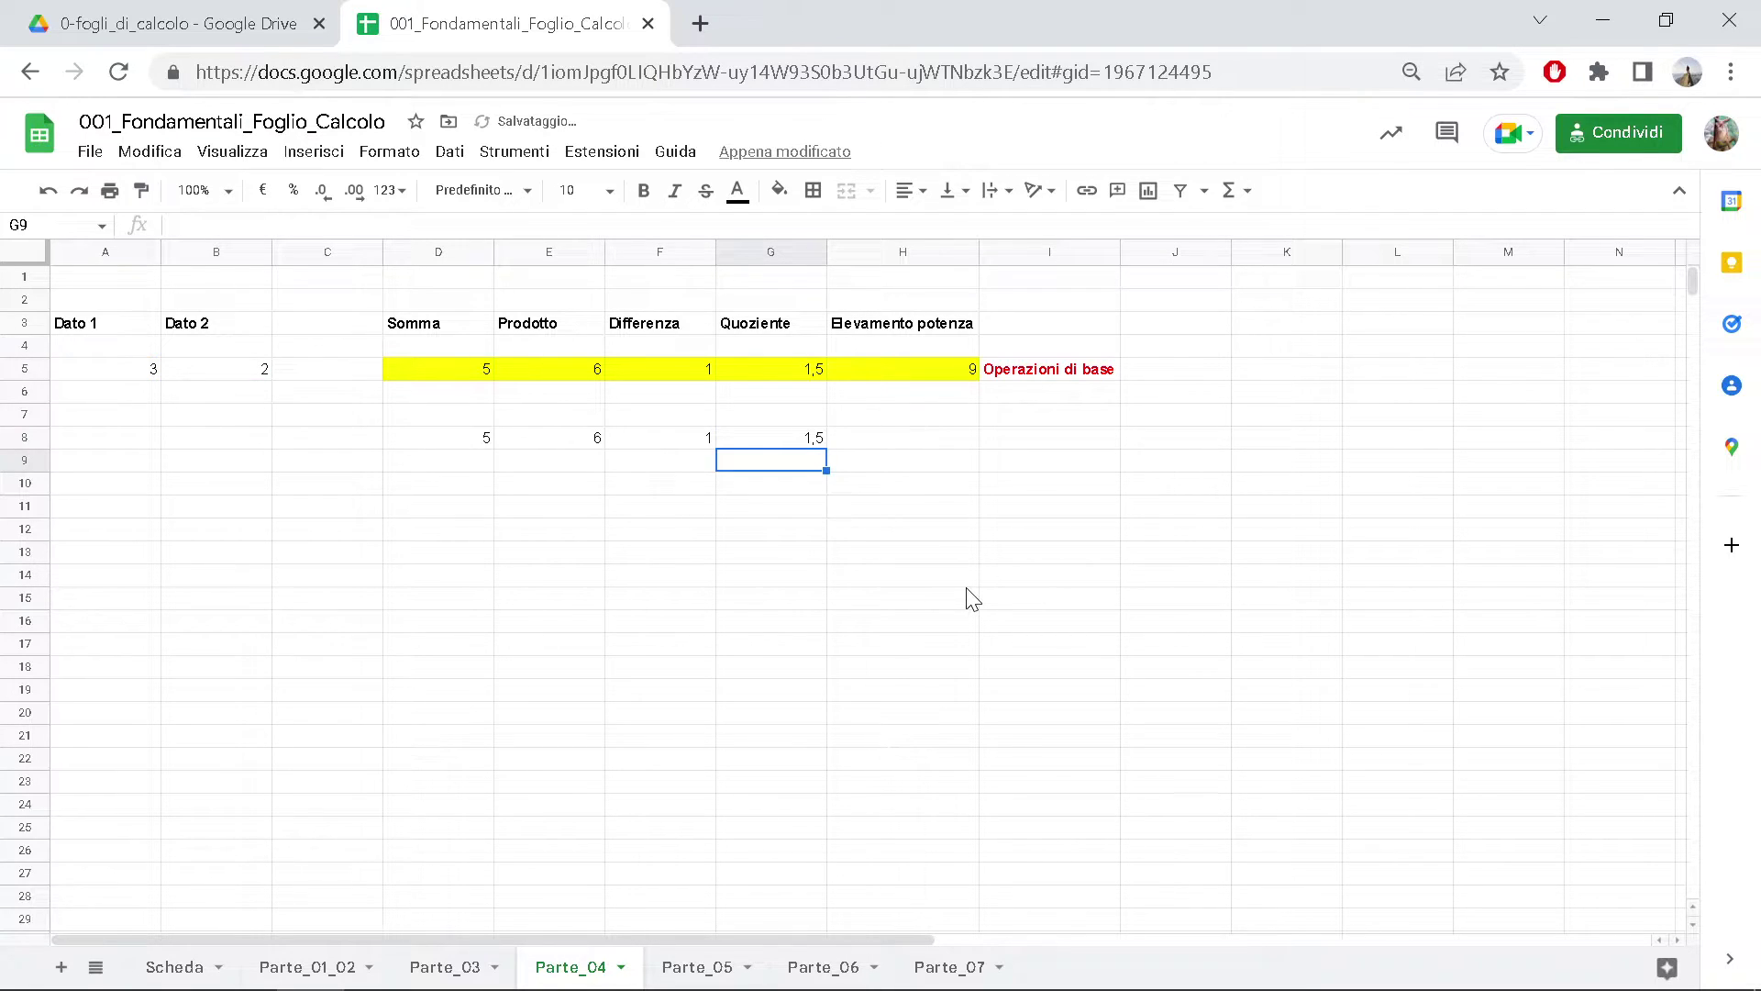
click(945, 440)
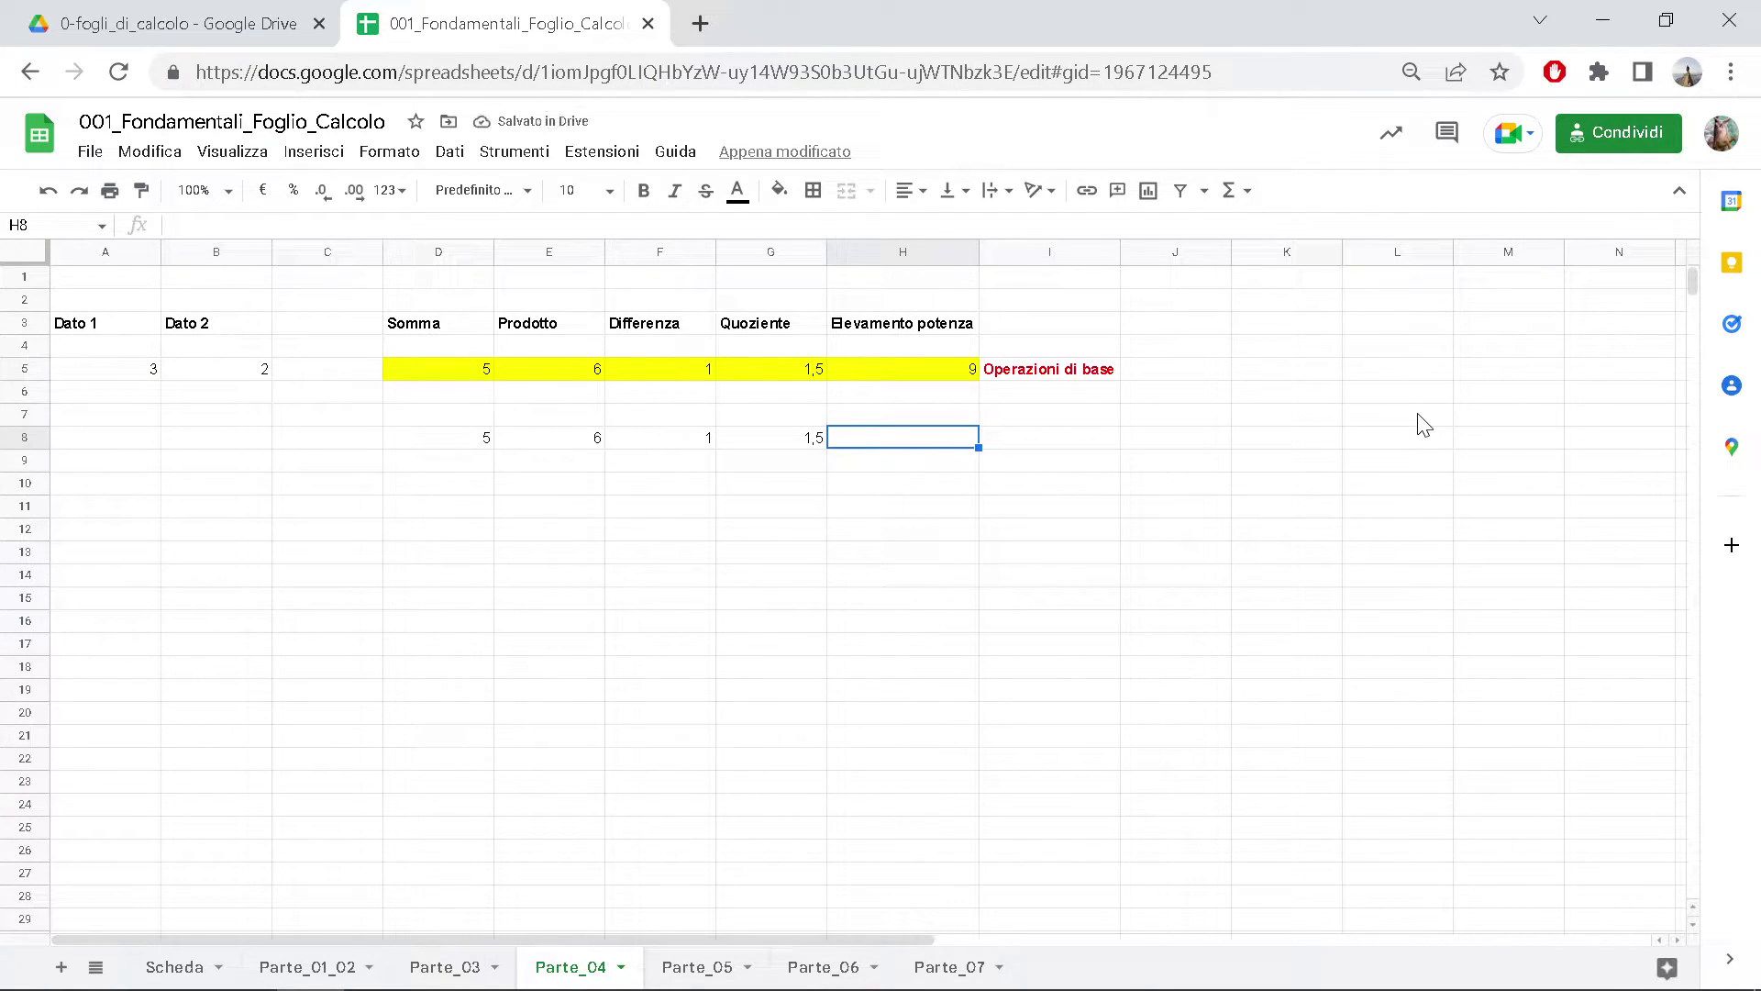
text(=)
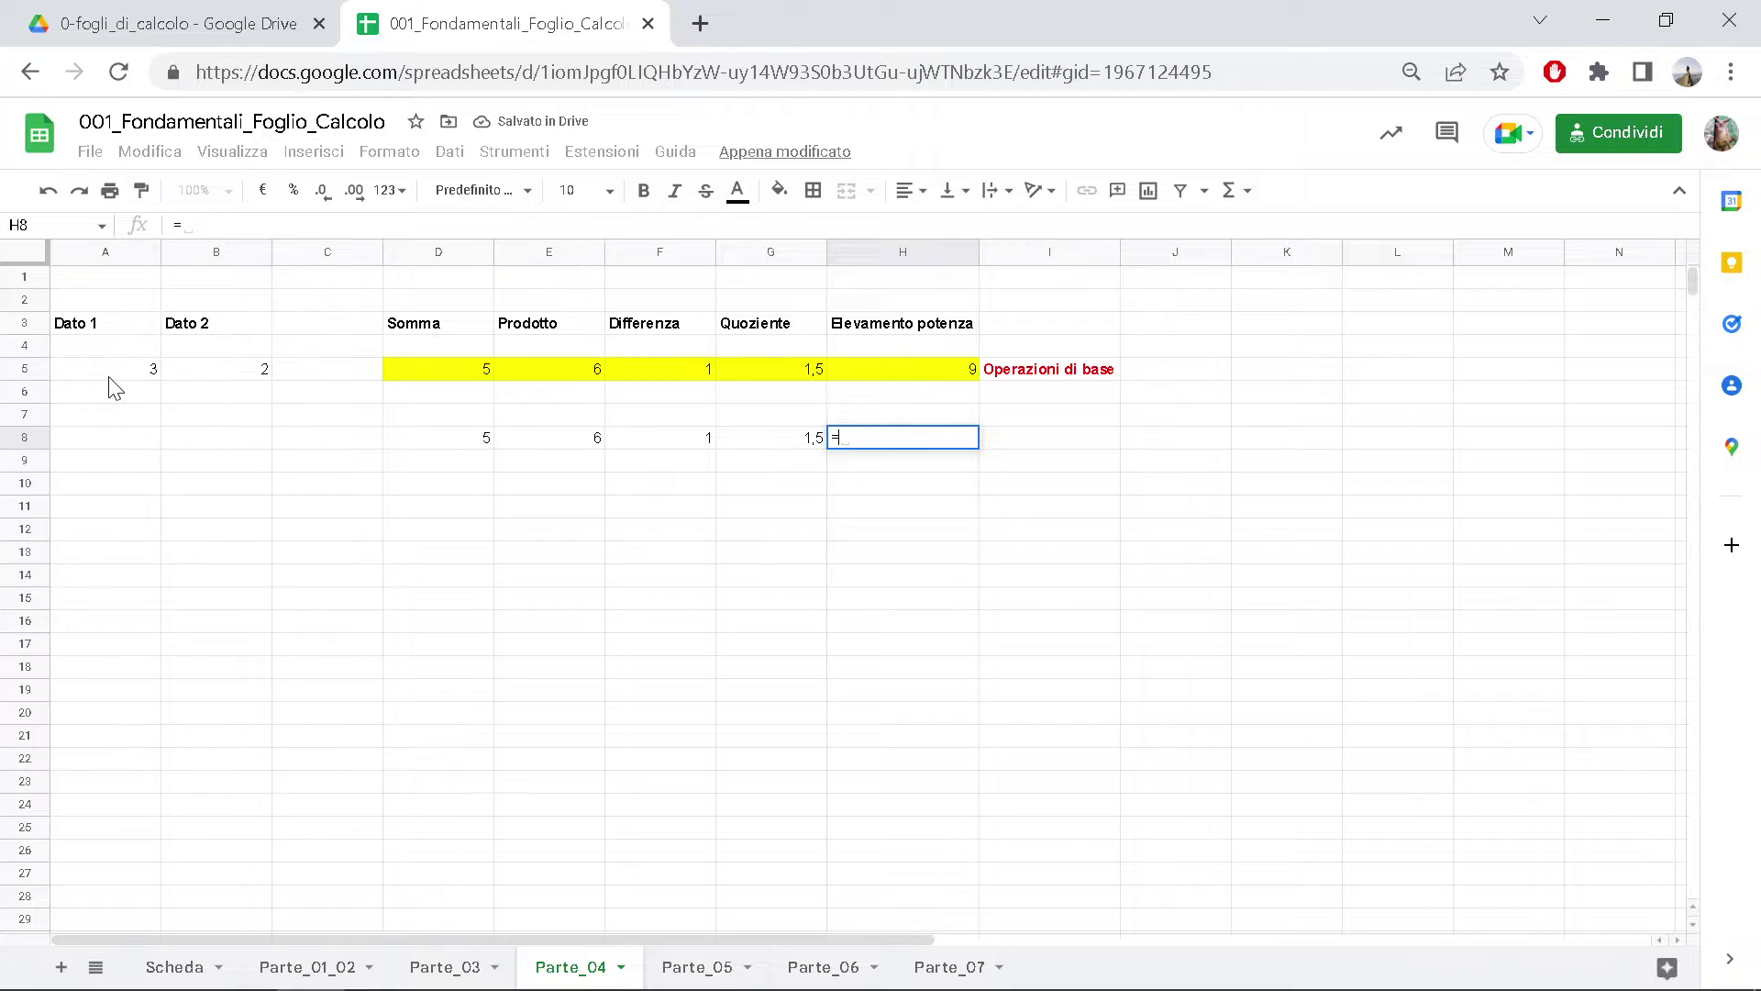
click(109, 376)
text(^)
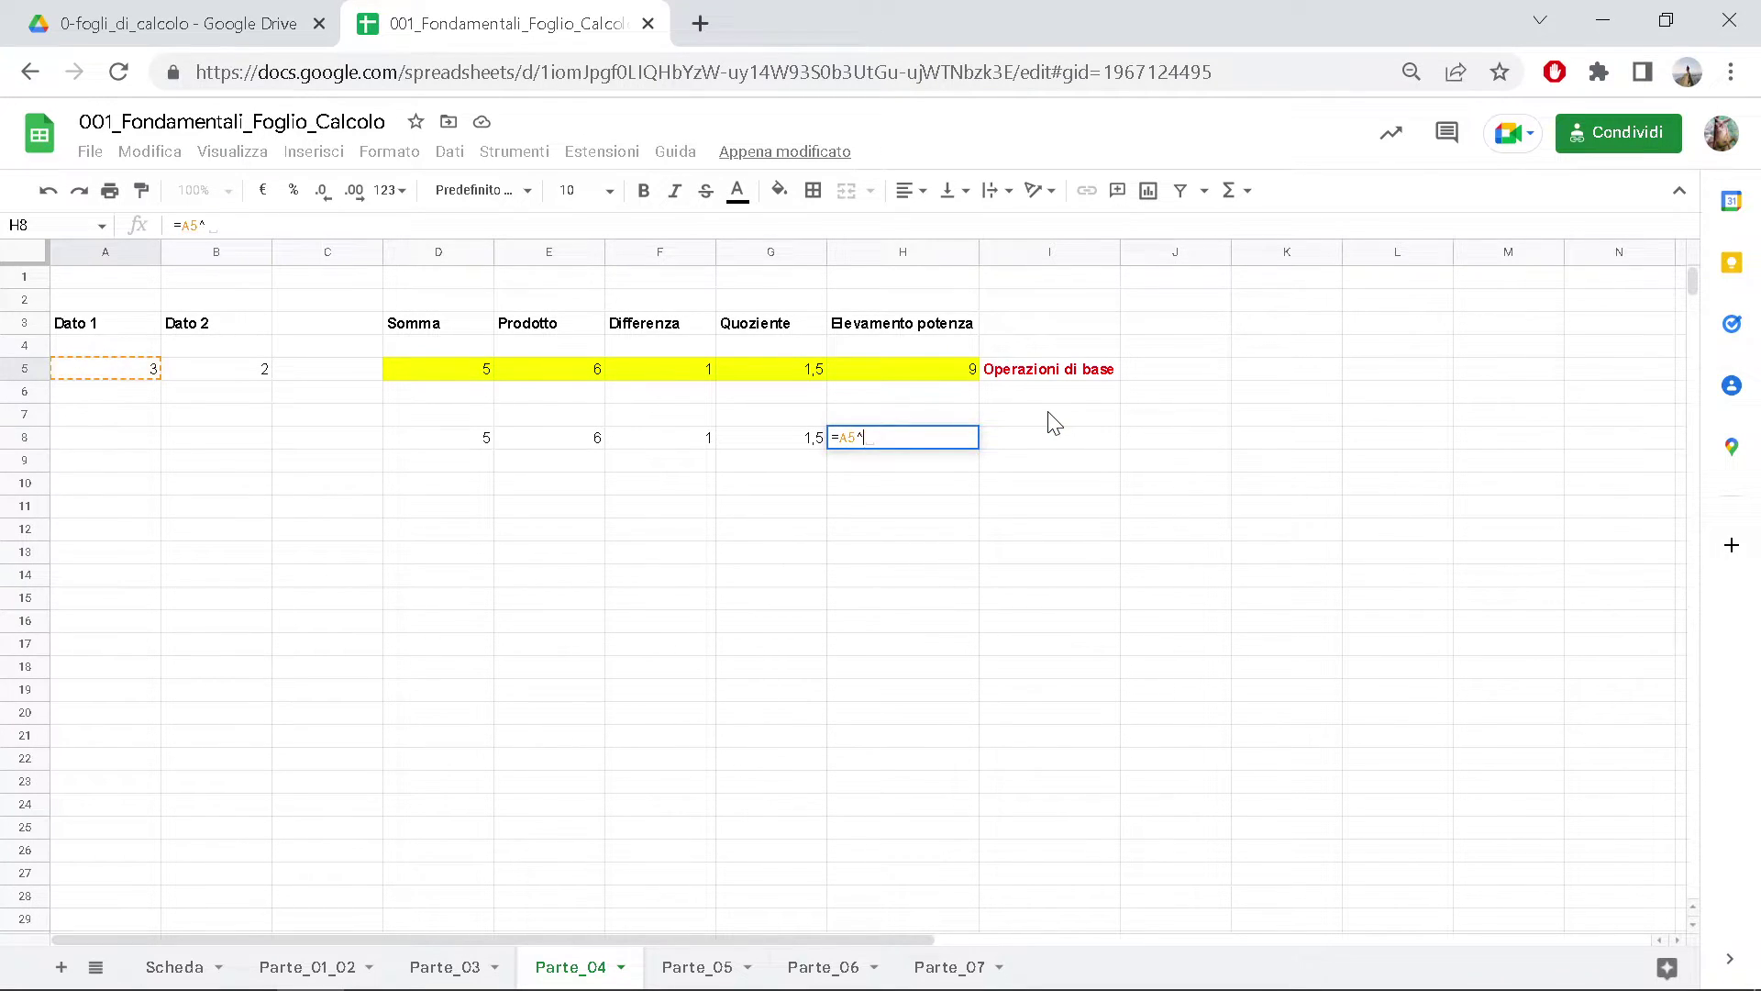
click(209, 377)
key(Return)
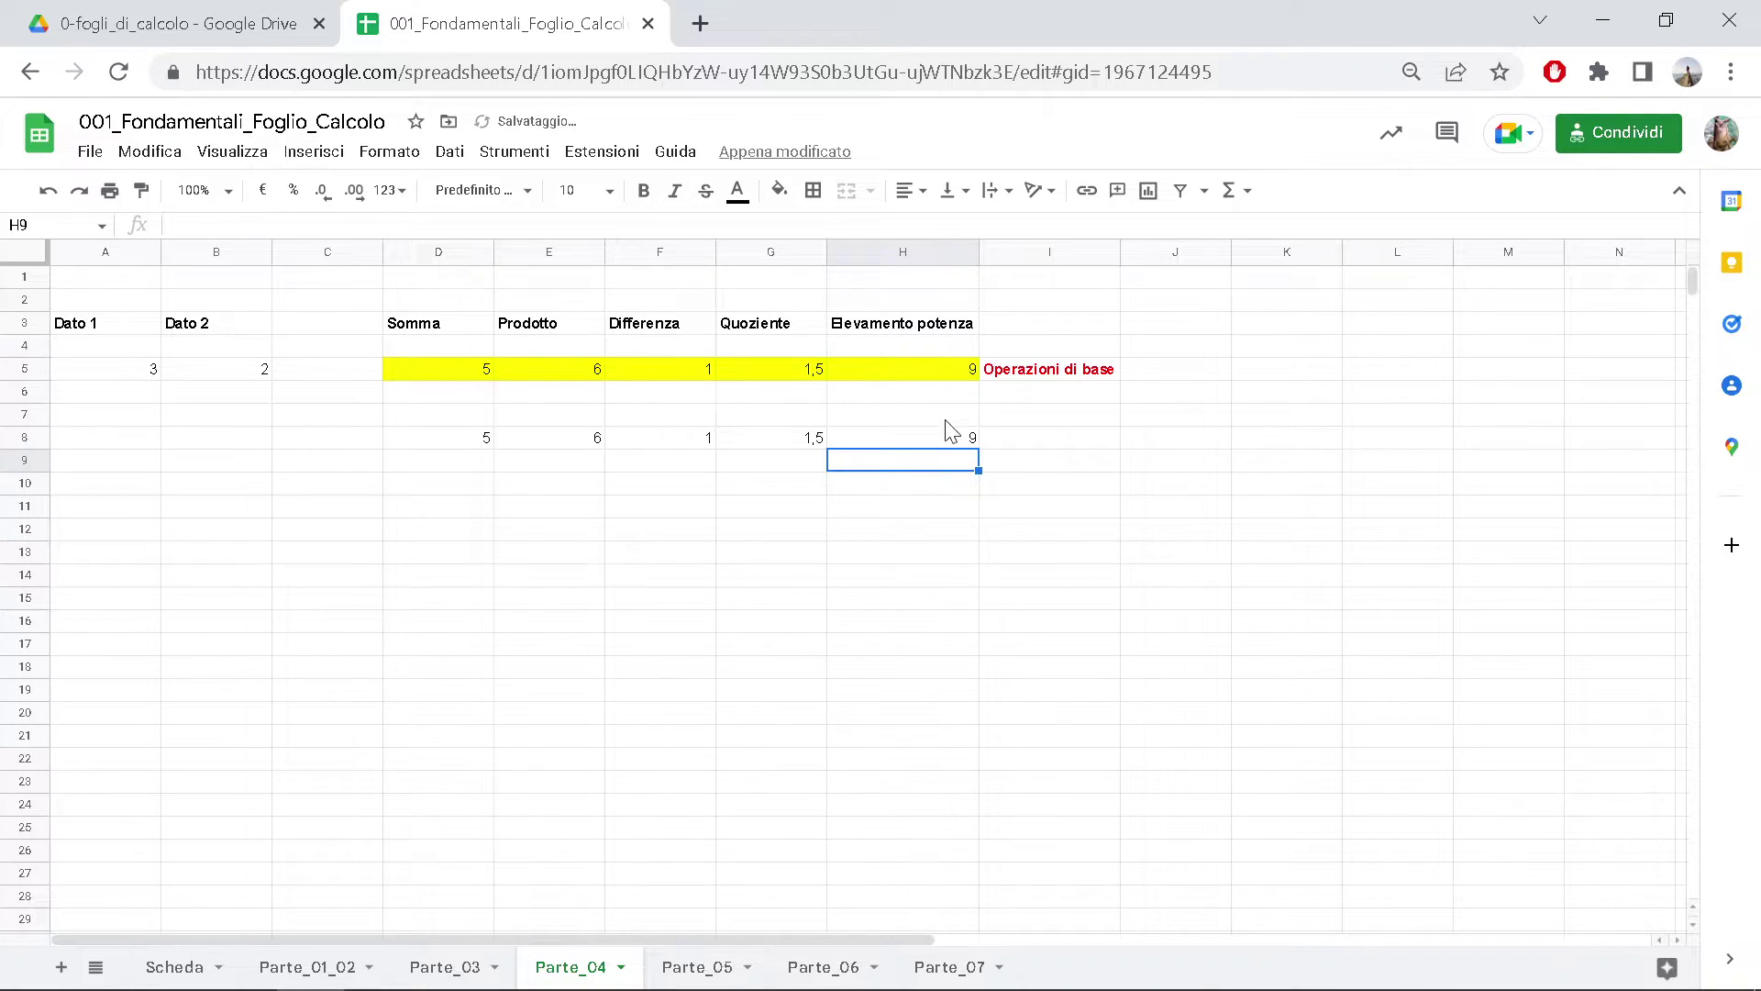
click(958, 369)
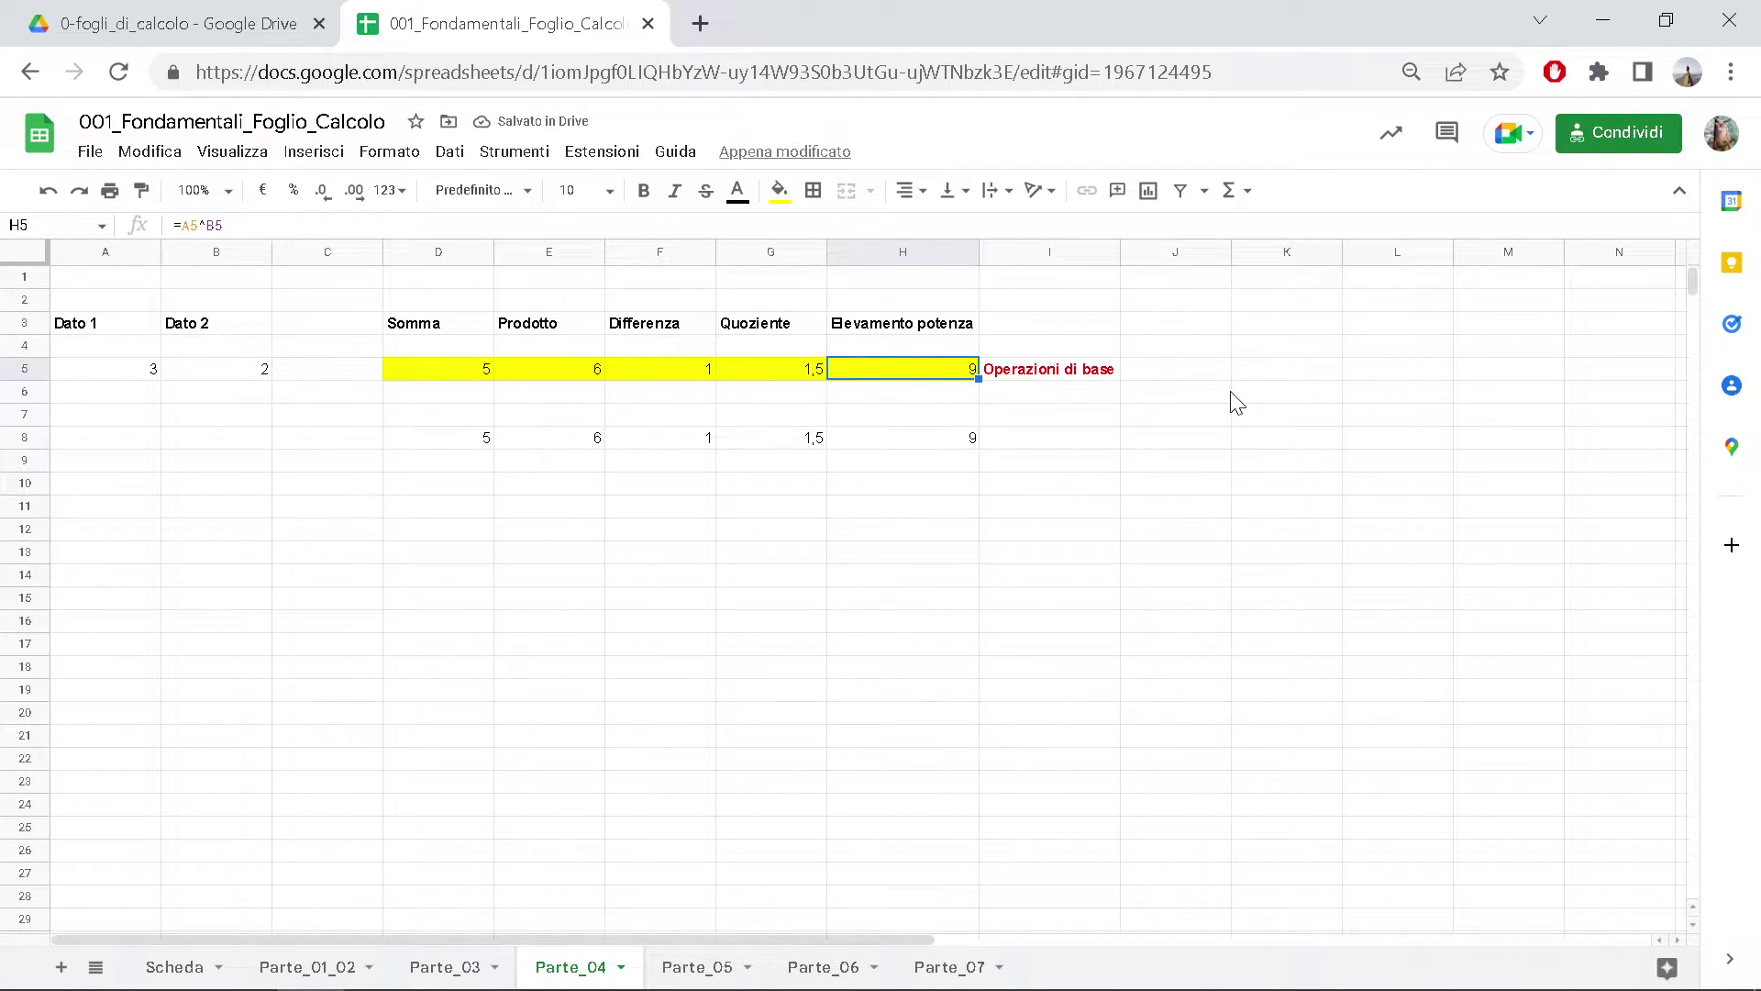
key(Left)
key(Left)
key(Left)
key(Left)
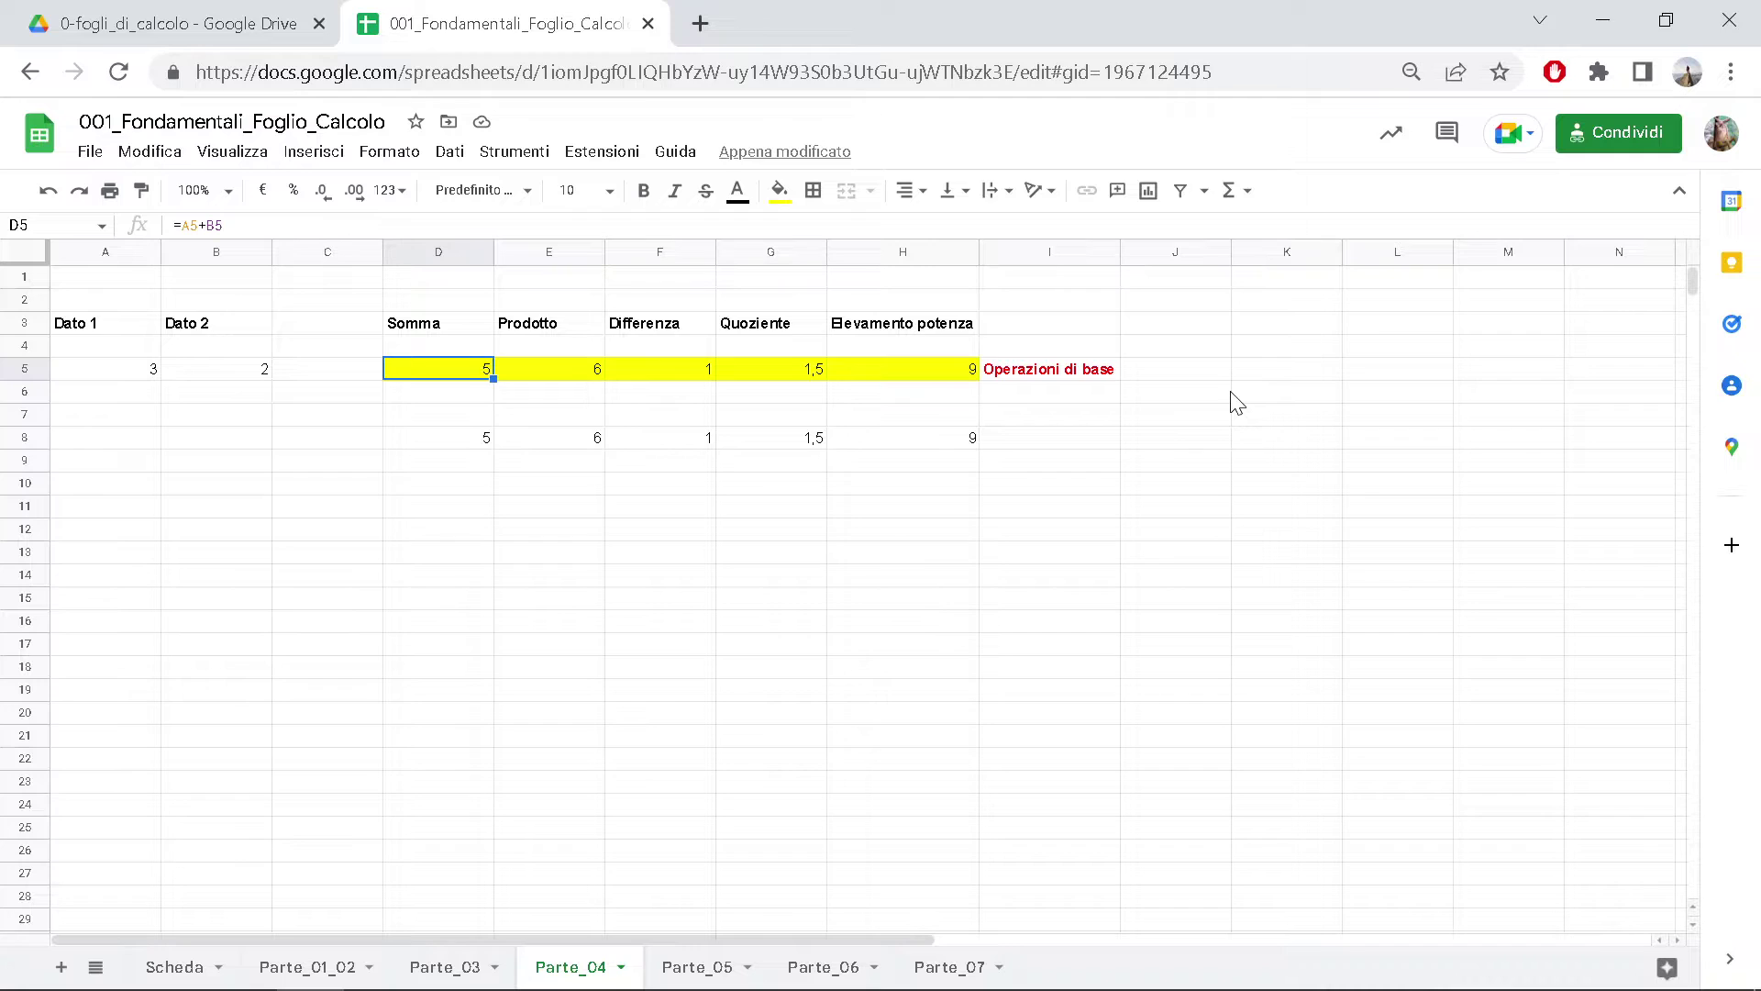
- Select the extra Parte_04 results, then switch to Parte_05 and clear D6:H8
drag(959, 438, 440, 417)
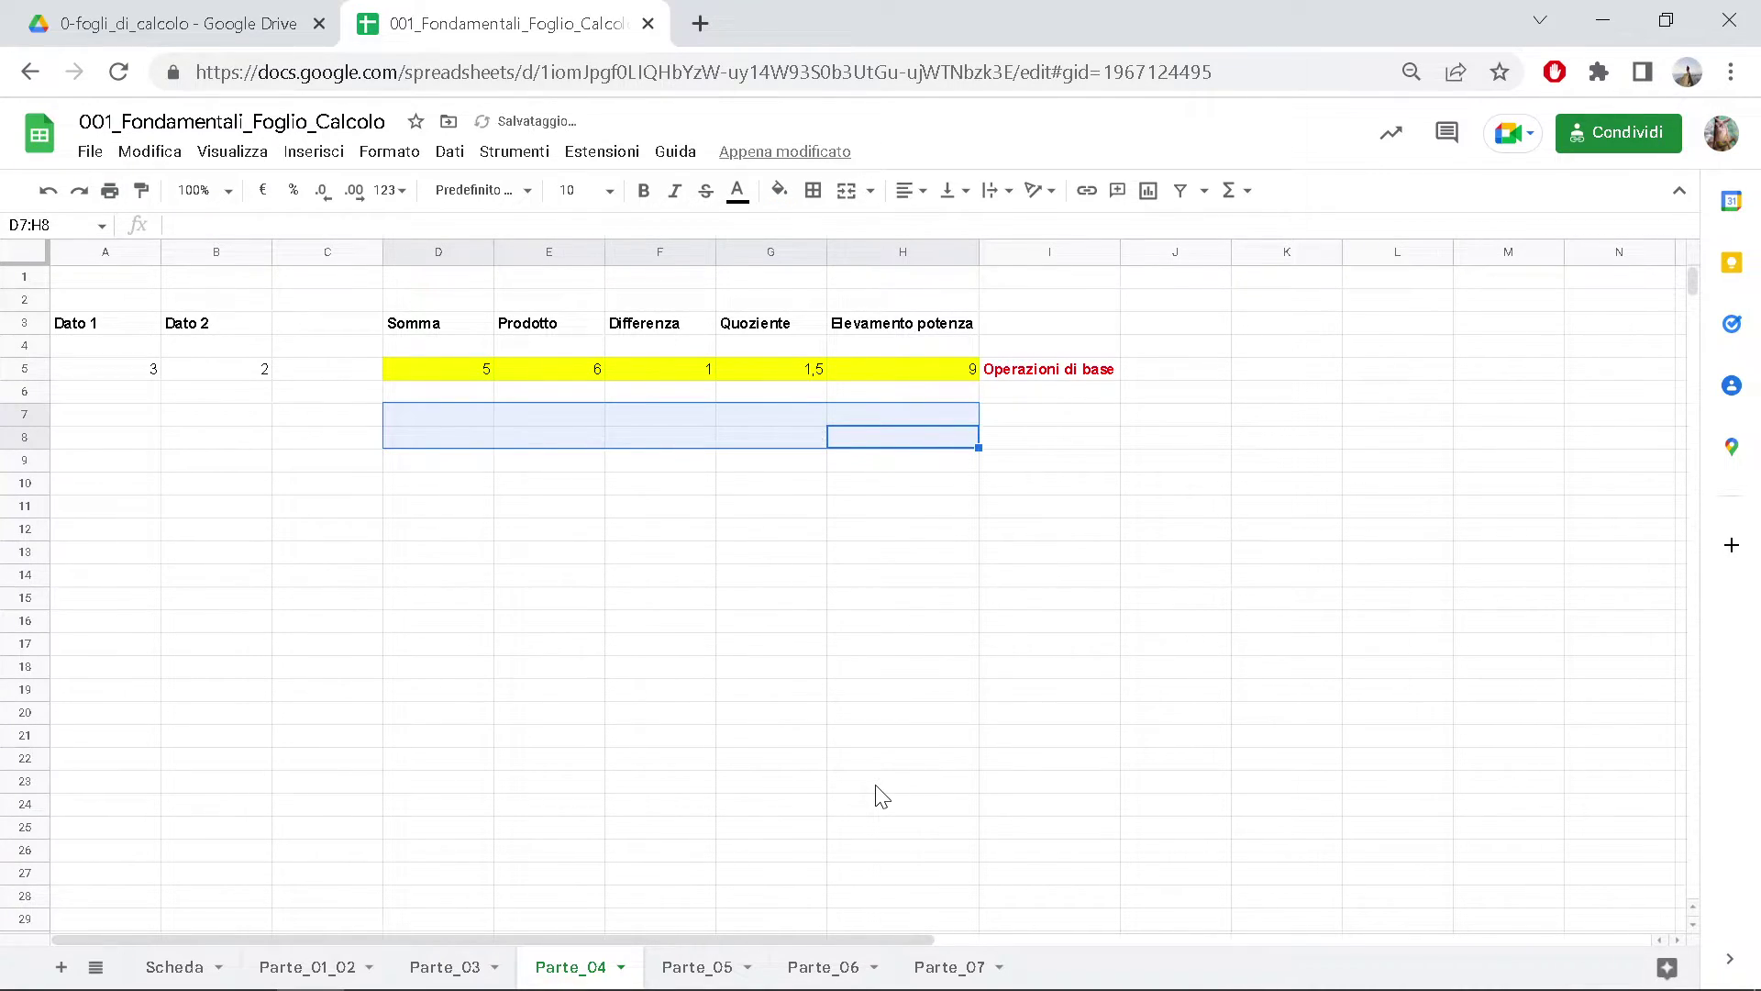
click(690, 971)
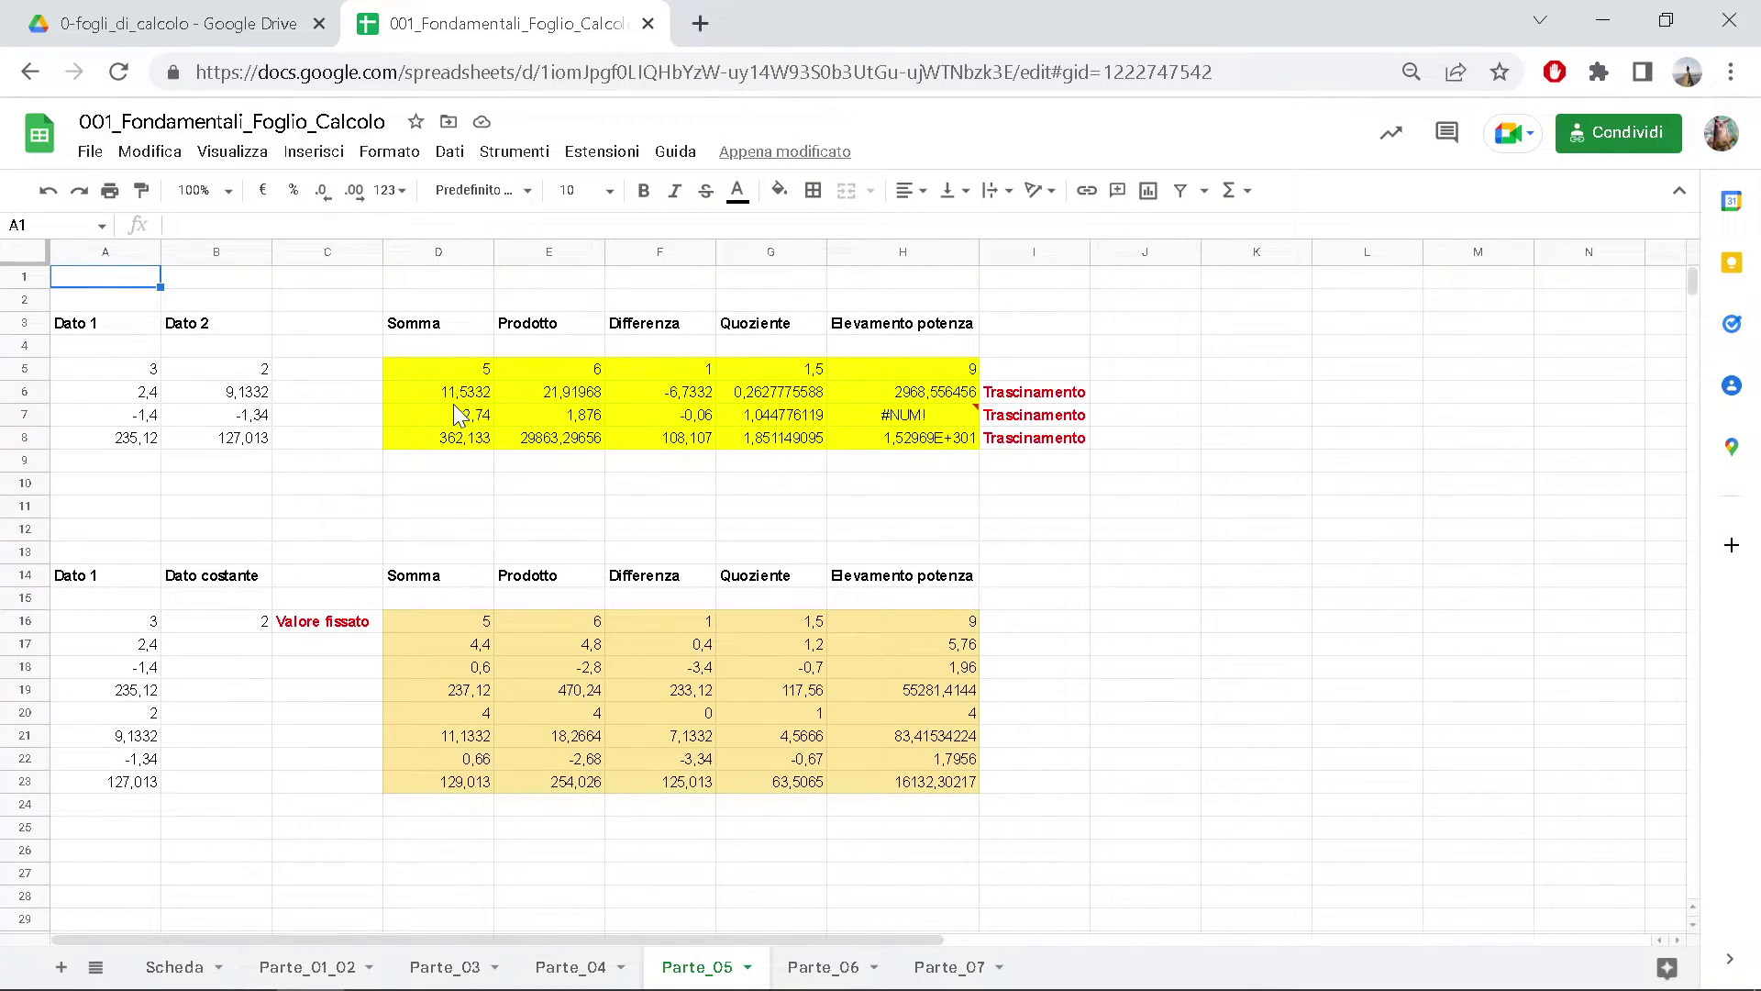
drag(457, 398, 881, 428)
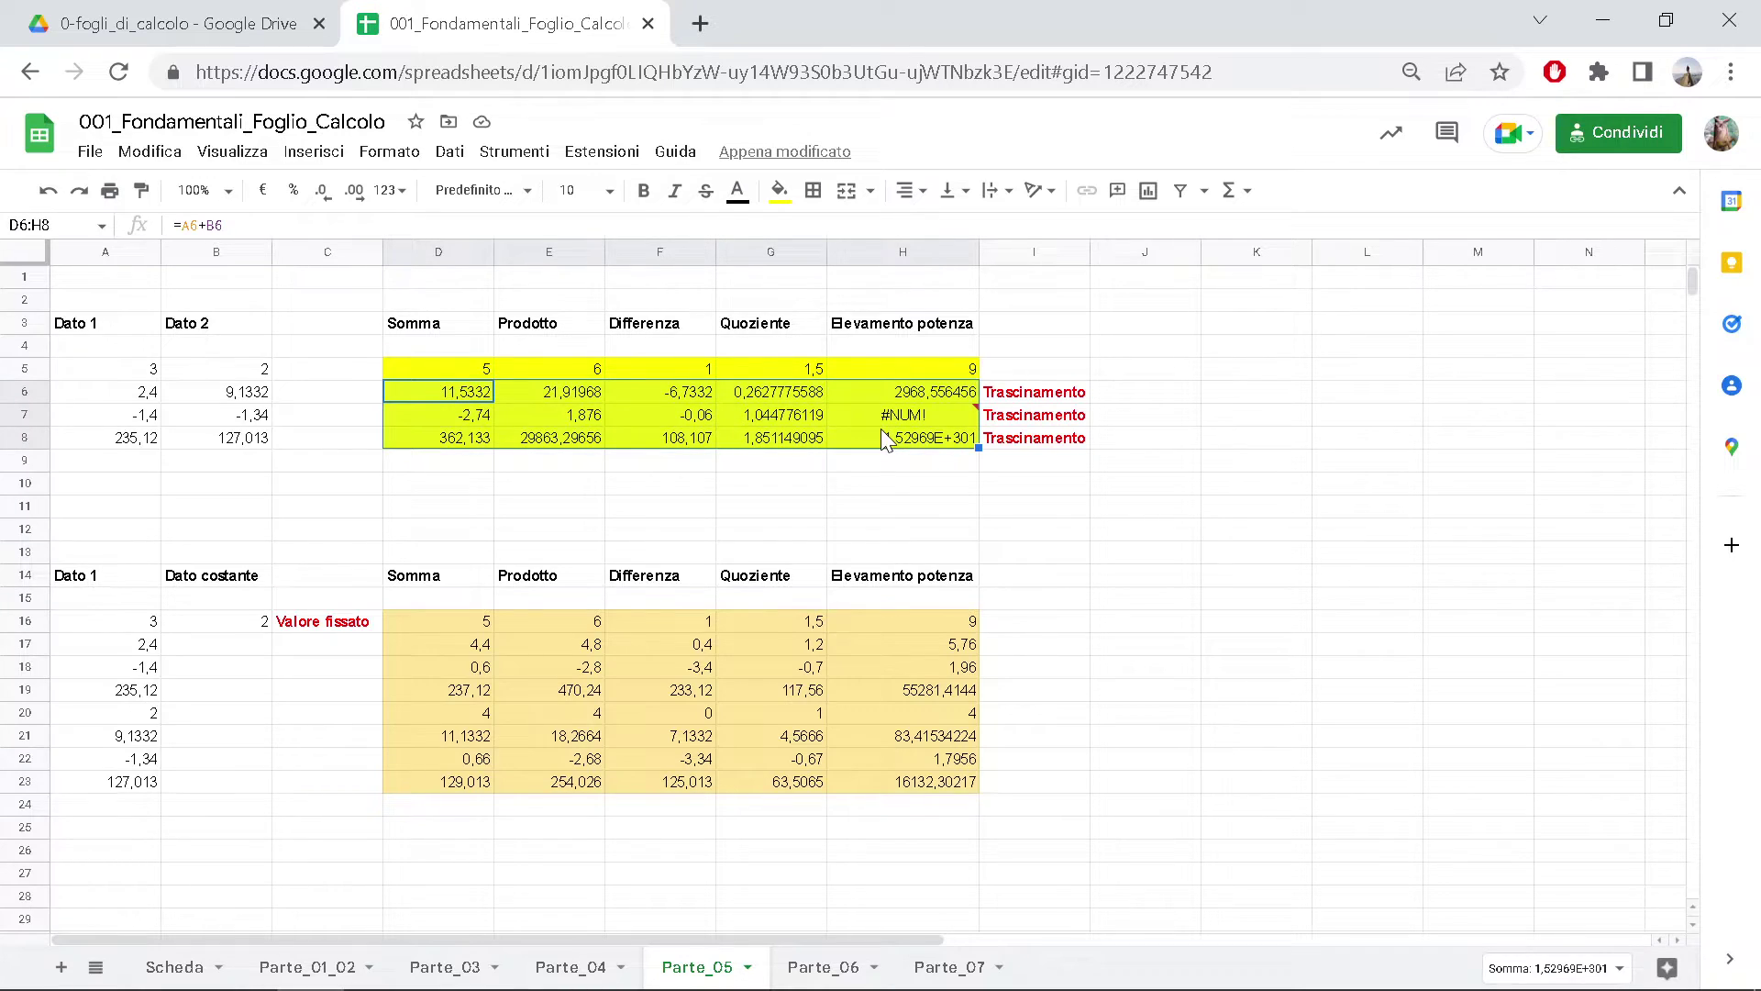
key(Delete)
click(479, 485)
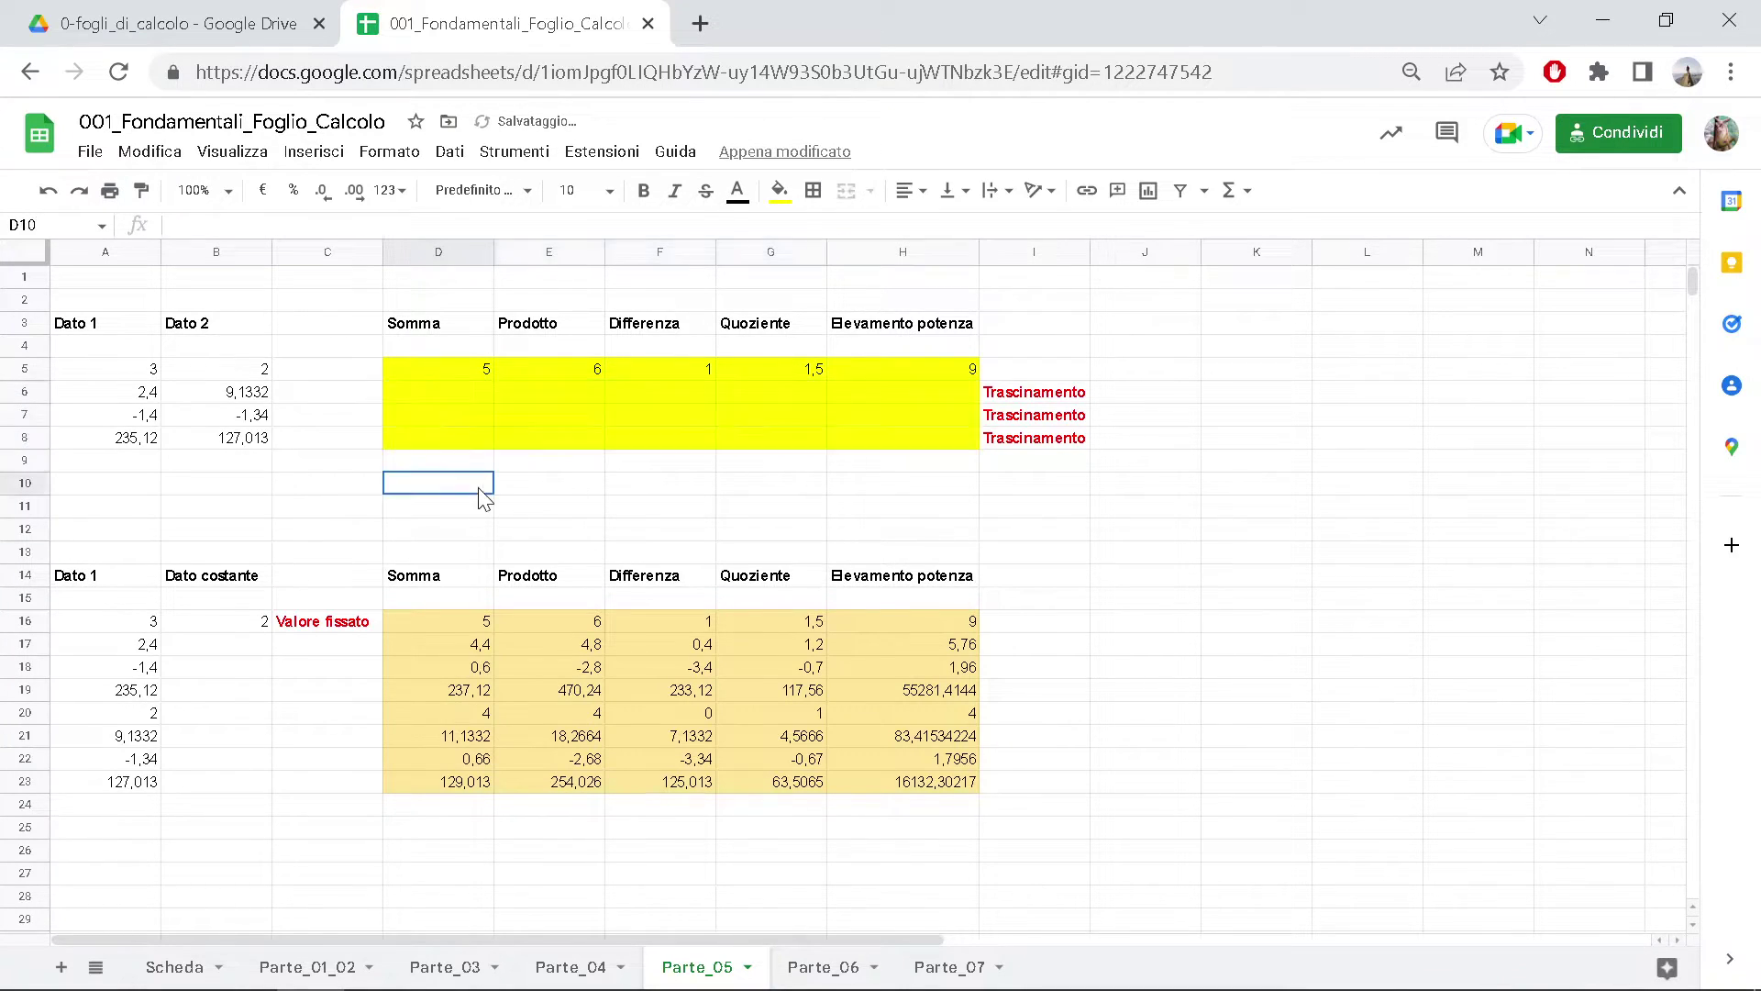
- Review the Parte_05 input pairs 2,4/9,1332, -1,4/-1,34 and 235,12/127,013
click(413, 389)
click(147, 394)
click(207, 401)
click(143, 415)
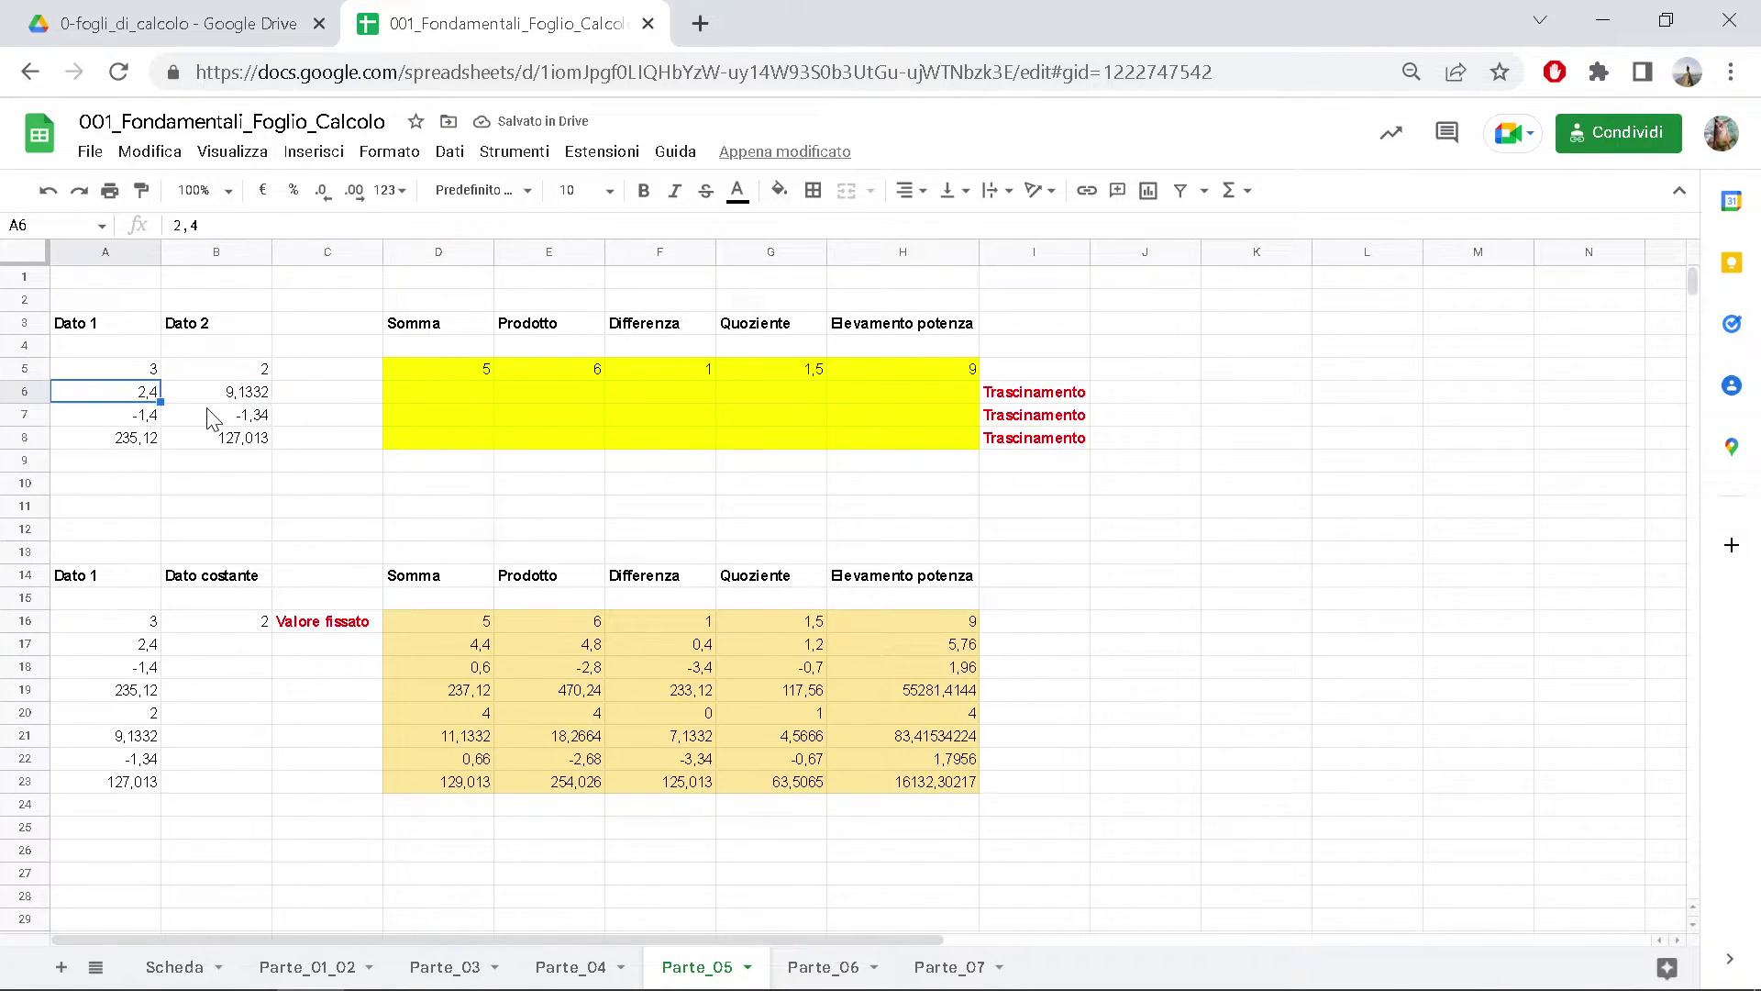
click(208, 419)
click(150, 420)
click(192, 427)
click(143, 439)
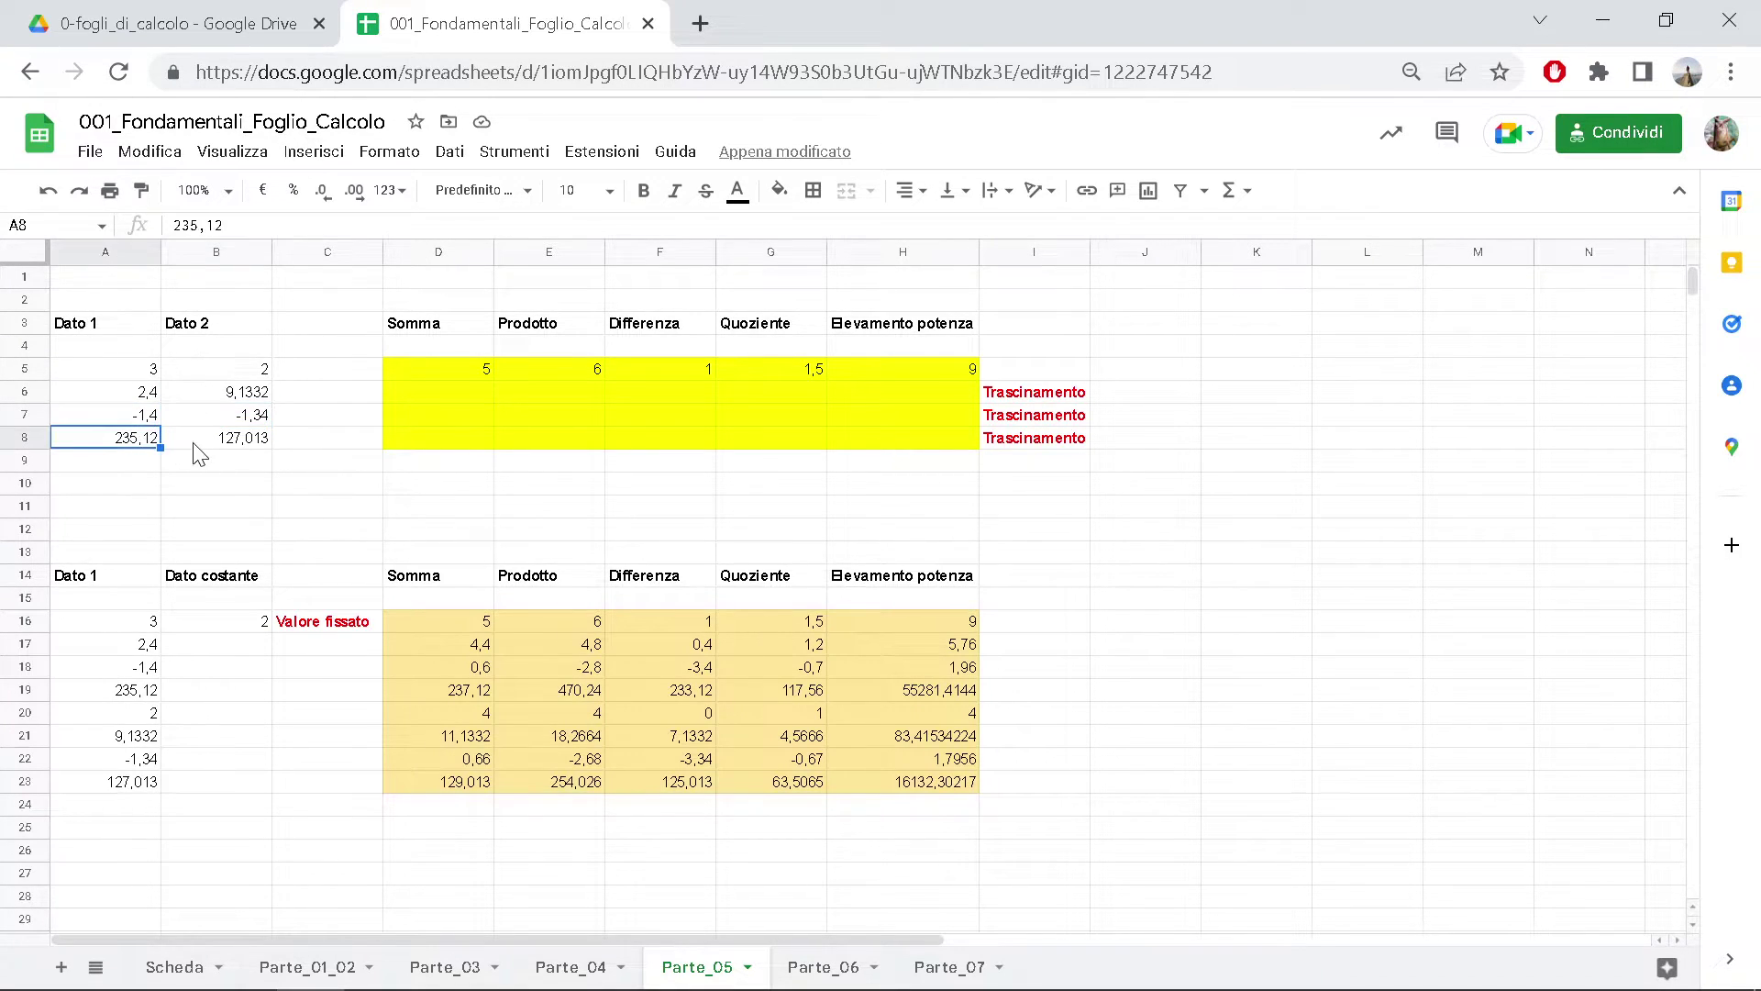
click(211, 439)
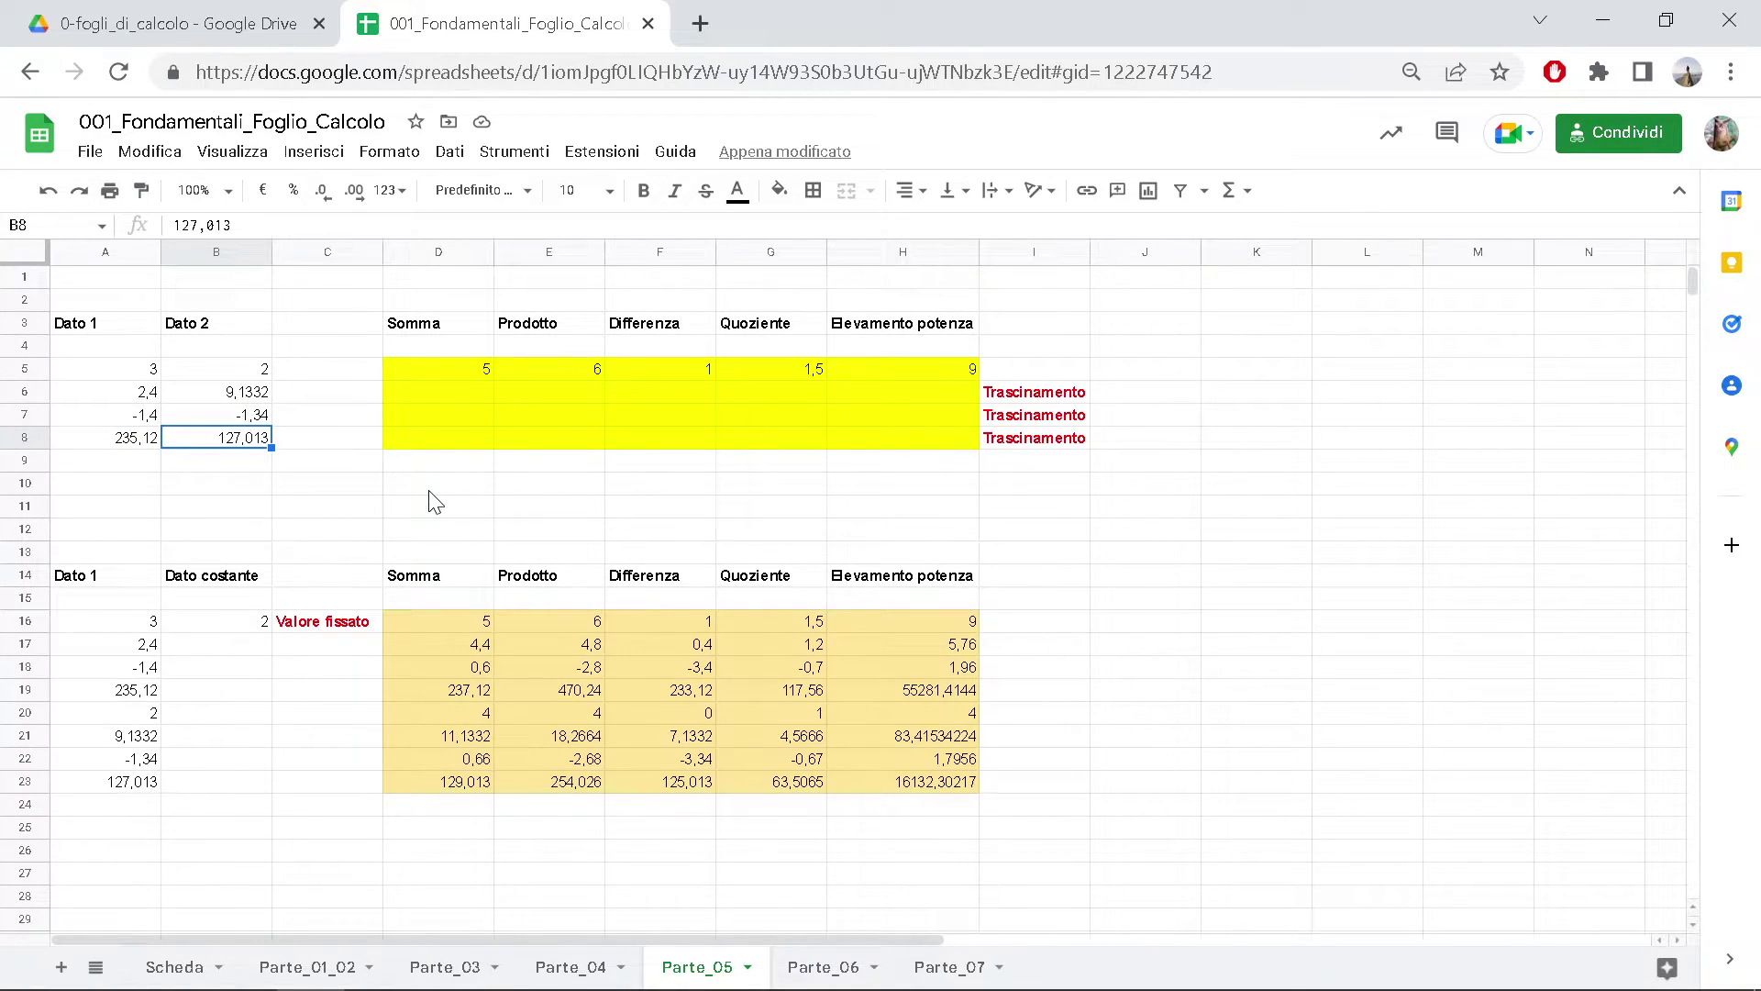
- Step through the row 5 formulas and the empty results rows 6–8
click(471, 370)
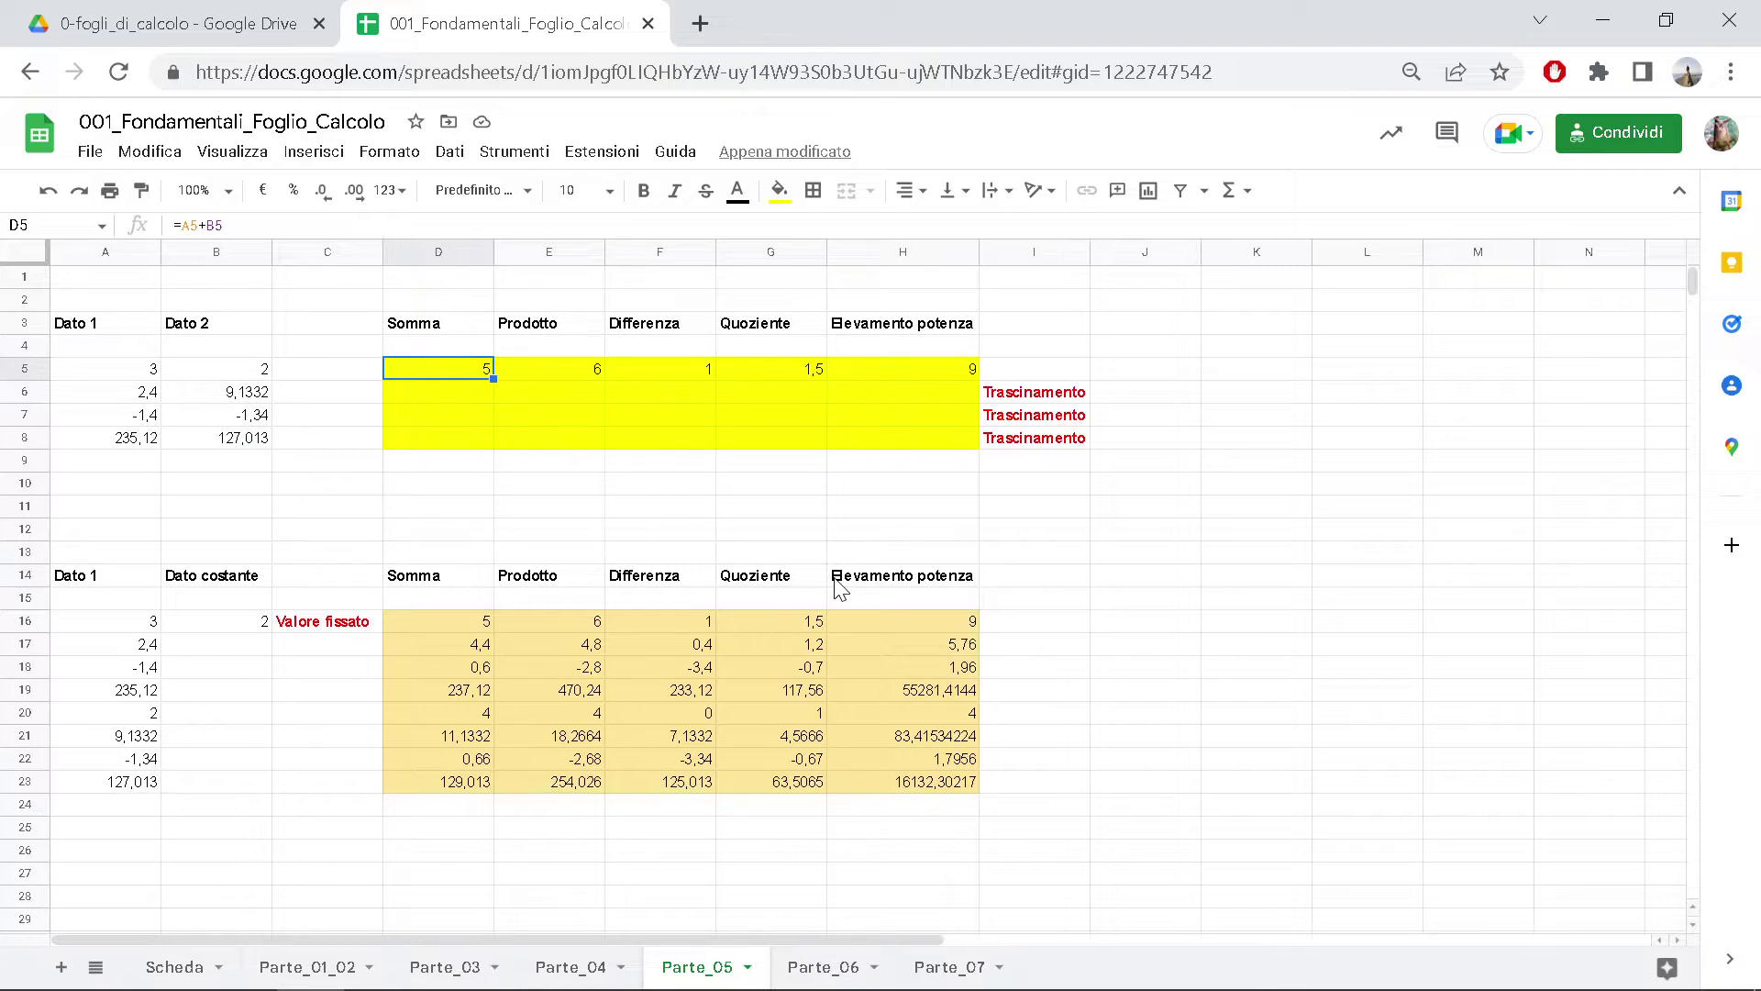
key(Right)
key(Right)
key(Right)
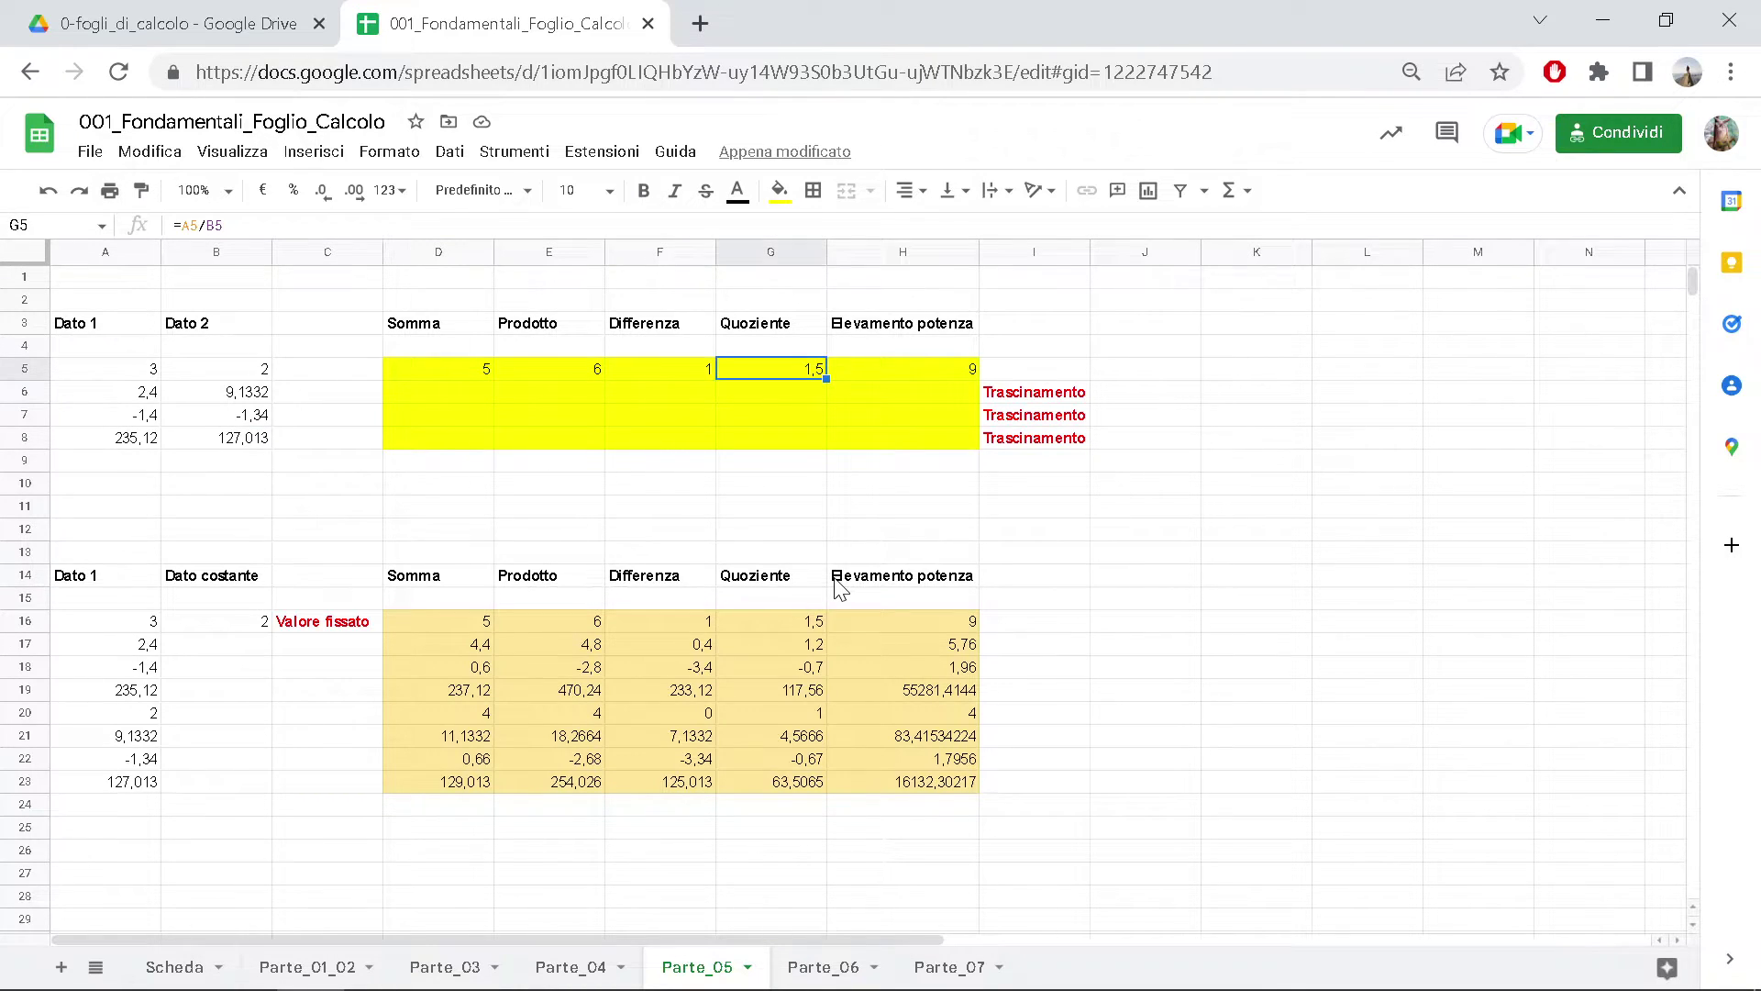
key(Right)
key(Down)
key(Left)
key(Left)
key(Left)
key(Left)
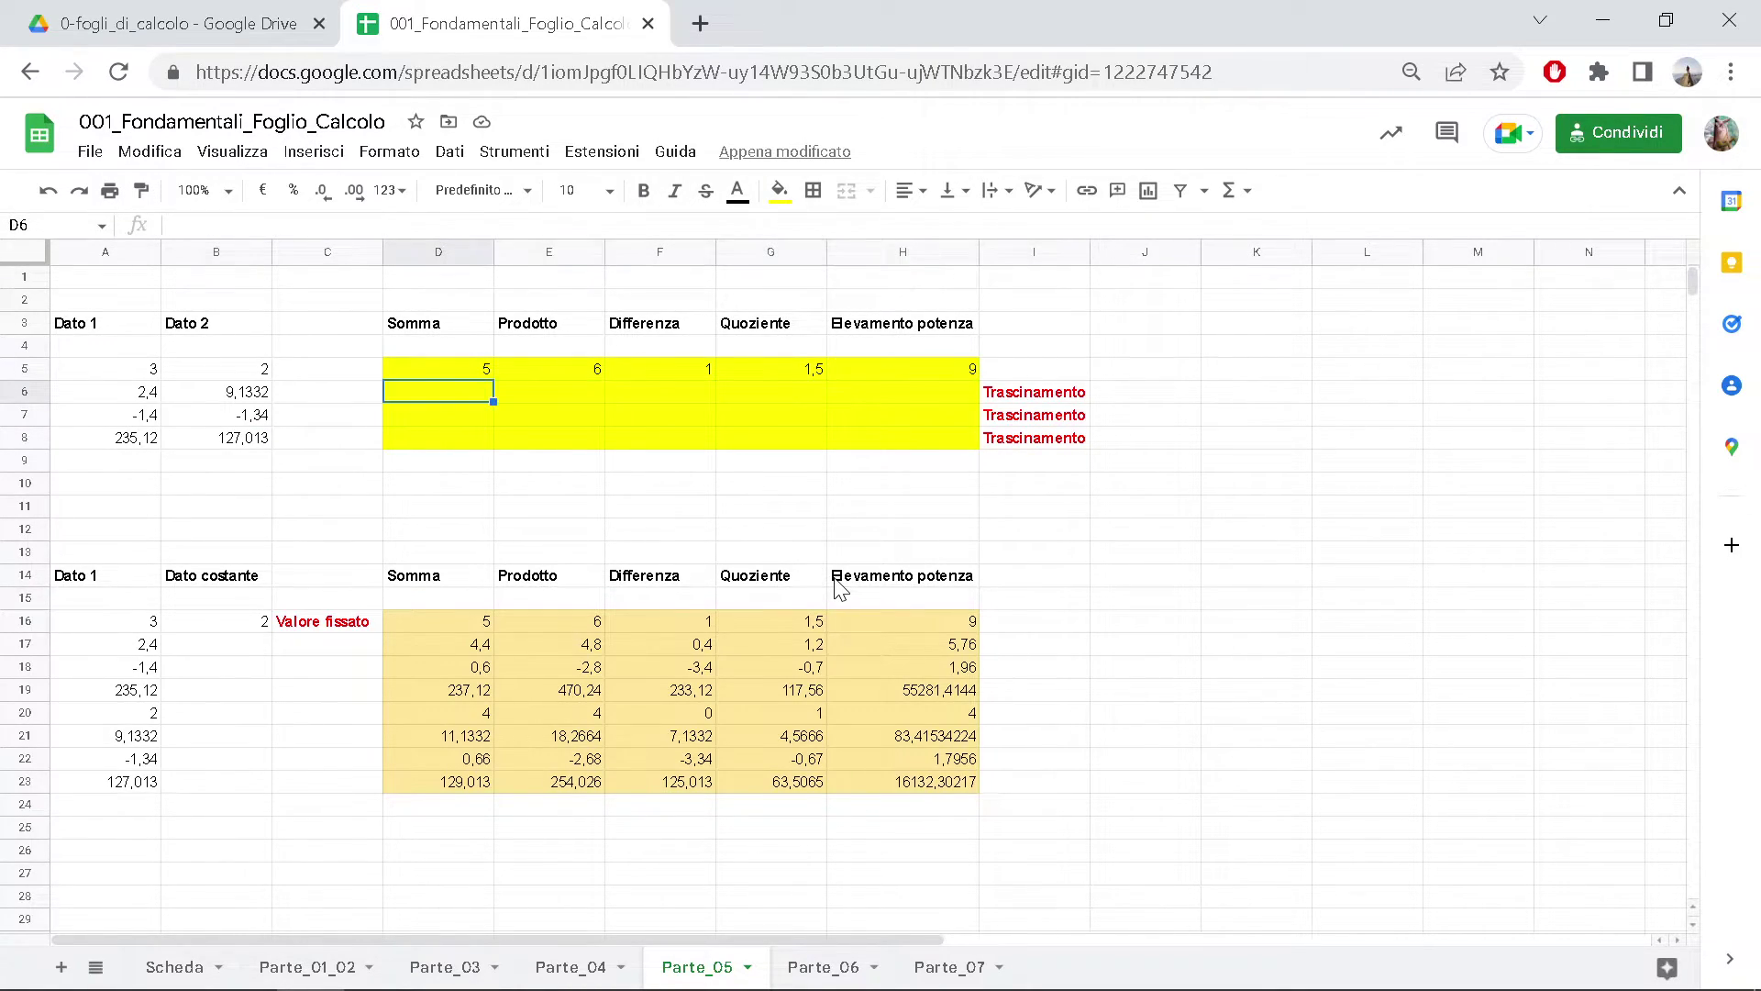
key(Down)
key(Down)
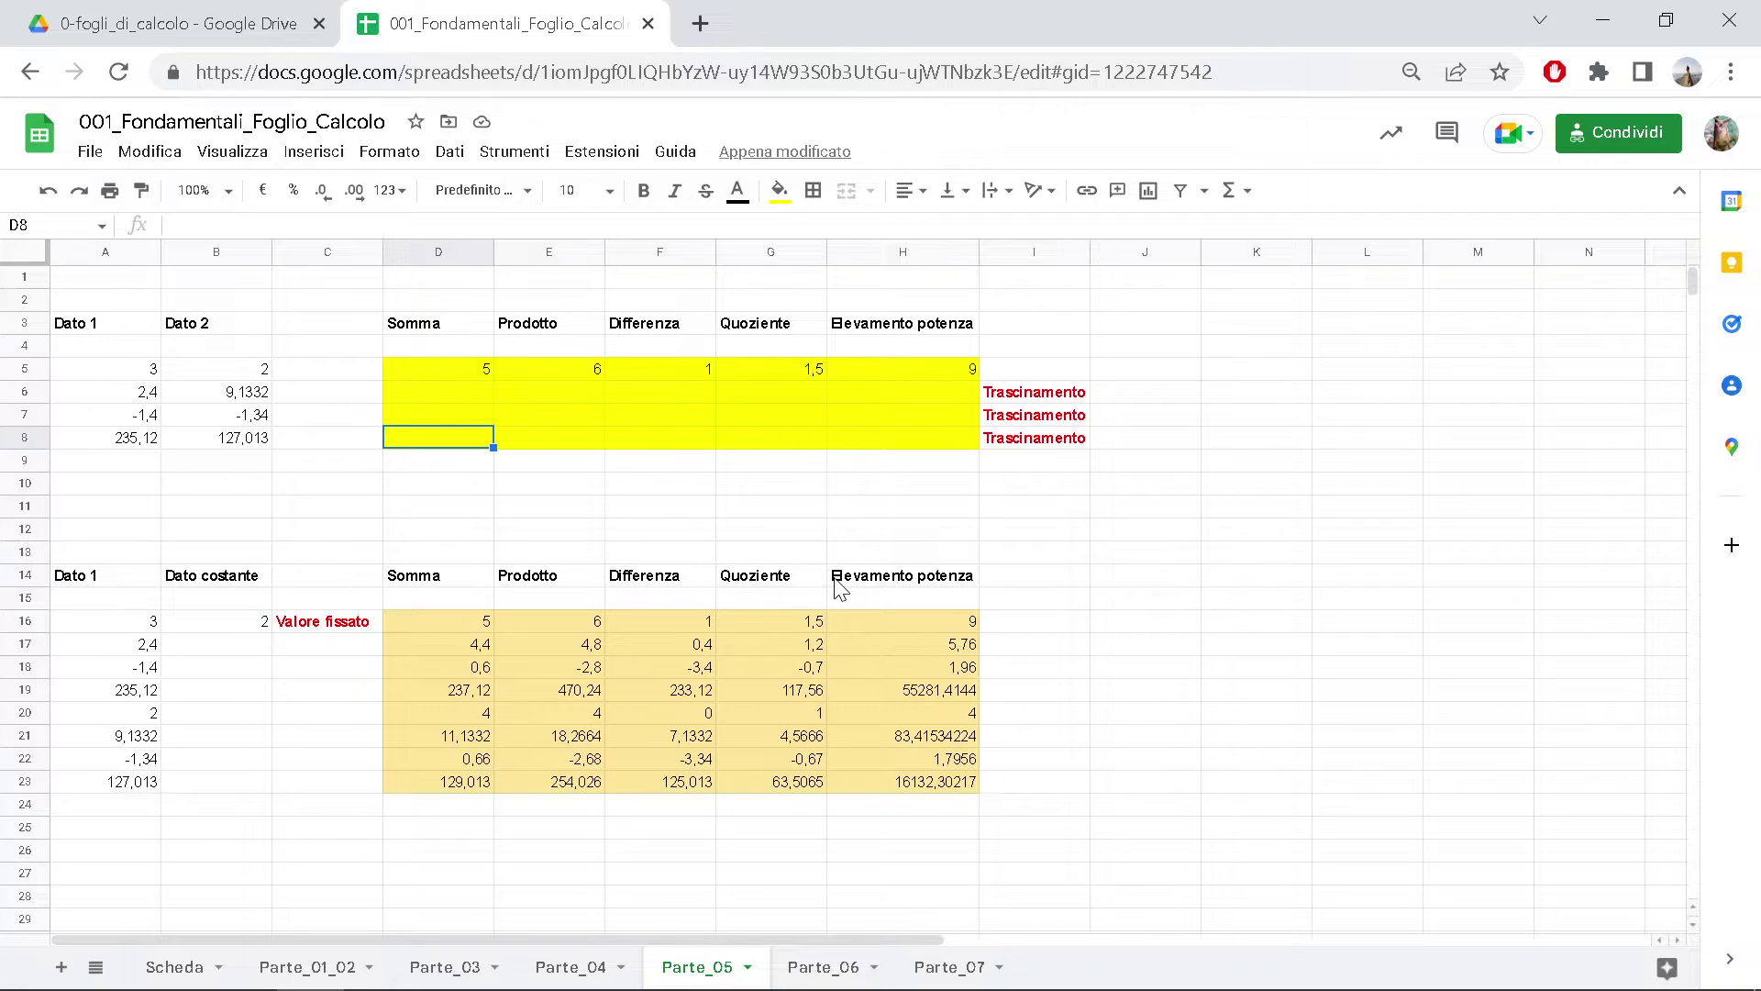
key(Right)
key(Left)
click(486, 371)
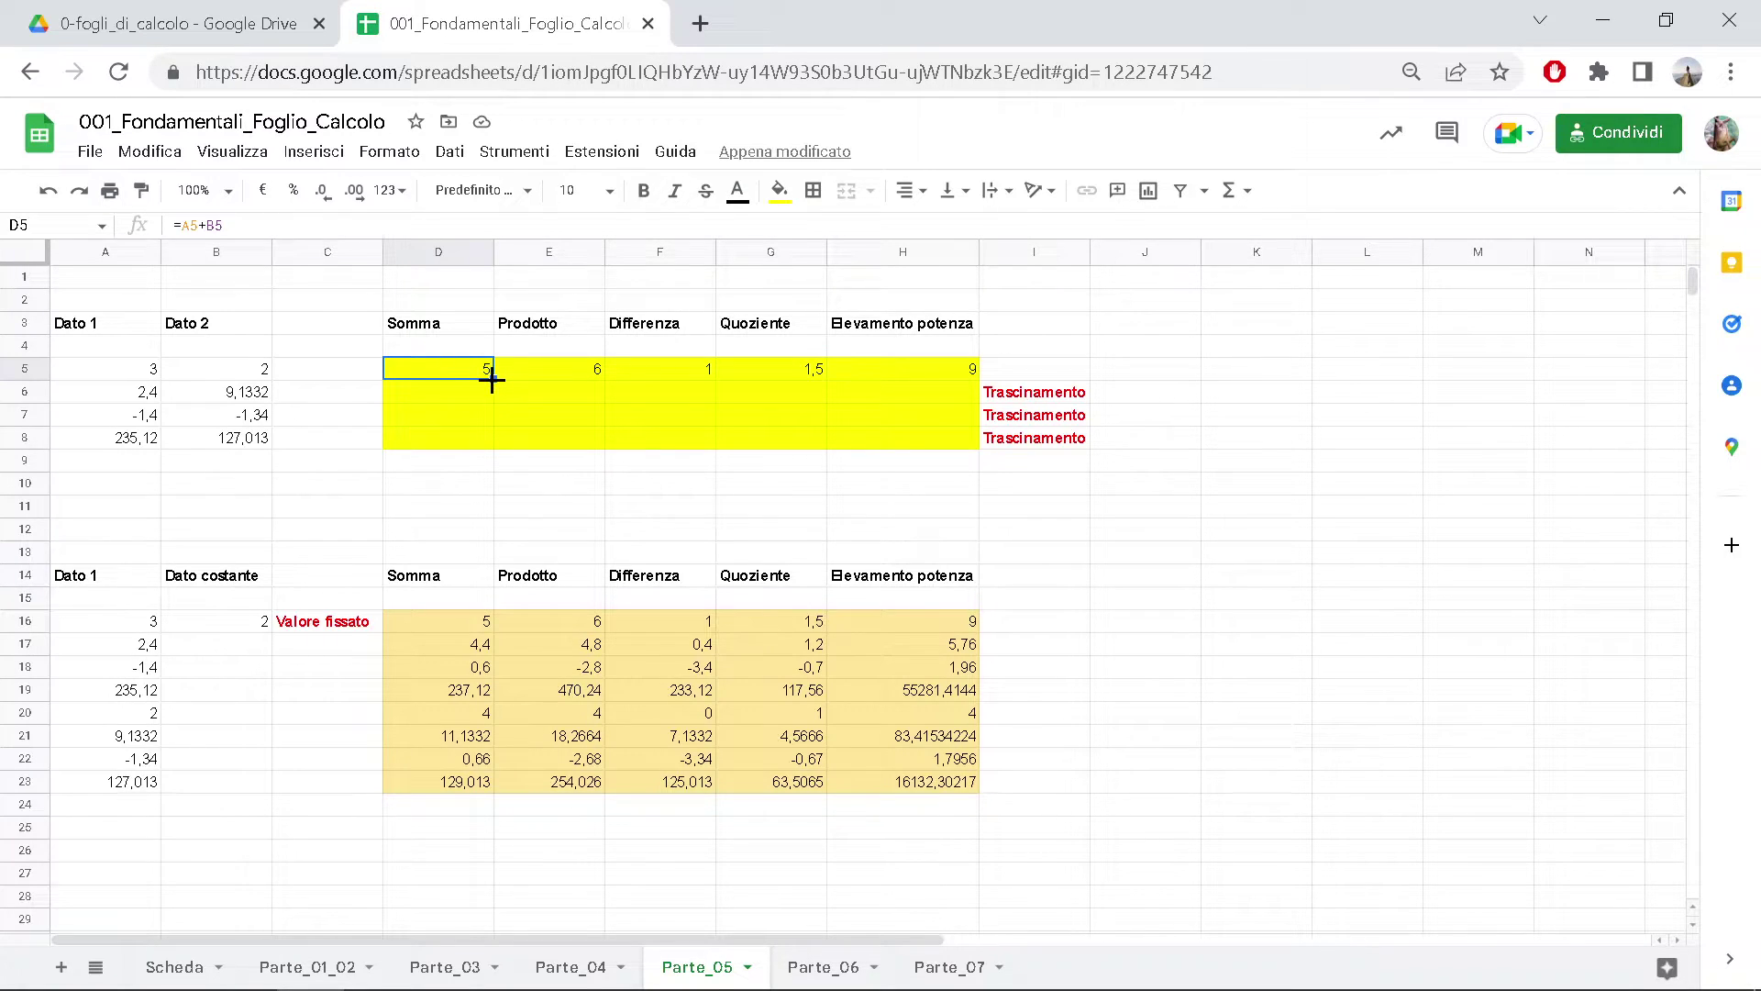
- Fill the D5 sum formula down to D8 and check D8's references
drag(492, 379, 485, 439)
drag(485, 439, 490, 441)
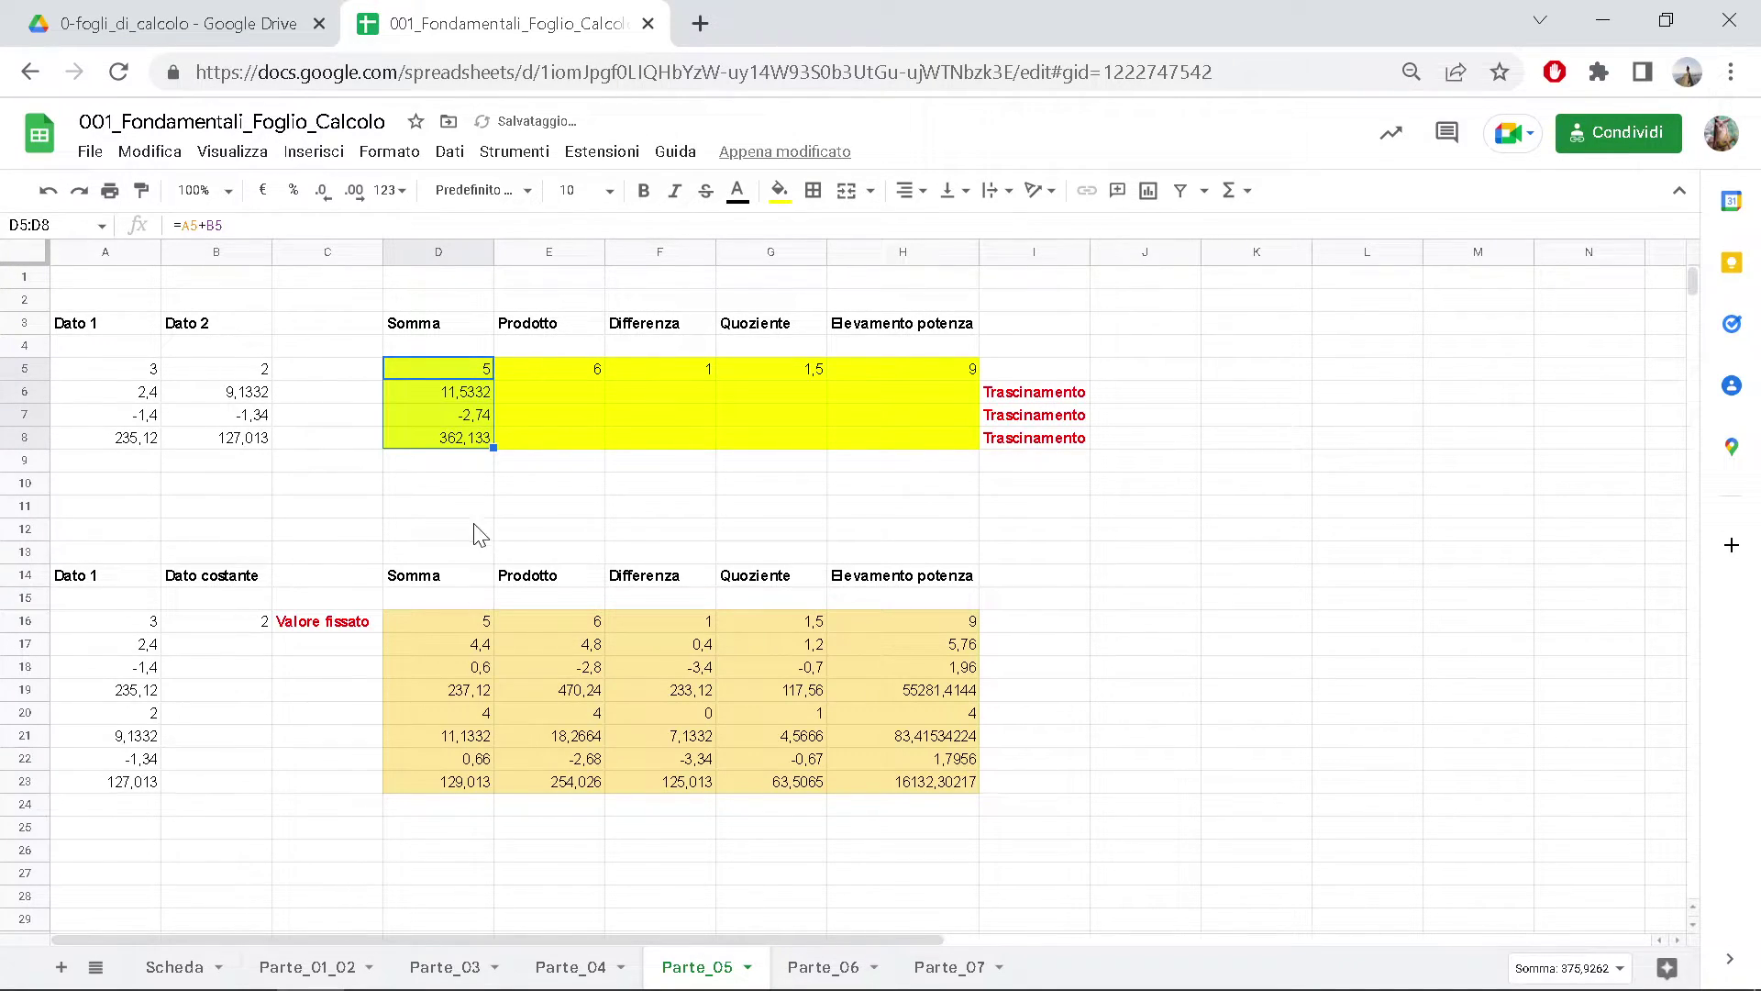
click(470, 422)
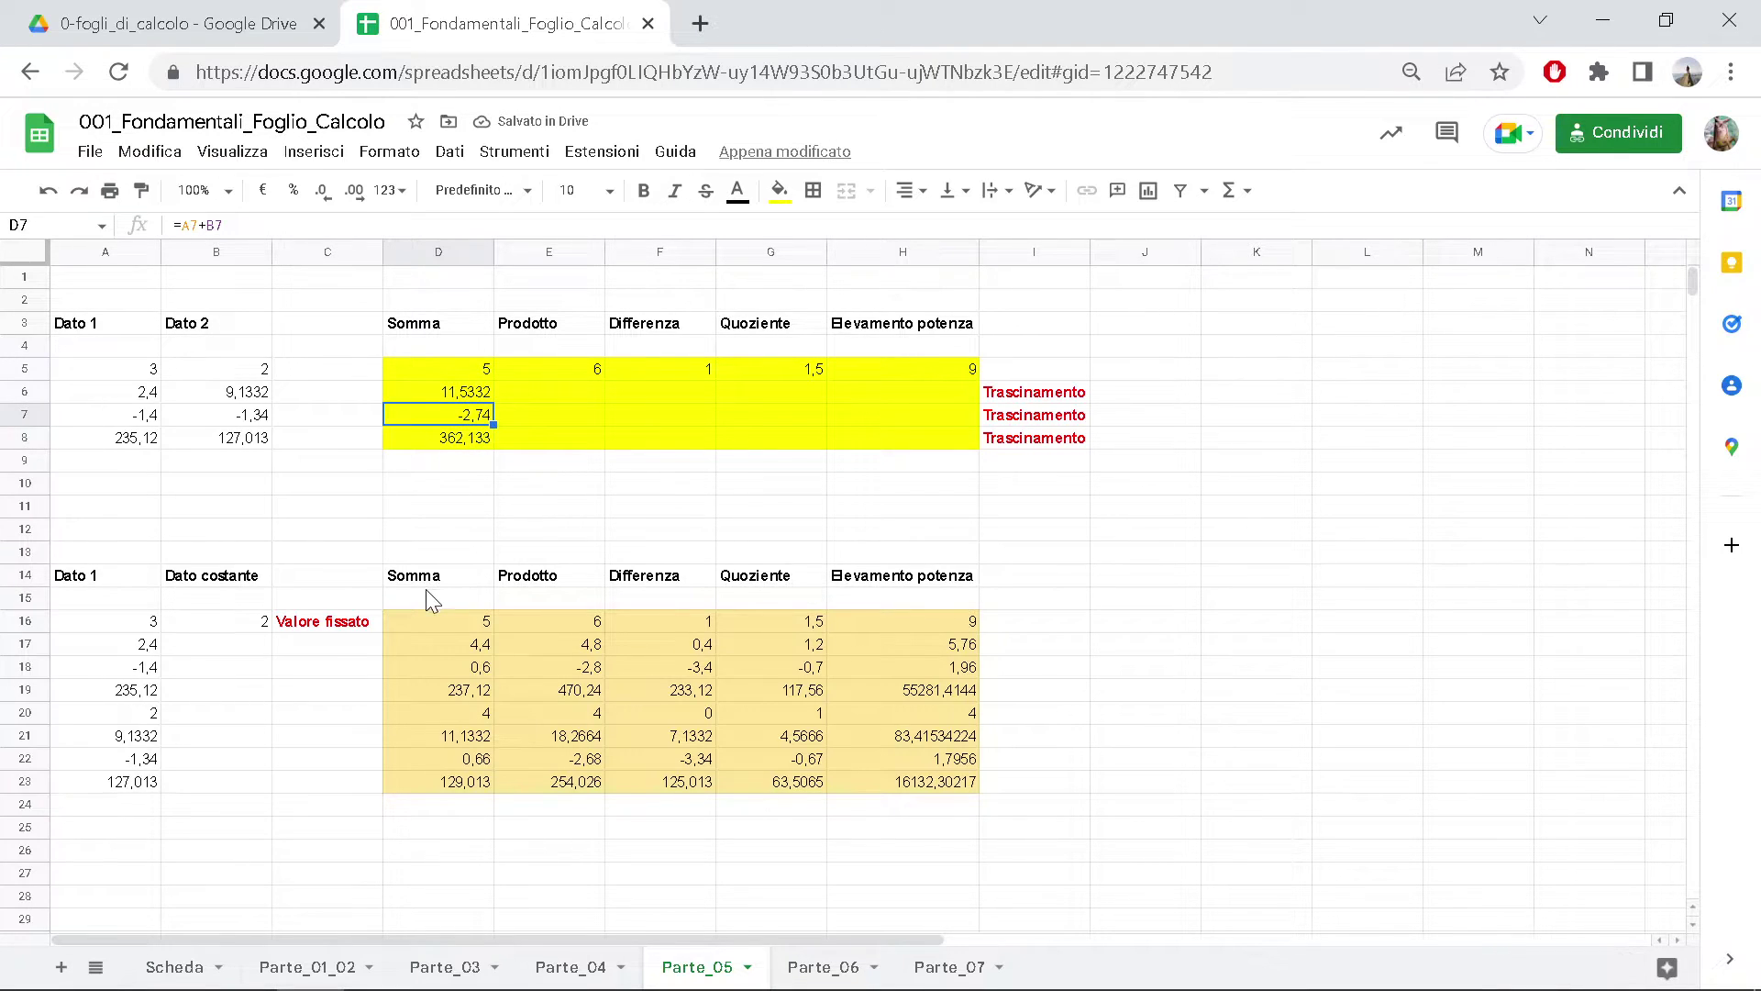
double_click(450, 439)
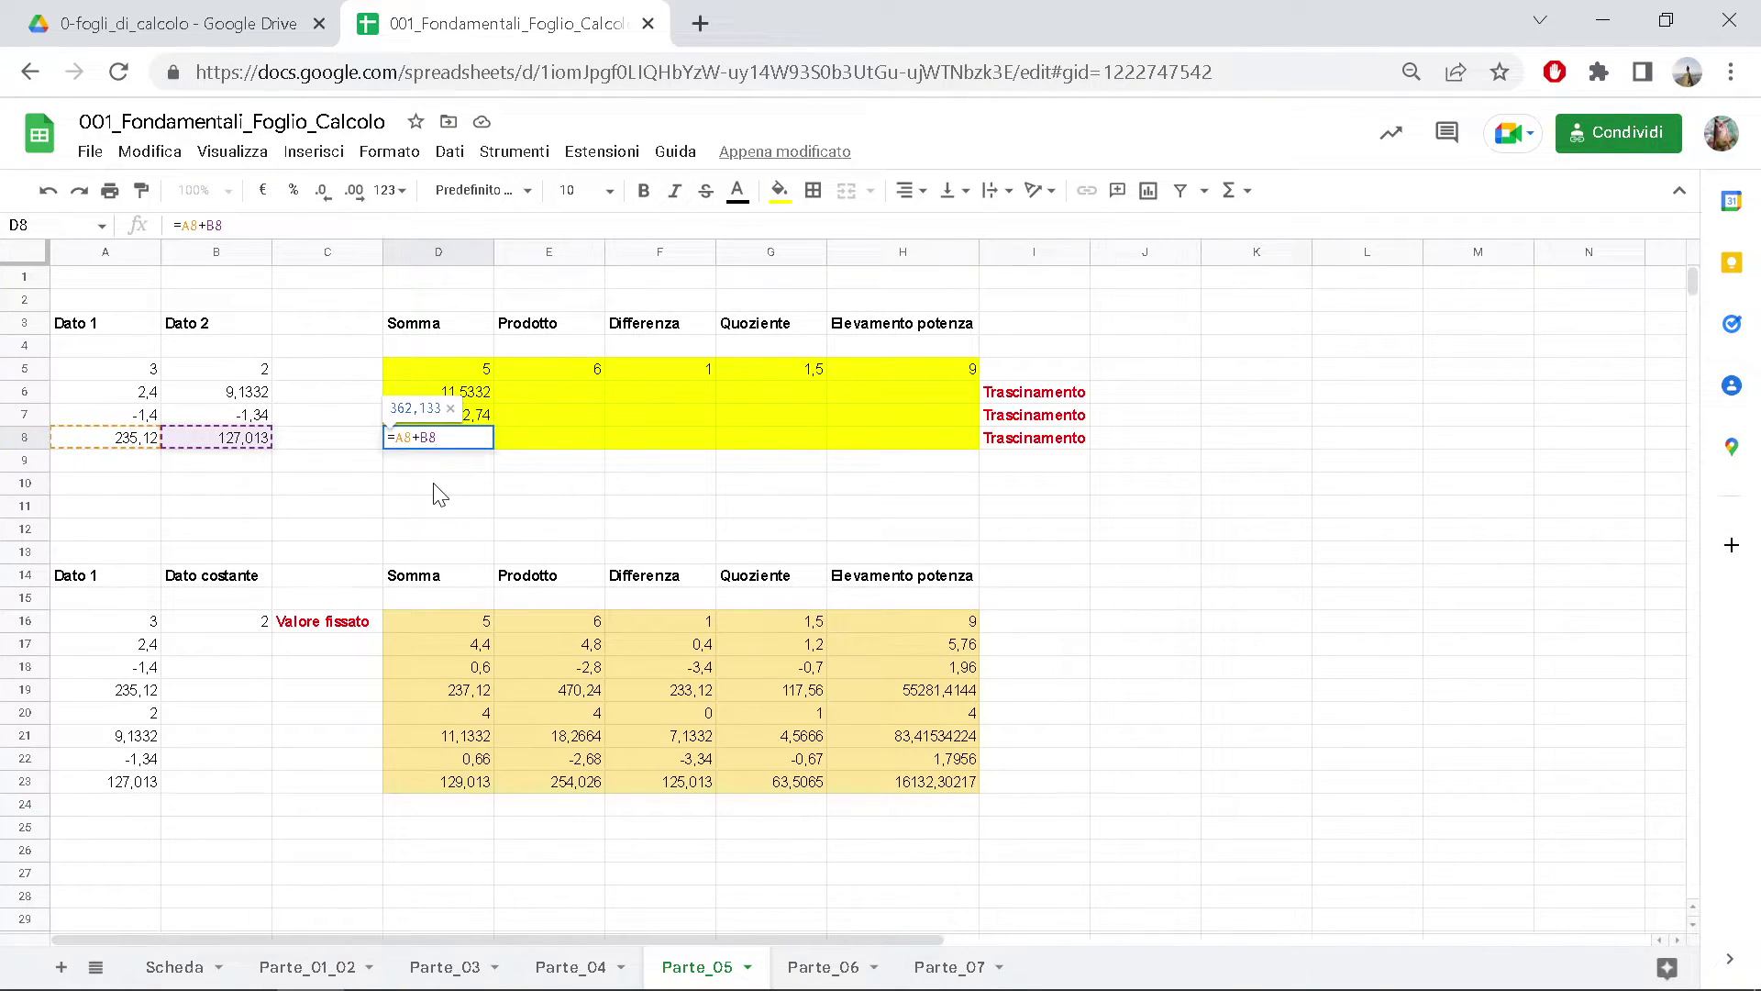
key(Escape)
- Fill the E5 product formula down to E8 and check E7 and E6
click(565, 365)
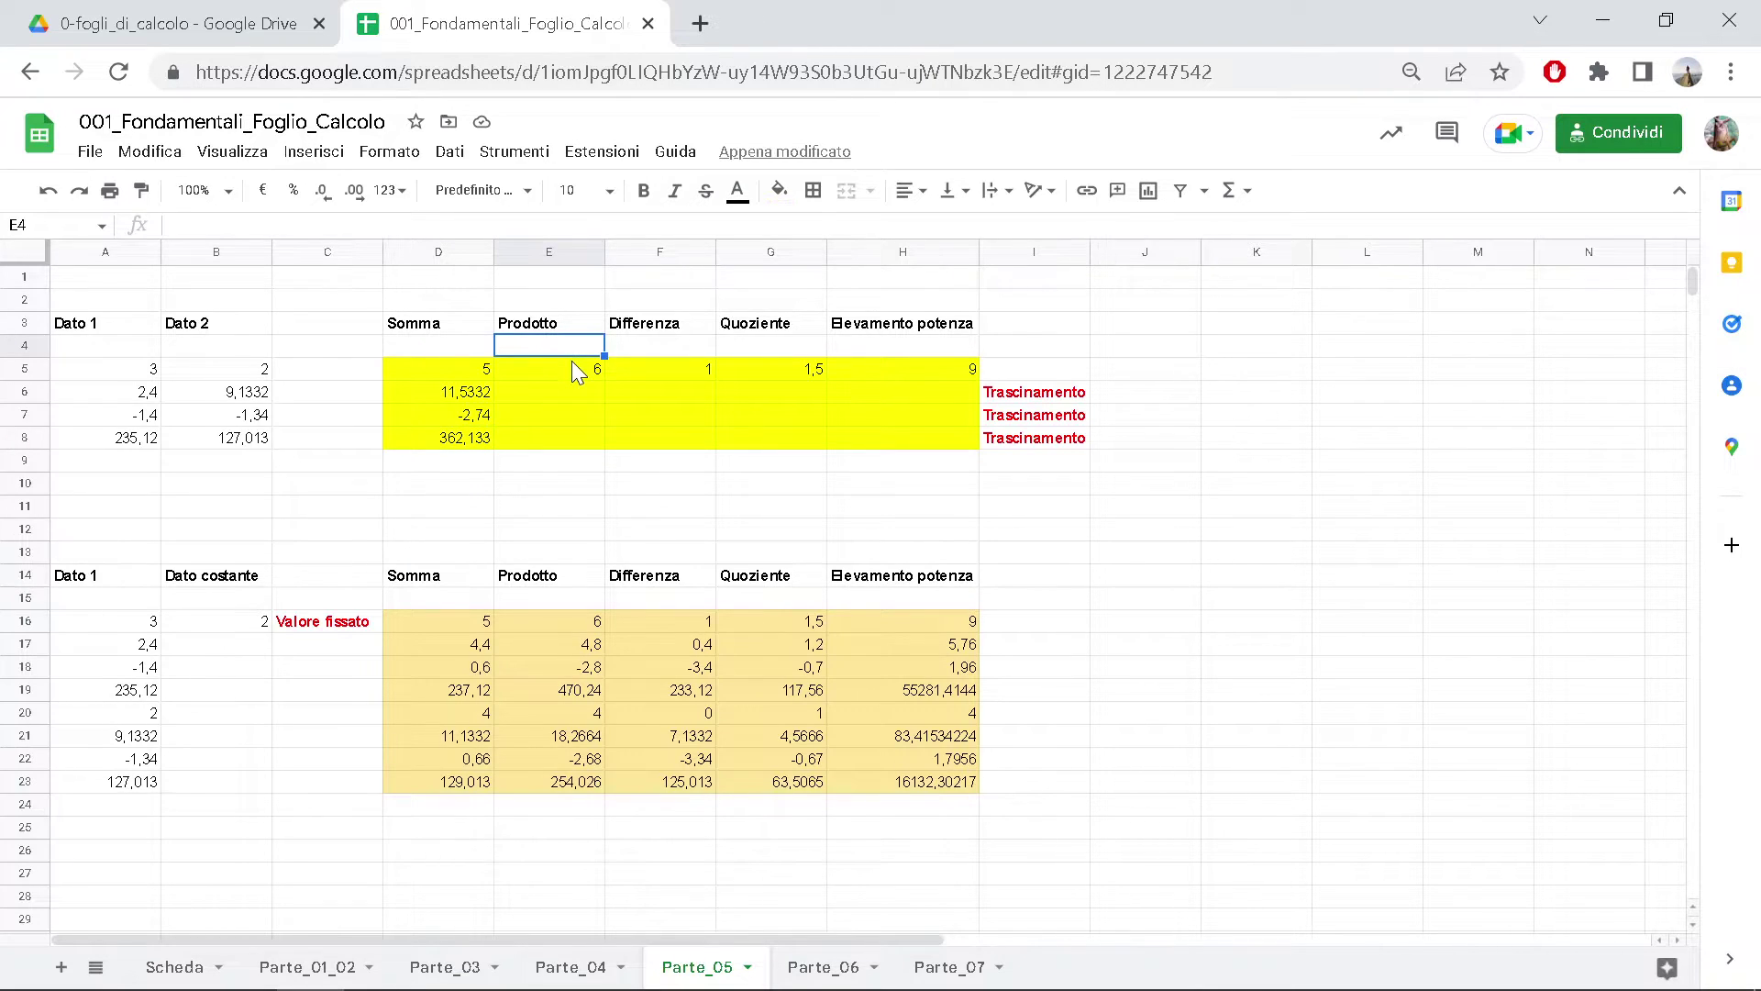
drag(603, 378, 598, 436)
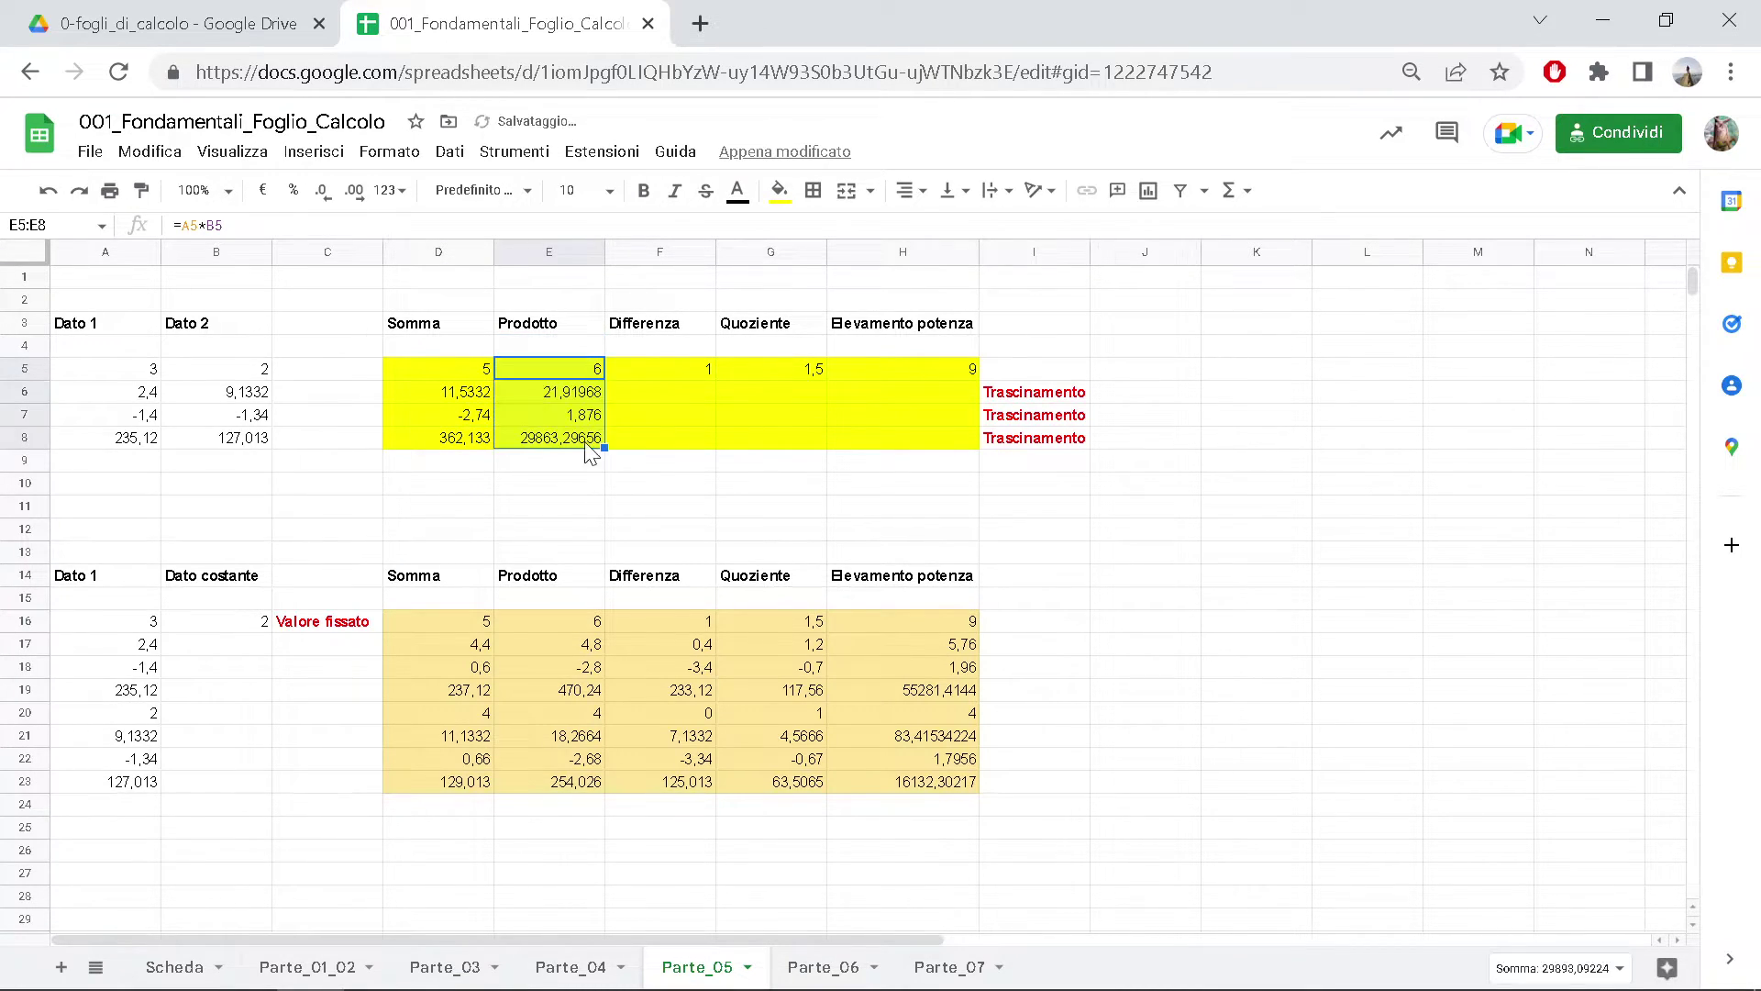
double_click(576, 416)
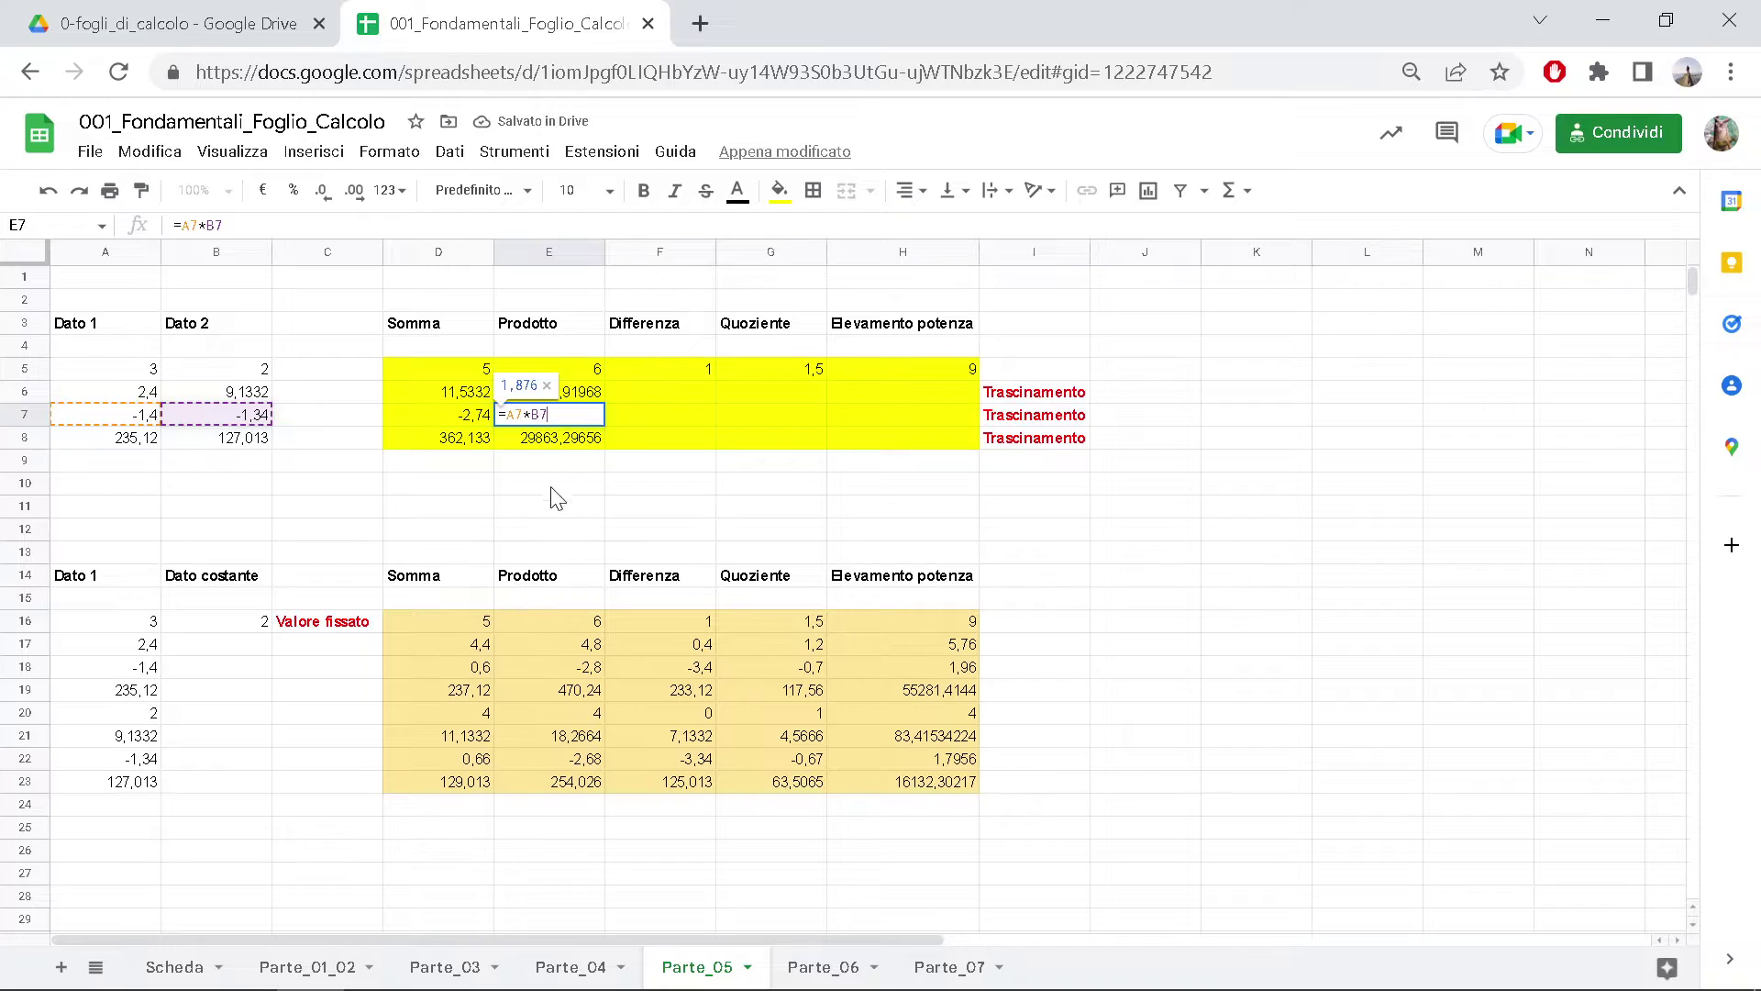
key(Escape)
click(568, 387)
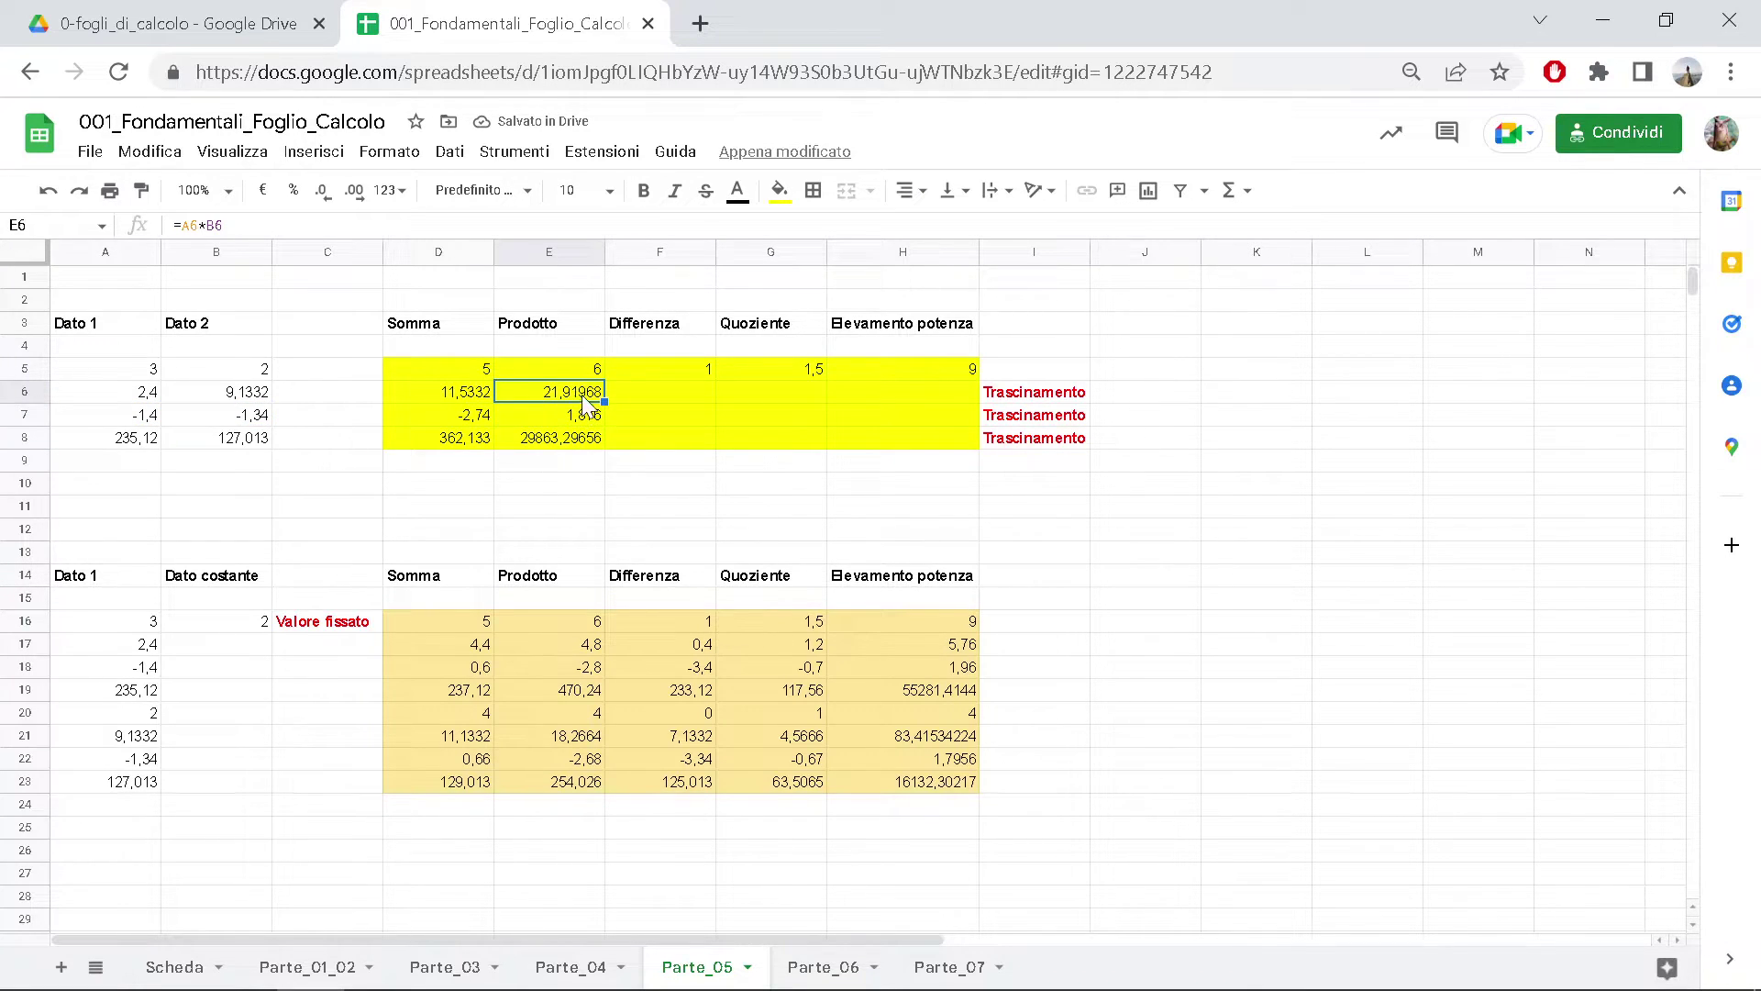
double_click(587, 395)
key(Escape)
- Fill the difference, quotient and power formulas down to row 8, noting #NUM! in H7
click(679, 367)
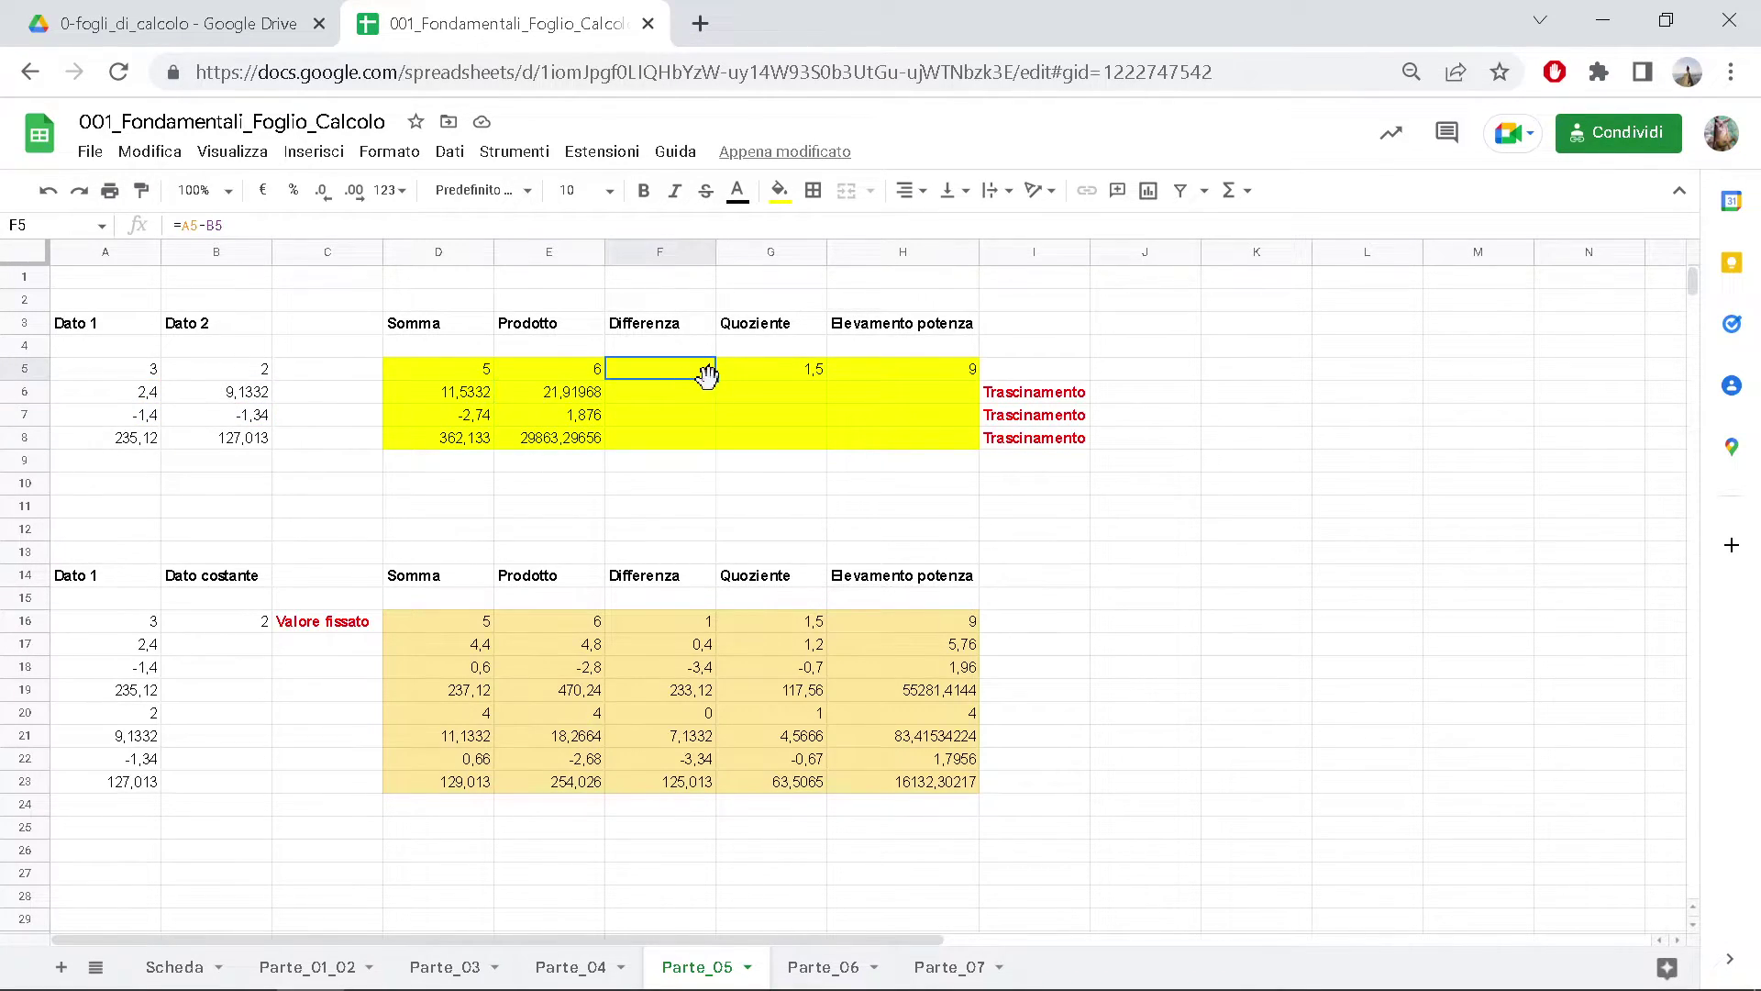
drag(711, 473, 712, 471)
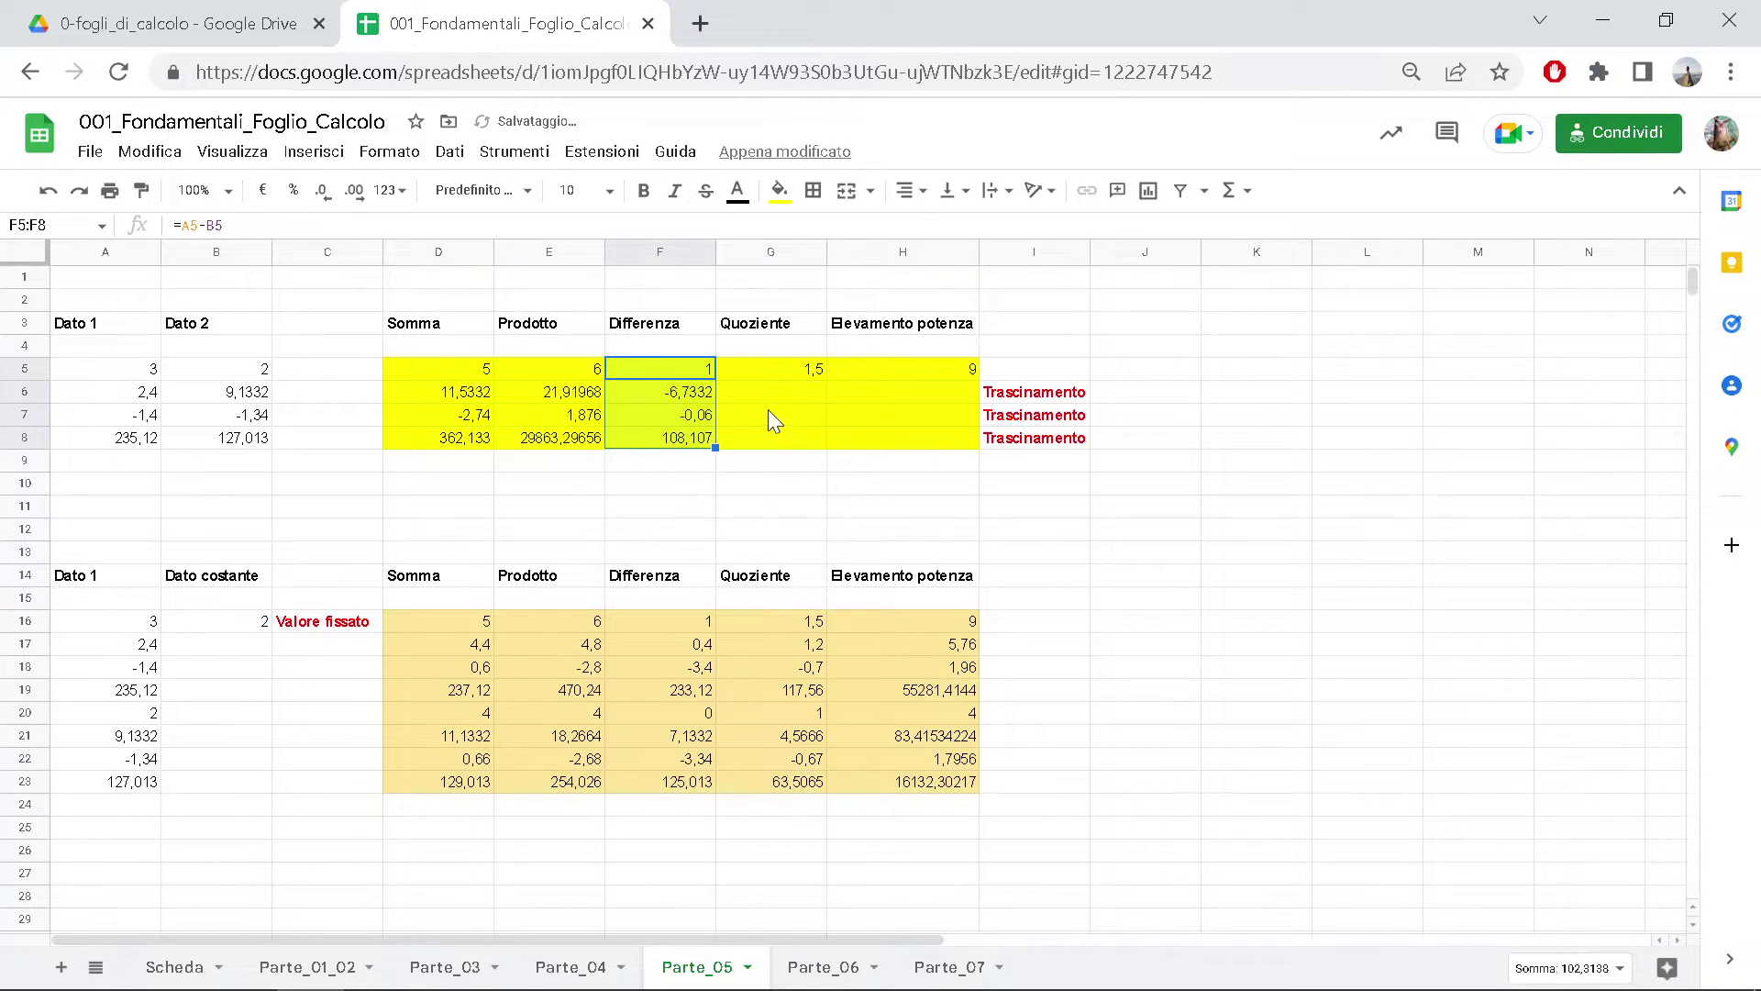
click(796, 373)
drag(827, 379, 811, 448)
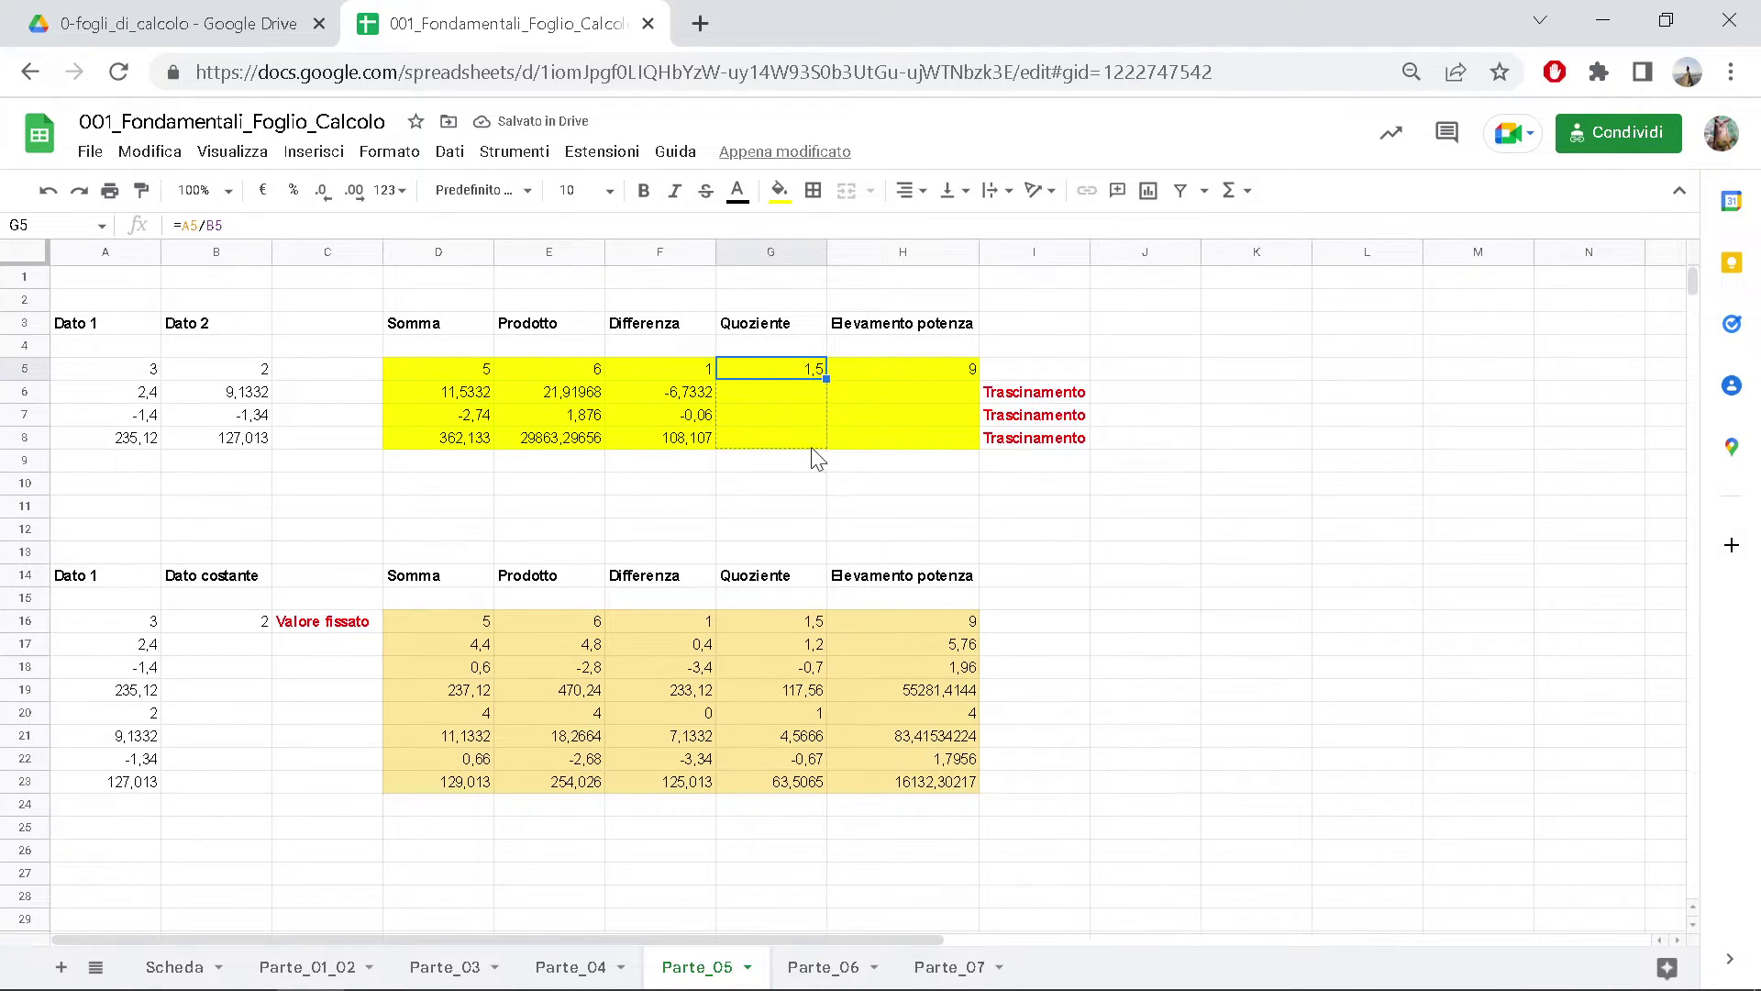
click(926, 368)
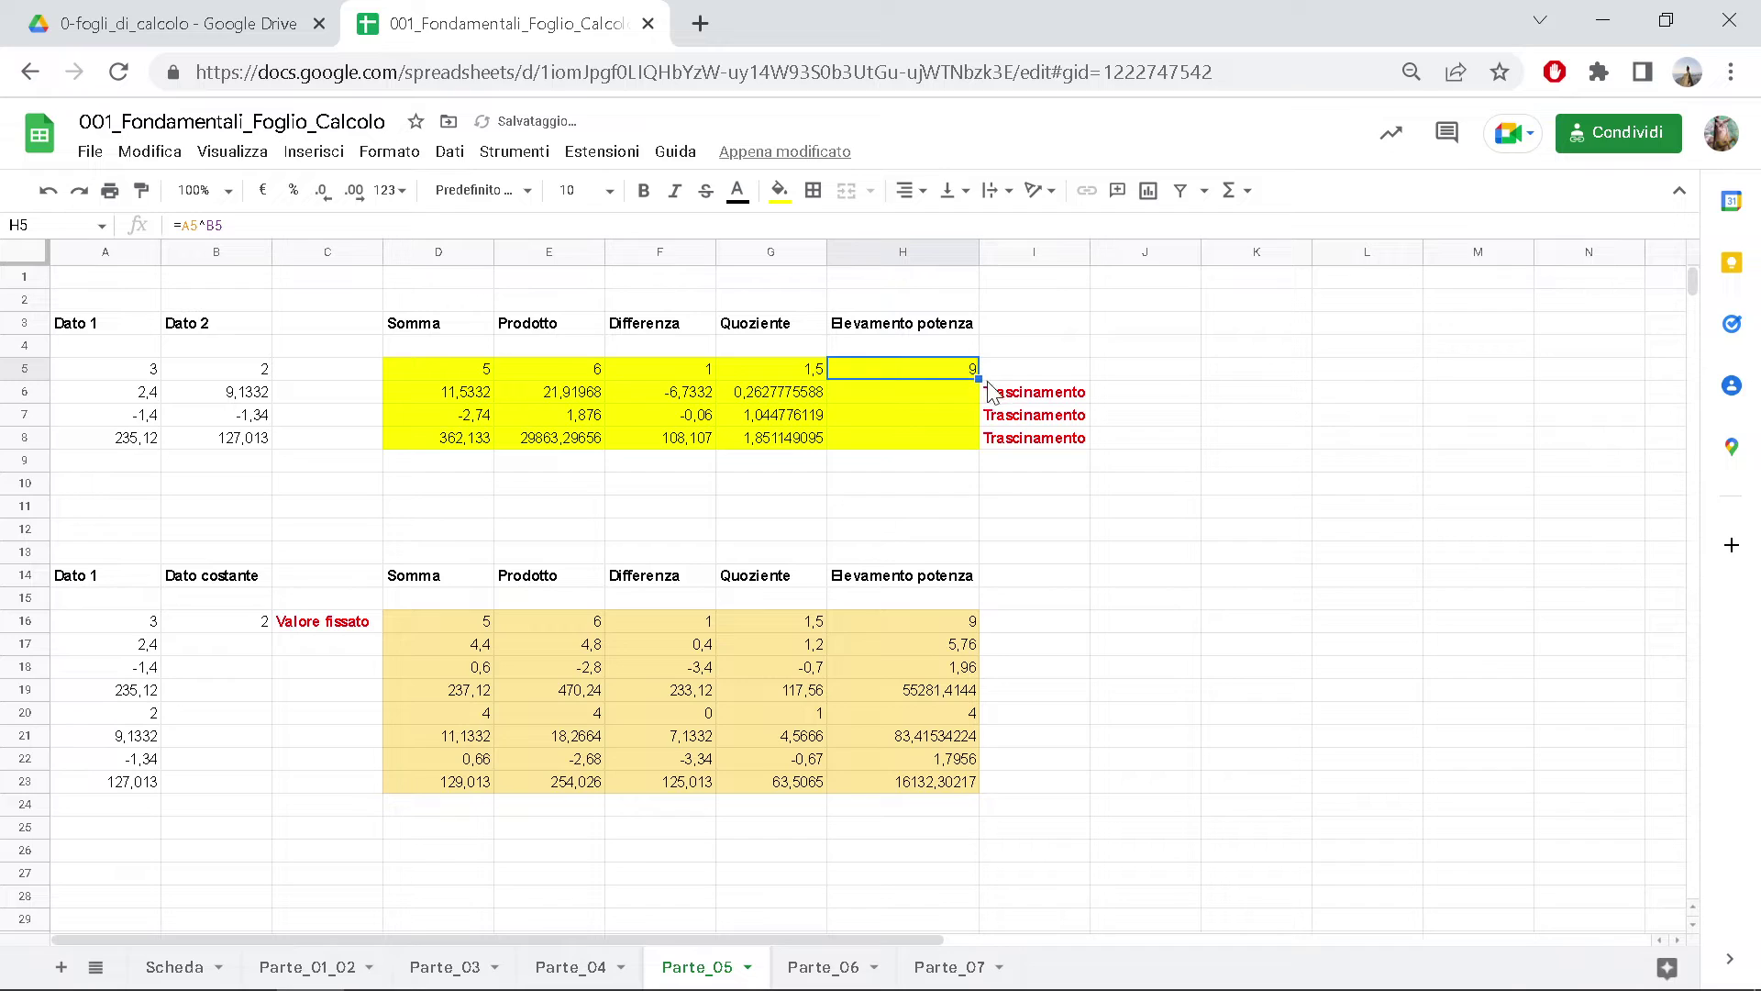
drag(979, 378, 970, 439)
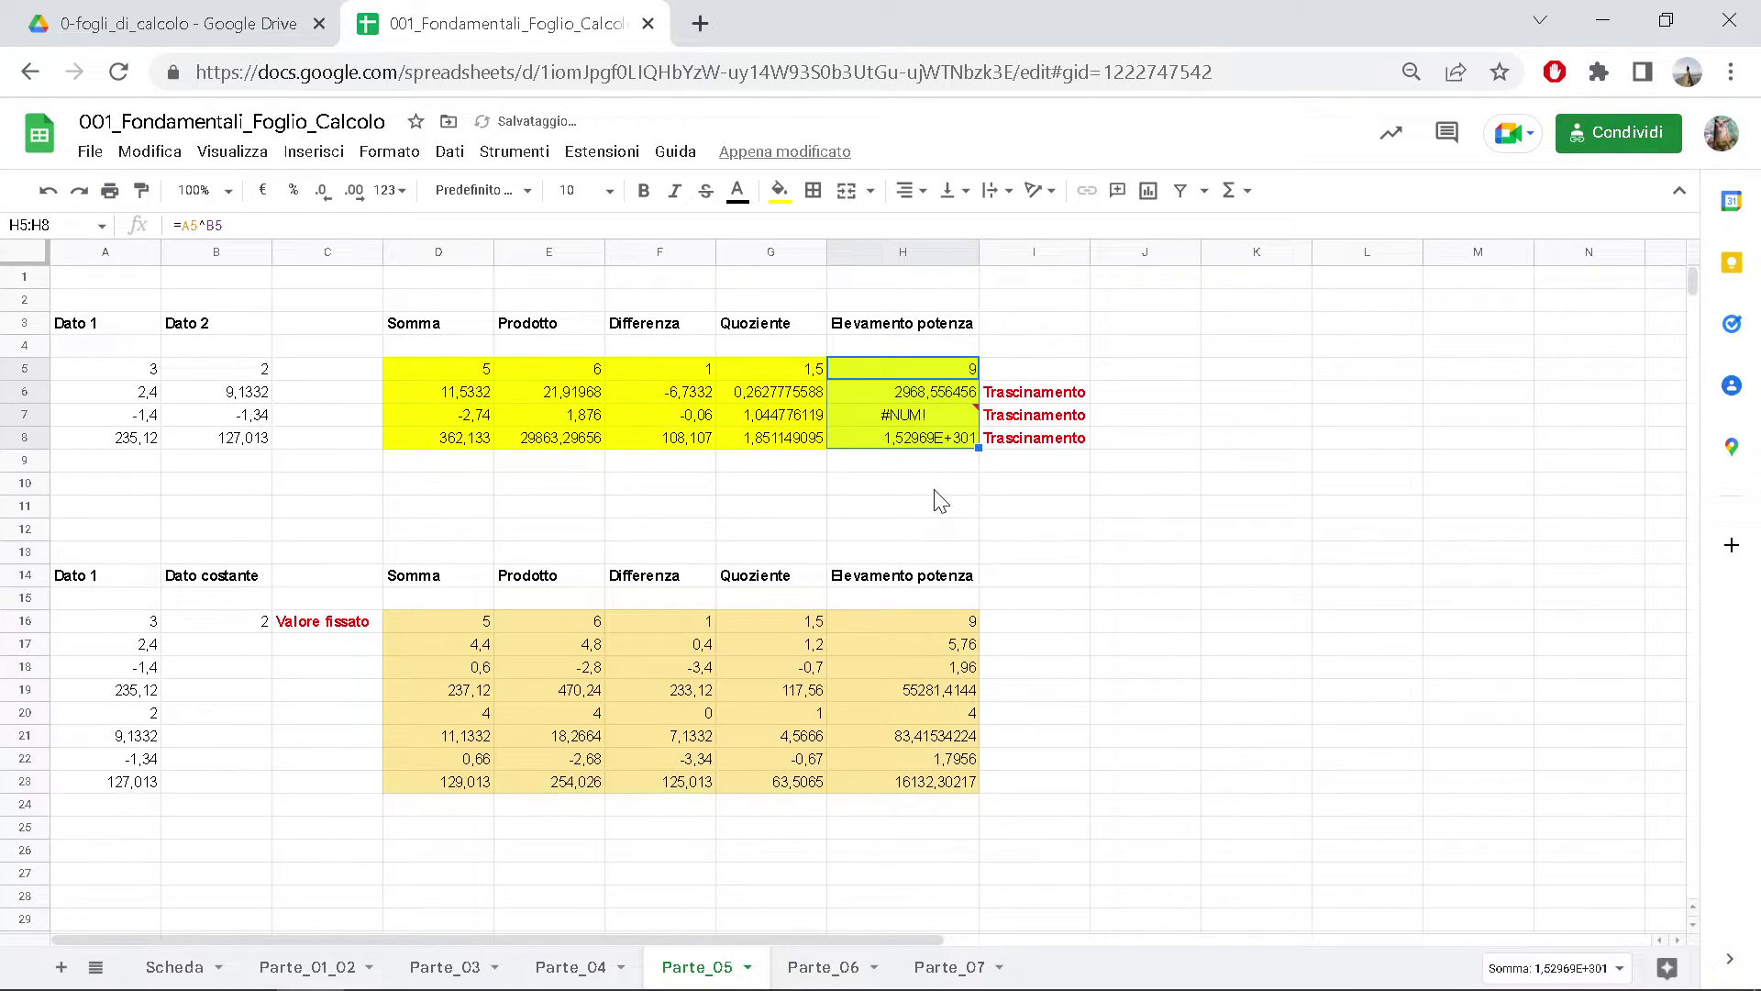
click(945, 414)
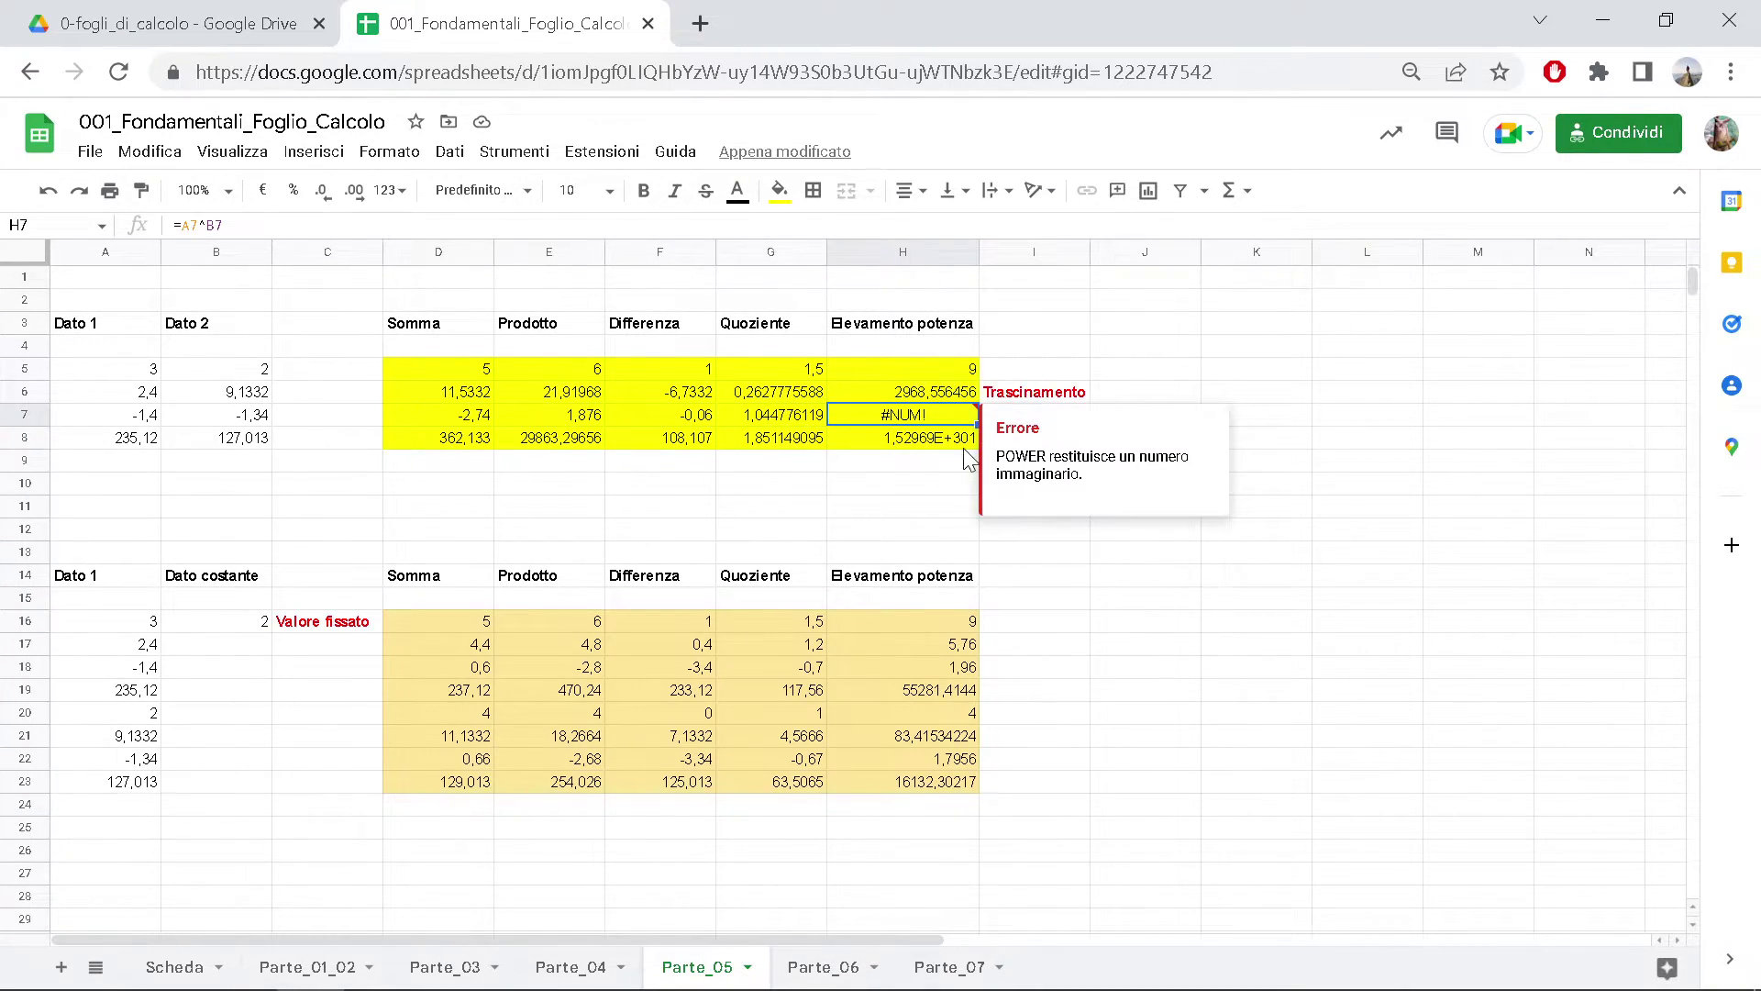
mouse_move(903, 414)
click(558, 489)
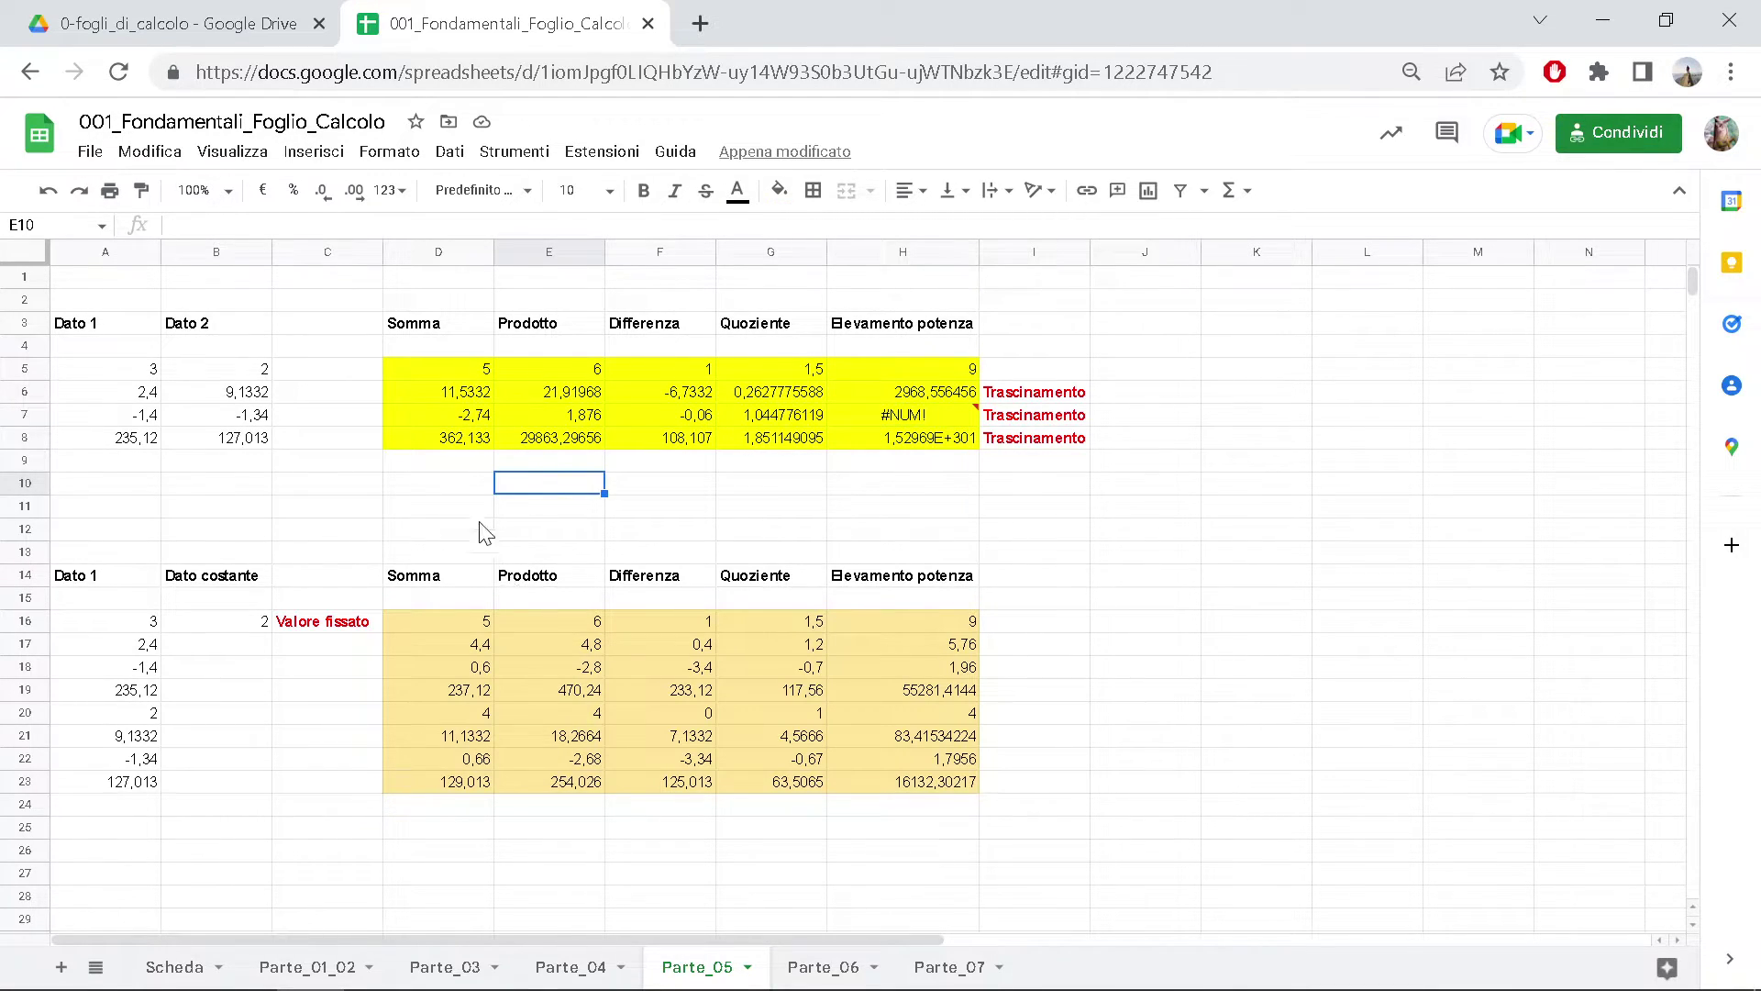
scroll(449, 498, down, 1)
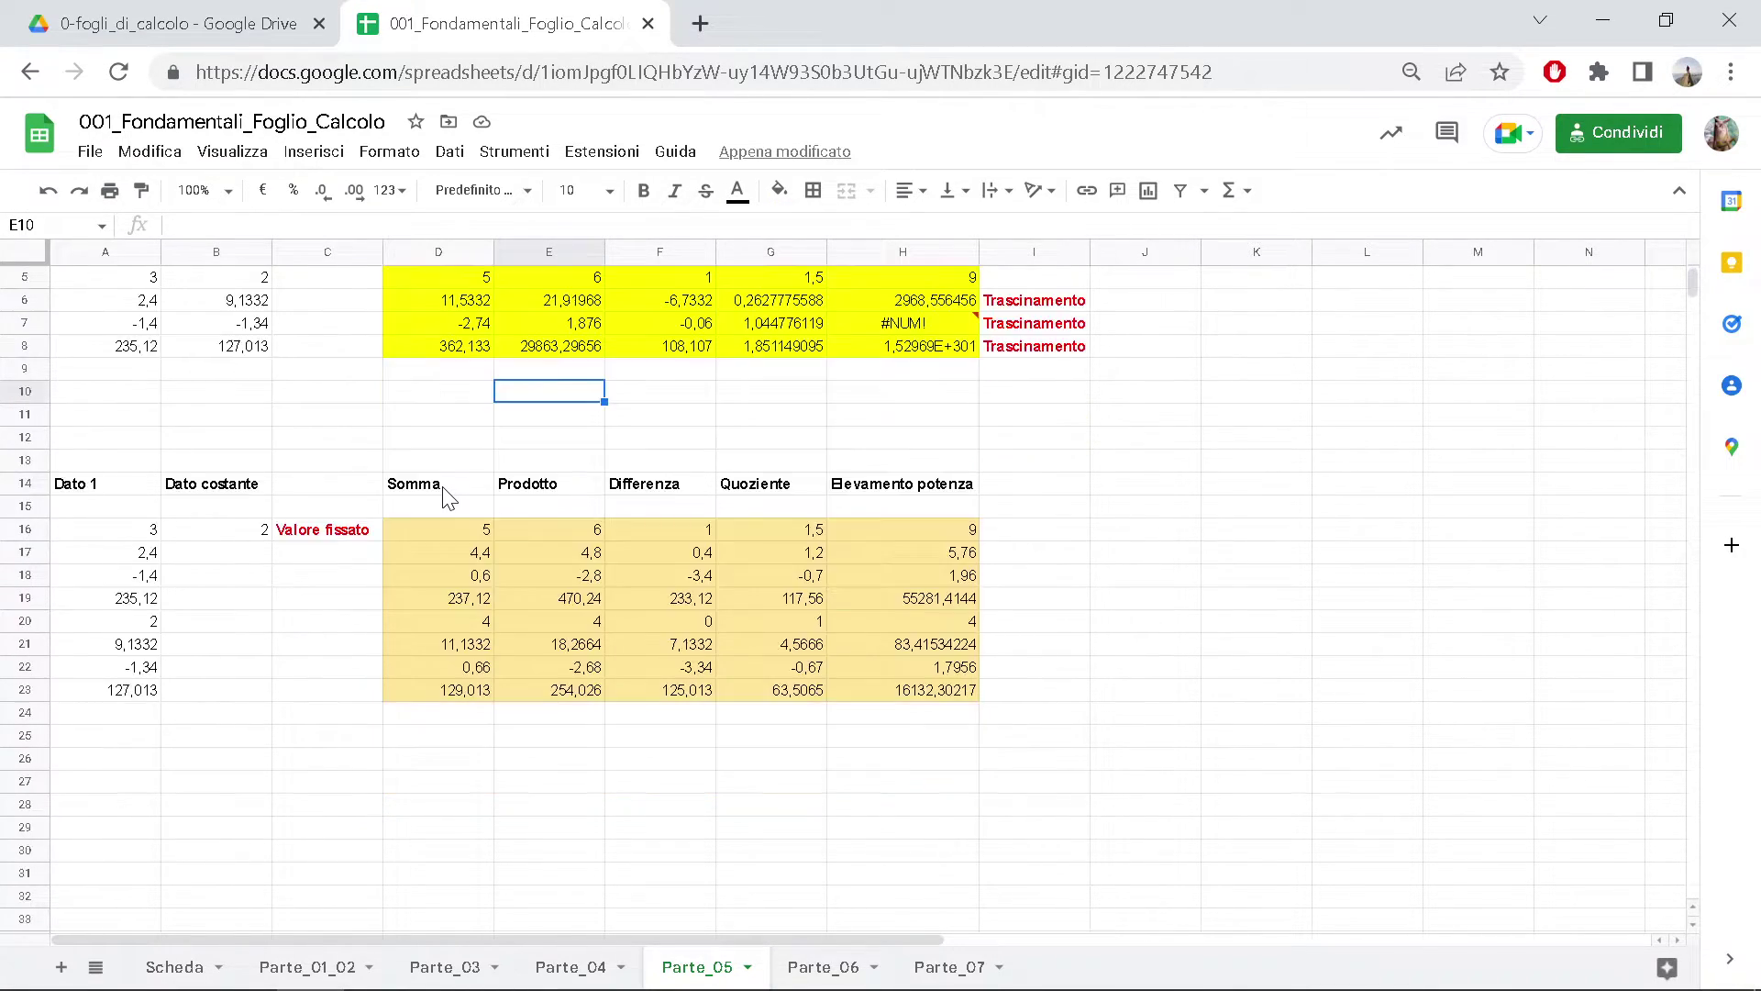
scroll(448, 498, up, 1)
scroll(449, 498, down, 3)
scroll(448, 499, down, 1)
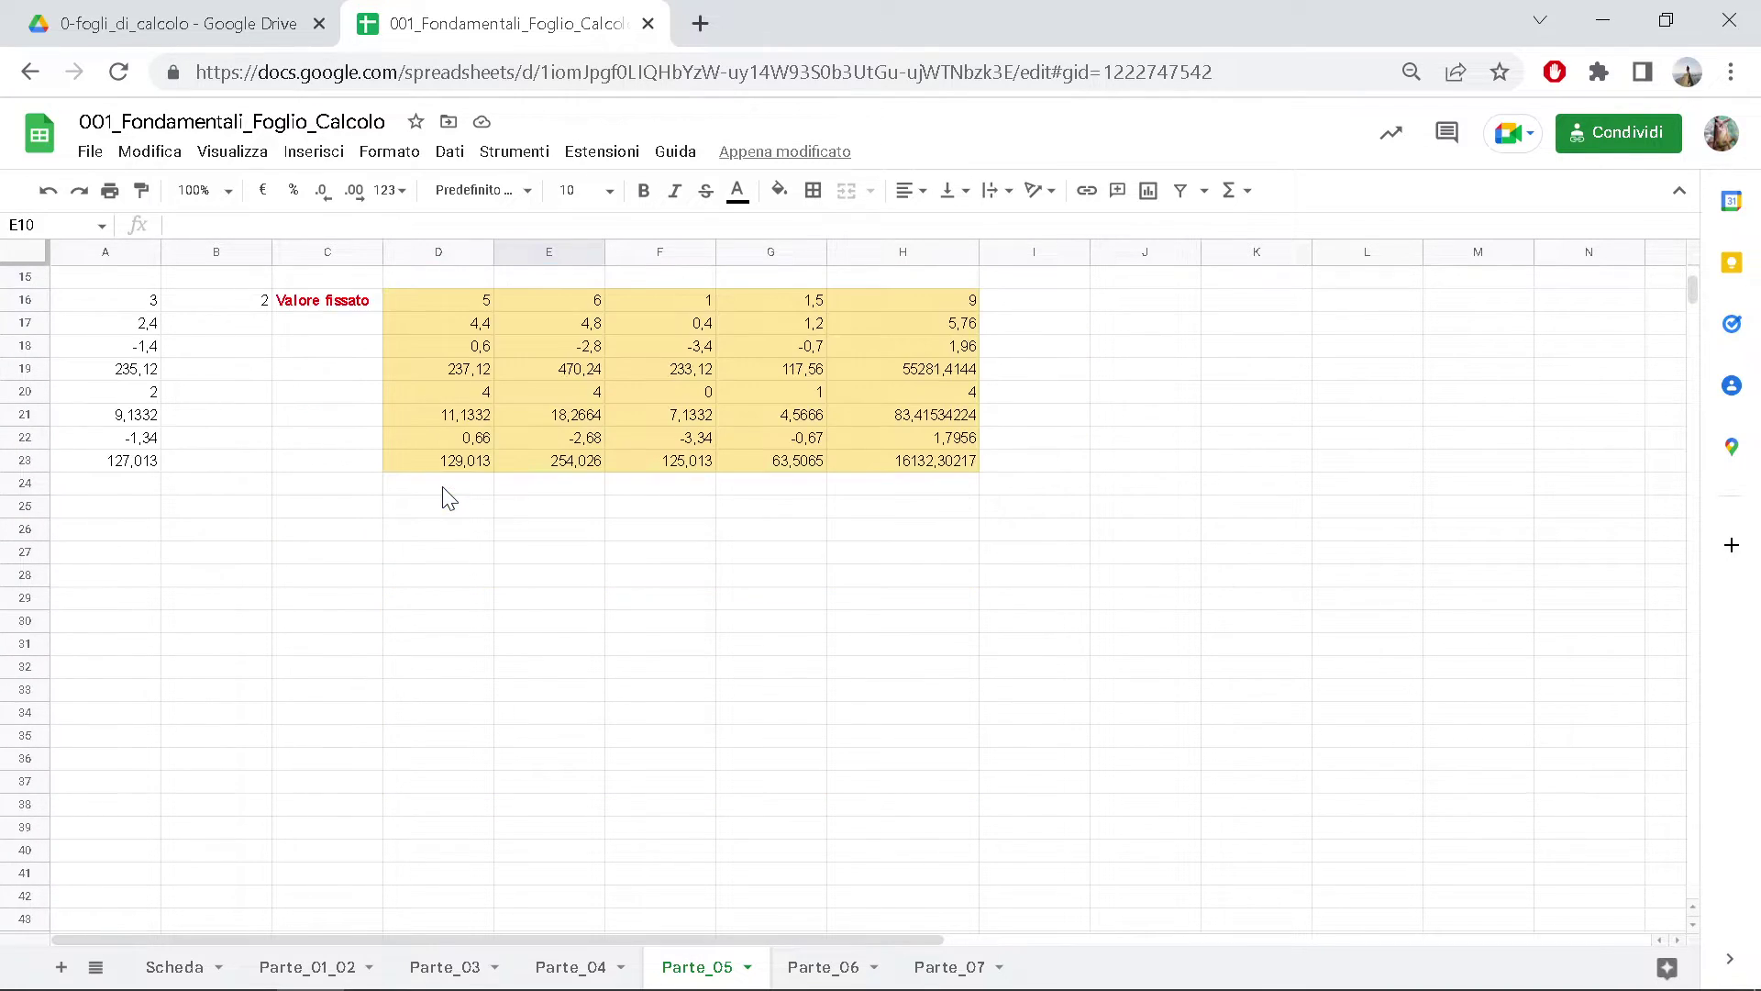
scroll(448, 498, up, 1)
click(1692, 924)
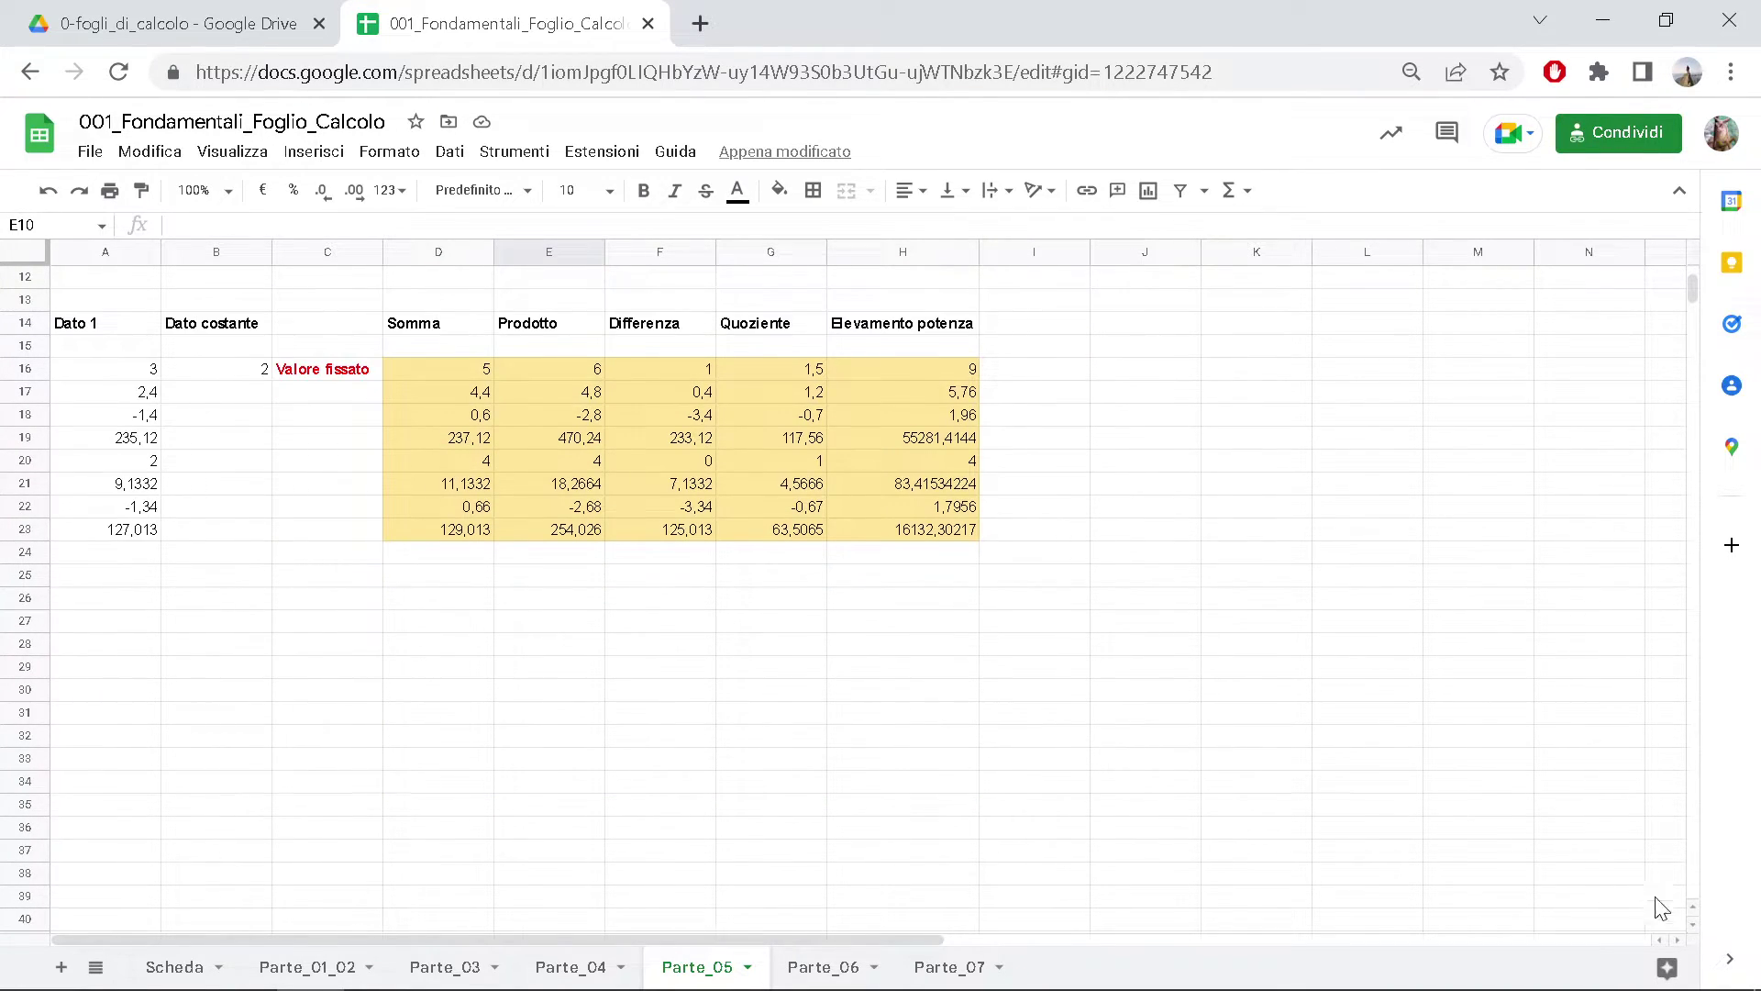
drag(110, 369, 138, 531)
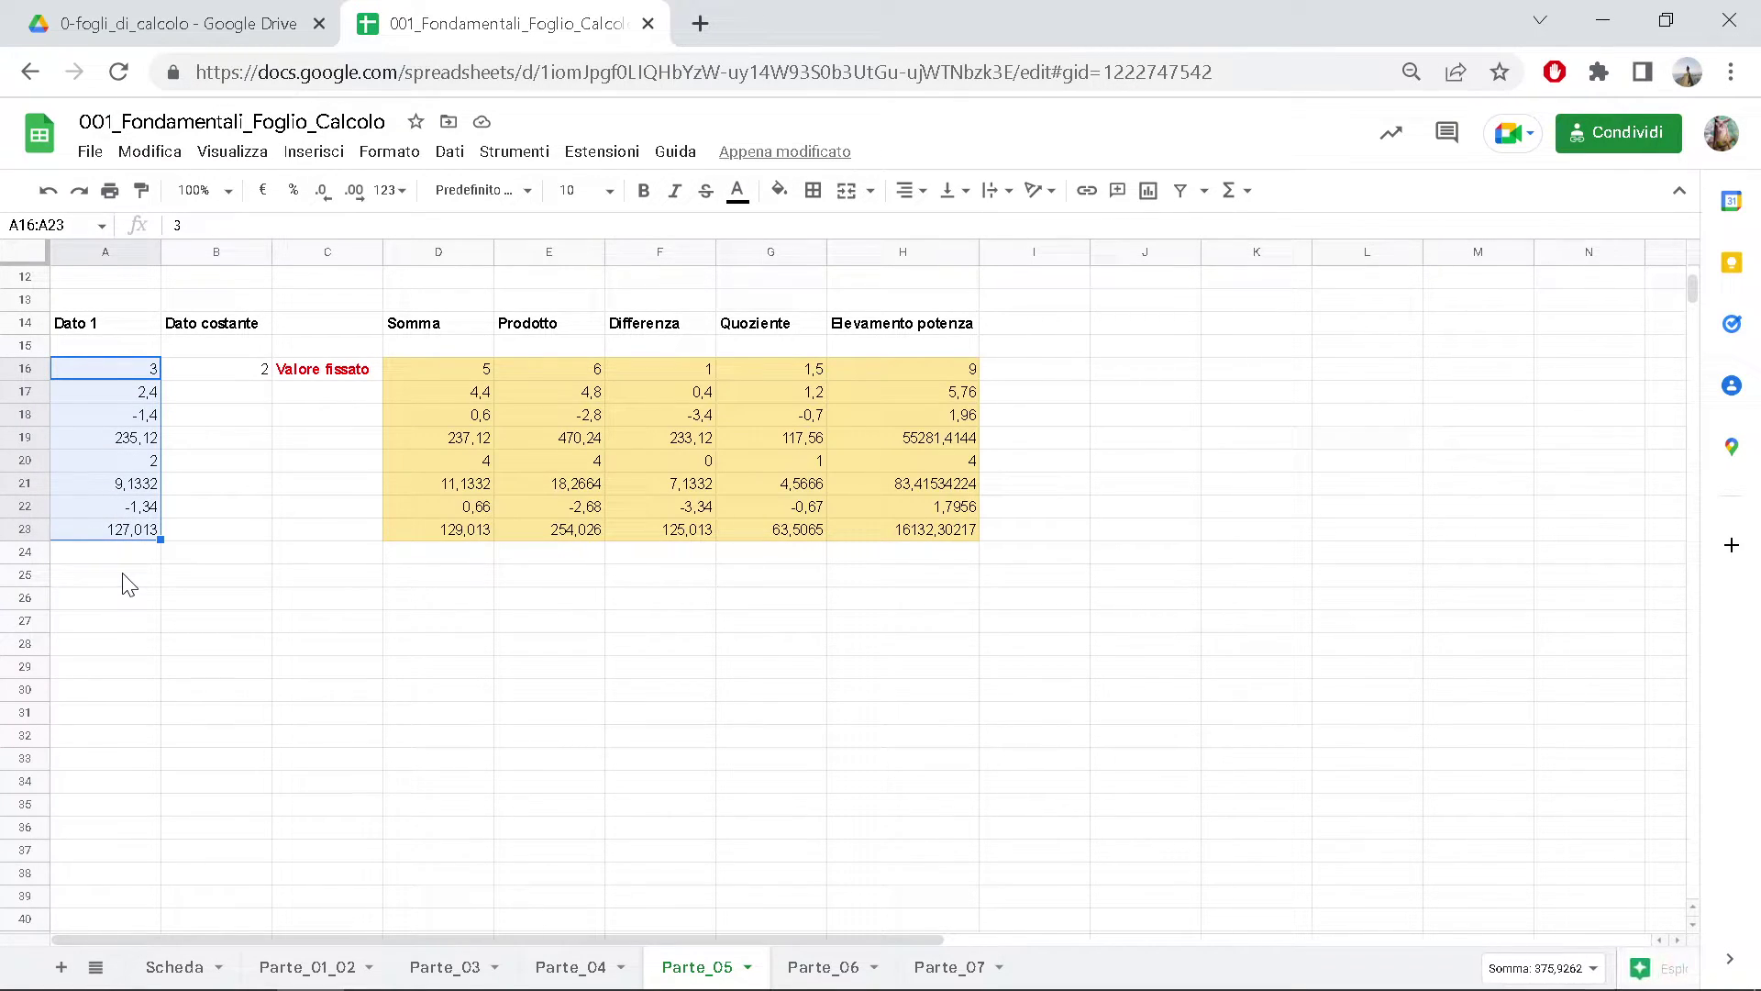
click(221, 371)
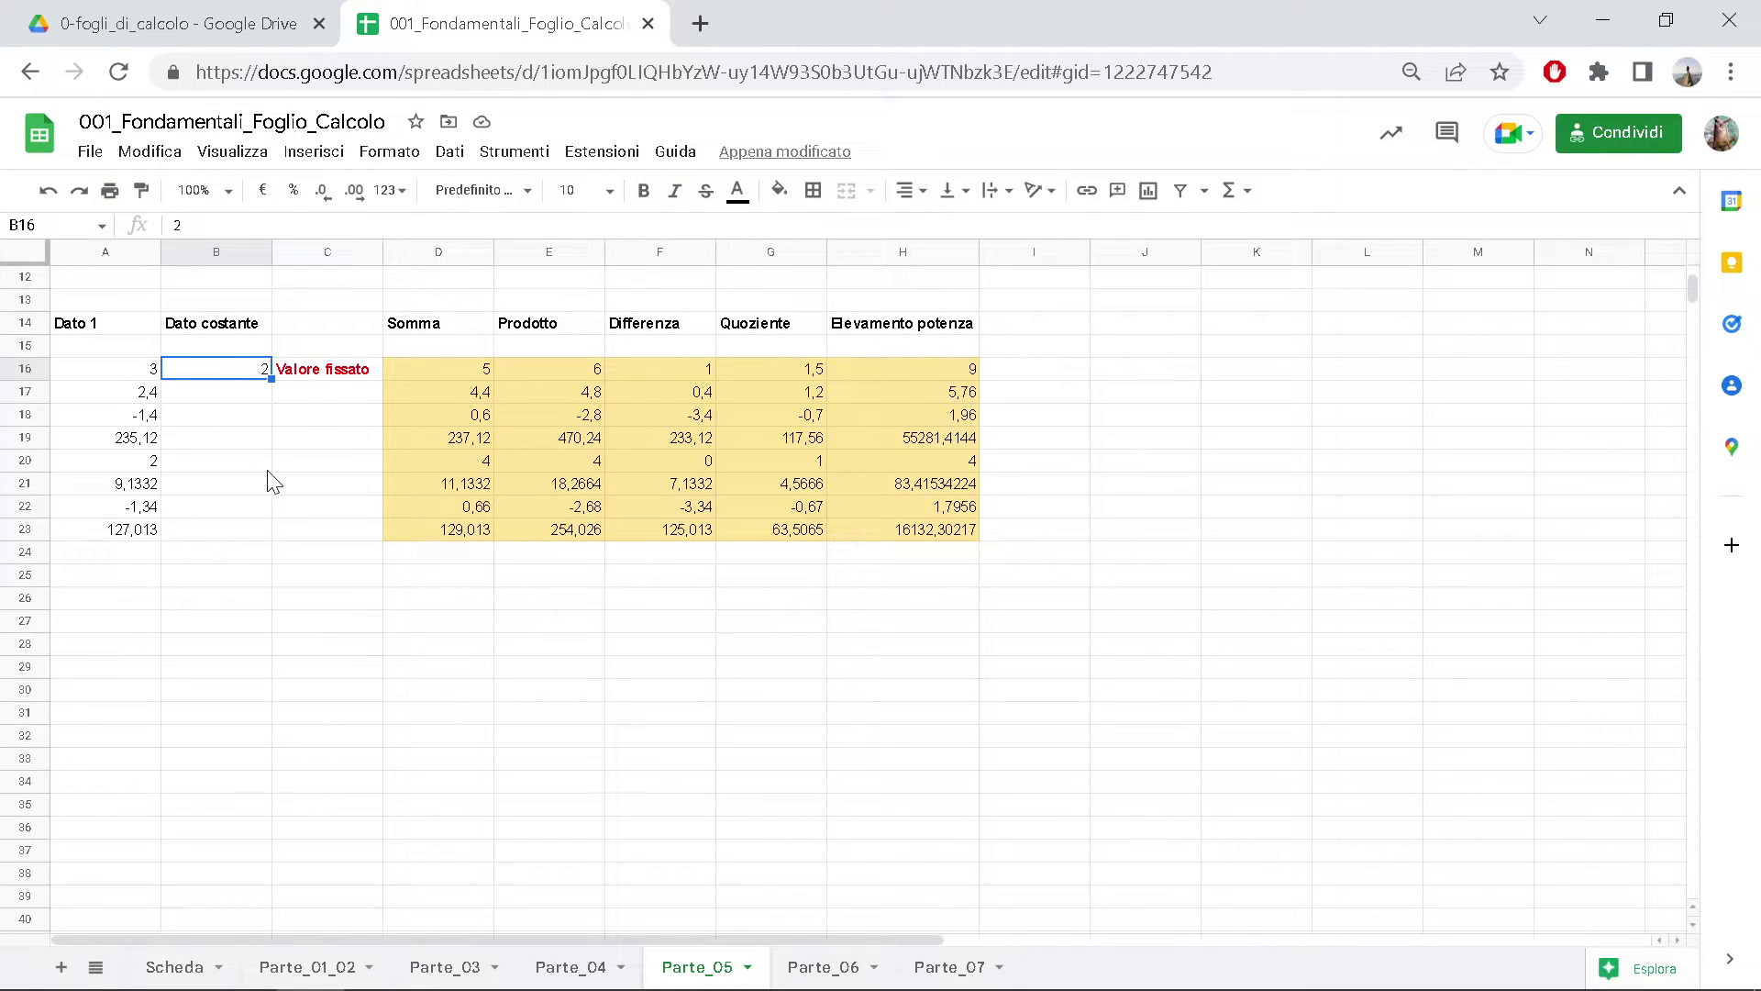
- Copy the data block A16:B23 into A30:B37
drag(128, 371, 184, 532)
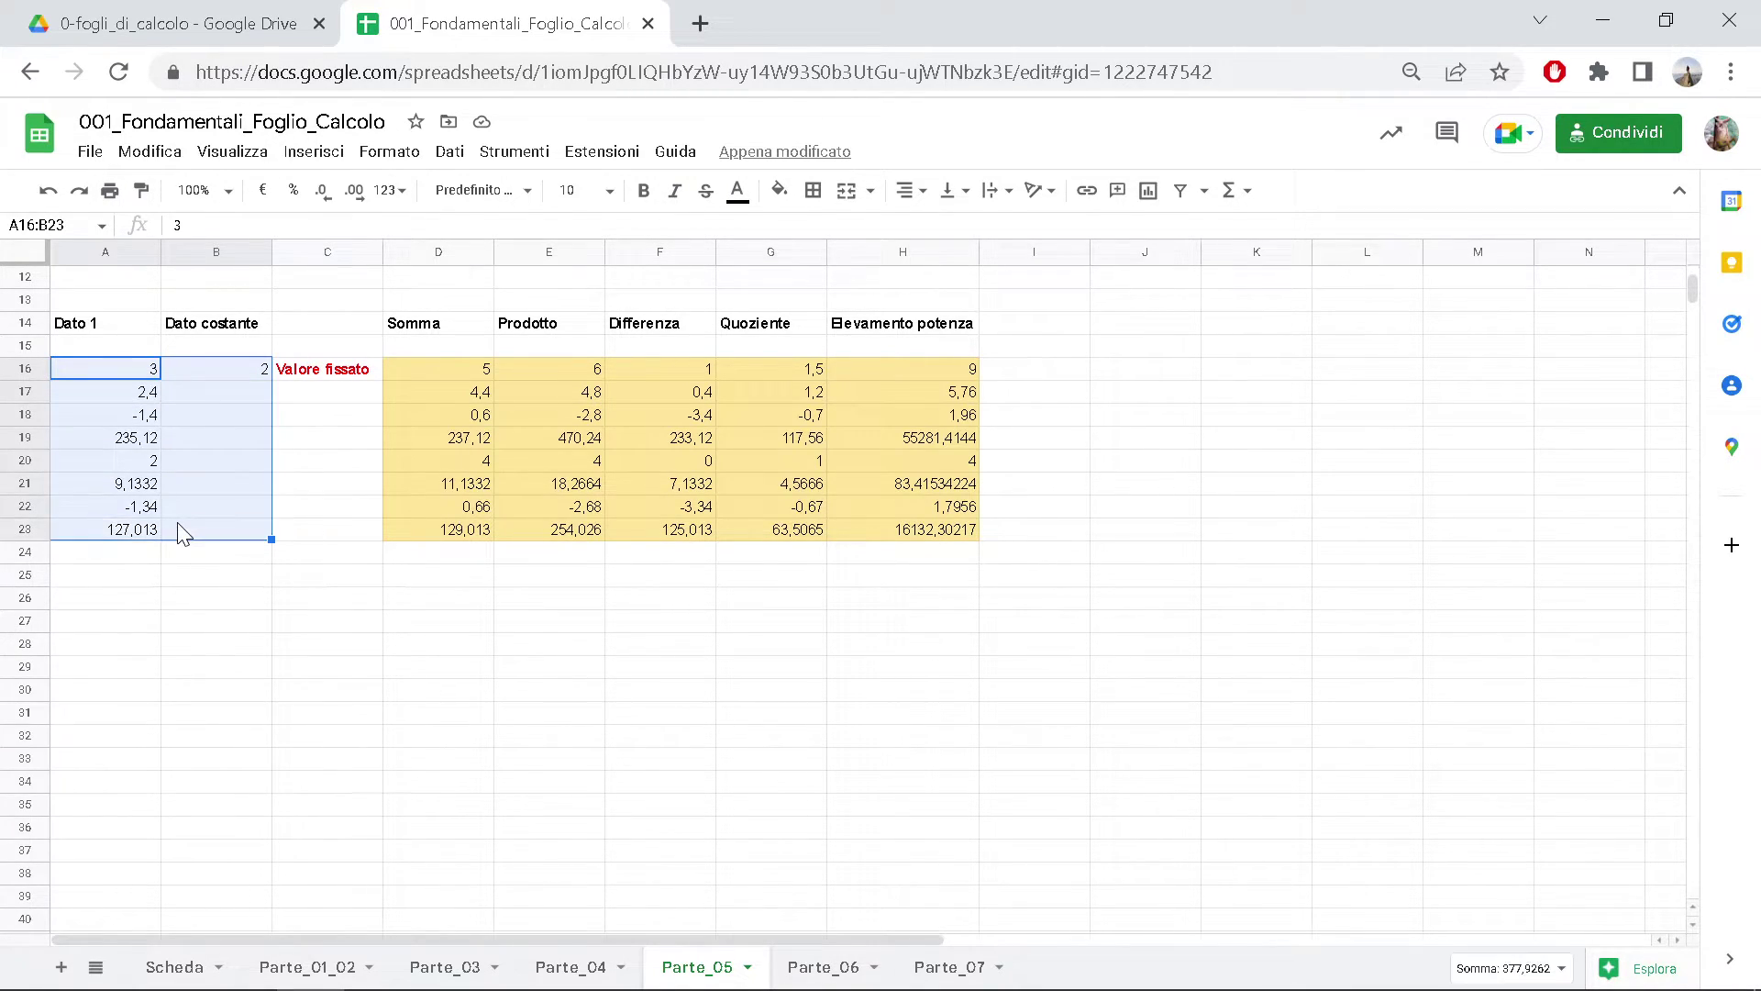
key(ctrl+c)
click(137, 690)
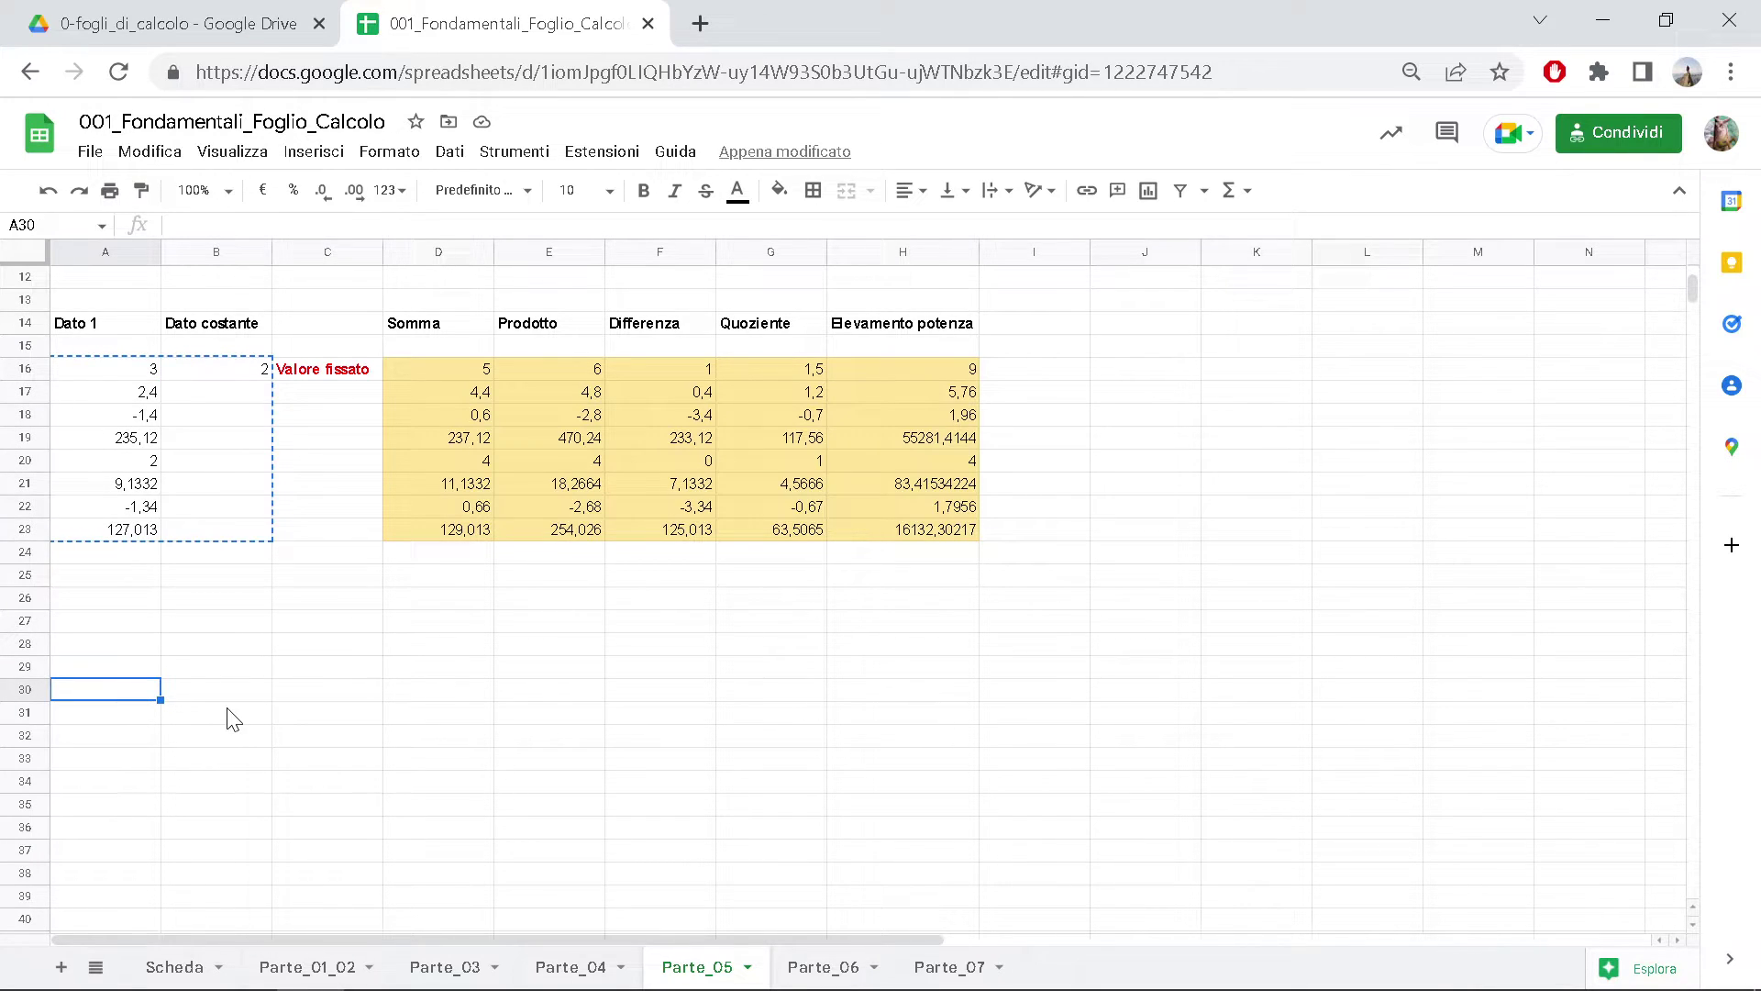
key(ctrl+v)
click(431, 695)
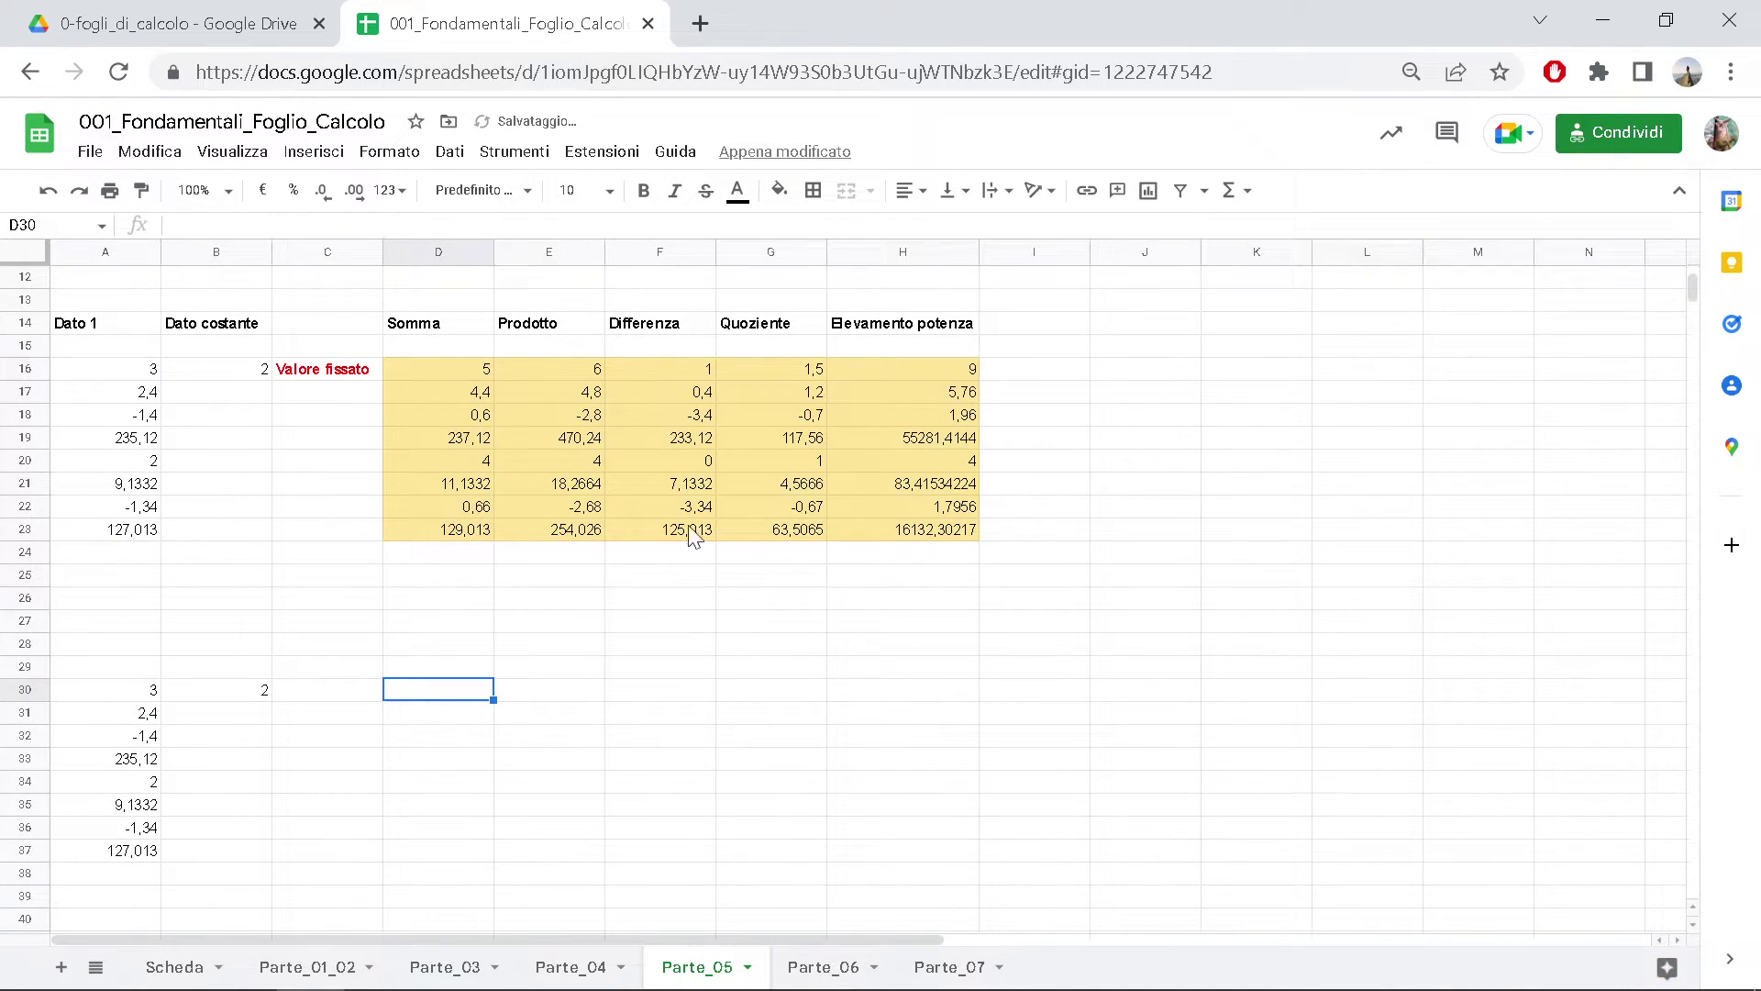
- Copy the header row 14 into row 28
drag(395, 326, 894, 350)
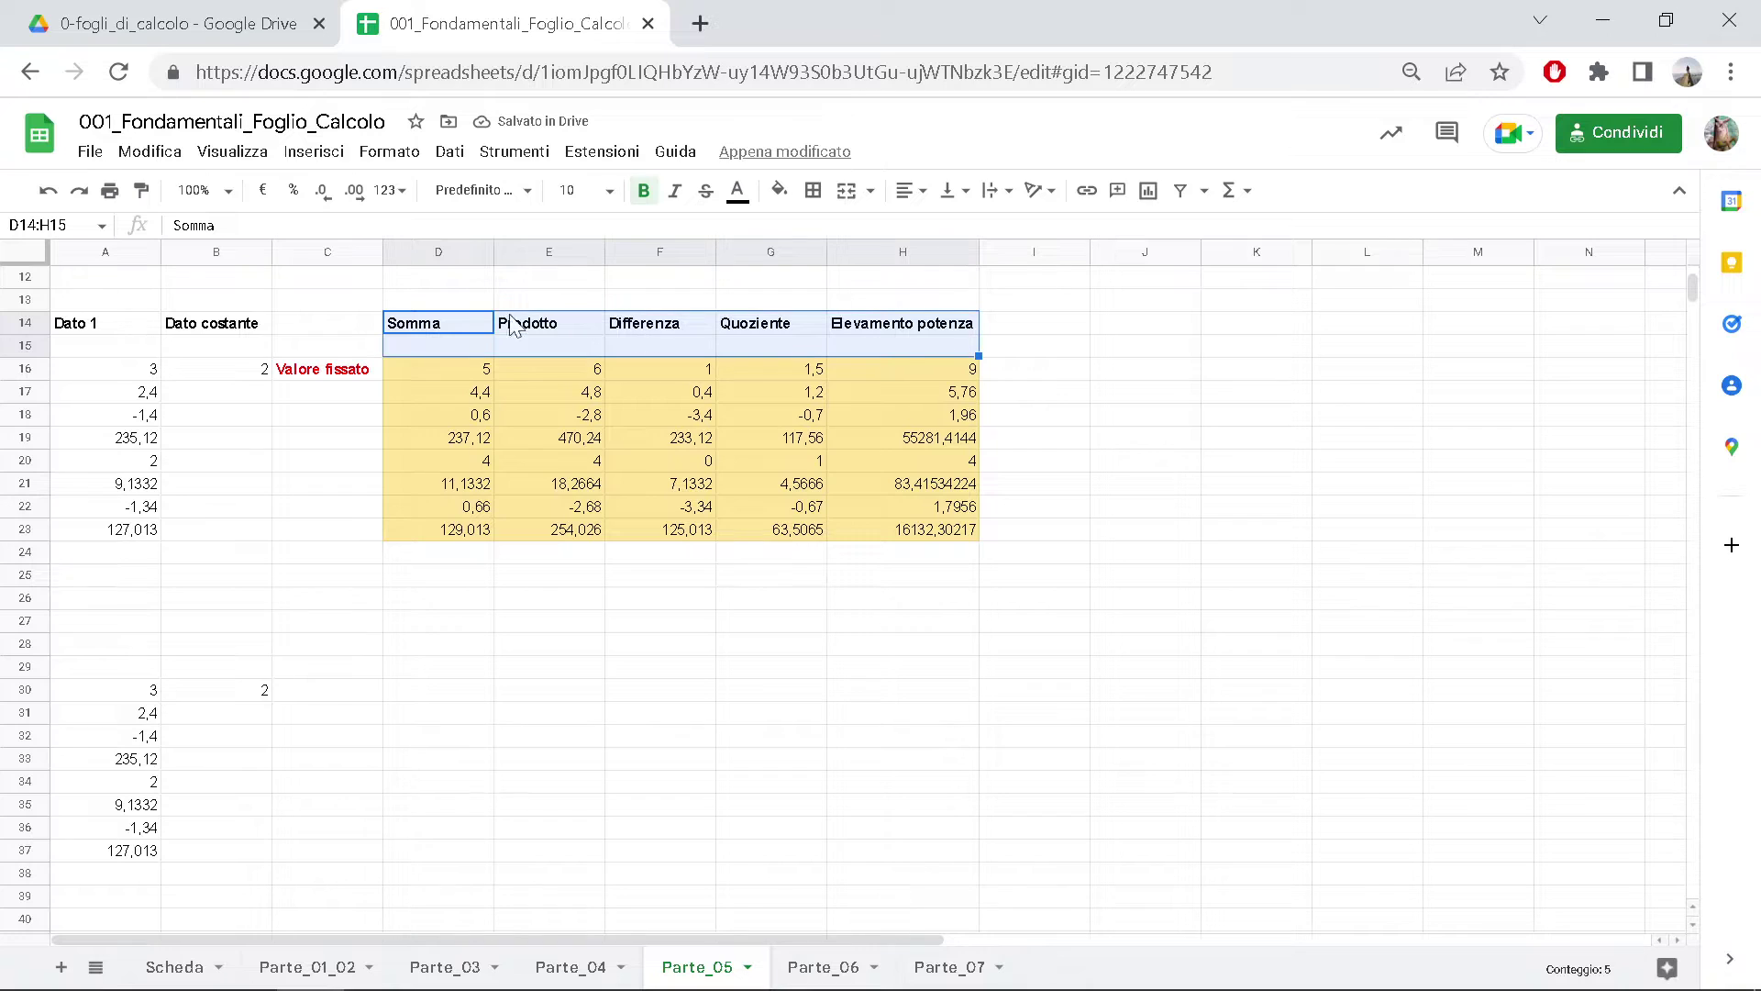
click(24, 326)
key(ctrl+c)
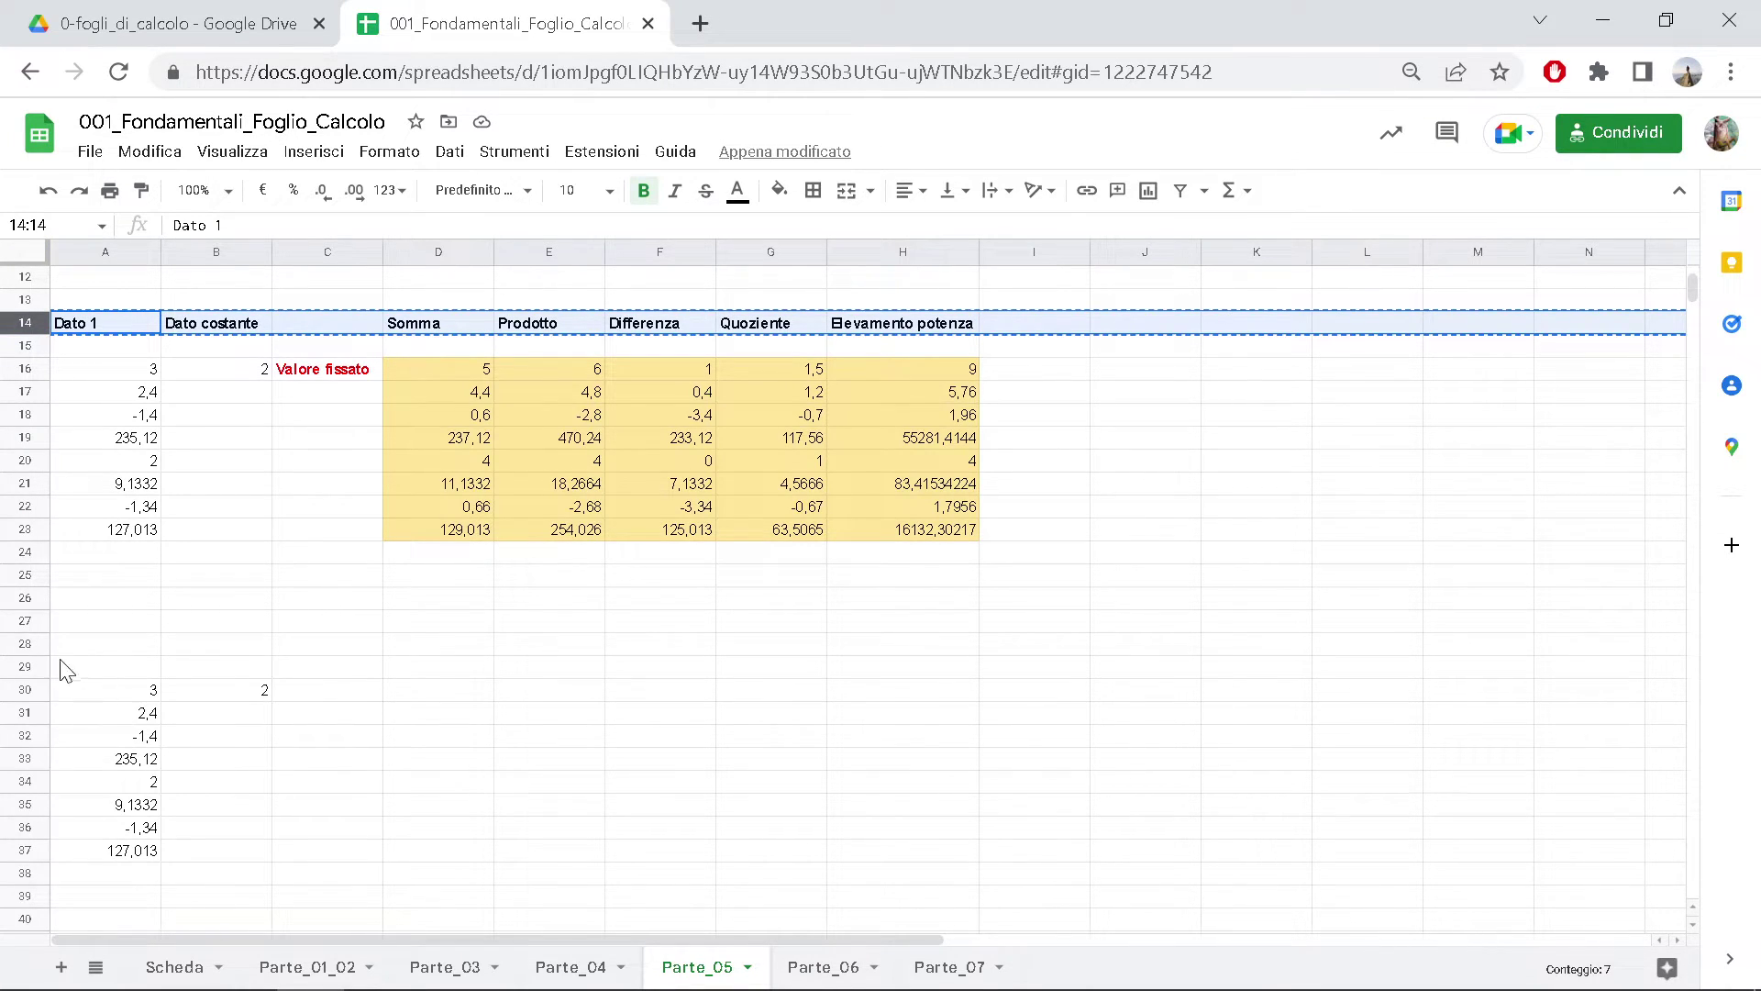
click(25, 642)
key(ctrl+v)
click(401, 694)
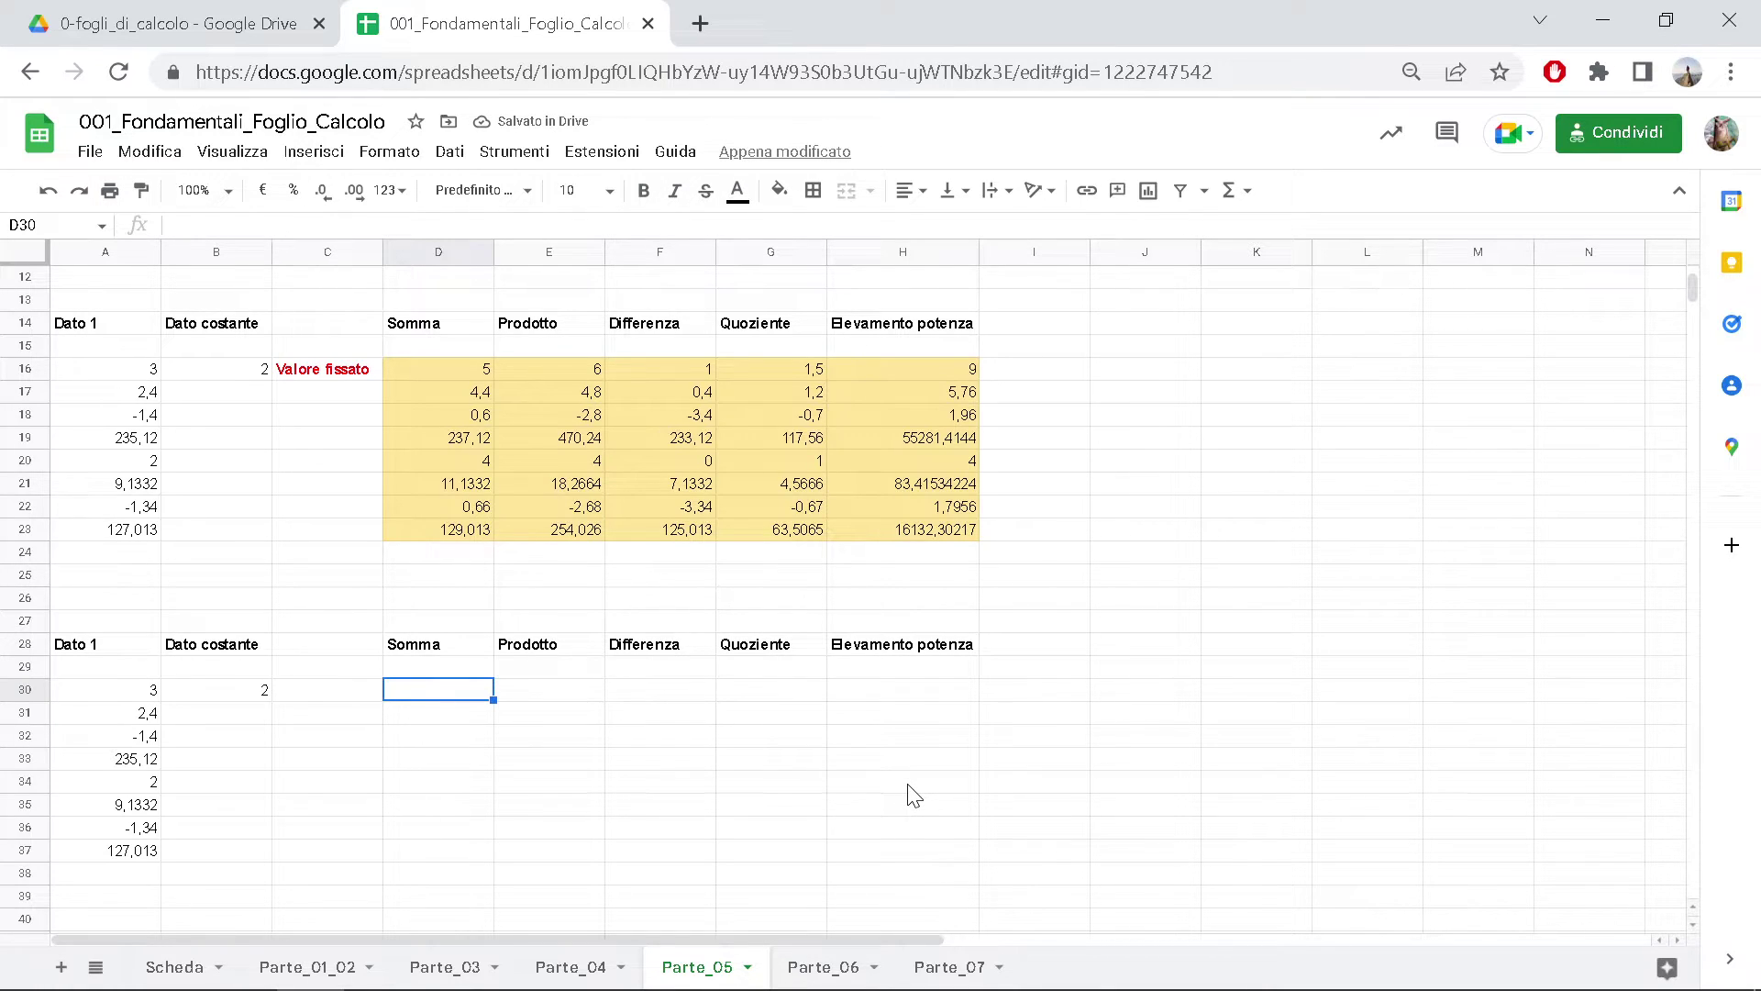
- Enter =A30+B30 in D30 and fill it down to D37
text(=)
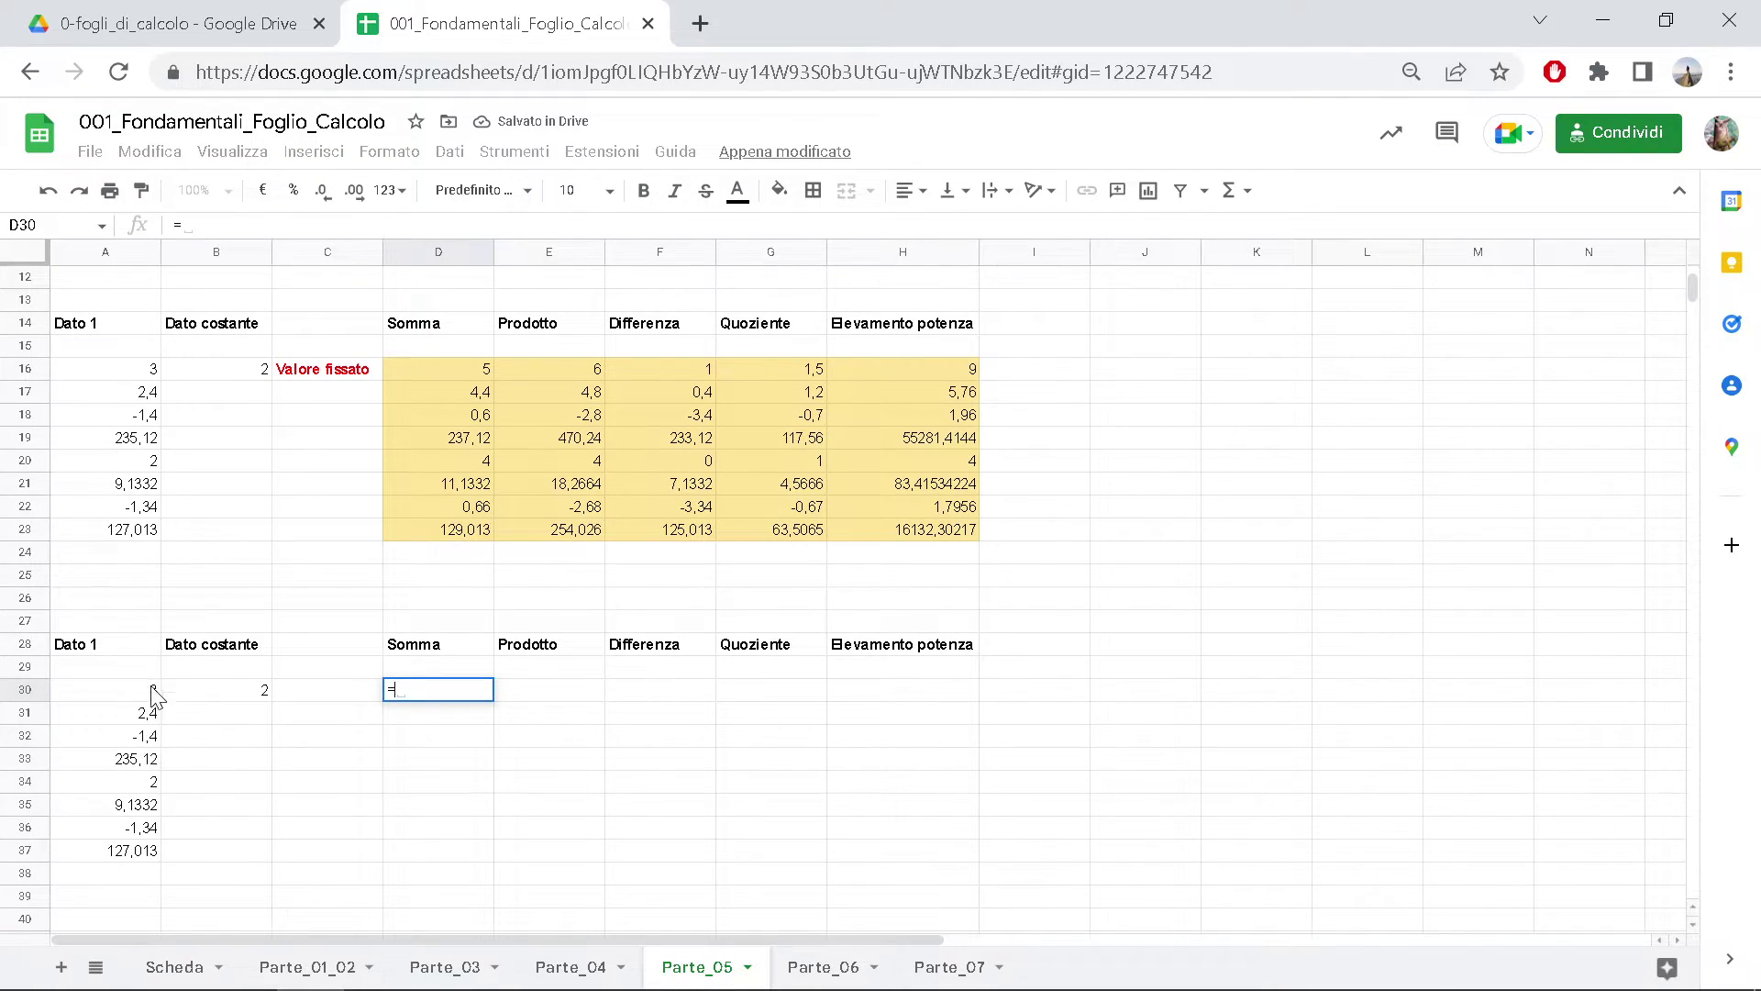
click(154, 694)
text(+)
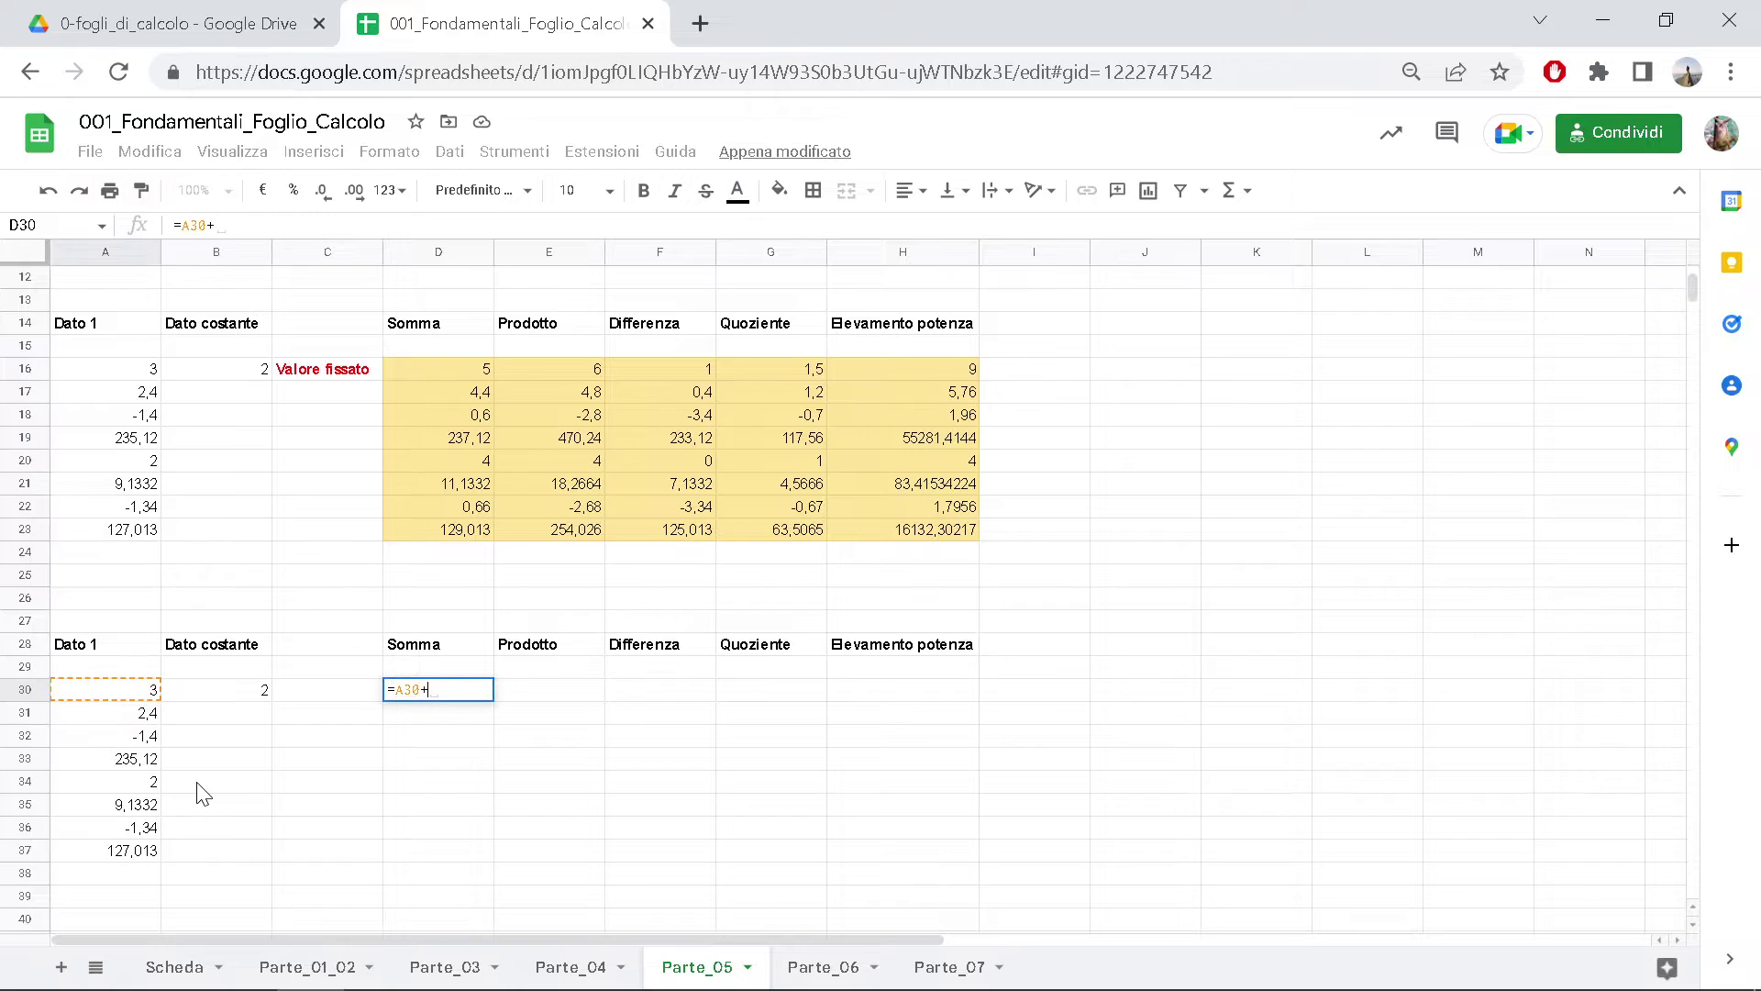
click(244, 707)
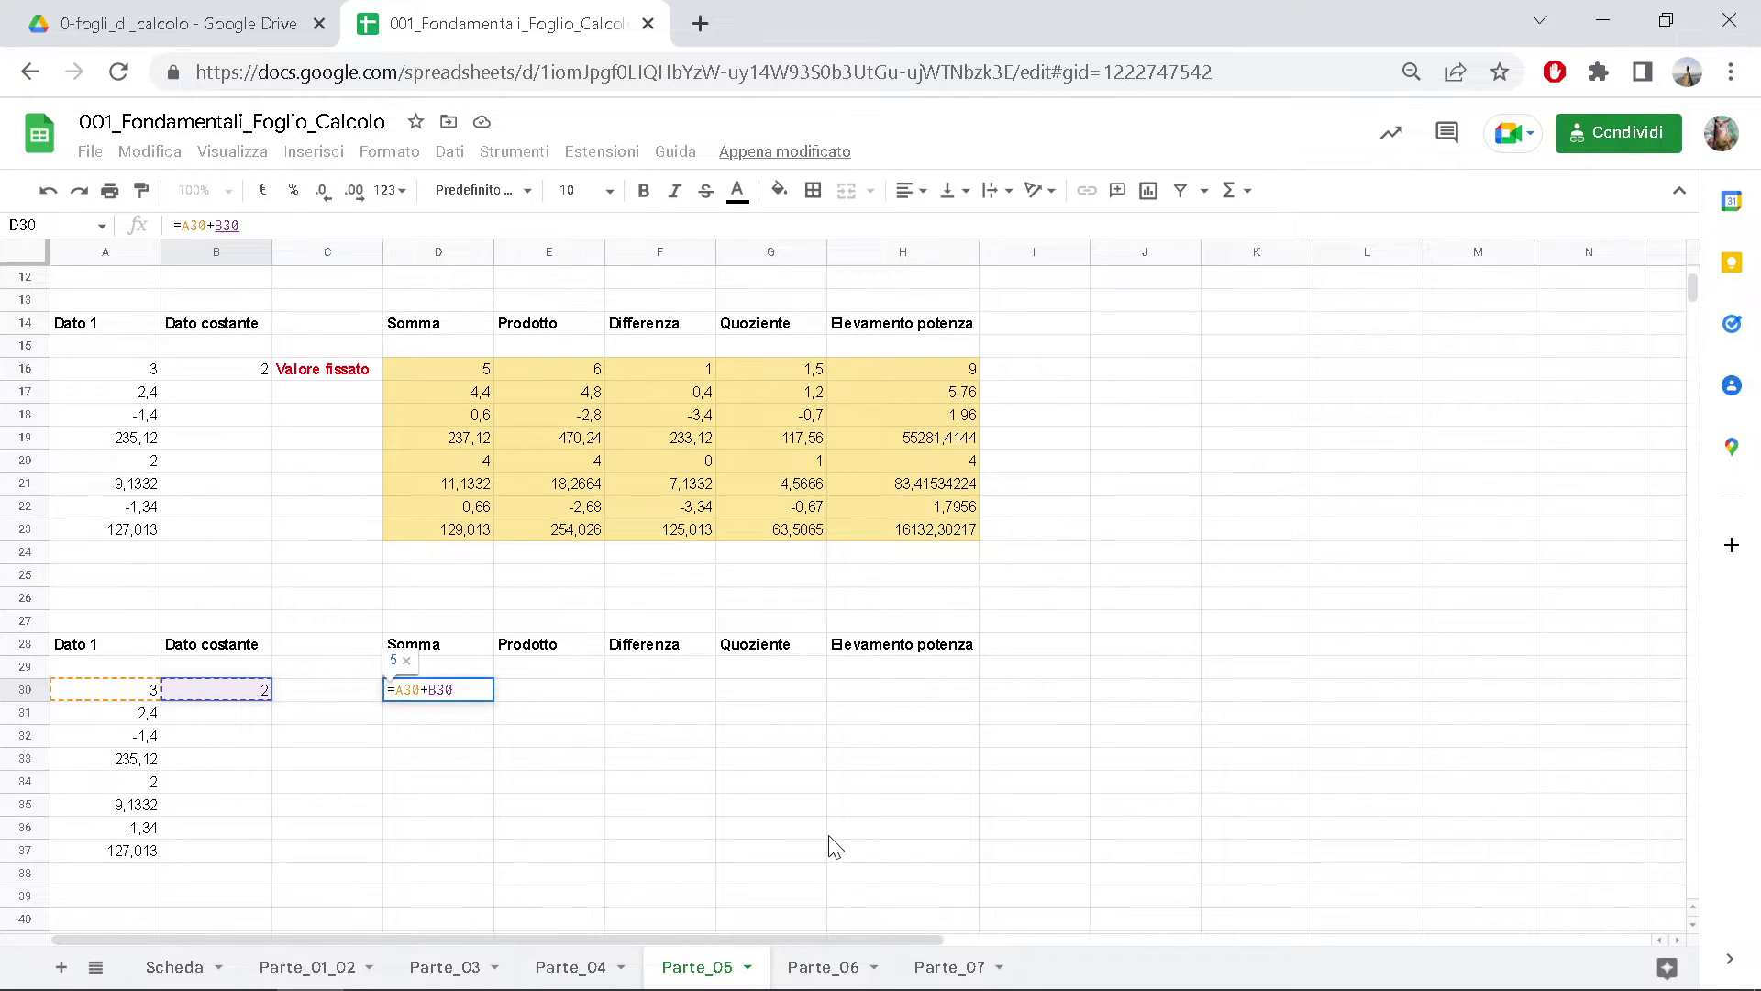
key(Return)
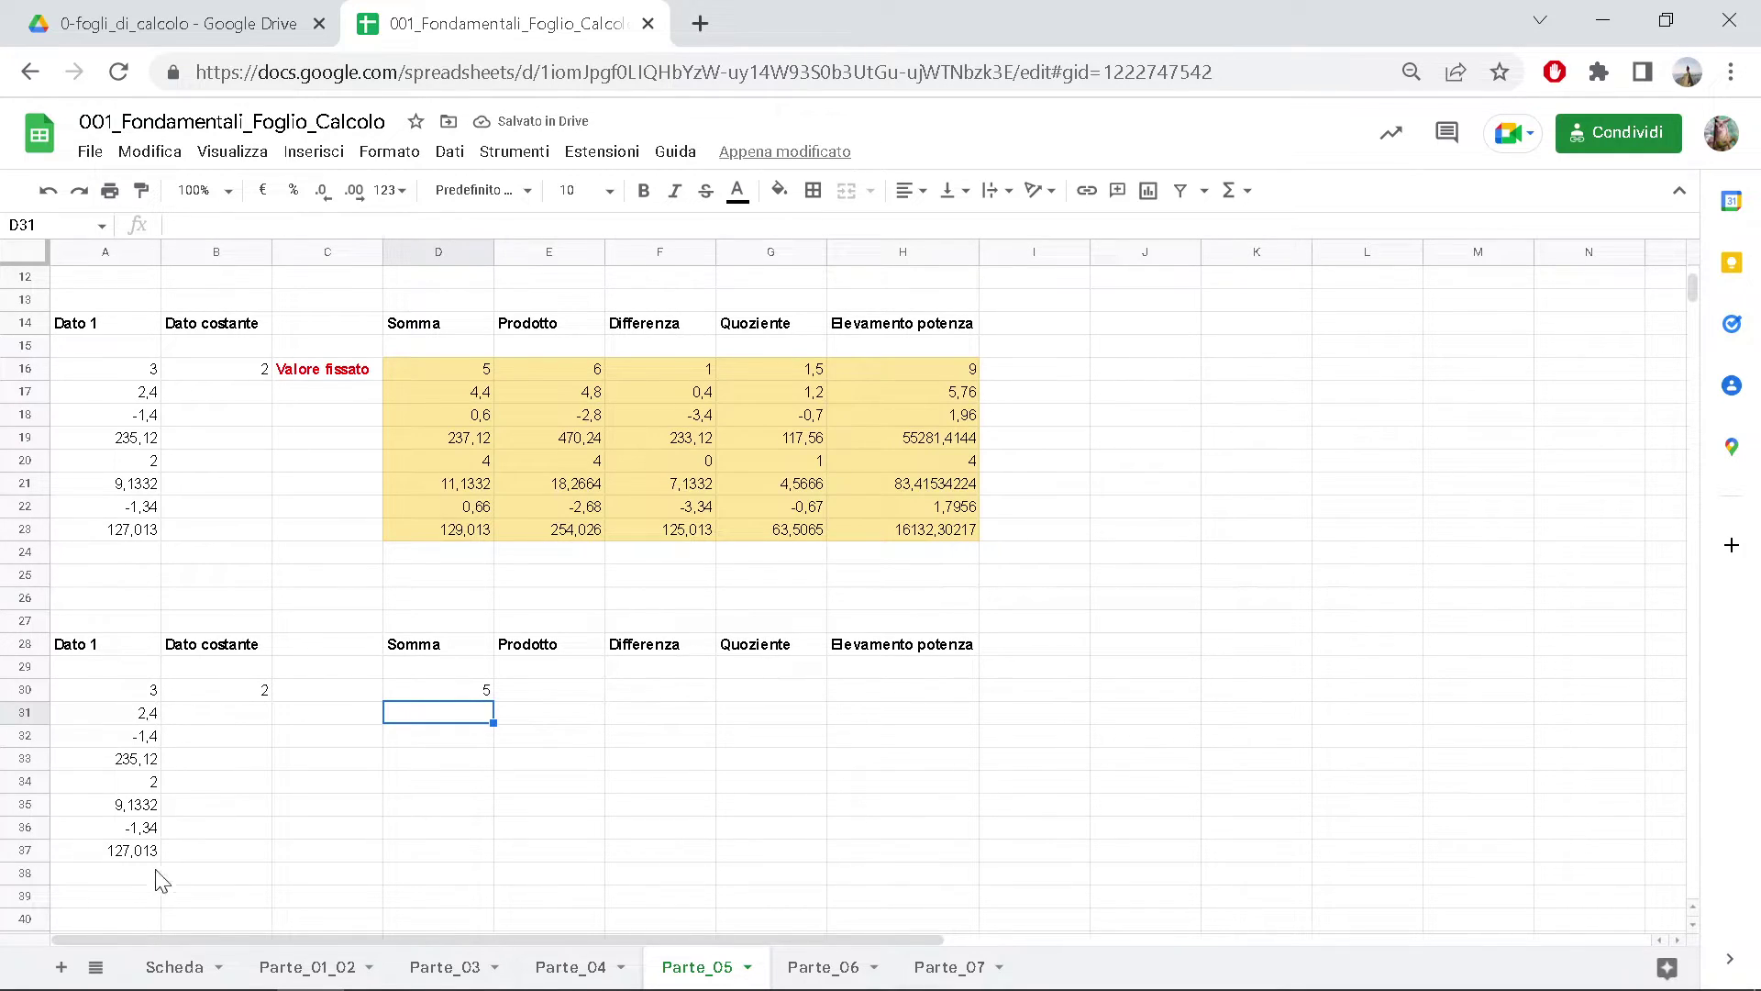
click(450, 692)
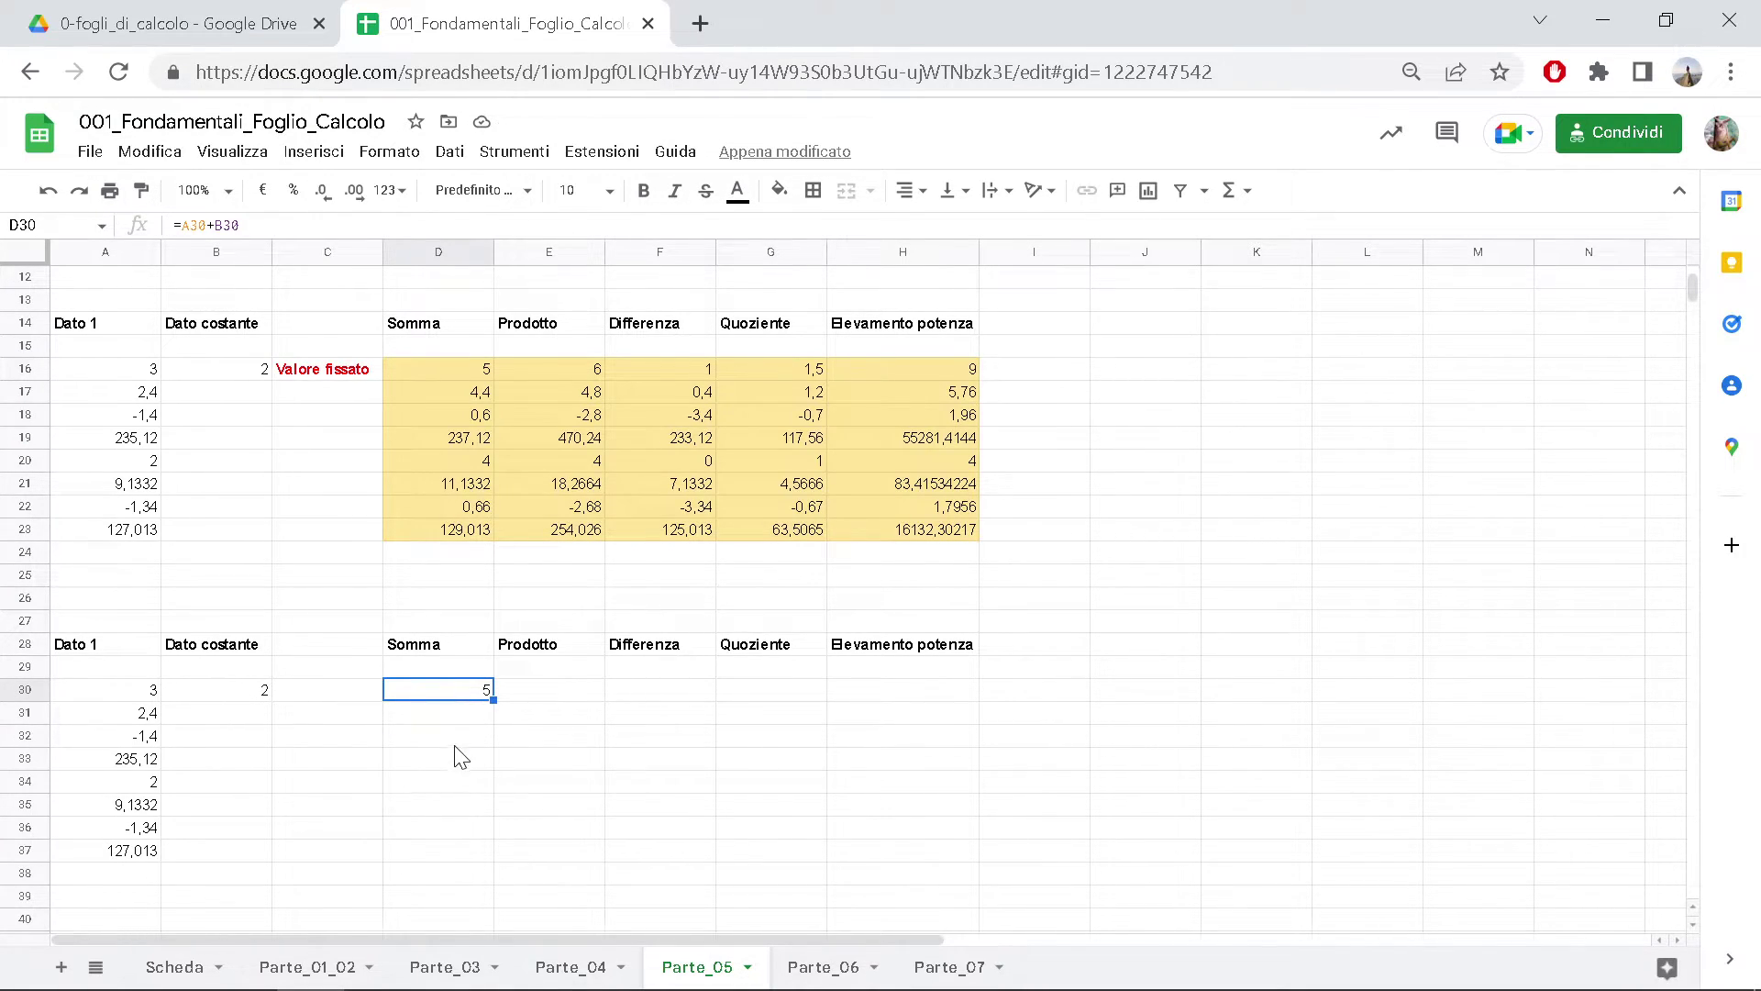
drag(493, 700, 478, 858)
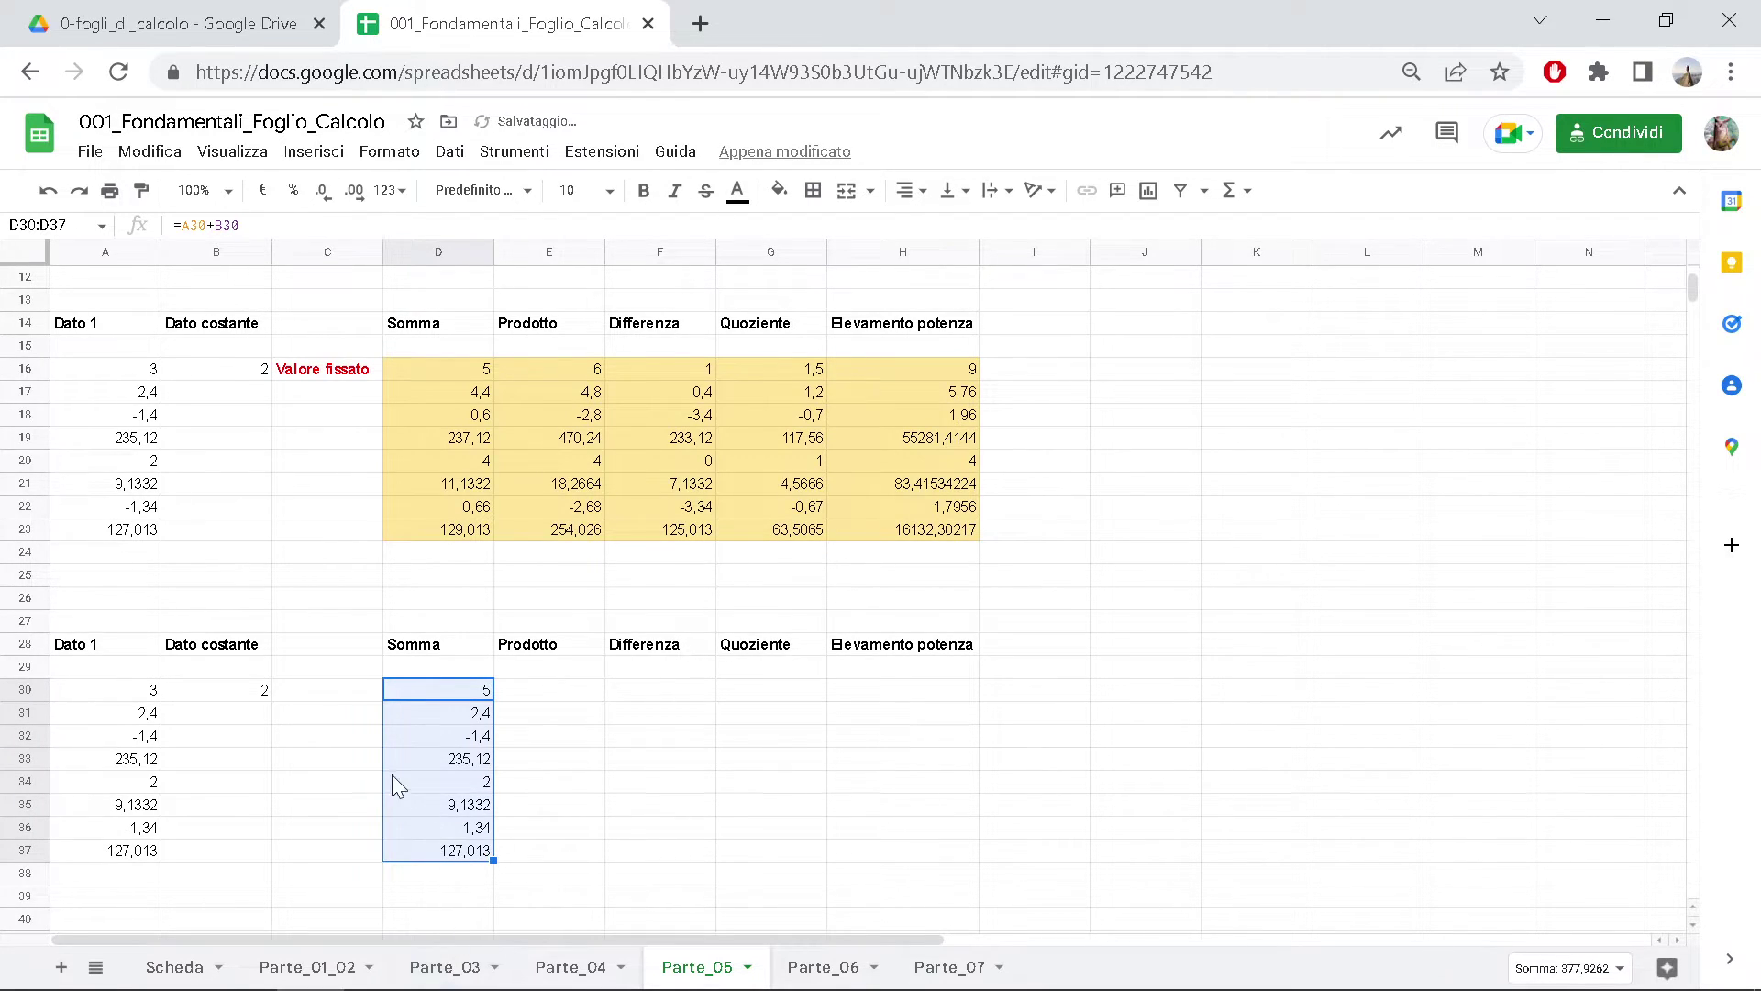
- Confirm column B is empty below the constant and delete the wrong sums in D31:D38
click(154, 731)
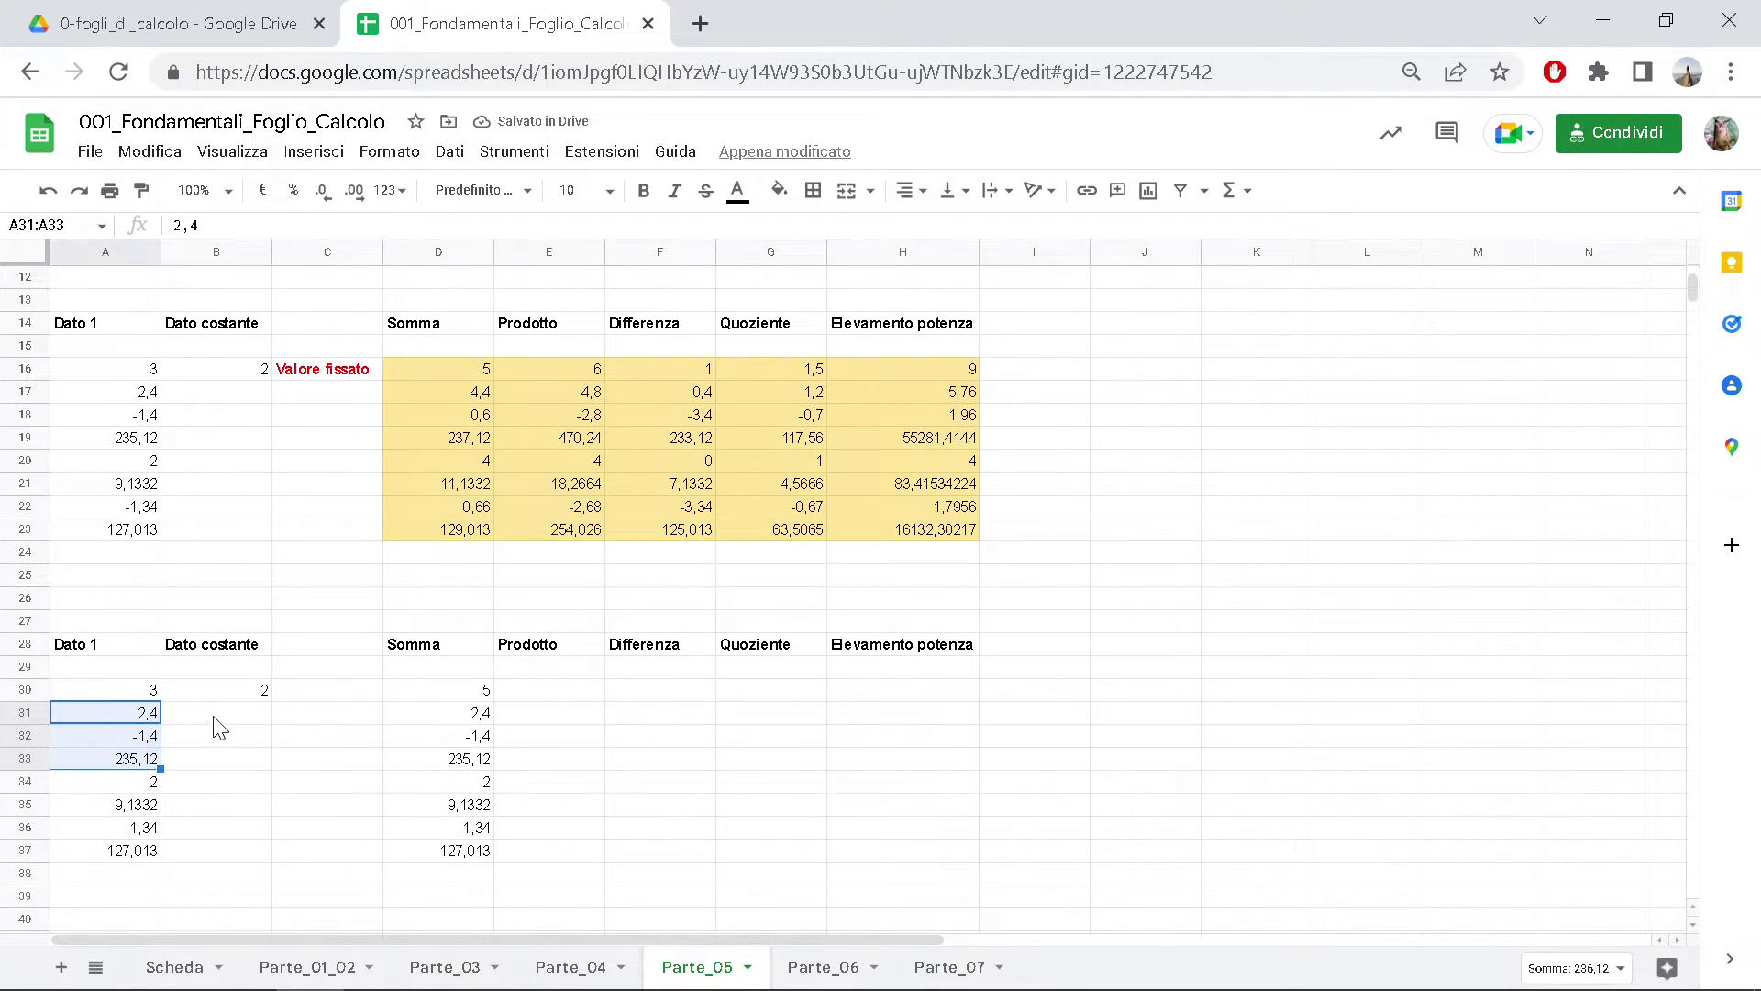
click(217, 729)
click(230, 780)
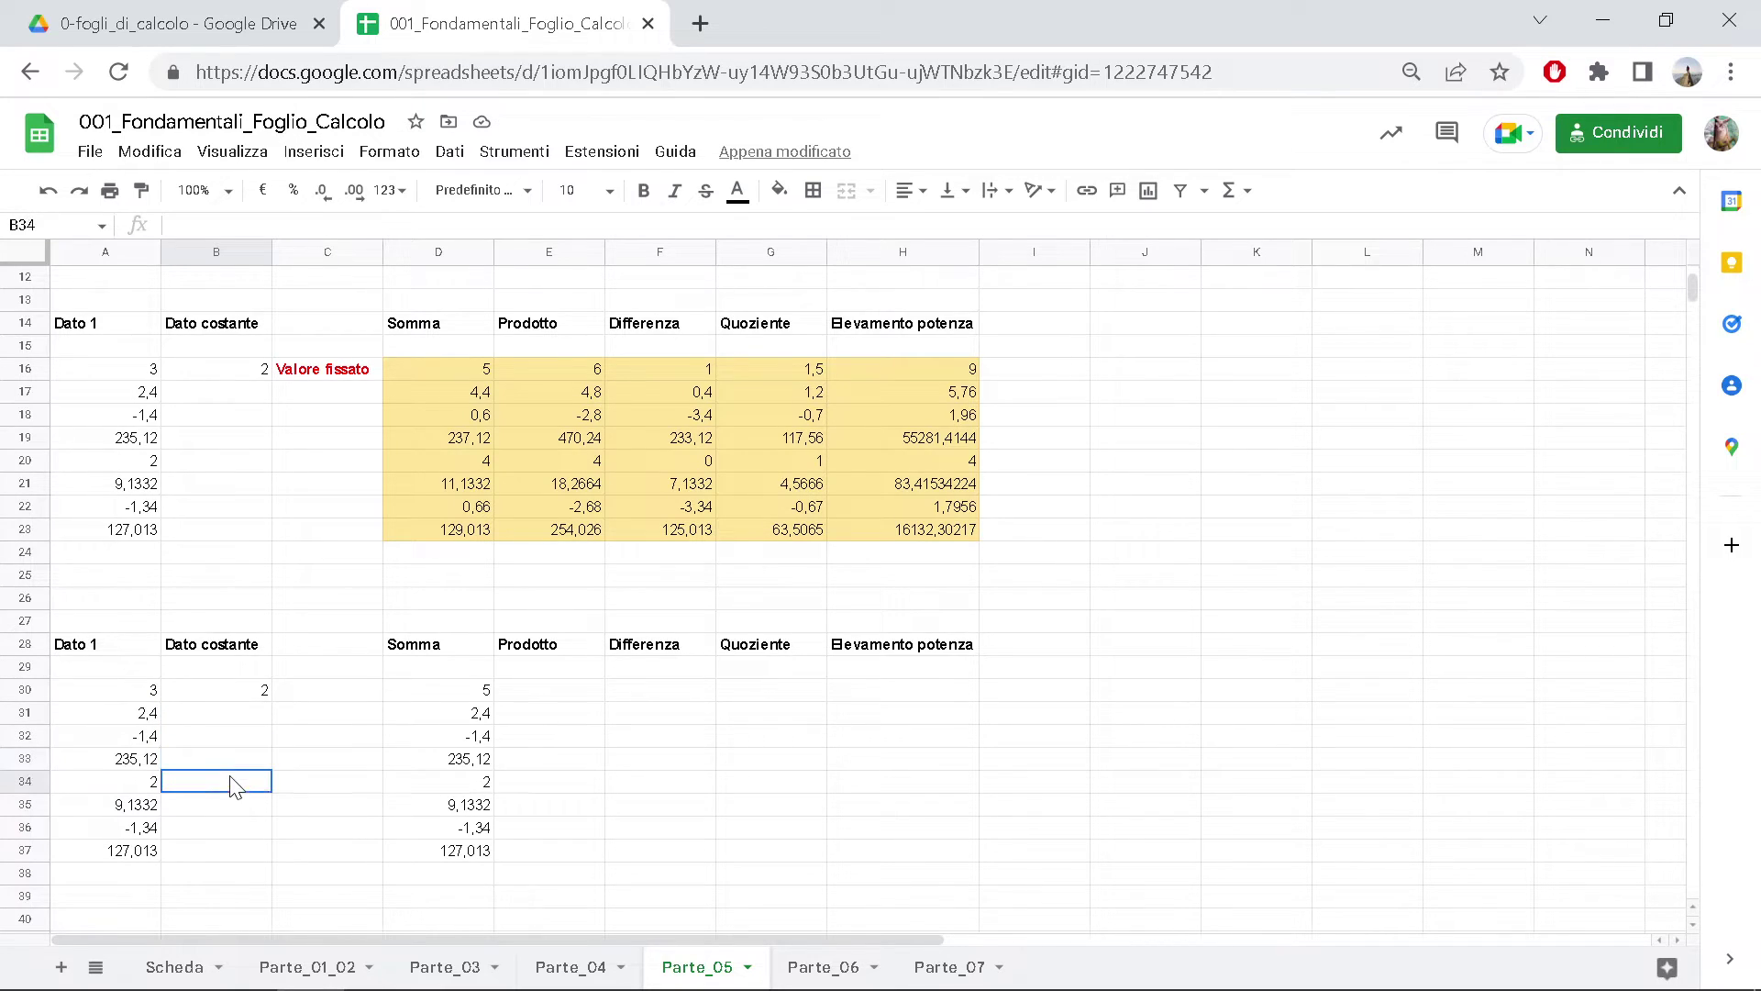
click(240, 804)
click(240, 826)
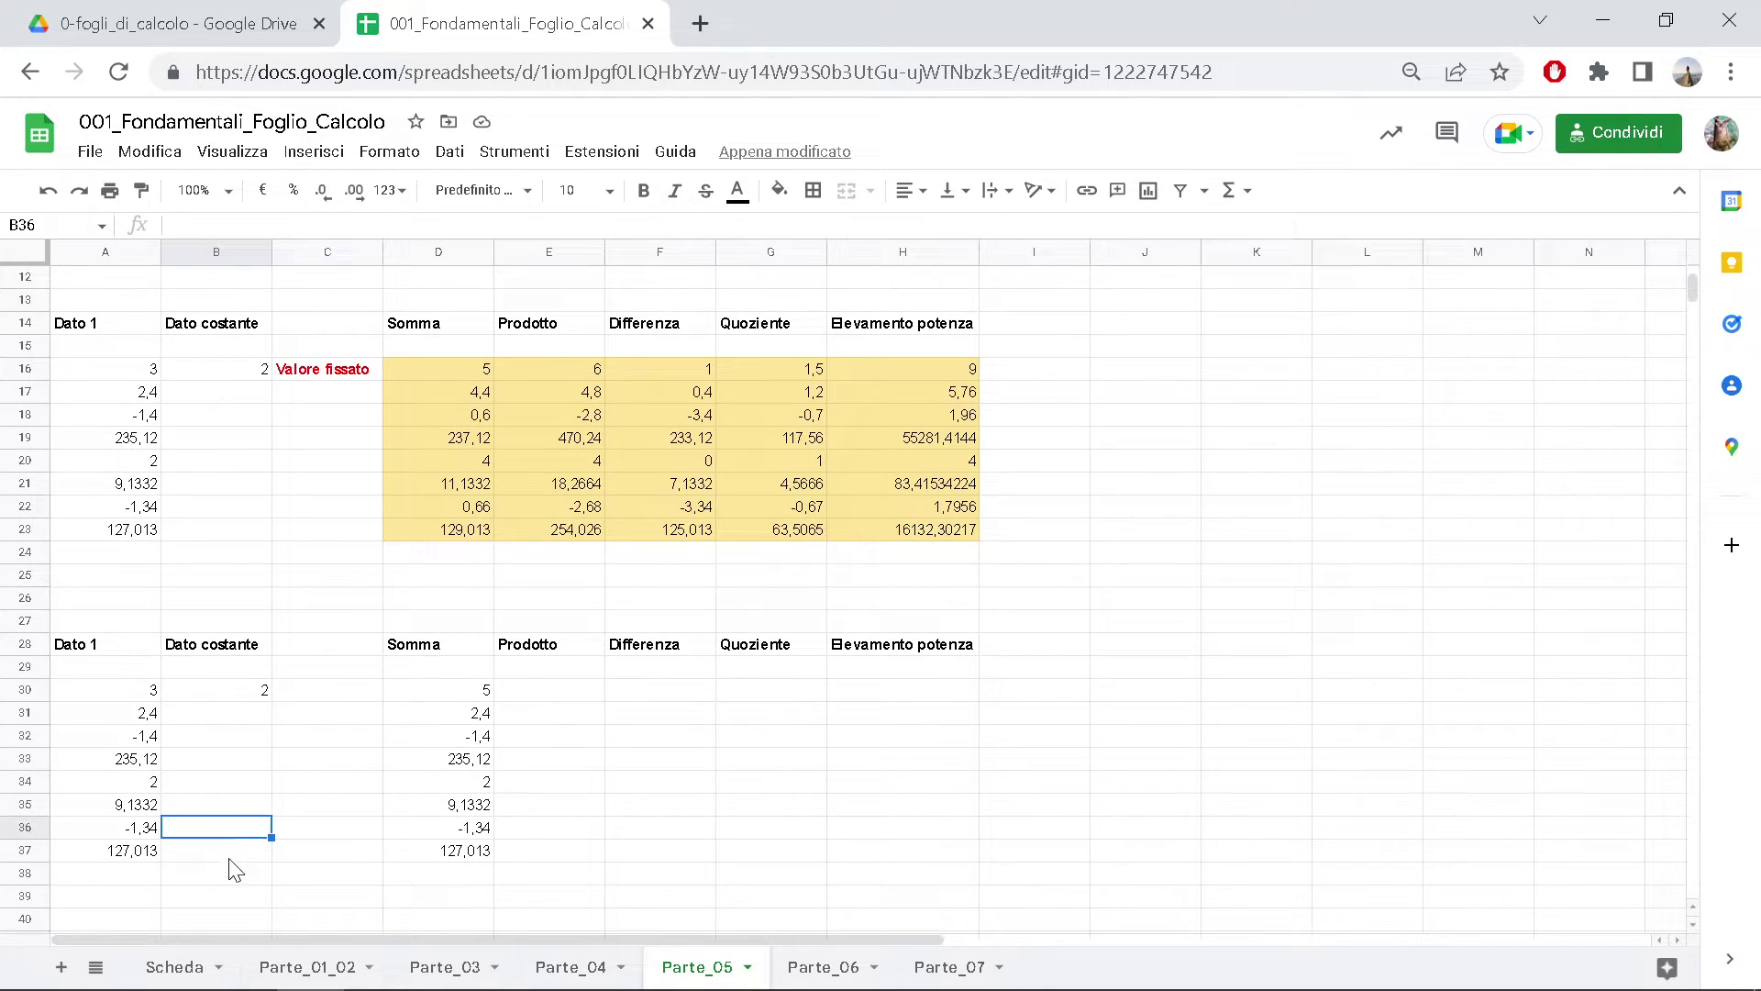
click(484, 717)
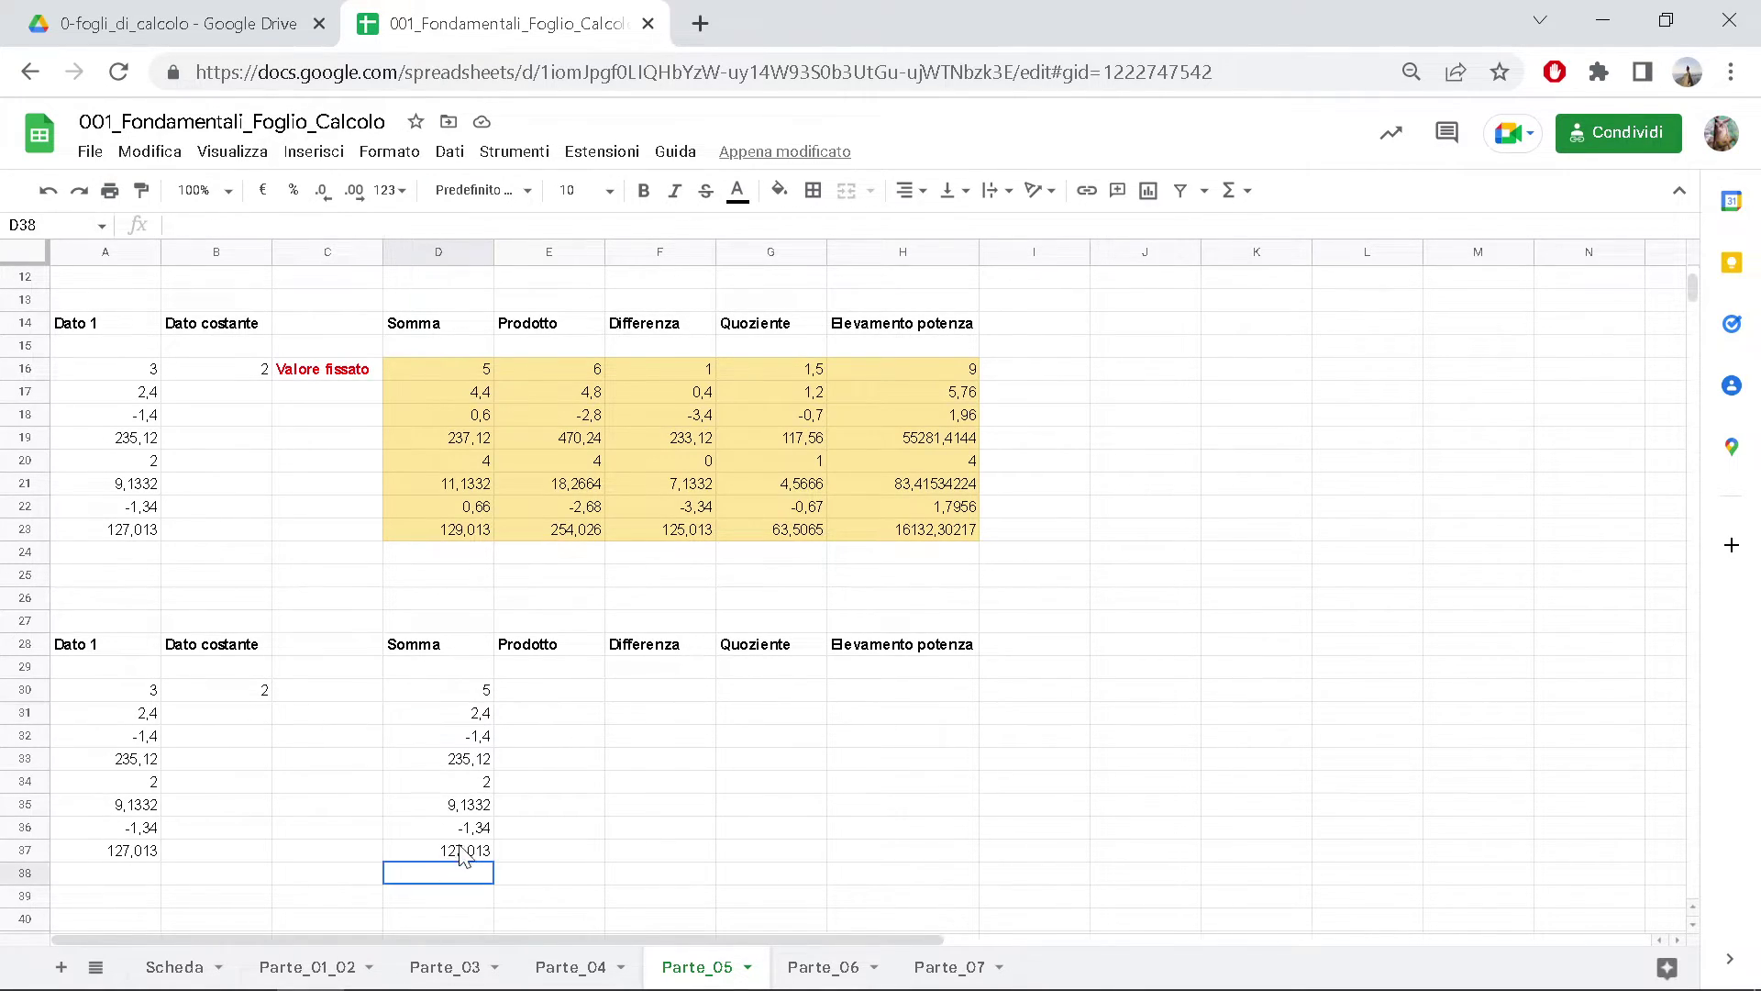
drag(463, 872, 464, 714)
key(Delete)
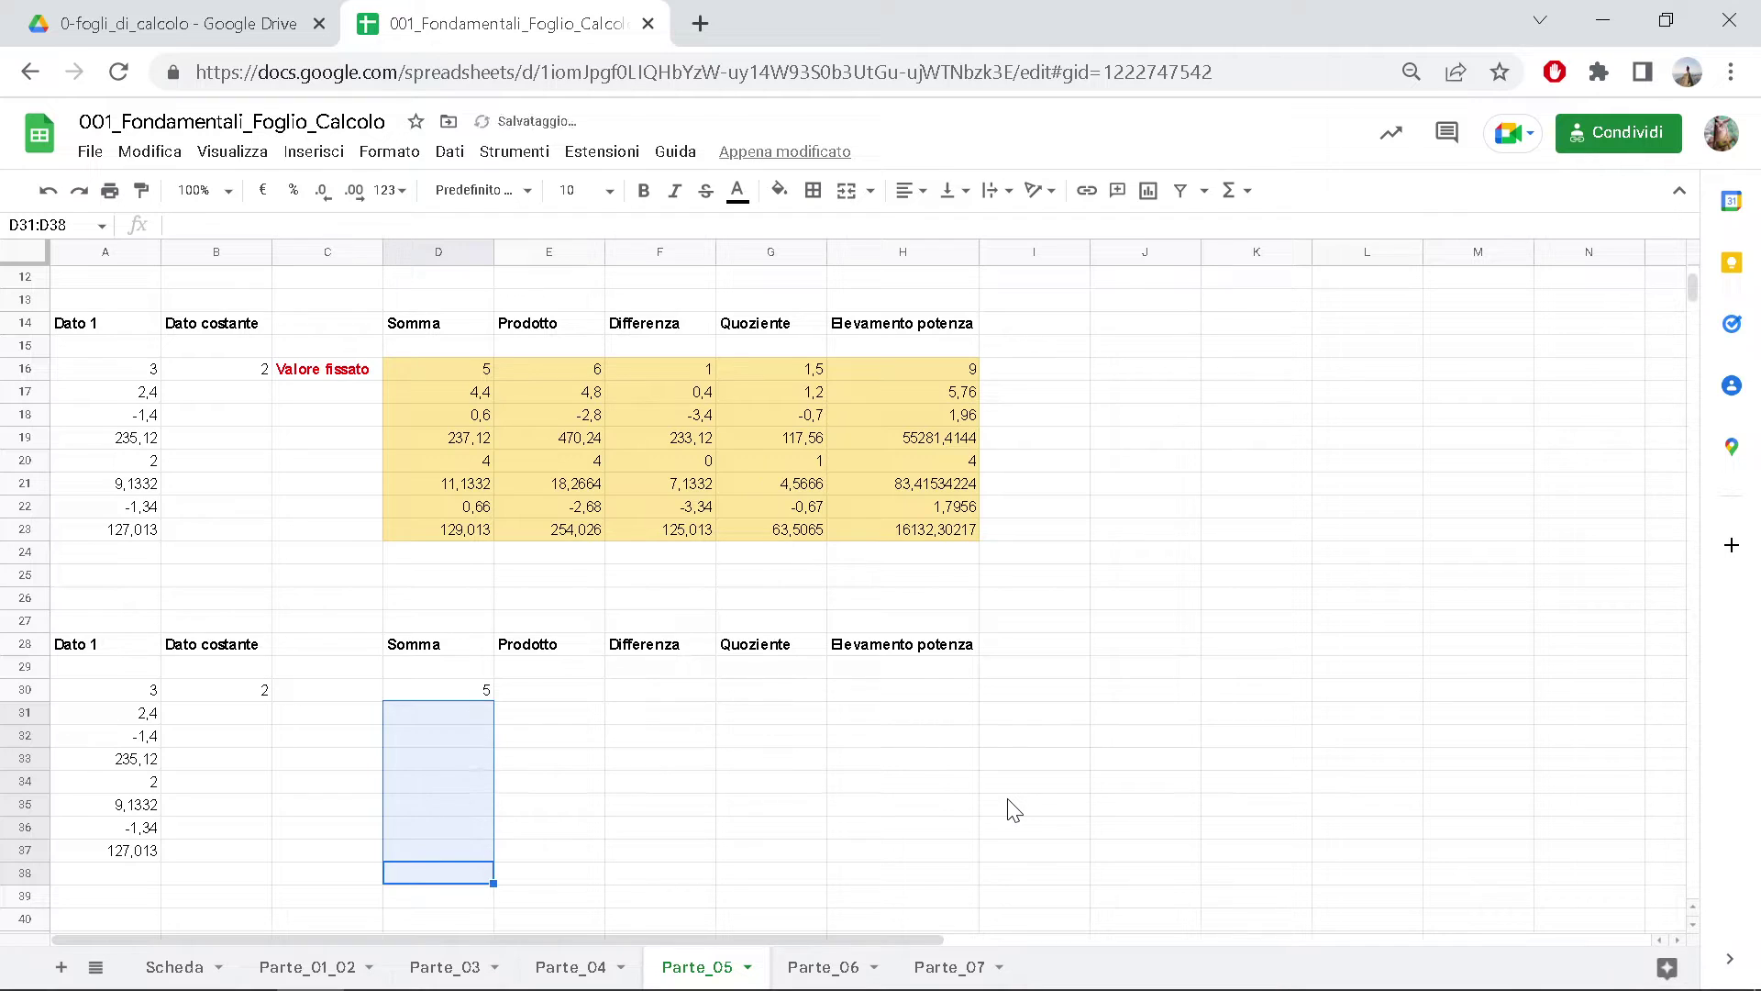
click(465, 694)
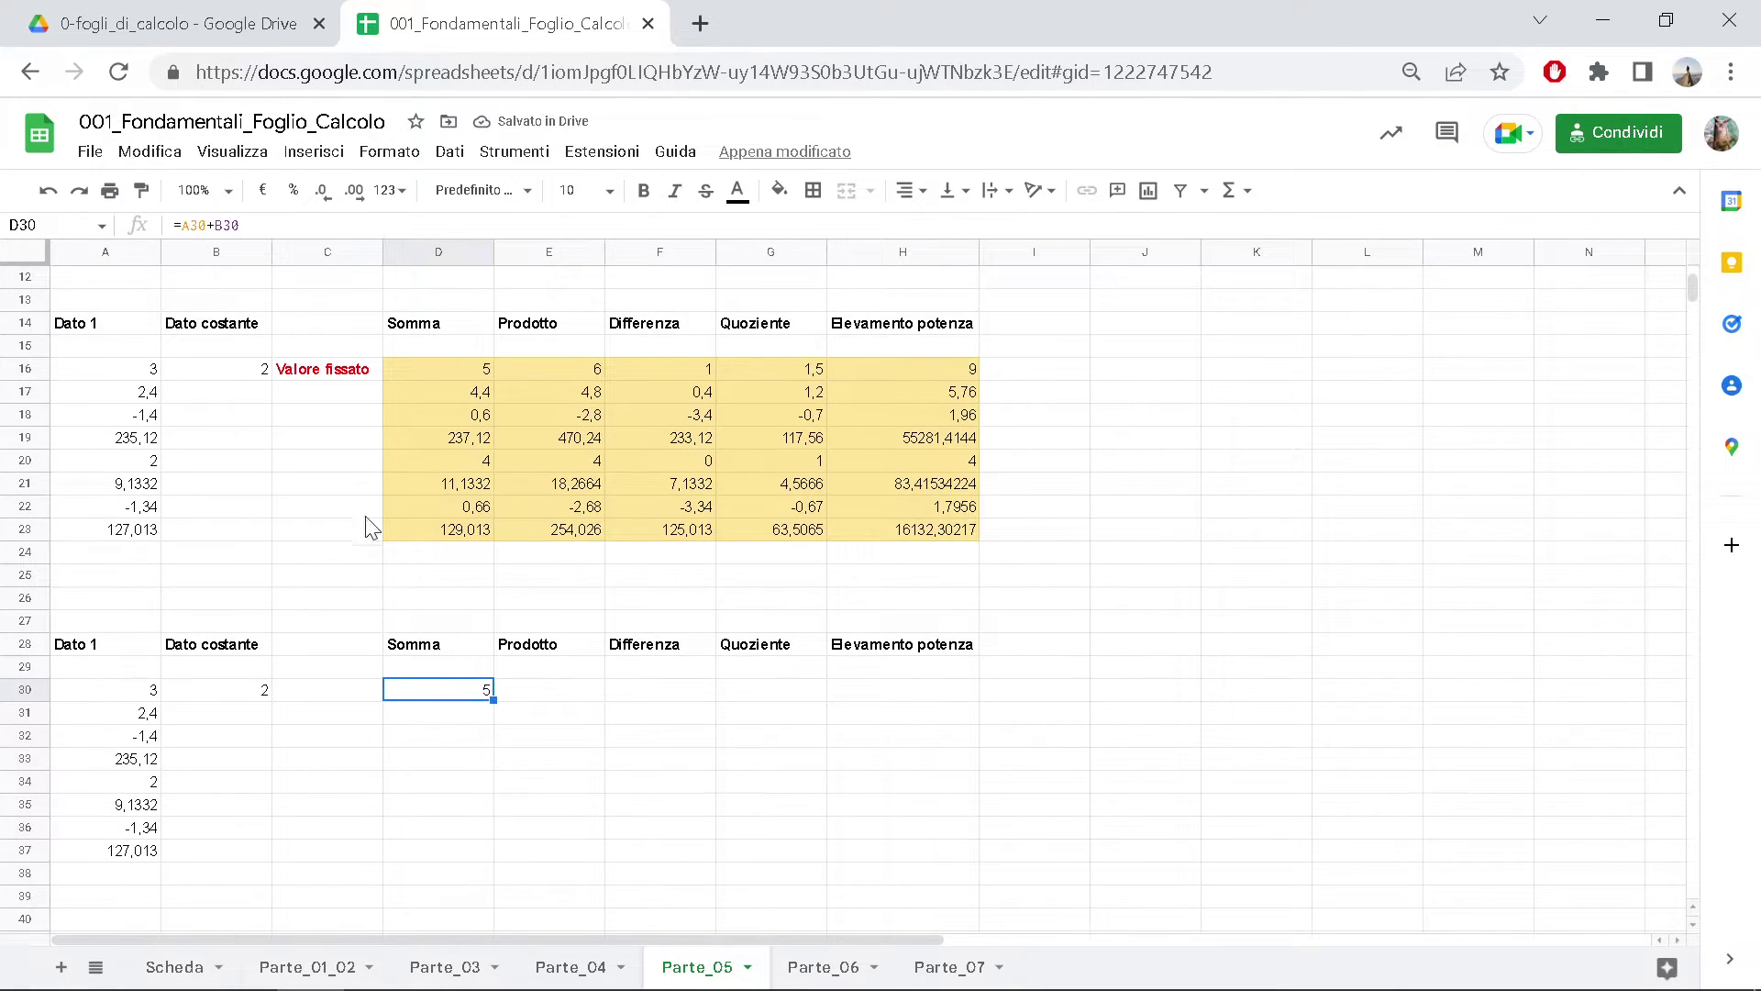
- Change D30 to =A30+$B$30 and fill it down through D37
key(F2)
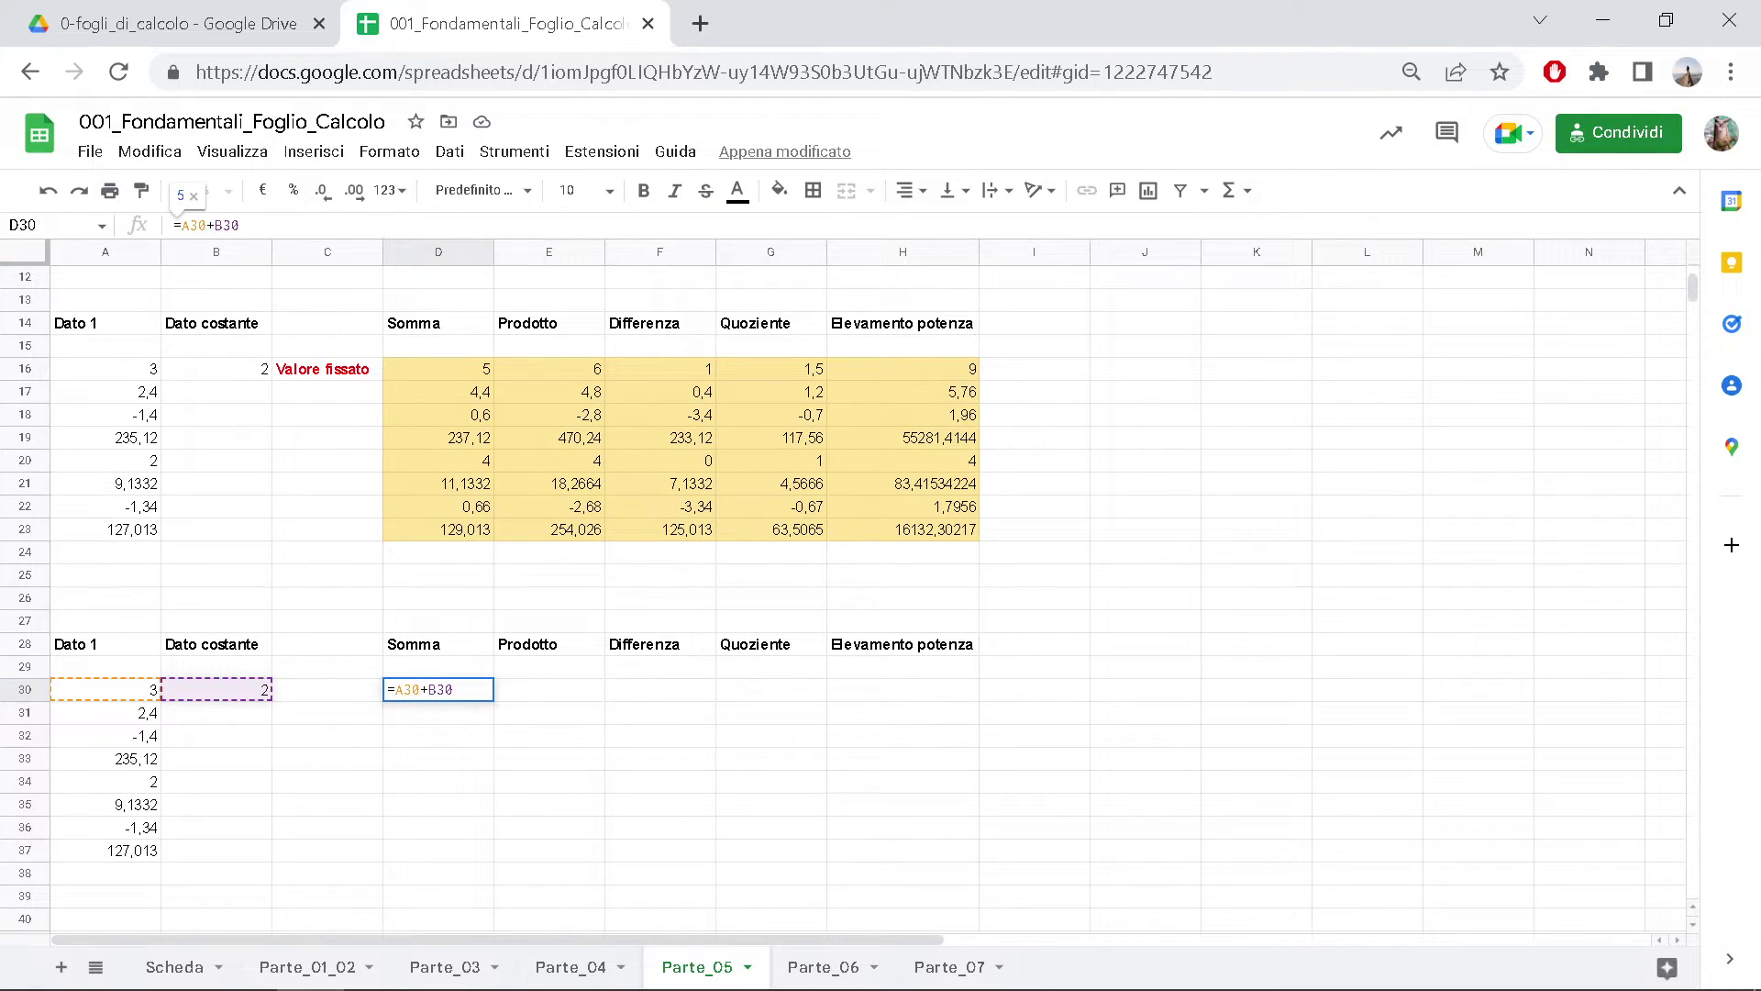
text($)
click(228, 224)
text($)
key(Return)
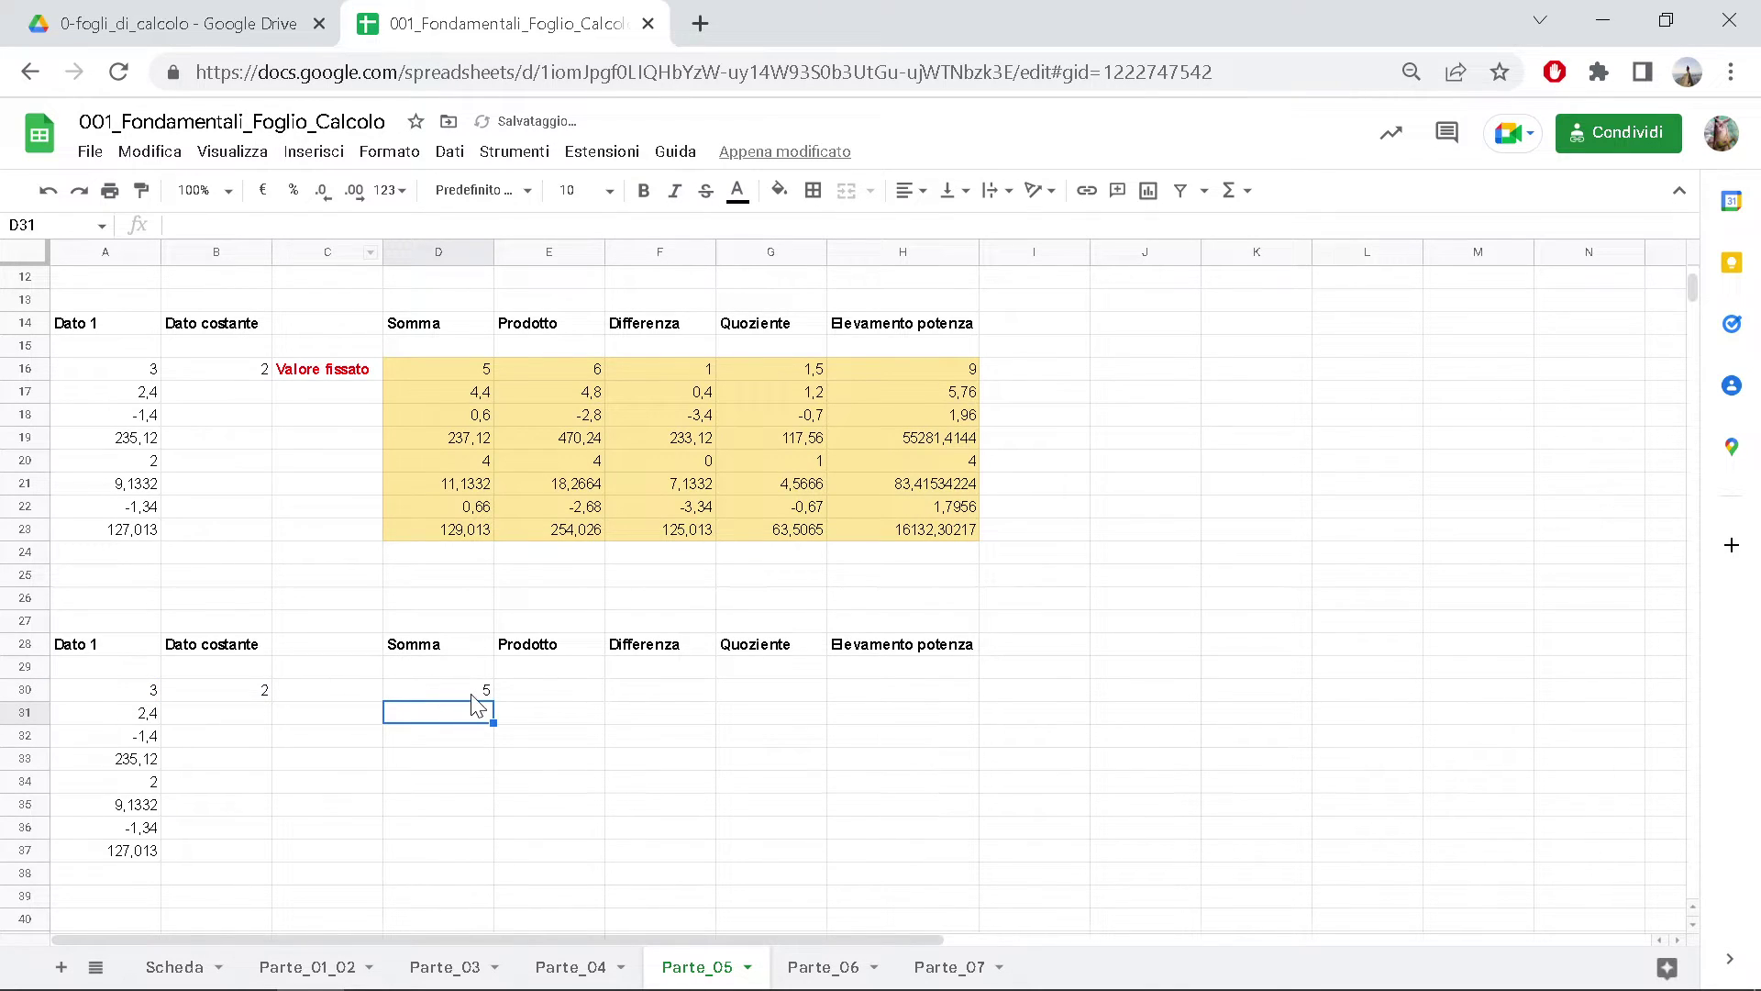
click(482, 694)
drag(493, 703, 482, 849)
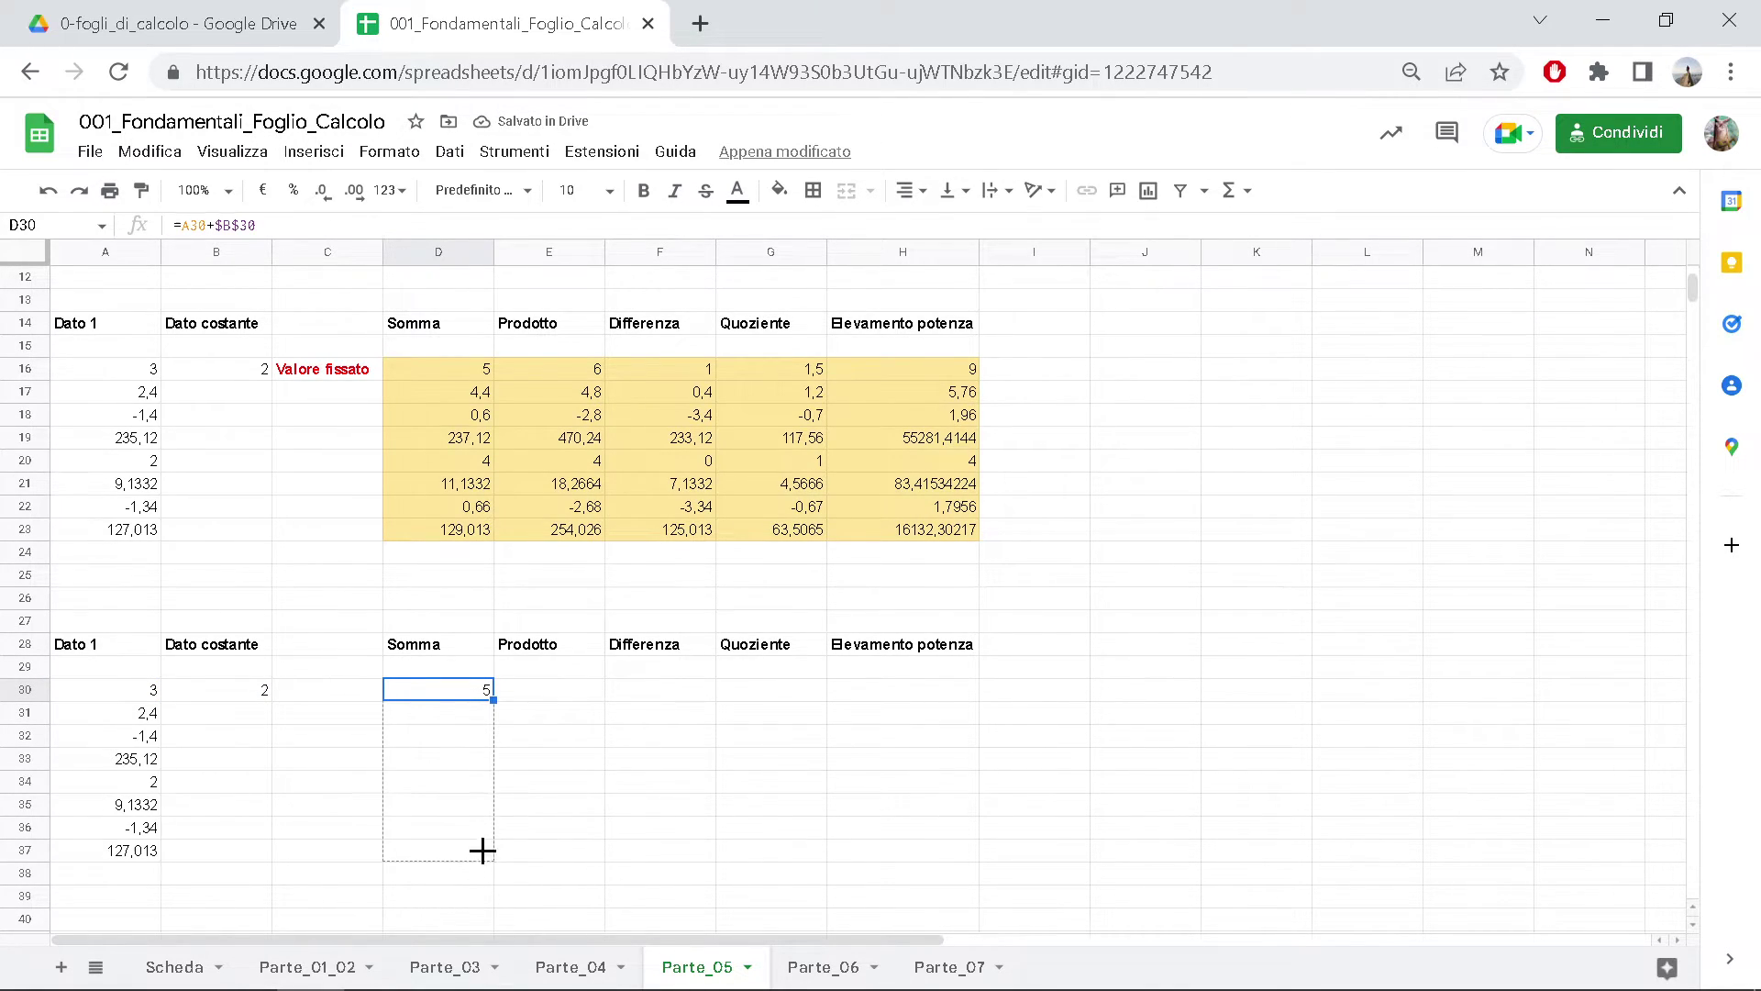
key(ctrl+d)
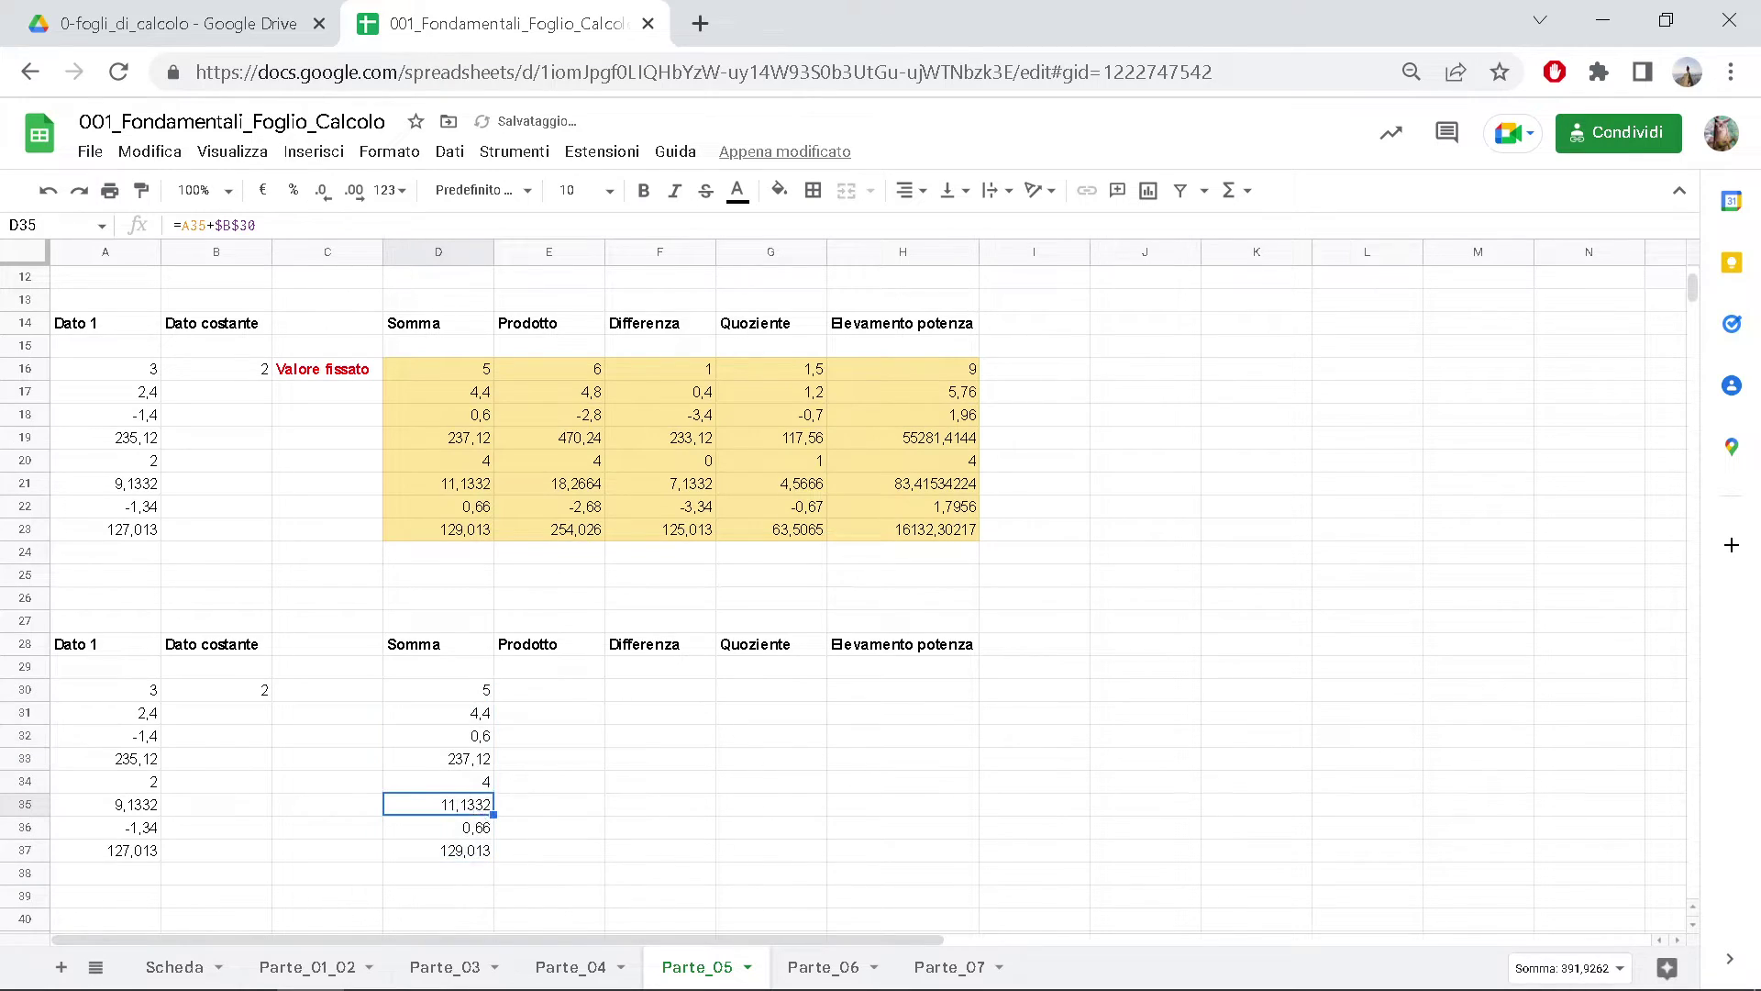
- Verify the filled Somma formulas in D35, D36, D37 and D33
double_click(484, 804)
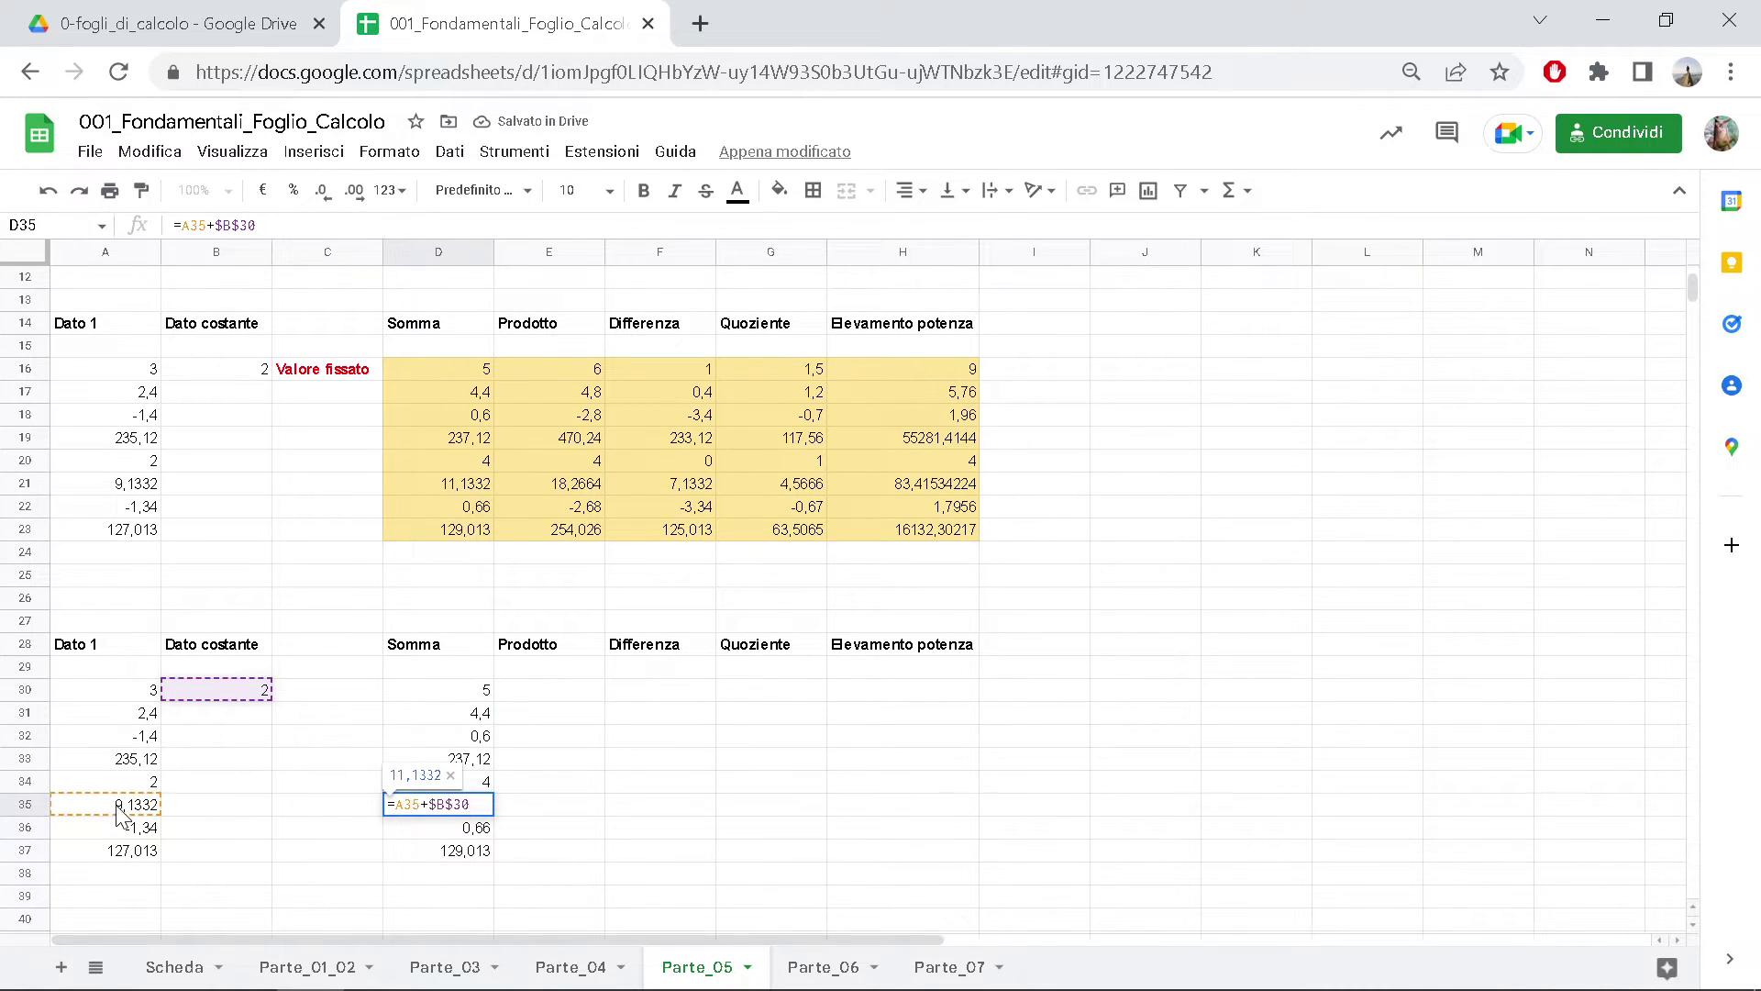
key(Escape)
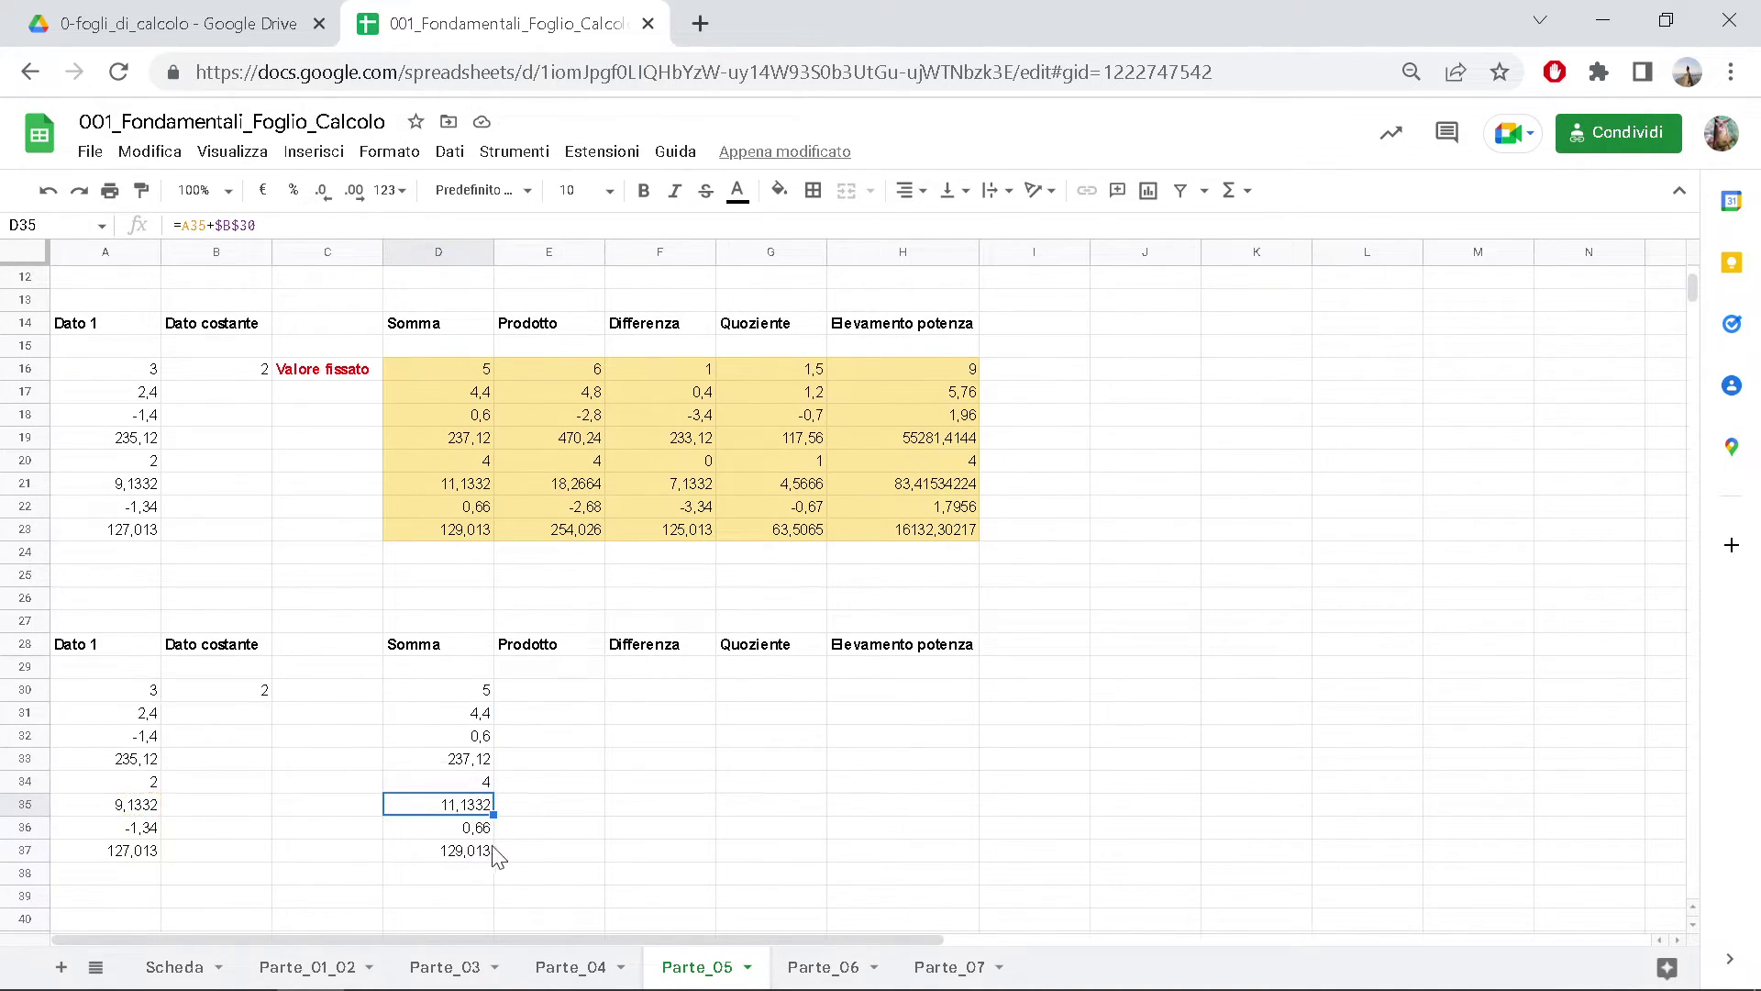
double_click(476, 826)
key(Return)
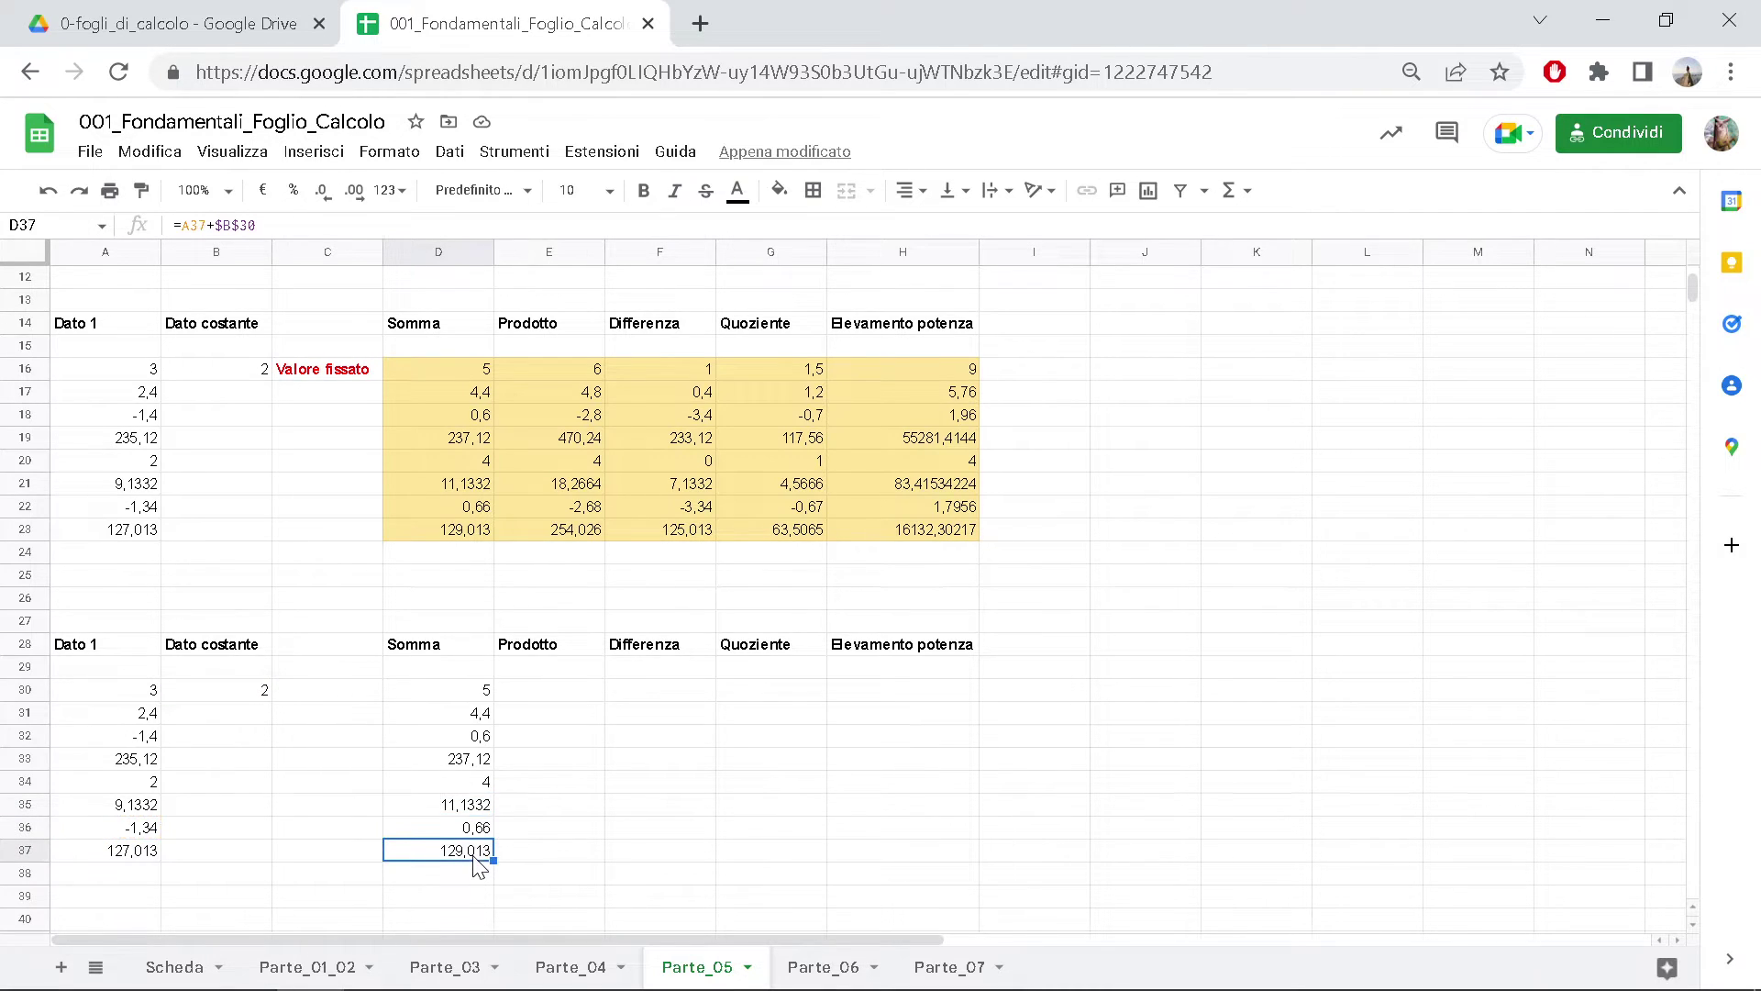
key(Return)
key(Escape)
double_click(476, 759)
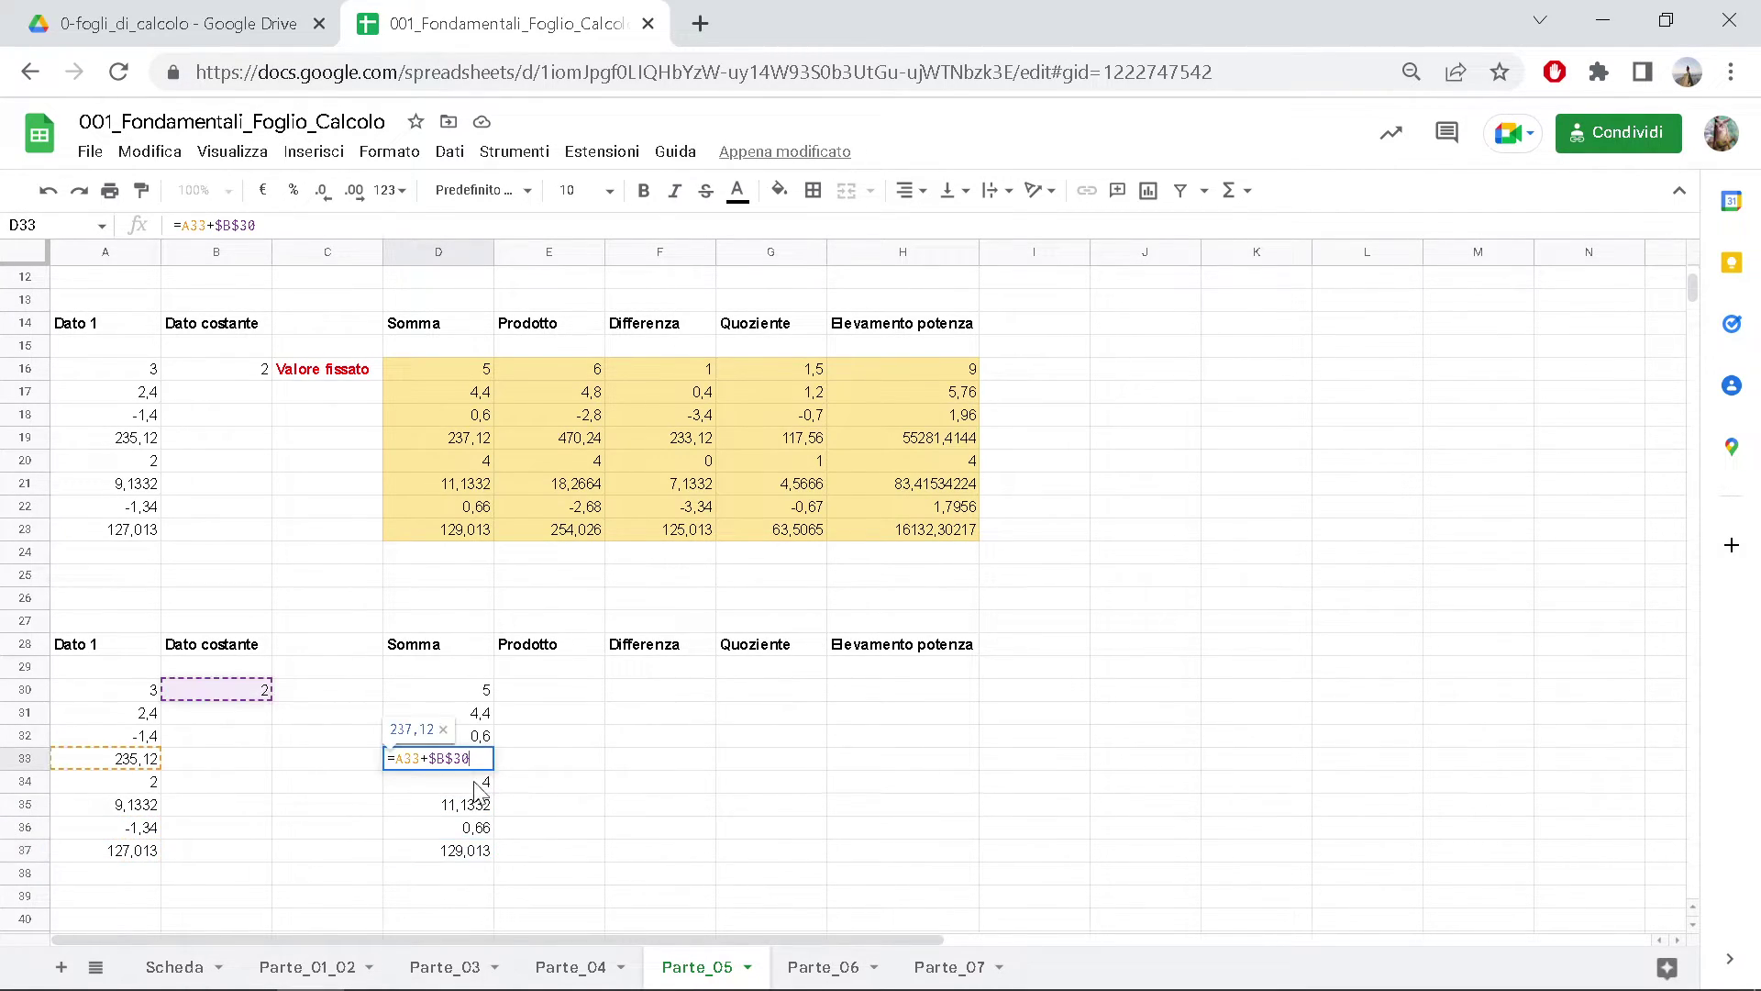
key(Escape)
- Enter the product formula in E30 and check it against the constant in B30
click(563, 691)
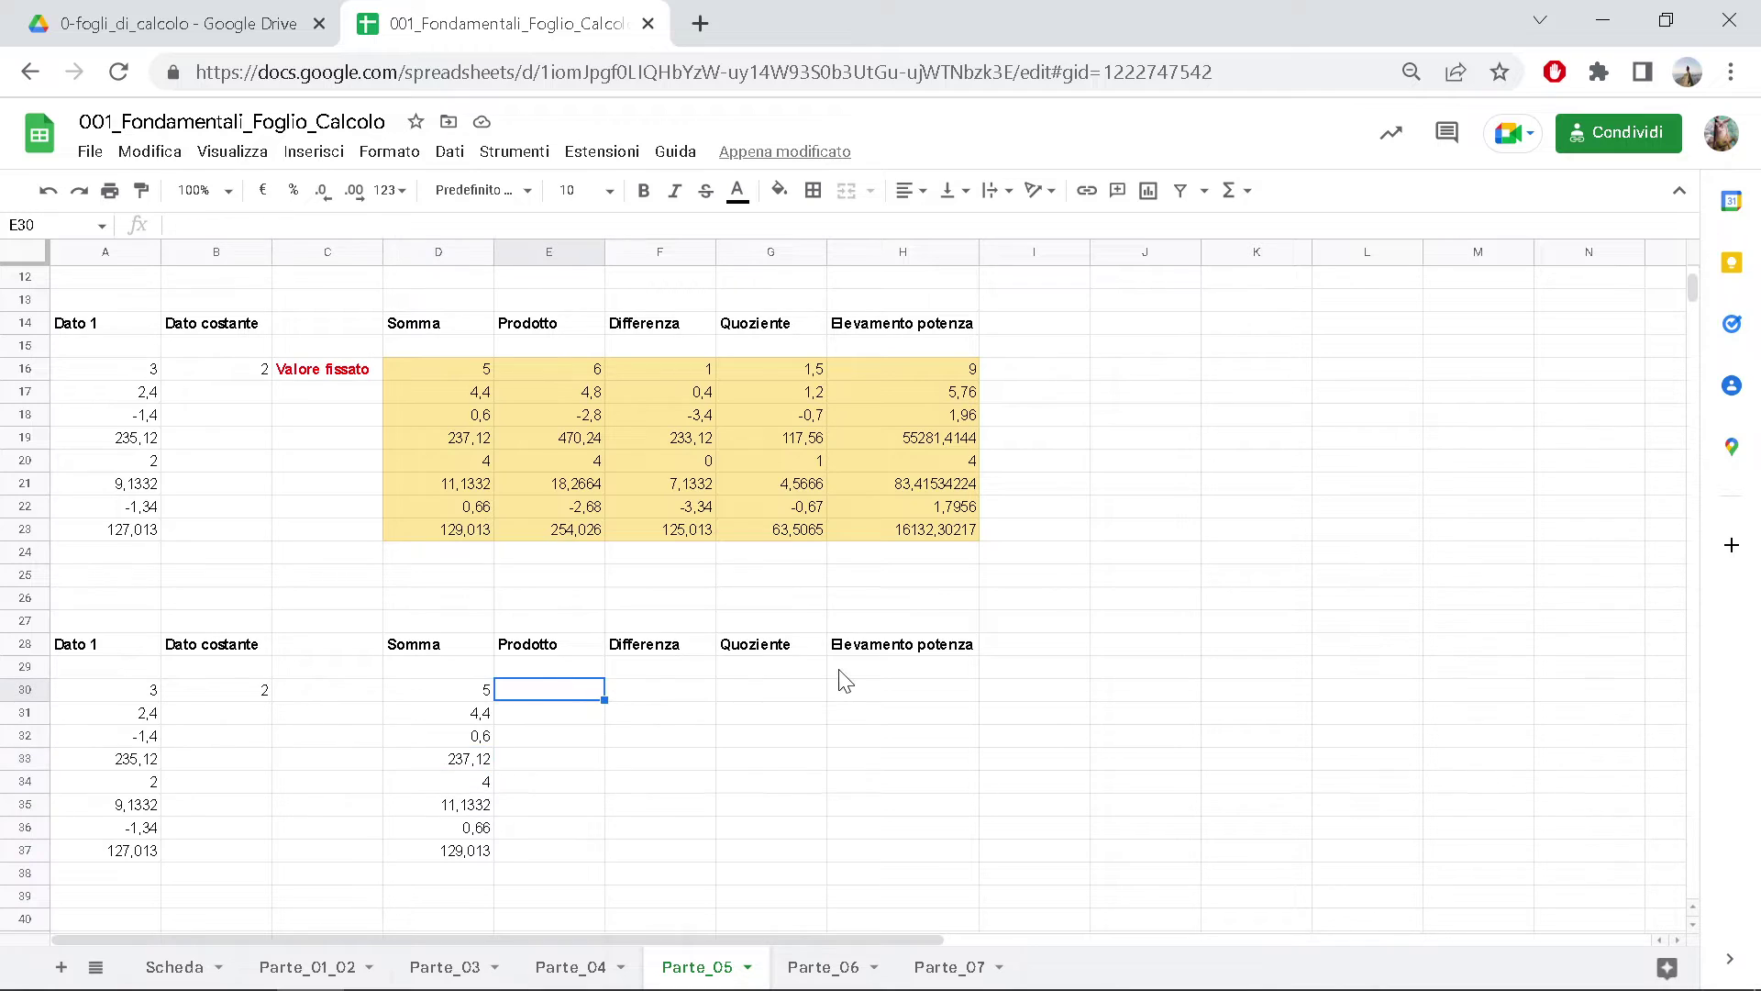
text(=)
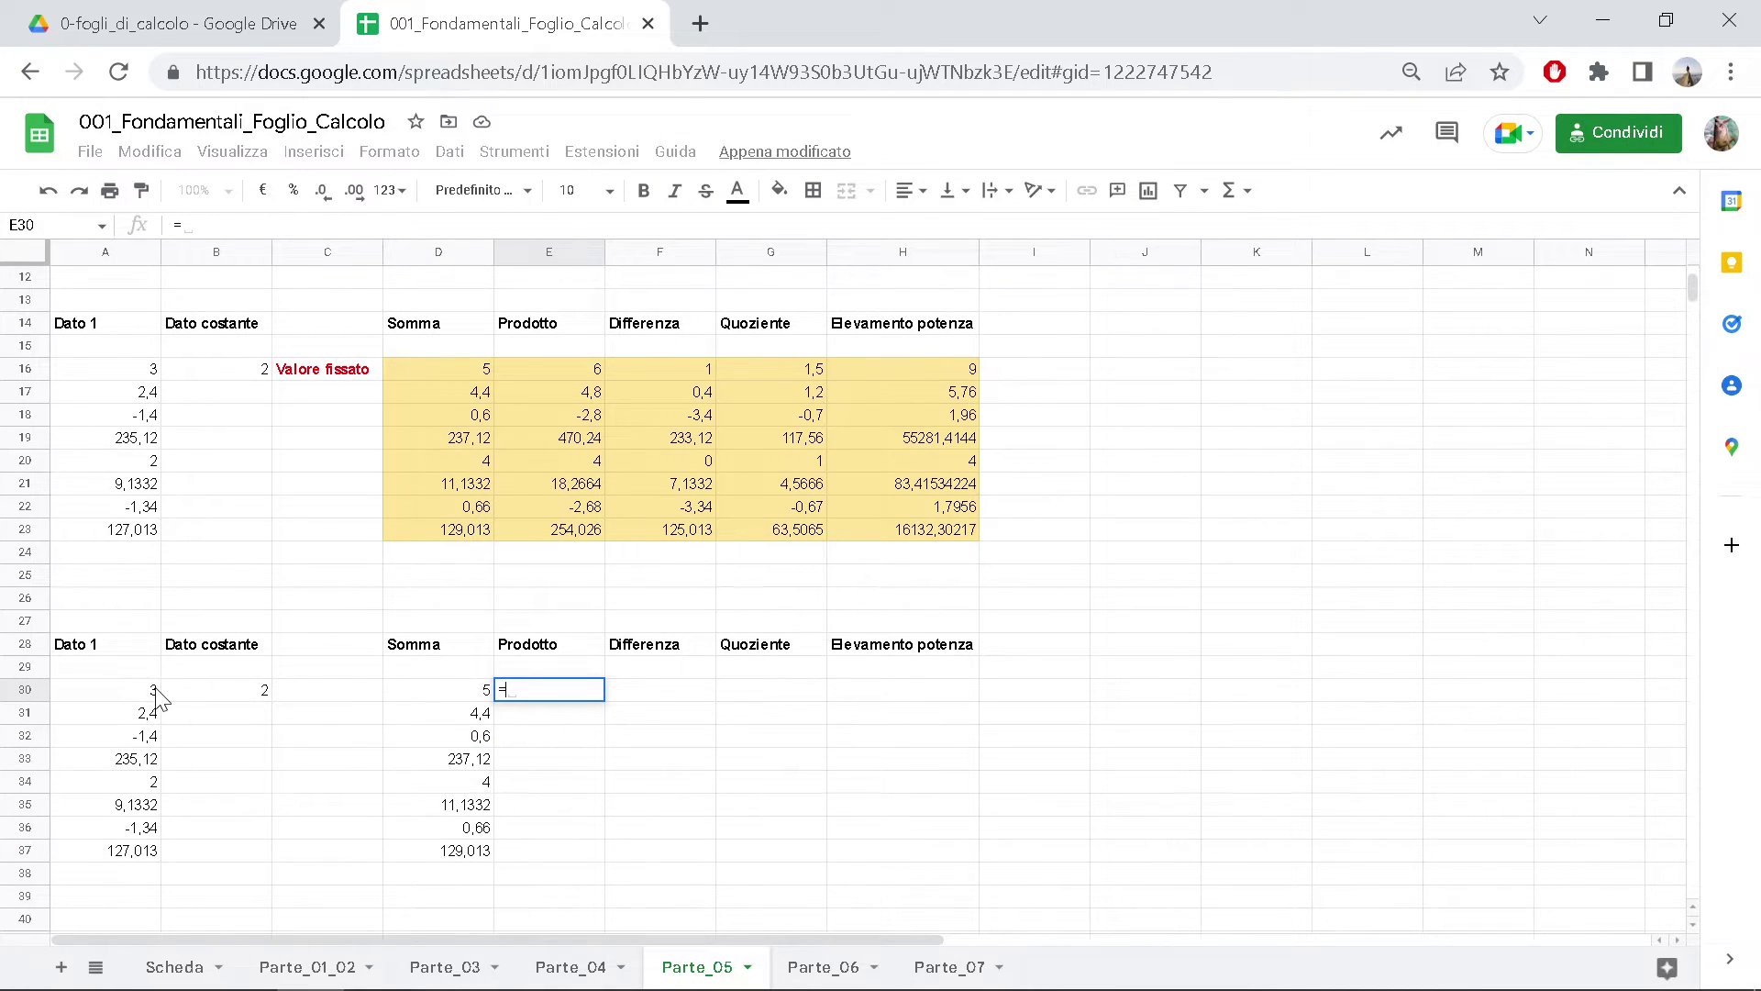
click(156, 695)
text(*)
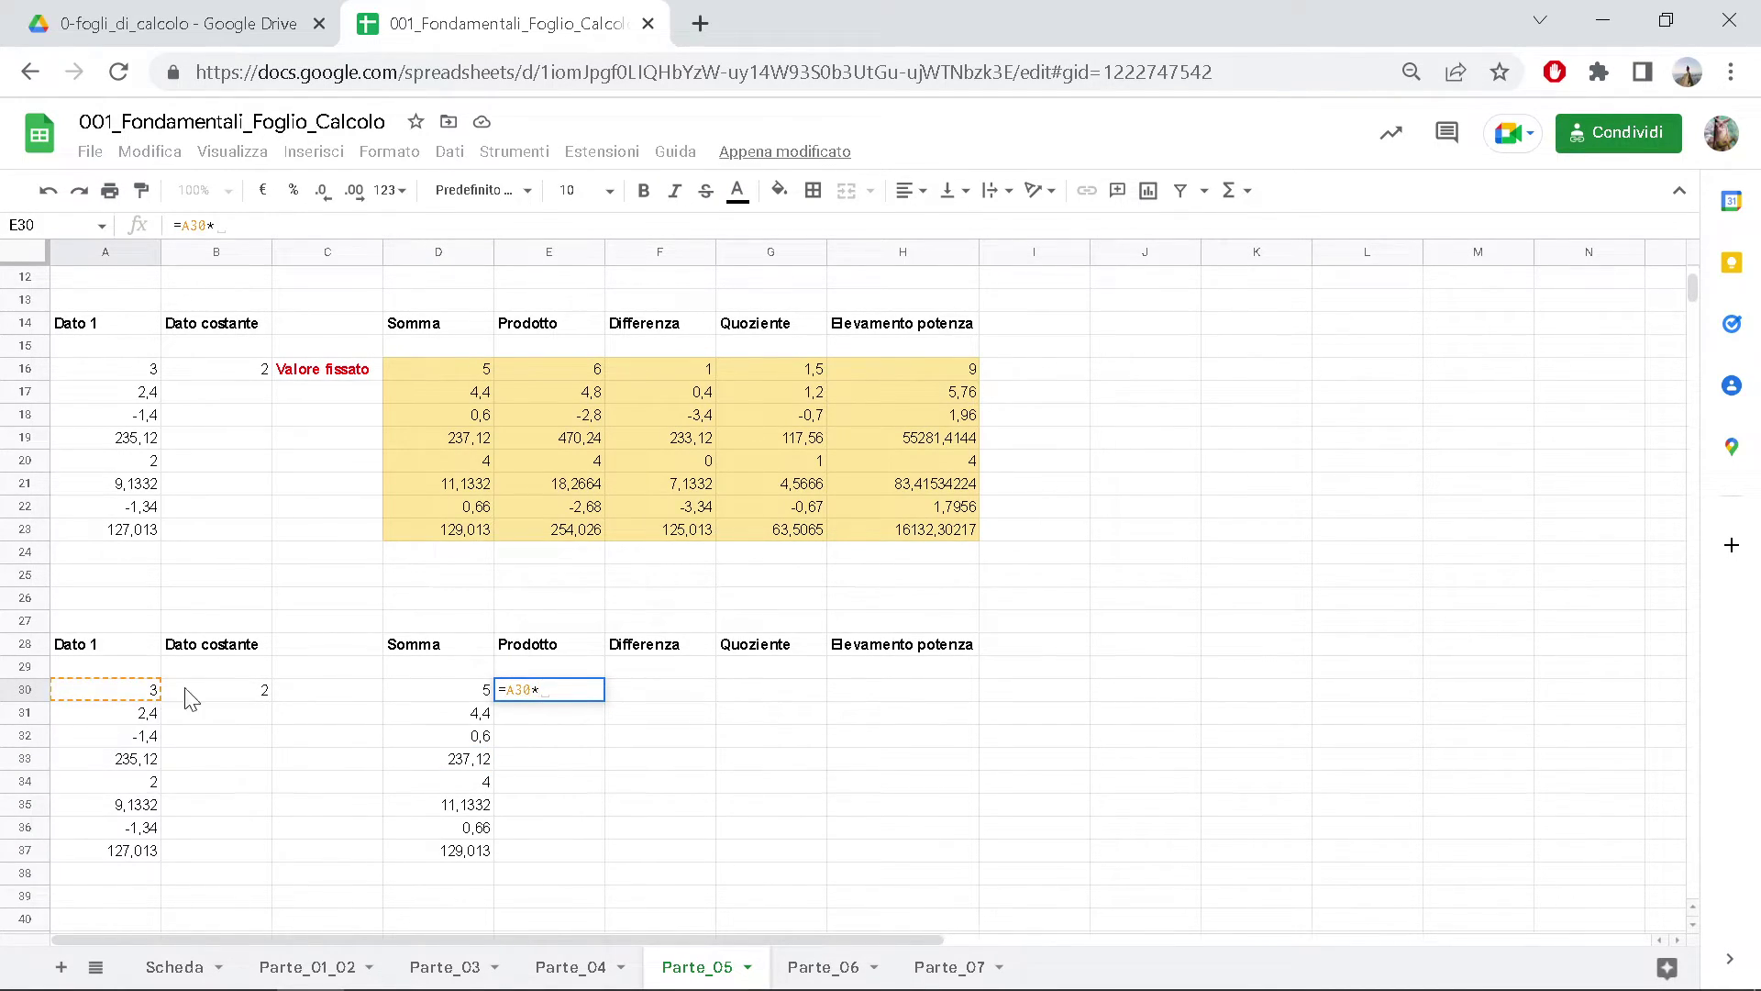
text($)
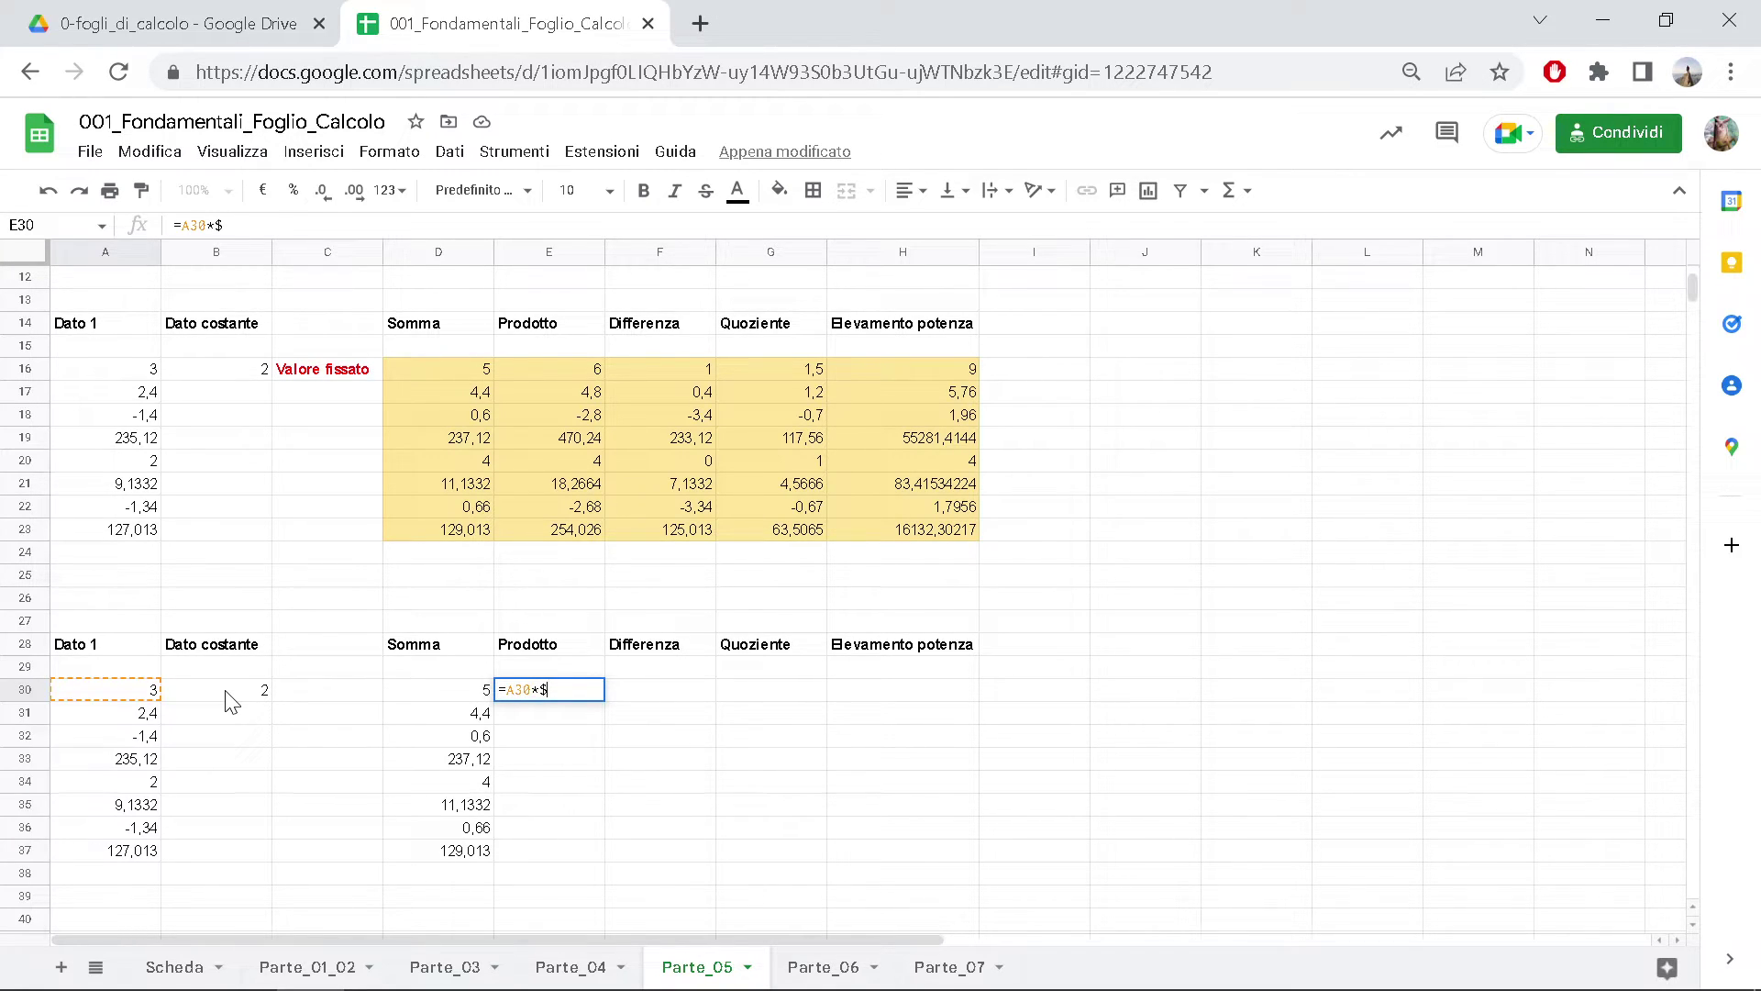
text($3)
key(Return)
double_click(562, 694)
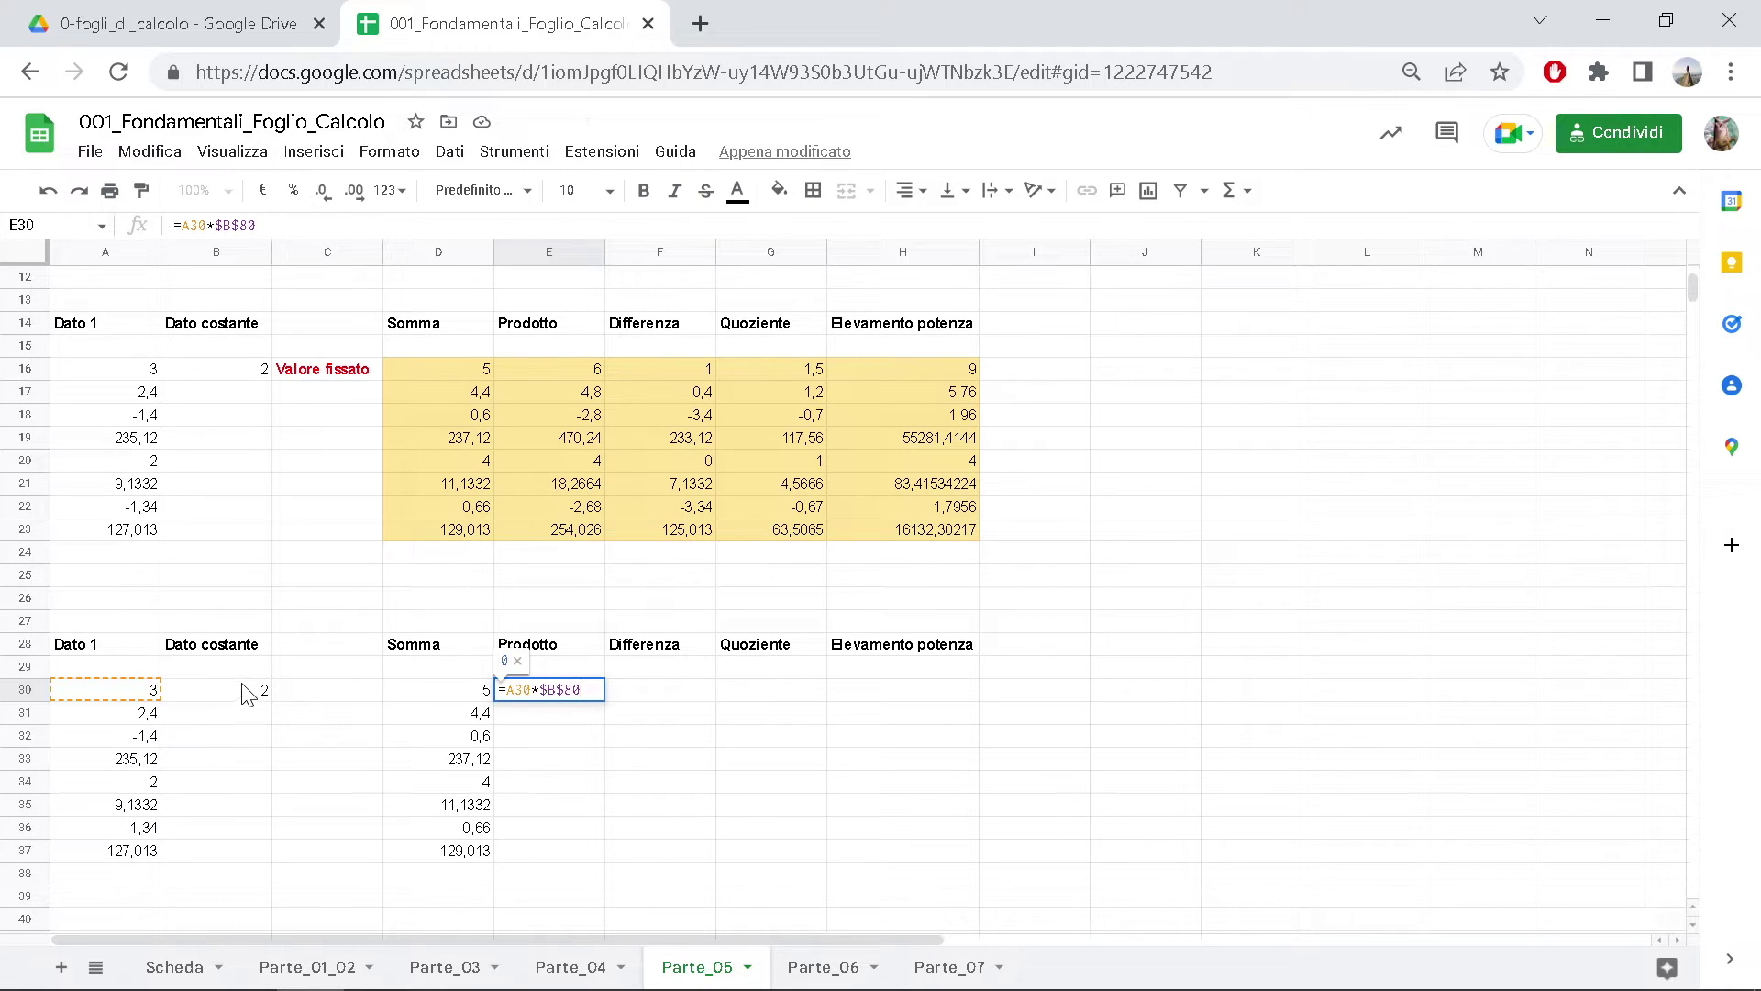
key(Return)
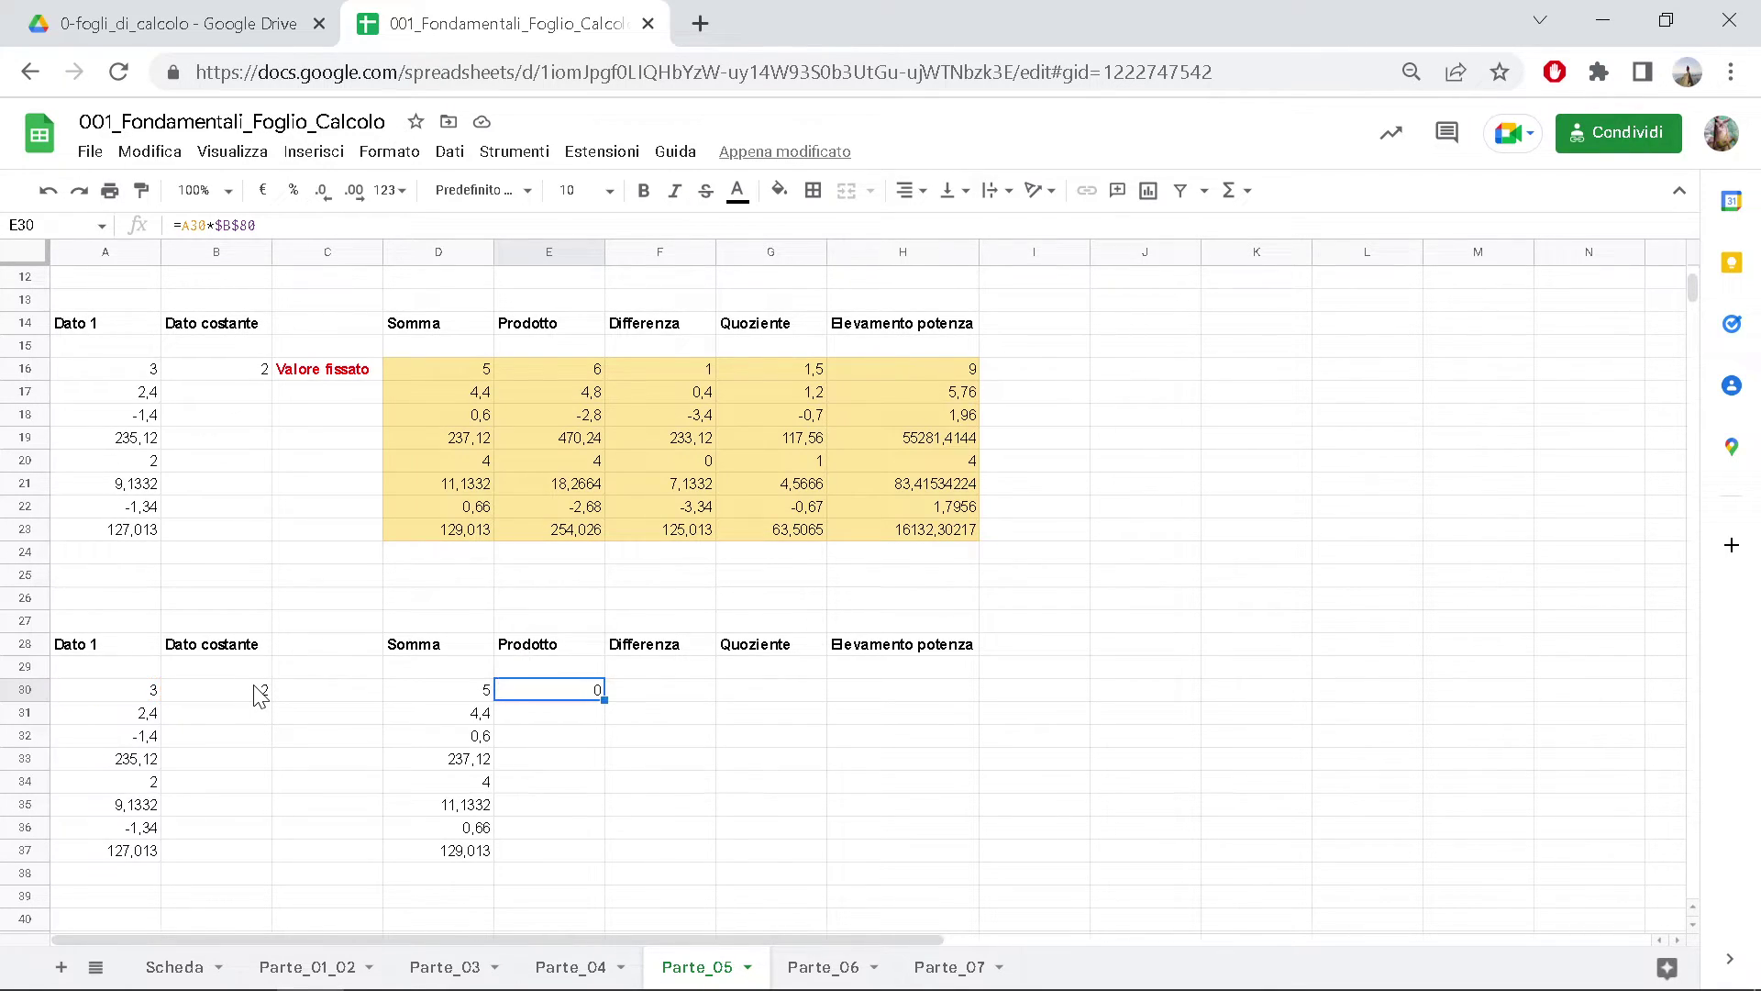
click(259, 694)
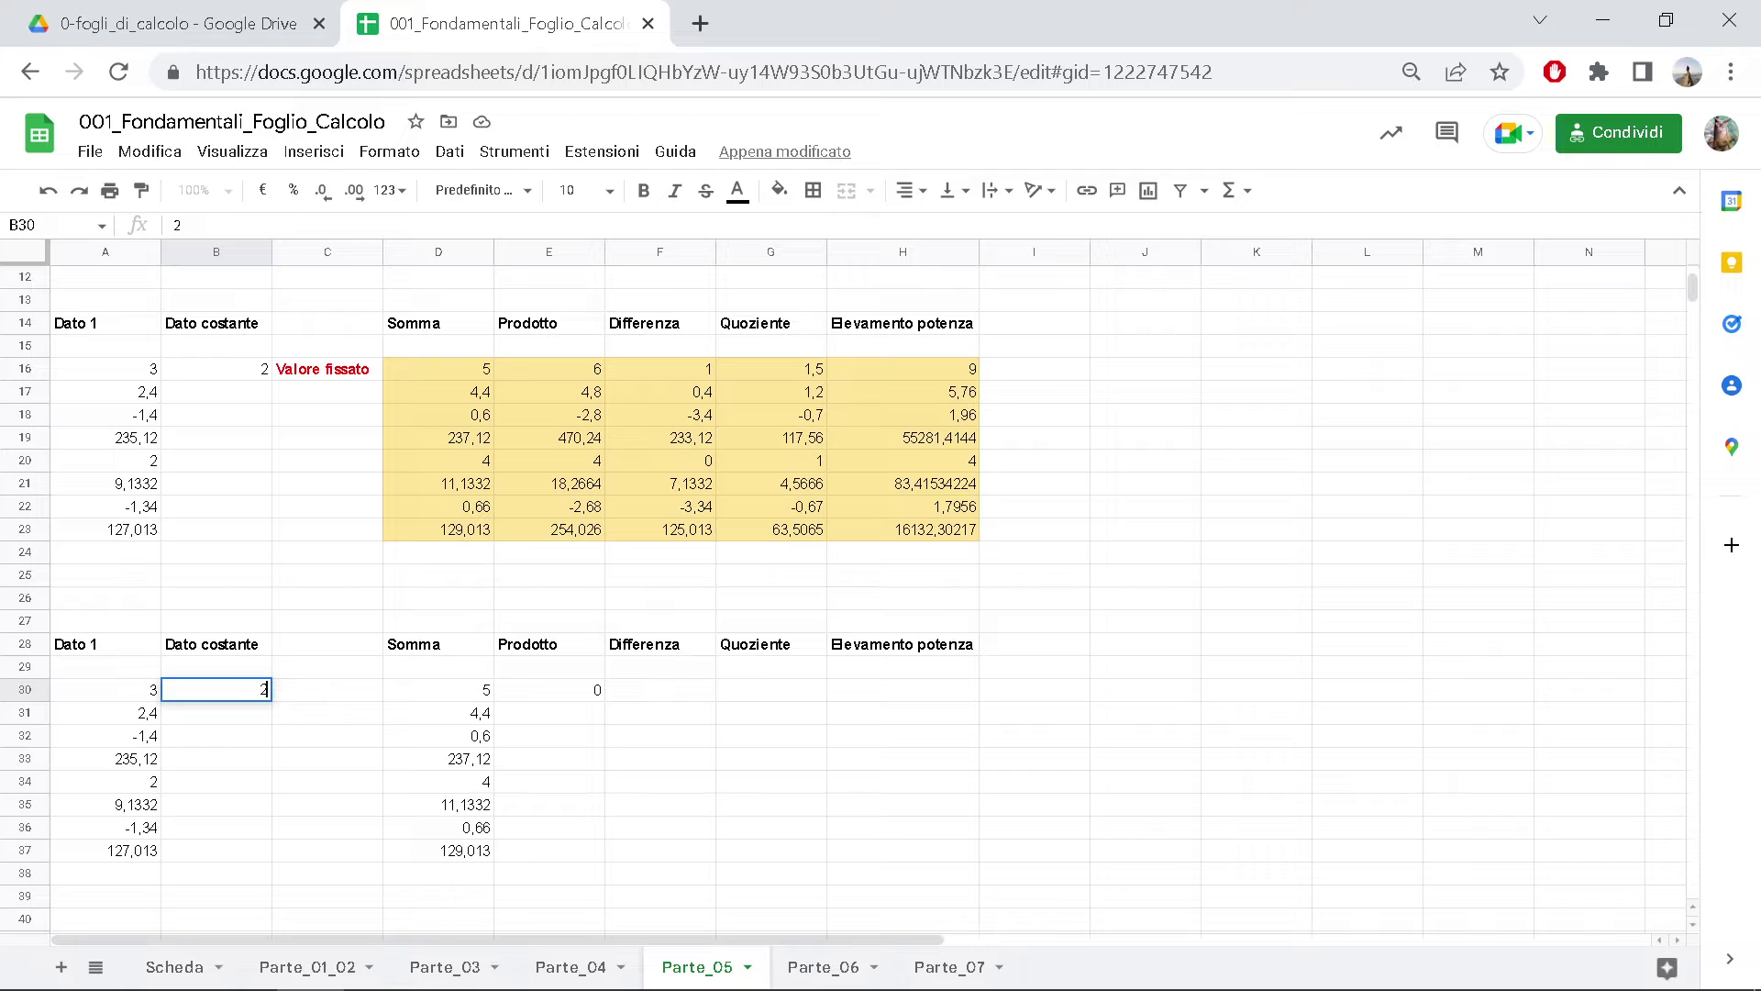
- Correct E30 to =A30*$B$30 and autofill E31:E37, checking E33
double_click(563, 700)
key(Left)
key(Left)
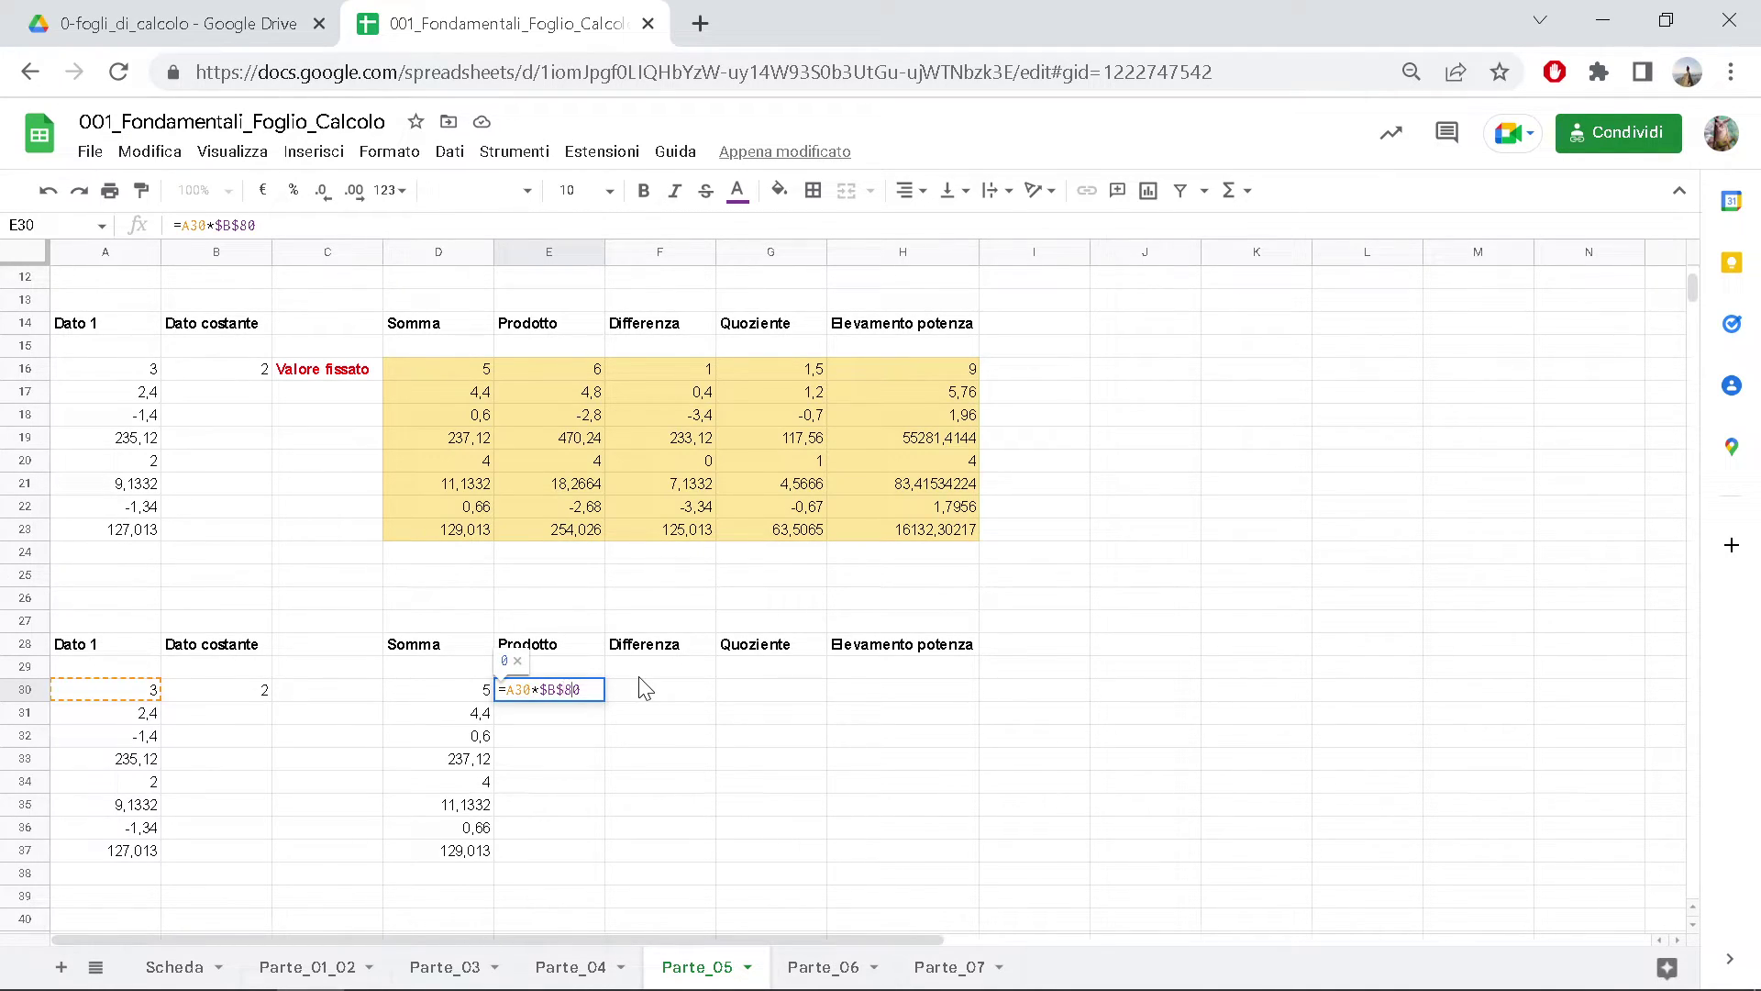
key(BackSpace)
text(3)
key(Return)
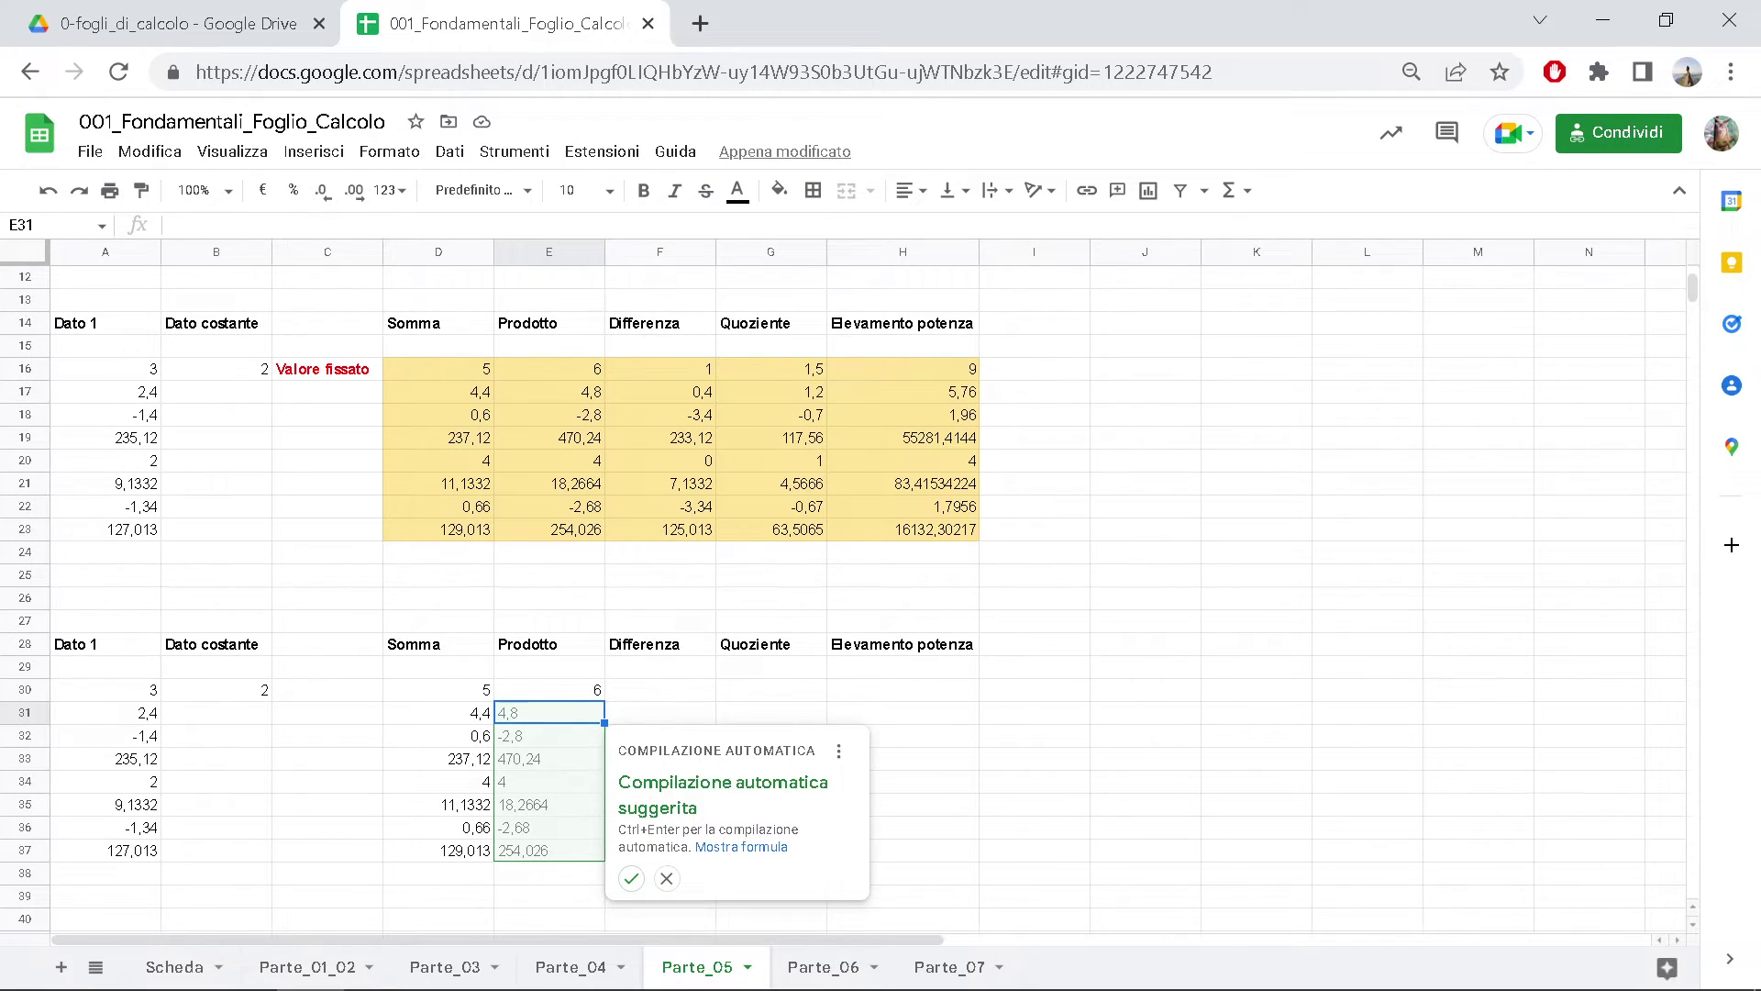
key(ctrl+Return)
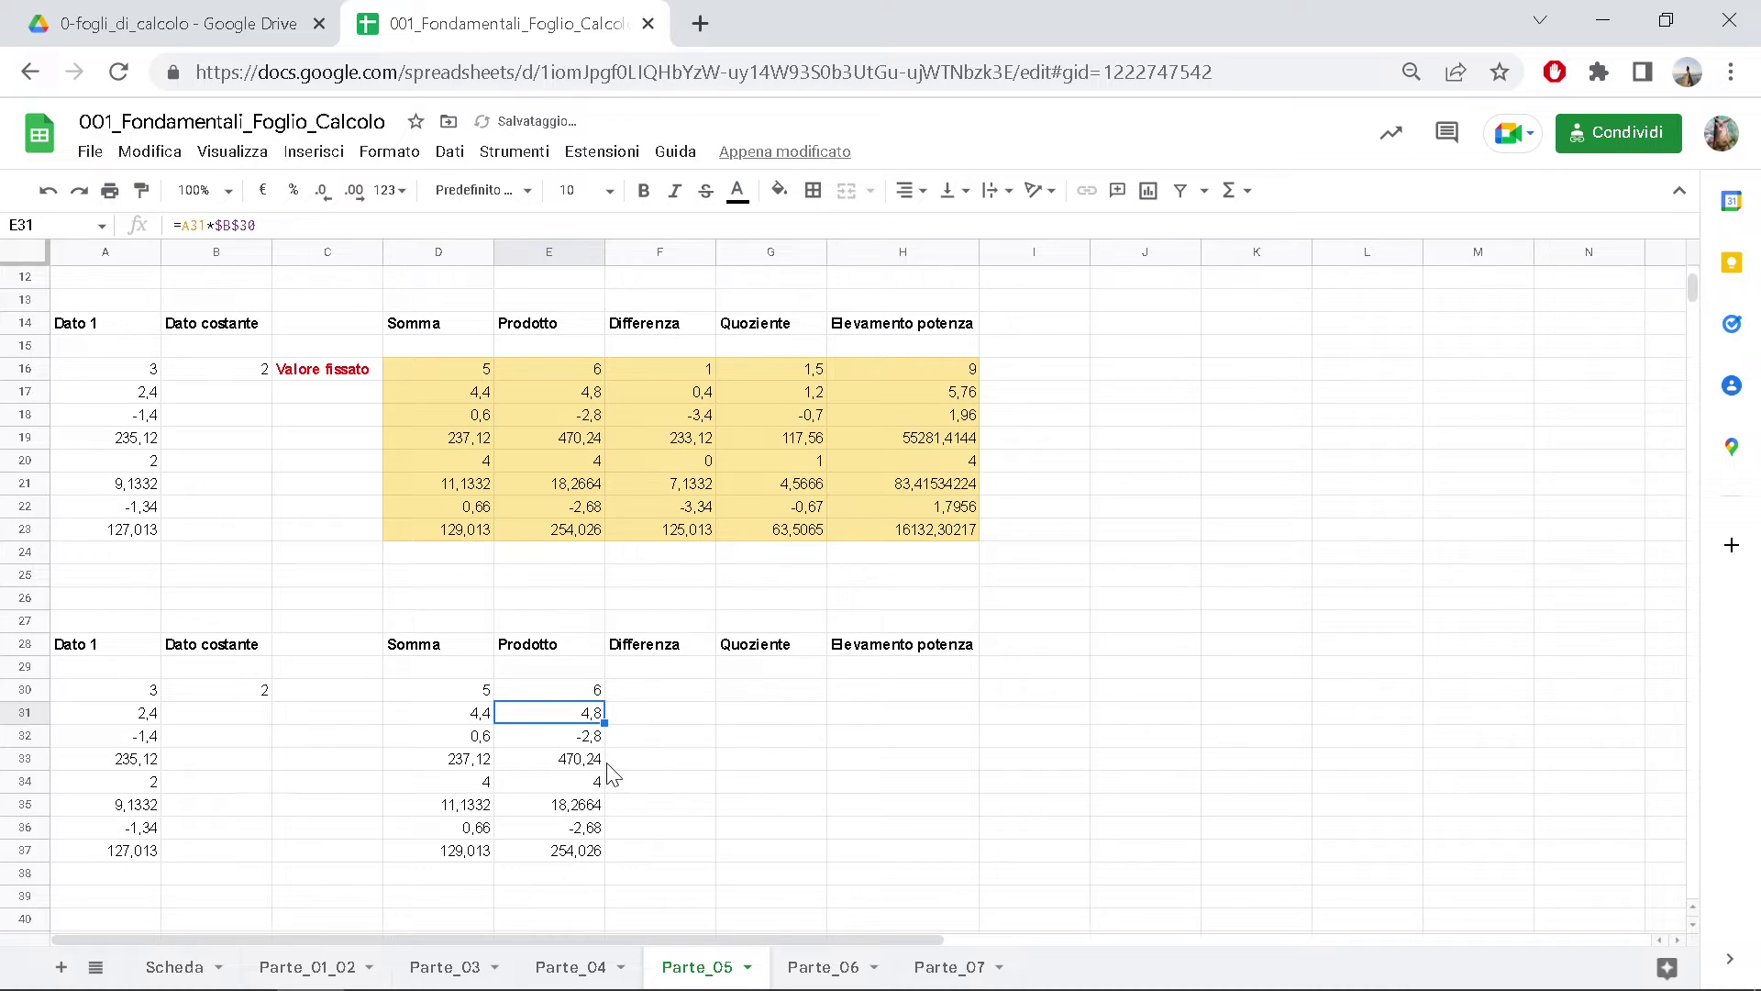
double_click(588, 760)
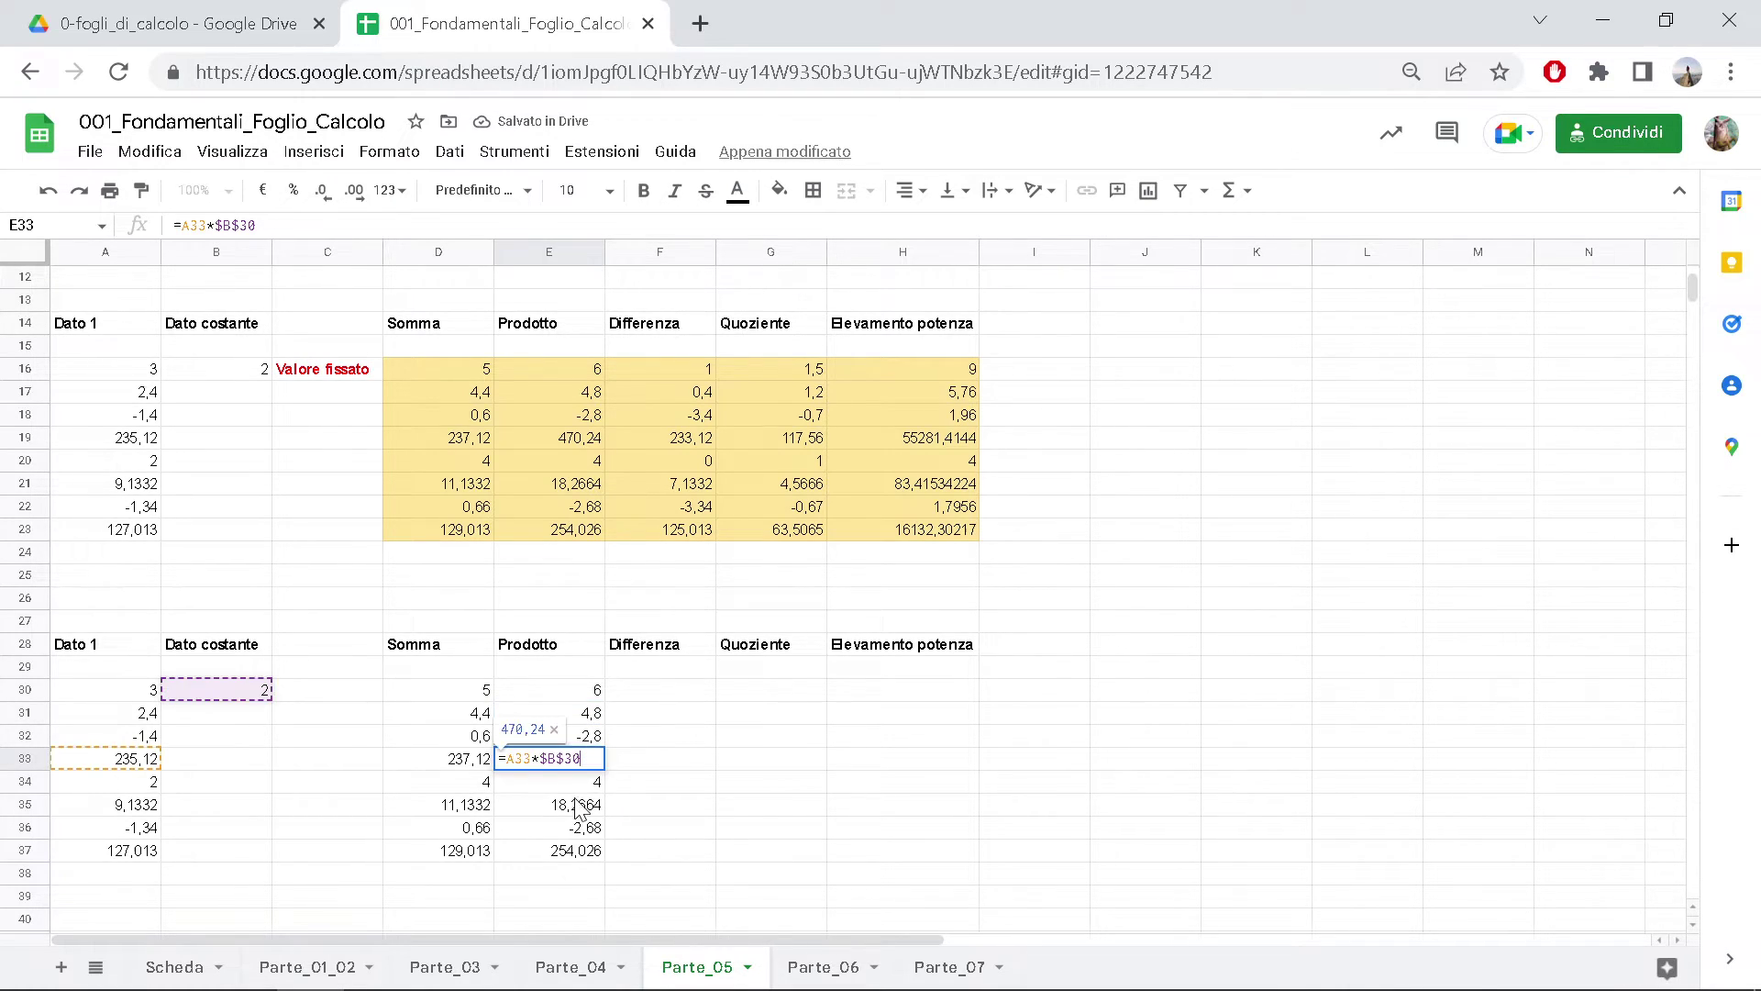
- Enter =A30-$B$30 in F30 and fill it down F30:F37 as the Differenza column
key(Escape)
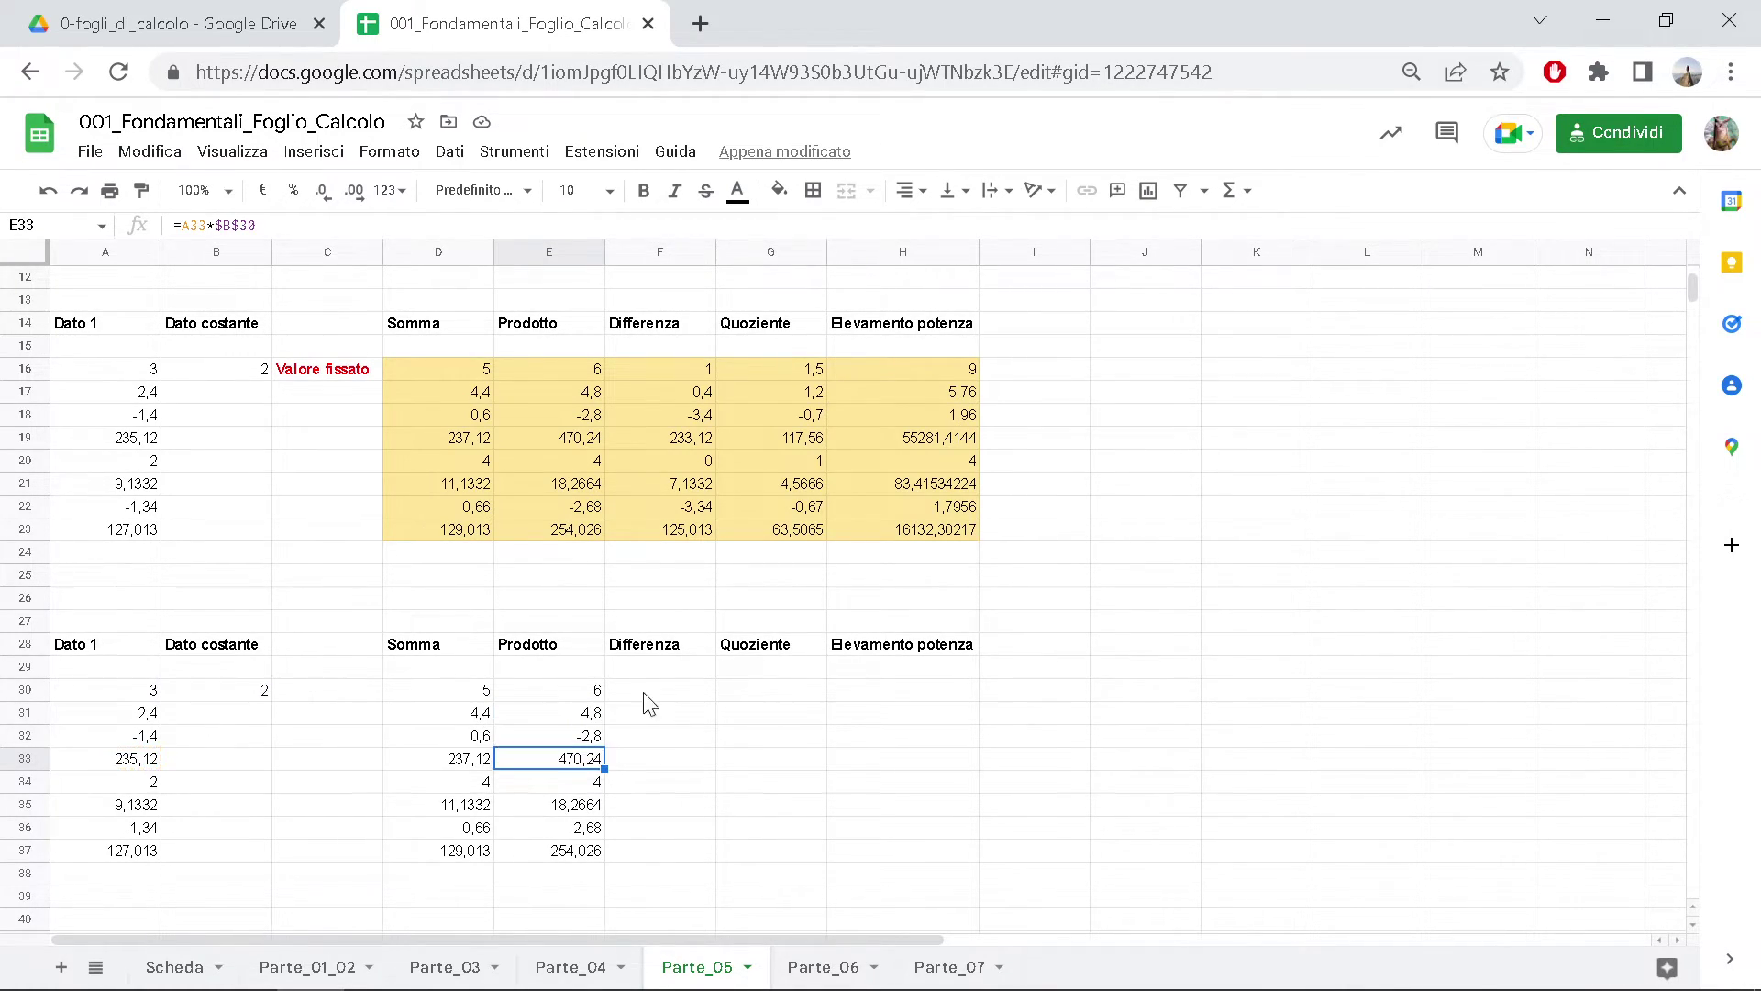
click(646, 696)
text(=)
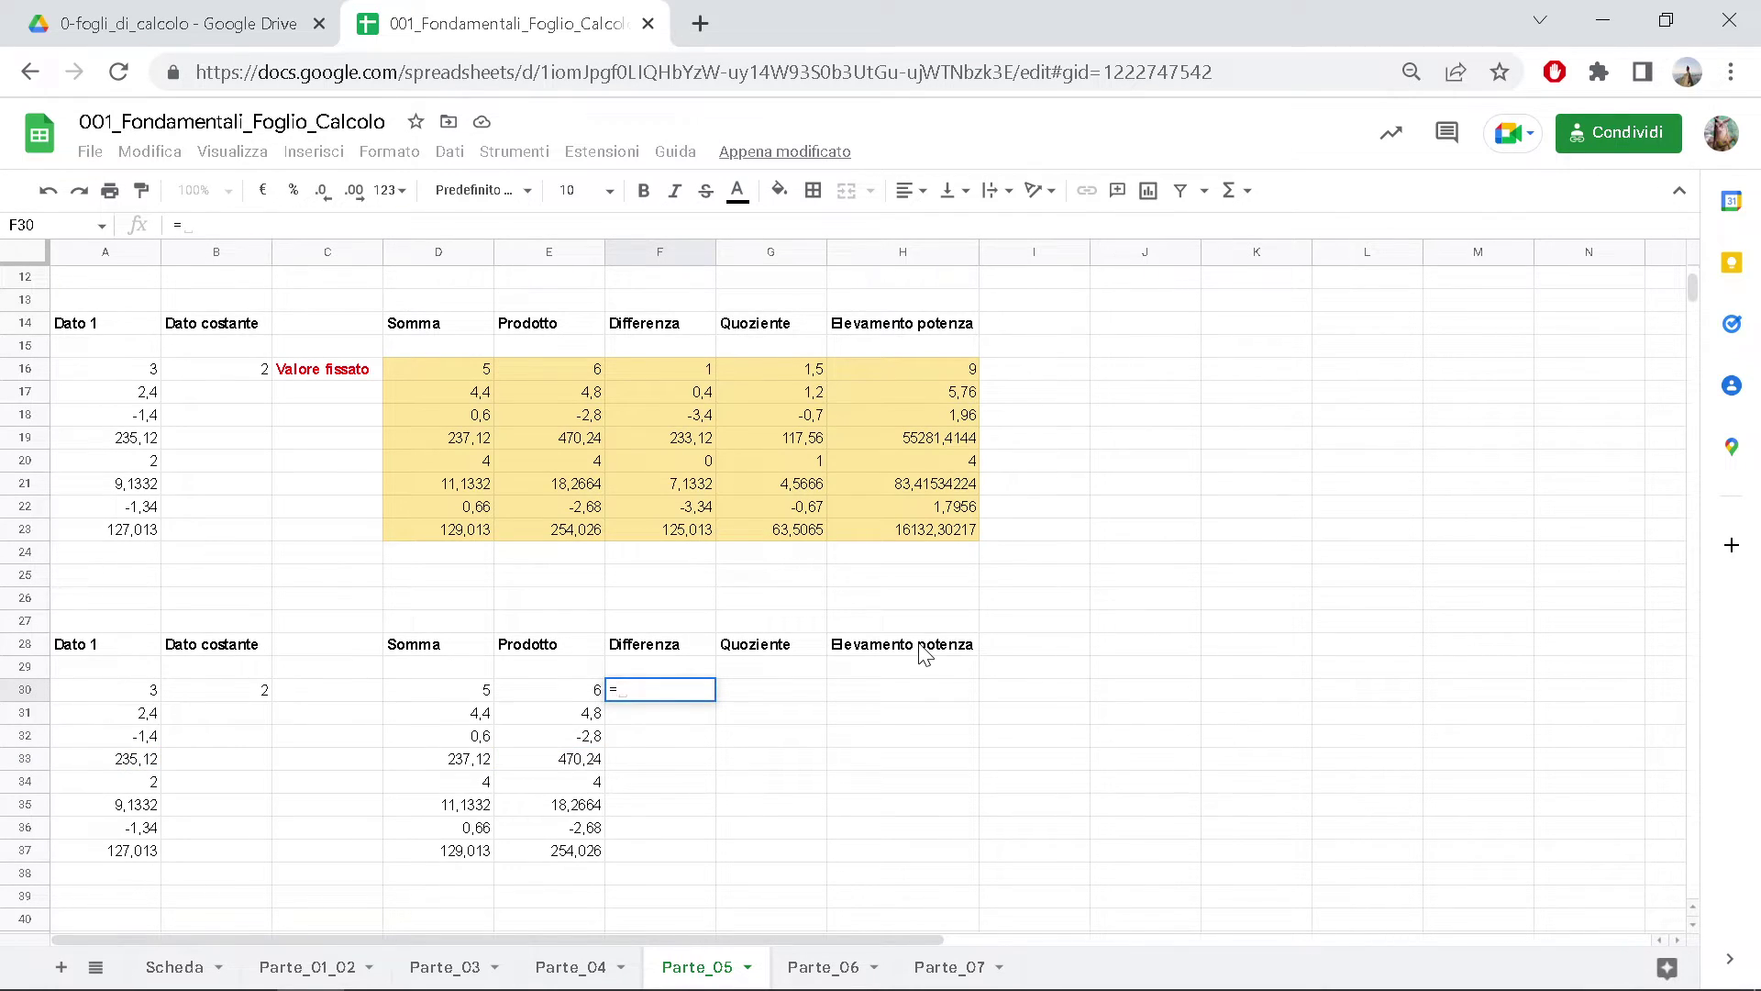
click(147, 696)
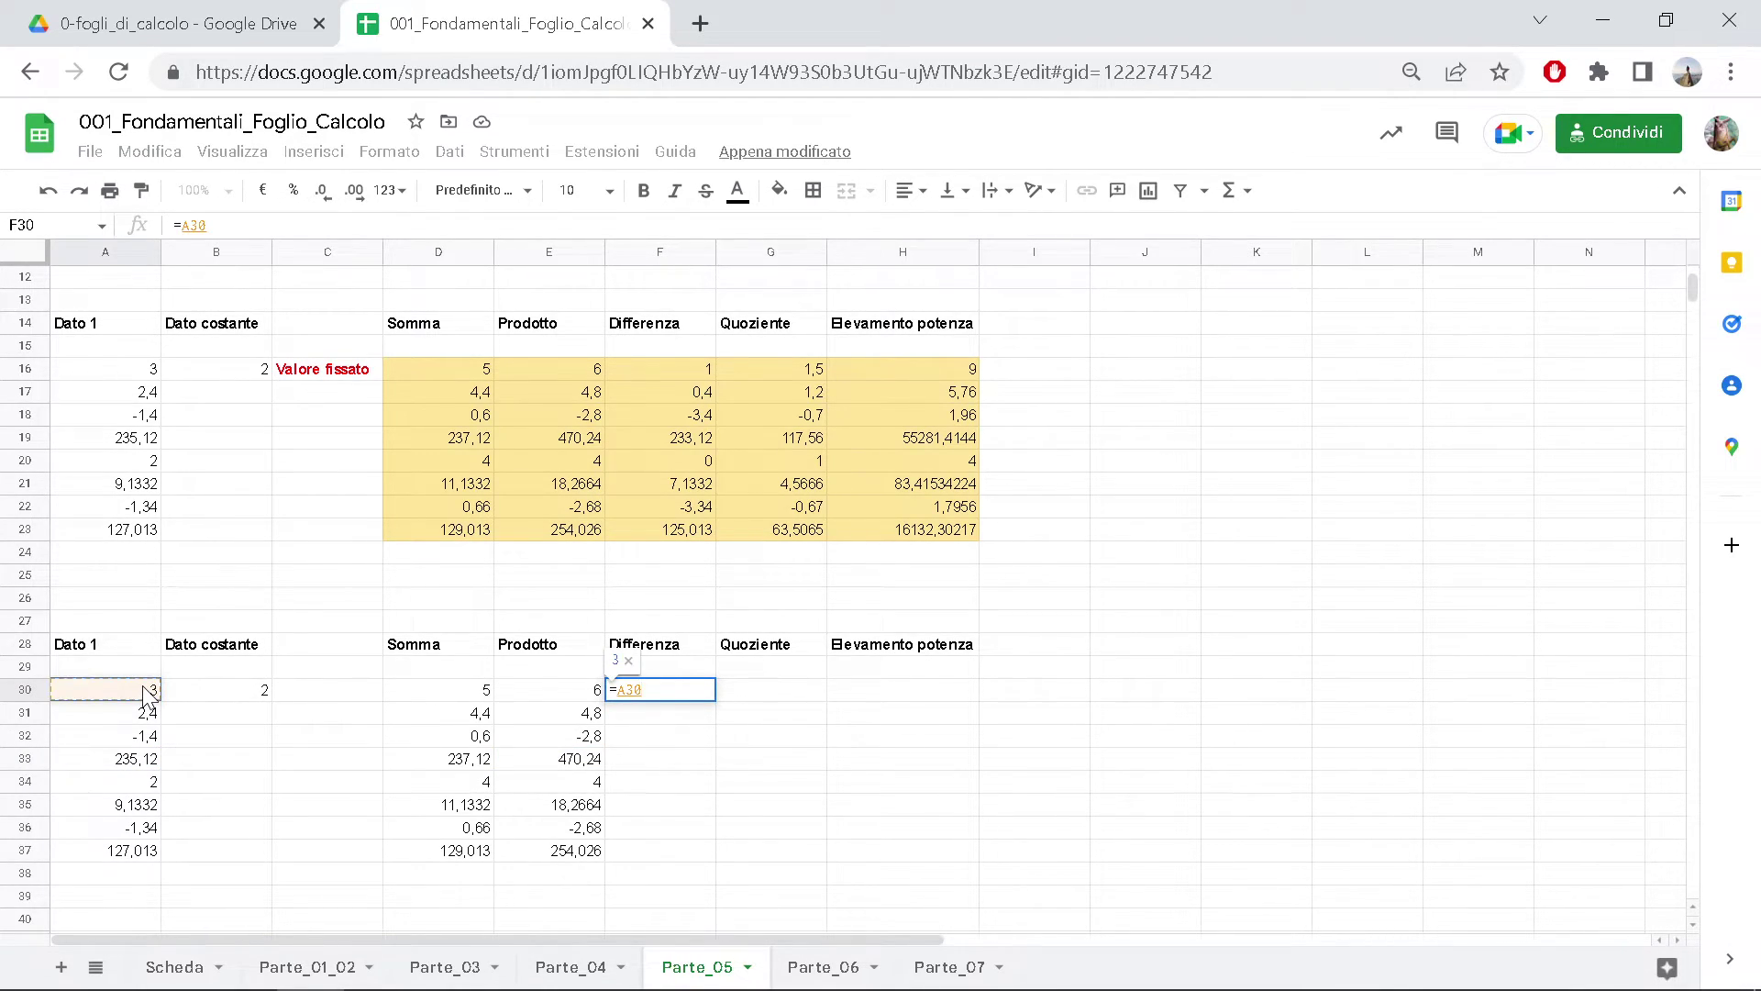
text(-)
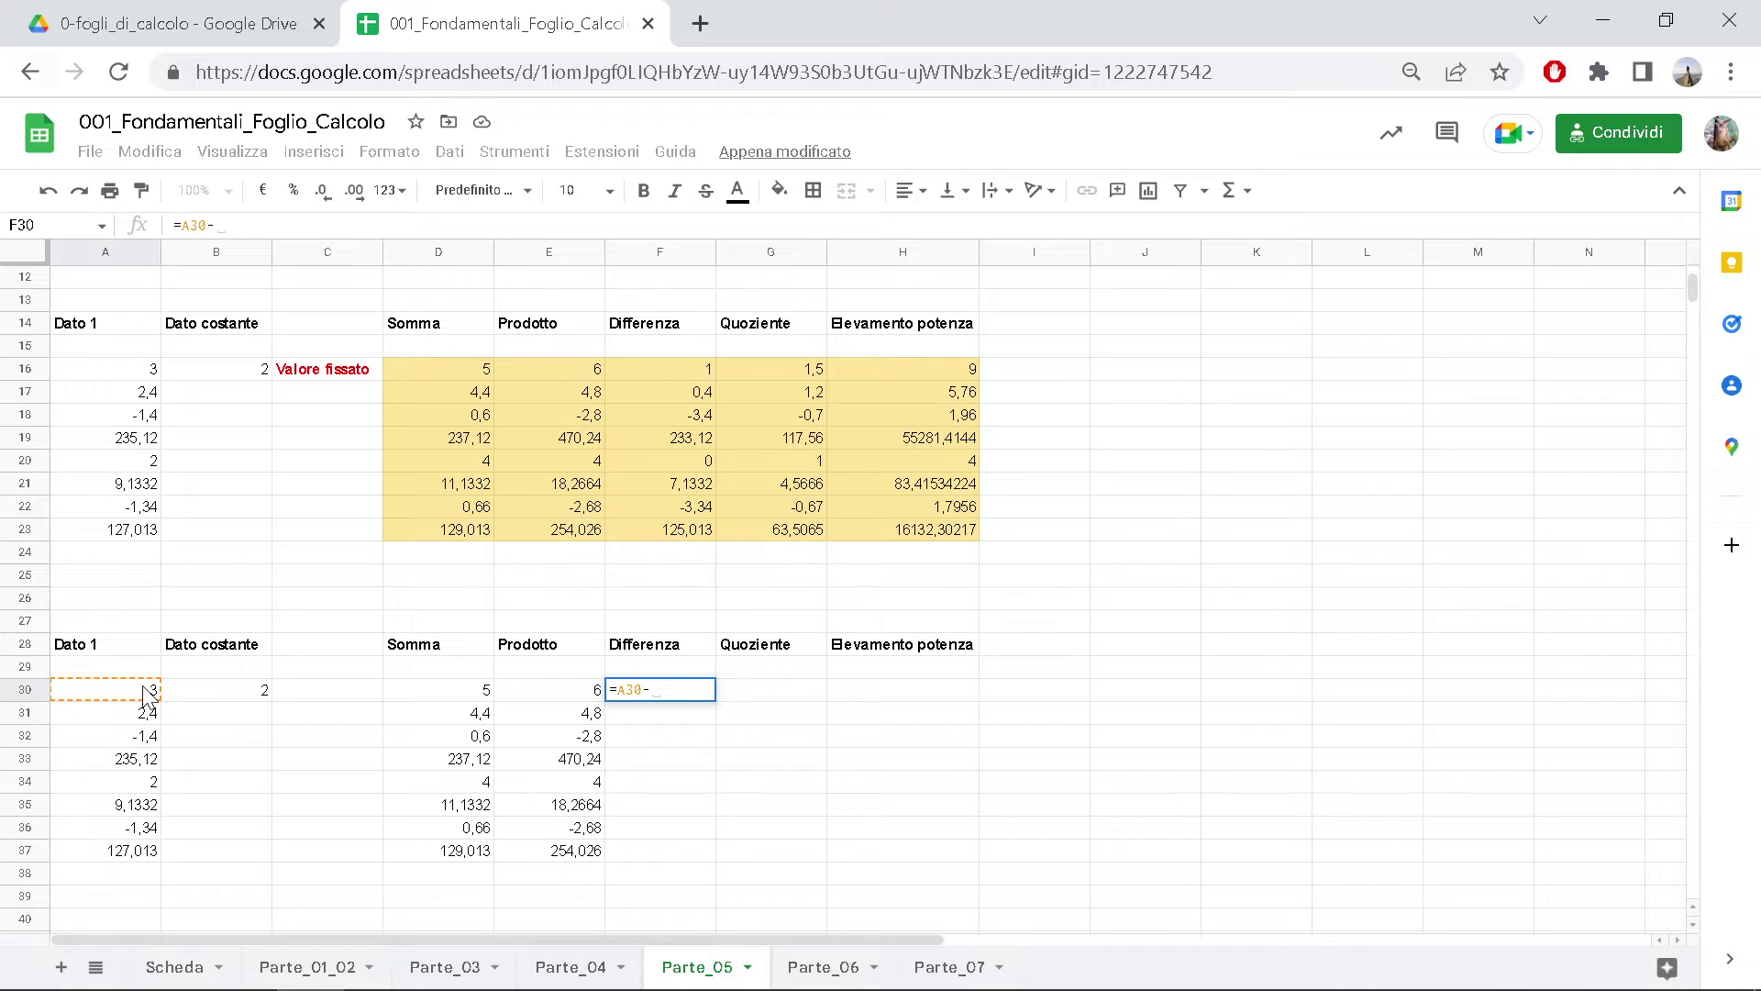
text($B$30)
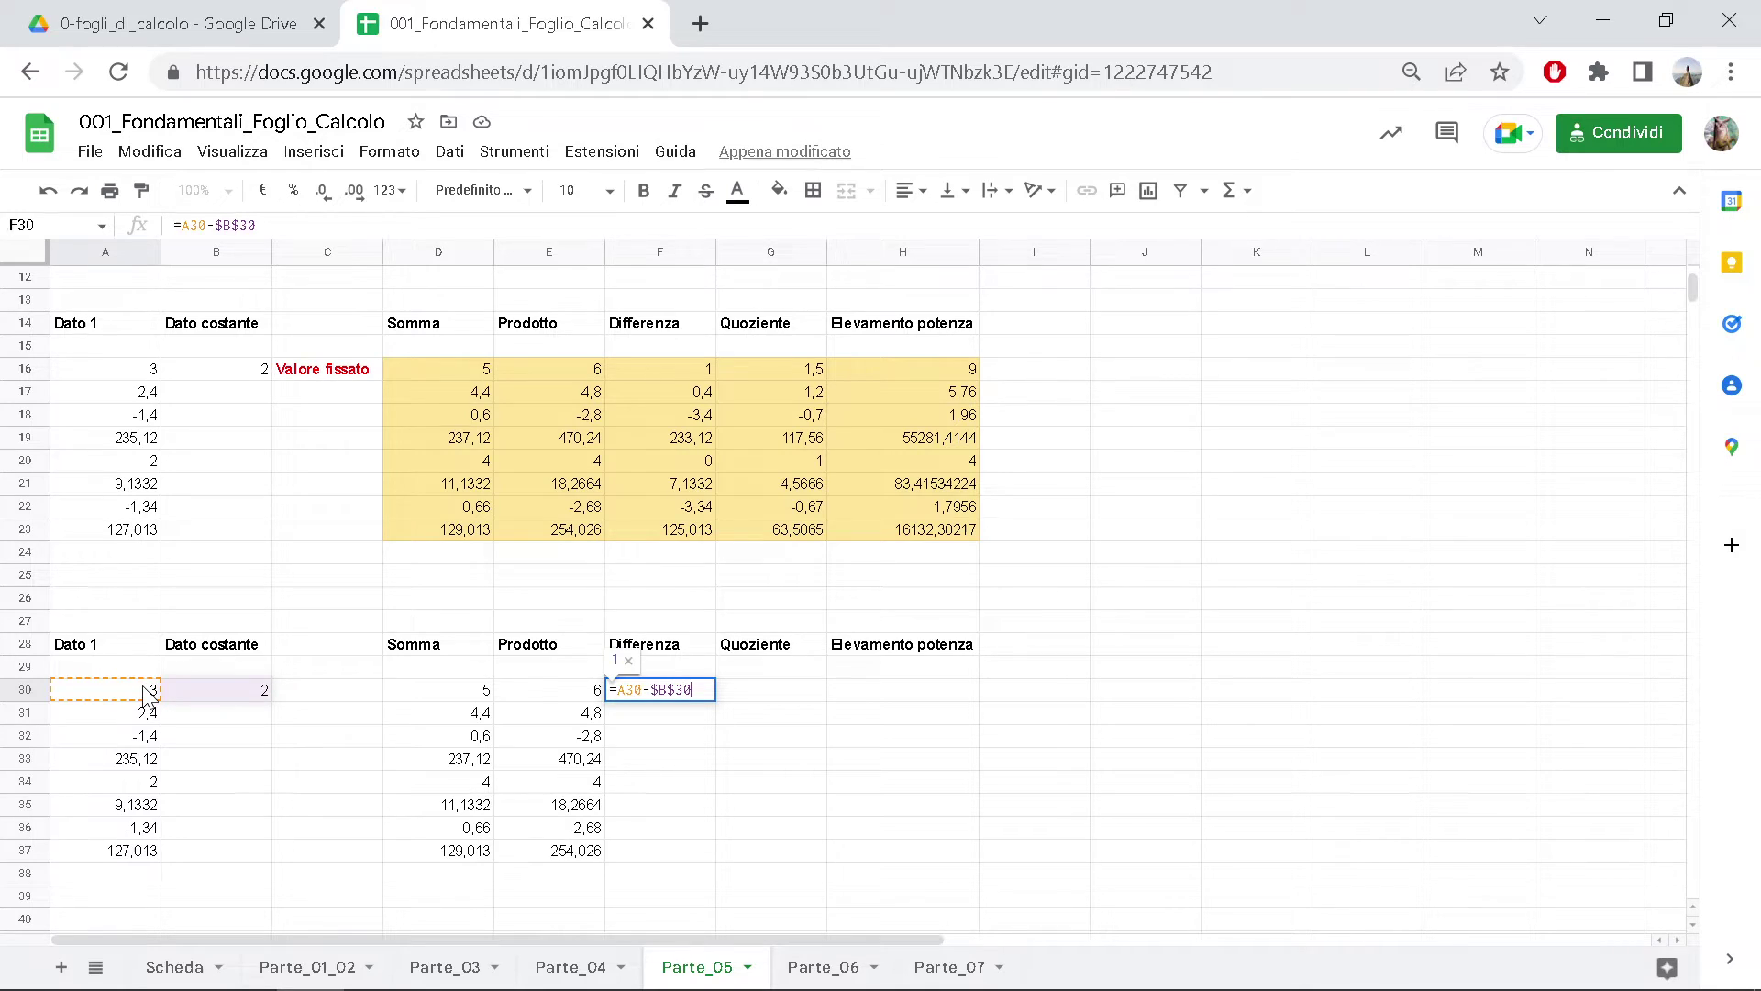
key(Return)
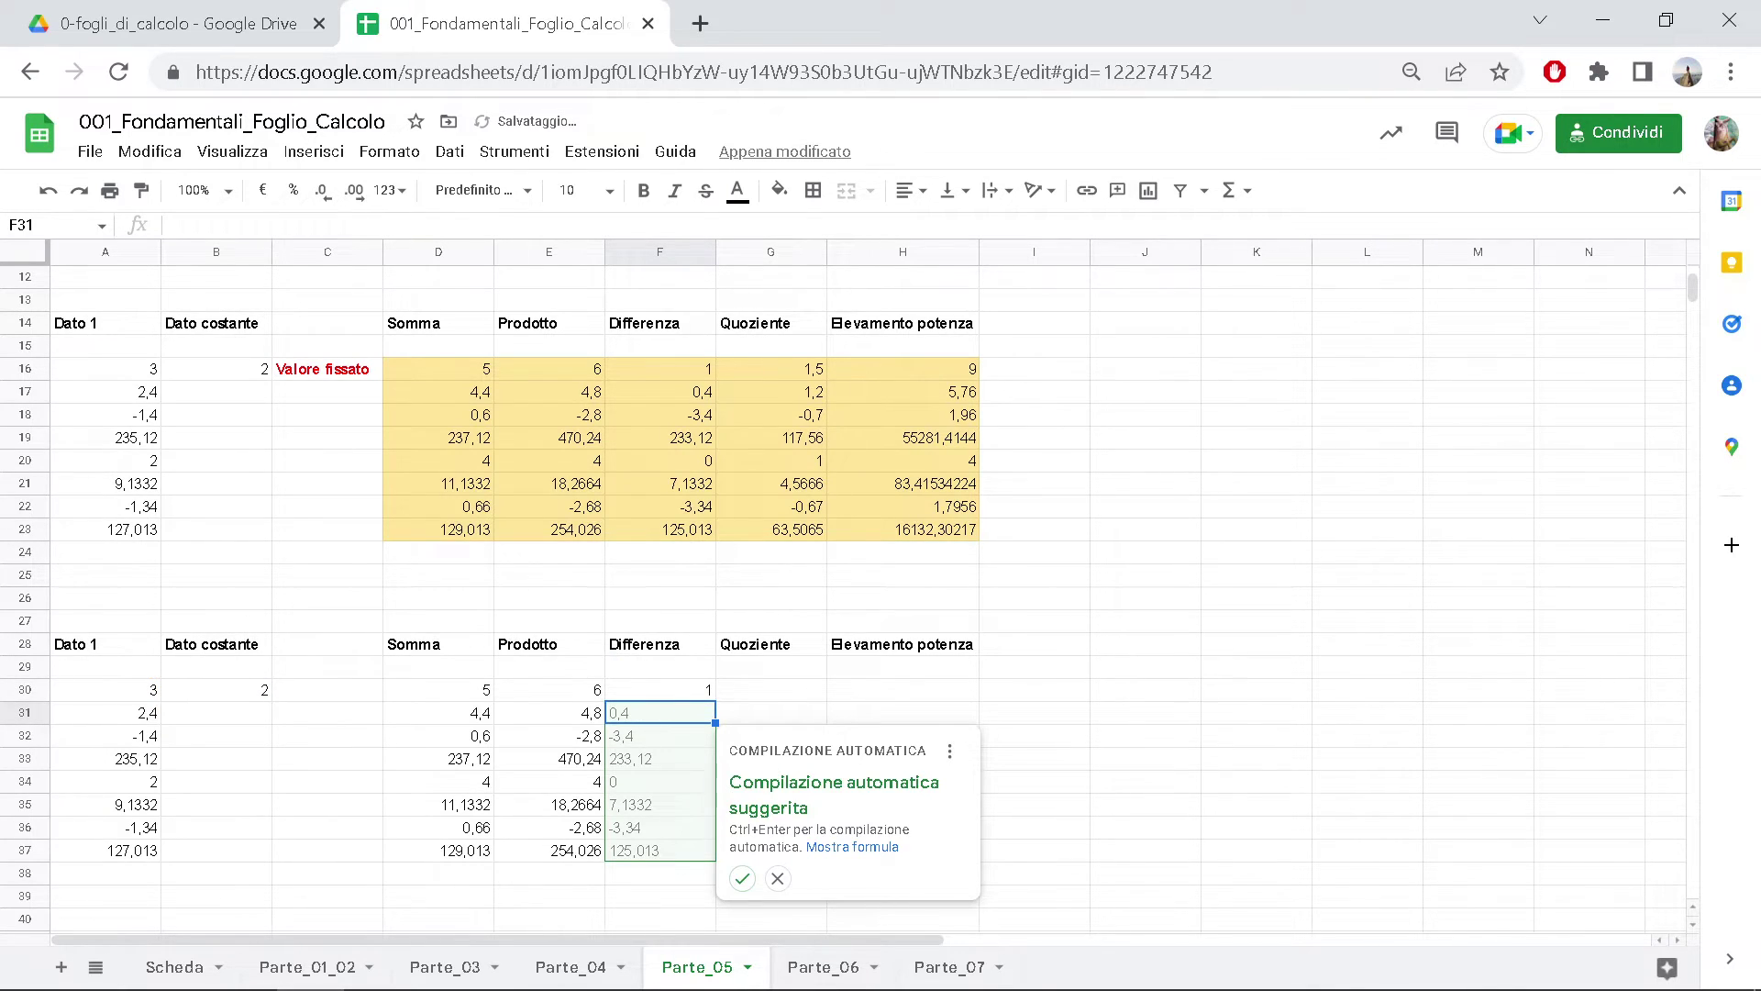
key(ctrl+Return)
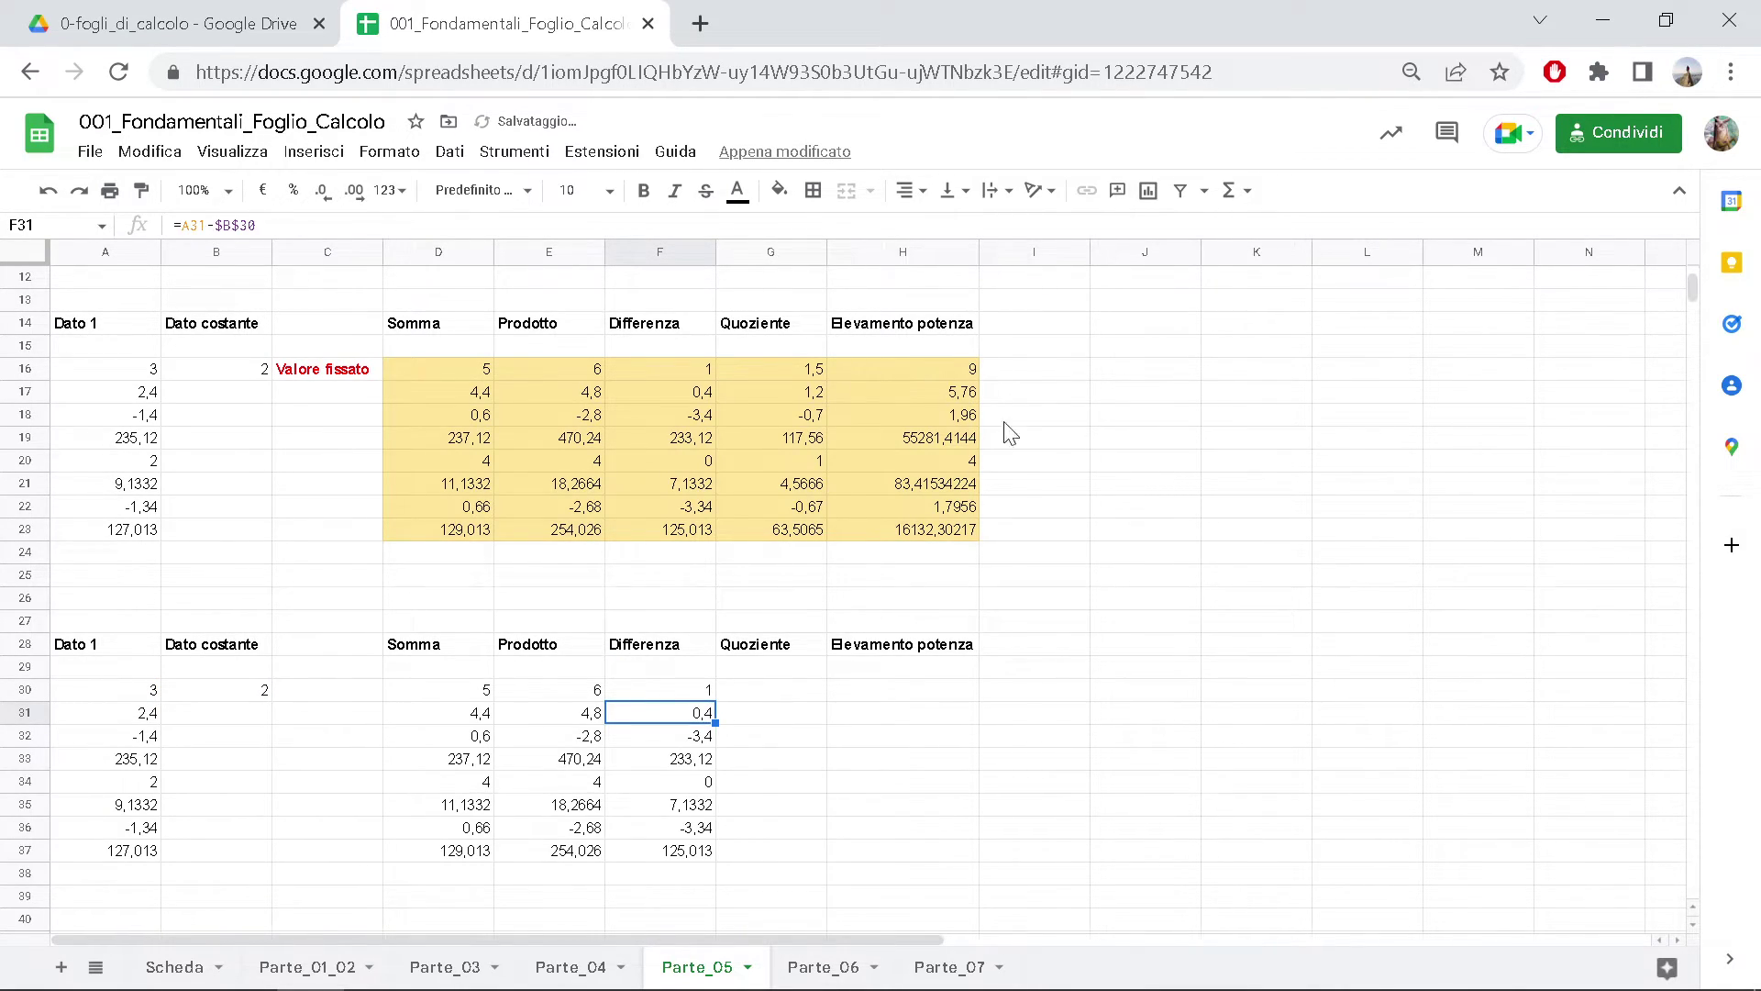
click(769, 688)
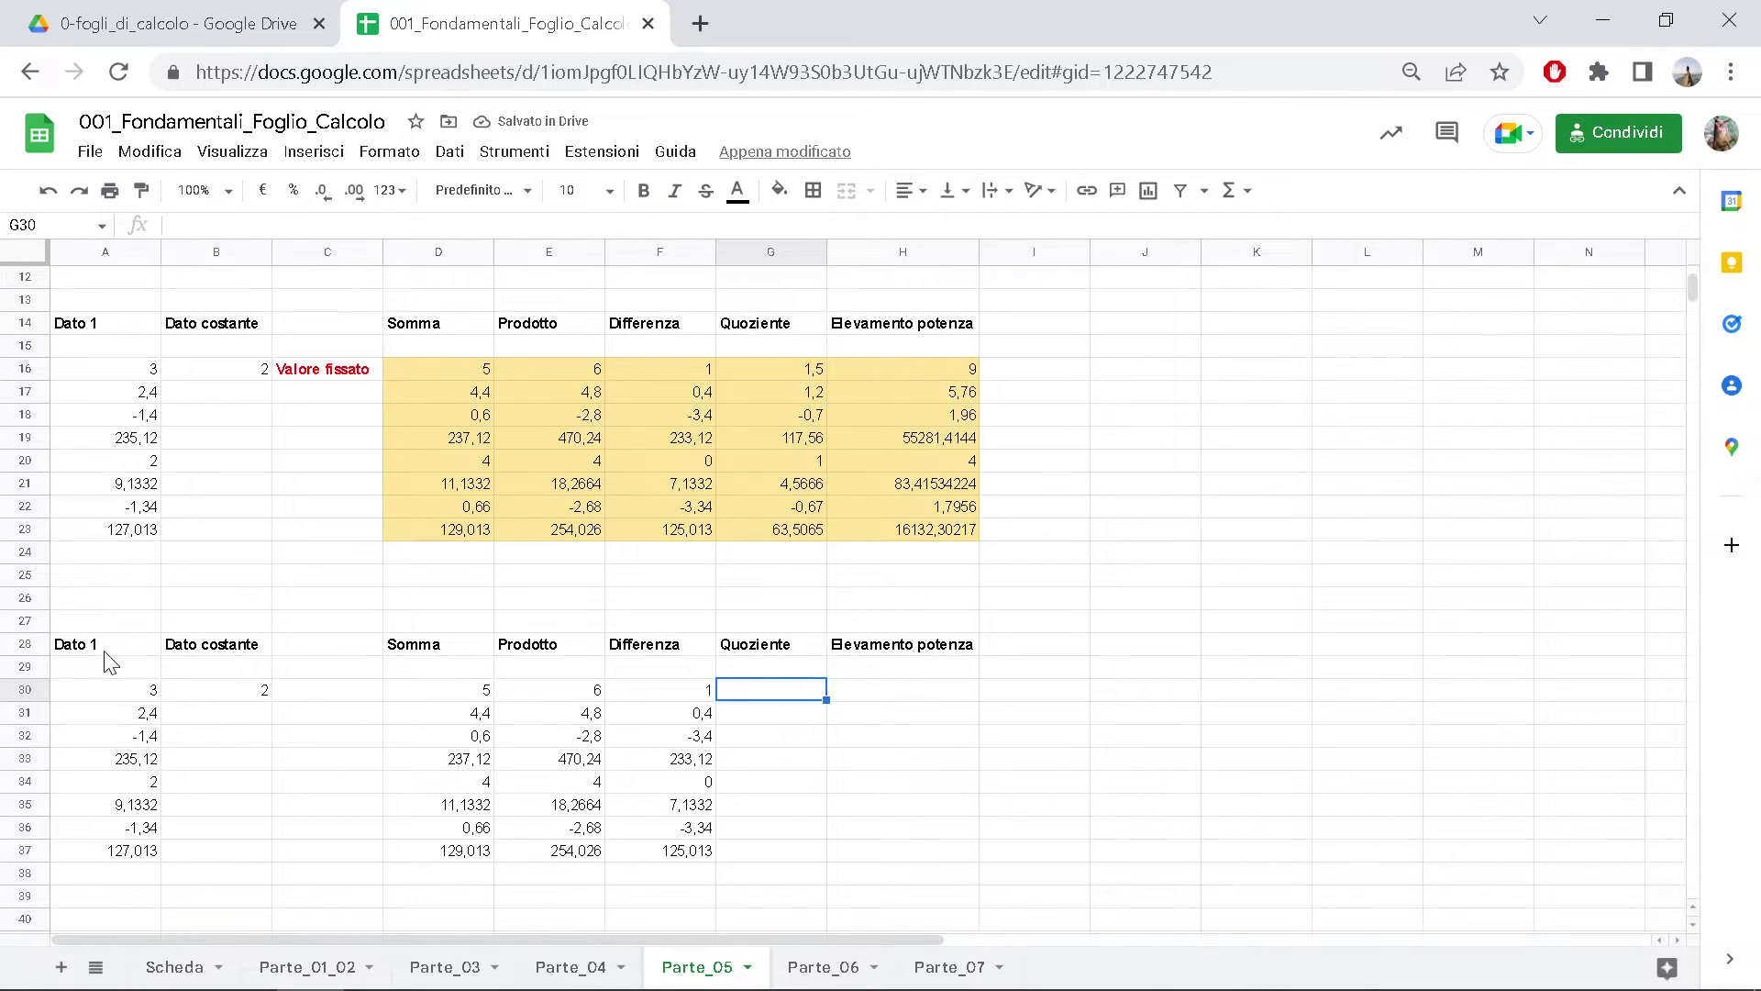
- Delete the contents of rows 28–38 on Parte_05, then go to the Parte_06 sheet
drag(25, 644, 25, 872)
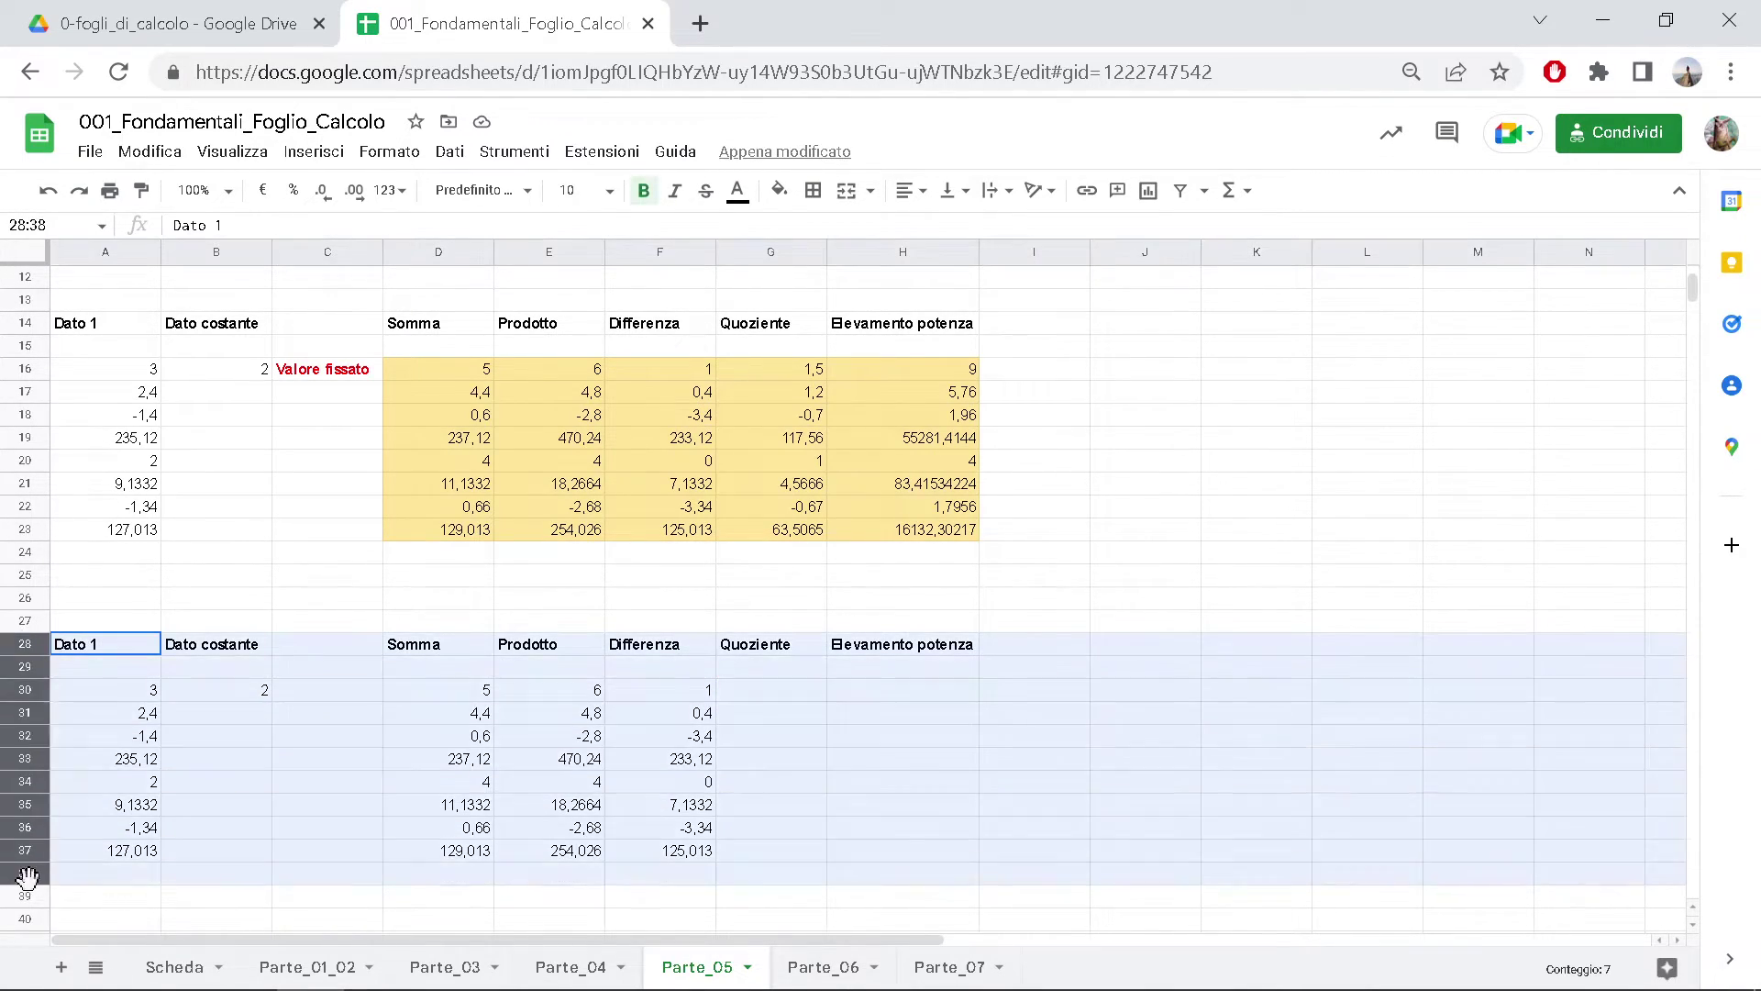
right_click(174, 801)
click(275, 511)
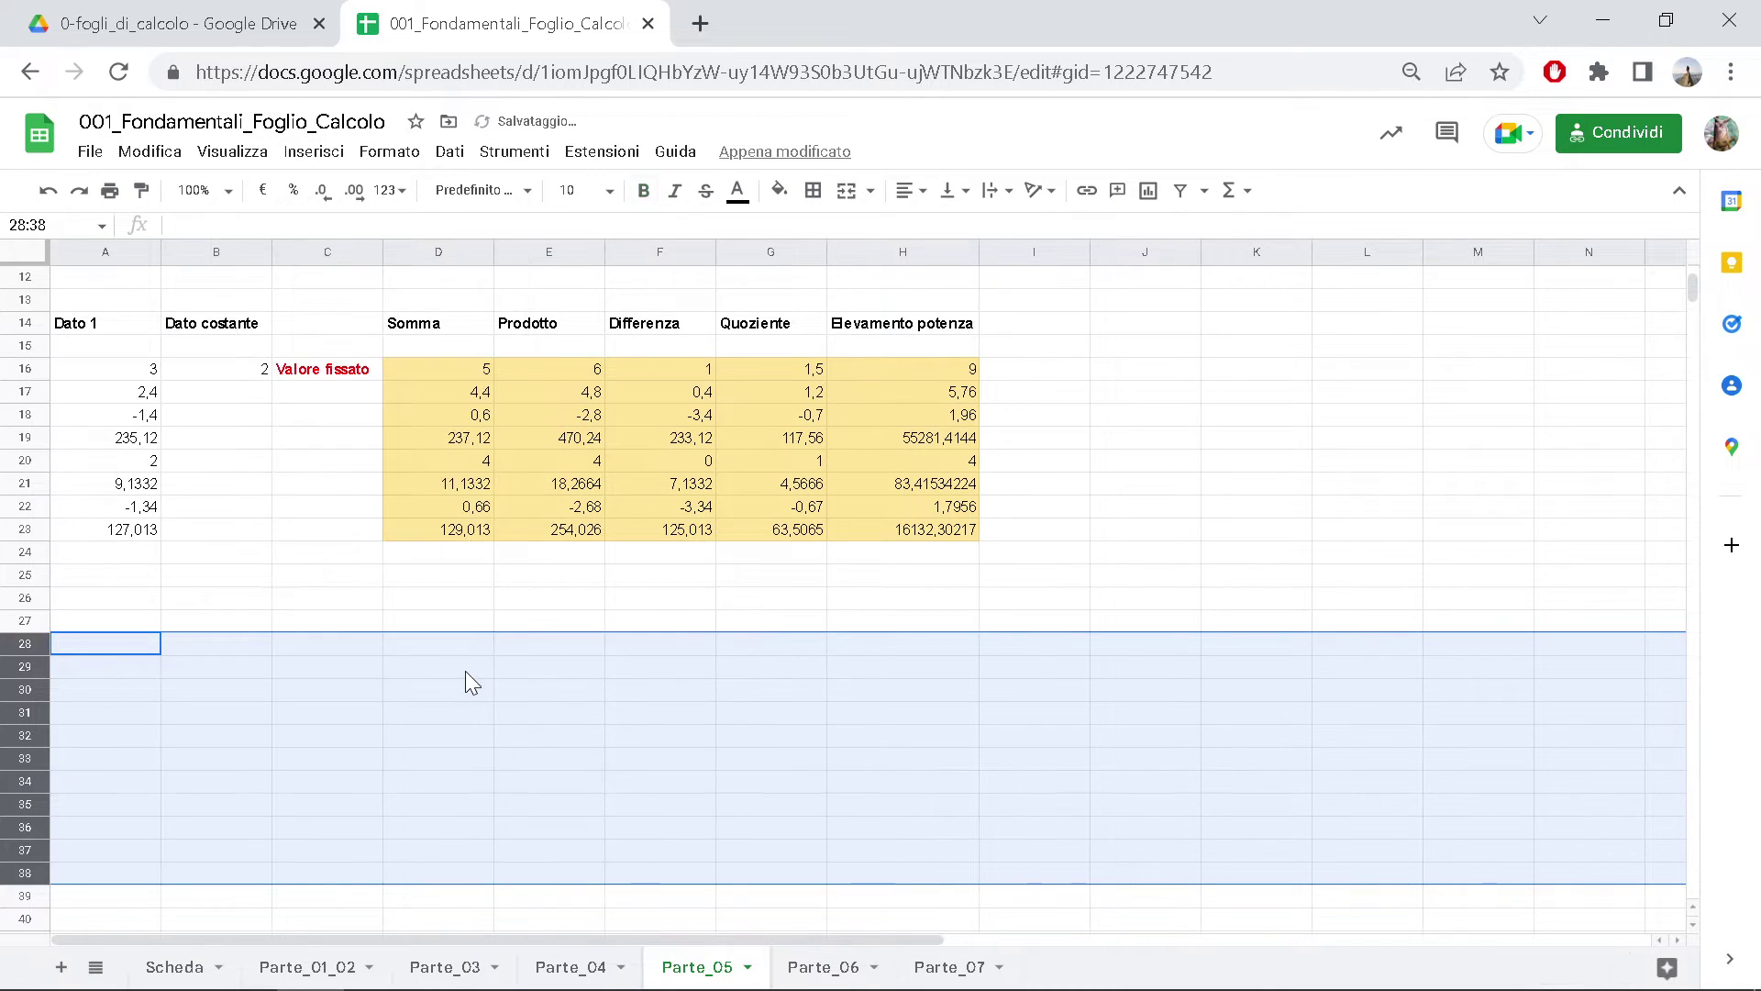
click(826, 967)
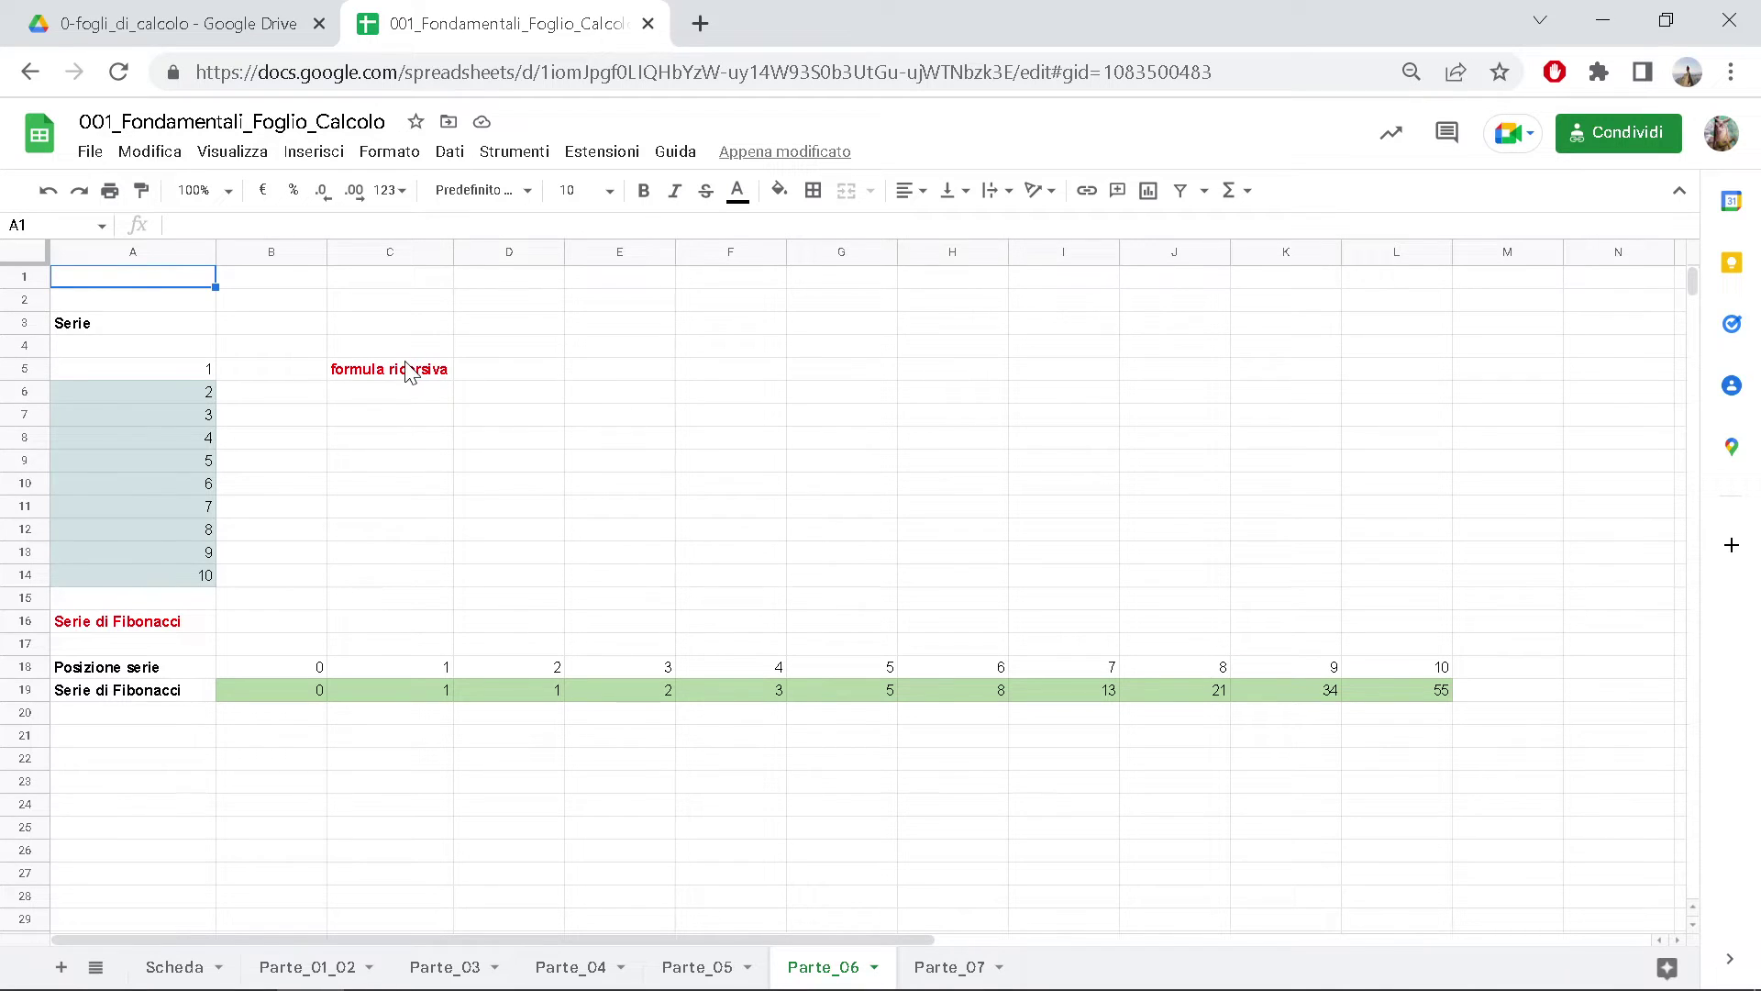
click(590, 376)
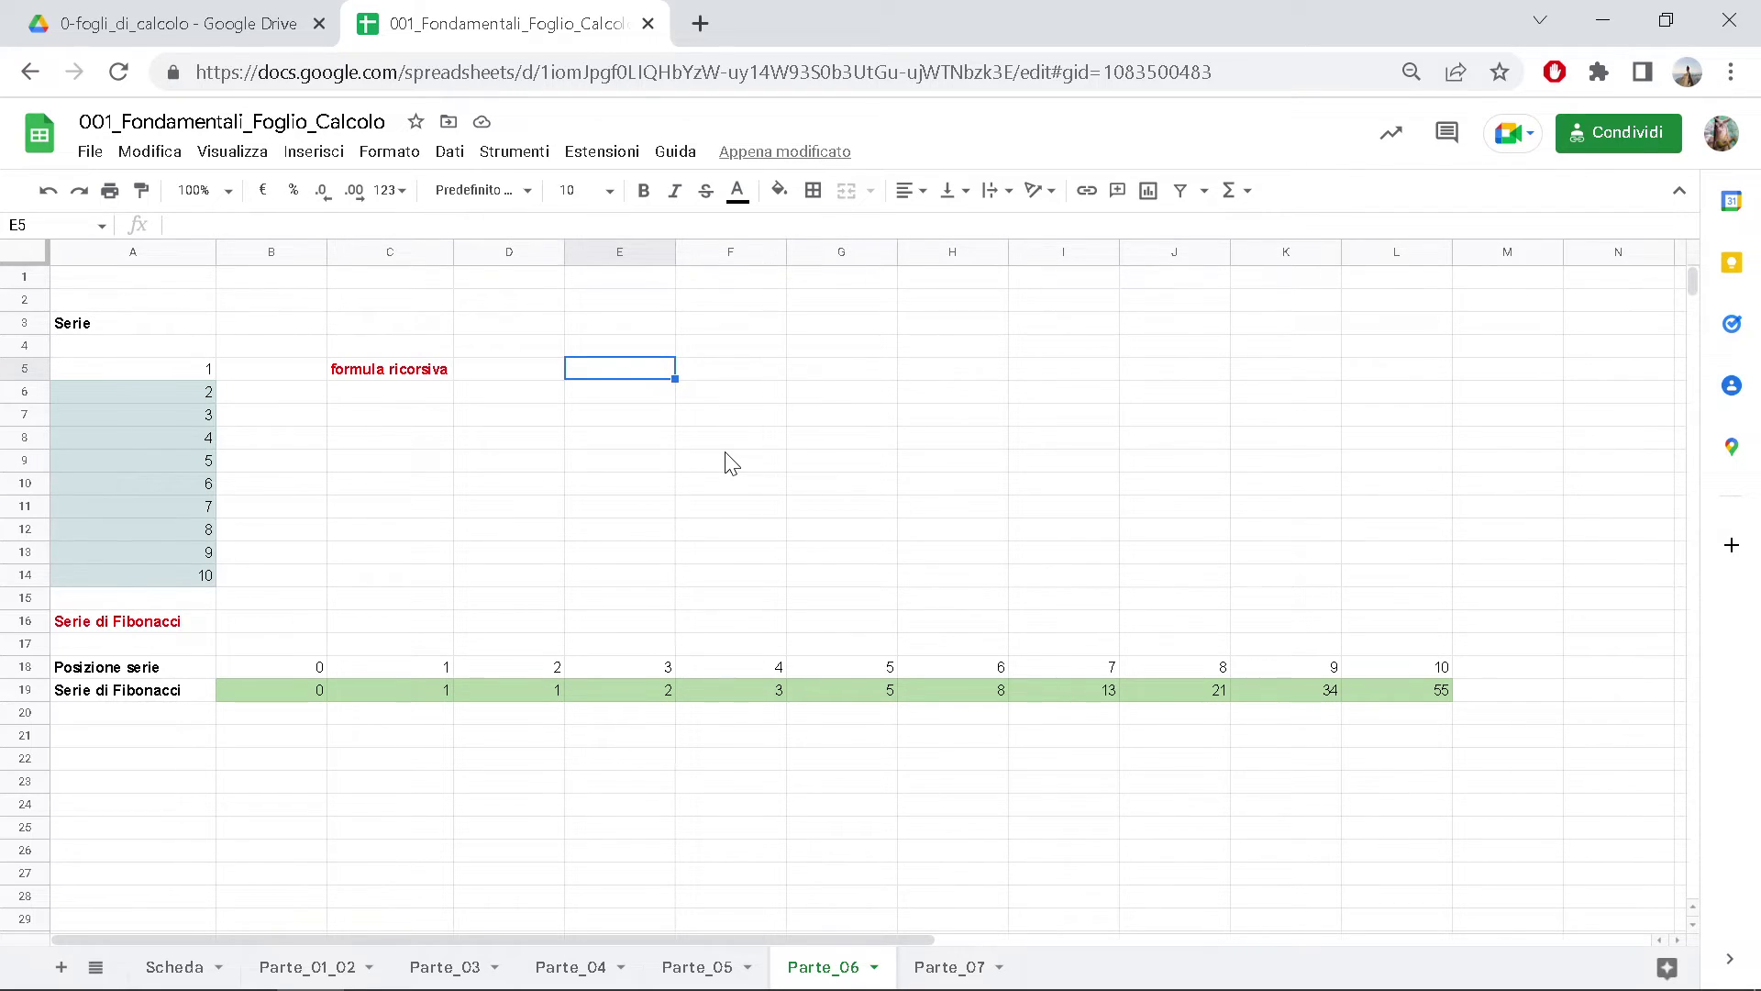
text(1 )
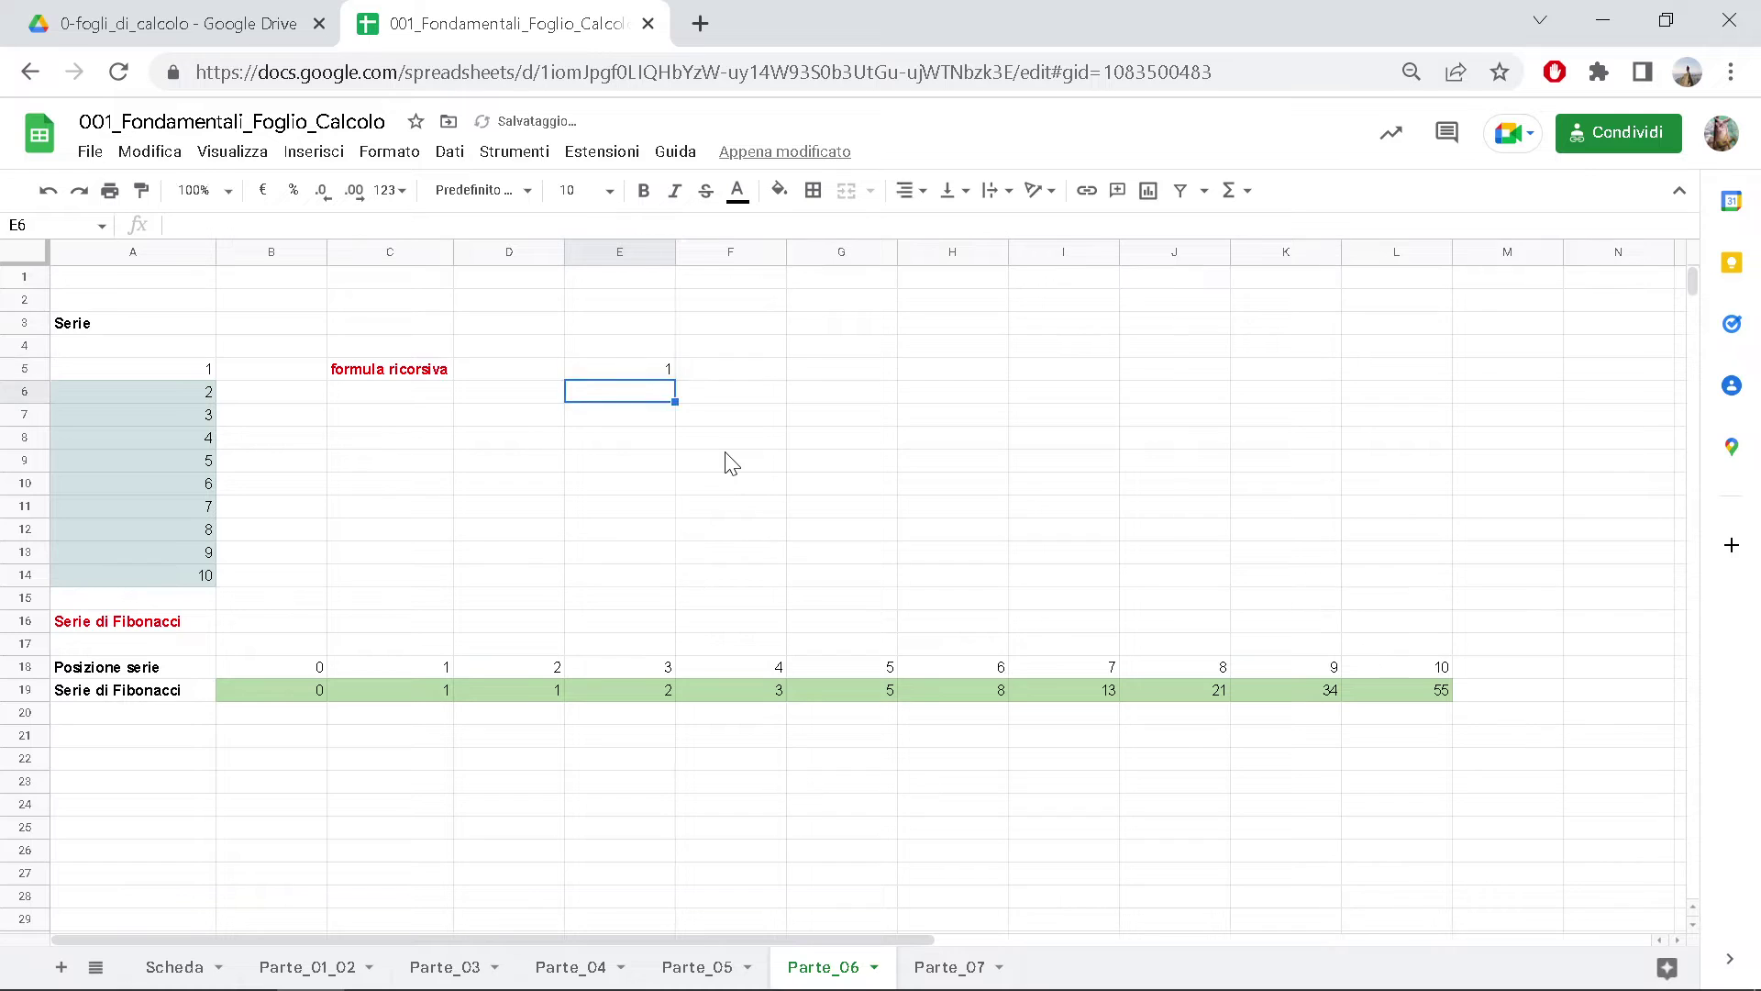
text(2 3)
key(Return)
text(4)
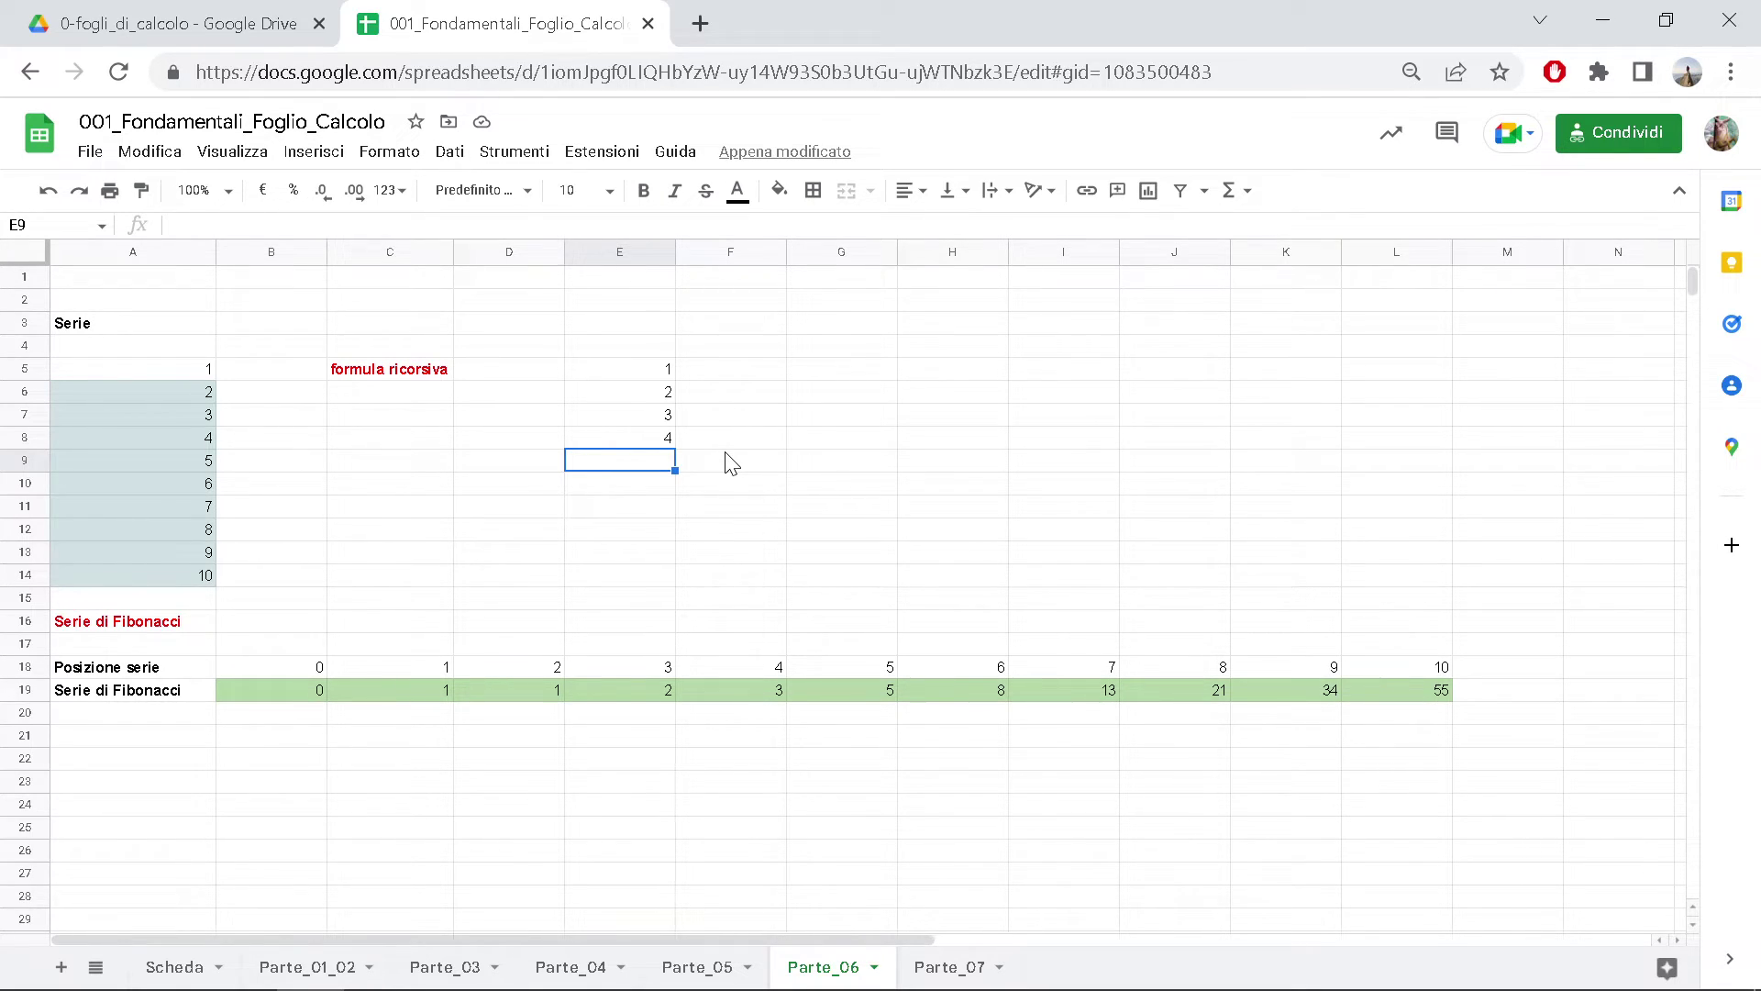
key(Up)
key(Up)
key(Up)
key(Up)
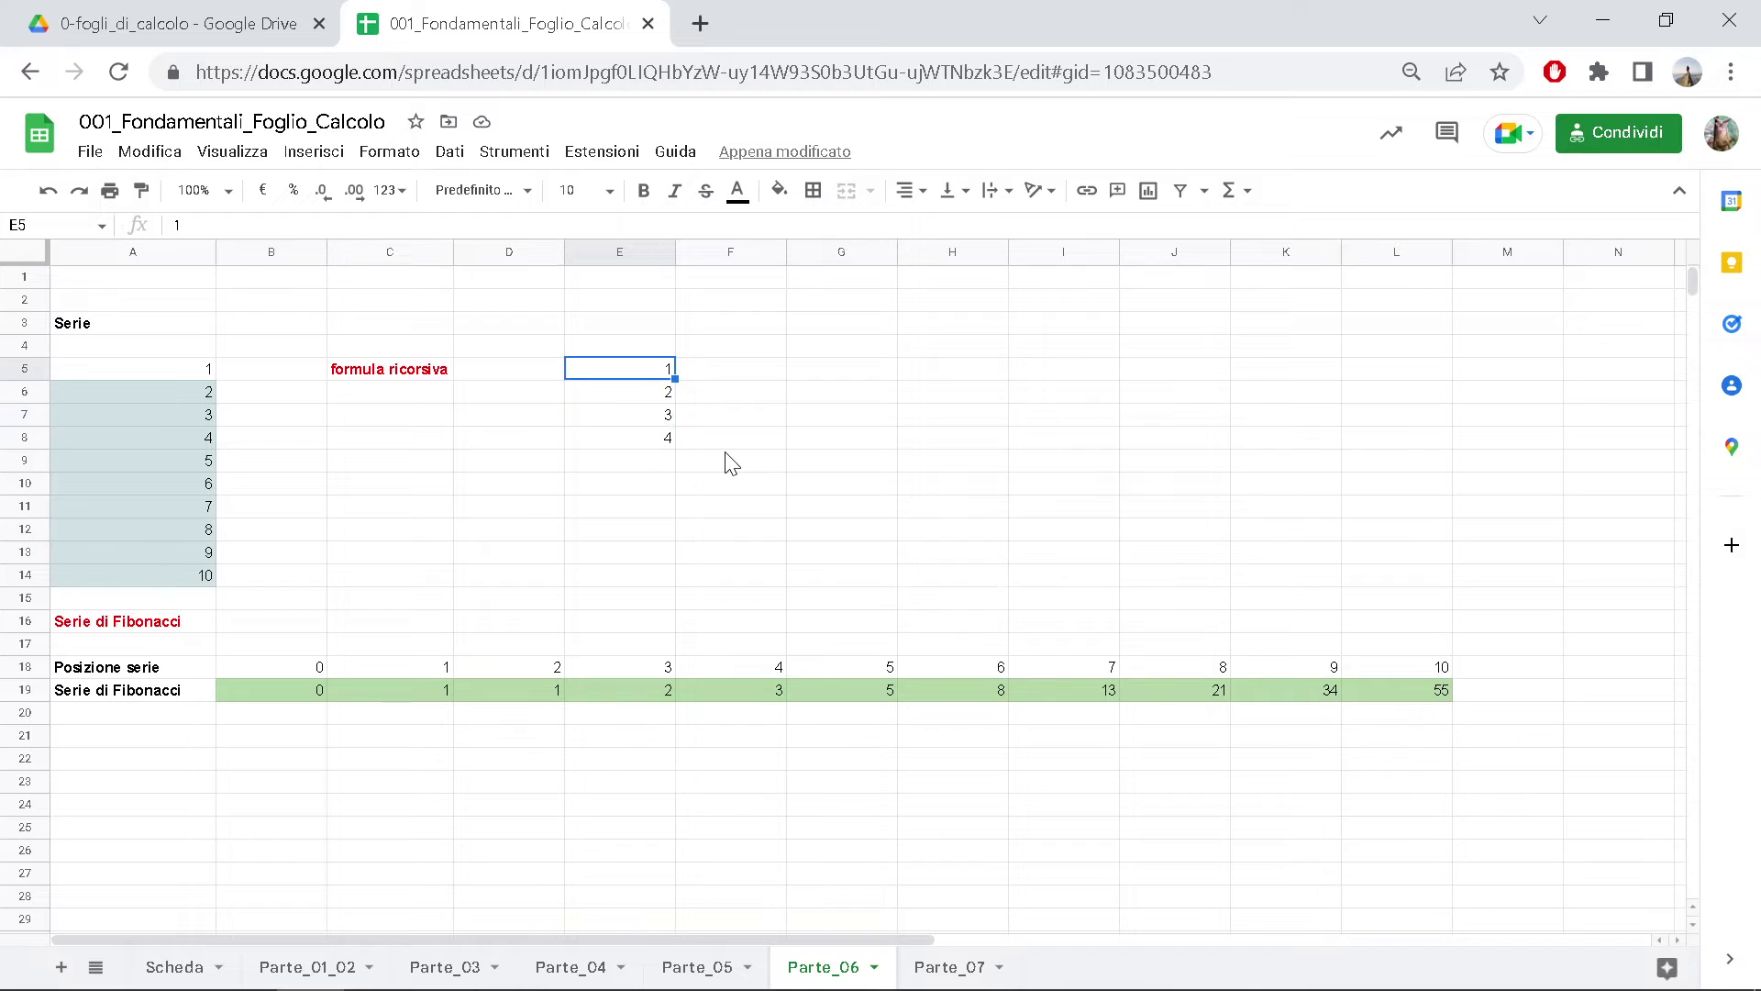
key(Delete)
key(Down)
key(Delete)
key(Down)
key(Delete)
key(Down)
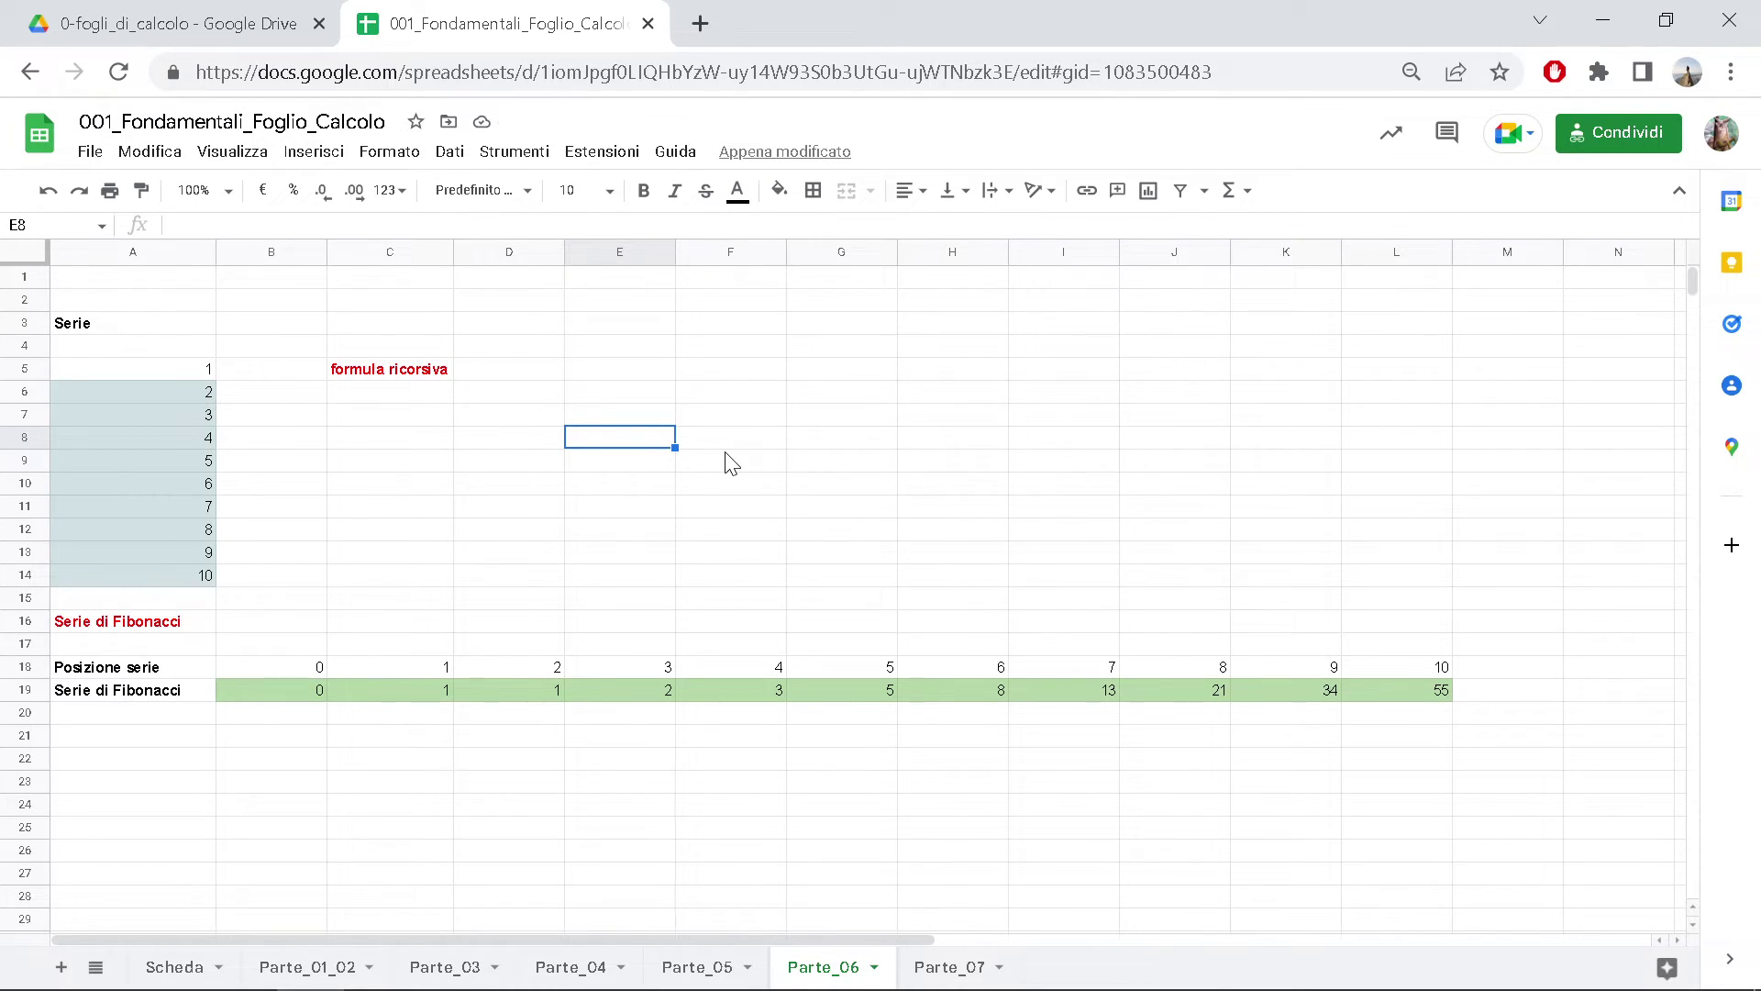
- Put 1 in E5 and =E5+1 in E6, then copy E6 down to E14
click(626, 370)
text(1)
key(Return)
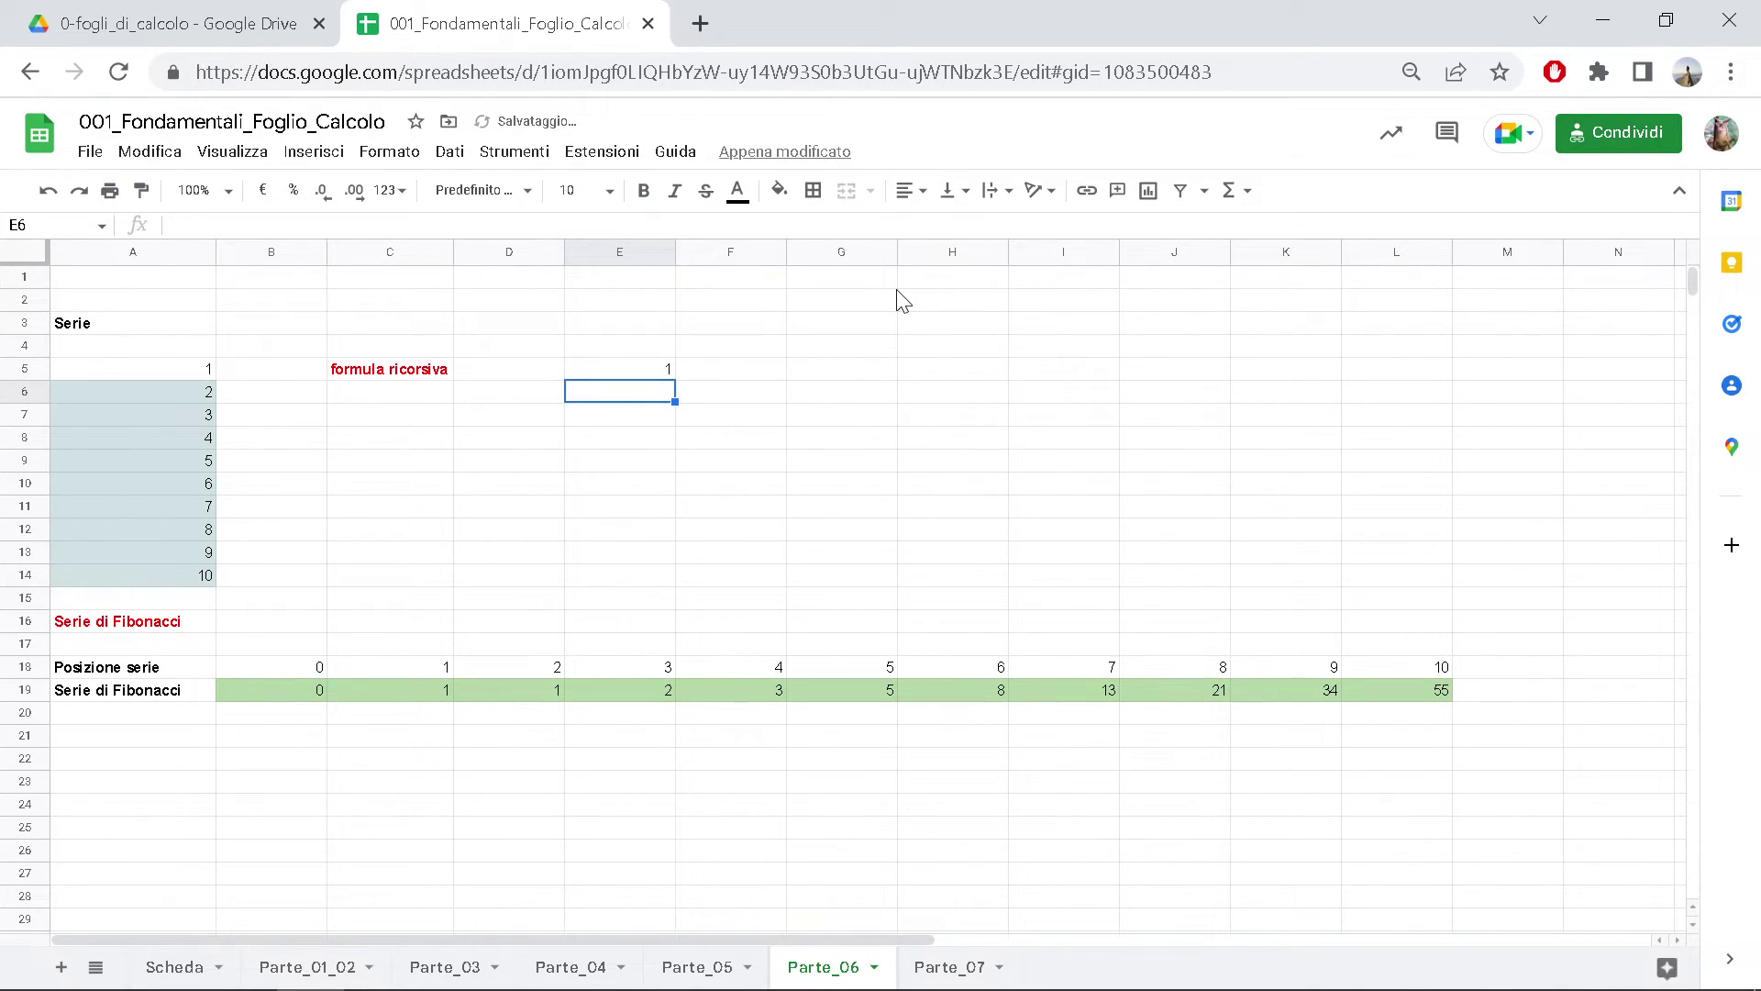
text(=)
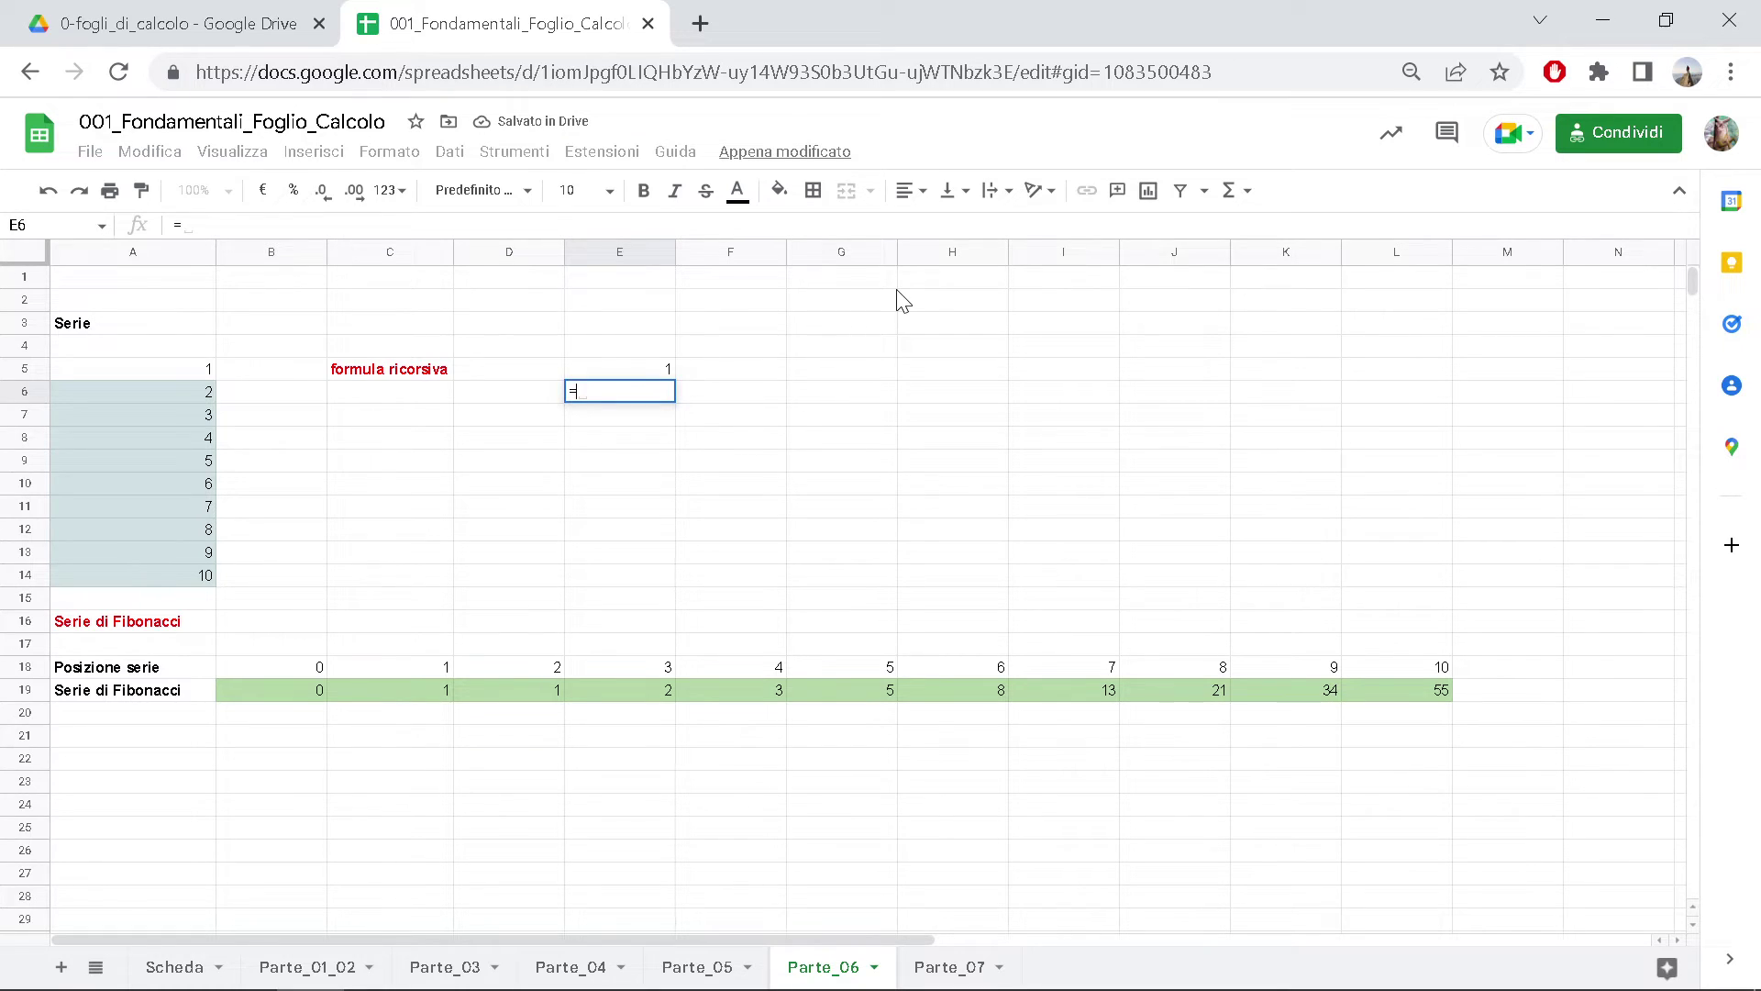
click(657, 366)
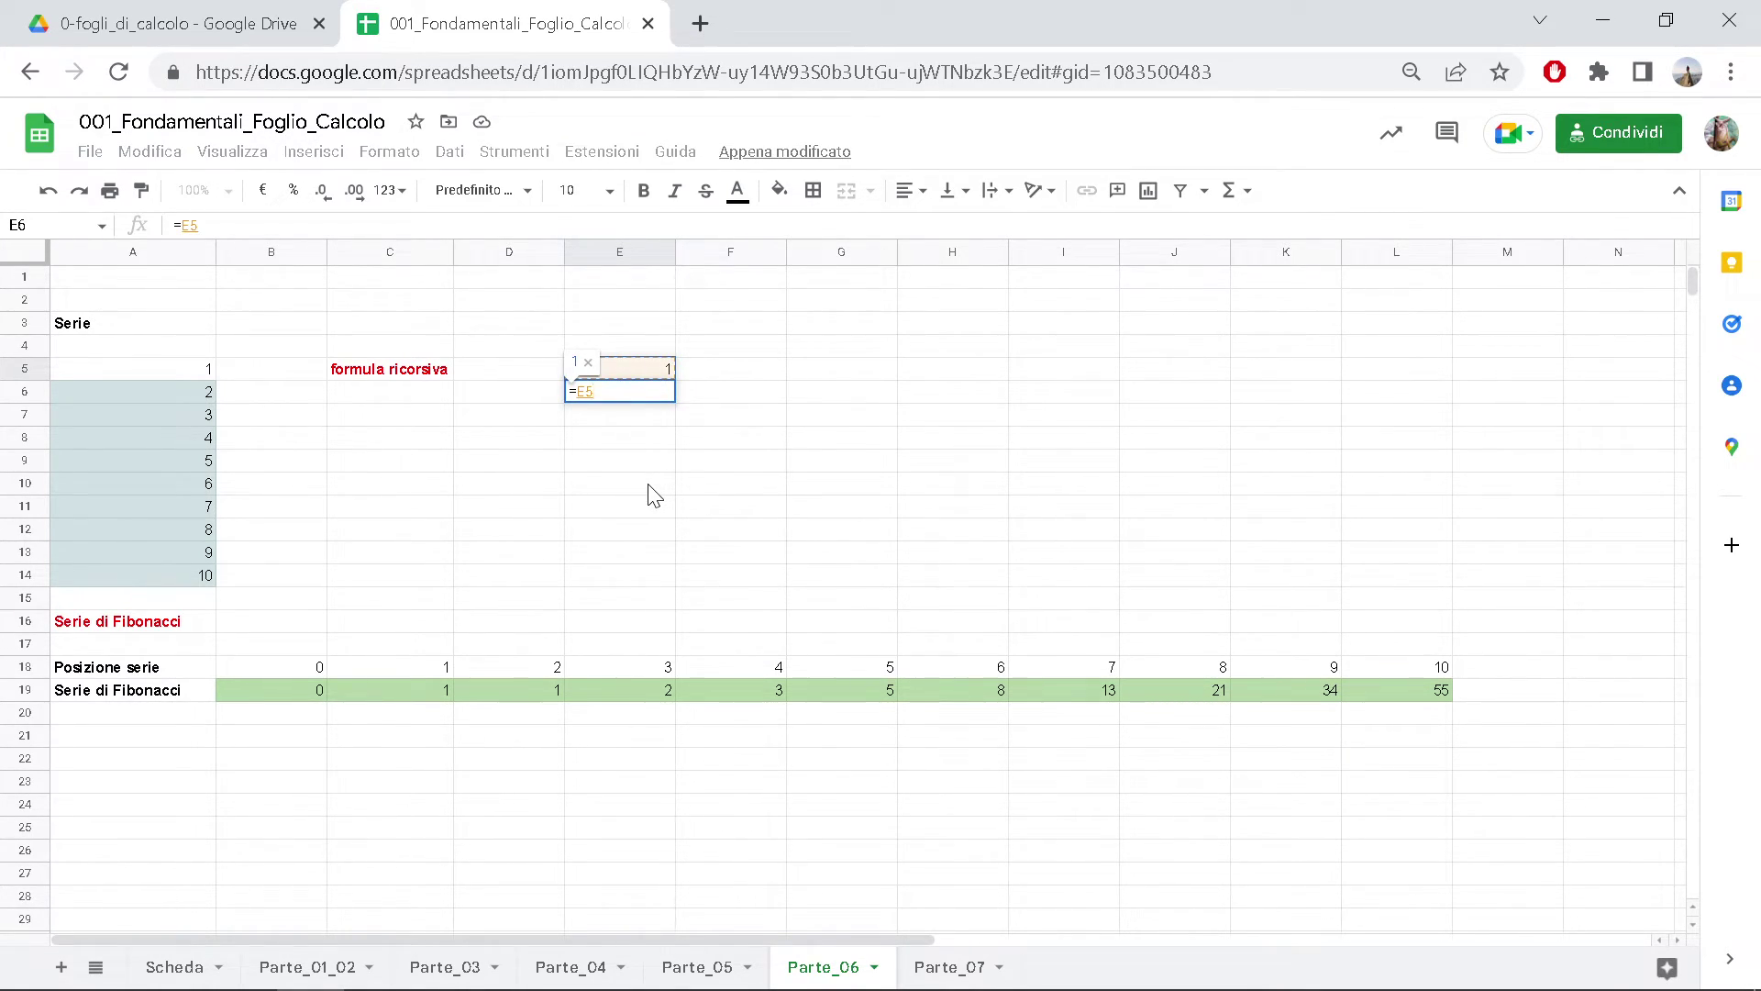
text(+1)
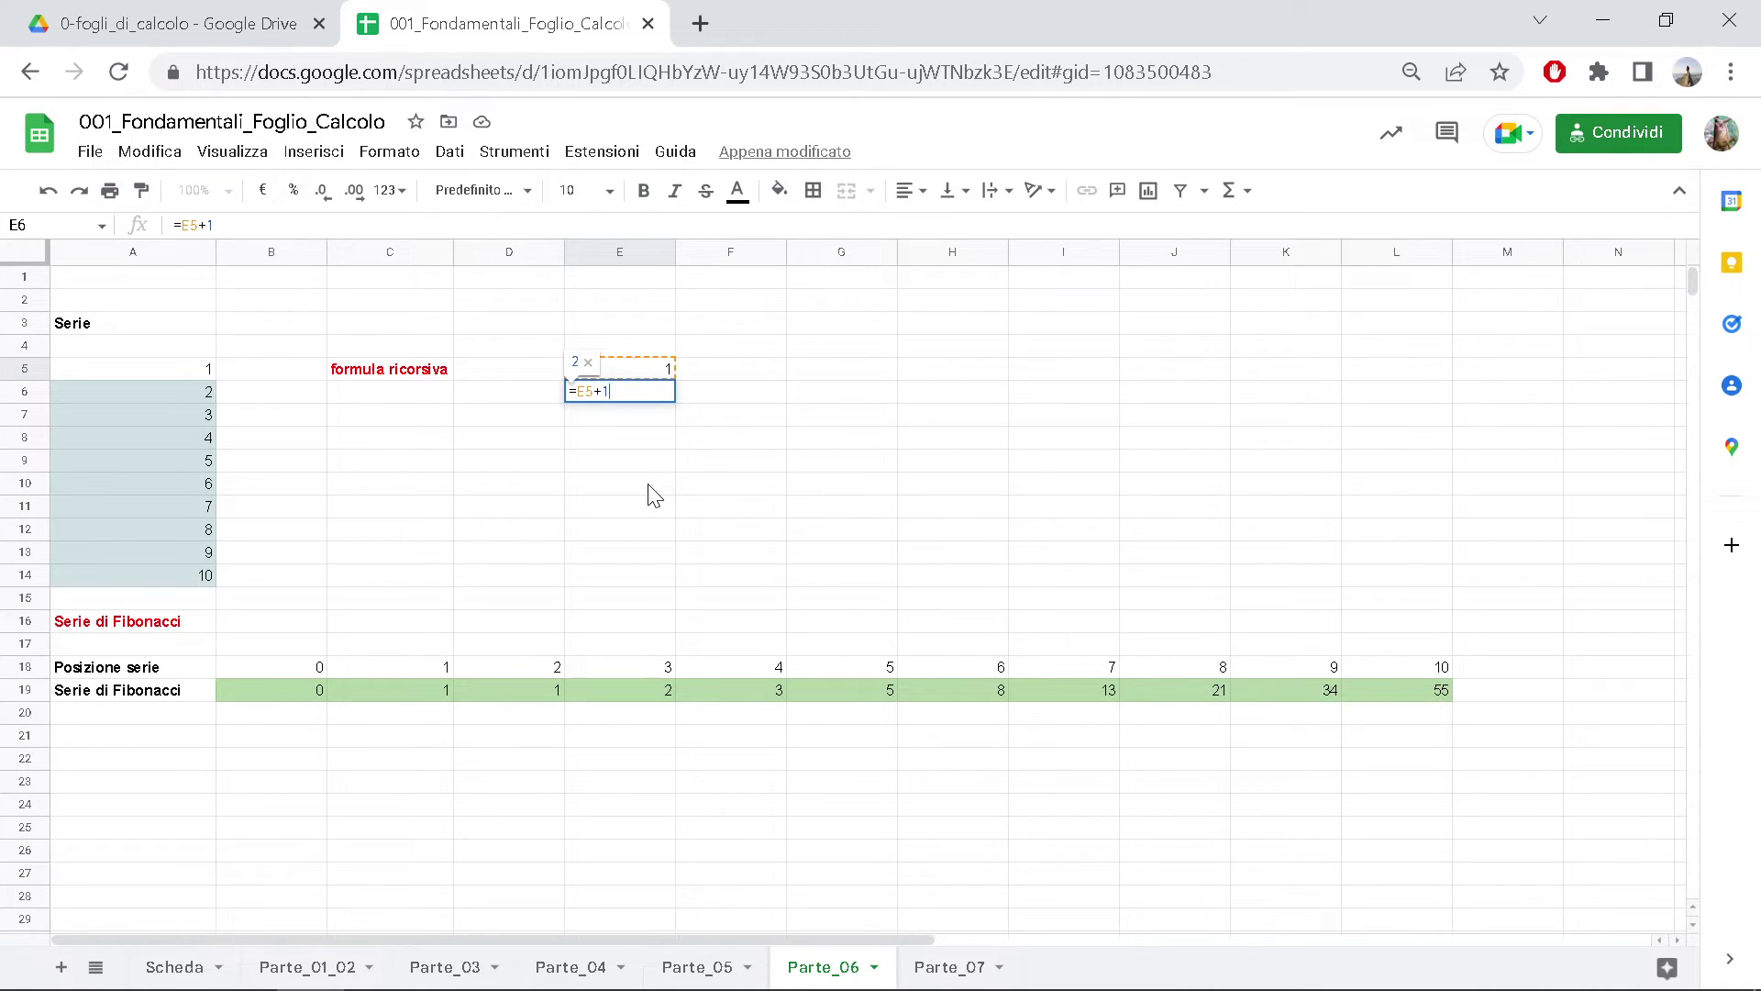
key(Return)
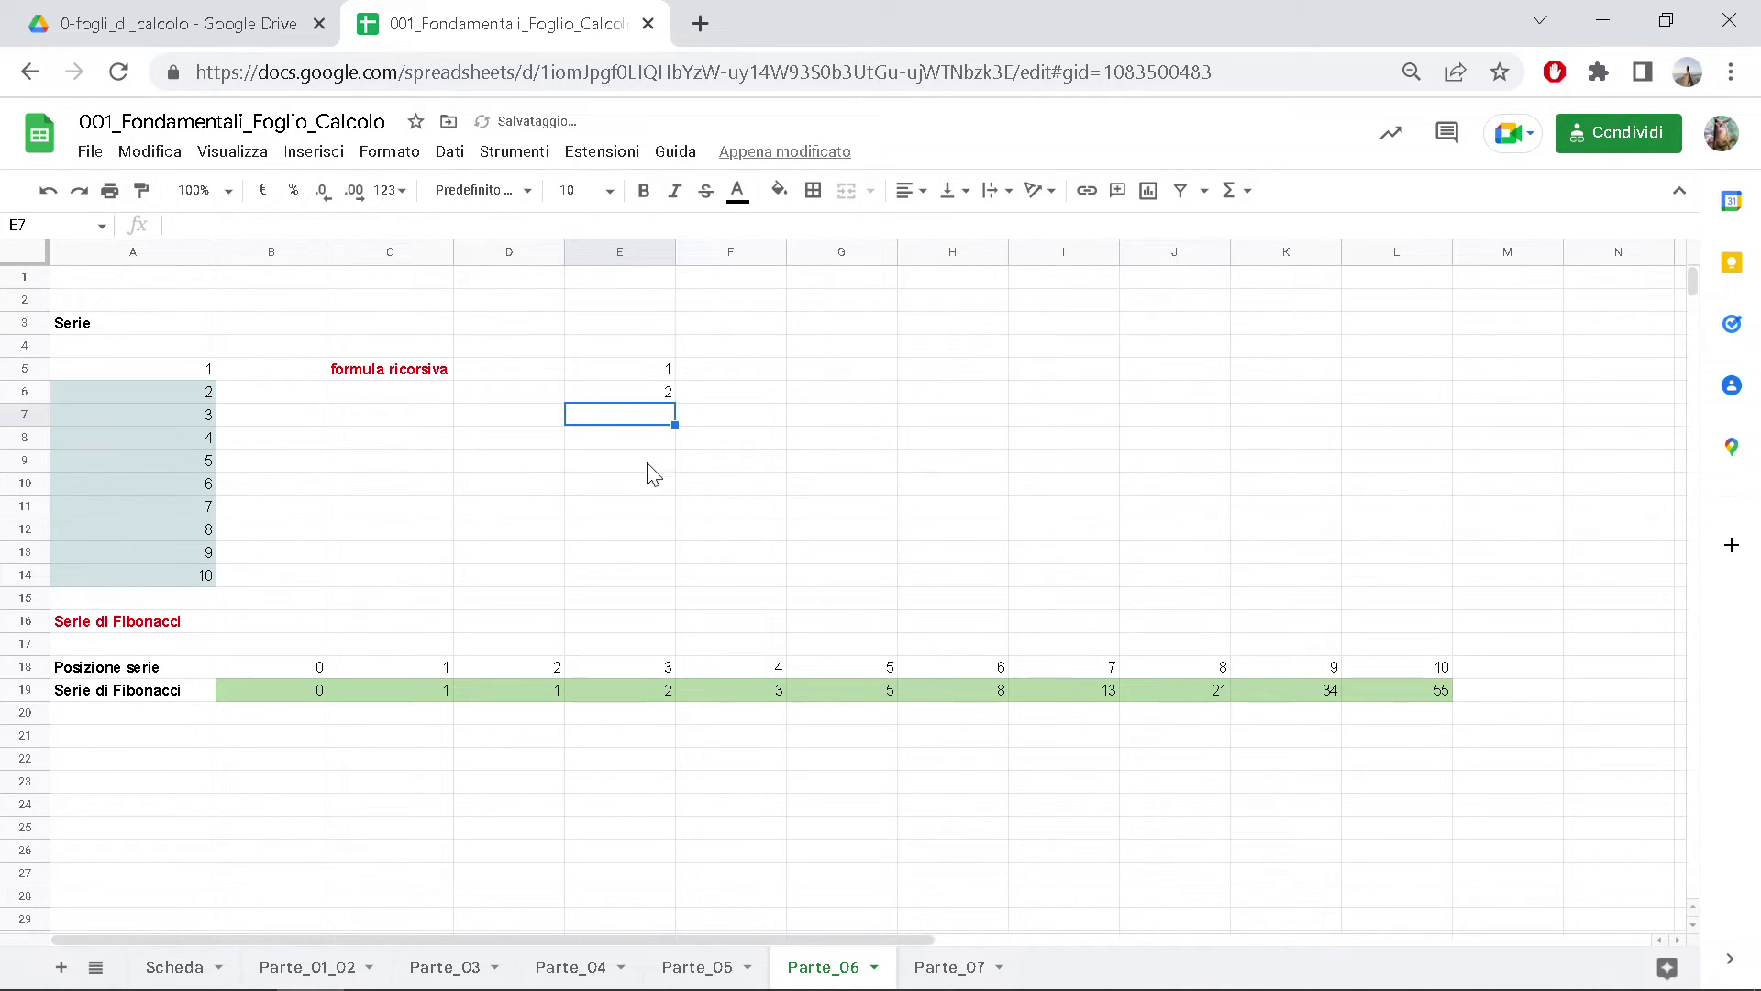
click(651, 392)
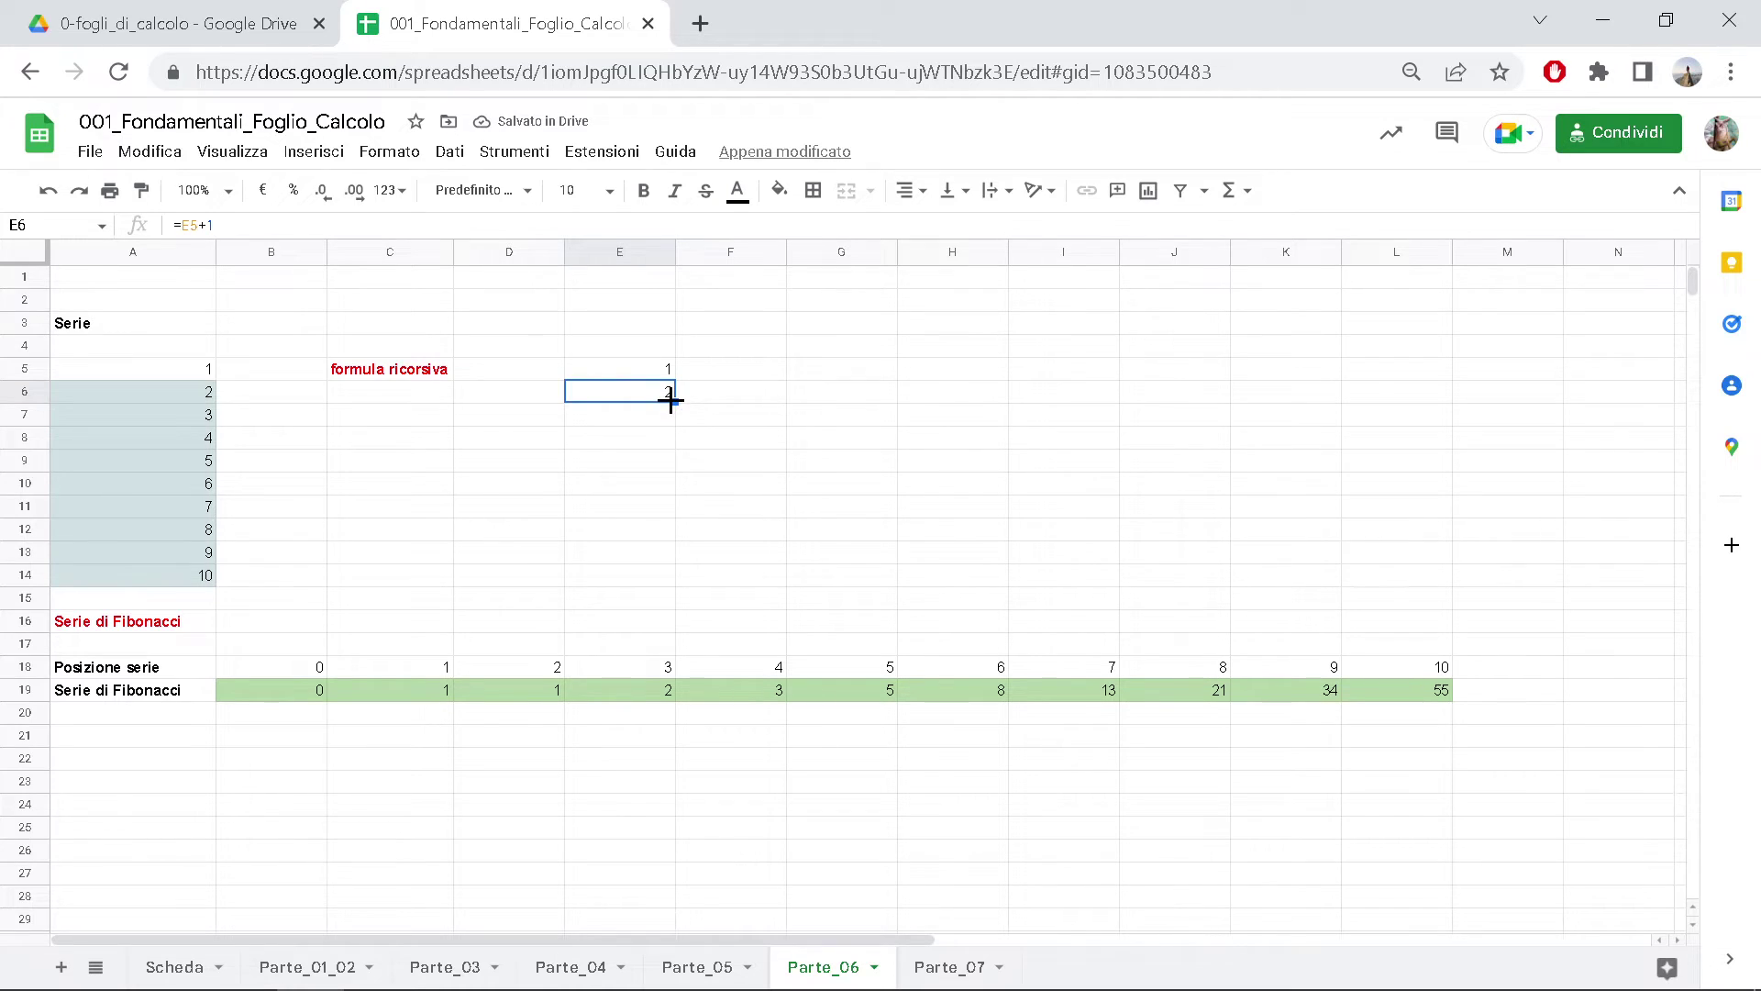
drag(676, 402, 651, 576)
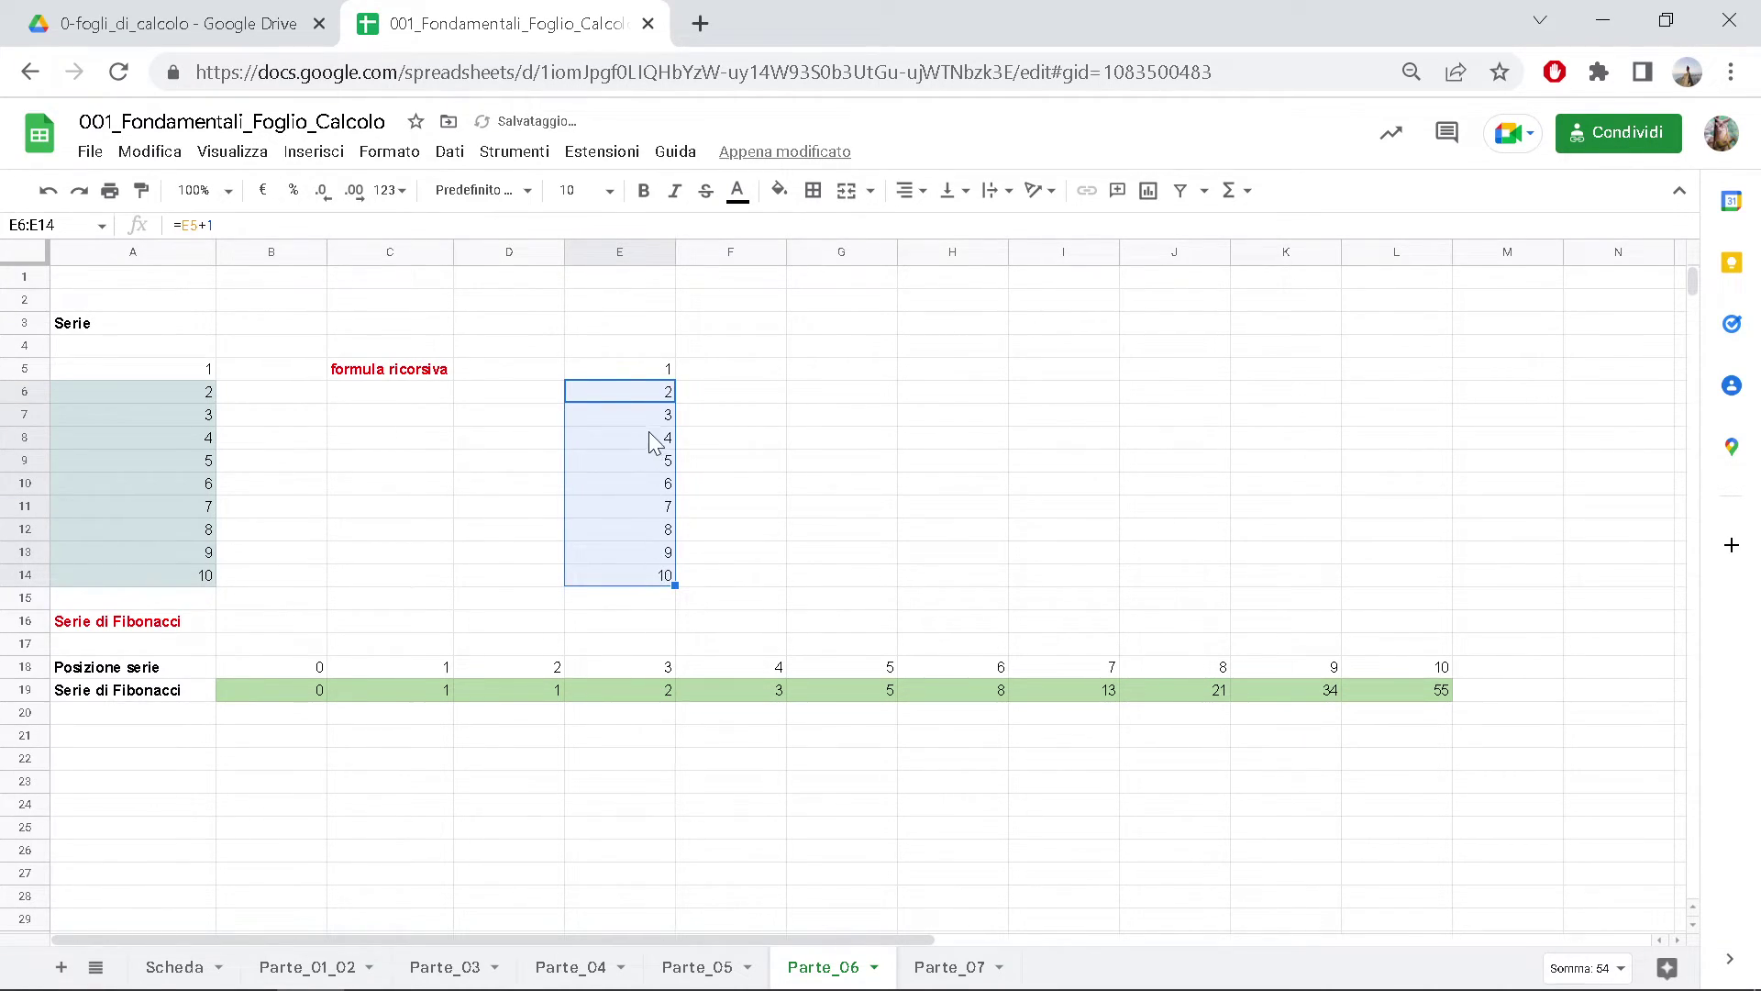
- Check the copied recursive formulas in E6, E7 and E8
double_click(642, 391)
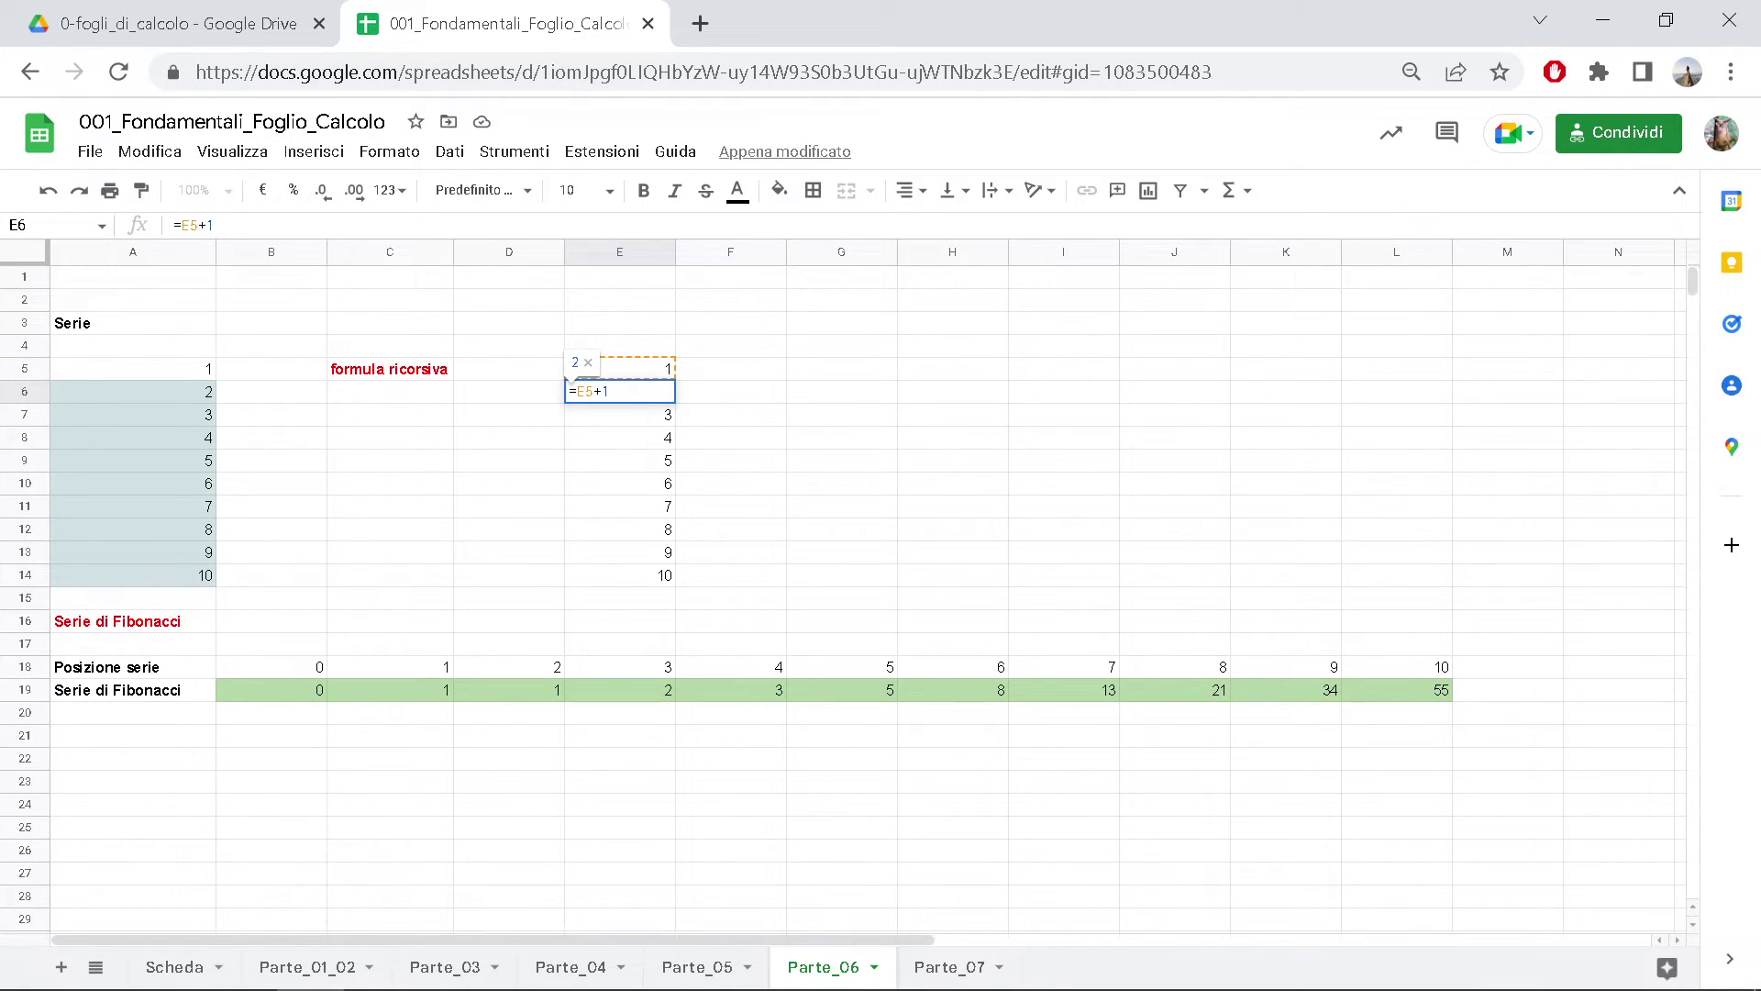
double_click(666, 415)
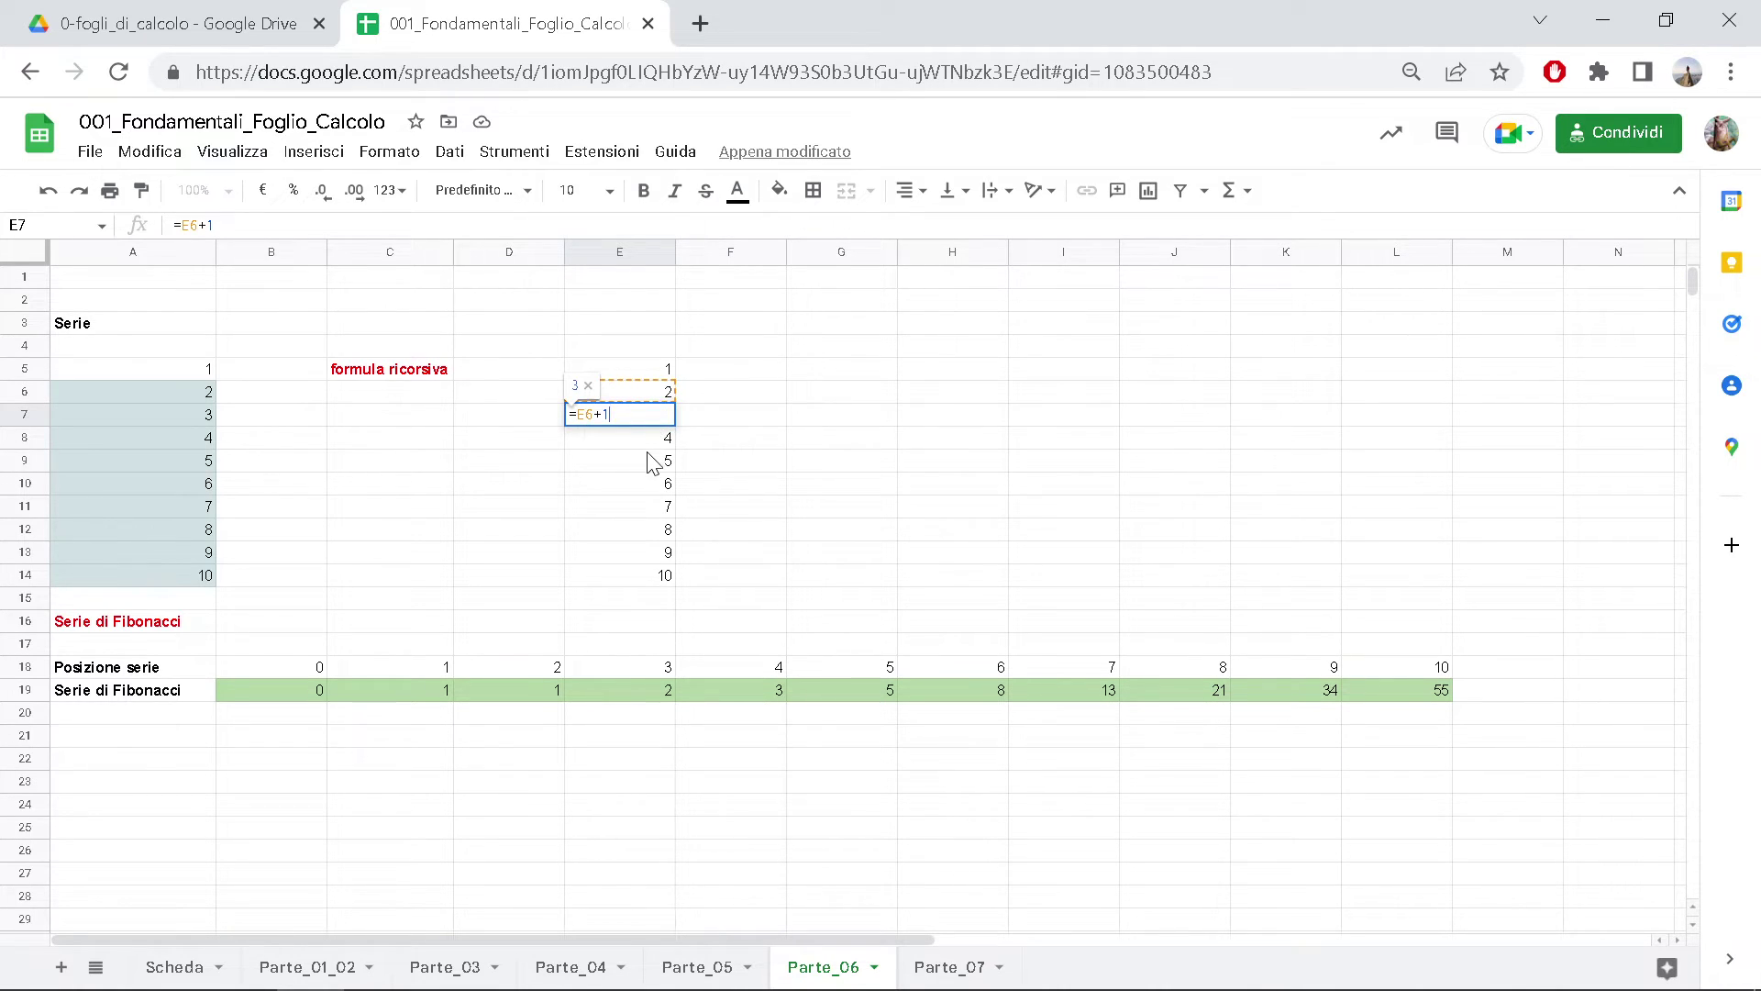
key(Escape)
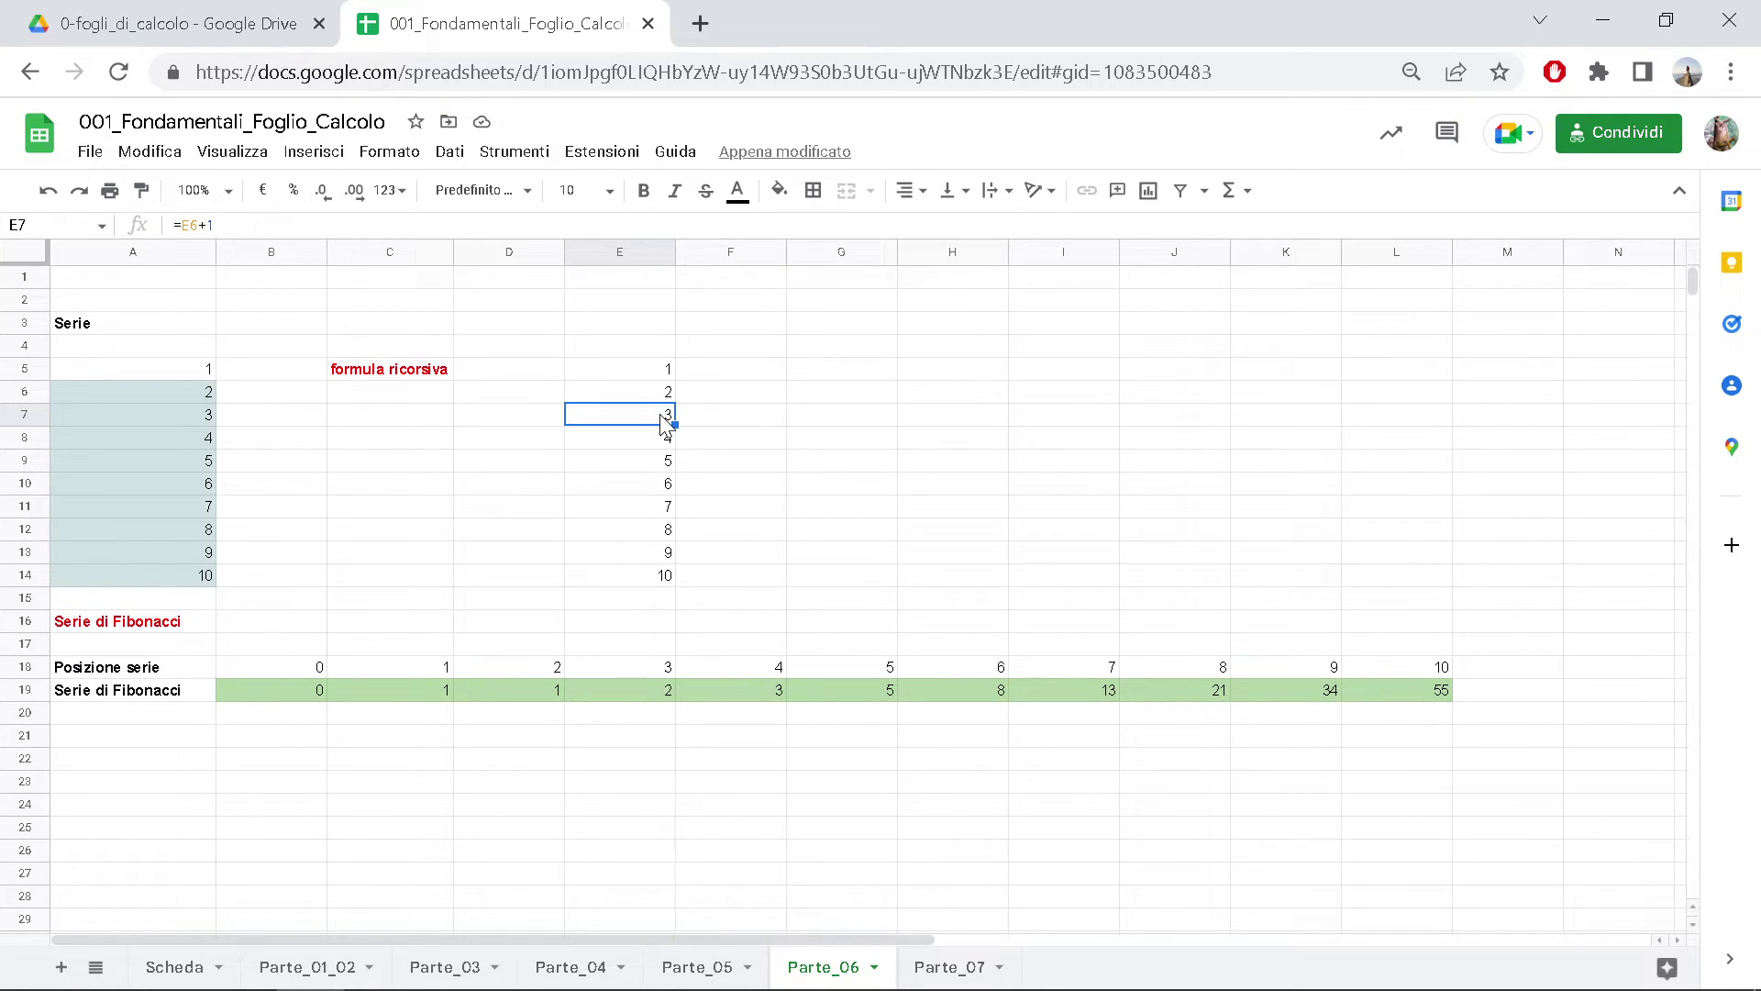
click(654, 389)
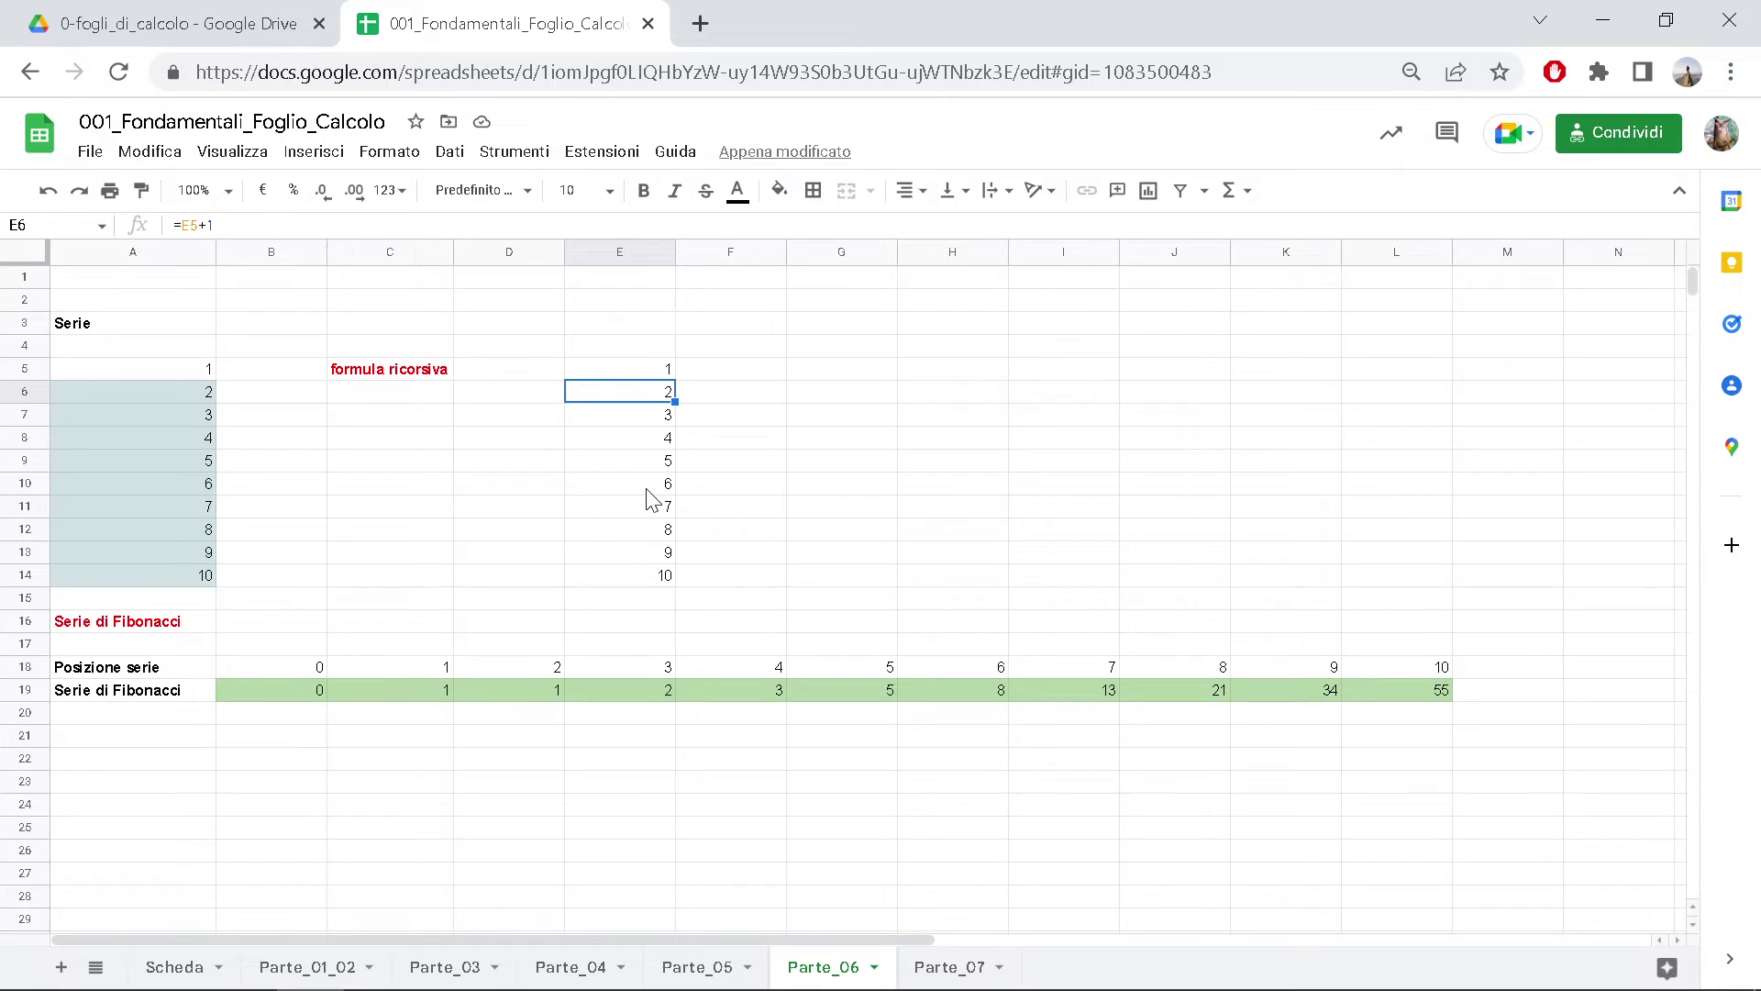
click(662, 422)
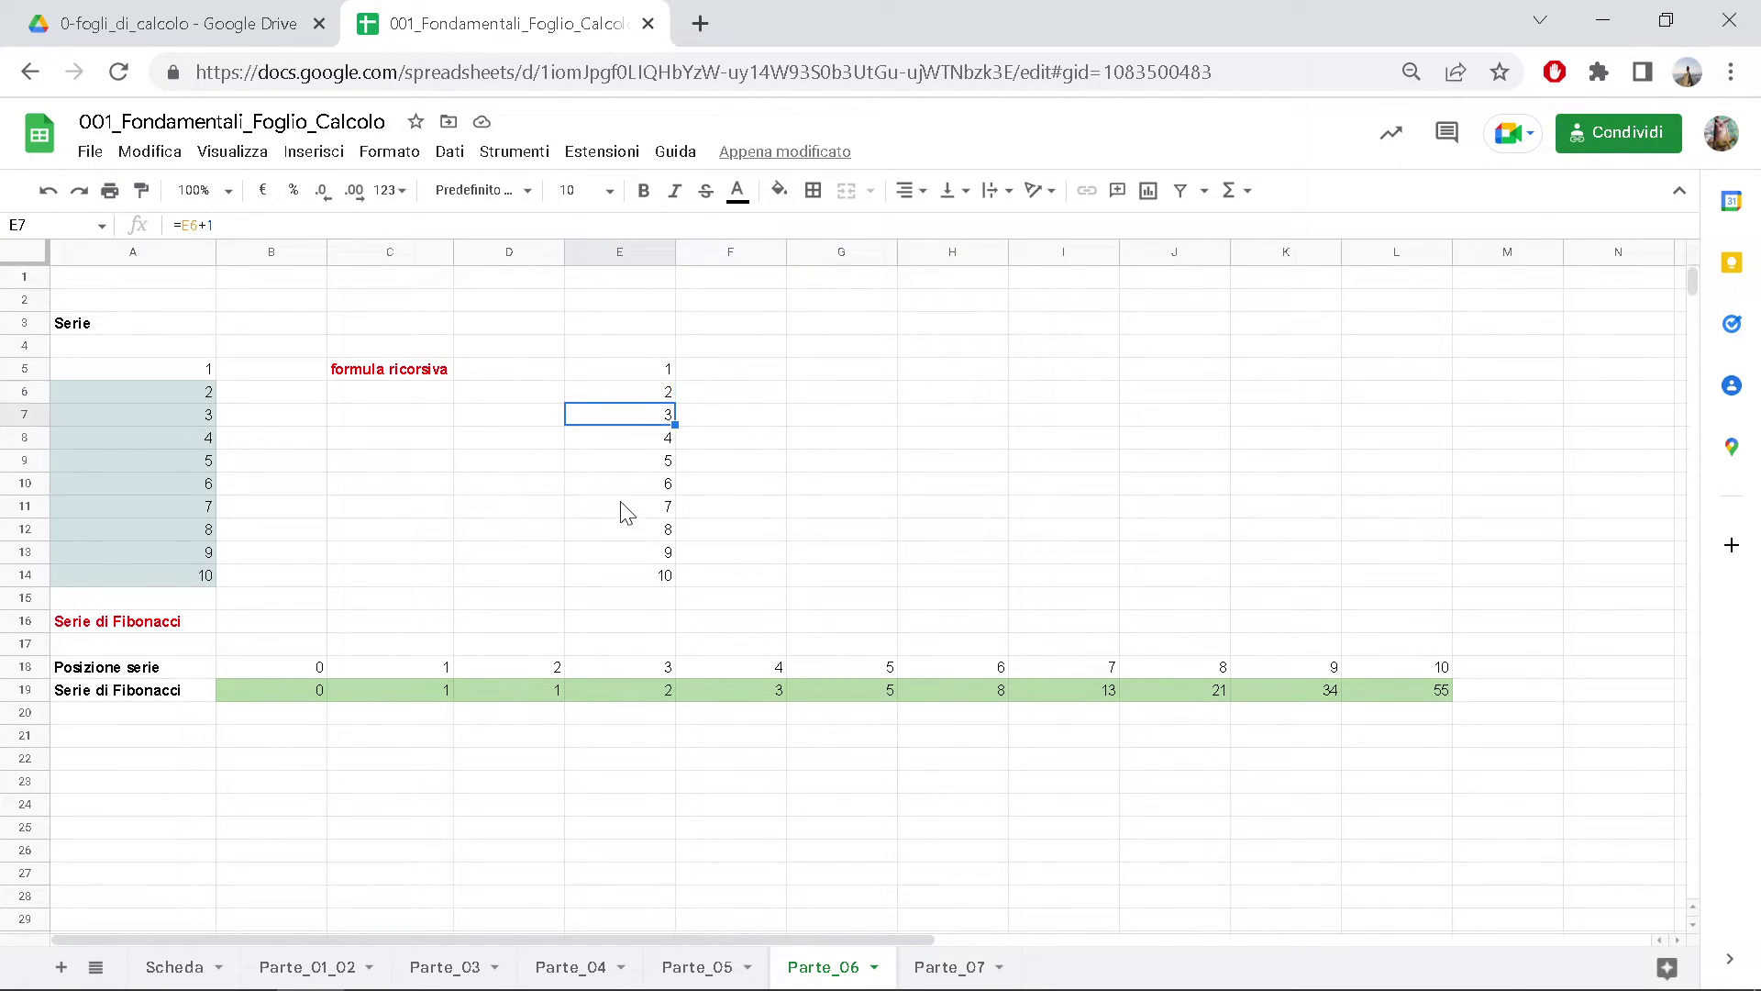
drag(674, 425, 665, 427)
click(669, 437)
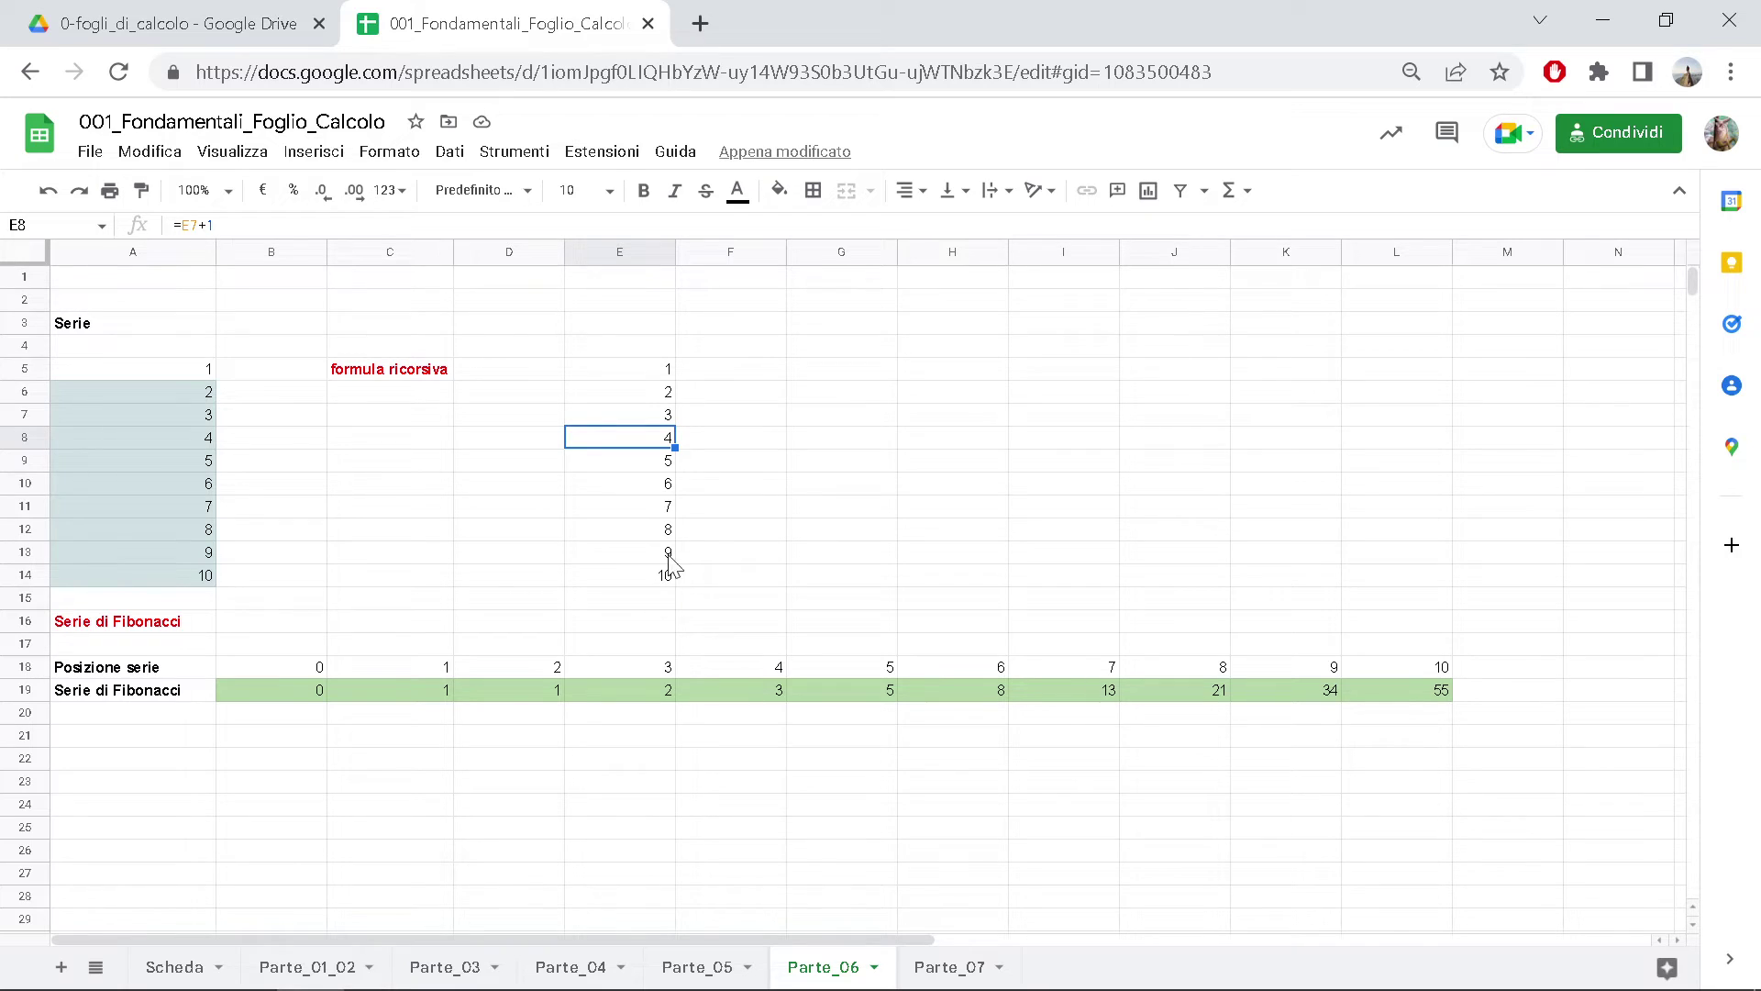
click(828, 370)
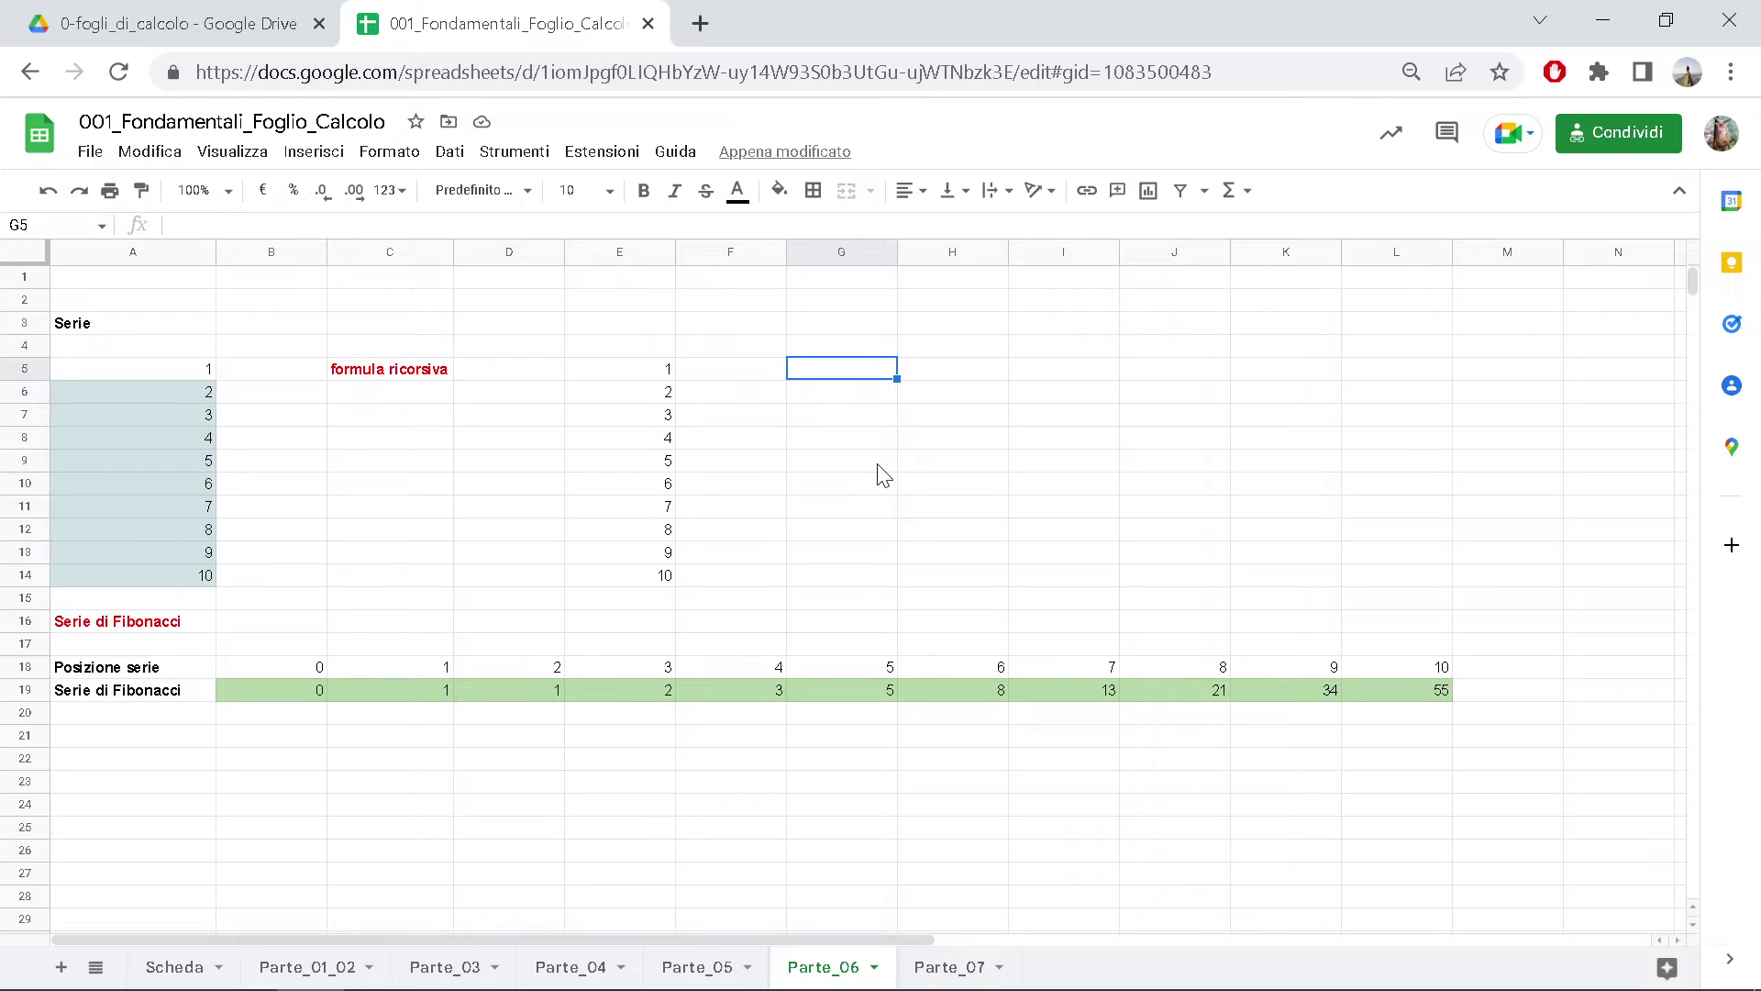
- Autofill 1–10 in G5:G14 from 1 and 2, then clear the whole block E5:G14
text(1)
key(Return)
text(2)
drag(869, 372, 864, 397)
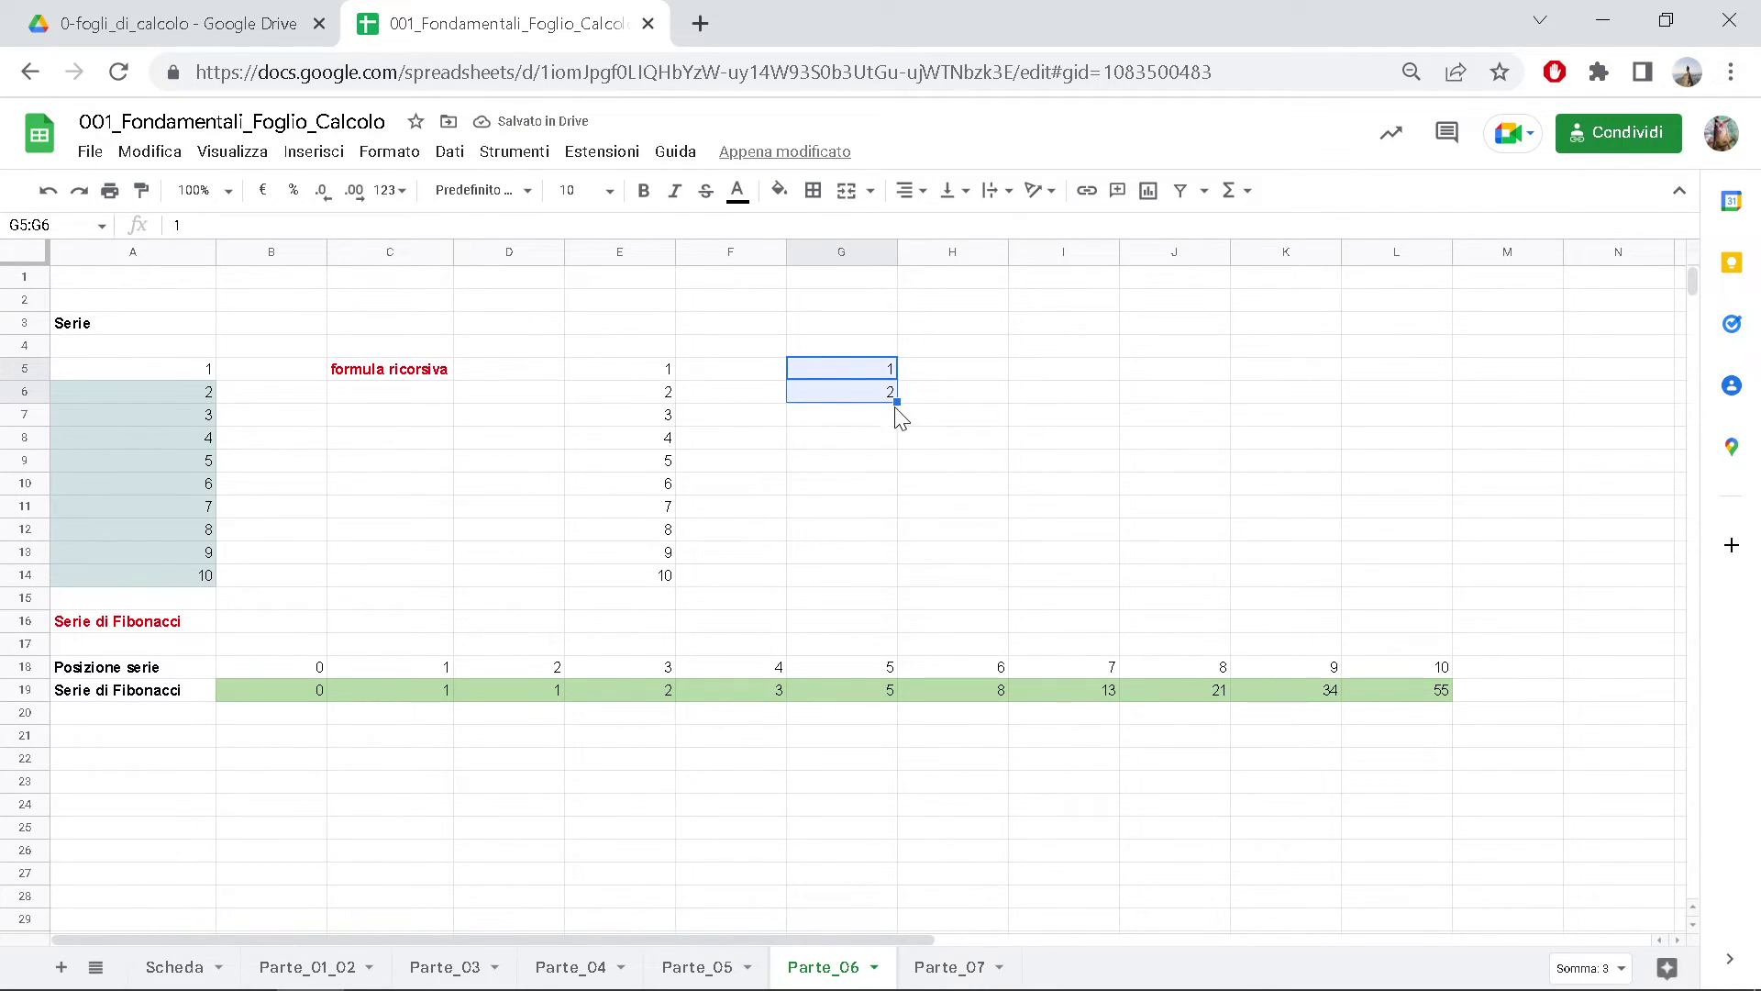
drag(896, 402, 877, 578)
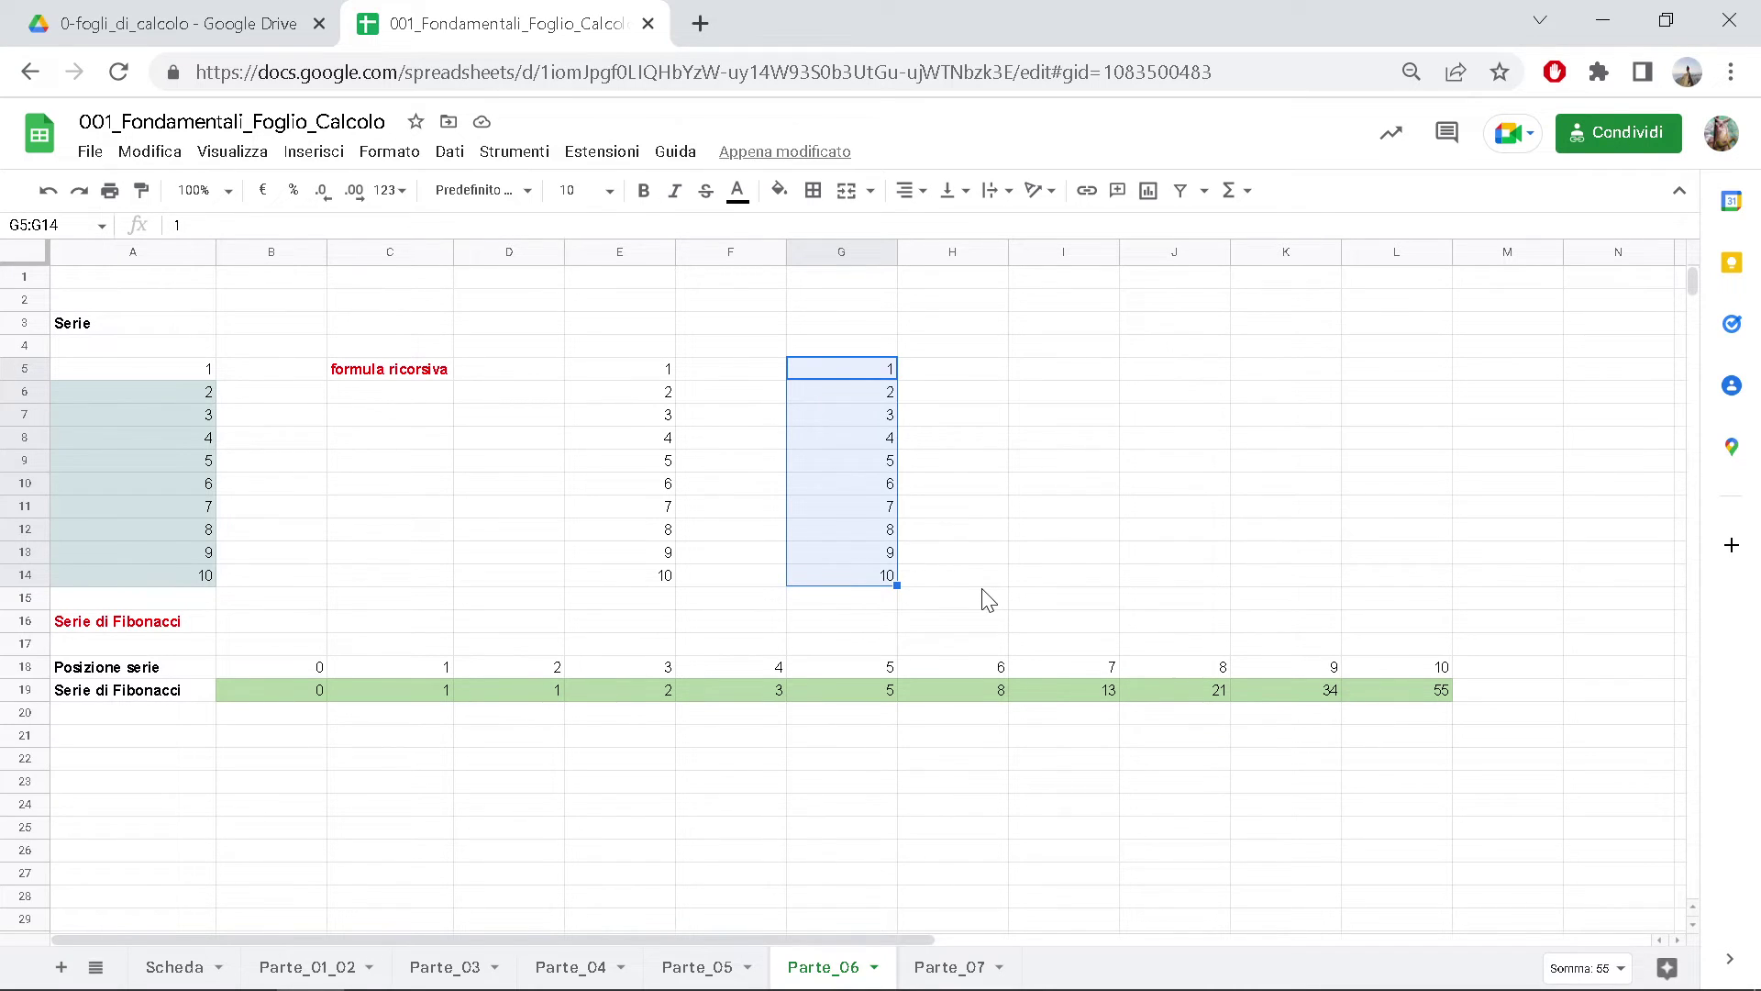
mouse_move(617, 368)
mouse_down()
mouse_move(798, 531)
mouse_move(829, 584)
mouse_up()
key(Delete)
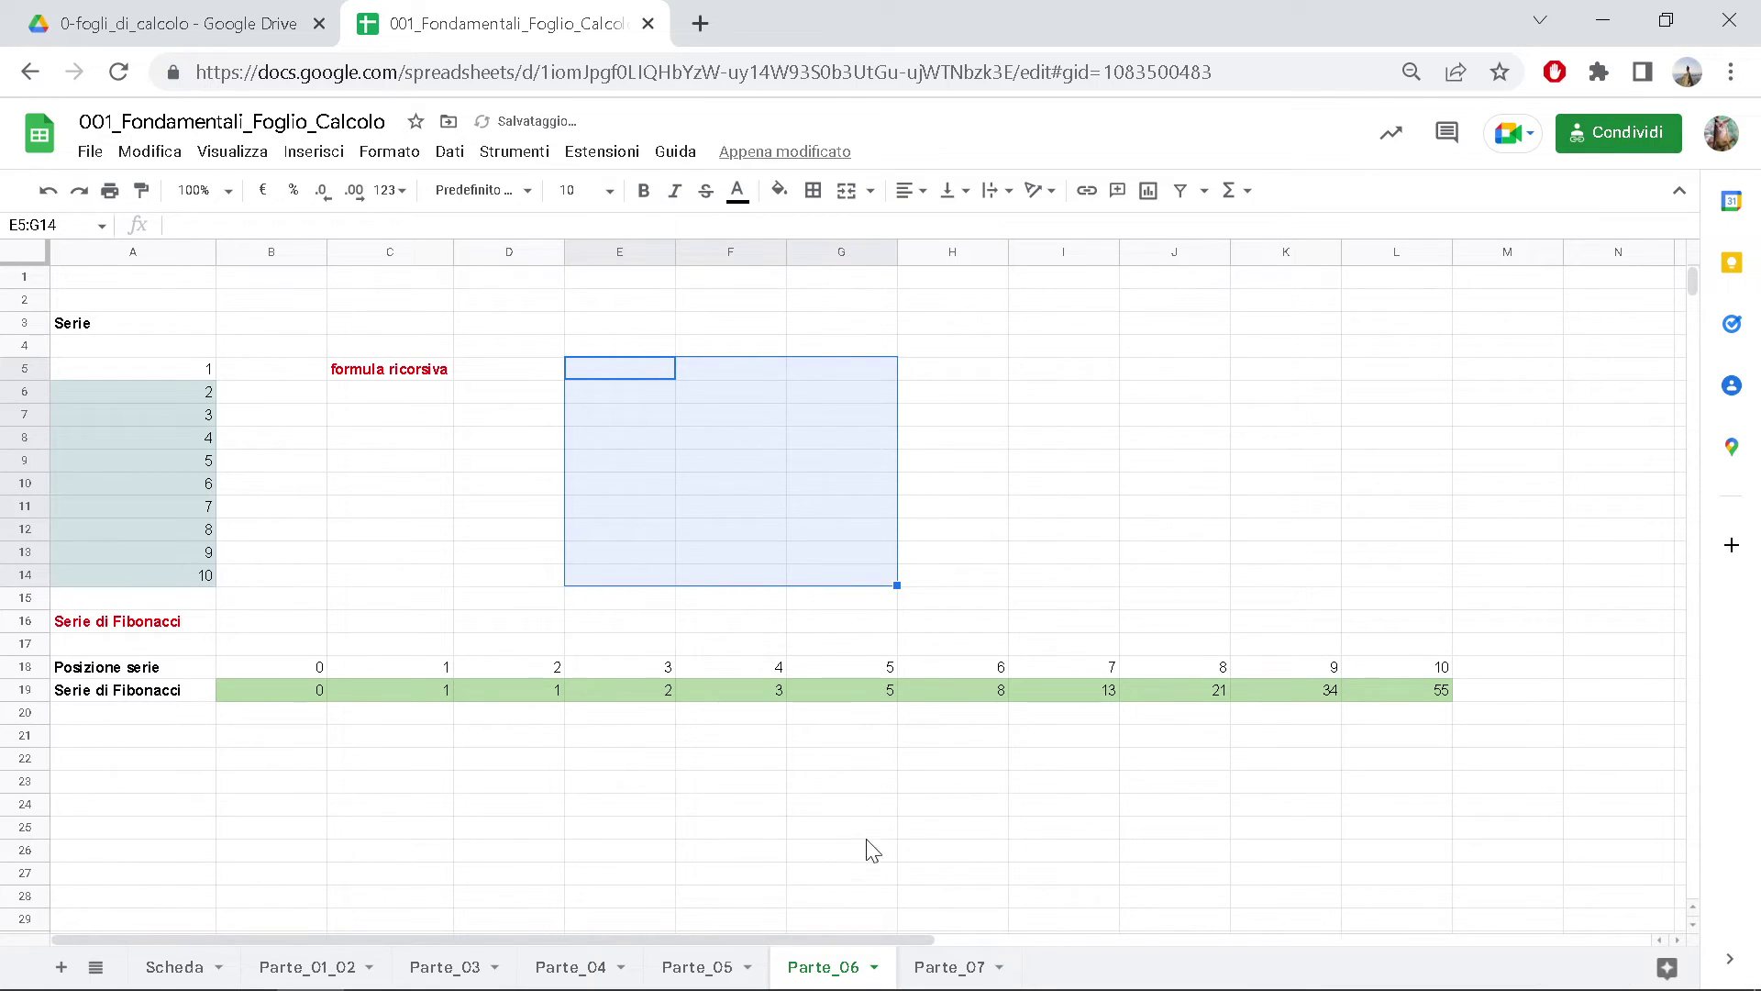
- Go to the Parte_07 sheet with the X–Y table and proportionality chart
click(939, 969)
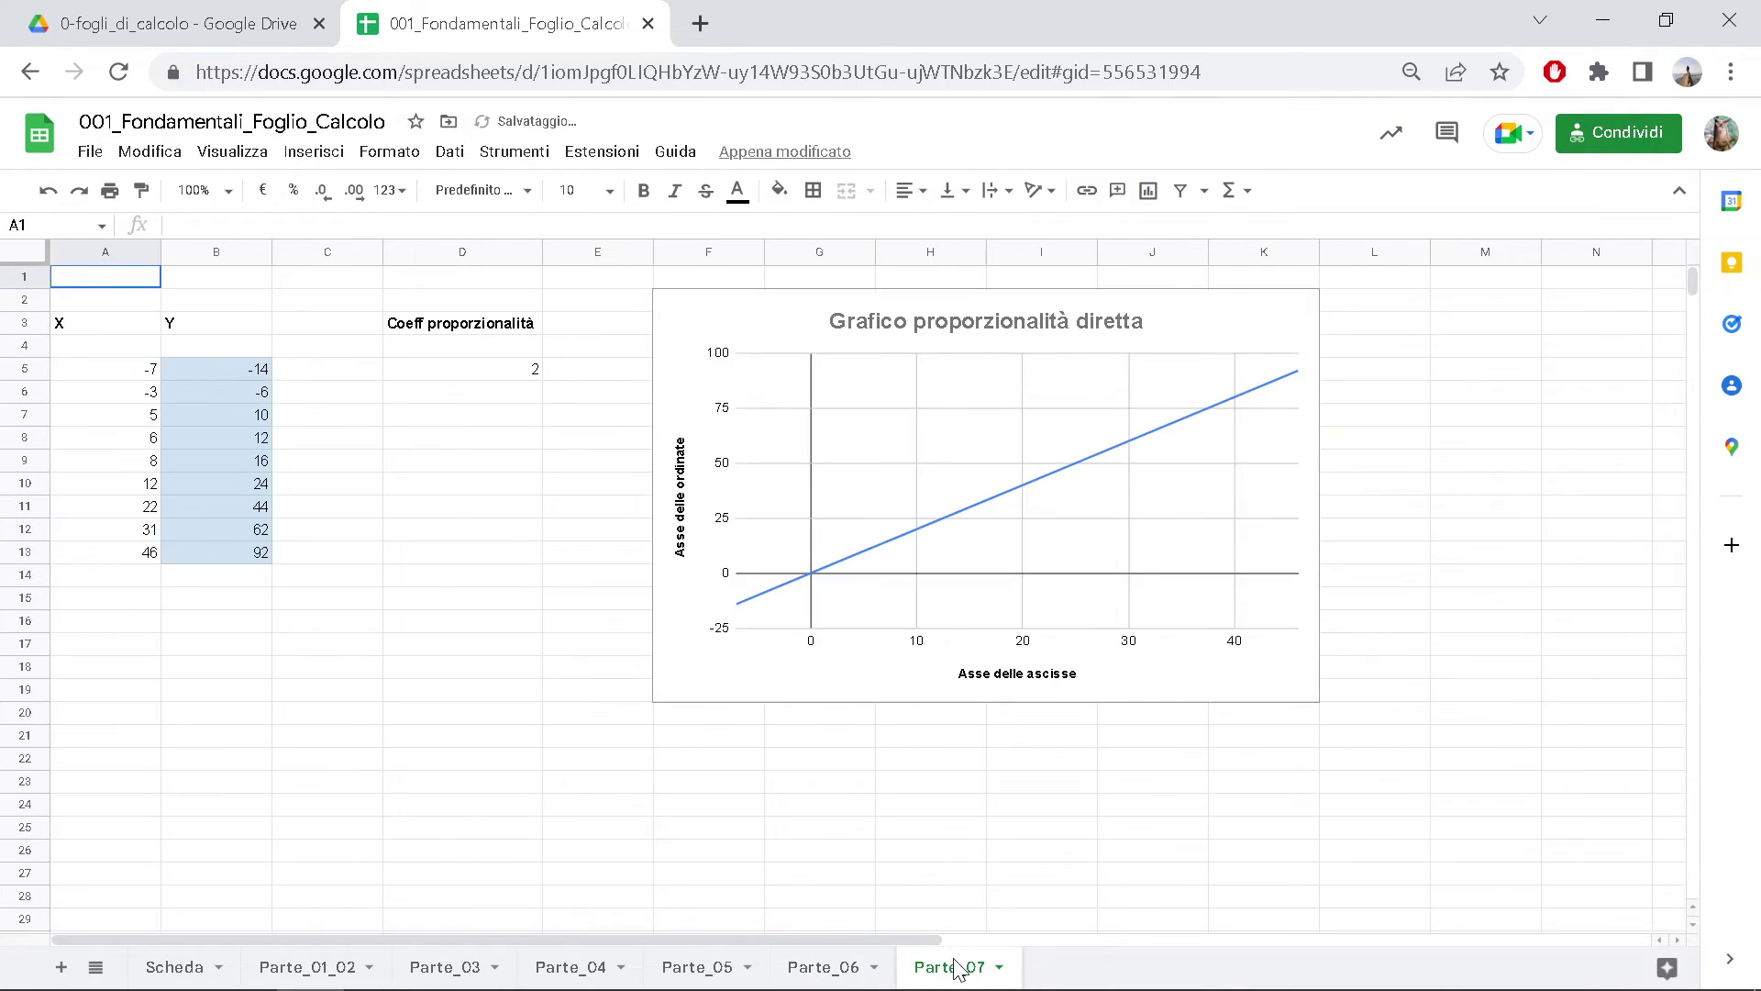
click(326, 643)
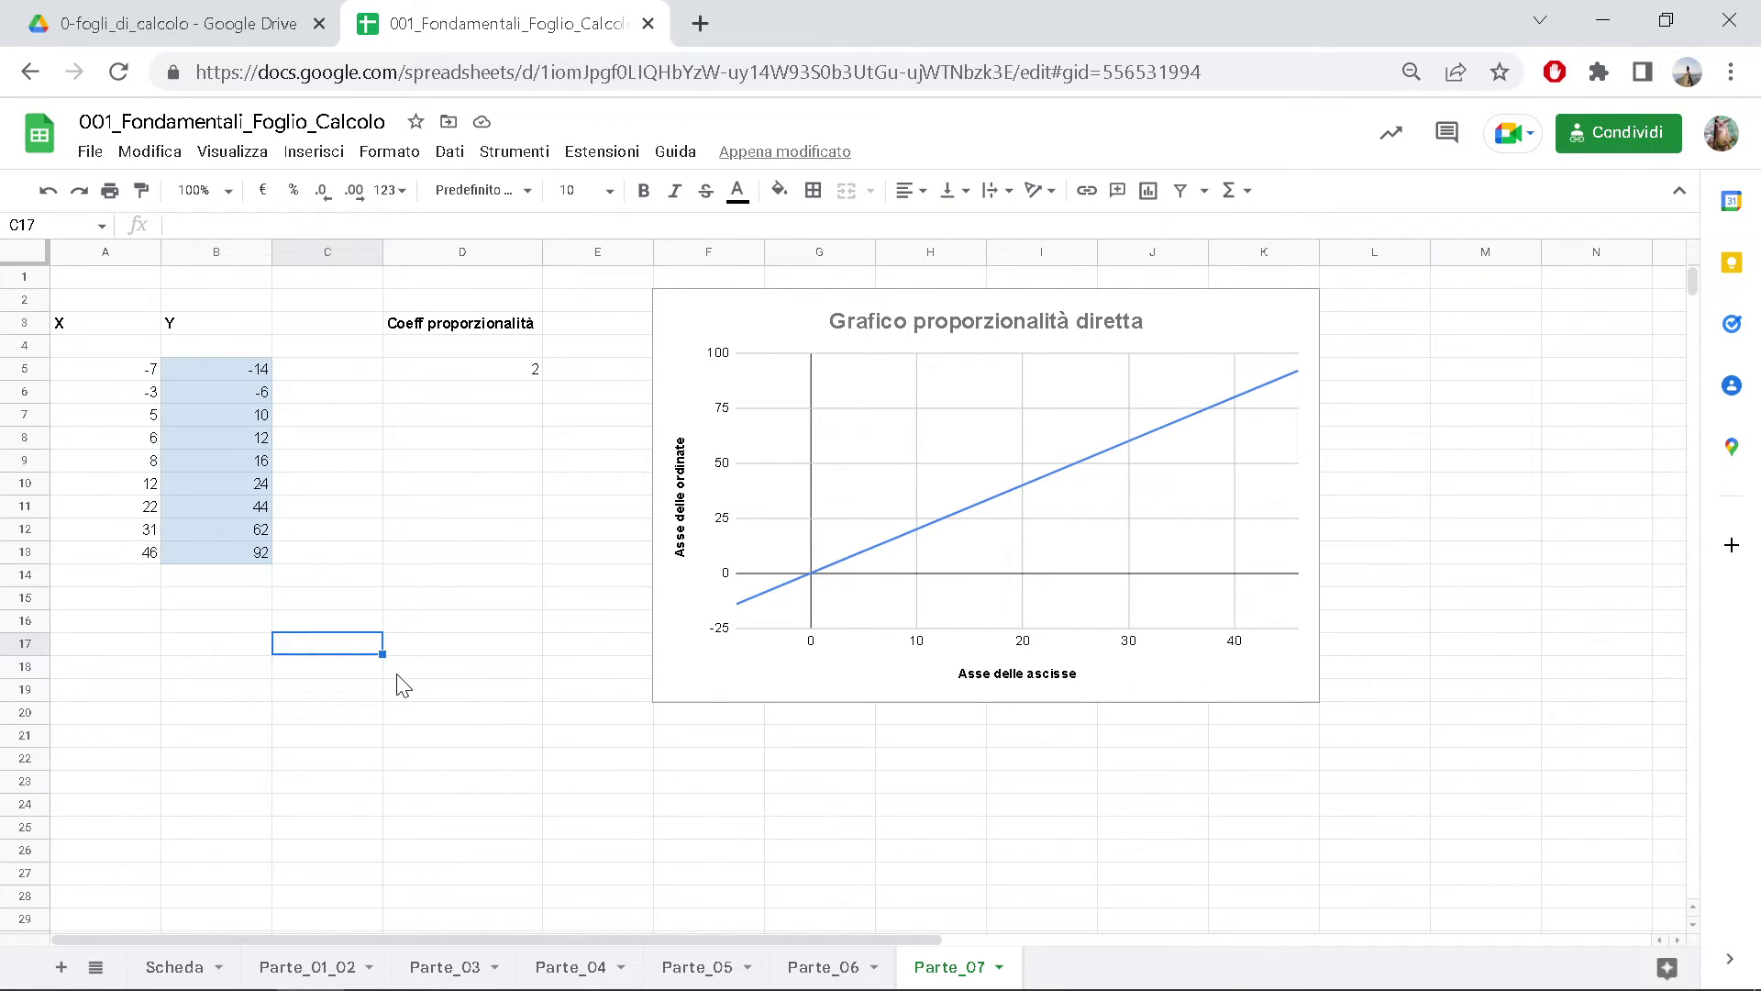
click(155, 714)
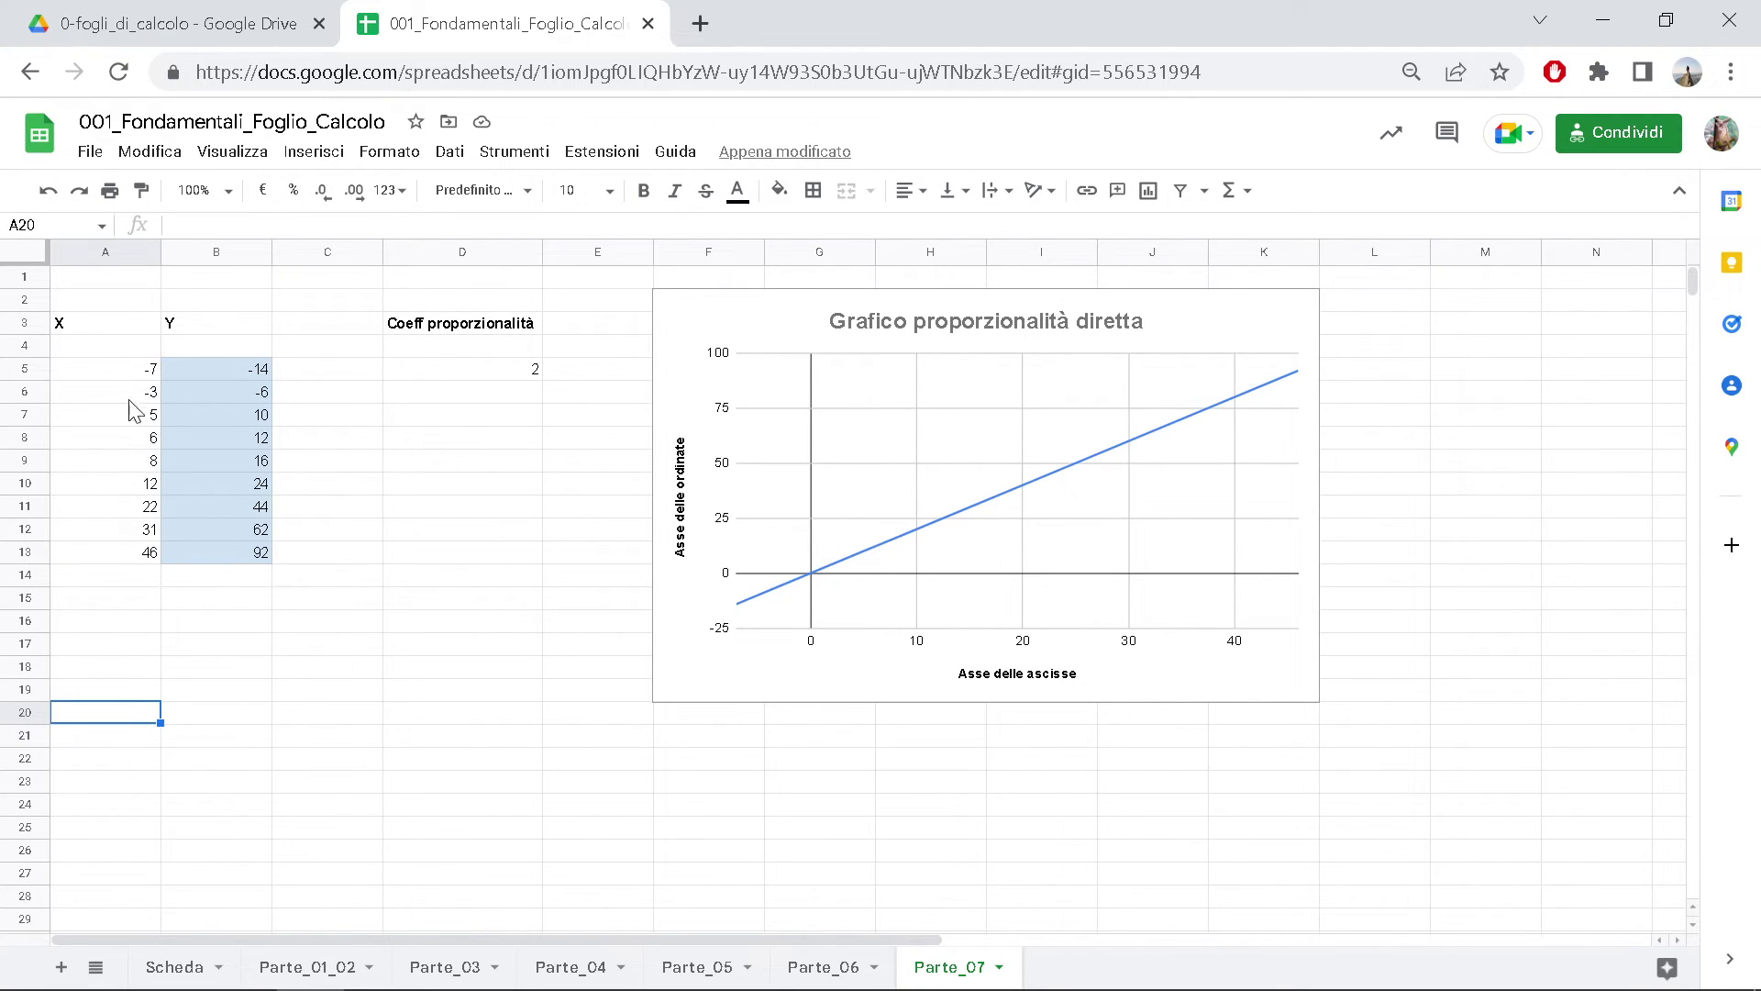
- Review the =A5*$D$5 Y formulas in column B and select the X–Y data range
drag(139, 370, 137, 552)
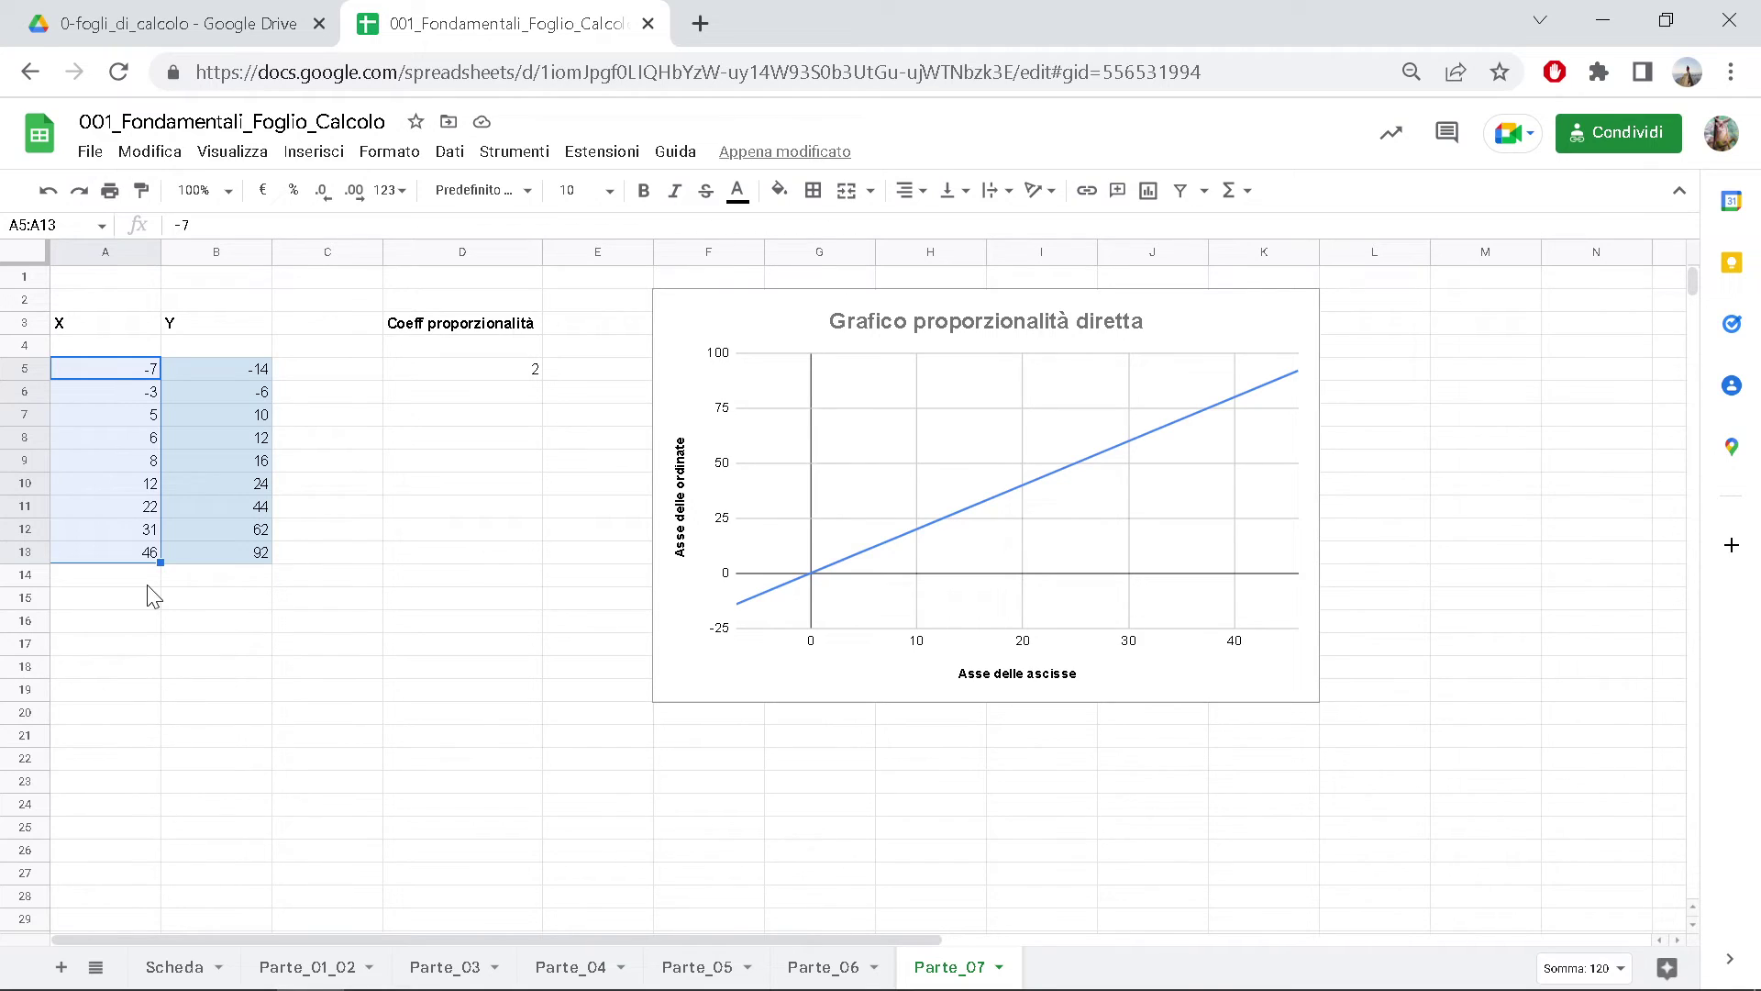
click(211, 367)
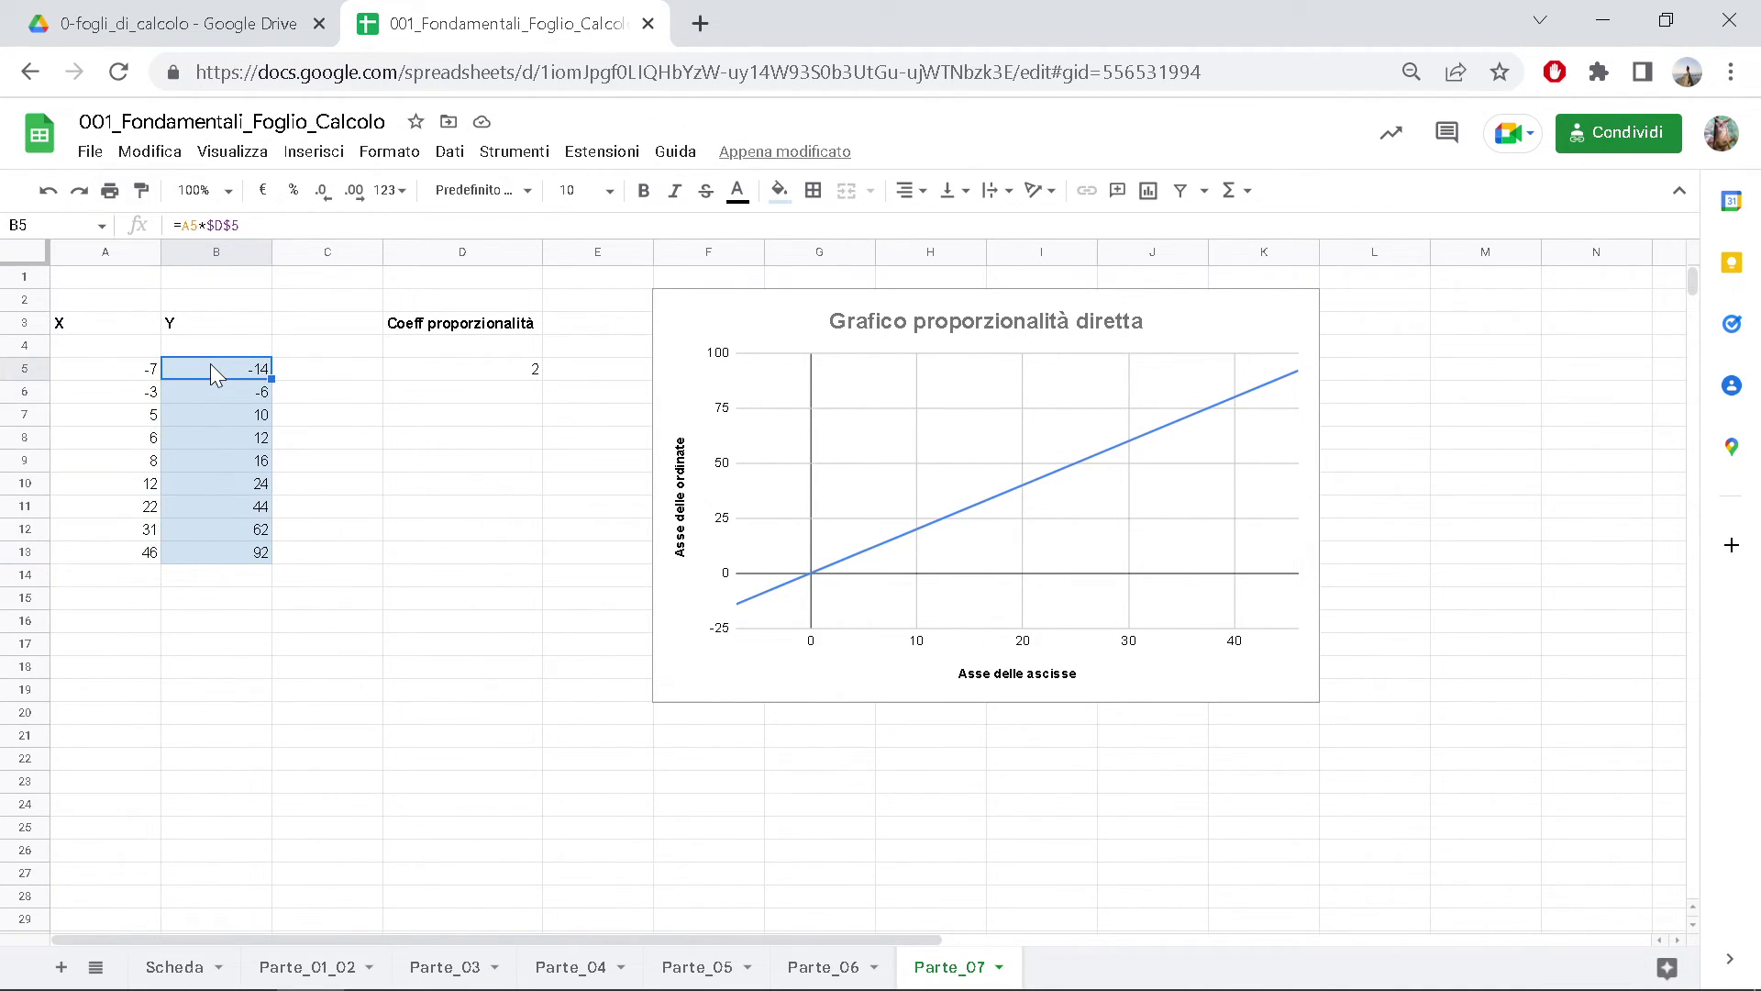
key(F2)
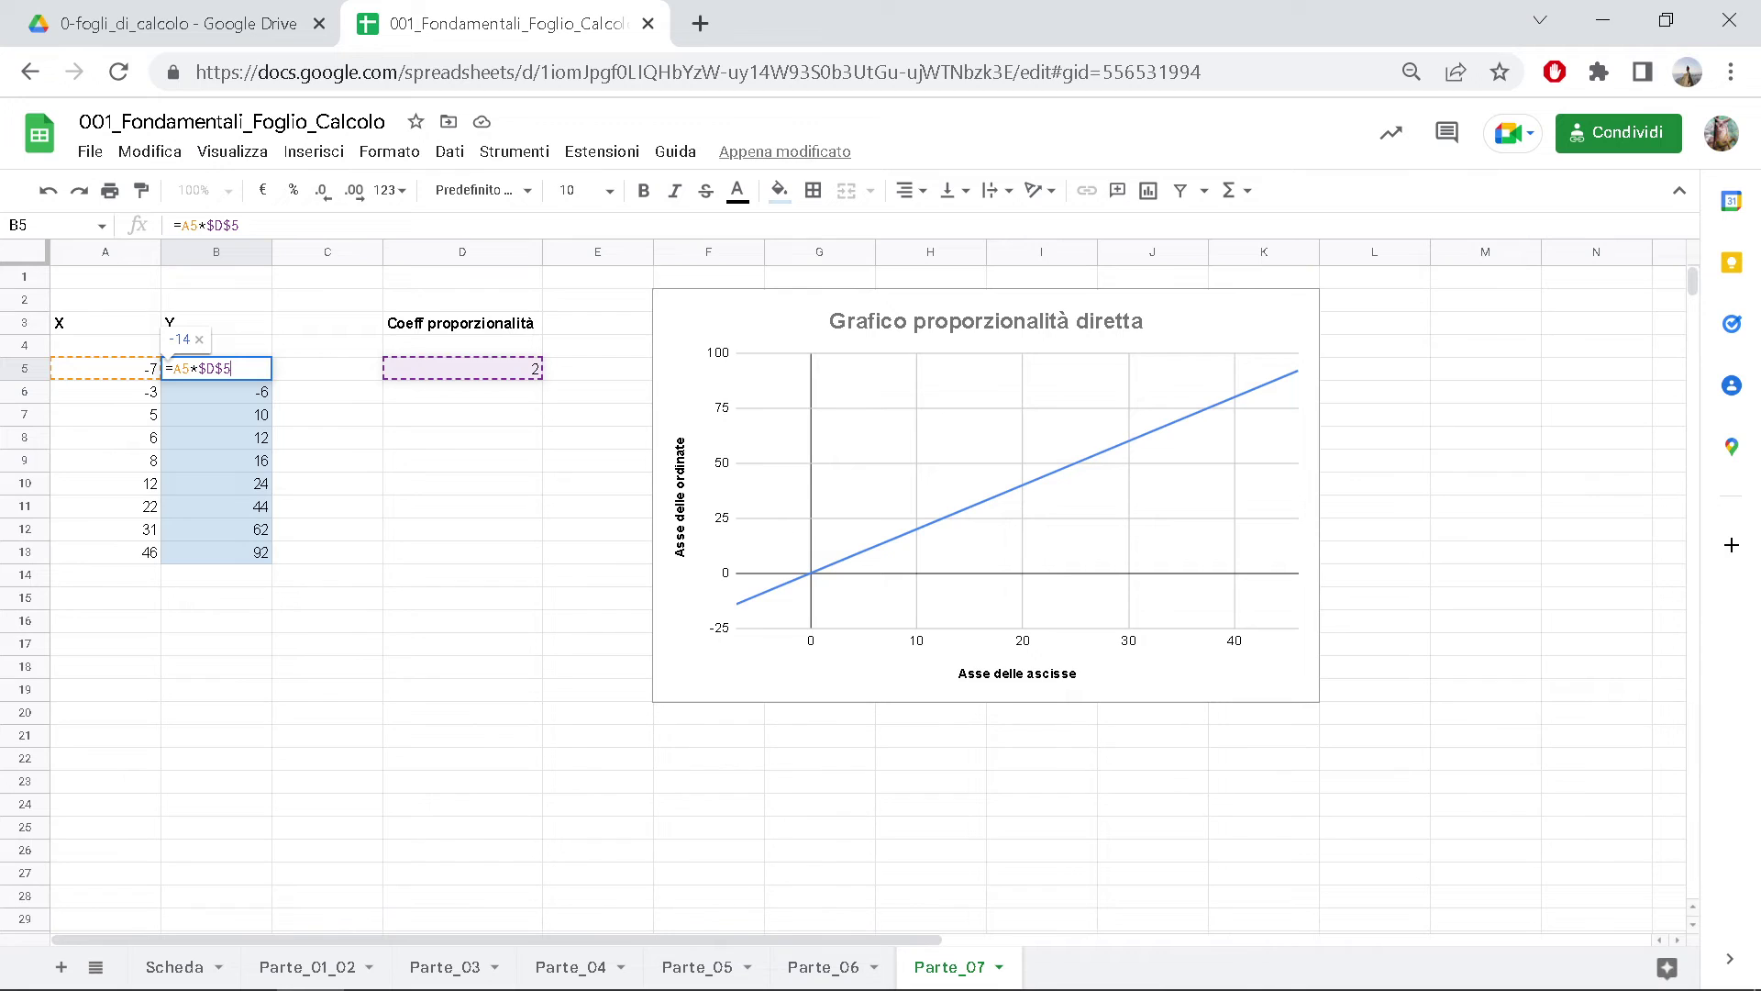
key(Return)
key(F2)
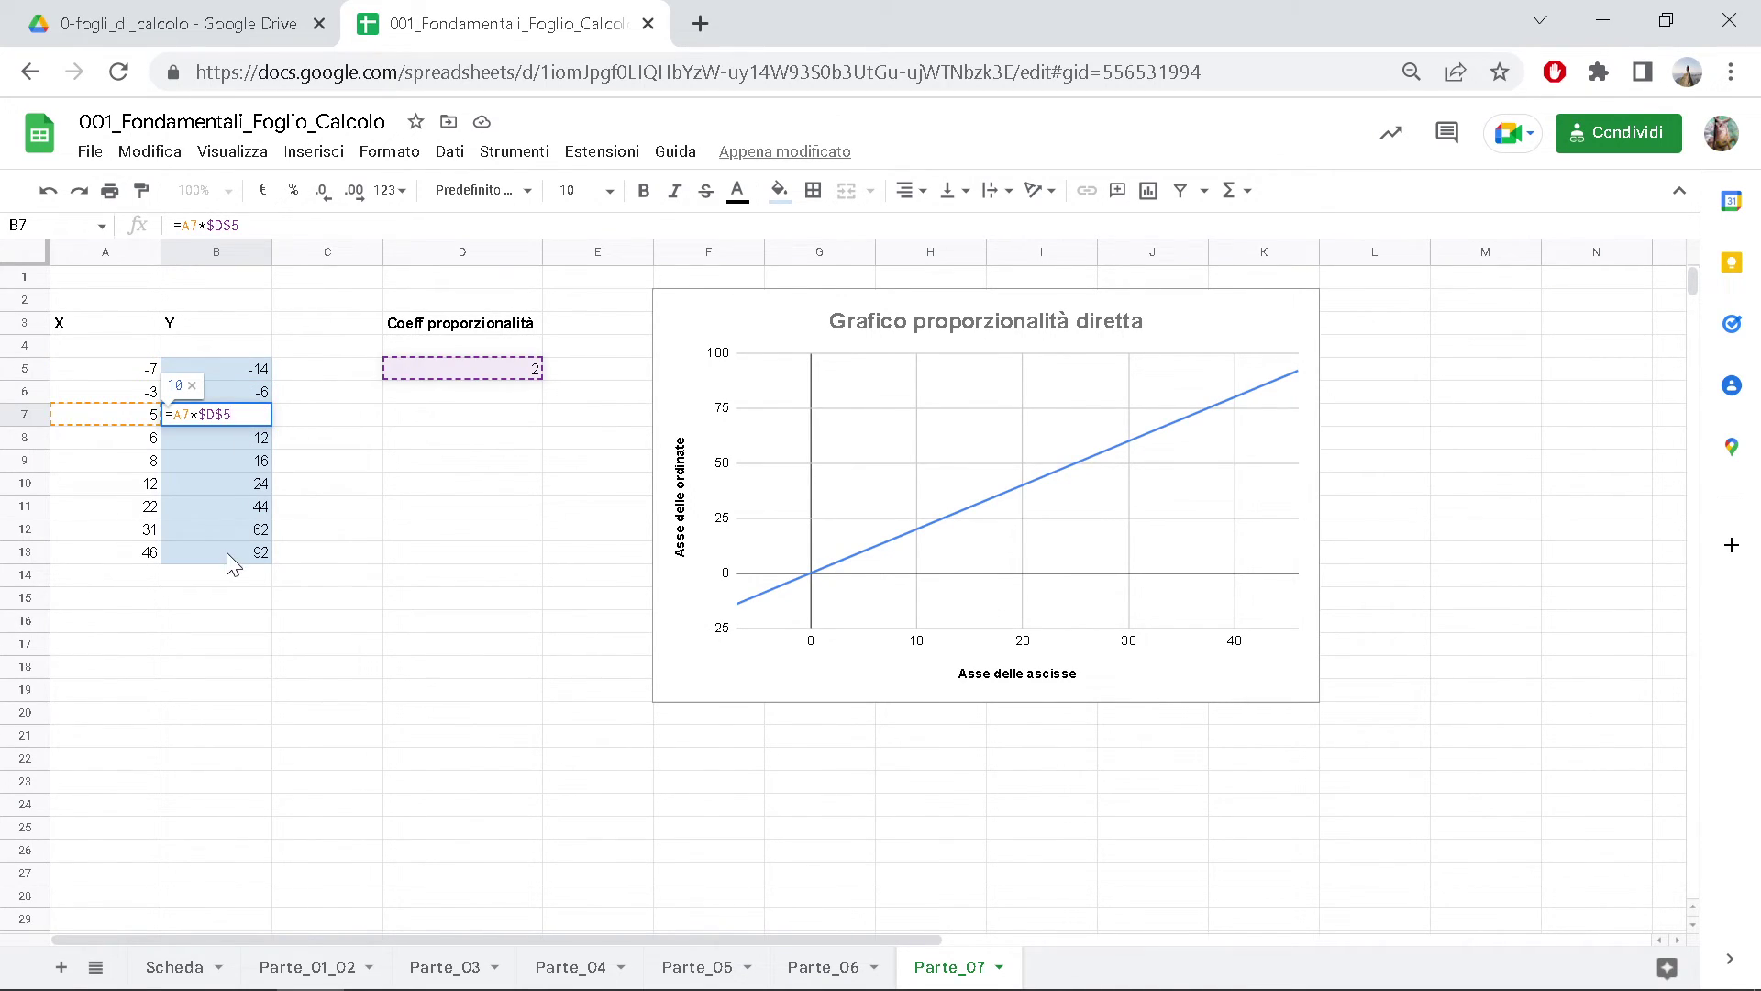
key(Return)
double_click(262, 486)
key(Escape)
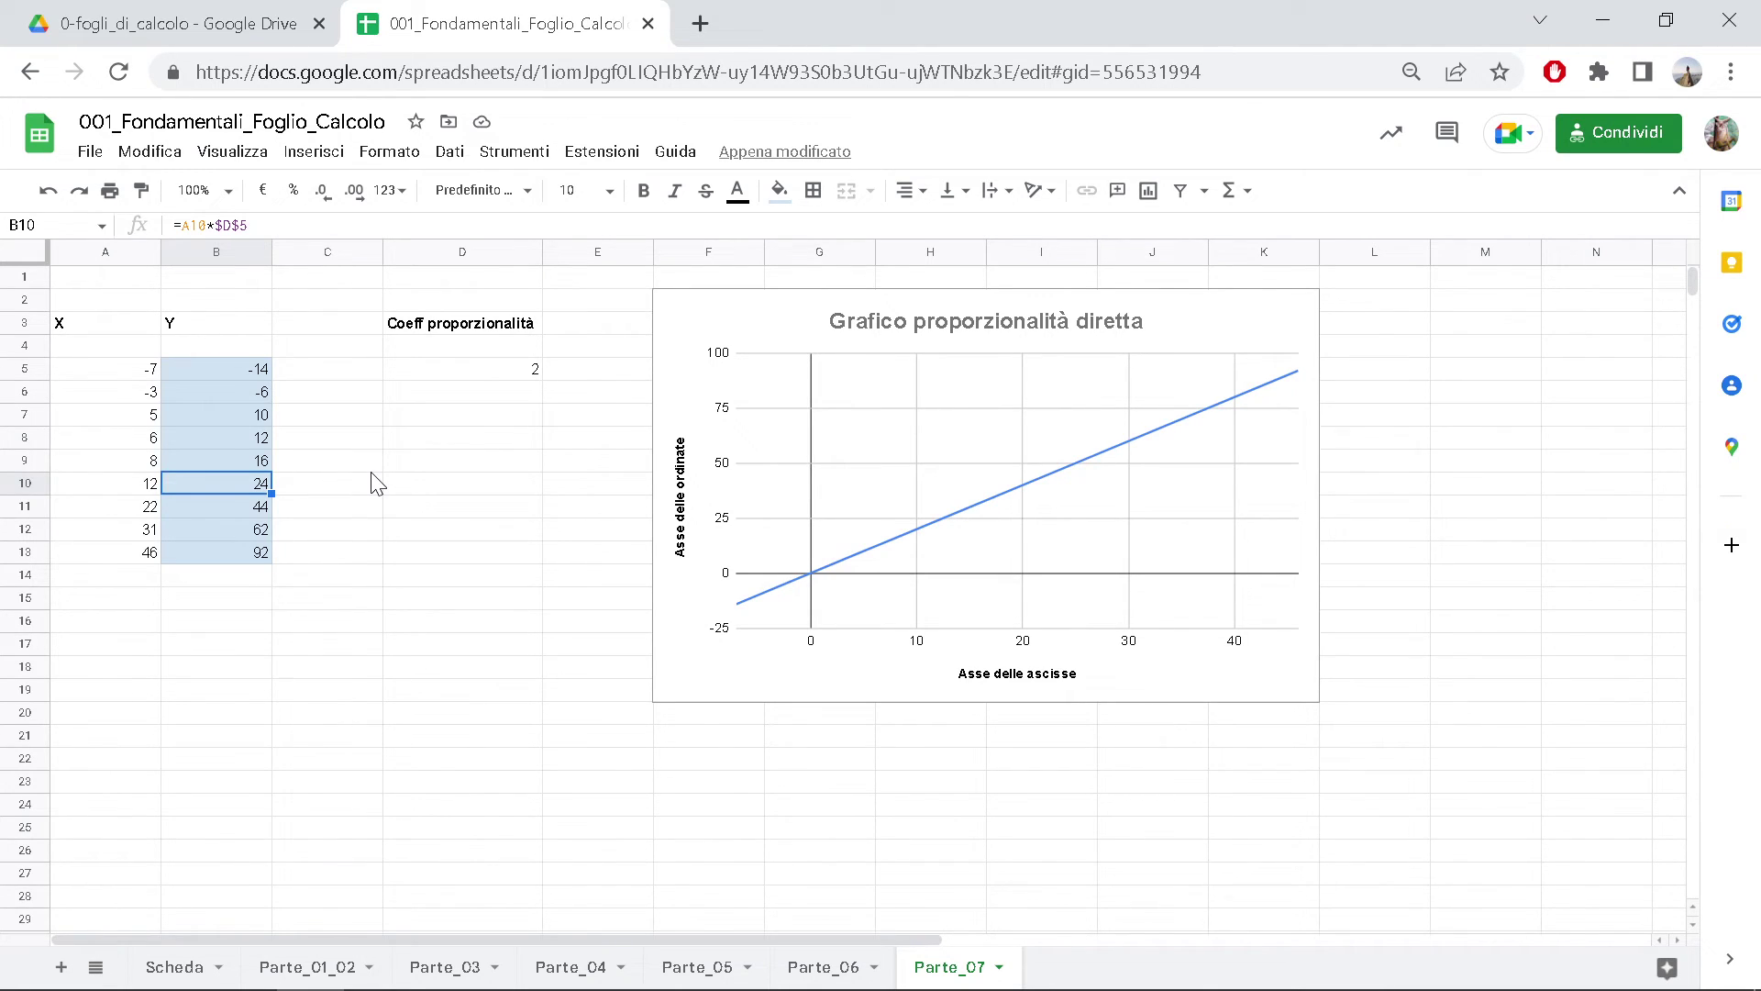
click(377, 533)
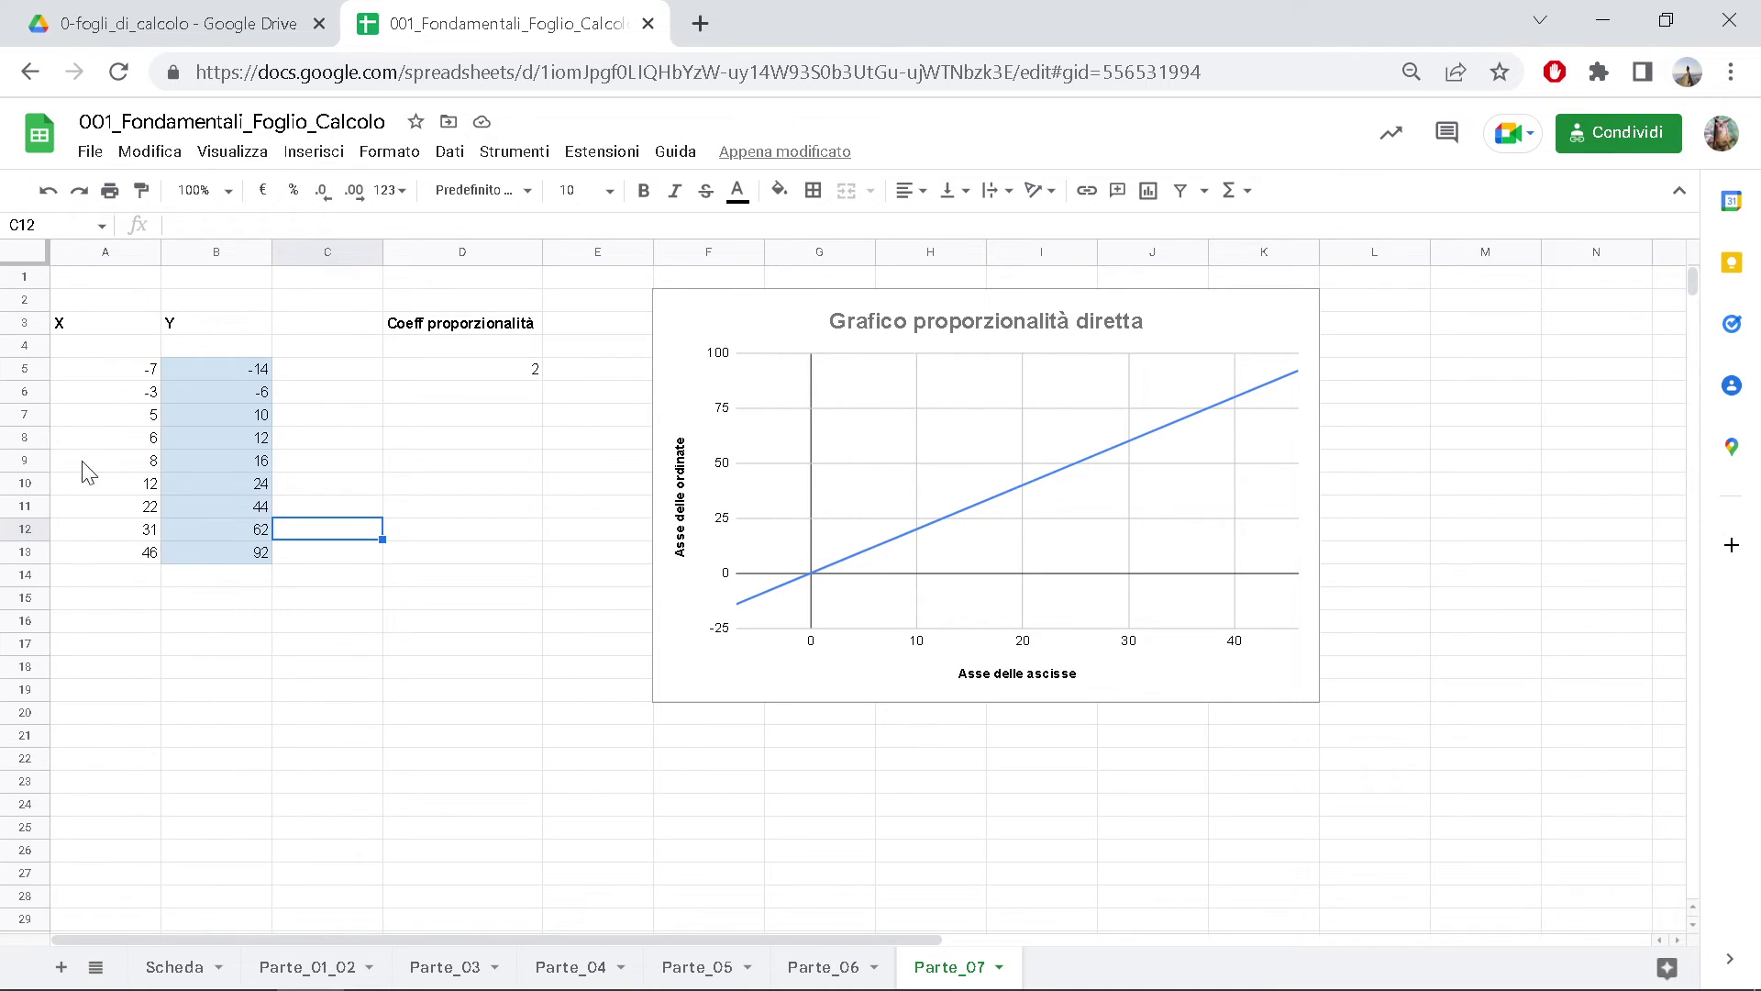
mouse_move(101, 372)
mouse_down()
mouse_move(152, 422)
mouse_move(194, 553)
mouse_up()
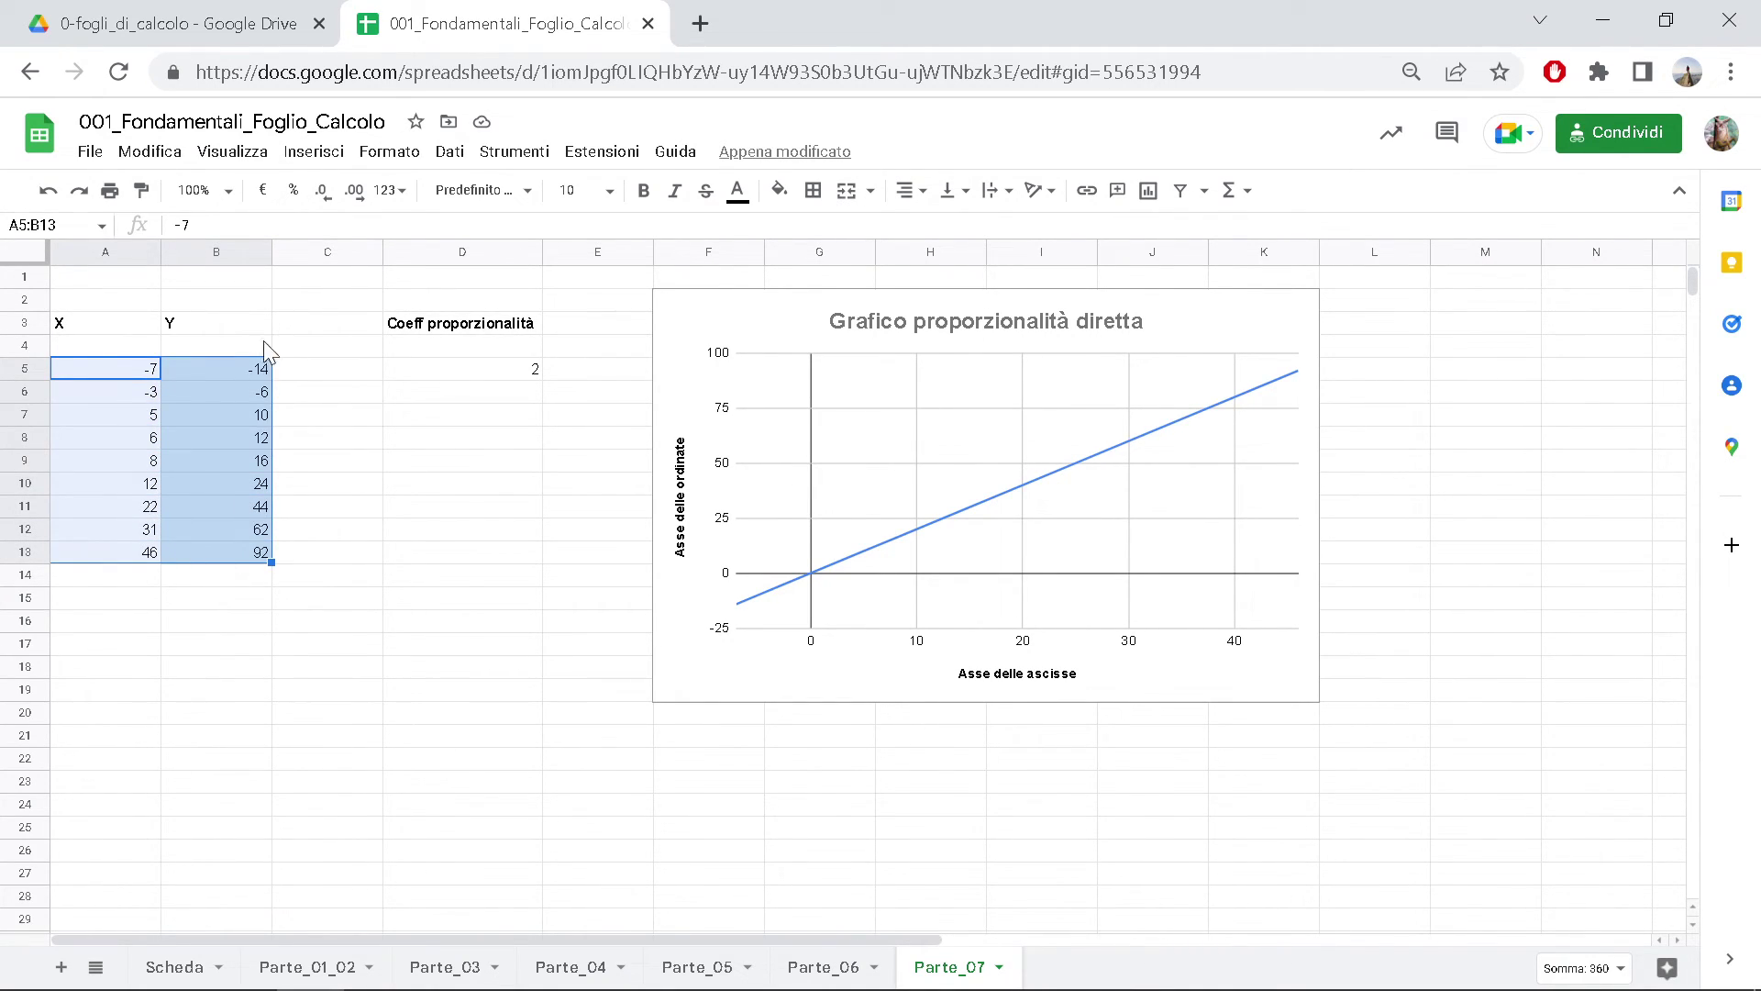
- Insert a chart from the X–Y data and change its type to Grafico a linee
click(315, 154)
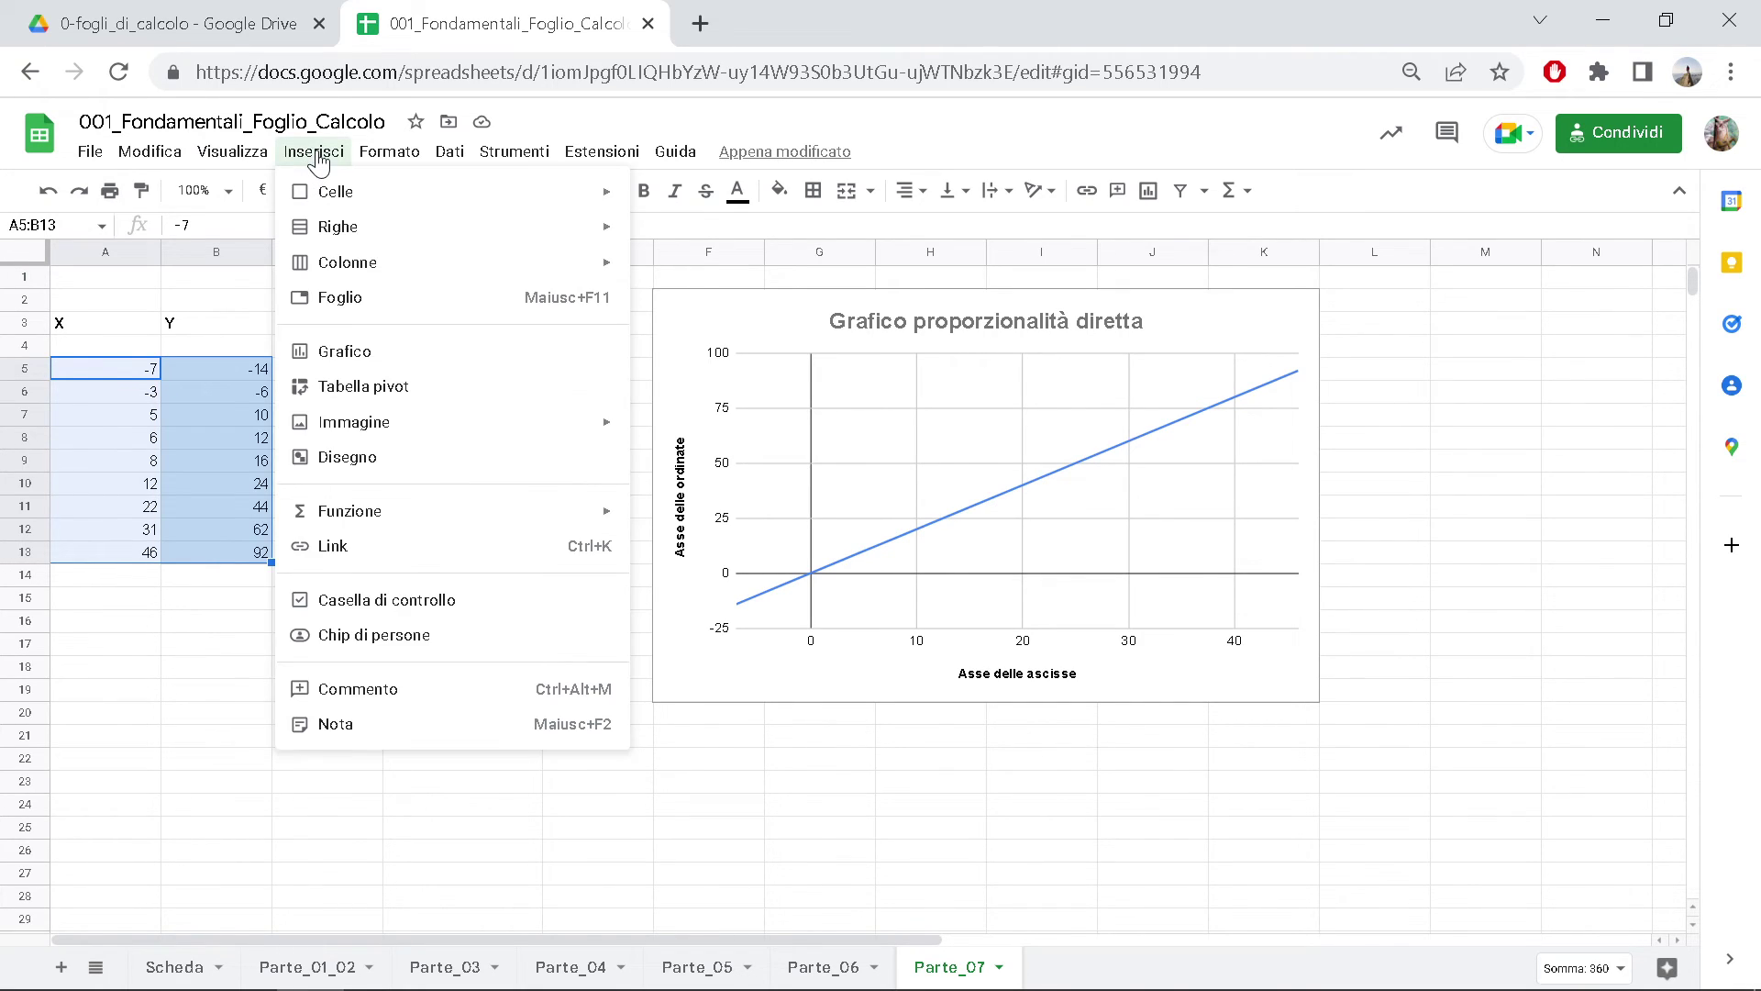
click(343, 366)
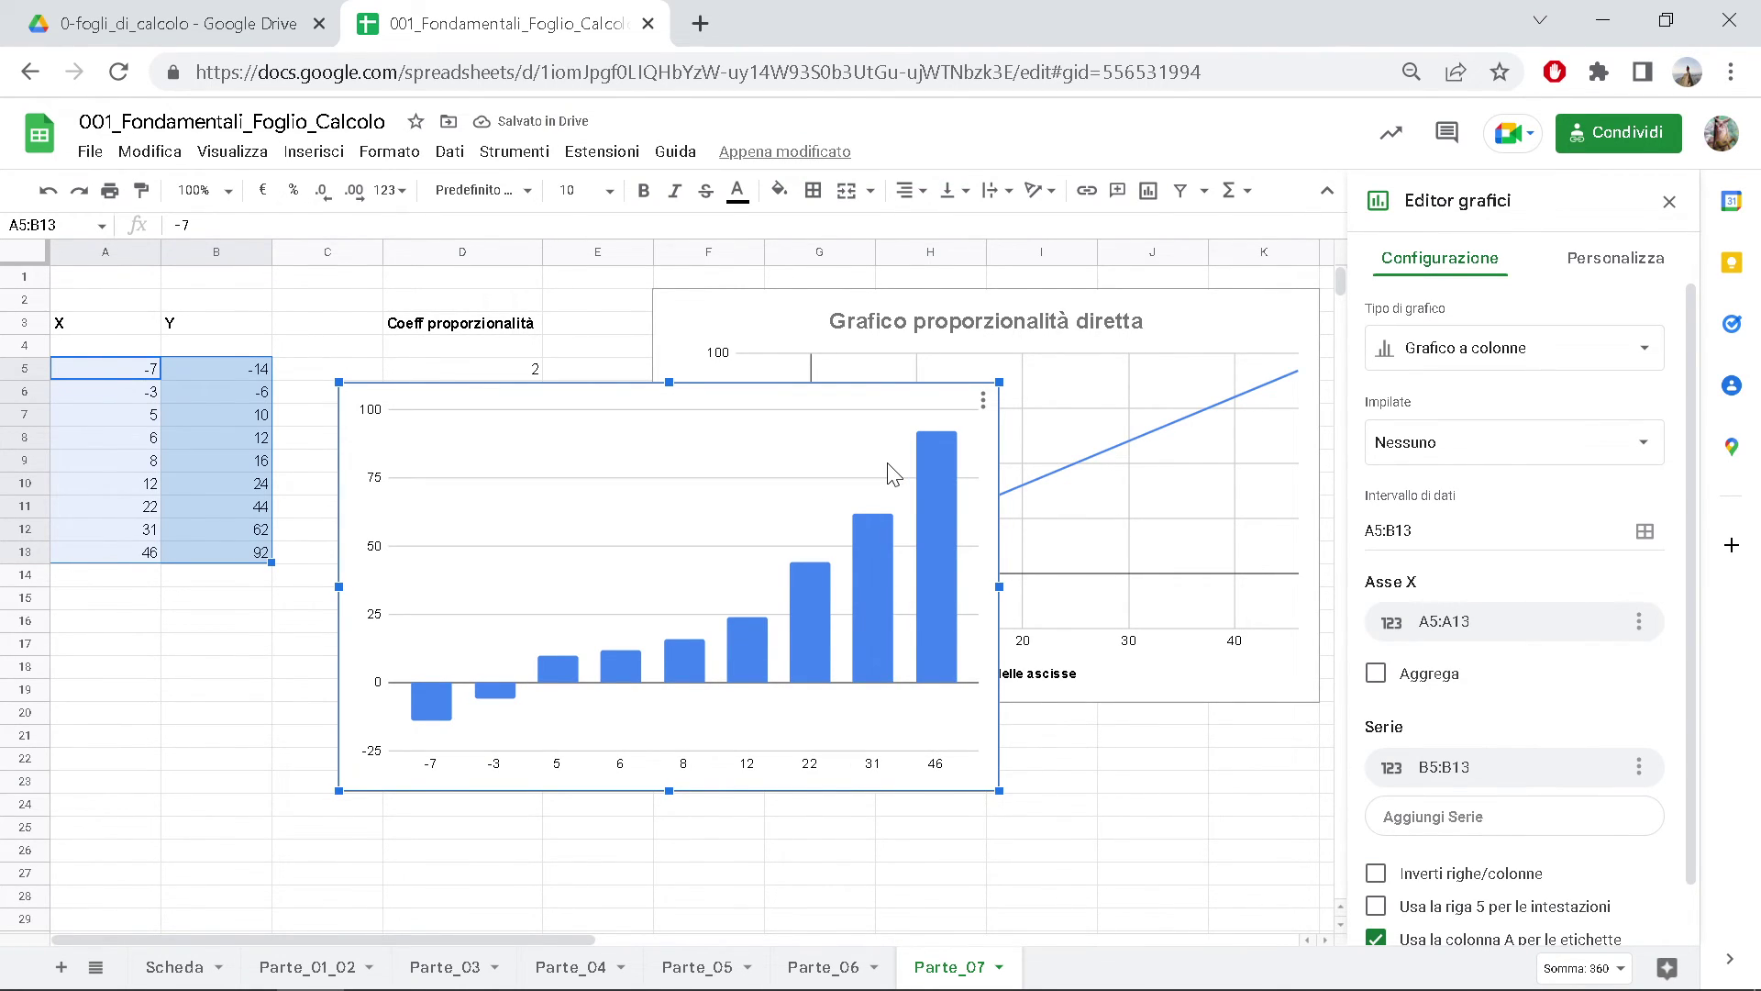
click(1481, 359)
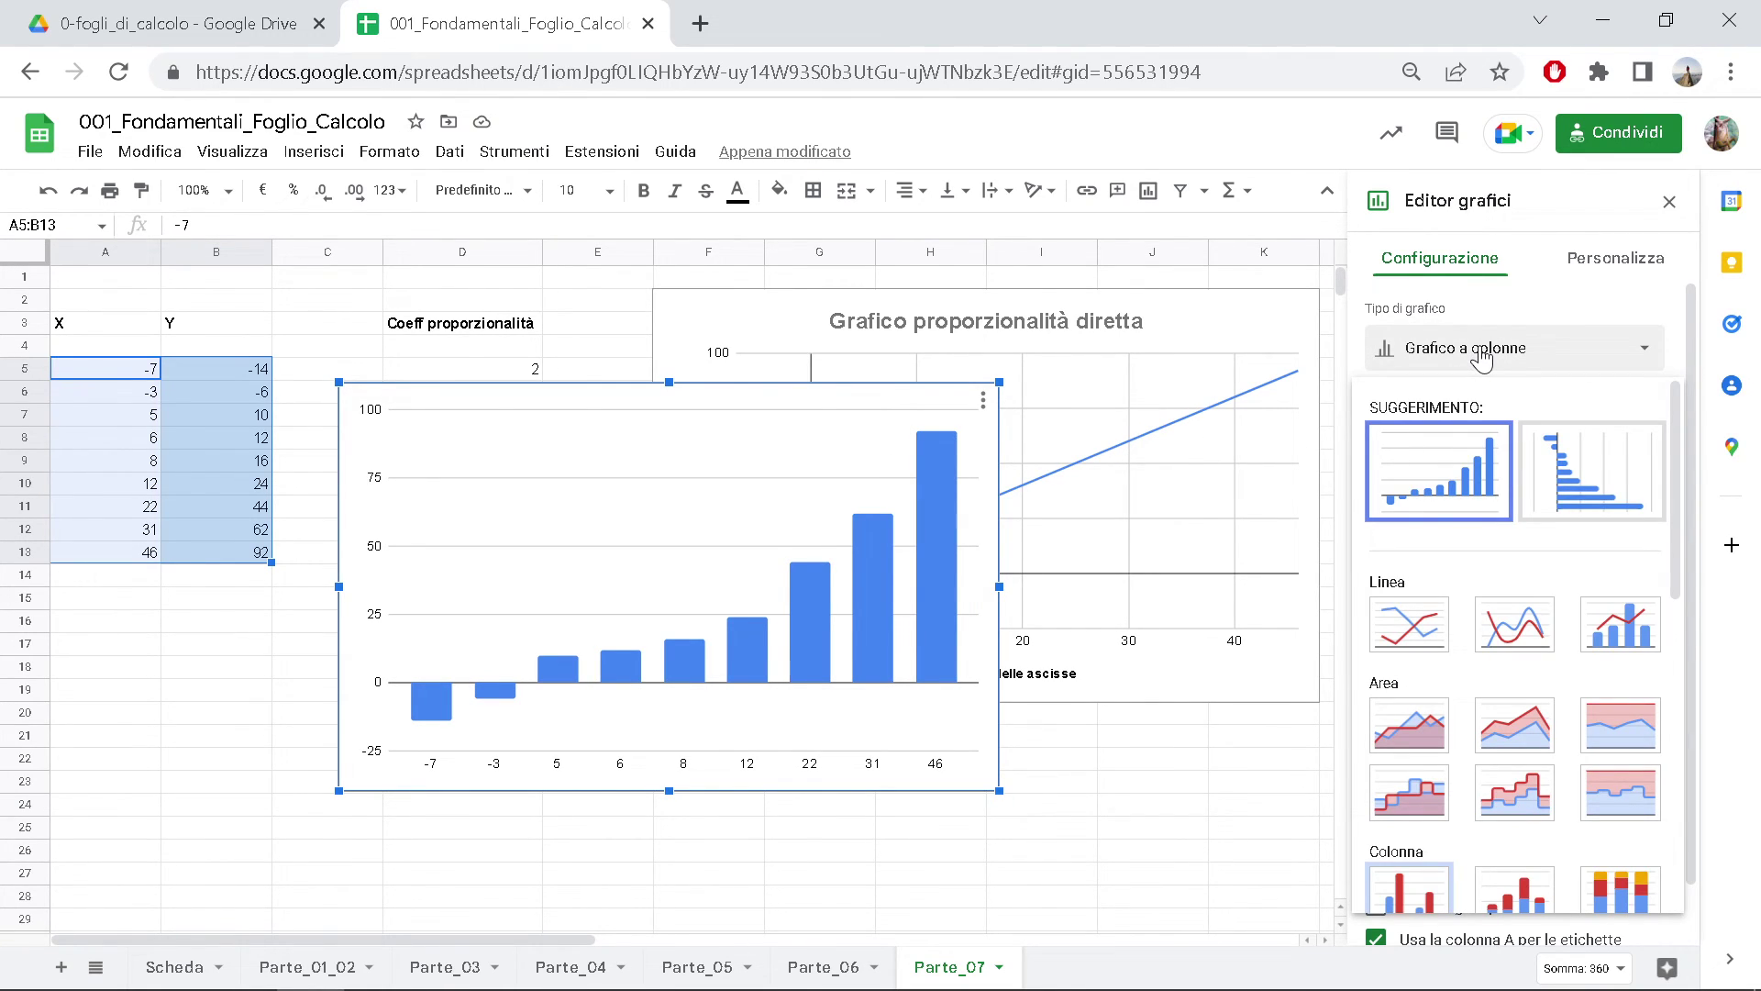
click(1418, 637)
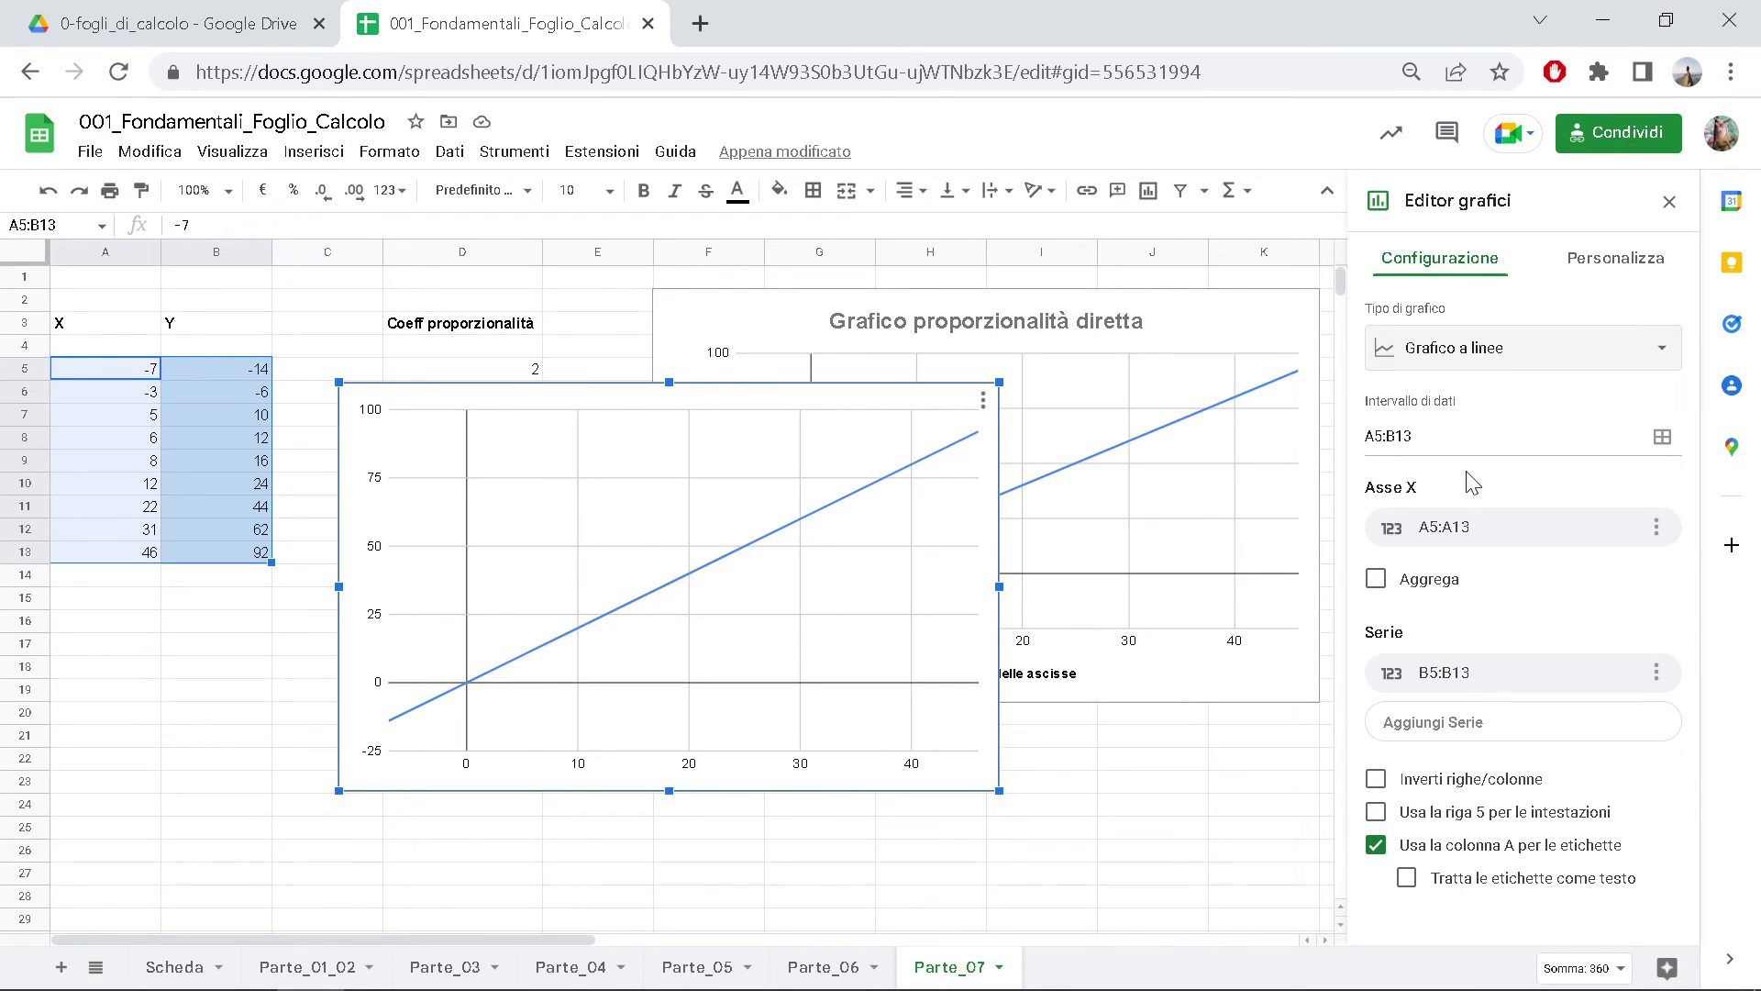
- Enter the chart title 'Grafico di proporzionalità diretta' under Titoli di grafico e assi
click(1571, 278)
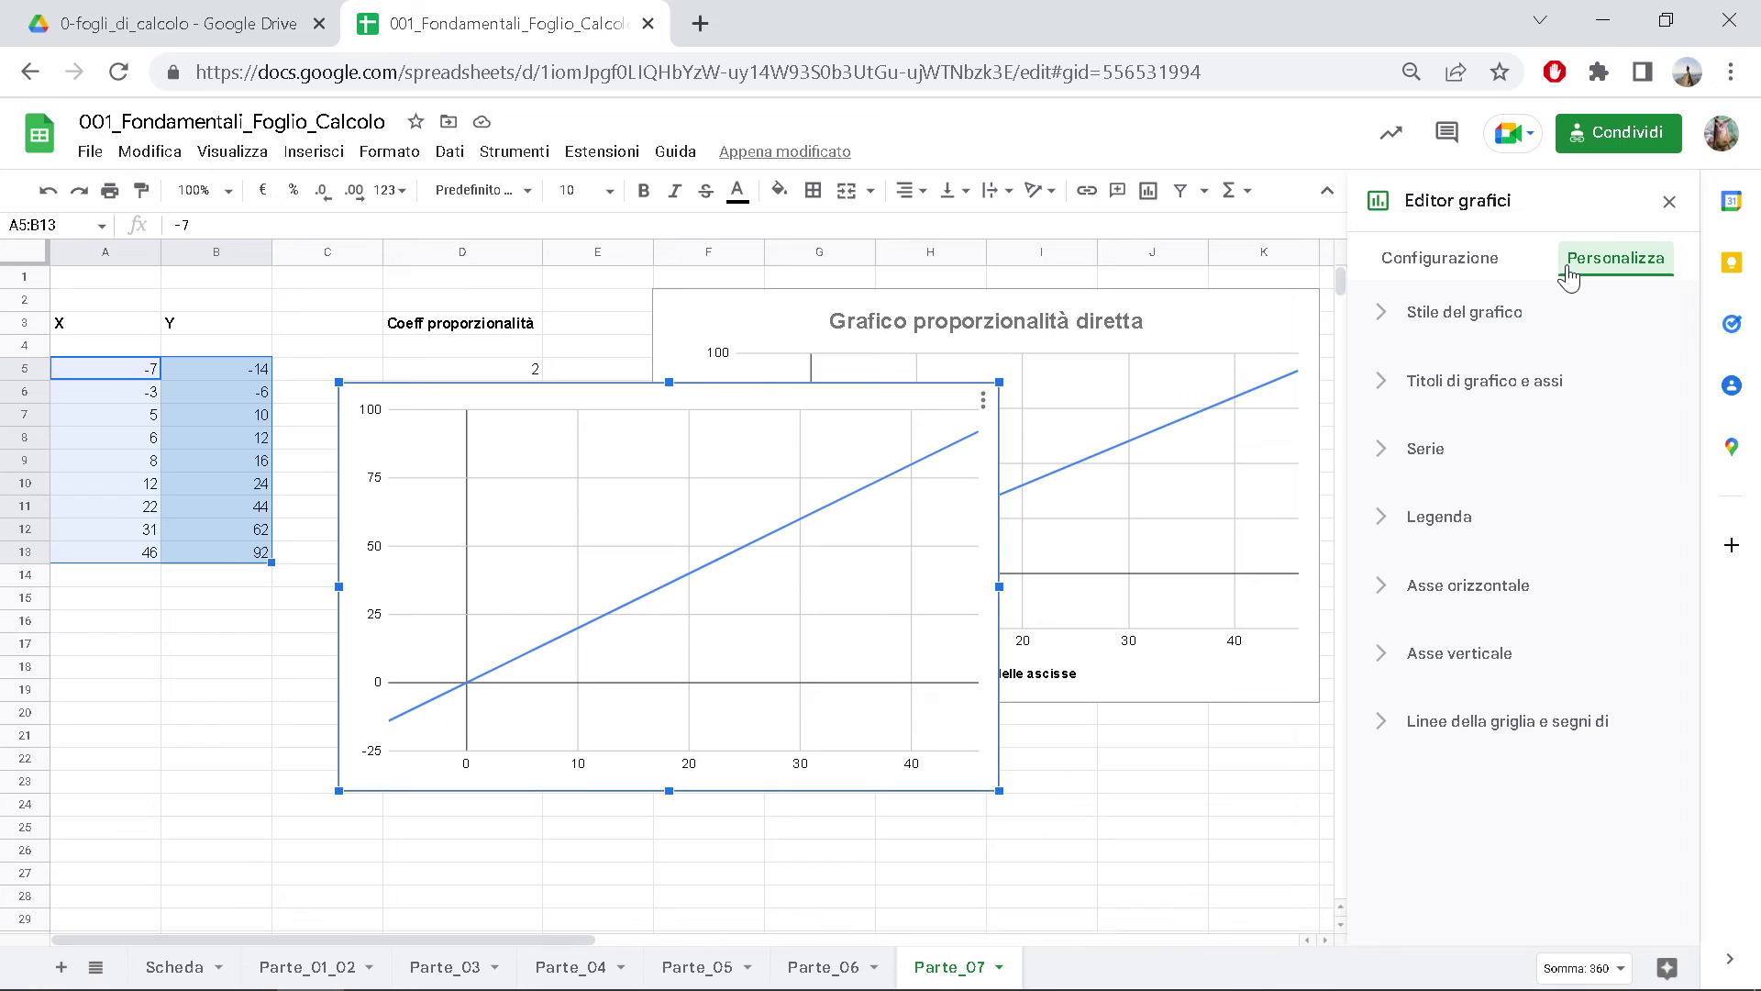
click(1509, 316)
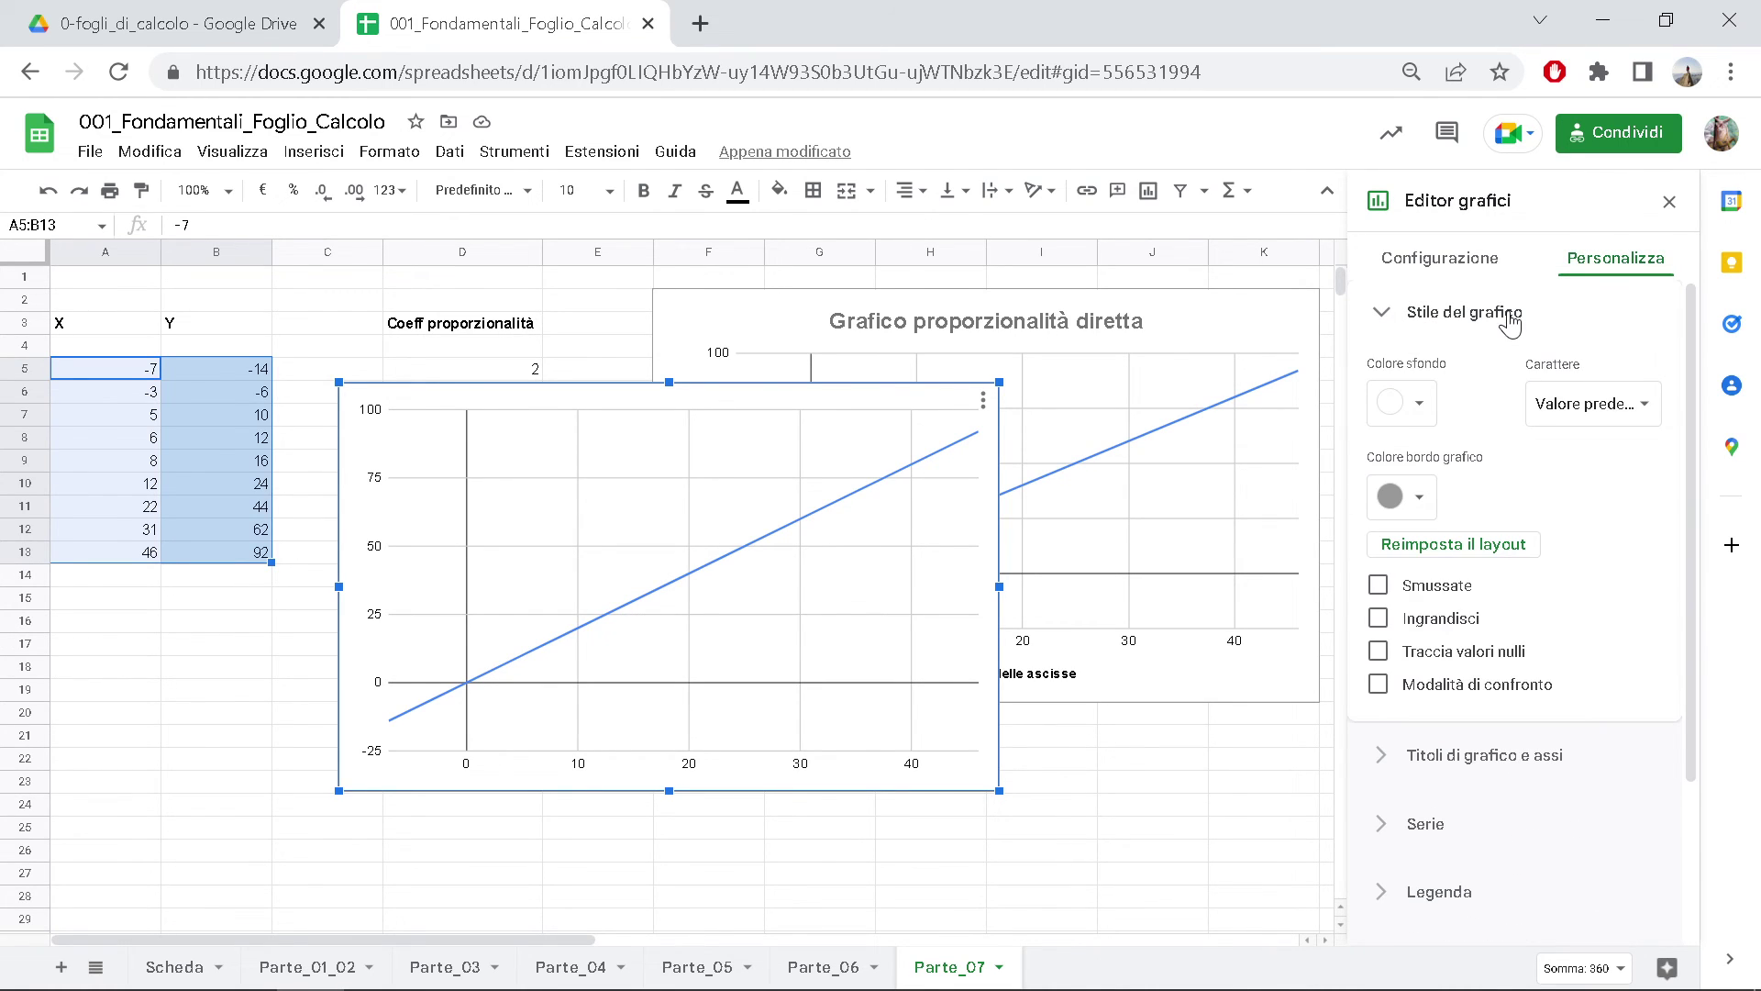
click(1509, 317)
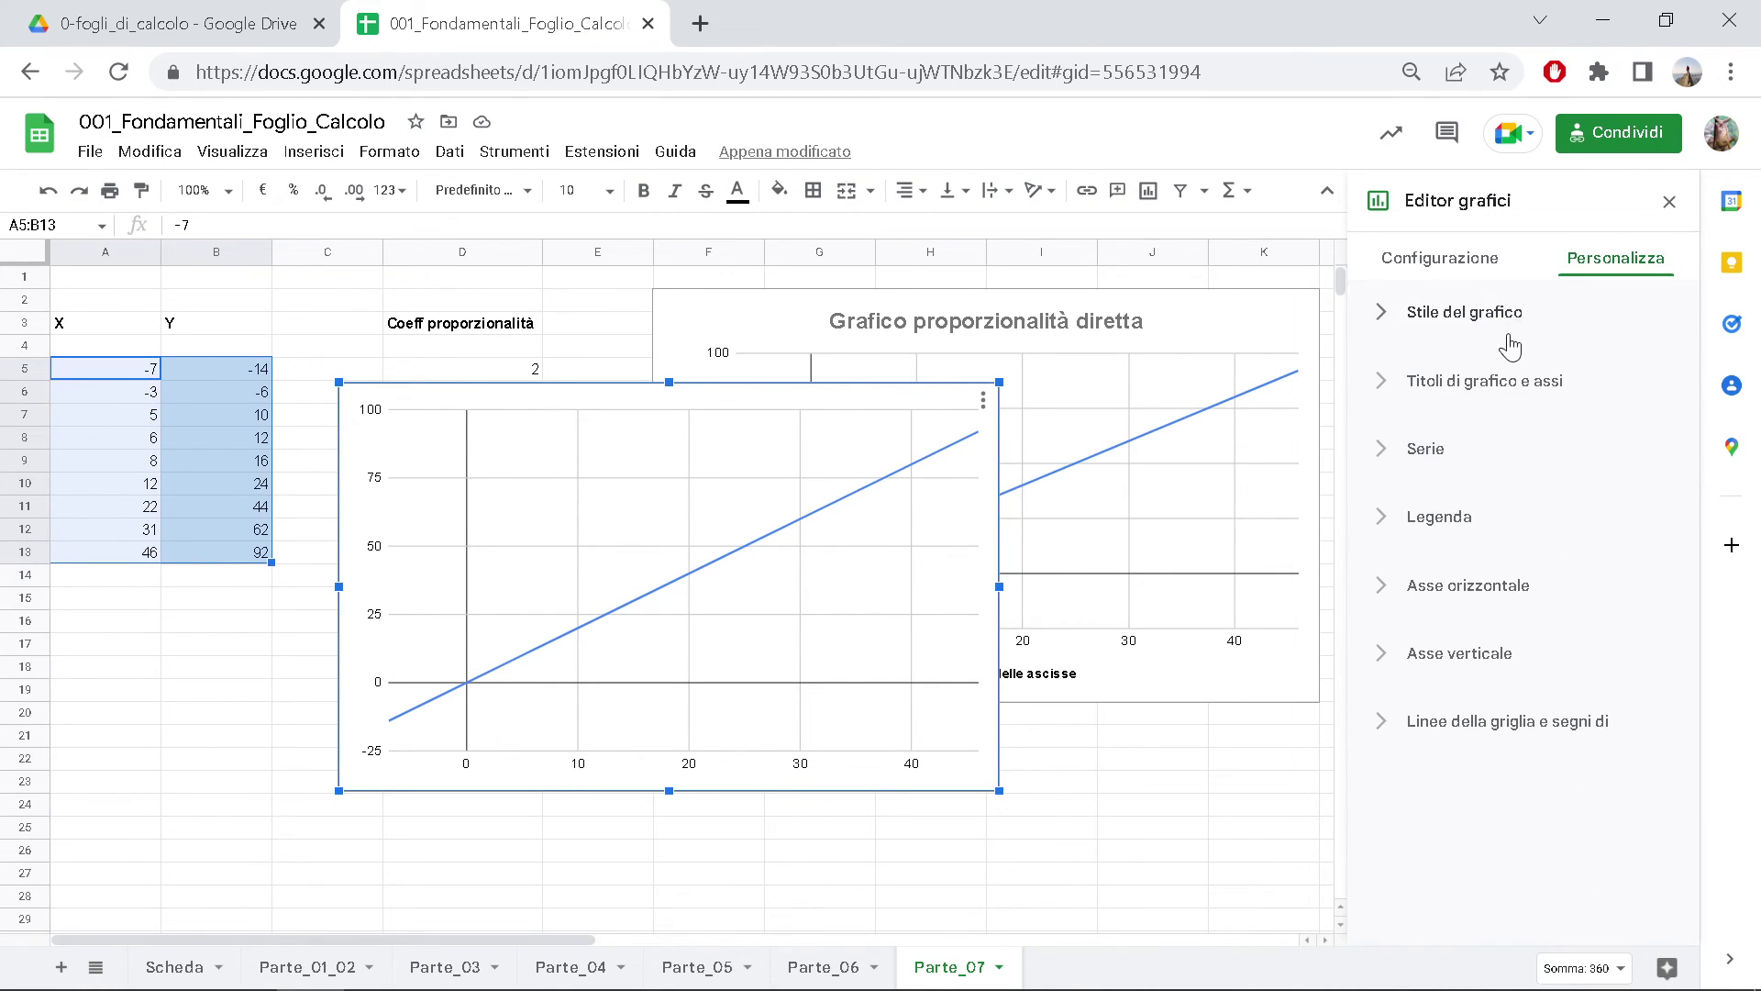
click(1509, 385)
click(1468, 546)
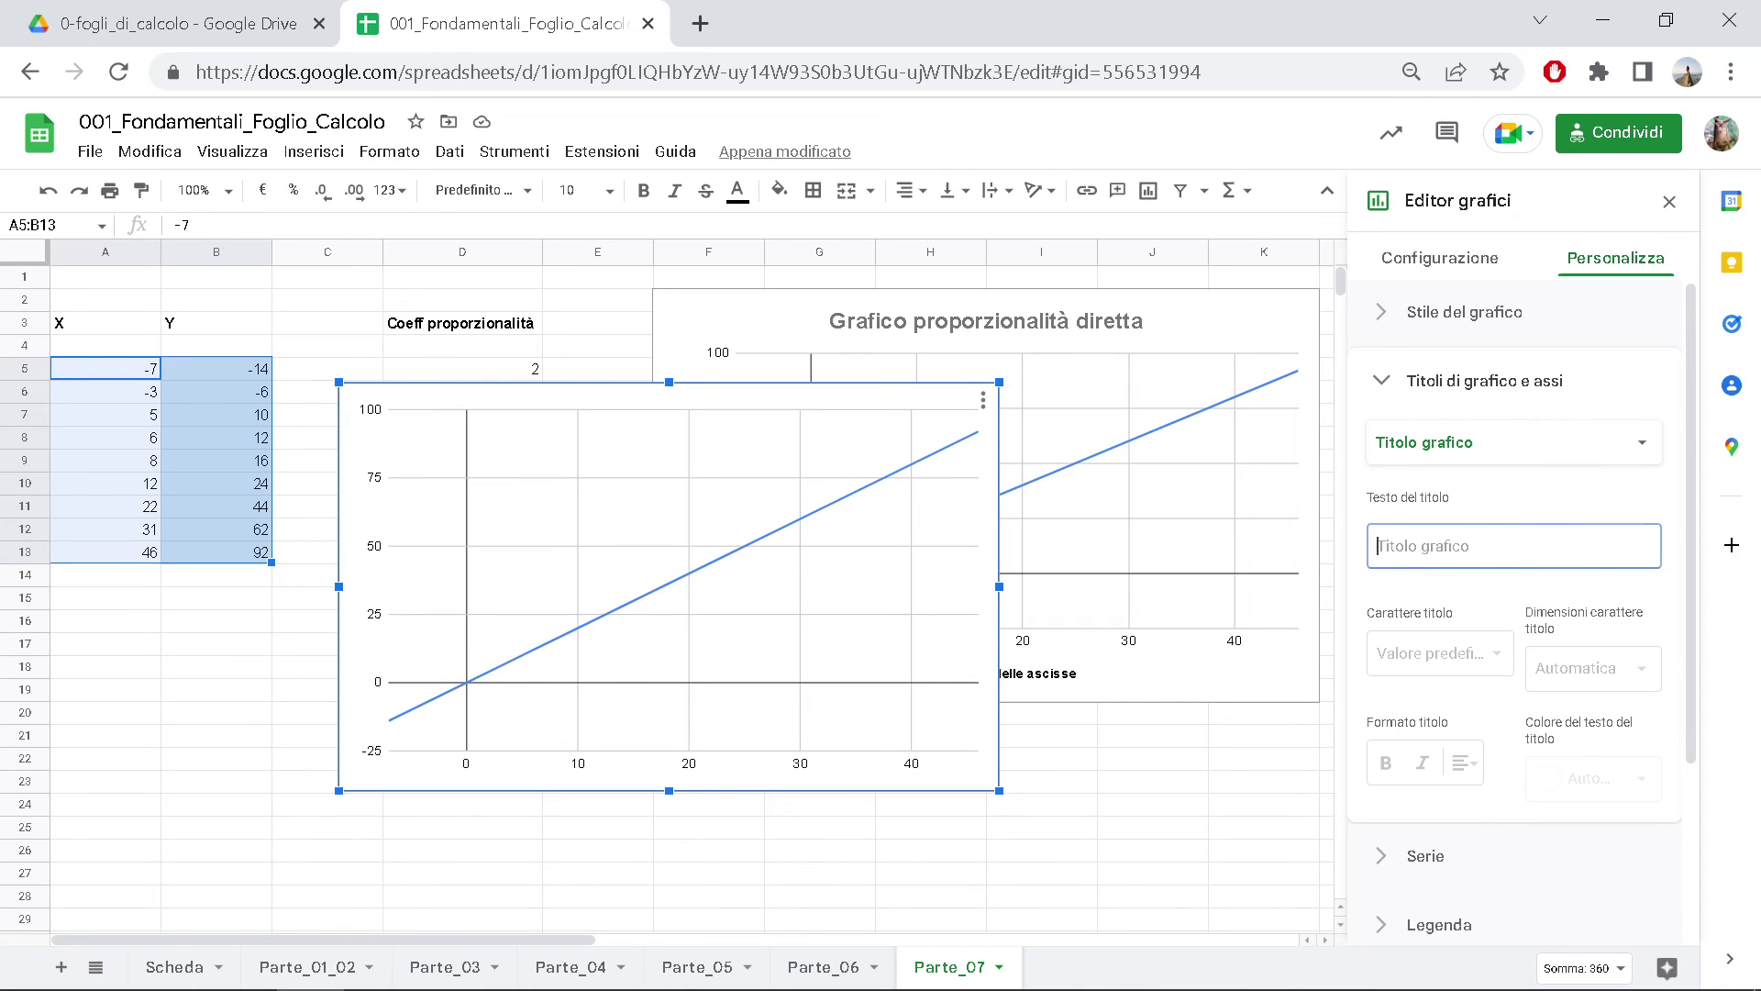
text(Tit)
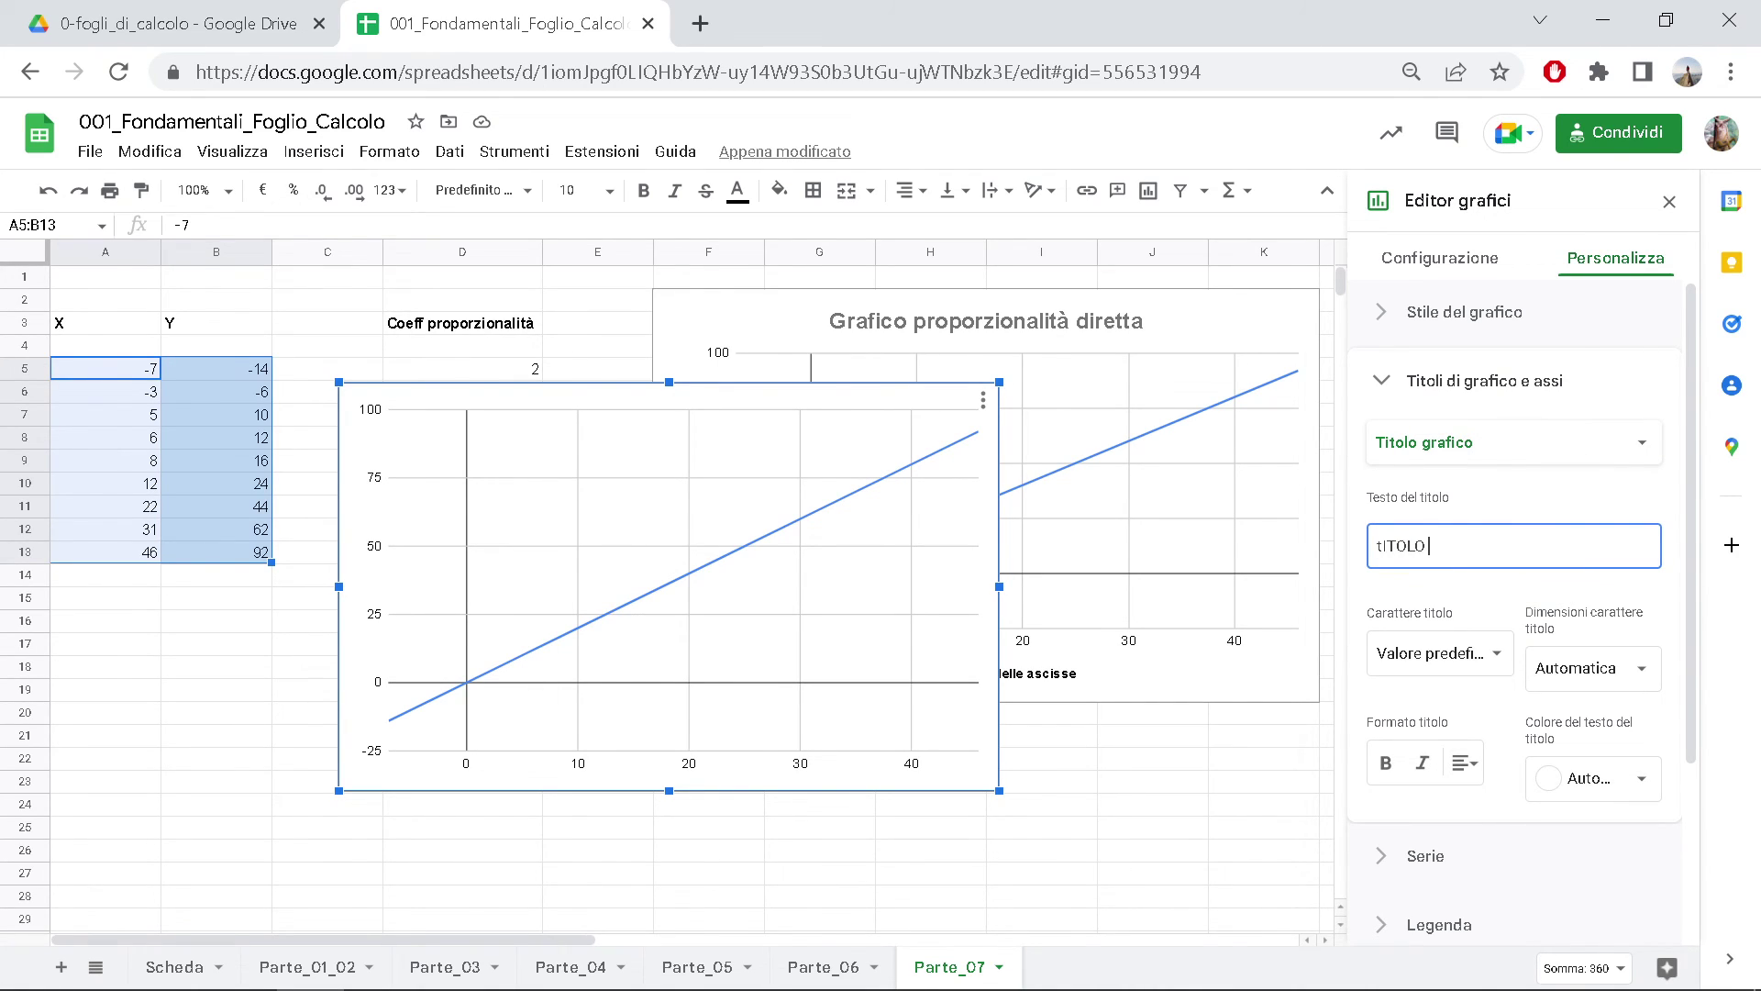
key(BackSpace)
key(BackSpace)
key(BackSpace)
text(G)
key(BackSpace)
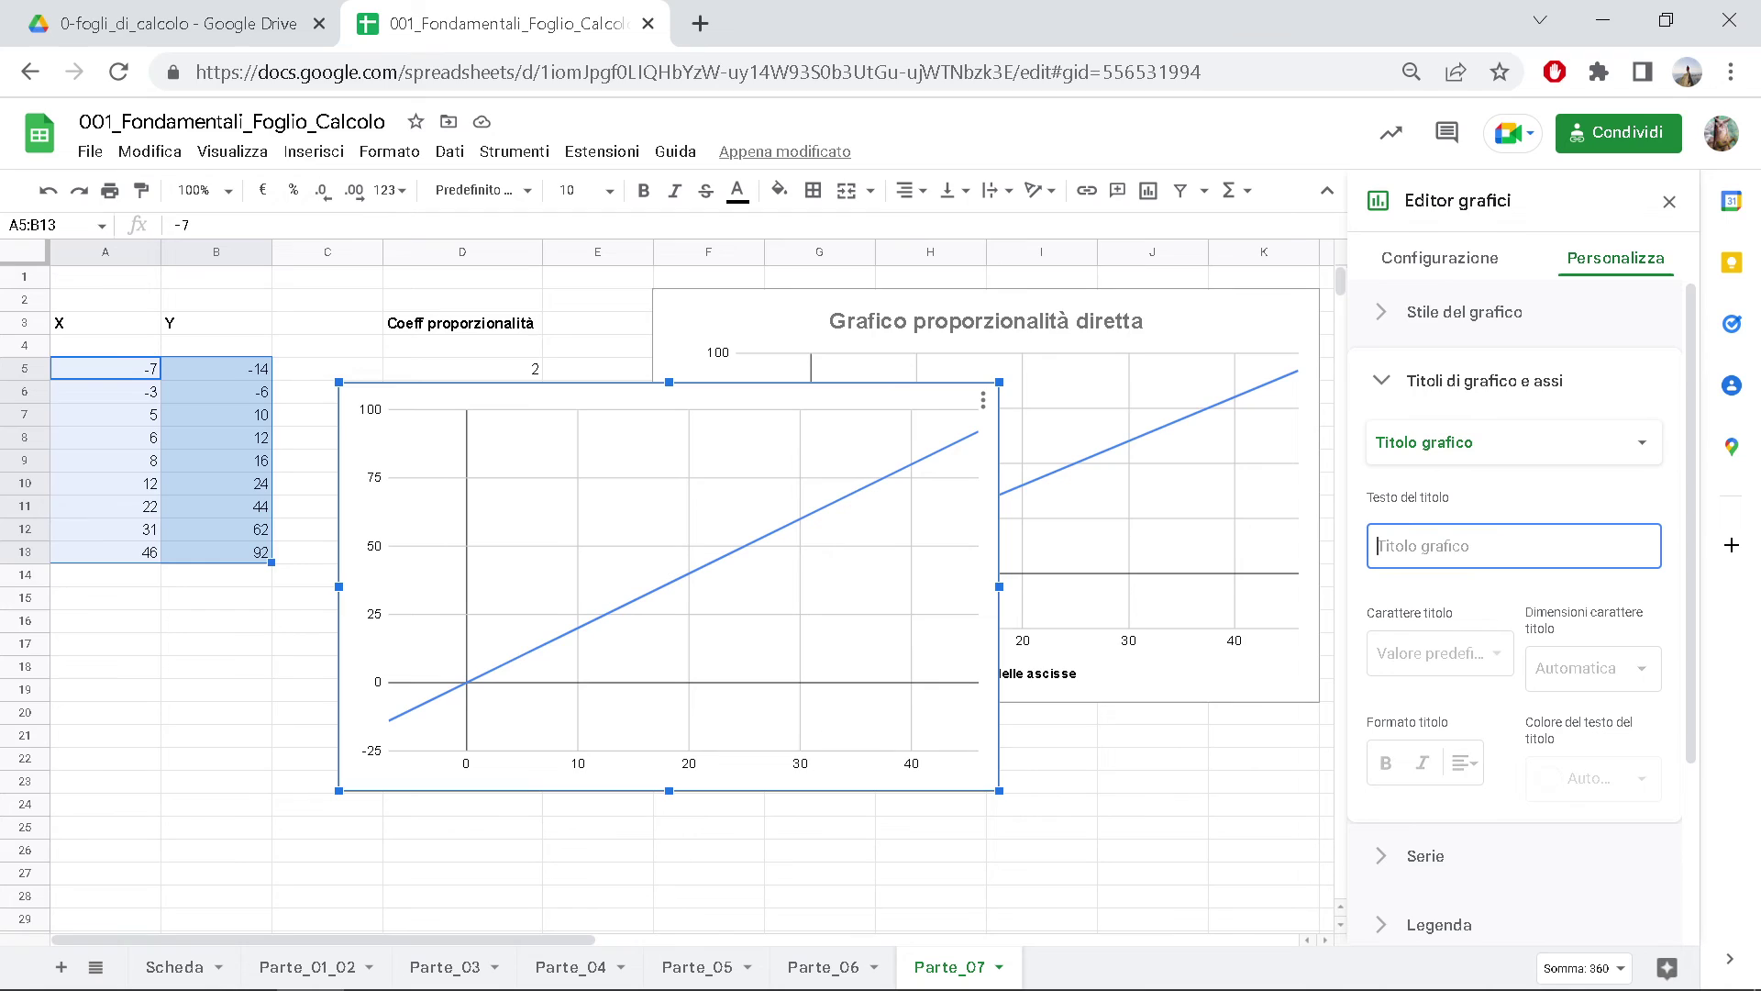
text(GRraf)
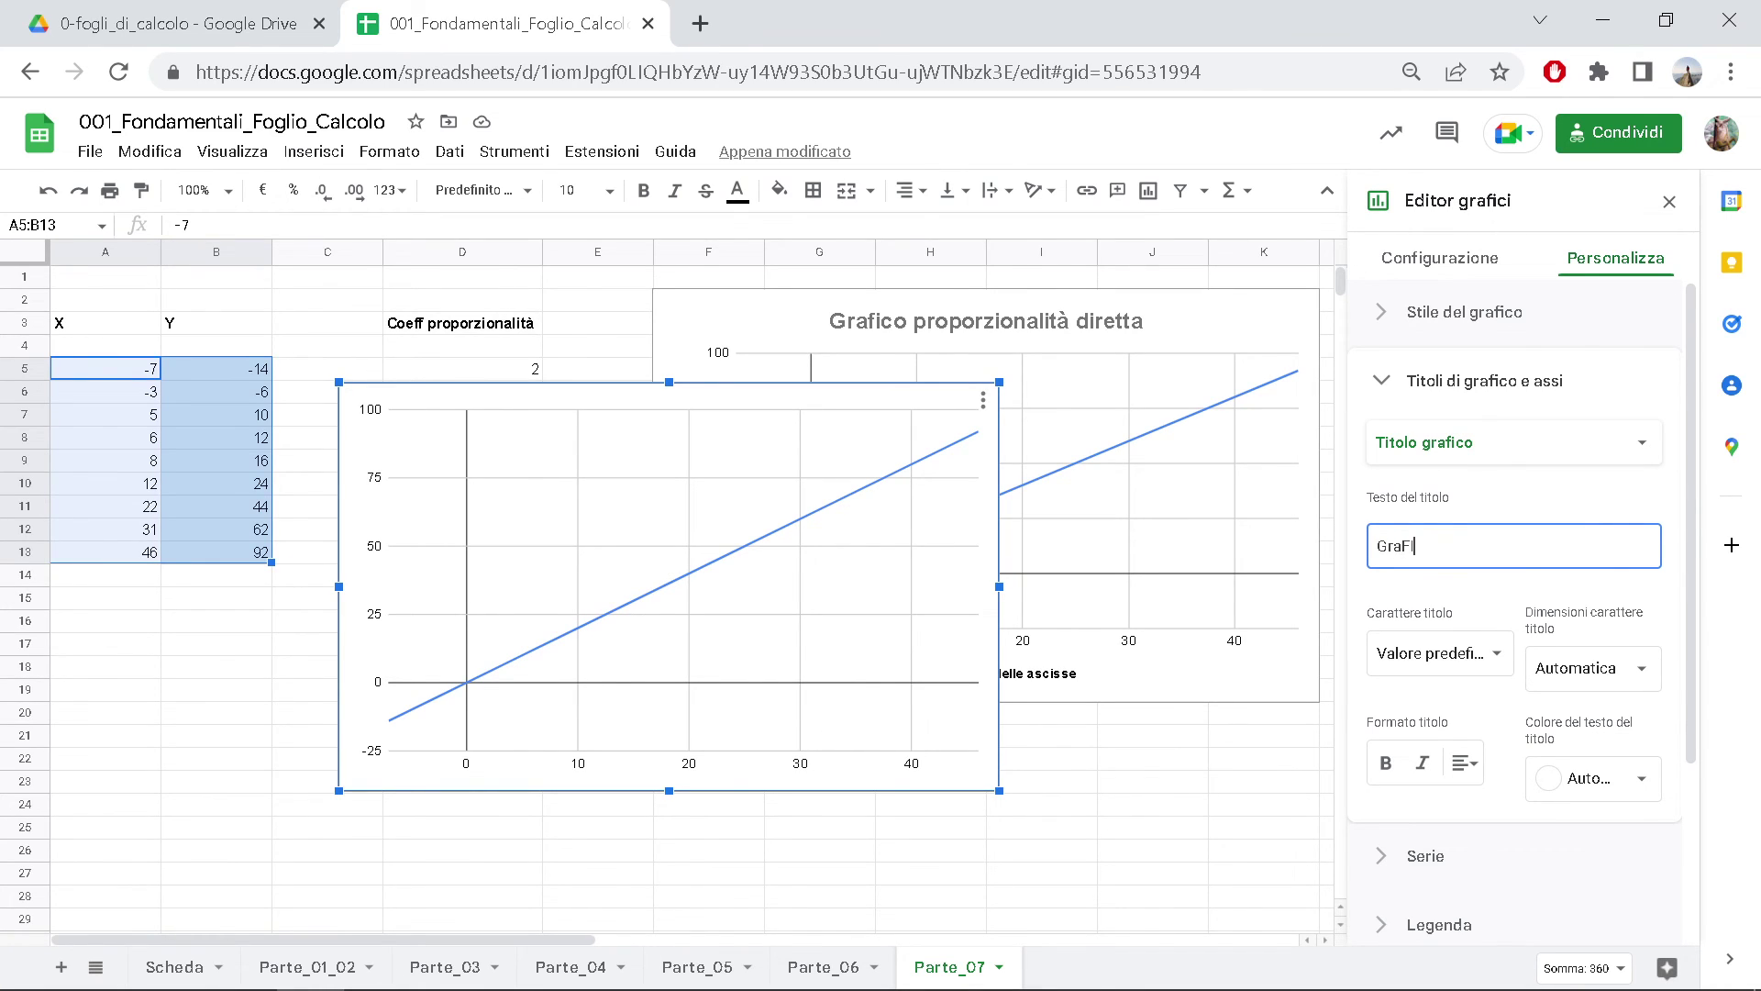
key(BackSpace)
text(fico di pro)
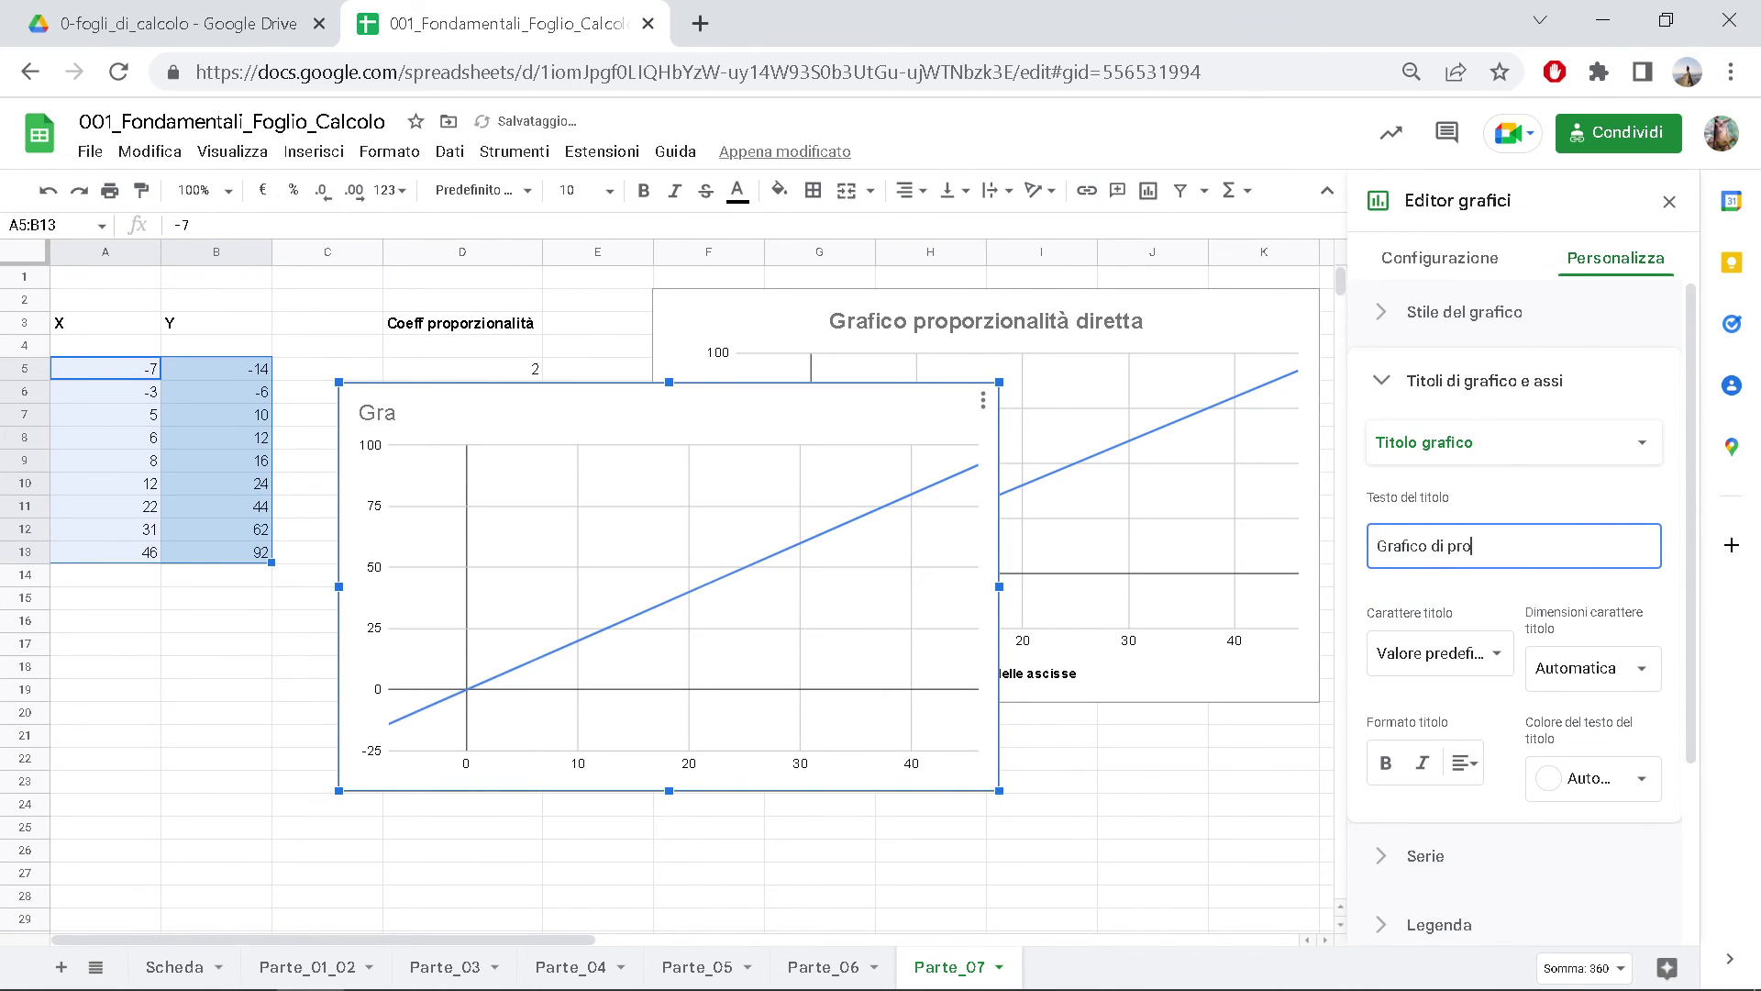
text(porzio)
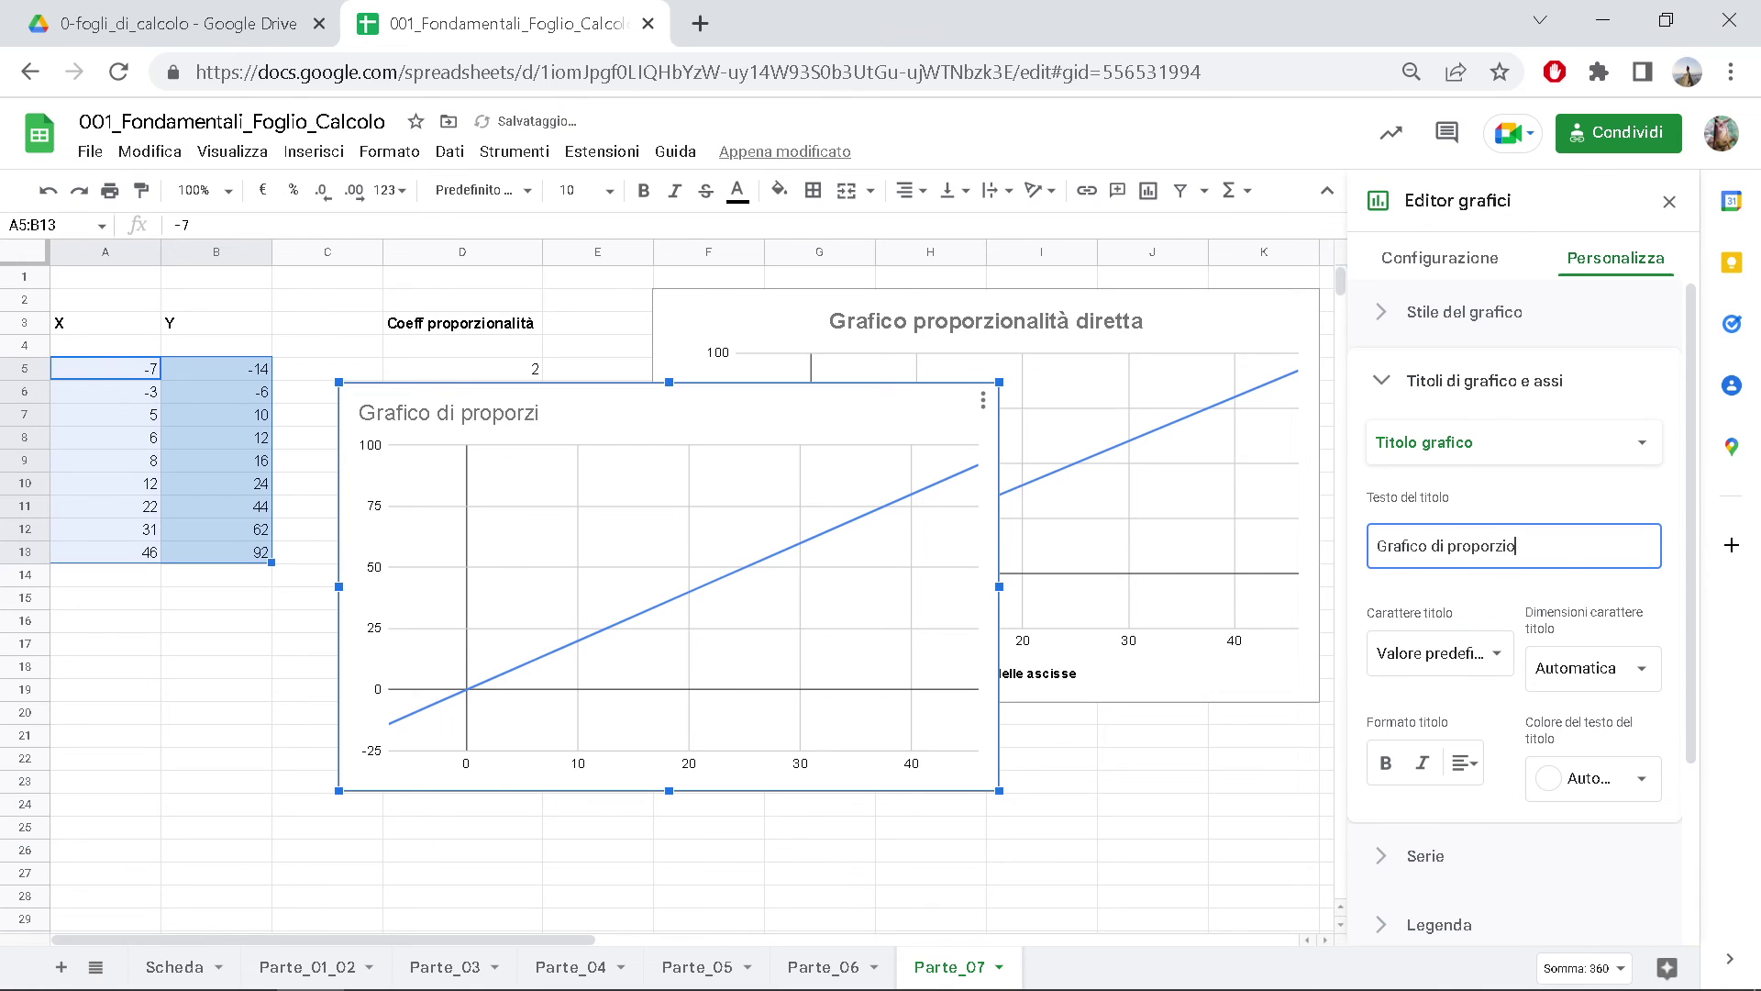
text(nalità diretta)
- Make the chart title bold and centre-aligned
click(1386, 765)
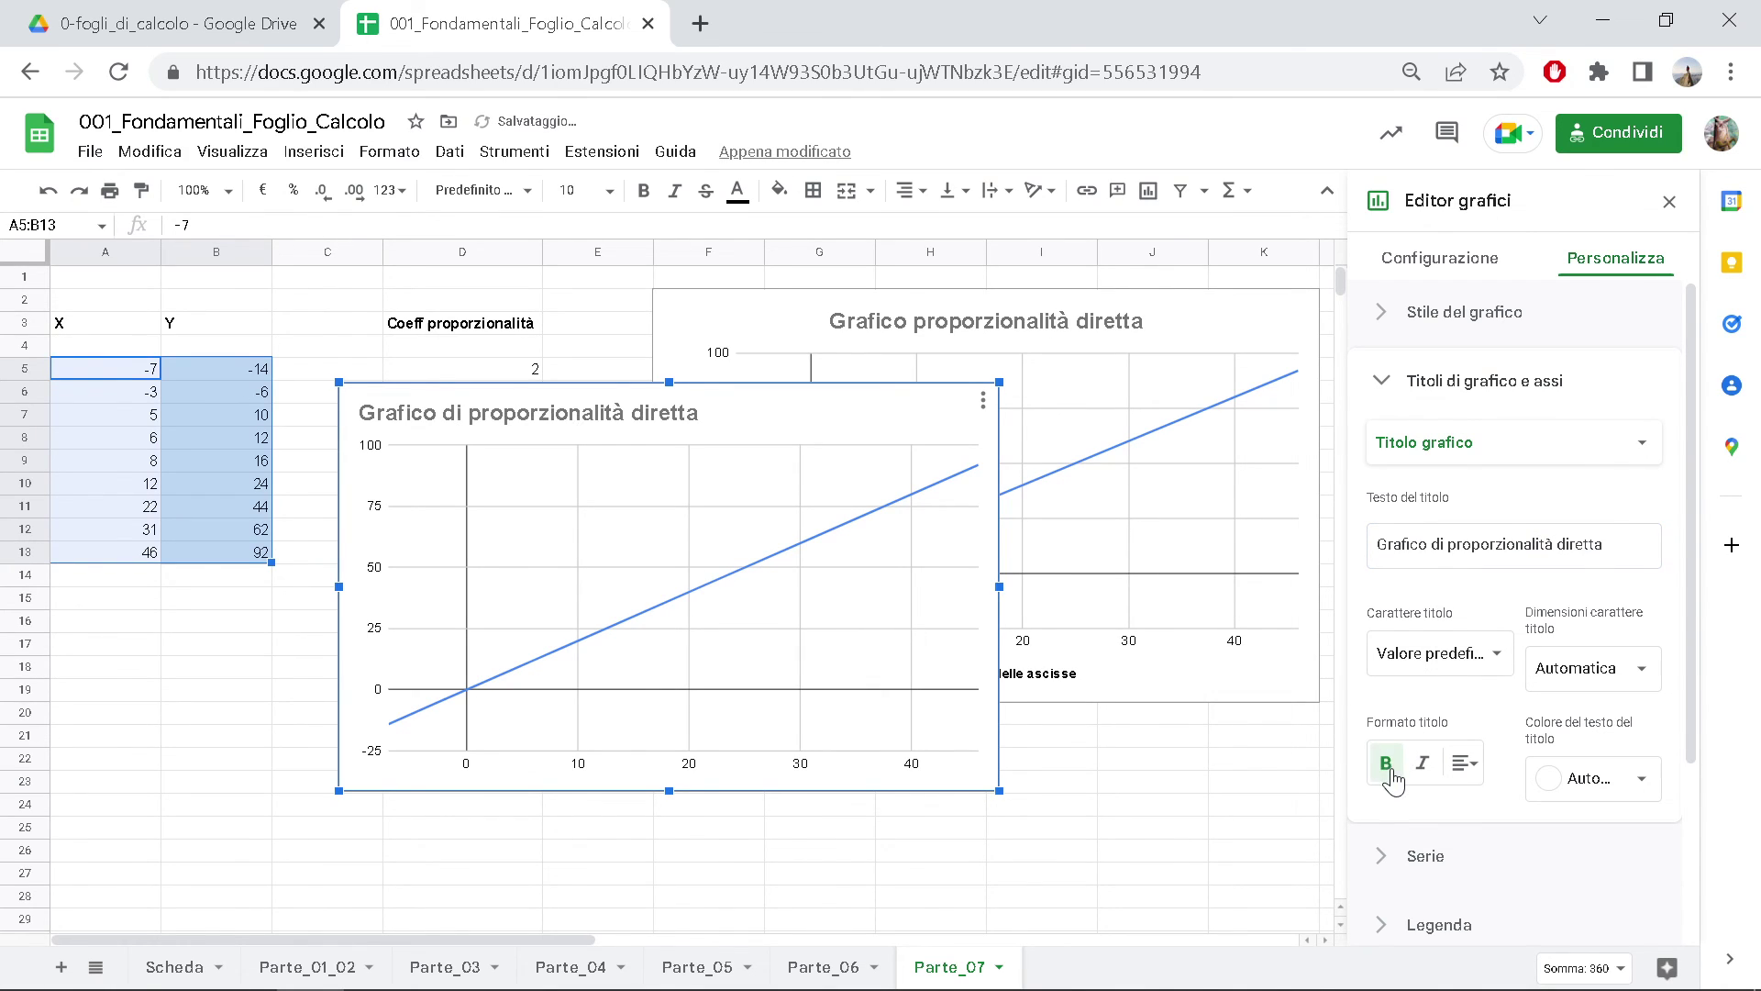
click(1472, 776)
click(1496, 809)
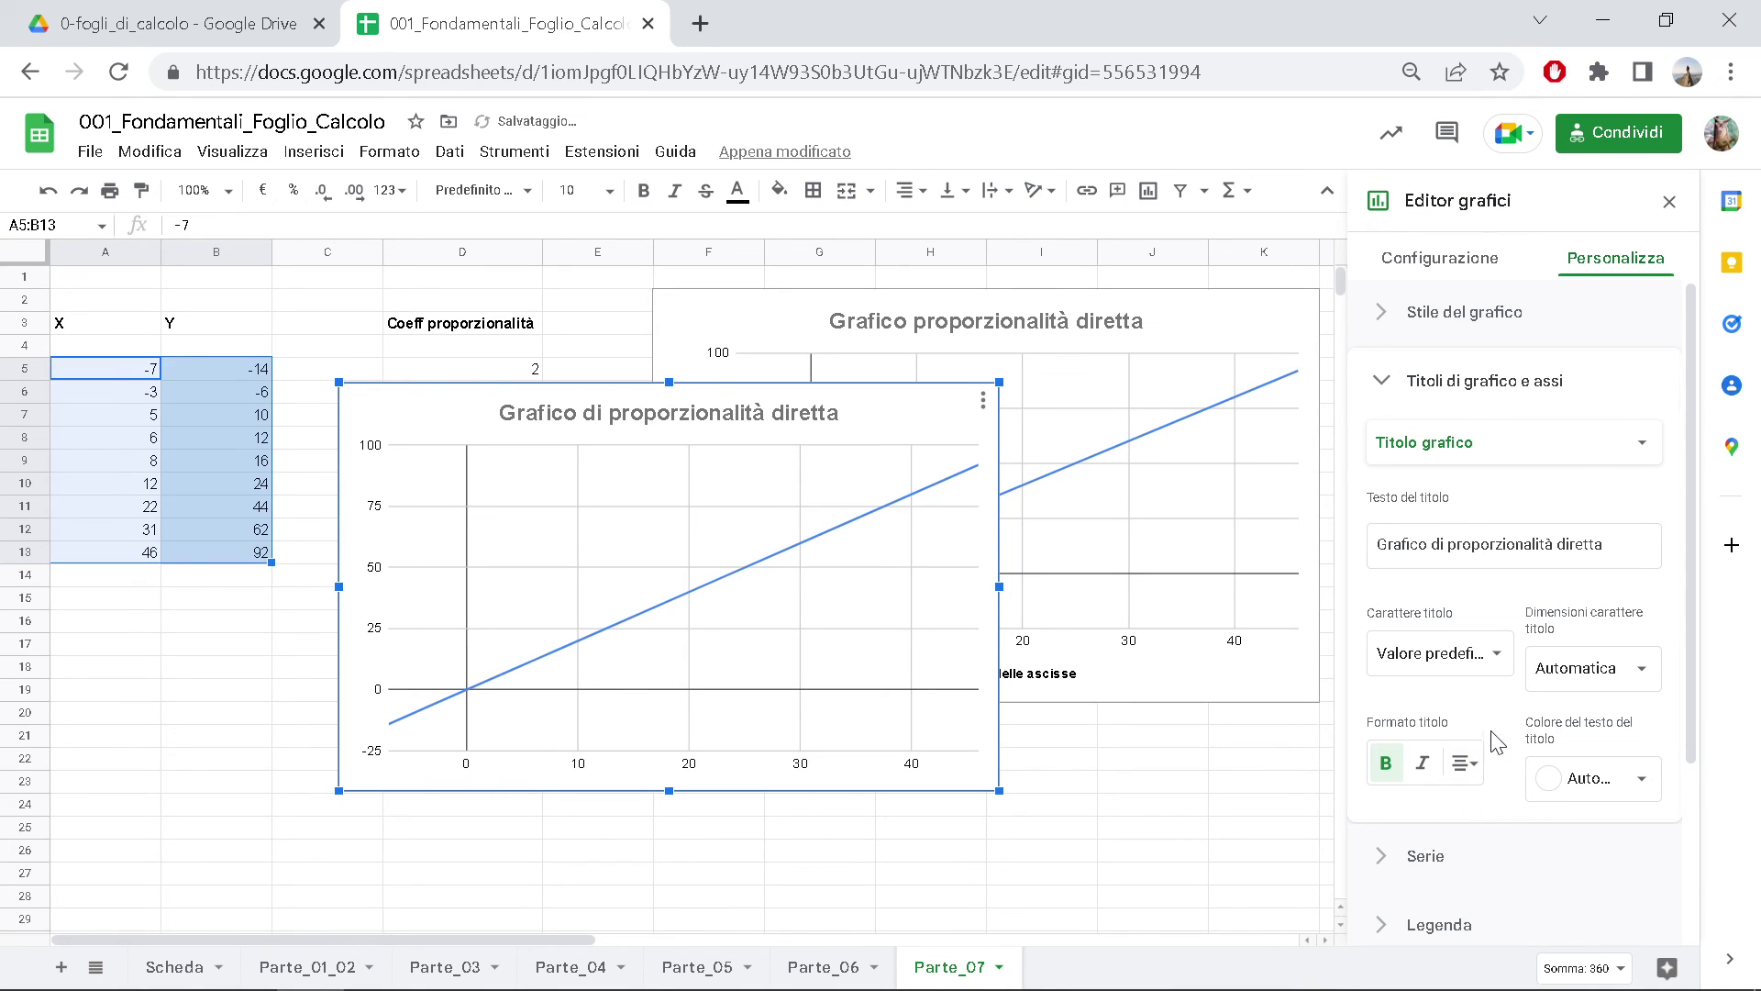
click(1477, 459)
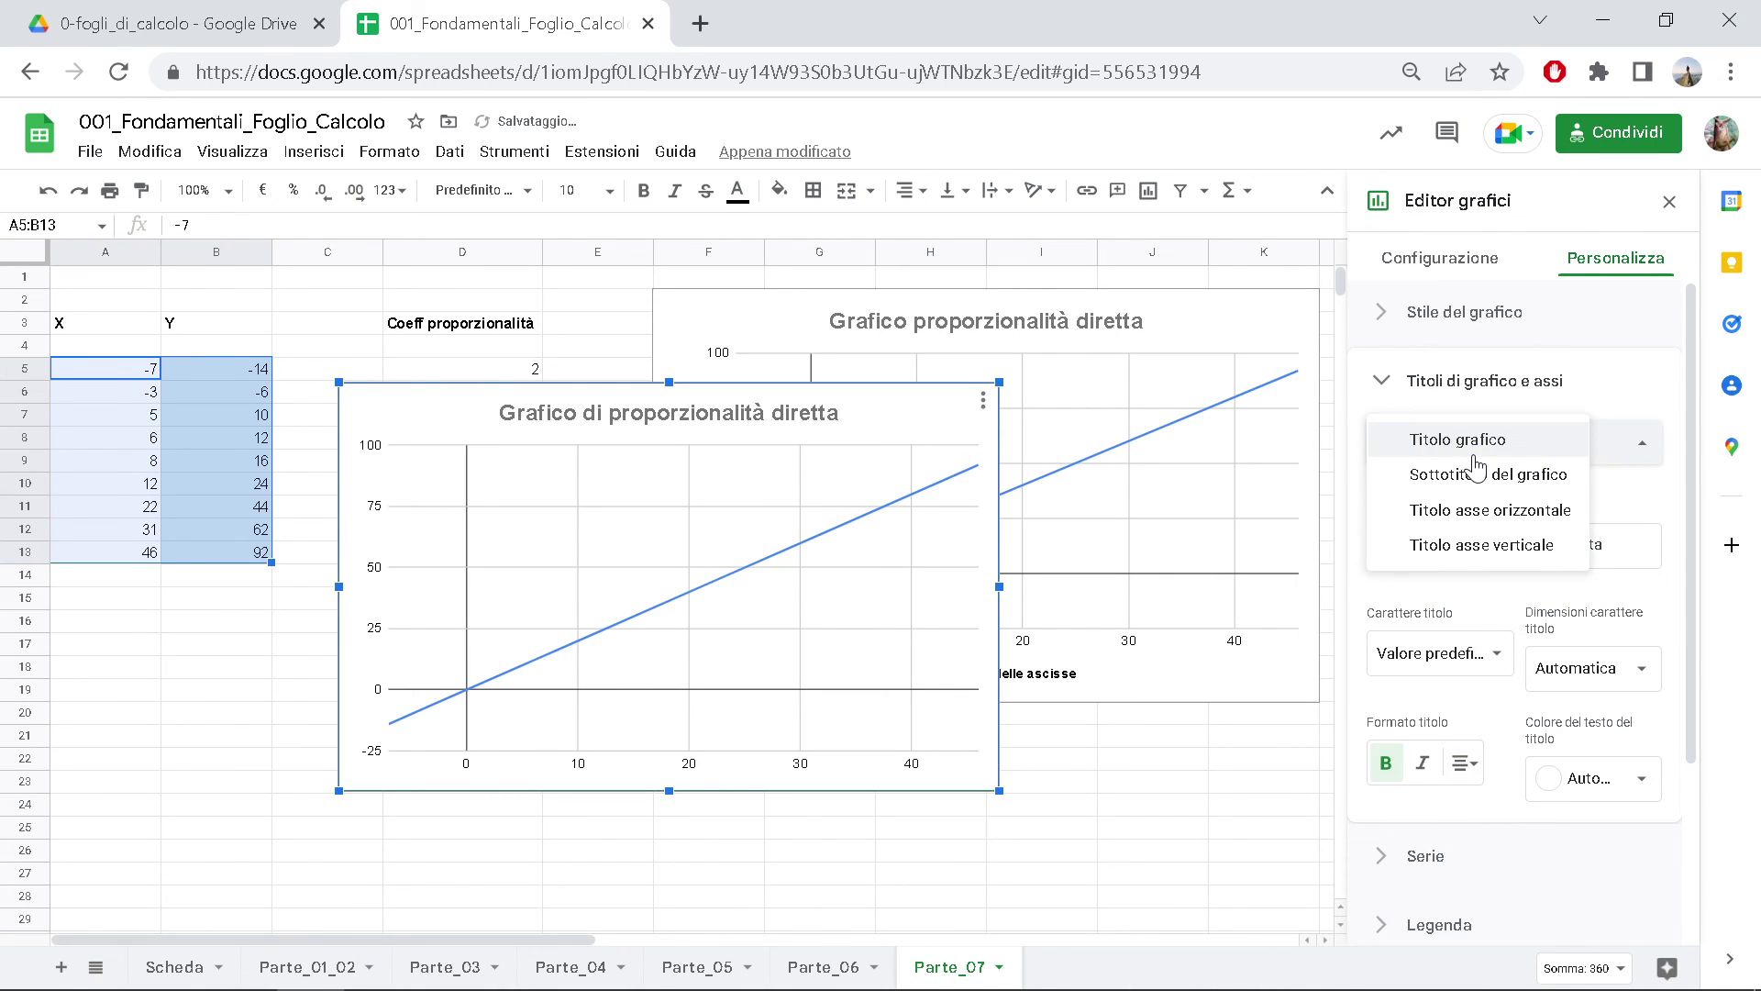
- Set the horizontal axis title to 'Asse delle ascisse'
click(1507, 510)
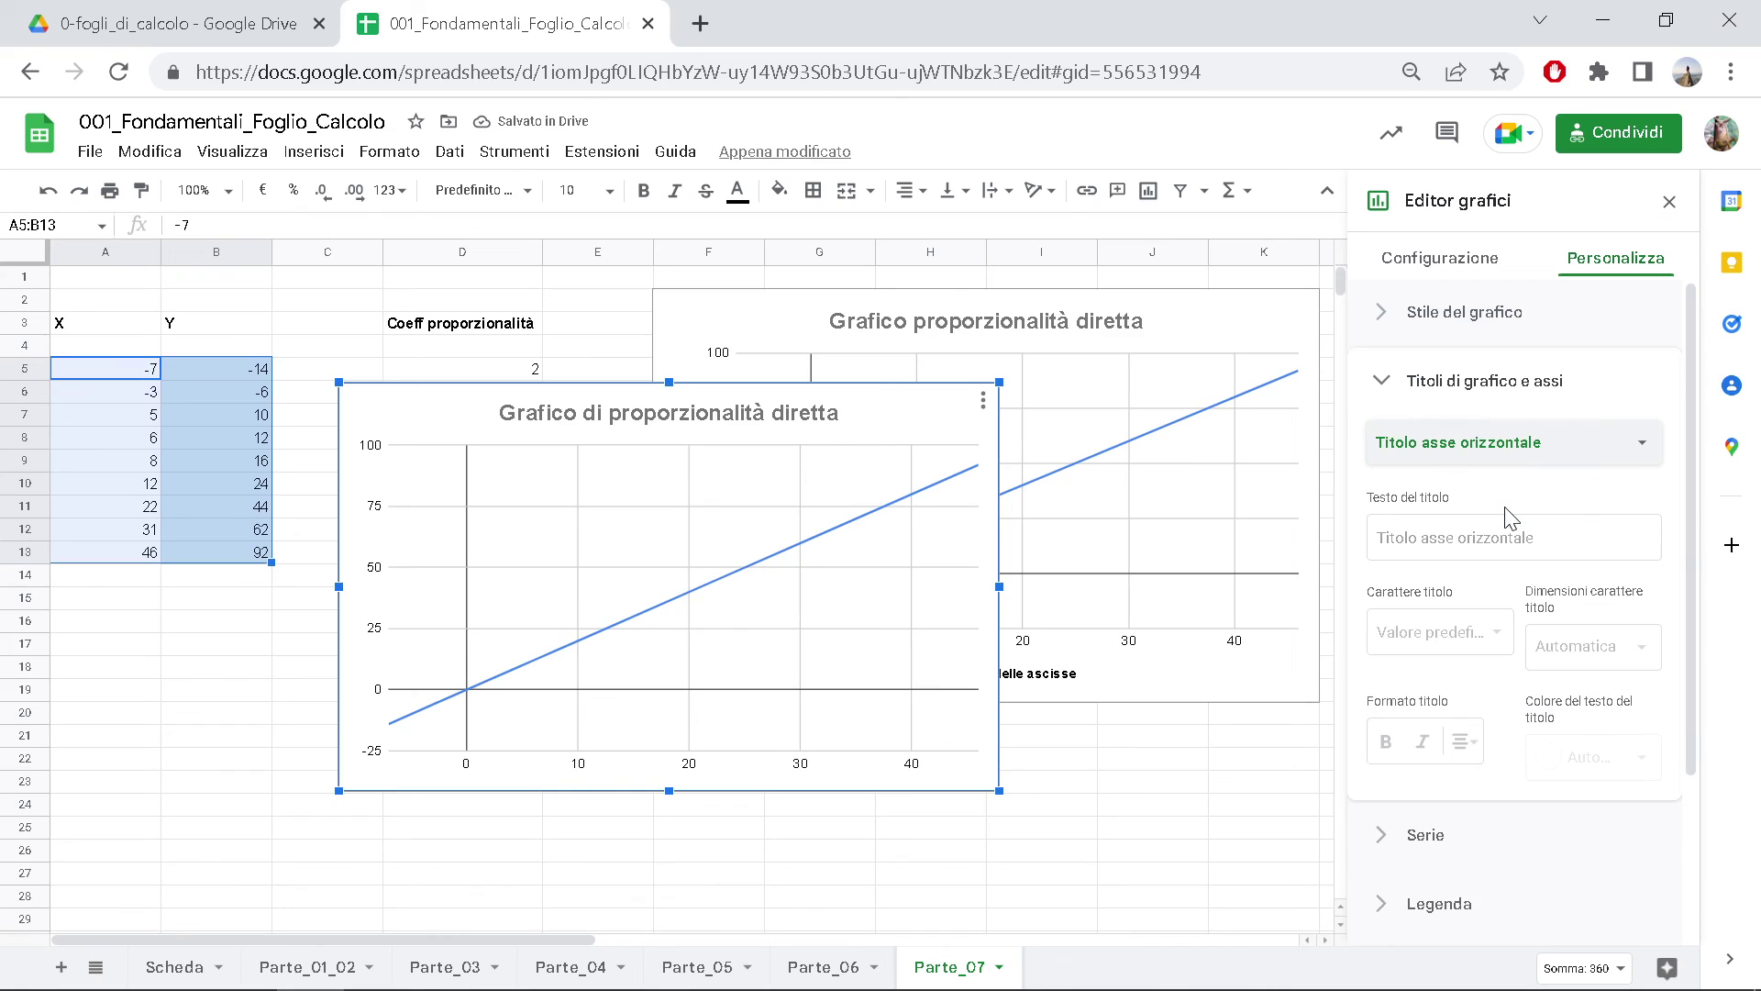
click(1512, 537)
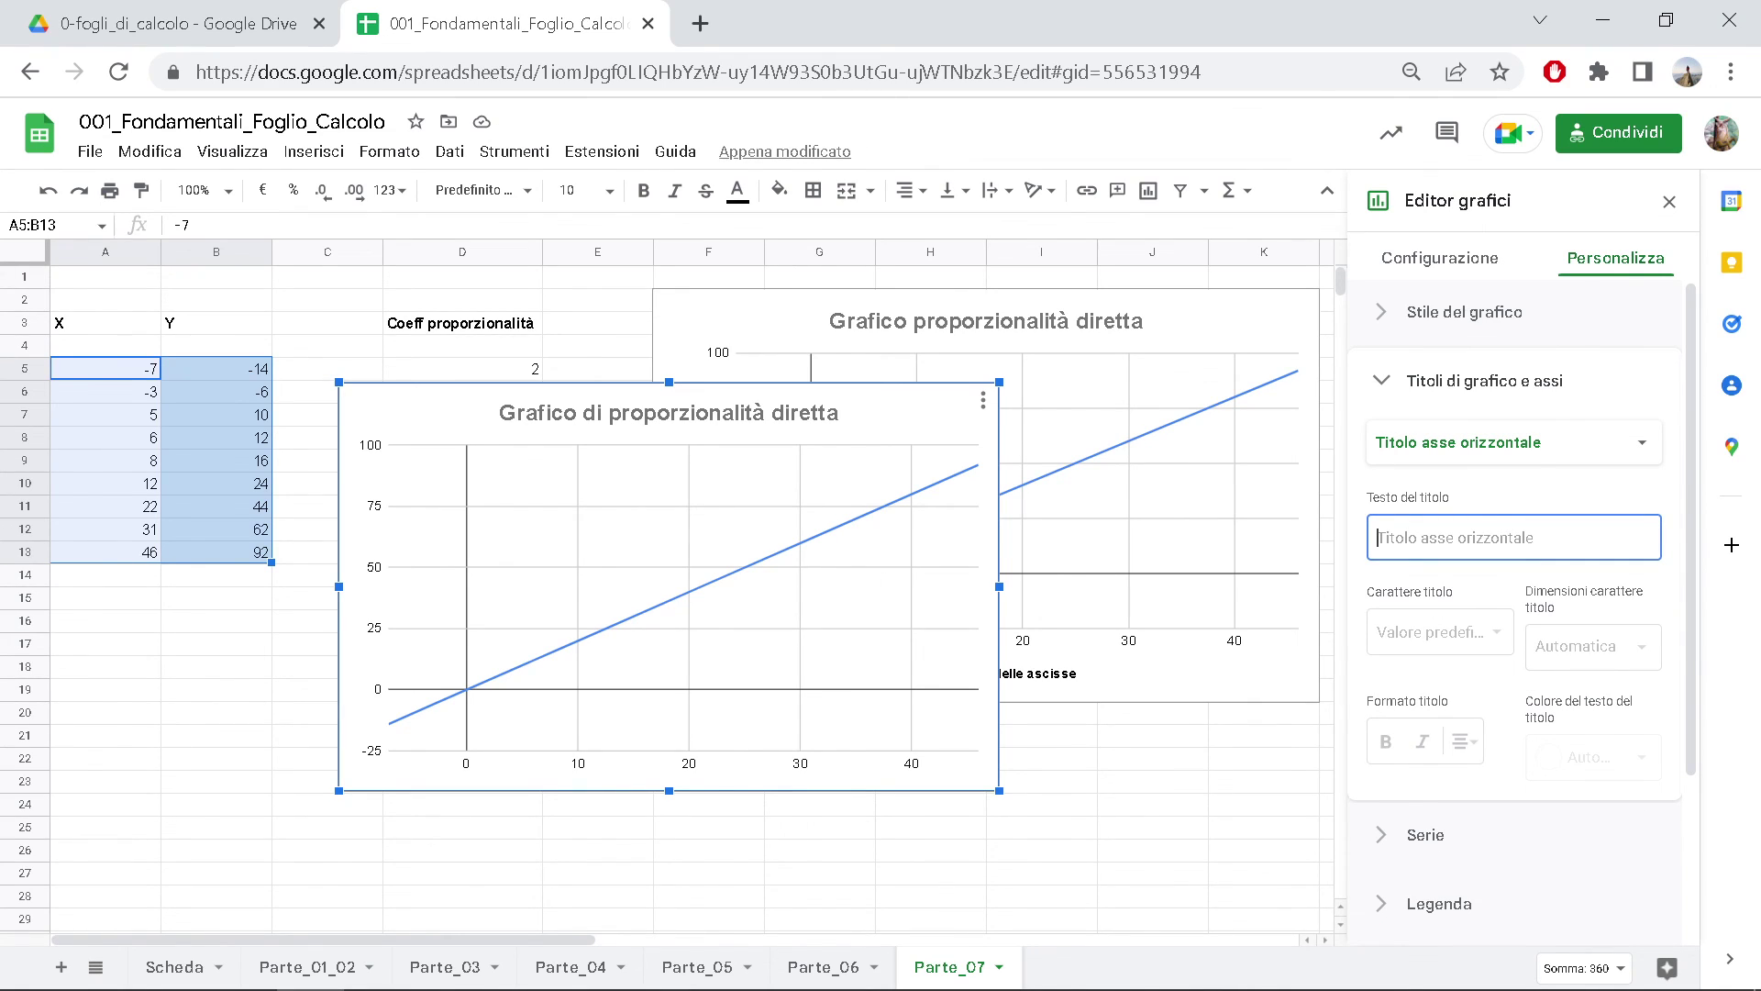
text(Ass)
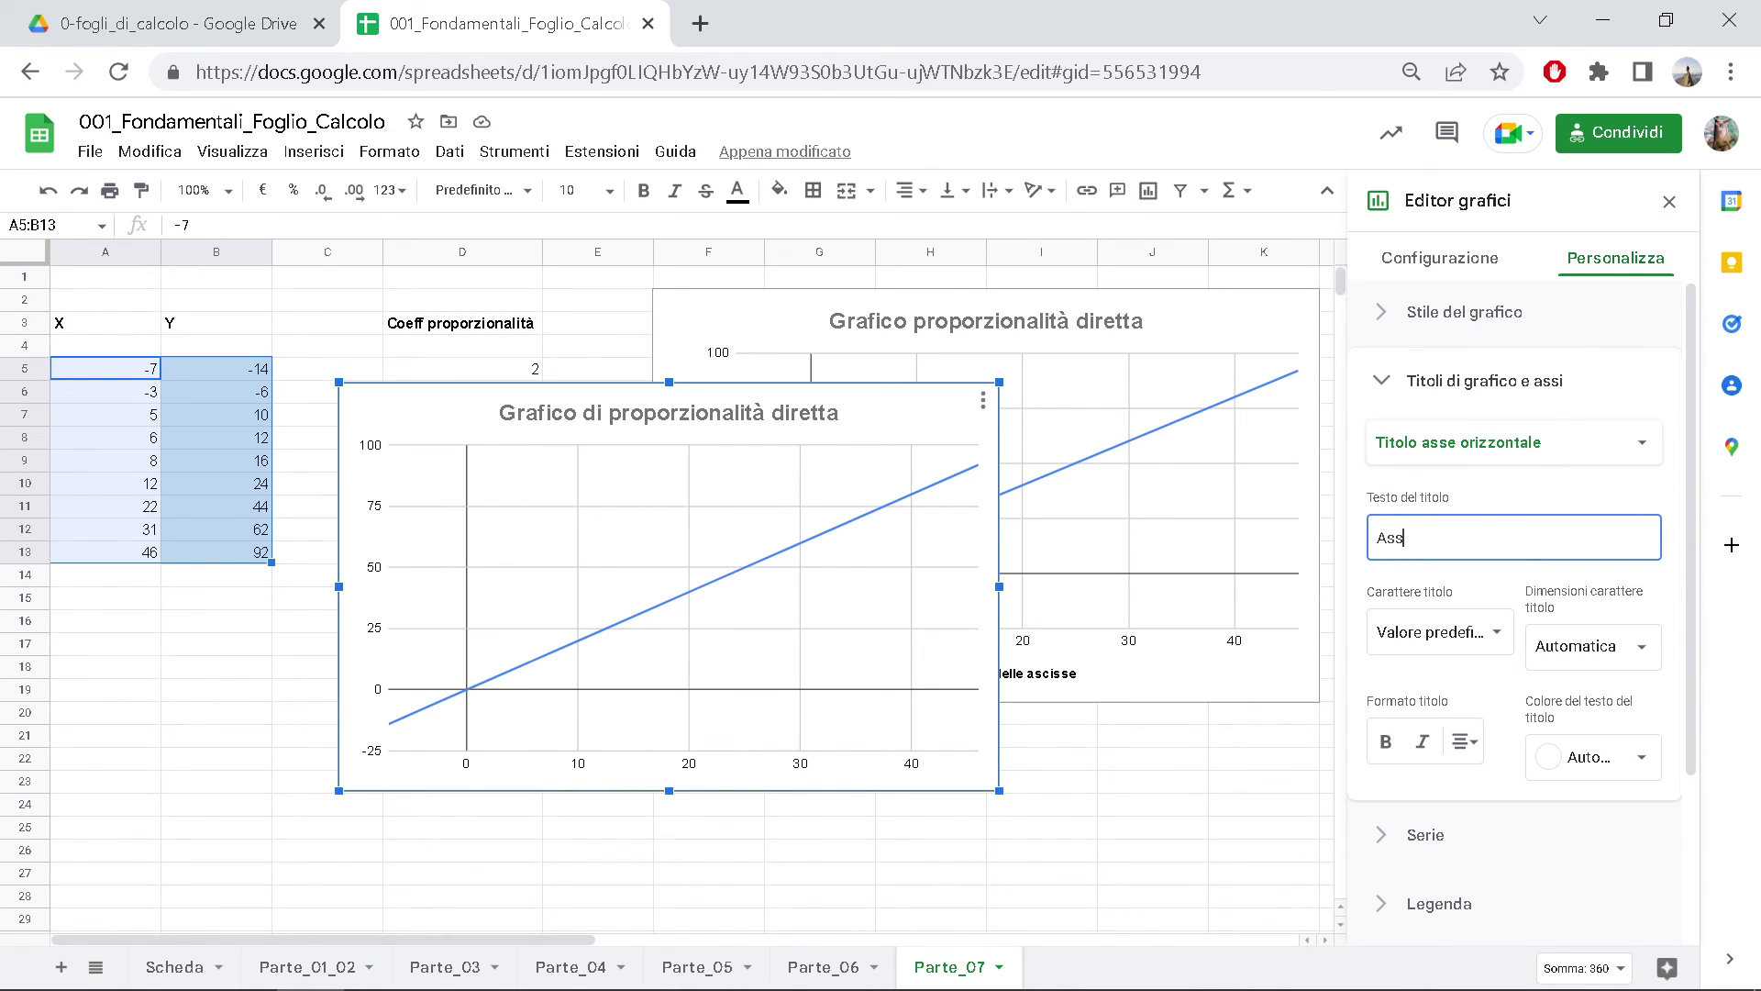
text(e delle ascisse)
- Set the vertical axis title to 'Asse delle ordinate'
click(1505, 442)
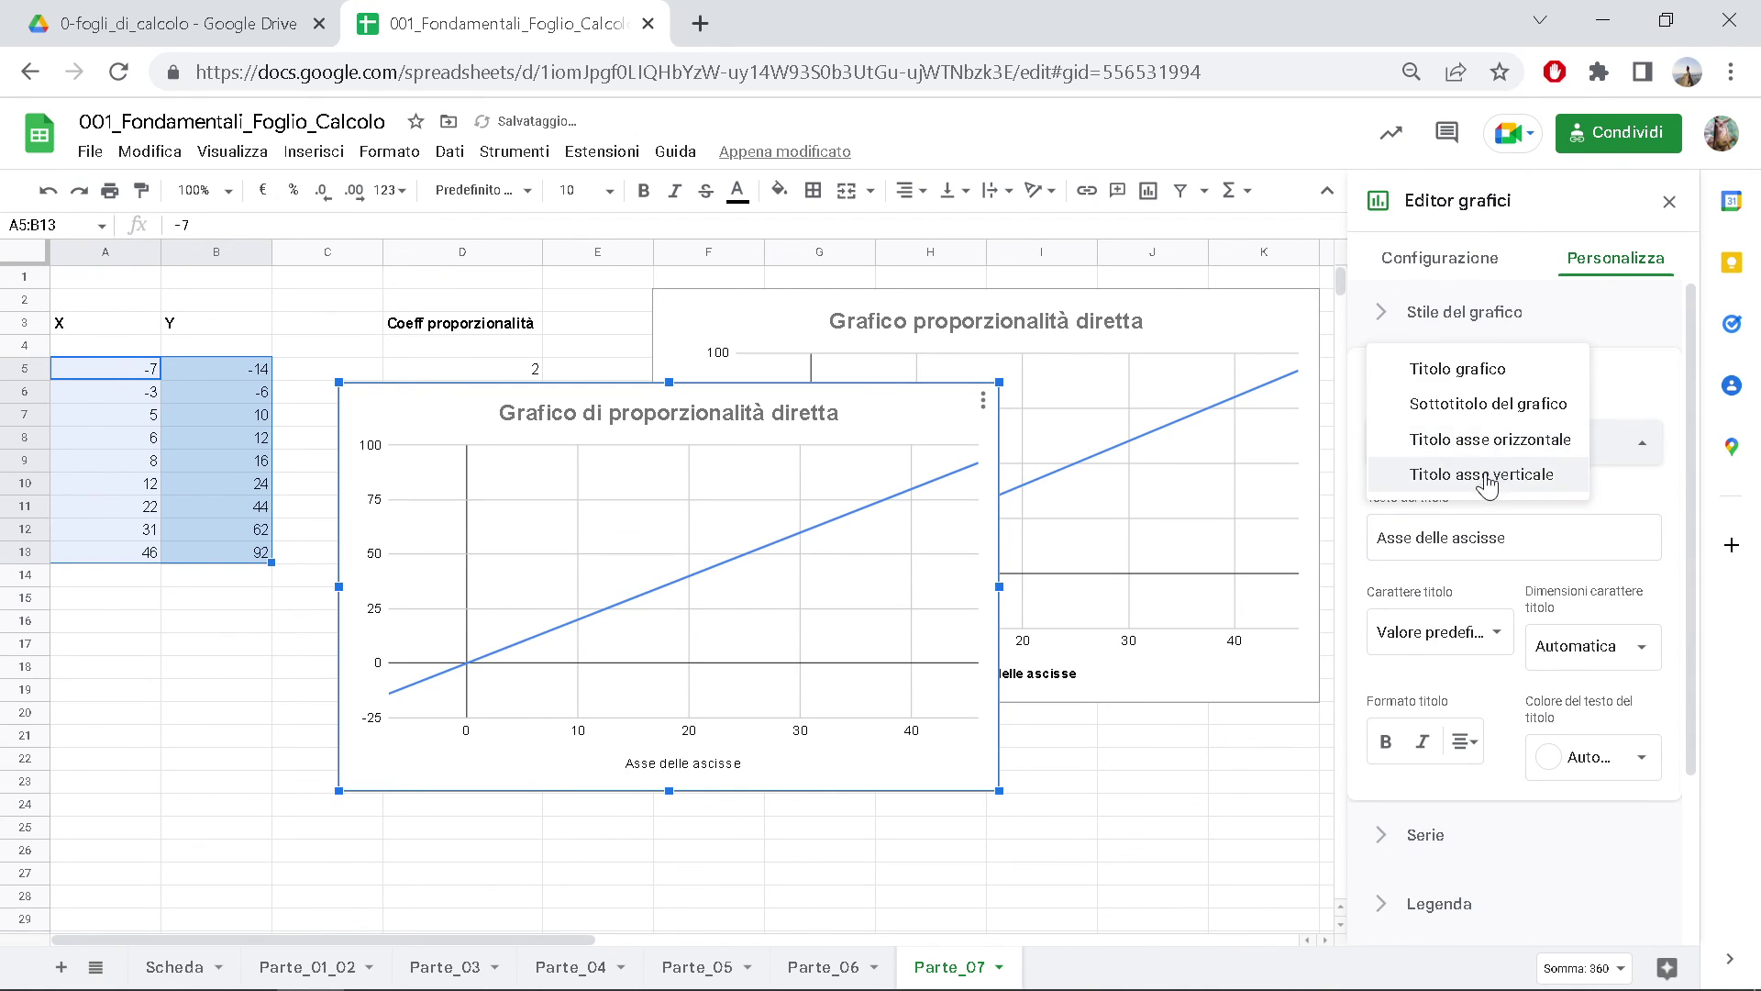
click(1486, 472)
click(1514, 538)
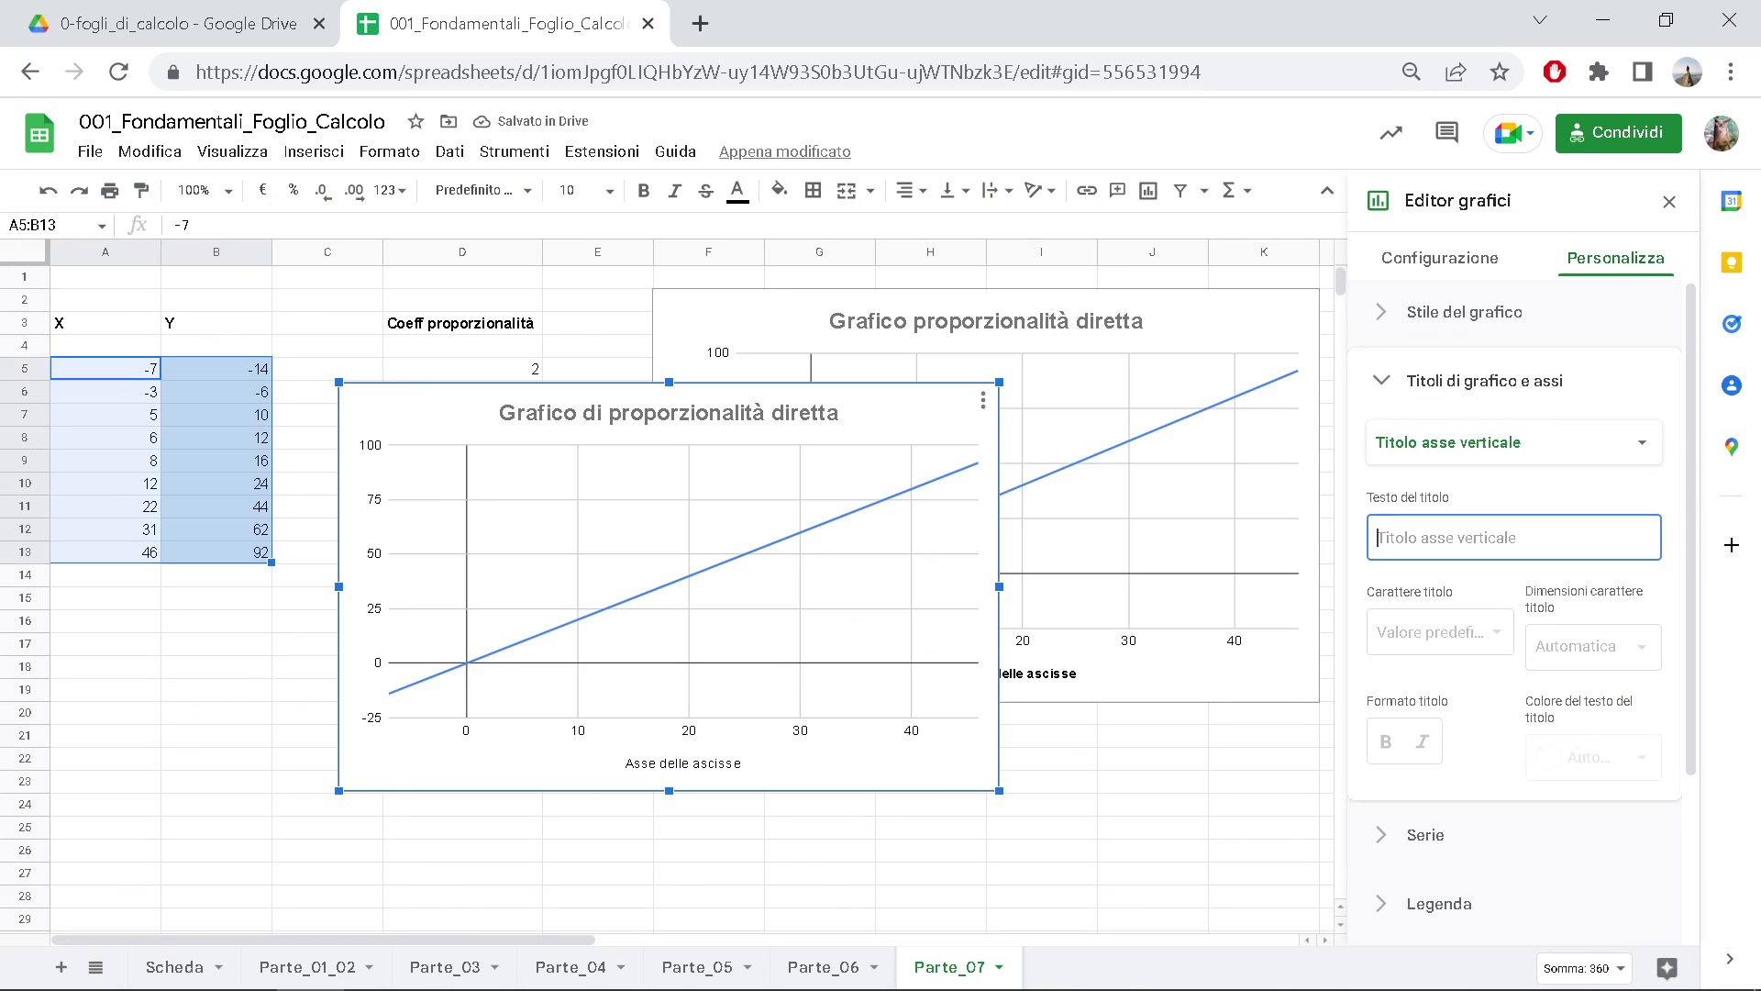
text(ss)
key(BackSpace)
key(BackSpace)
text(A)
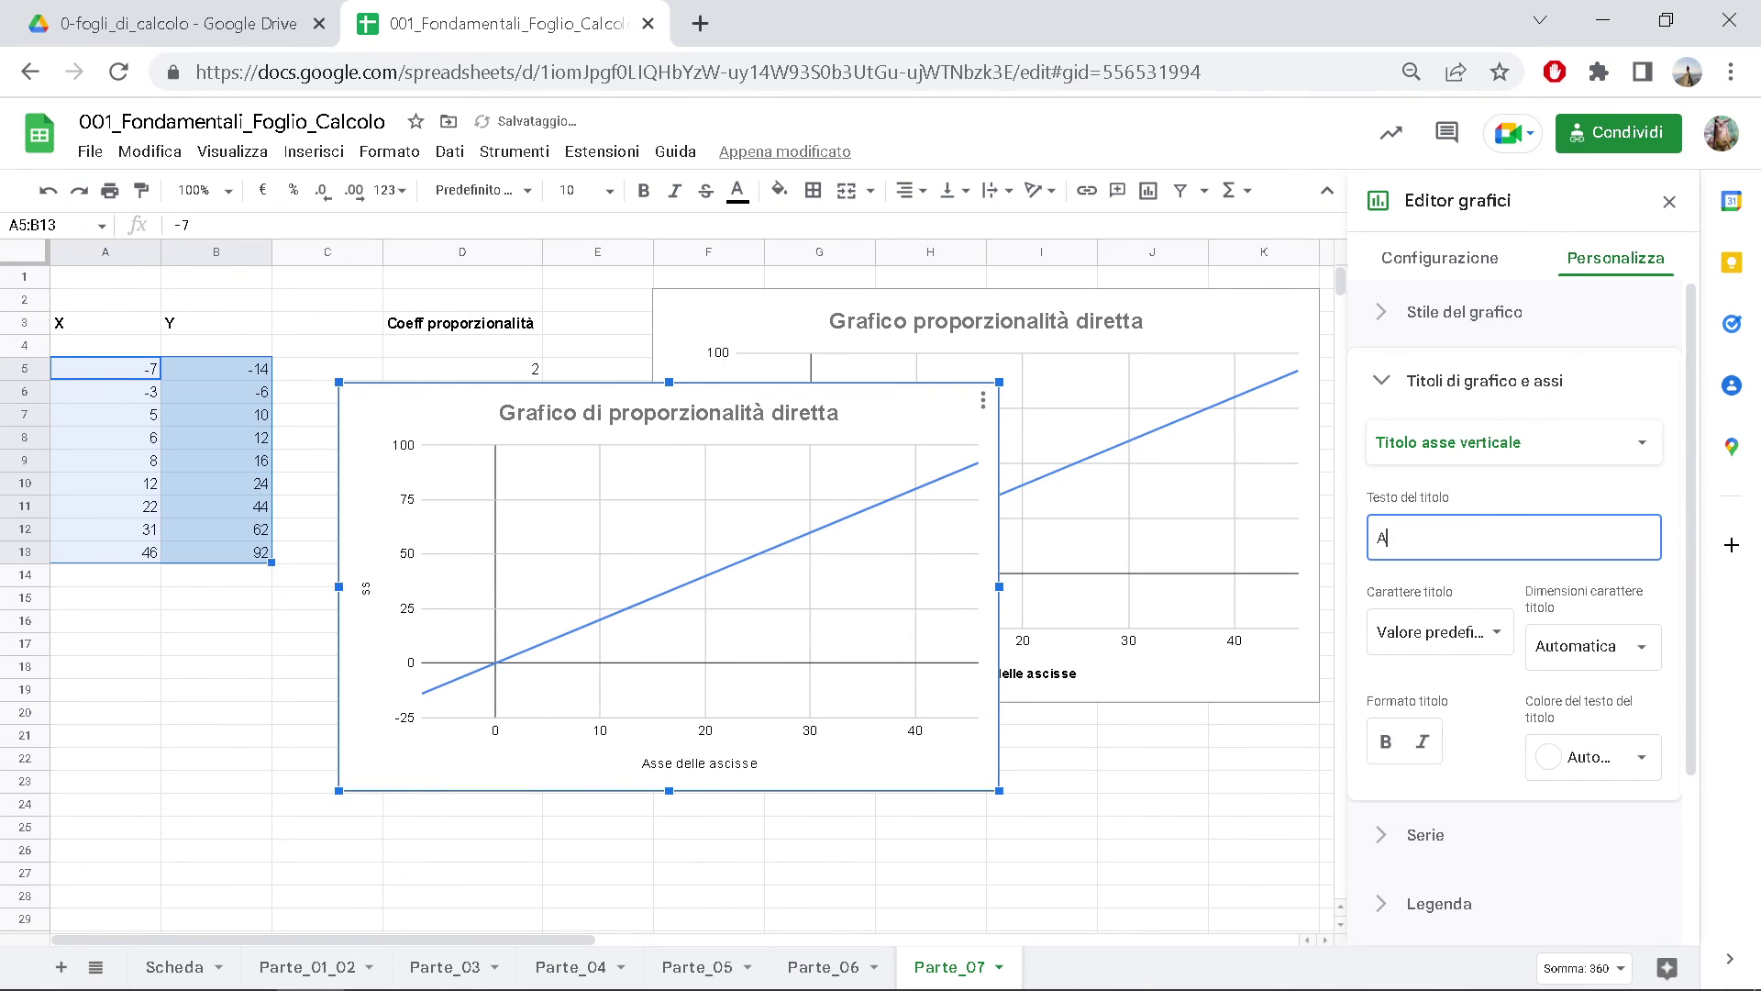
text(sse delle ordin)
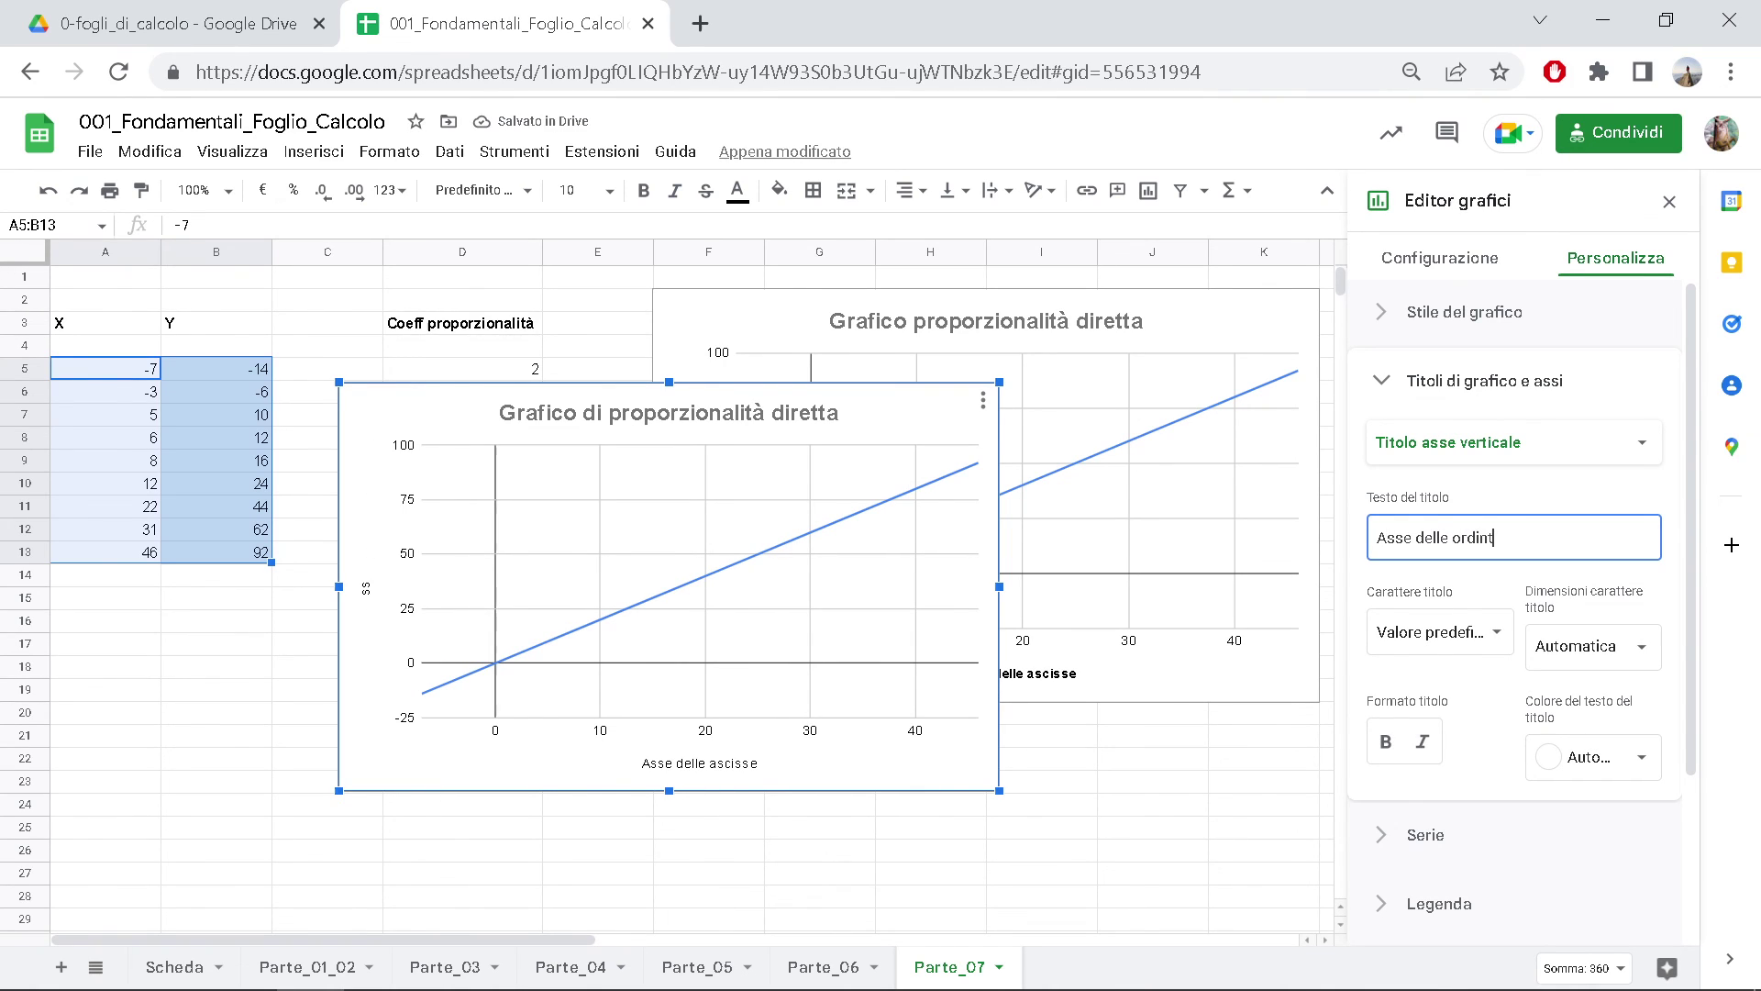
text(ate)
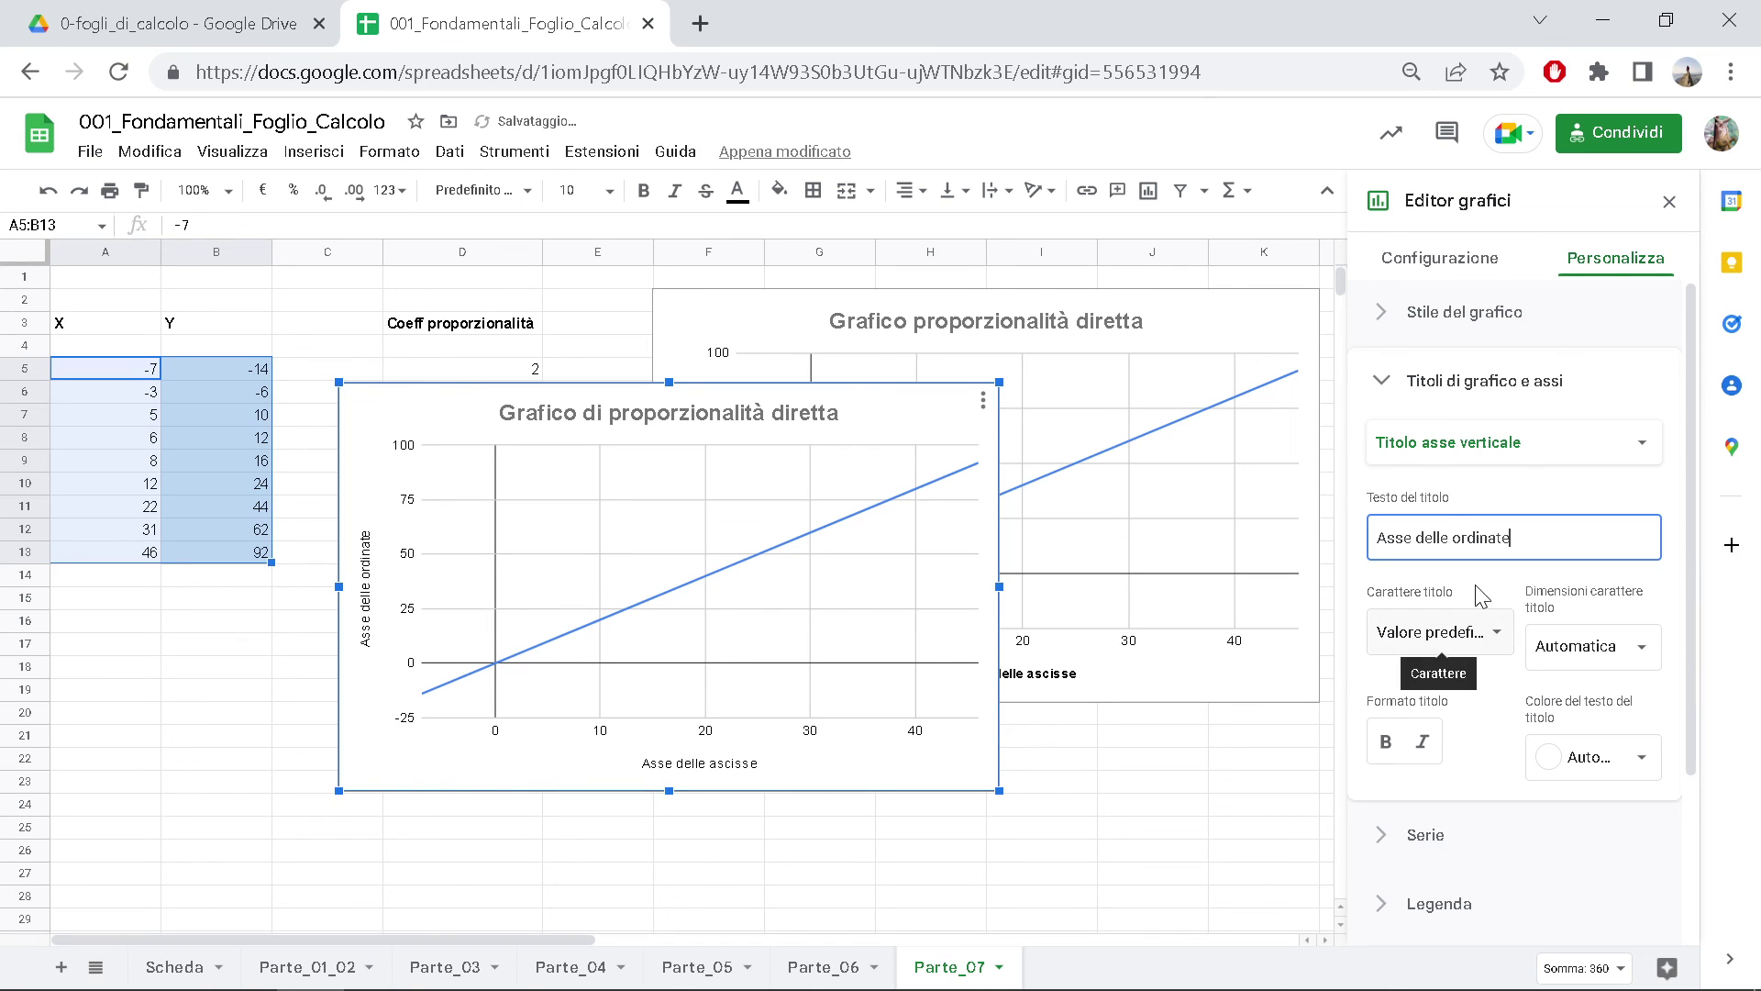
scroll(1504, 706, down, 3)
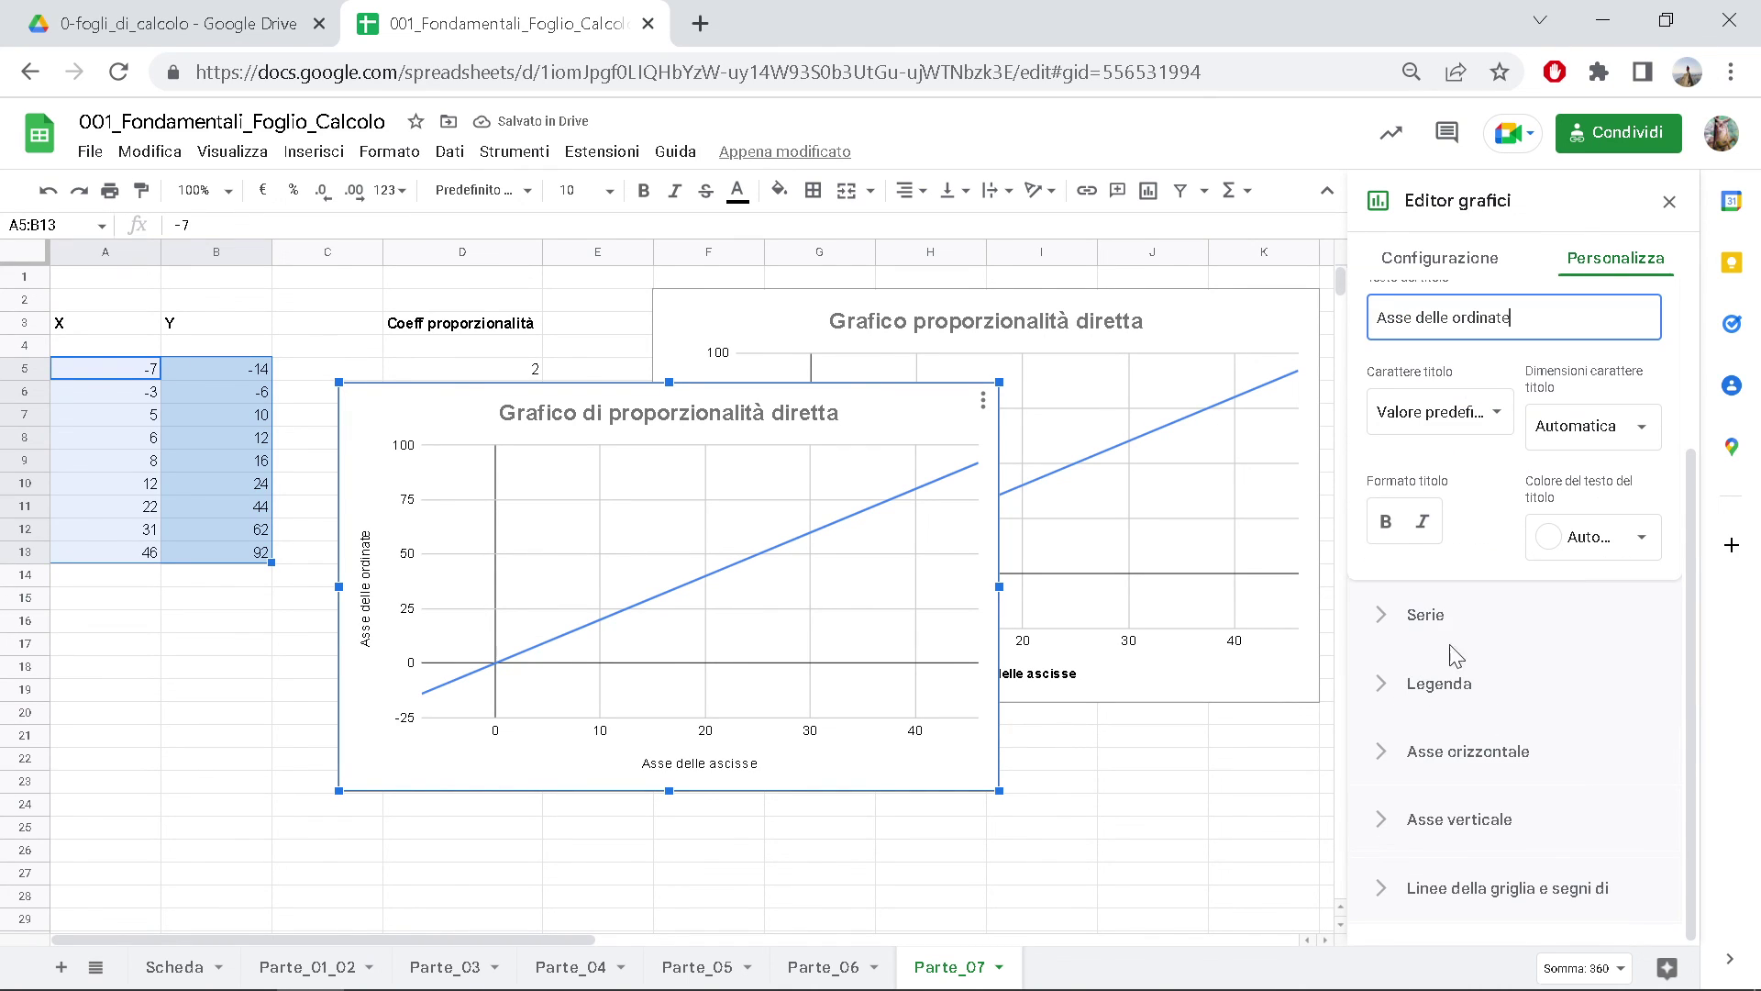
scroll(1441, 688, up, 3)
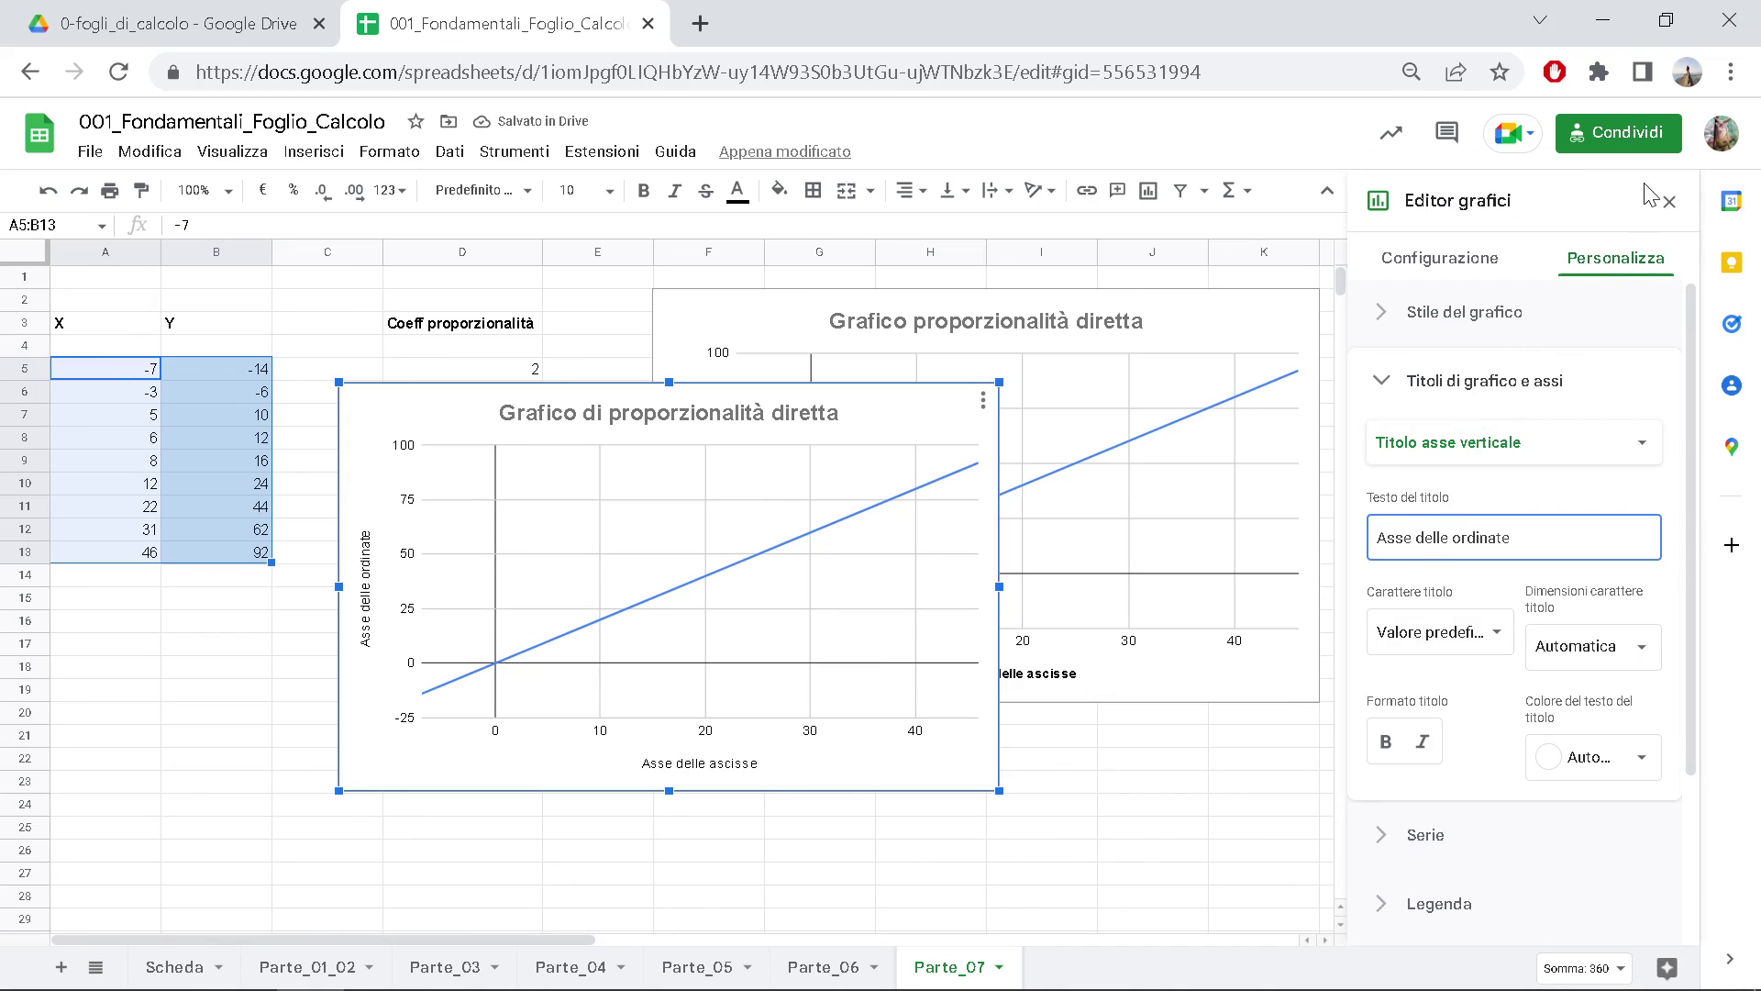